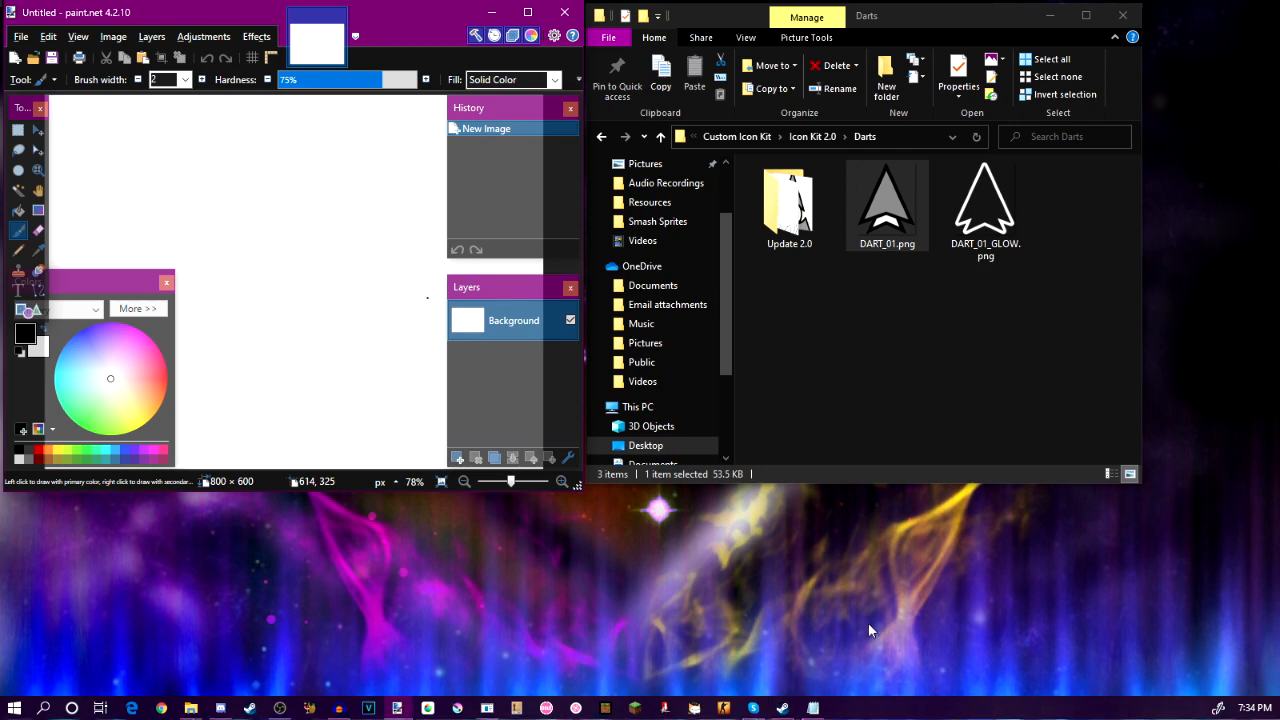
# Switch to Geometry Dash Texture Editor and minimize the paint.net and Darts folder windows behind it.
pyautogui.click(489, 710)
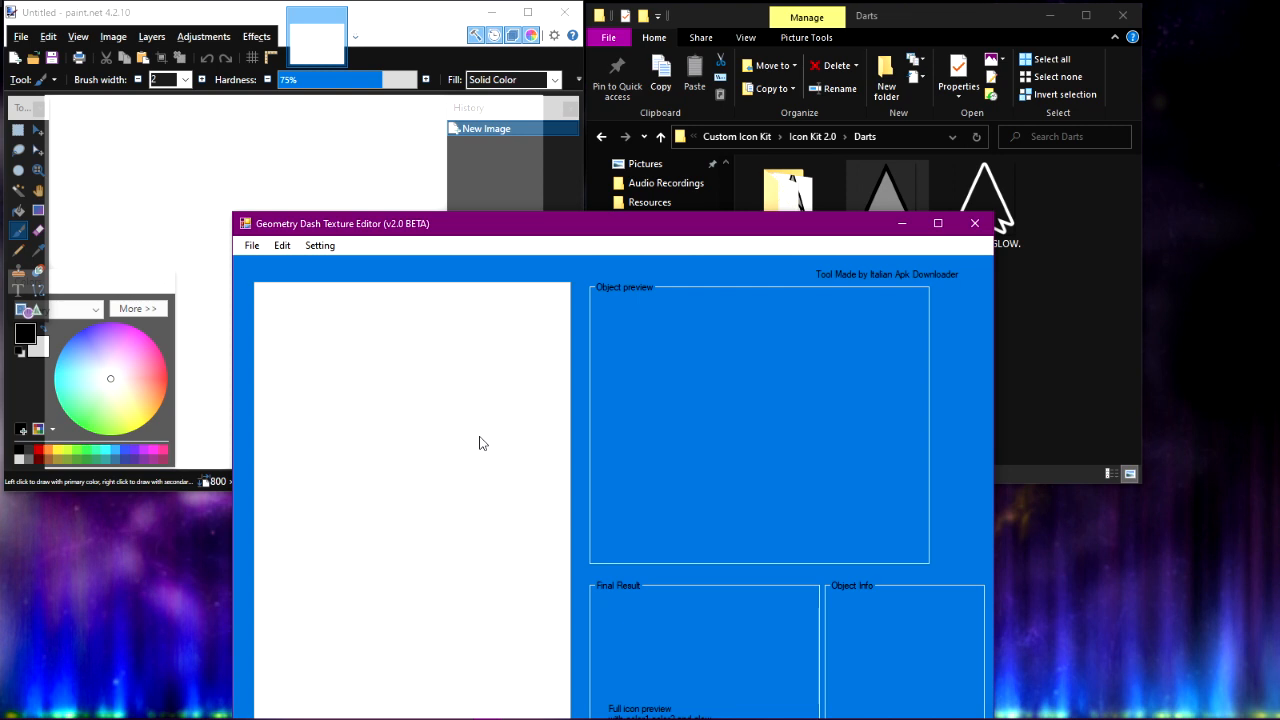
pyautogui.click(489, 13)
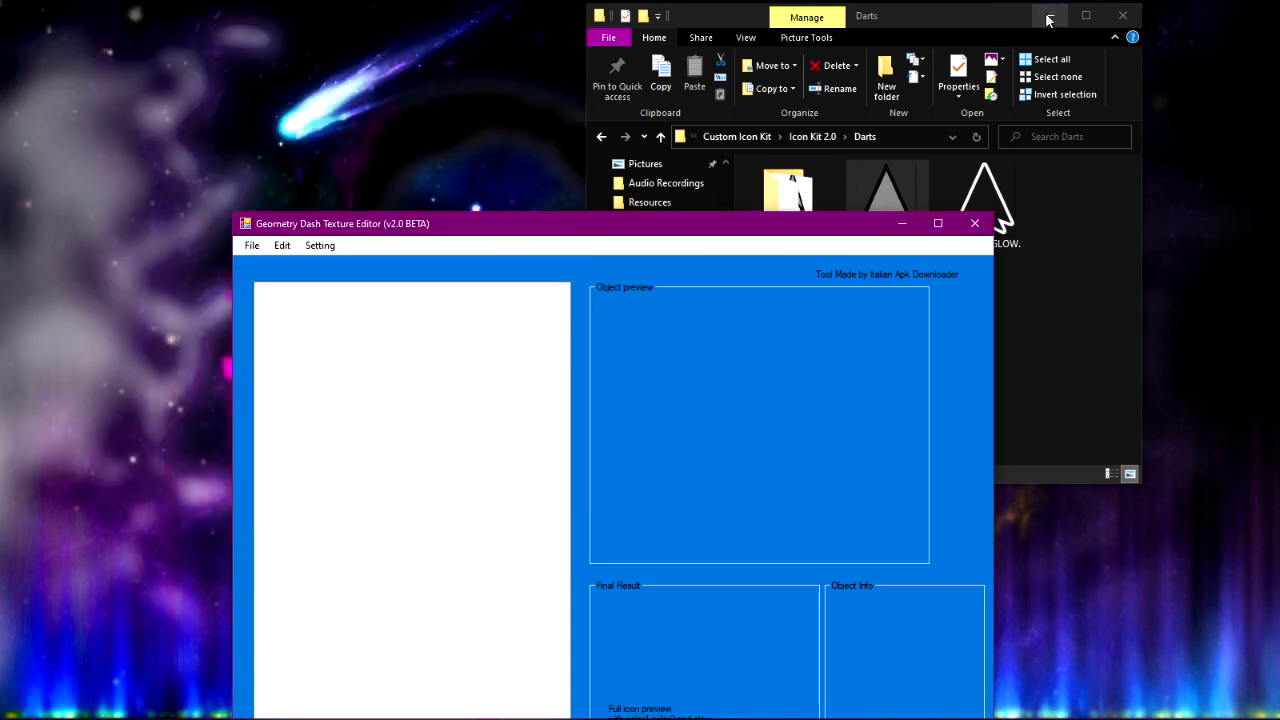
pyautogui.click(1049, 17)
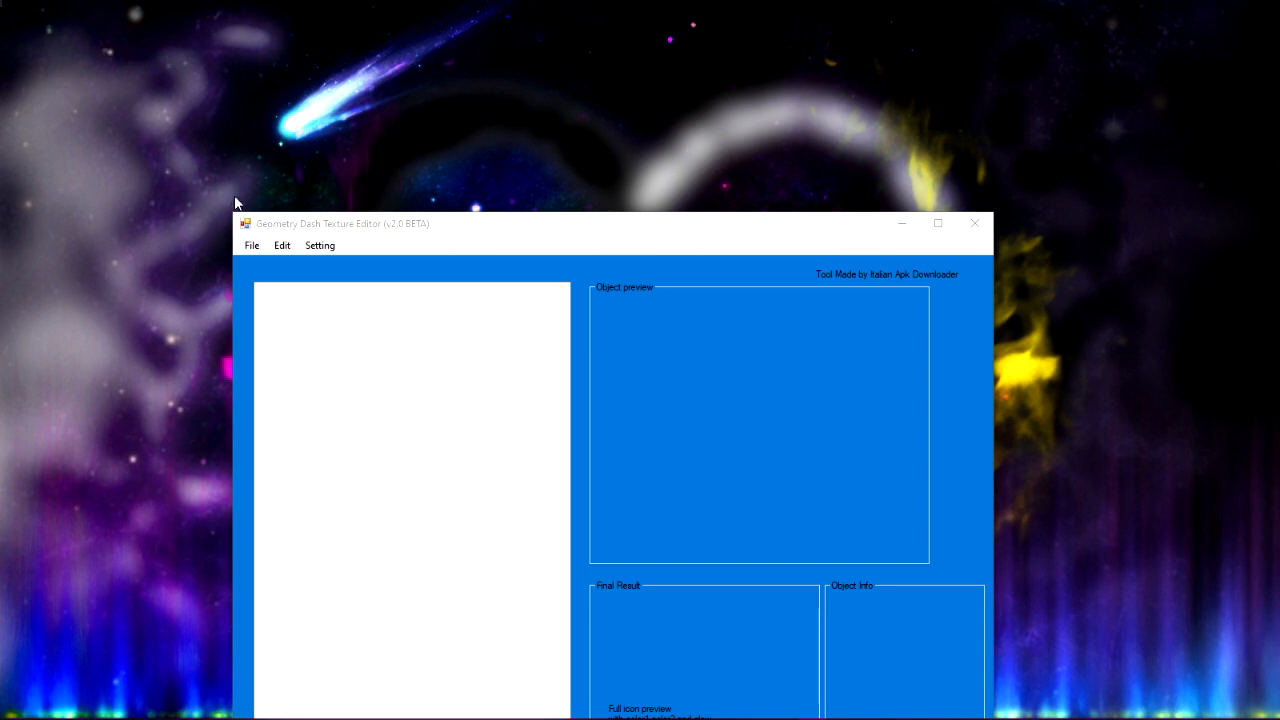
# Open the Resources folder under steamapps, common, Geometry Dash as the texture editor's source folder.
pyautogui.click(246, 250)
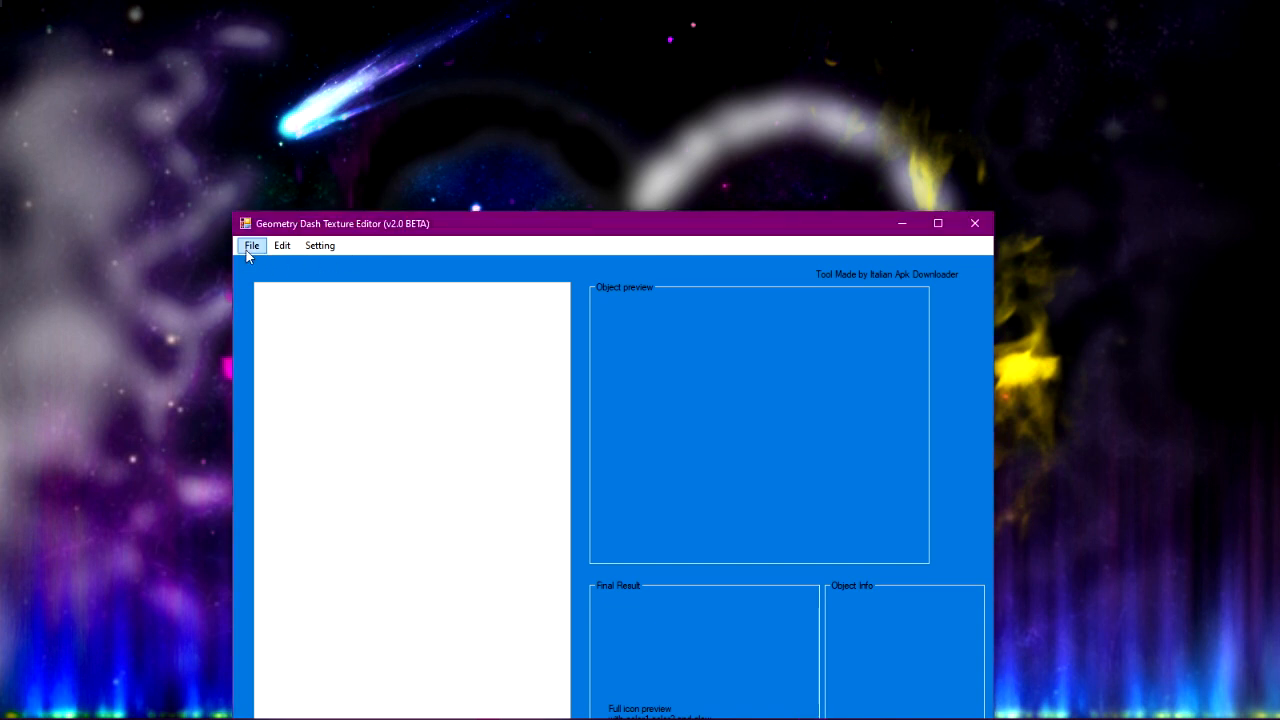
pyautogui.click(248, 247)
pyautogui.click(270, 264)
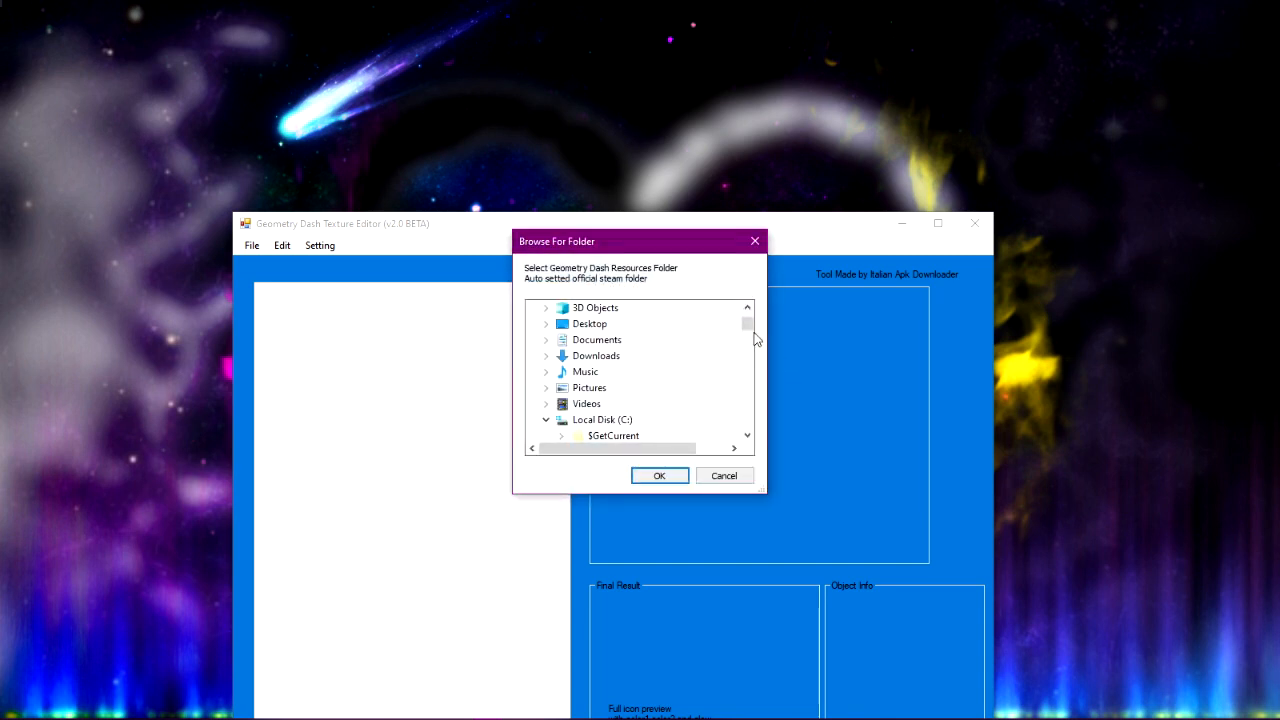
pyautogui.moveTo(745, 327); pyautogui.dragTo(746, 329)
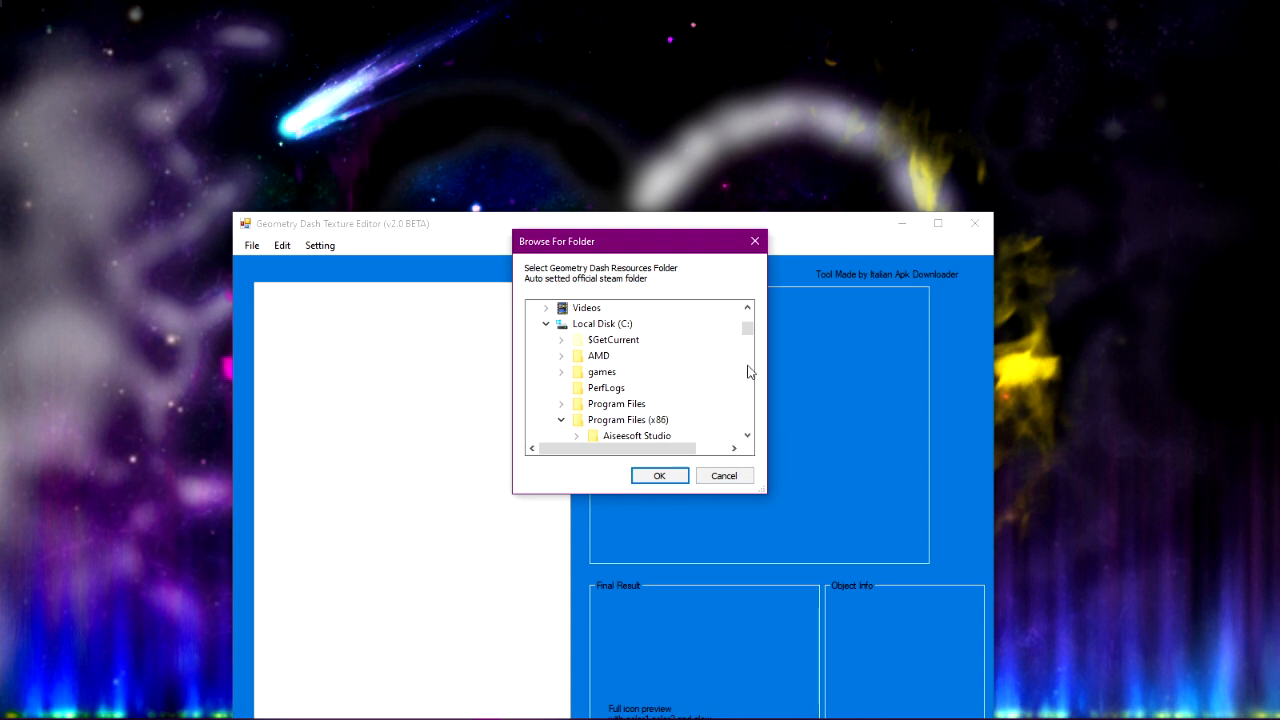
pyautogui.moveTo(748, 329); pyautogui.dragTo(750, 352)
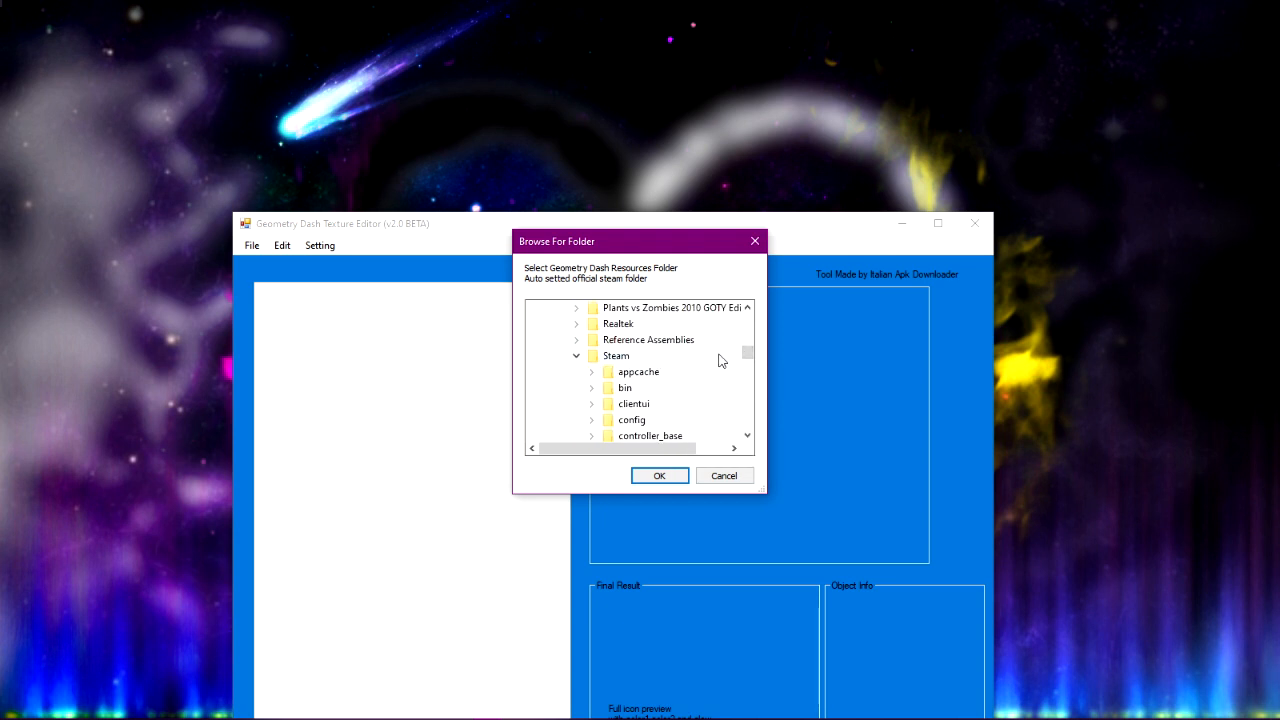
pyautogui.moveTo(745, 352); pyautogui.dragTo(747, 368)
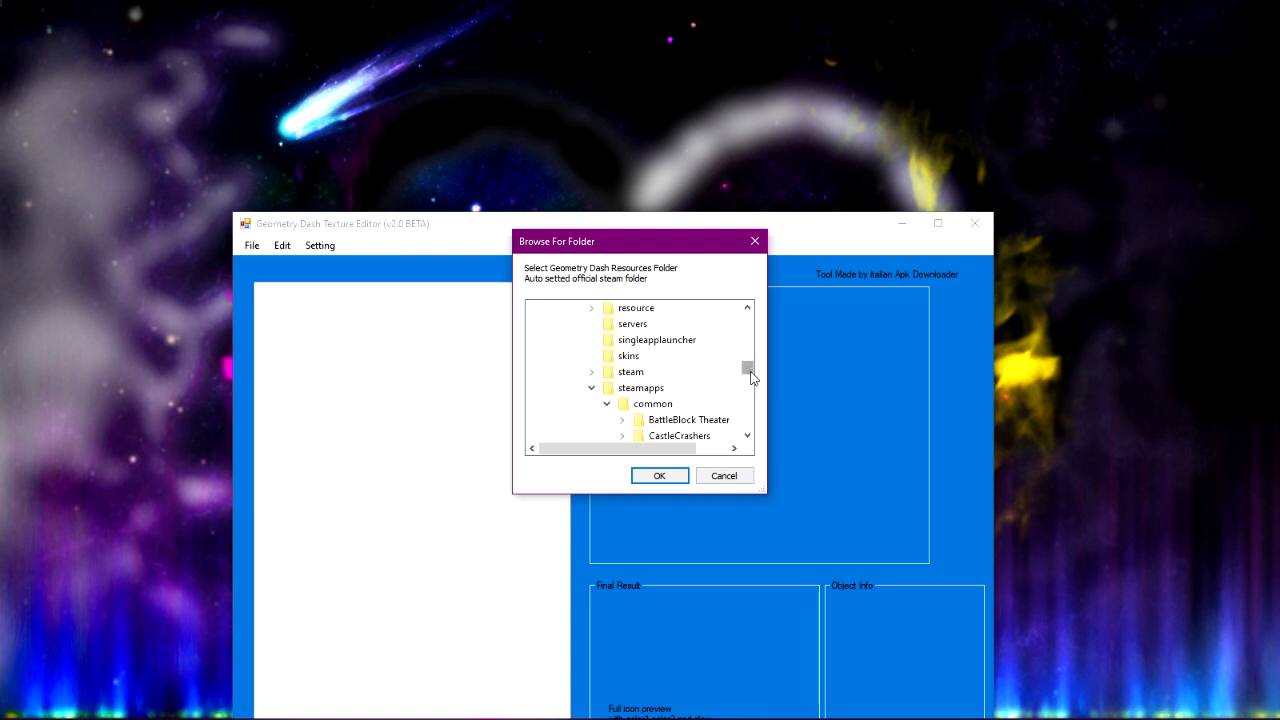
pyautogui.moveTo(748, 368); pyautogui.dragTo(750, 378)
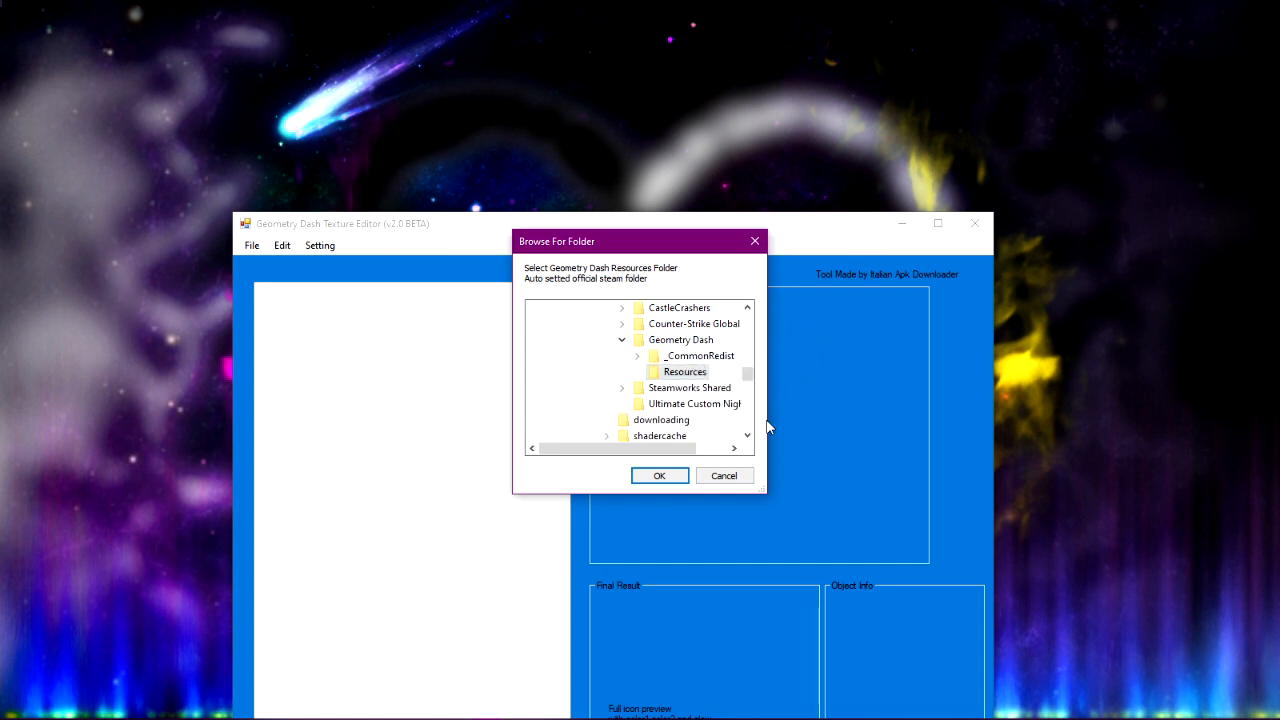
pyautogui.click(660, 476)
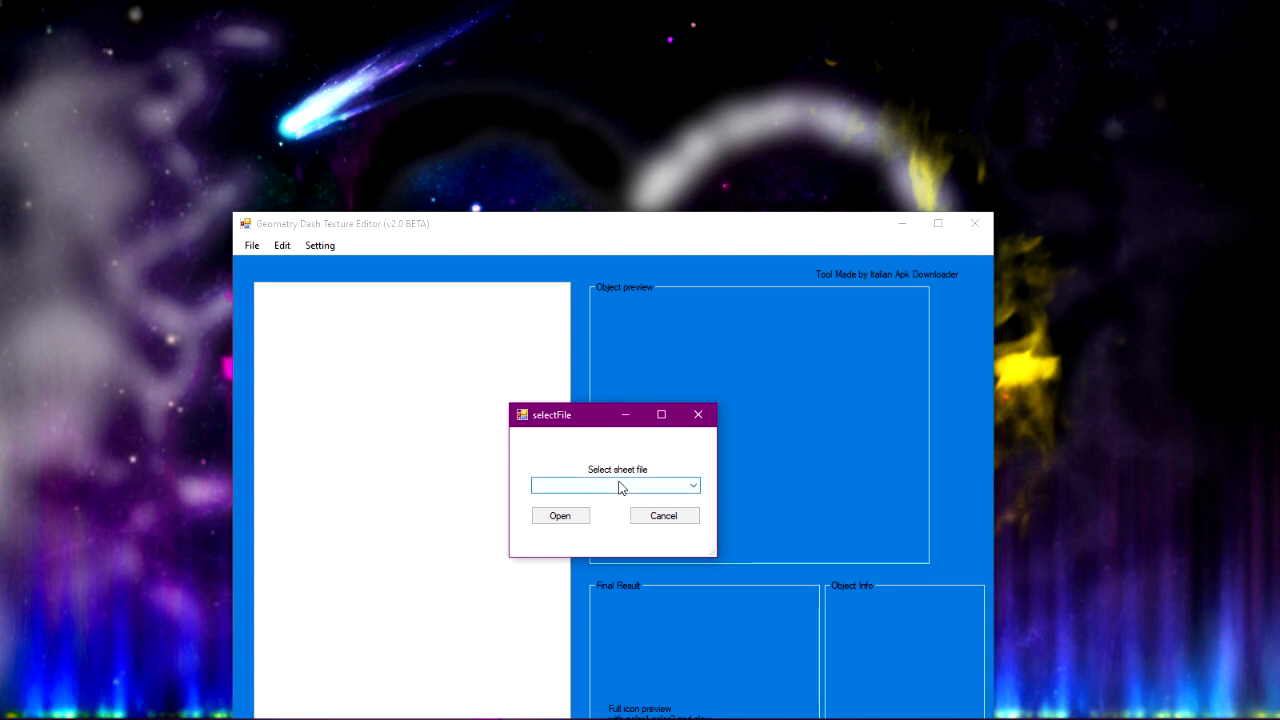
# Load the sheet file GJ_GameSheet02-hd.png.
pyautogui.click(619, 486)
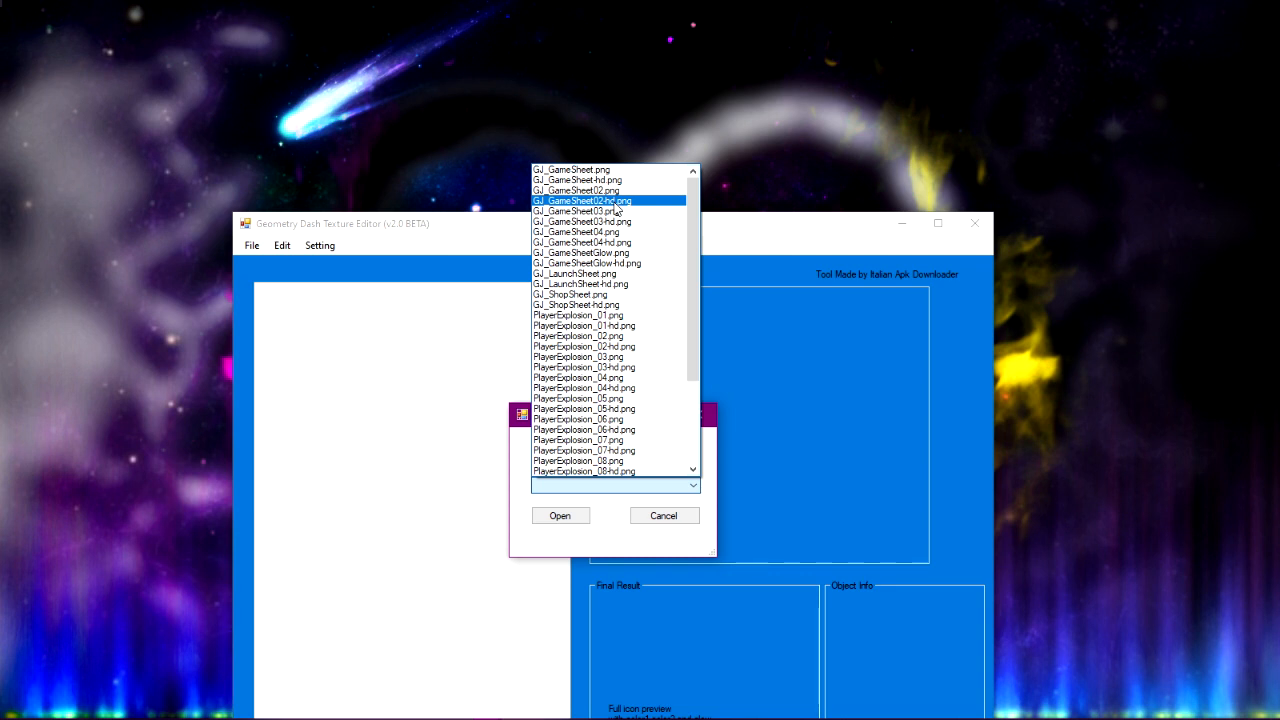
pyautogui.click(616, 201)
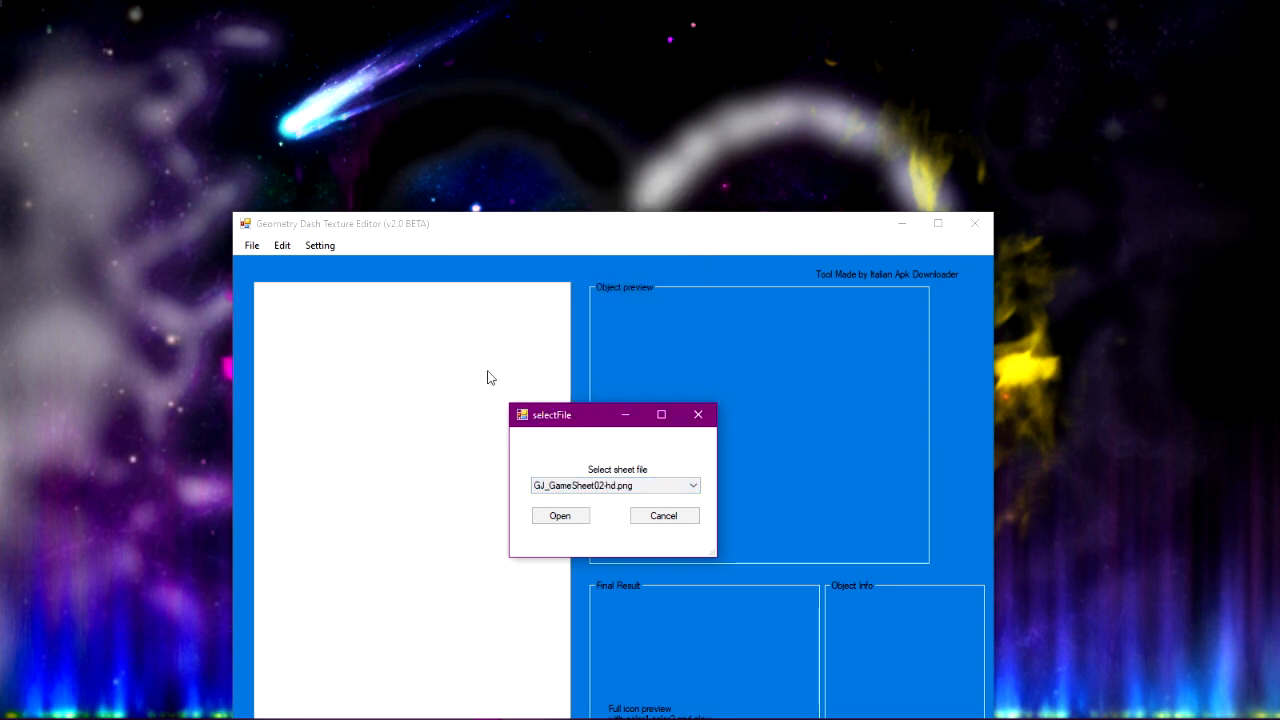
pyautogui.click(568, 517)
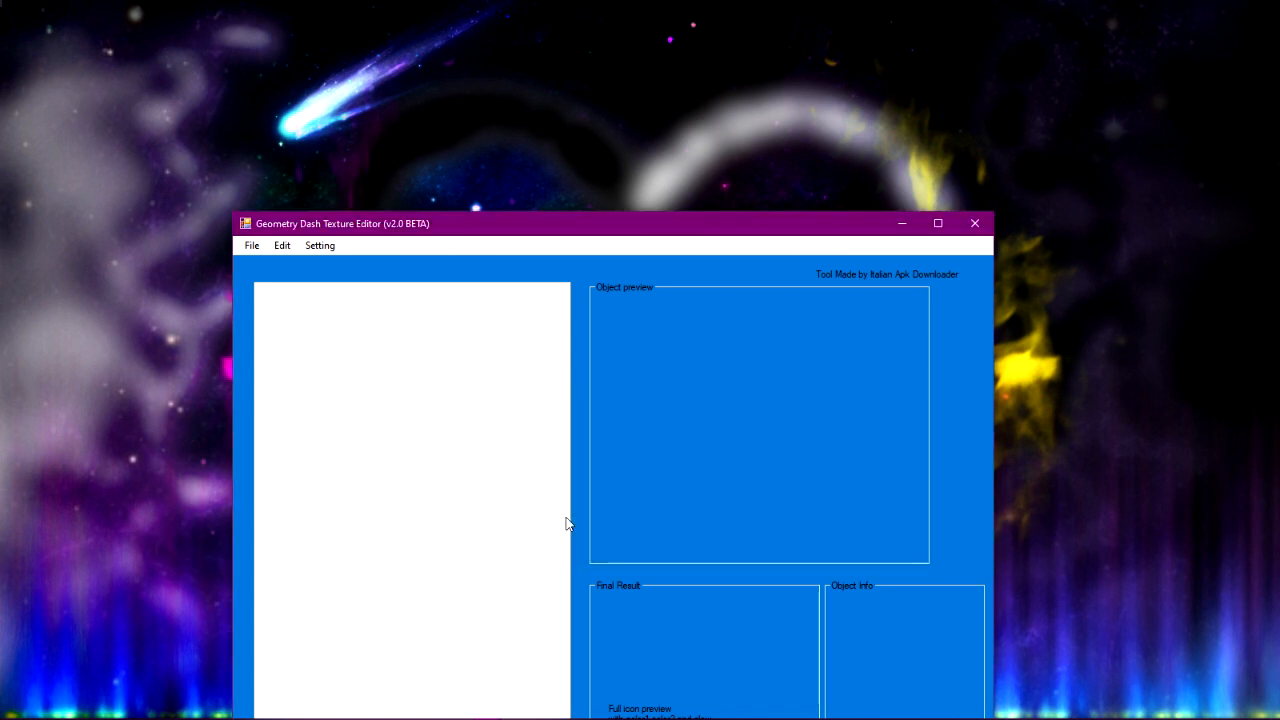
# Look through the sprite categories of the loaded sheet, from balls down to portal.
pyautogui.click(284, 302)
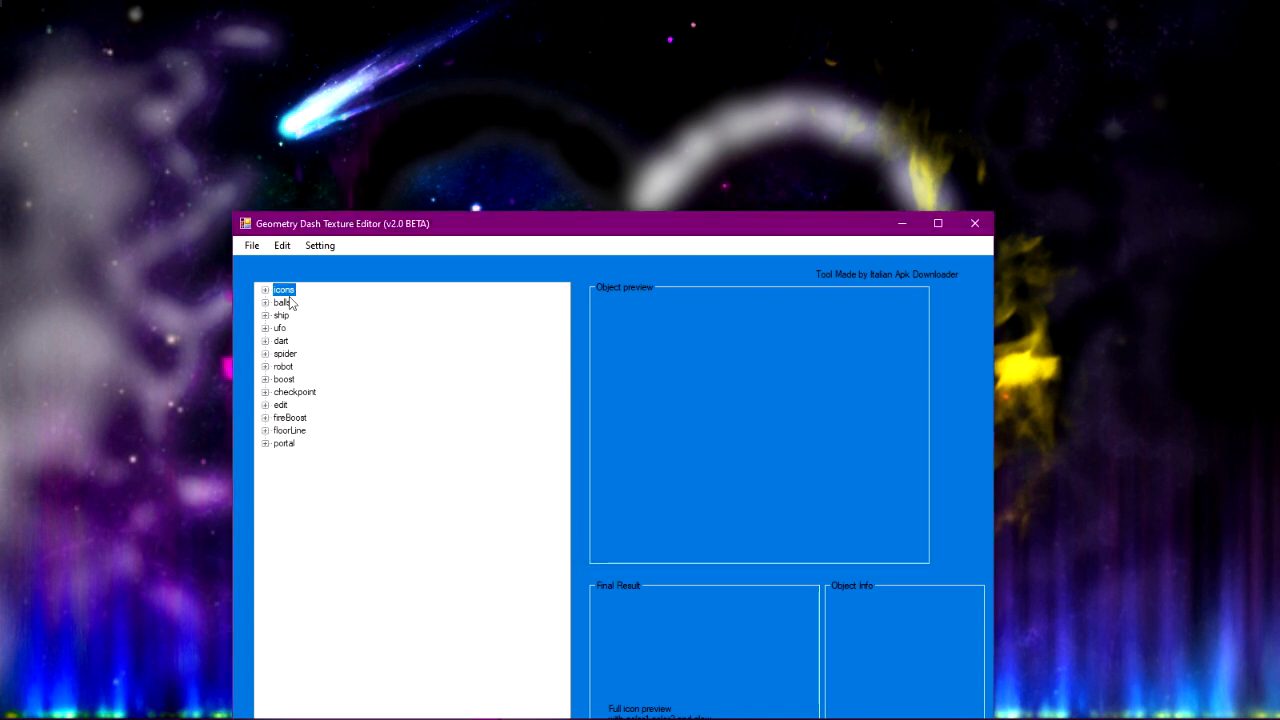
pyautogui.click(280, 328)
pyautogui.click(281, 315)
pyautogui.click(281, 341)
pyautogui.click(283, 366)
pyautogui.click(285, 380)
pyautogui.click(289, 392)
pyautogui.click(284, 405)
pyautogui.click(289, 418)
pyautogui.click(289, 430)
pyautogui.click(285, 443)
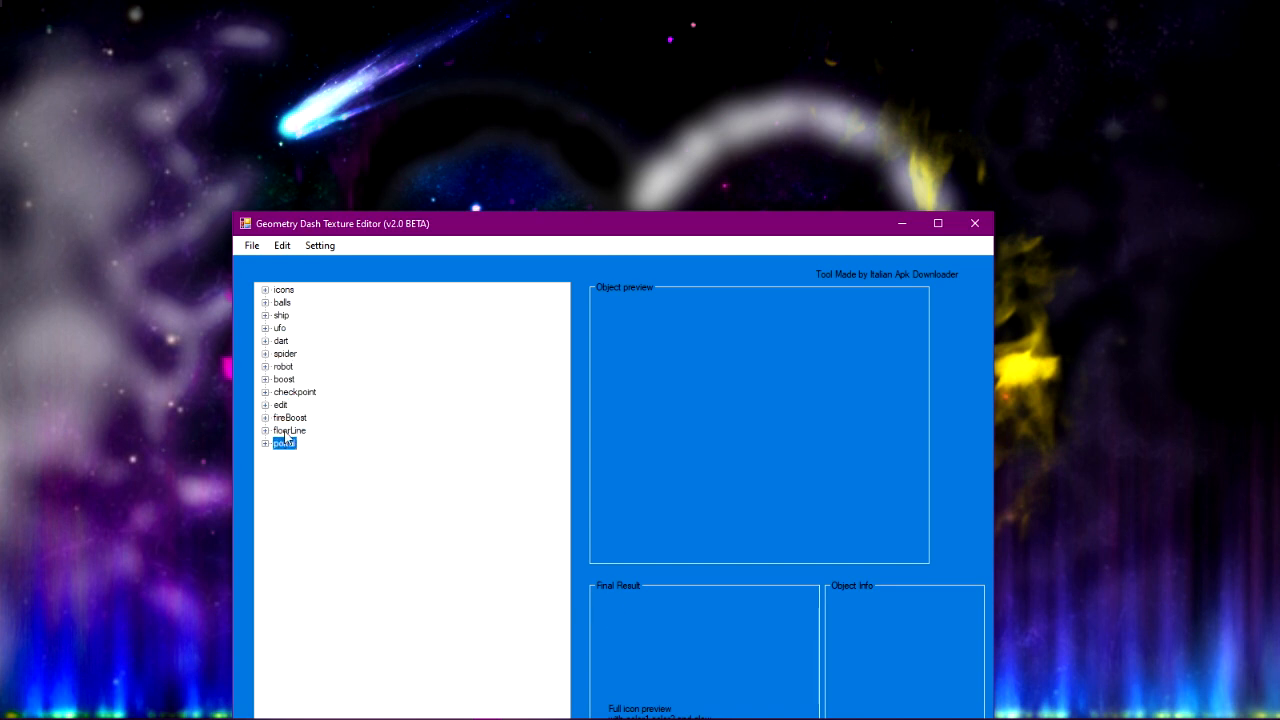
# Expand the dart category and preview both sprite pieces of dart_02, then collapse dart_02.
pyautogui.doubleClick(281, 342)
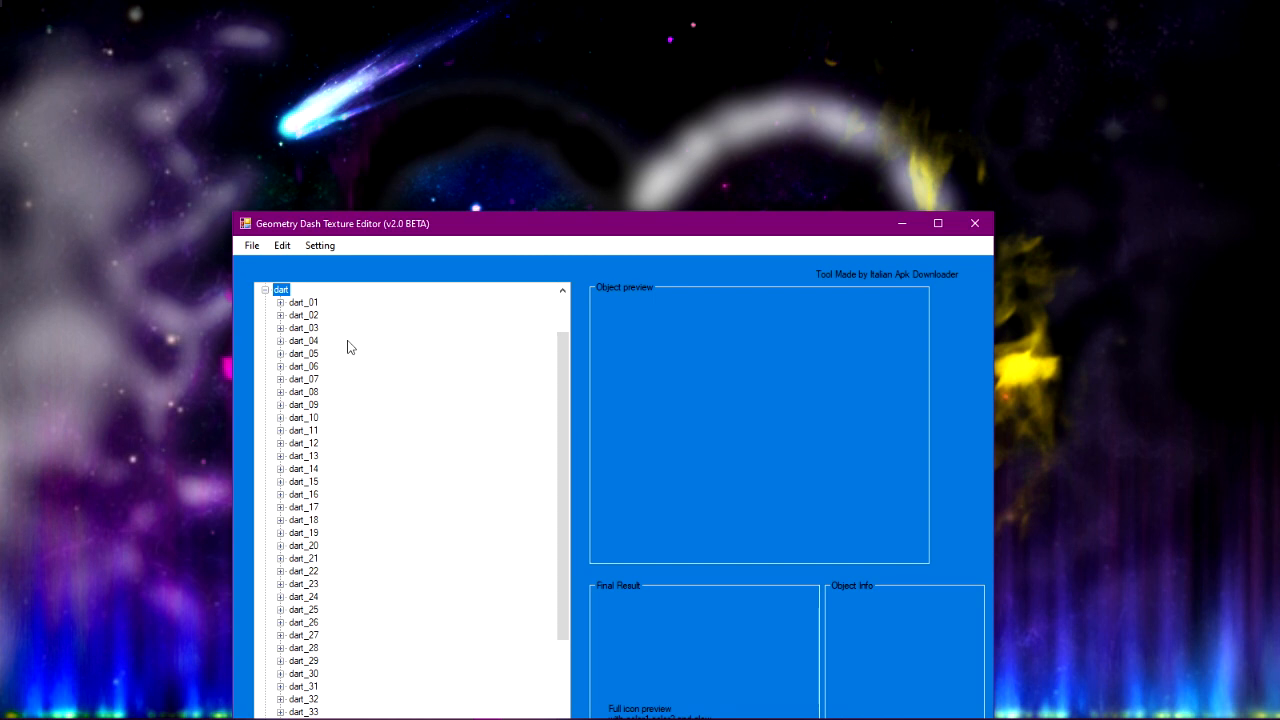
pyautogui.click(309, 305)
pyautogui.click(313, 317)
pyautogui.doubleClick(313, 317)
pyautogui.click(325, 329)
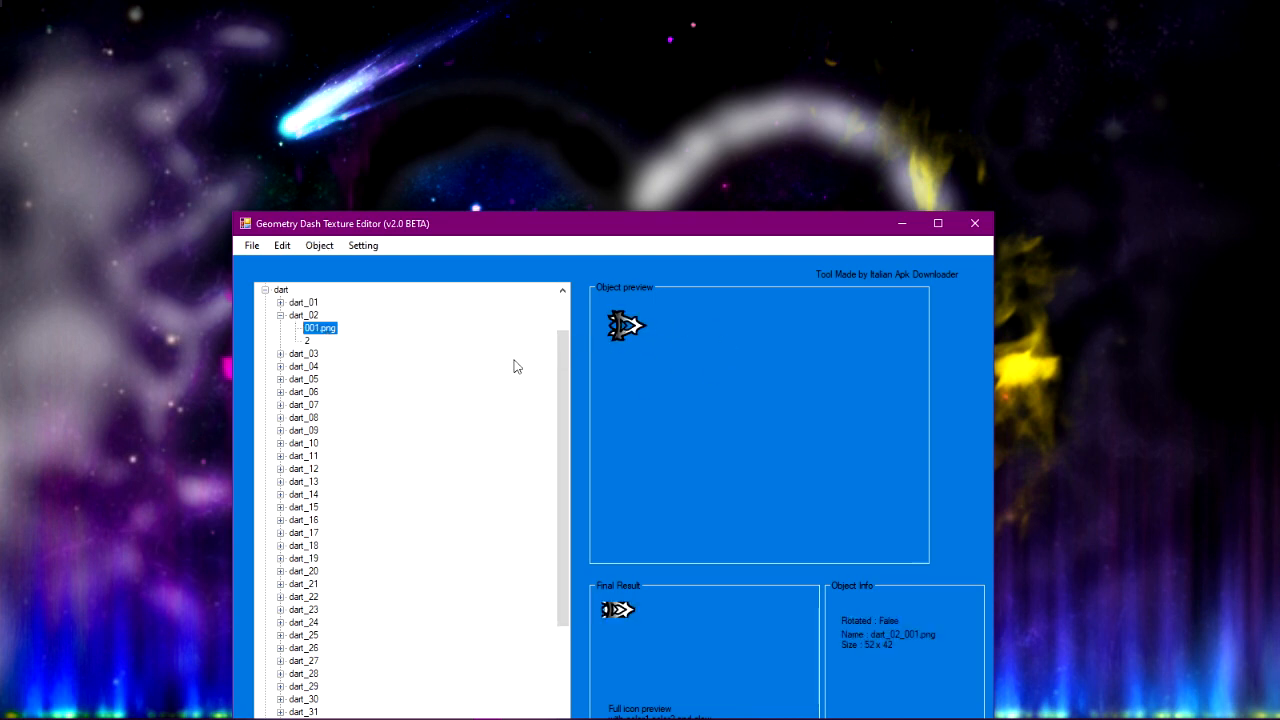
pyautogui.click(309, 341)
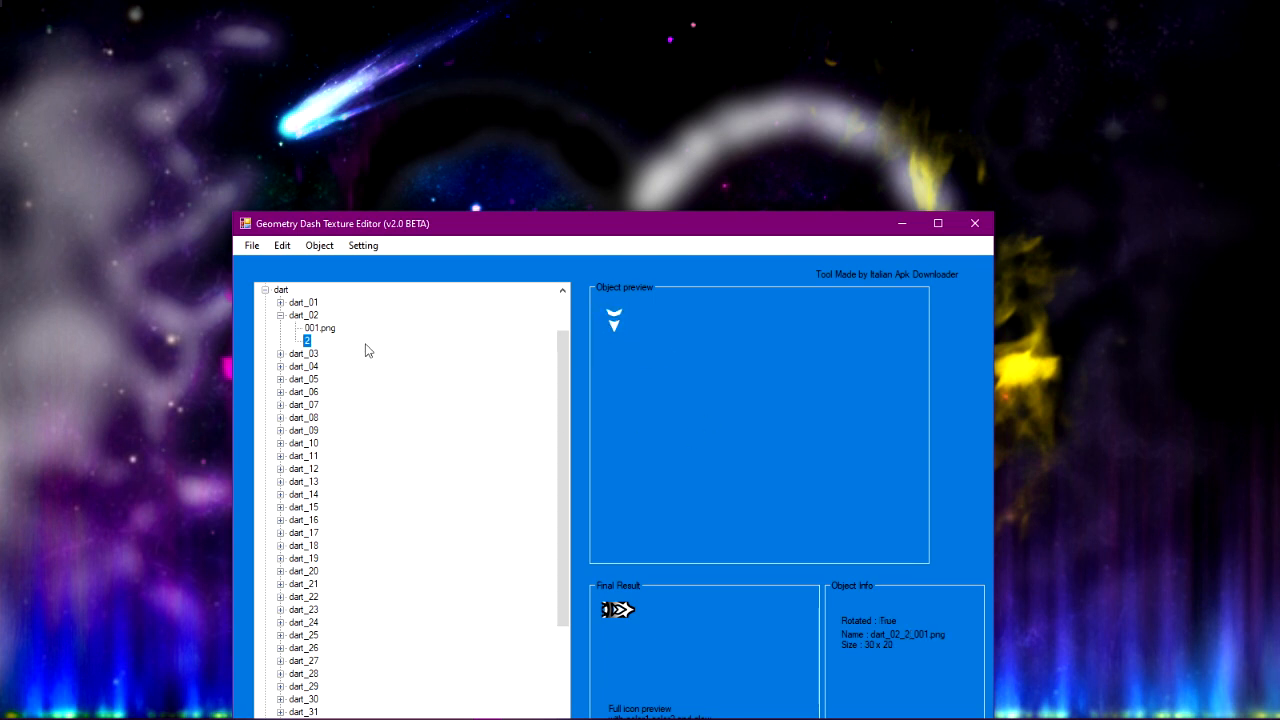
pyautogui.click(312, 327)
pyautogui.doubleClick(305, 316)
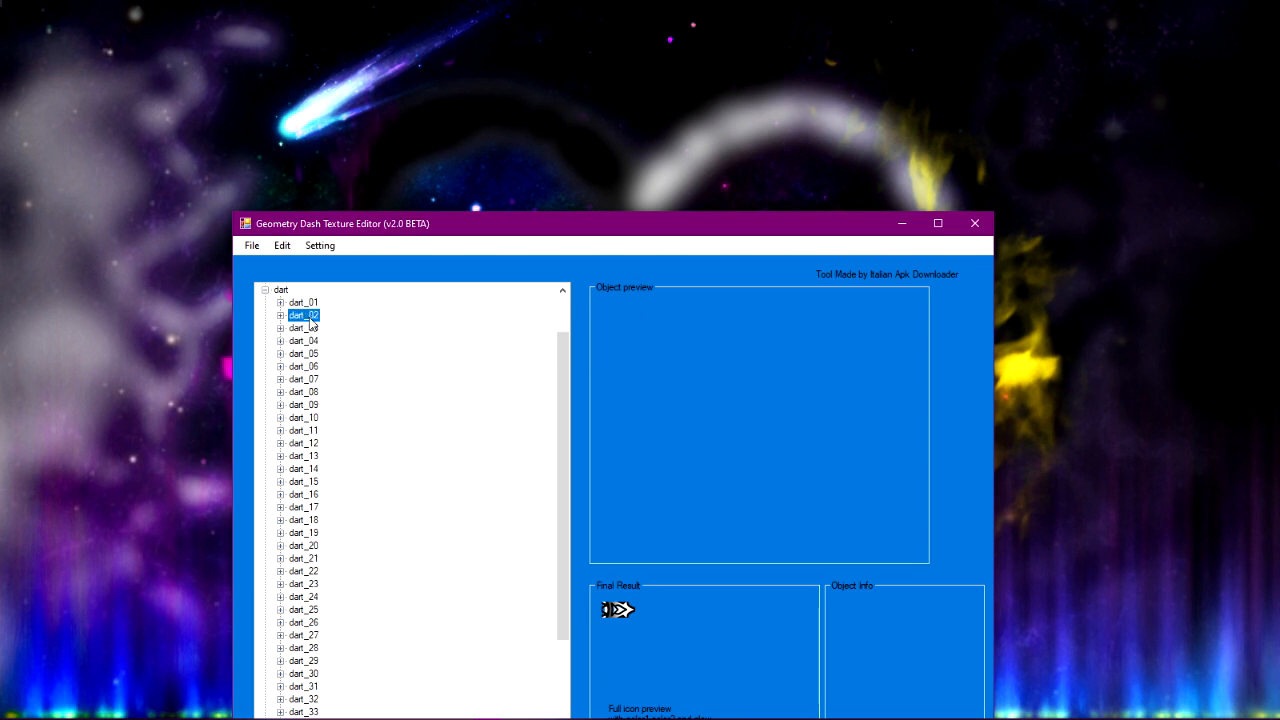
# Expand dart_03 and check the preview and pixel size of its 001.png sprite.
pyautogui.click(304, 329)
pyautogui.doubleClick(304, 328)
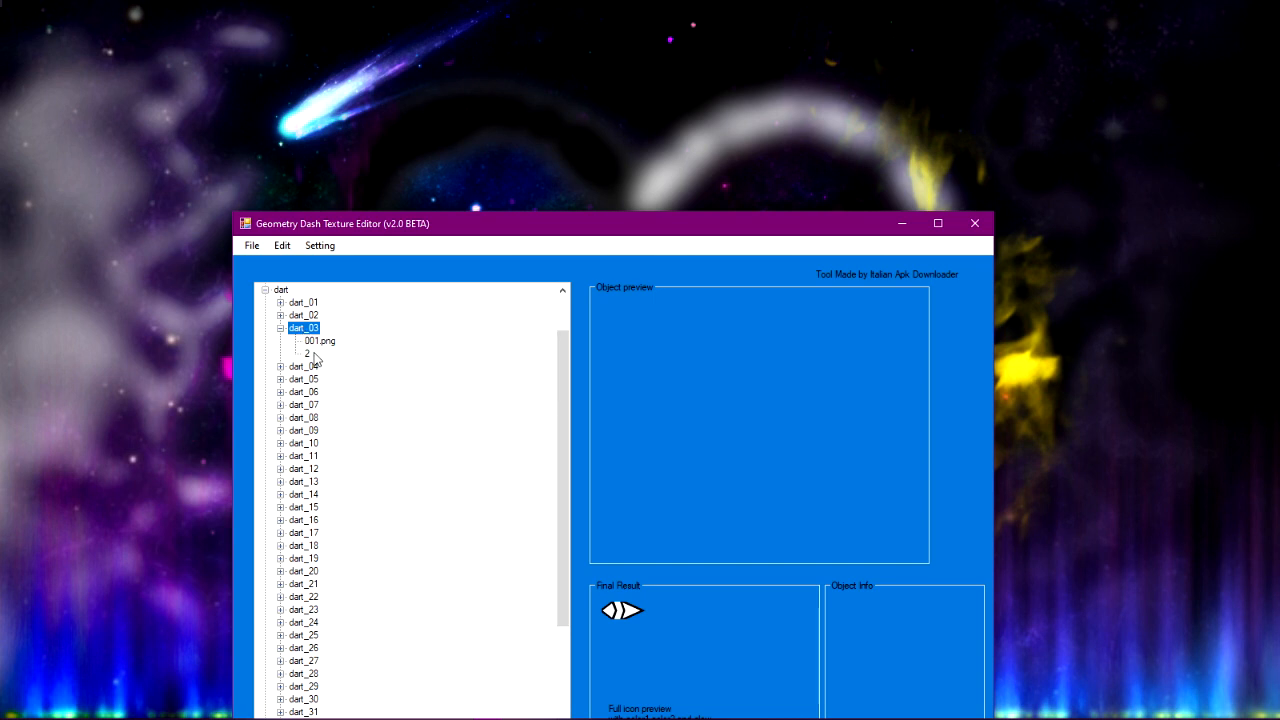
pyautogui.click(316, 341)
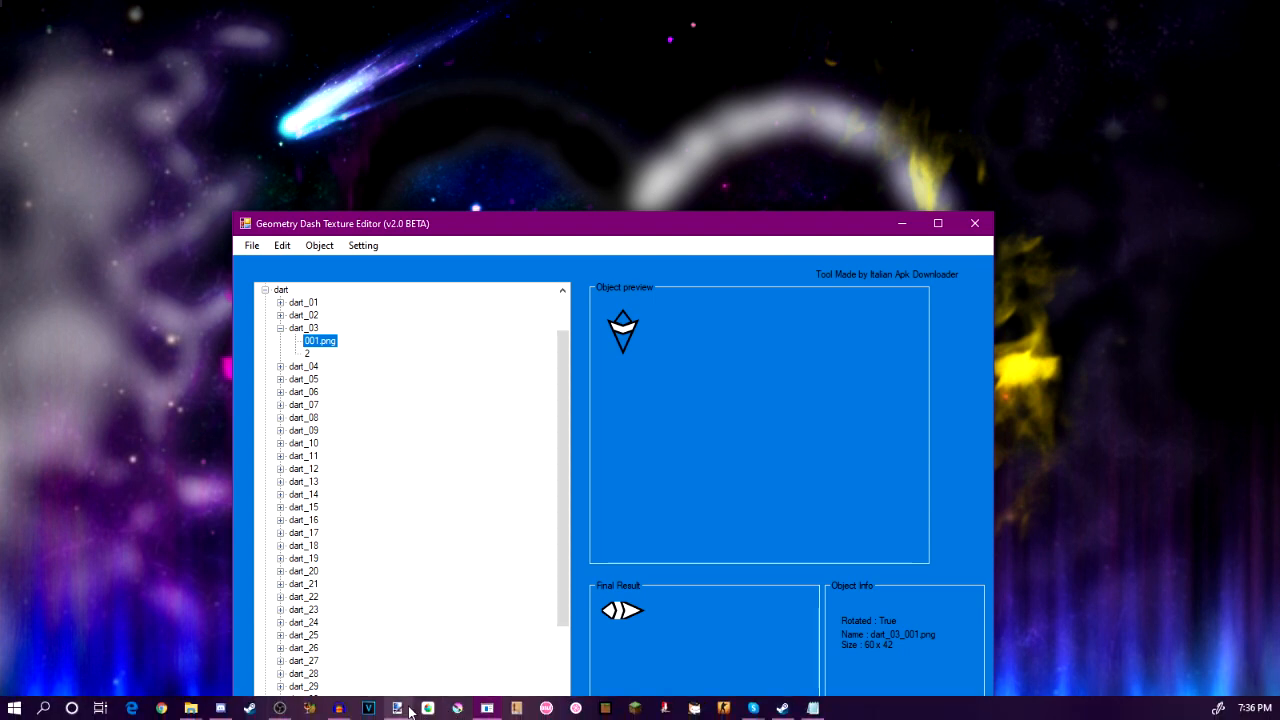
# Switch to paint.net and create a new image 300 pixels wide and 210 pixels high.
pyautogui.click(405, 710)
pyautogui.click(14, 57)
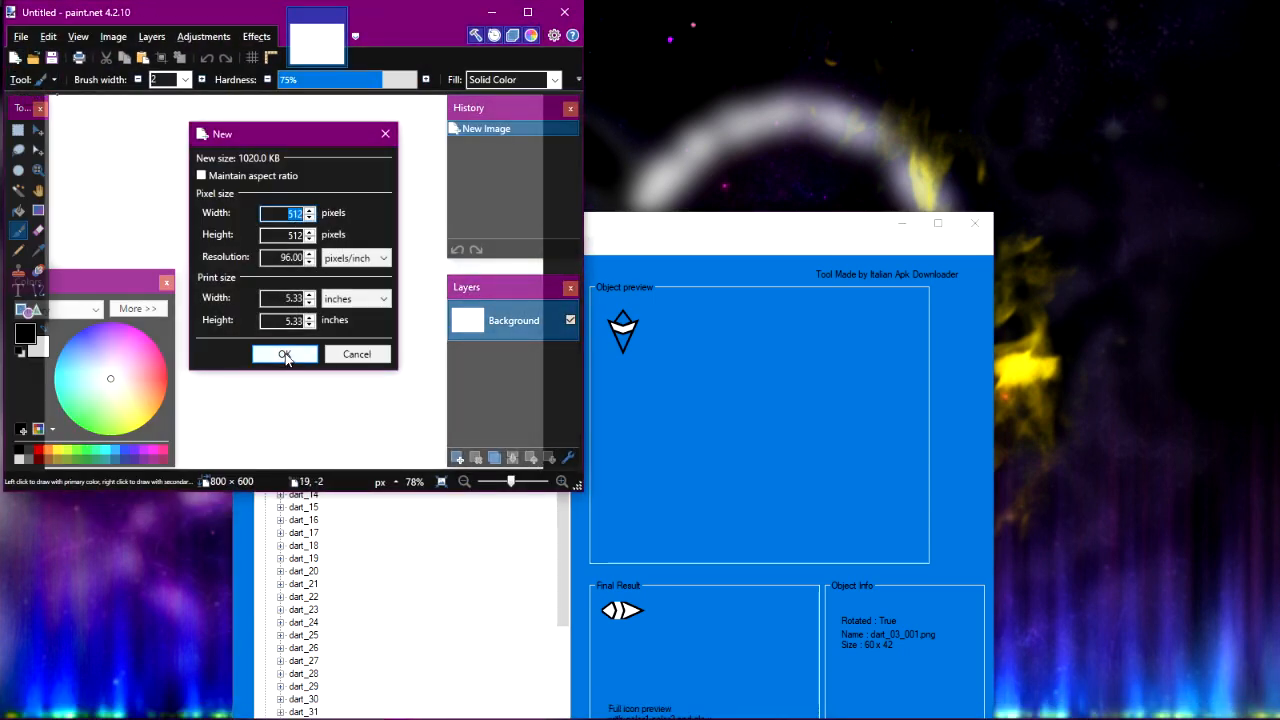
pyautogui.write('300')
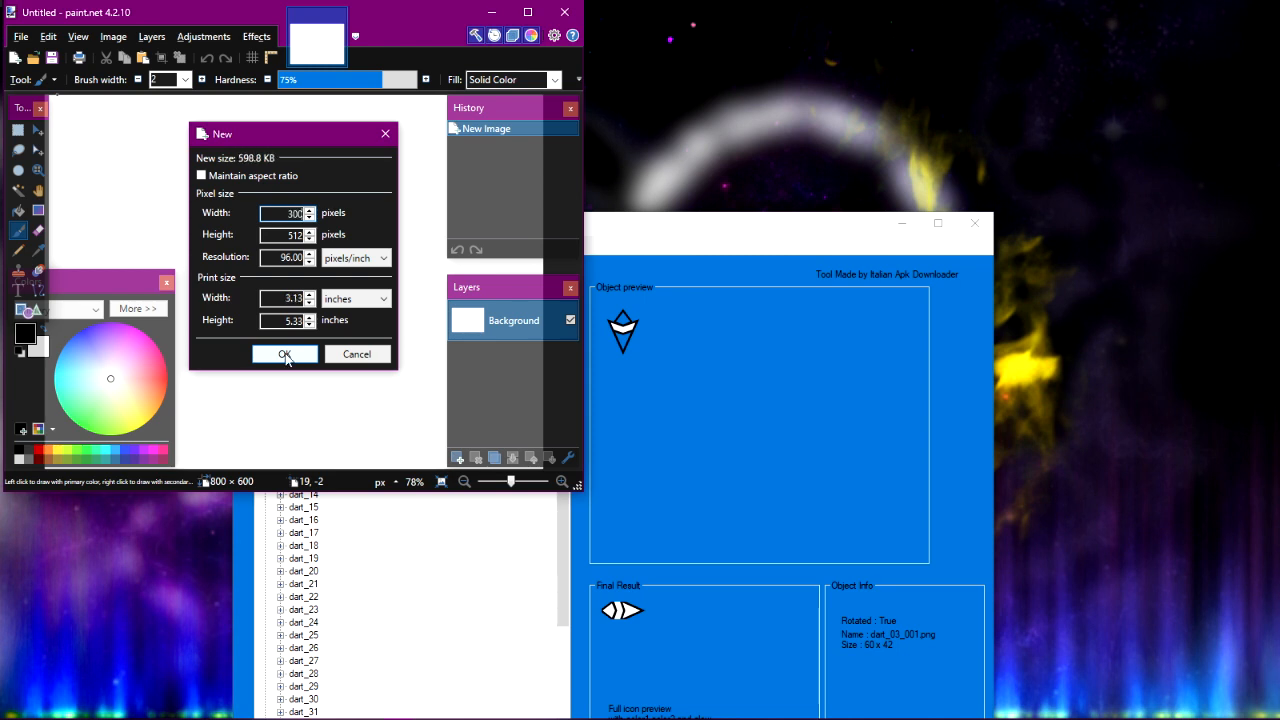
pyautogui.press('Tab')
pyautogui.write('210')
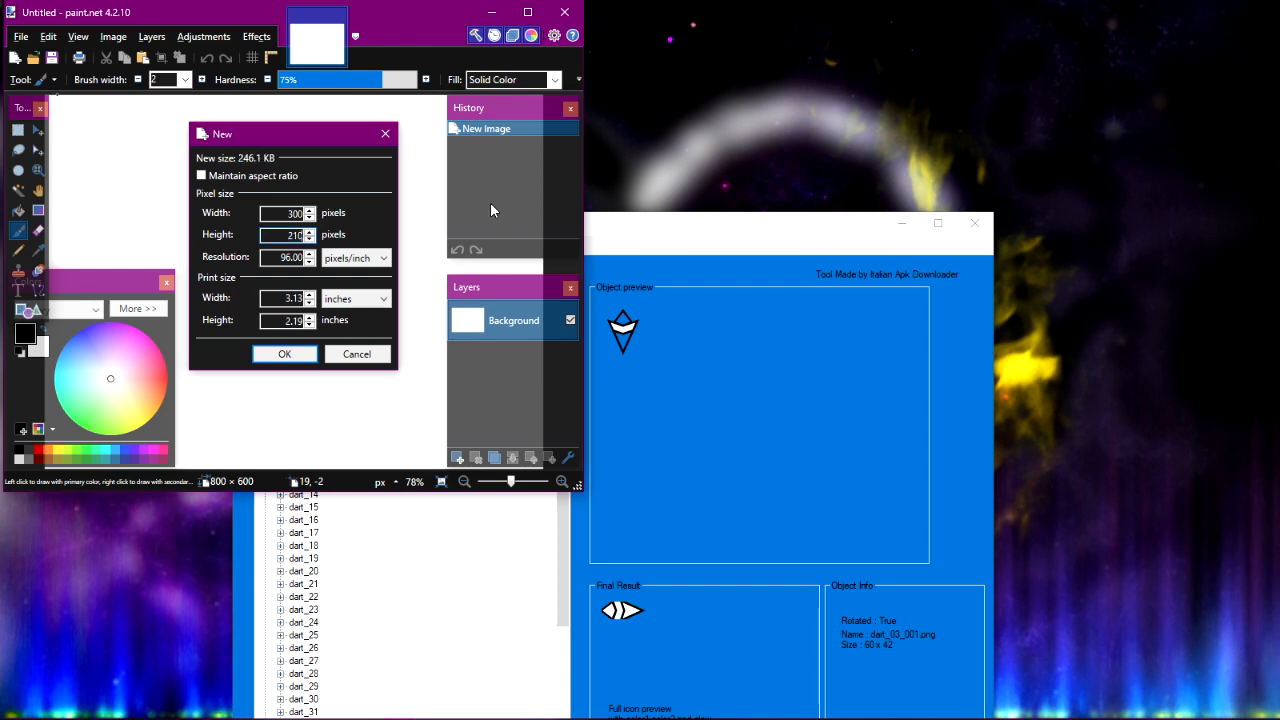
pyautogui.click(285, 356)
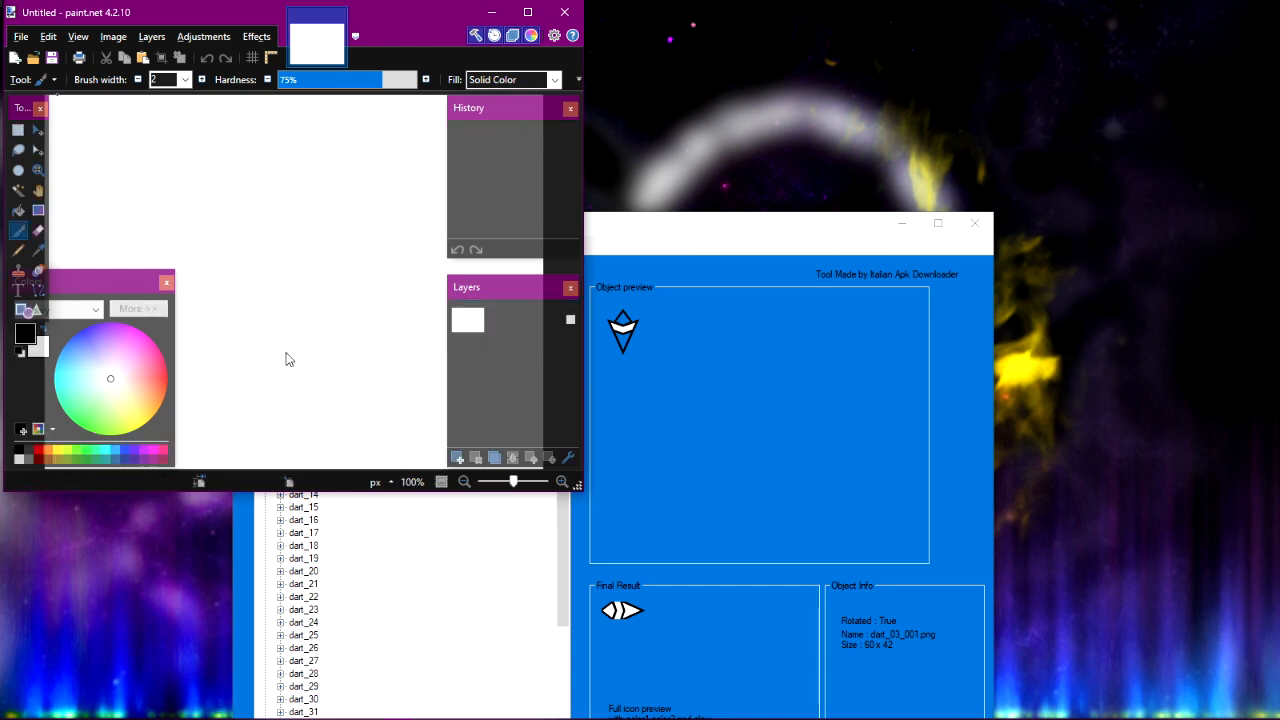
# Minimize the Geometry Dash Texture Editor window and maximize paint.net.
pyautogui.click(760, 248)
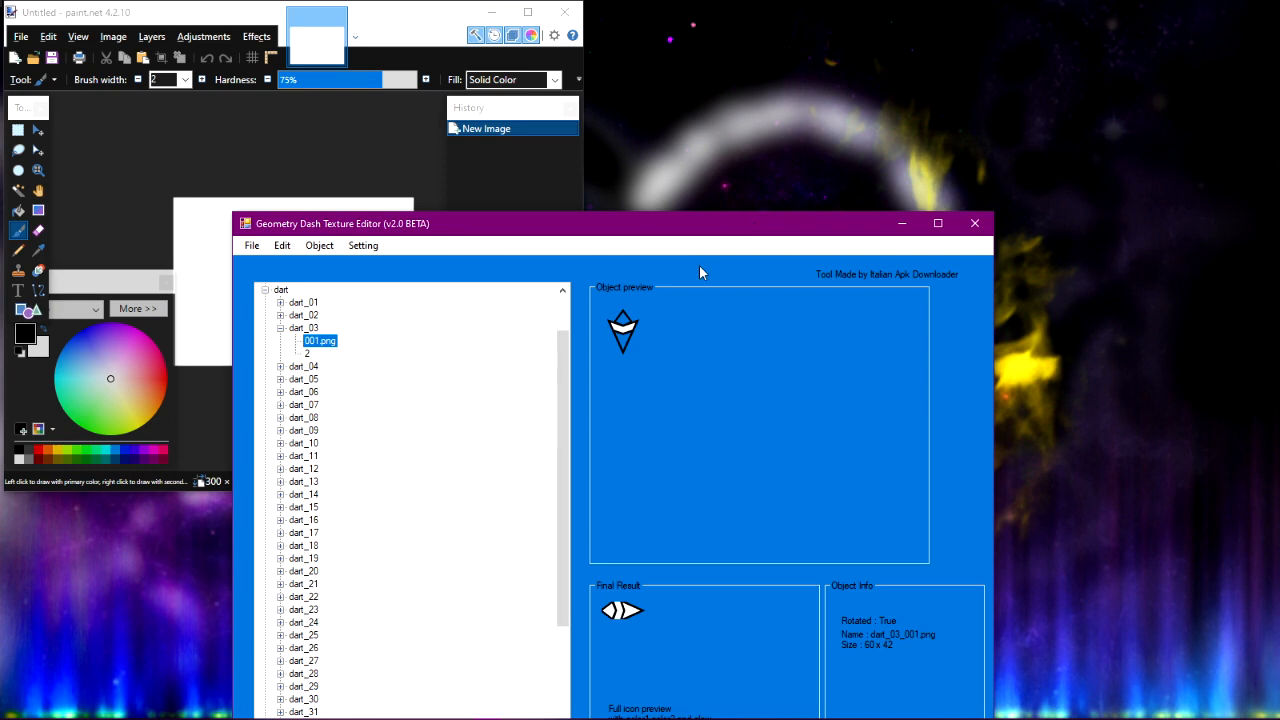
pyautogui.click(905, 224)
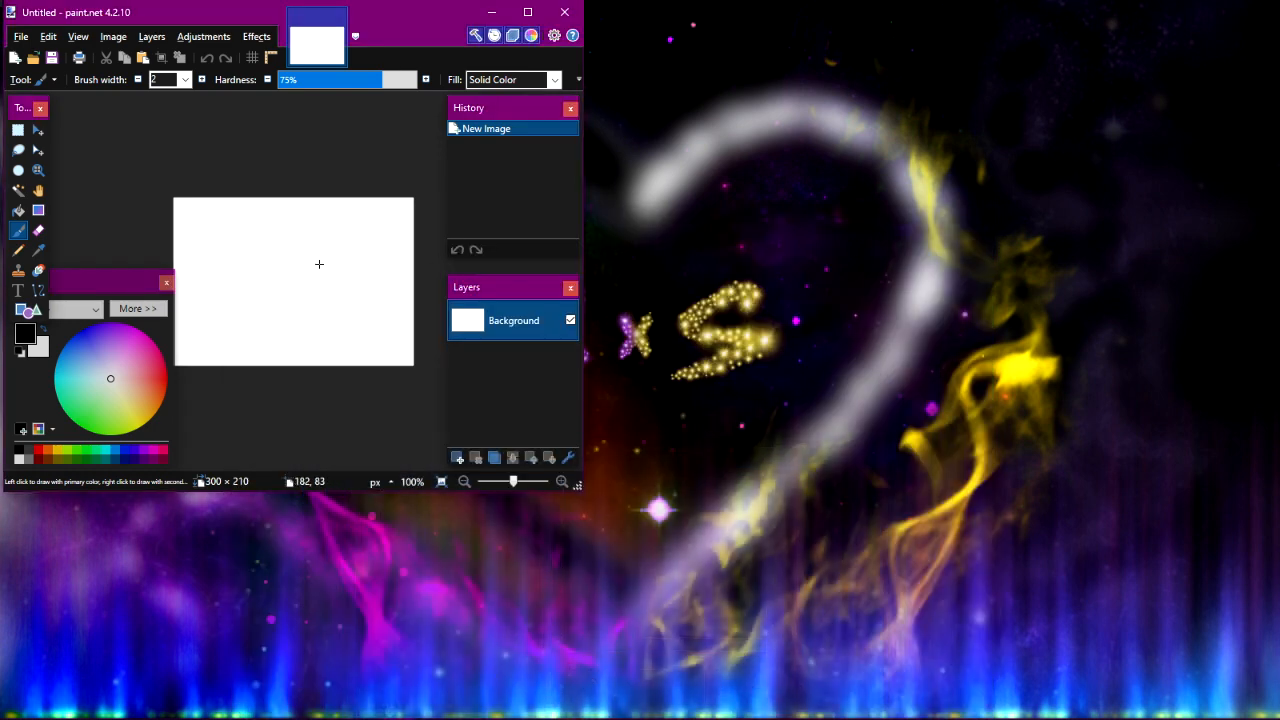
pyautogui.click(528, 12)
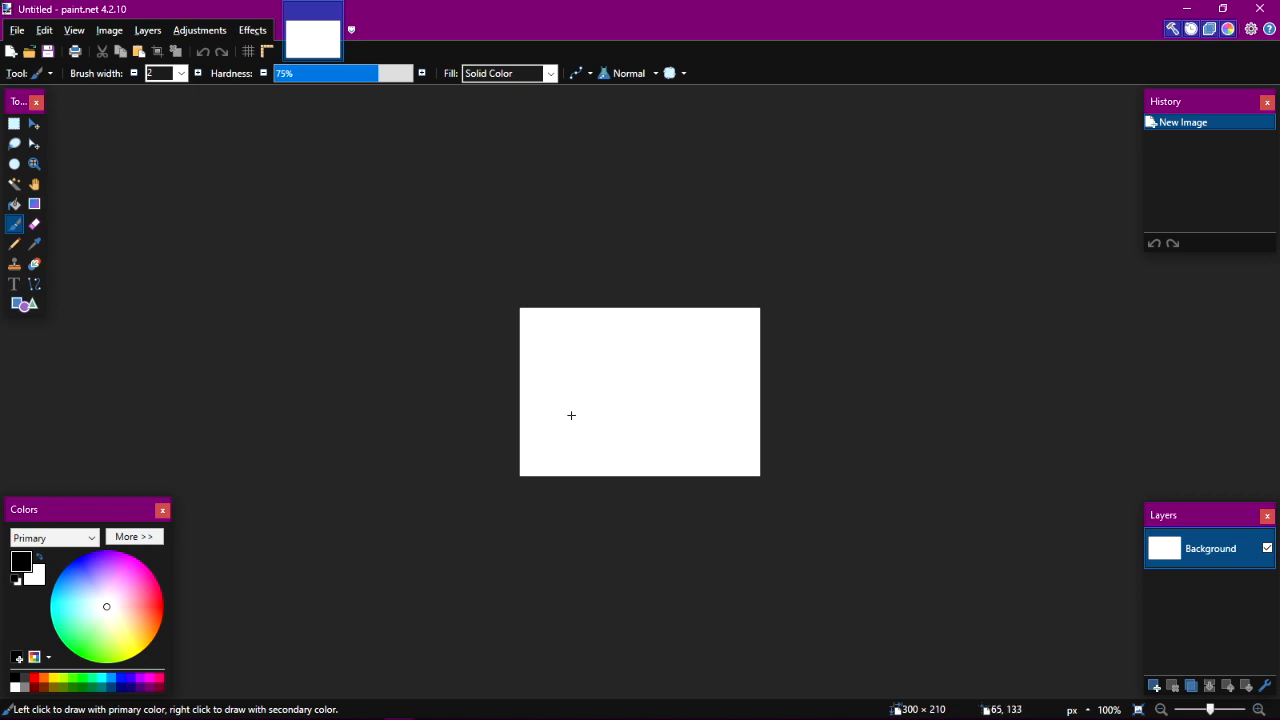
# In File Explorer, copy DART_03.png from the Update 2.0 subfolder of Darts and minimize the folder window.
pyautogui.moveTo(193, 712)
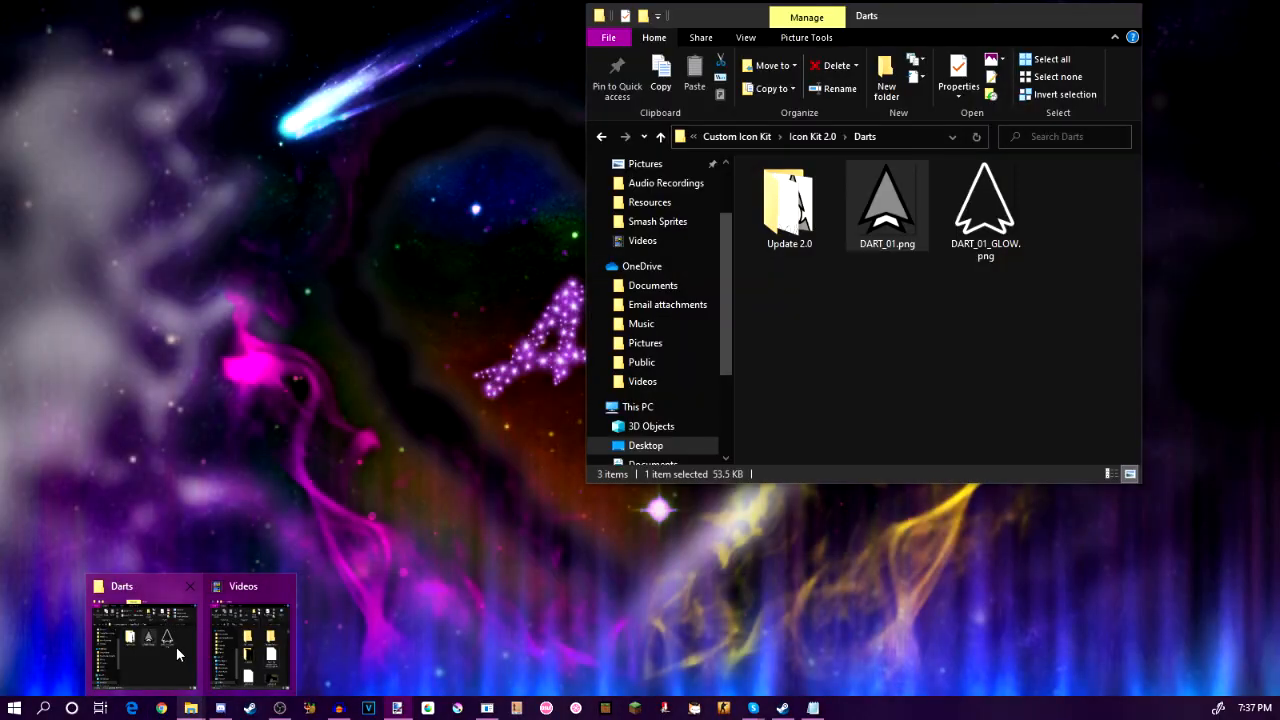
pyautogui.click(176, 646)
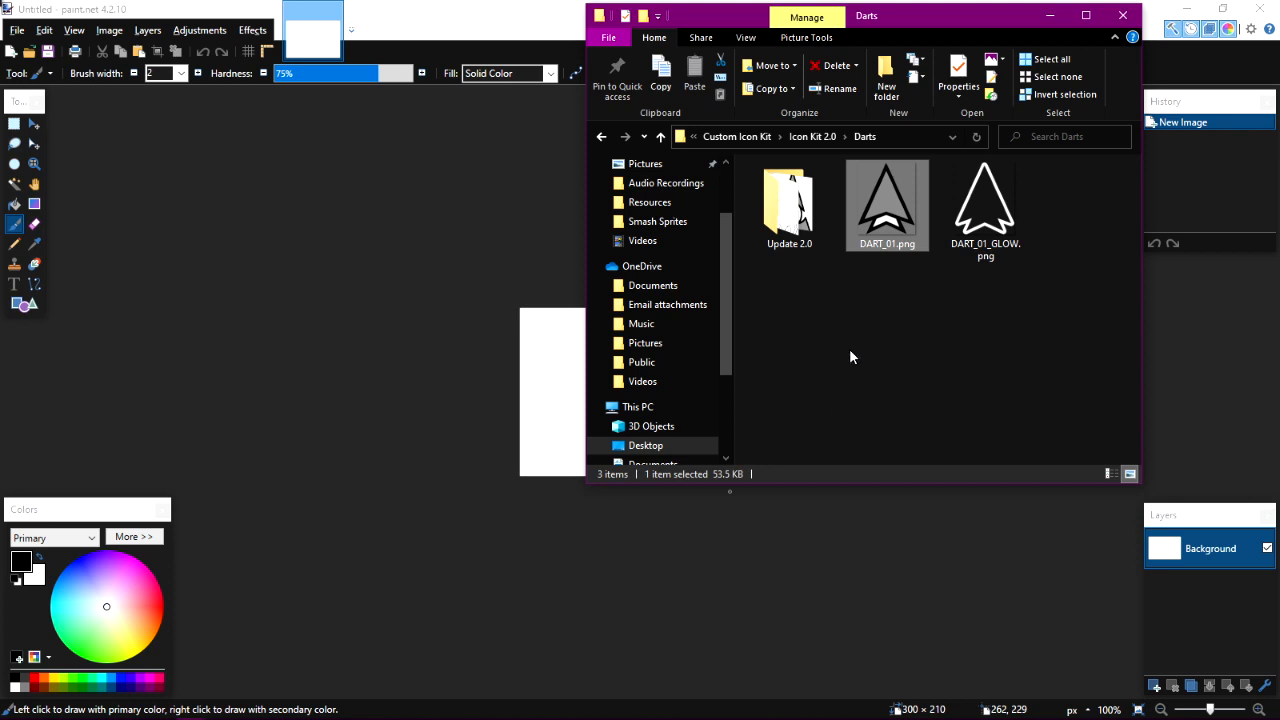
pyautogui.doubleClick(806, 248)
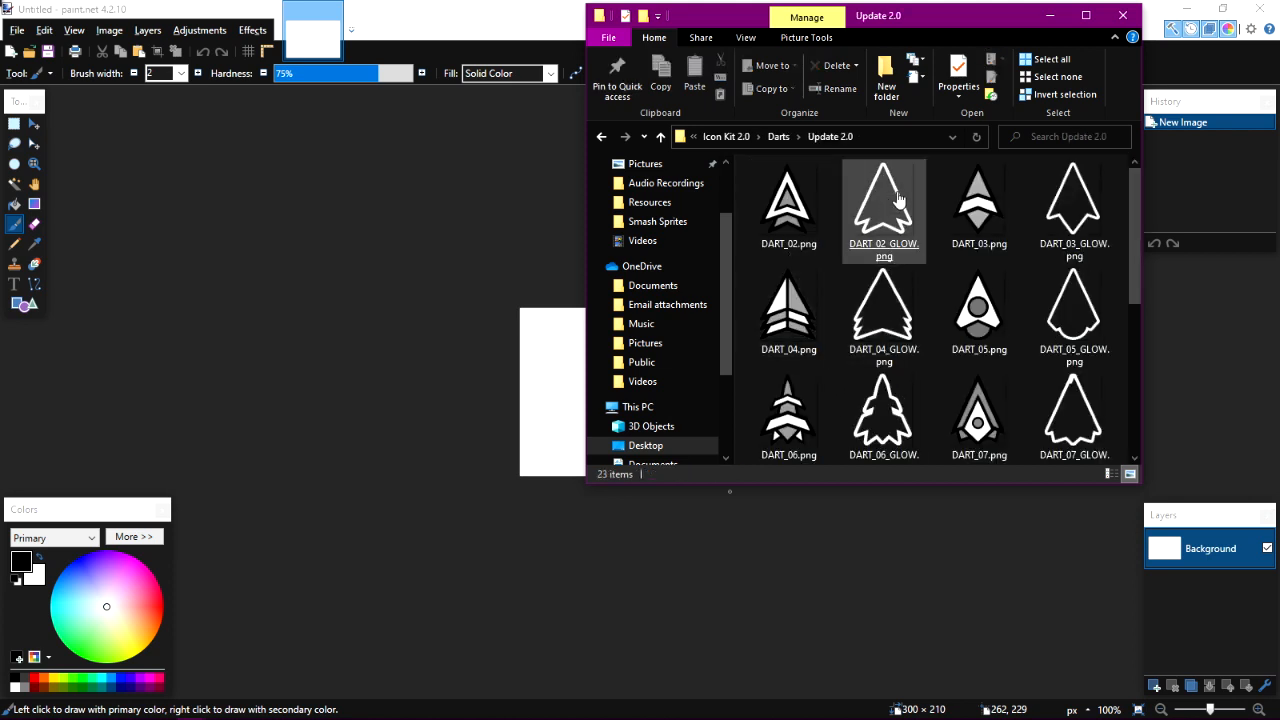
pyautogui.click(990, 232)
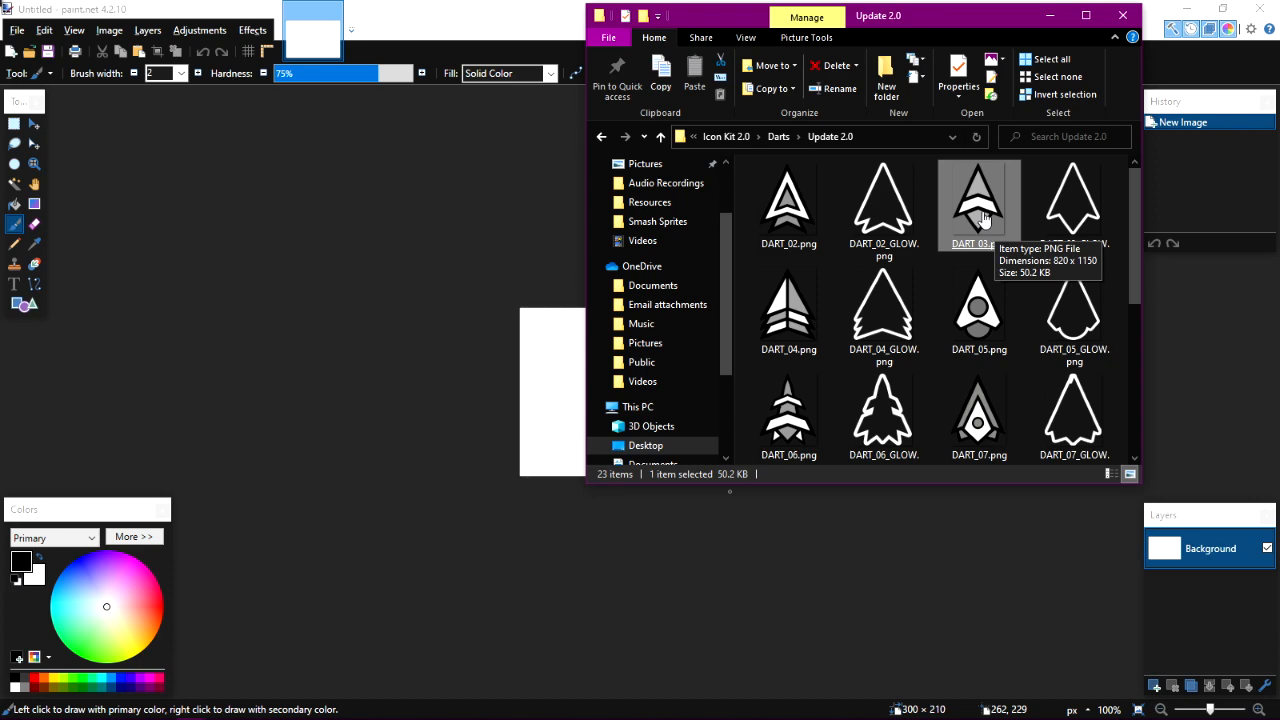
pyautogui.rightClick(982, 262)
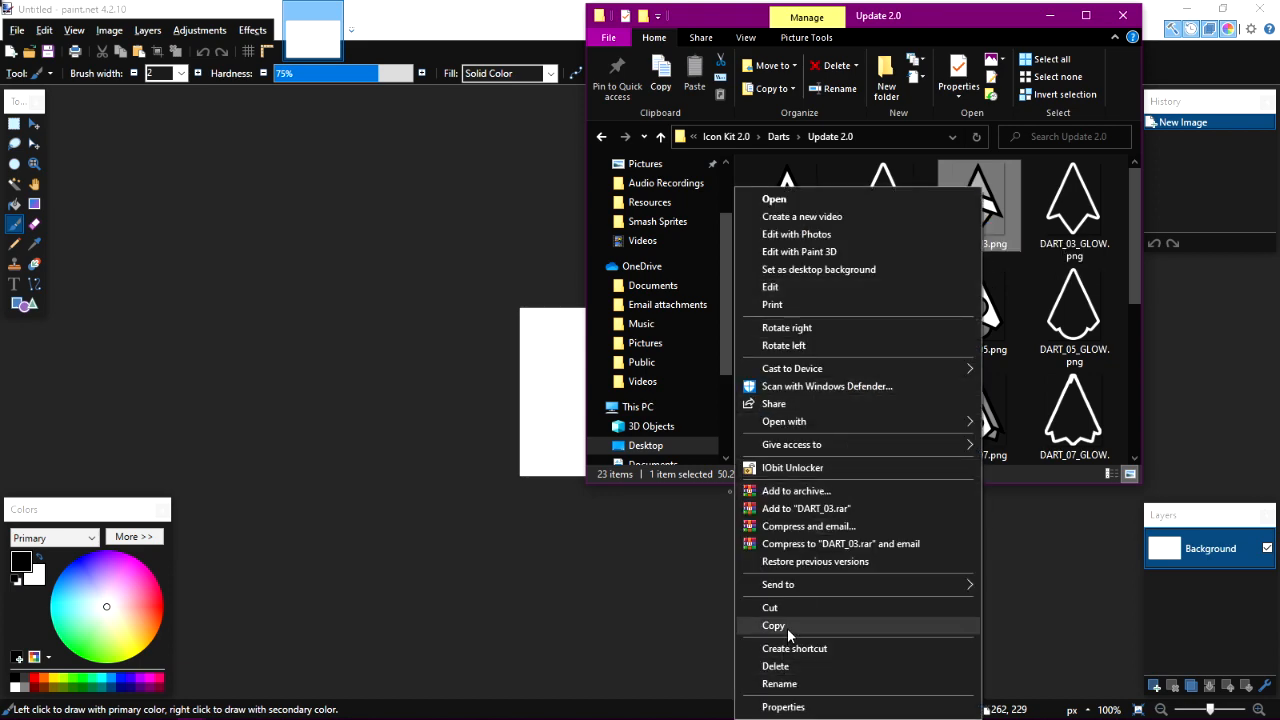
pyautogui.click(980, 623)
pyautogui.click(1049, 15)
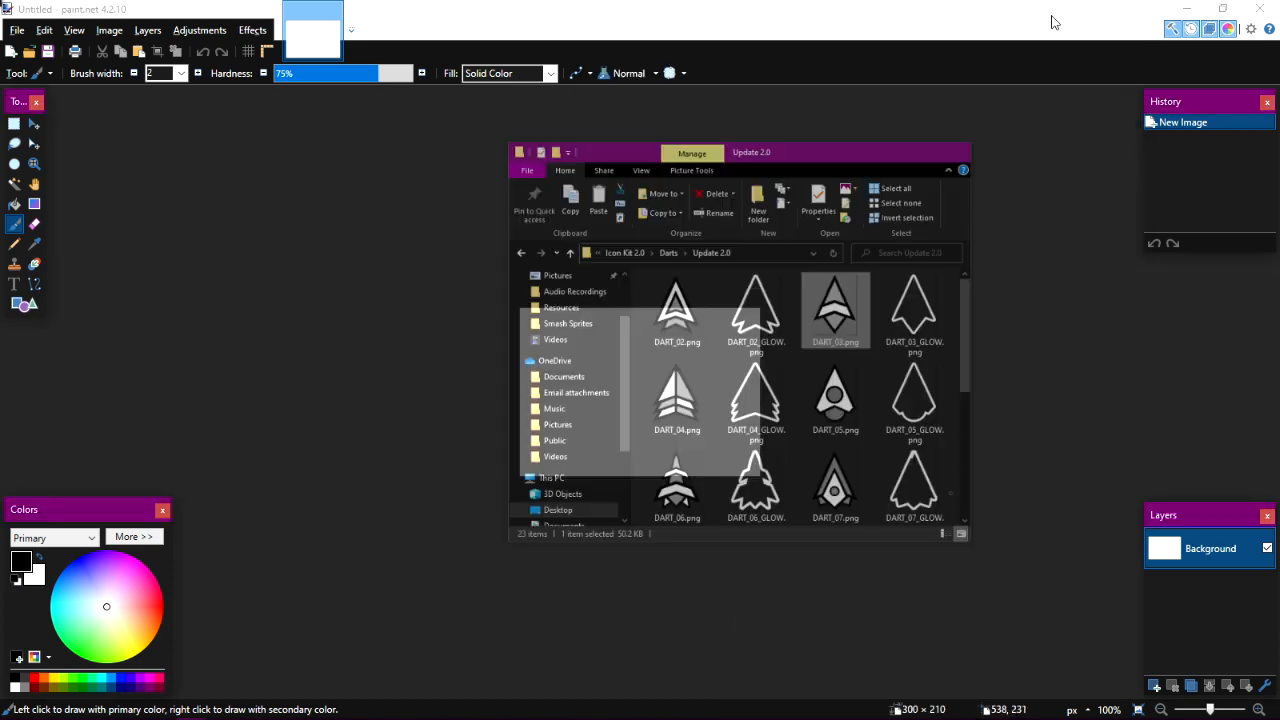
# Add a new layer above the Background and fill the entire Background layer with dark red.
pyautogui.click(1154, 686)
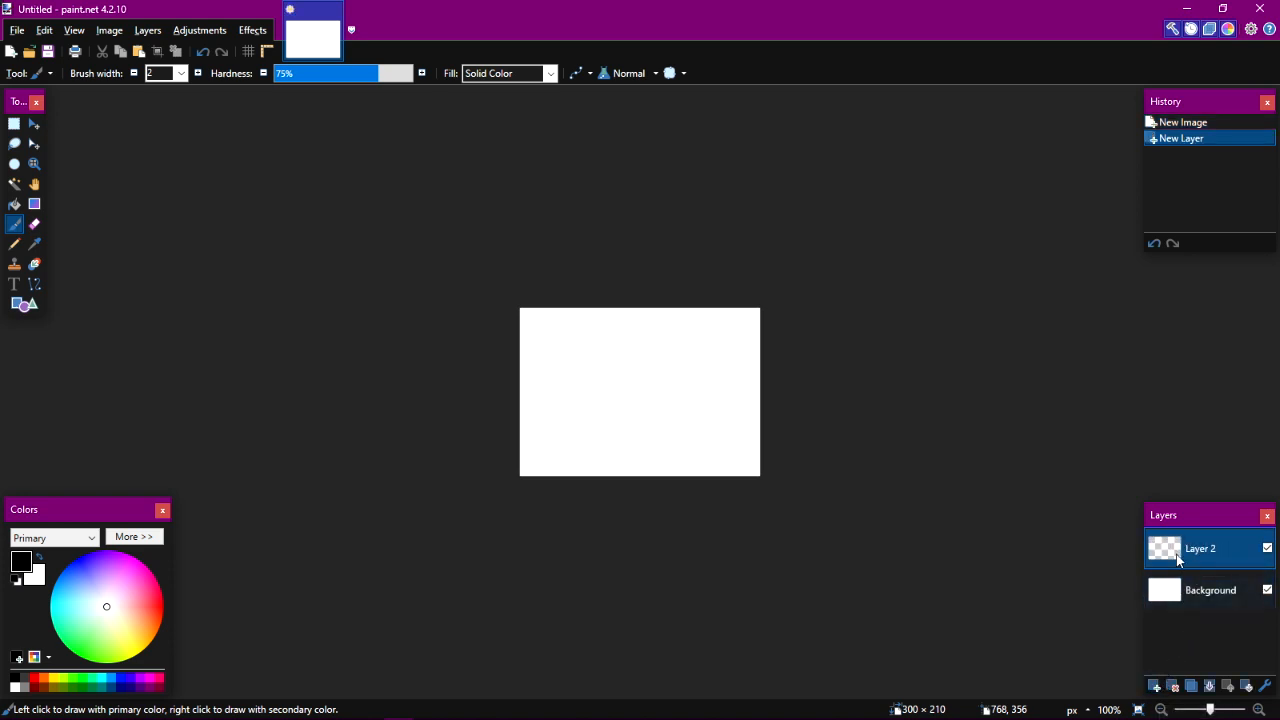
pyautogui.click(1205, 590)
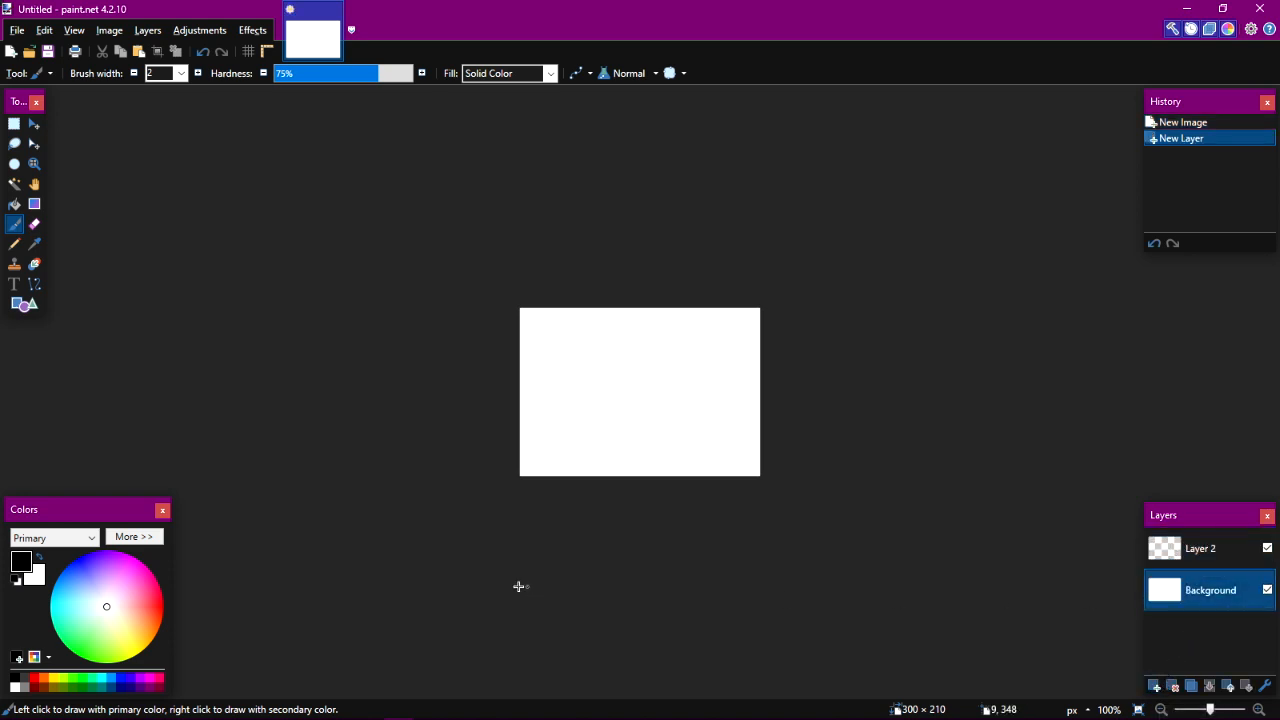
pyautogui.rightClick(157, 689)
pyautogui.hotkey('ctrl', 'a')
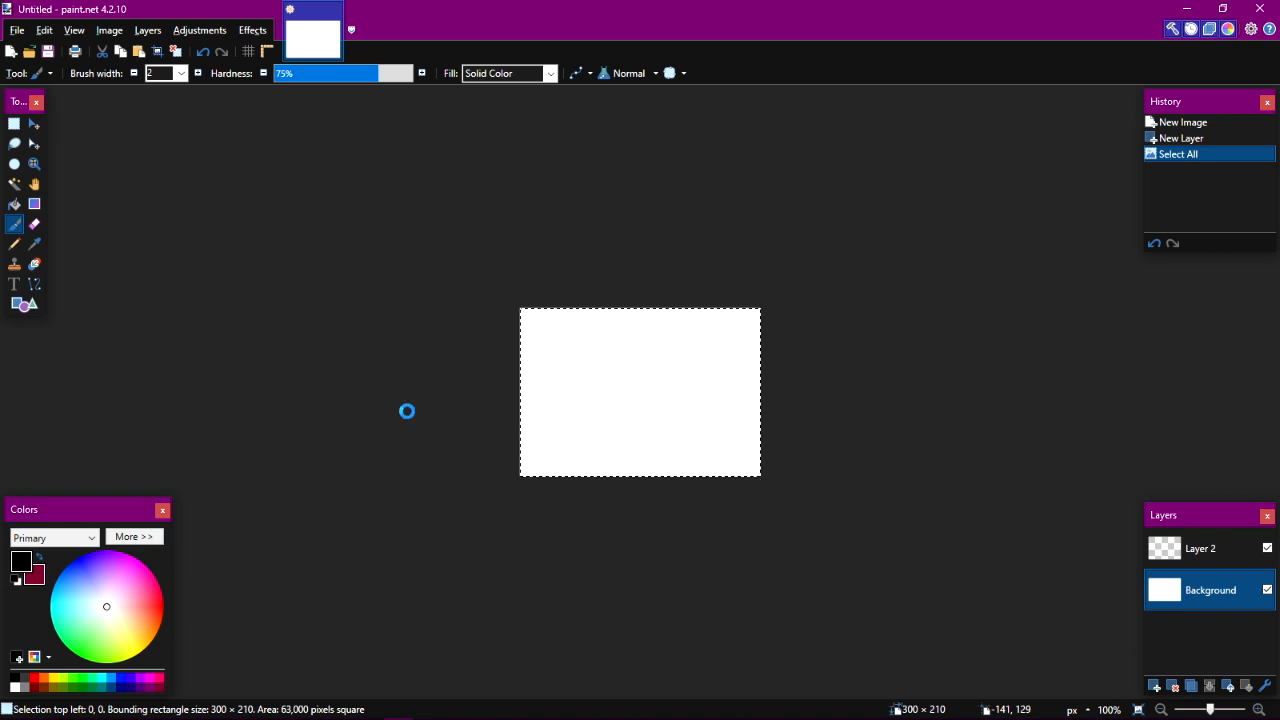
pyautogui.hotkey('shift', 'BackSpace')
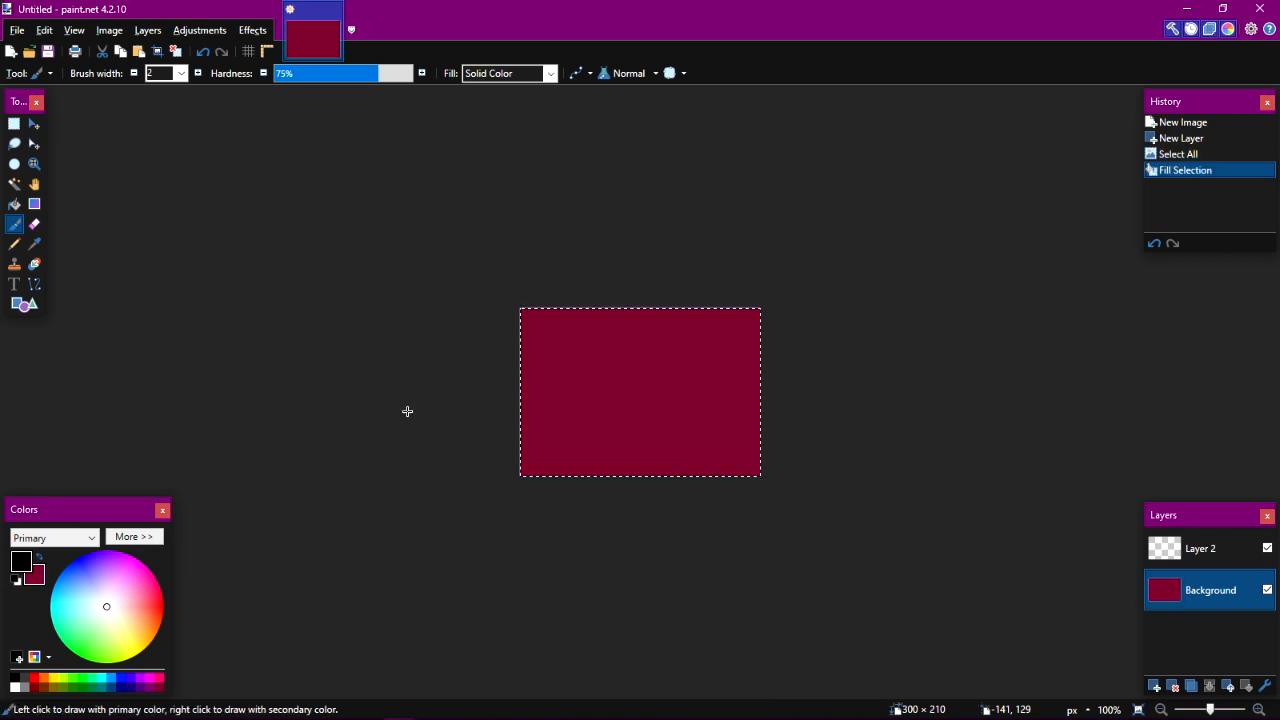
# Rename the new layer above the Background to Reference.
pyautogui.click(1220, 550)
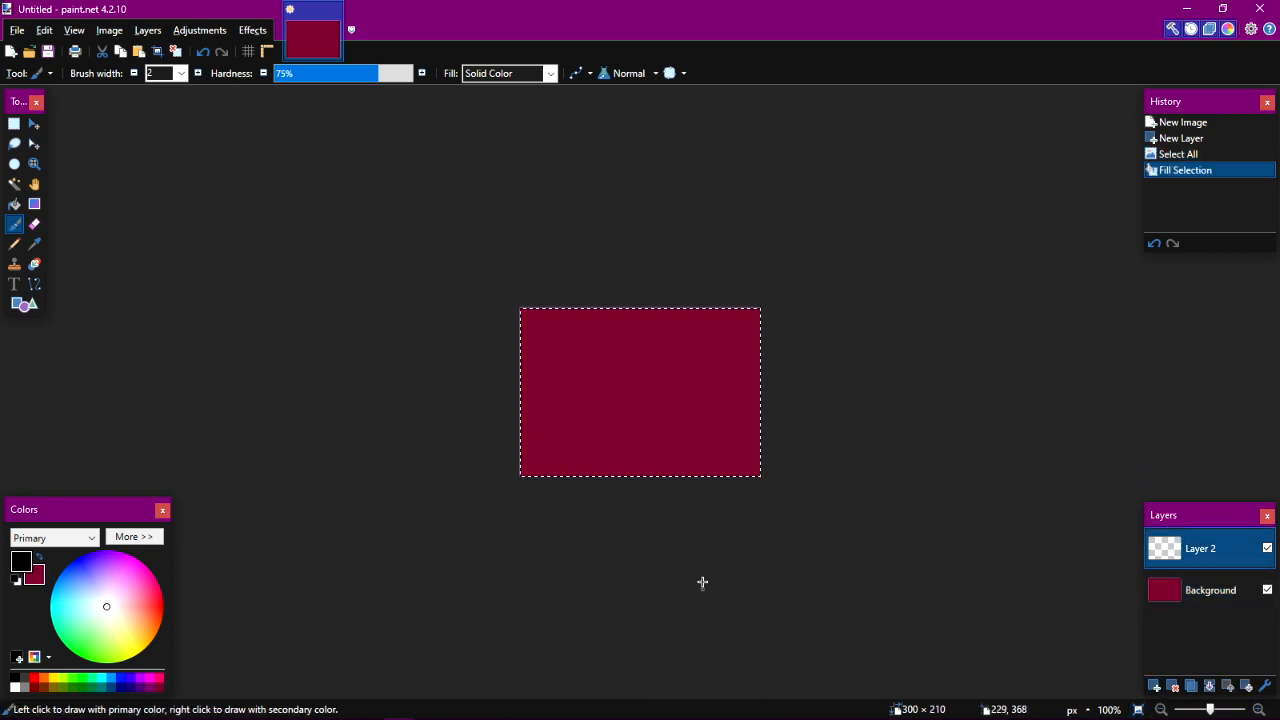
pyautogui.doubleClick(1203, 550)
pyautogui.write('Reference')
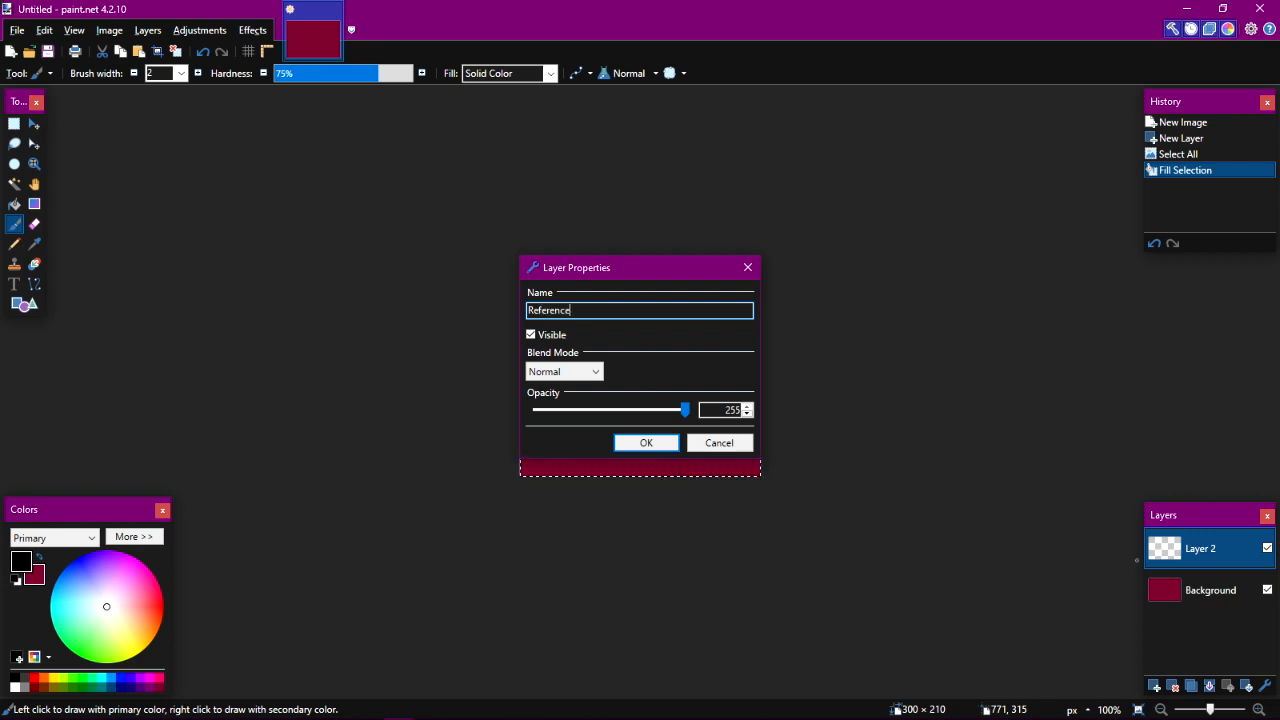
pyautogui.click(648, 440)
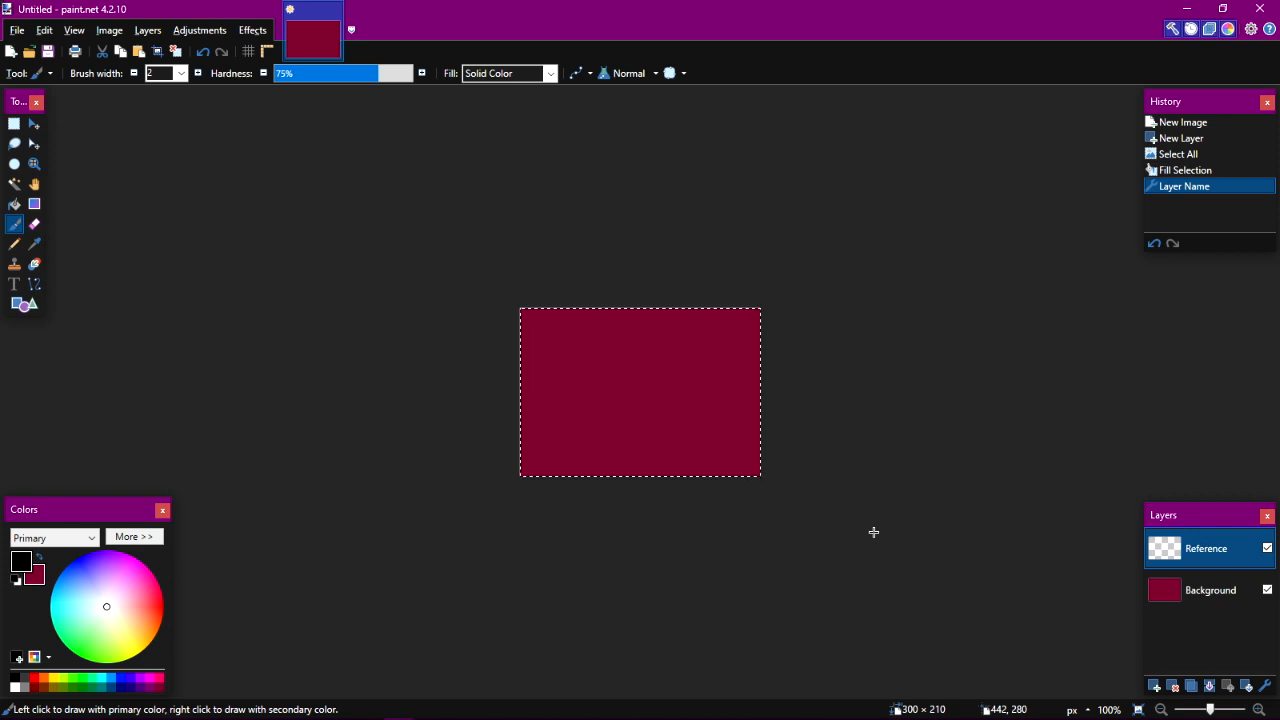
# Paste the copied dart image onto the Reference layer, keeping the canvas size and the pasted selection editable.
pyautogui.hotkey('ctrl', 'v')
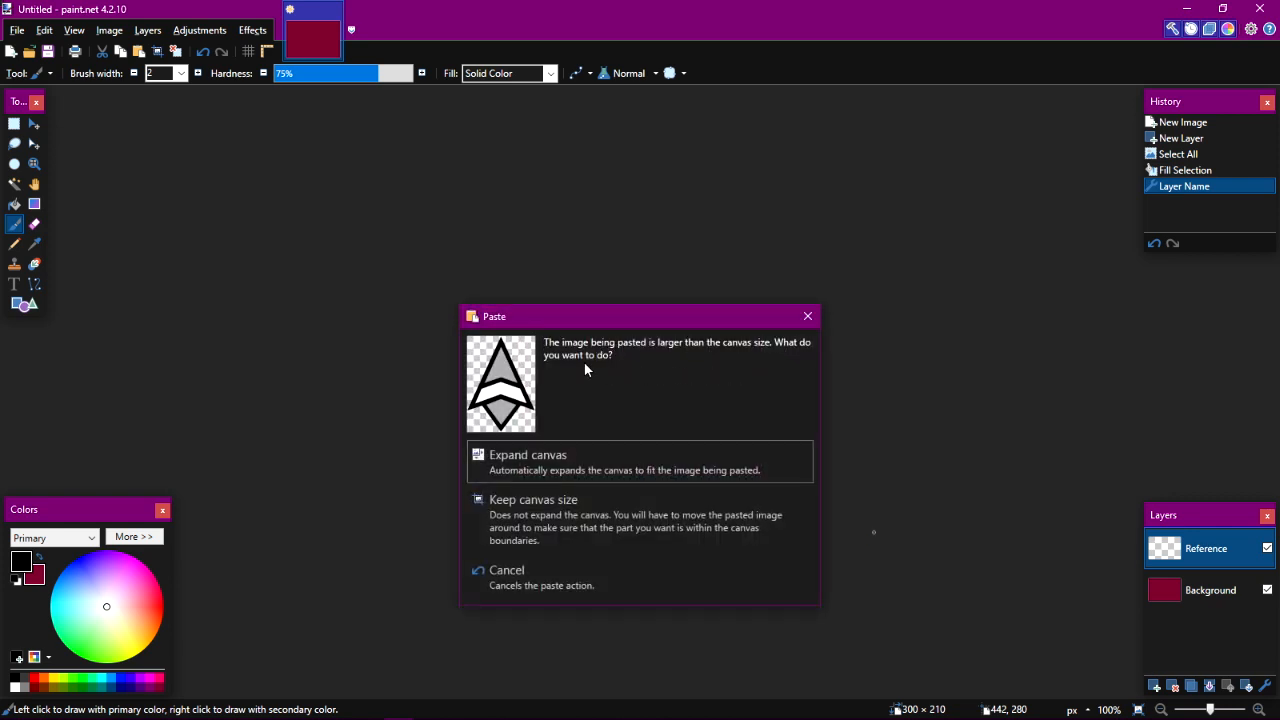
pyautogui.click(639, 531)
pyautogui.press('z')
pyautogui.rightClick(712, 540)
pyautogui.moveTo(712, 540); pyautogui.dragTo(646, 471)
pyautogui.rightClick(673, 497)
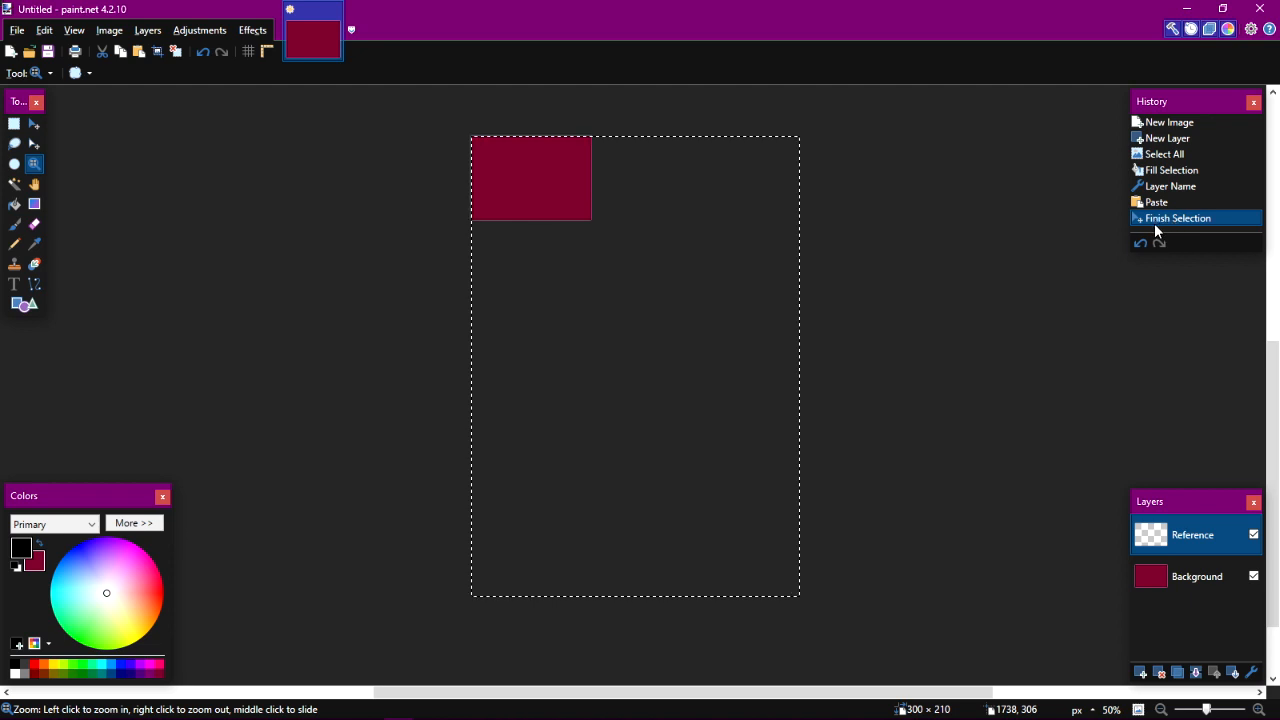
pyautogui.click(1140, 243)
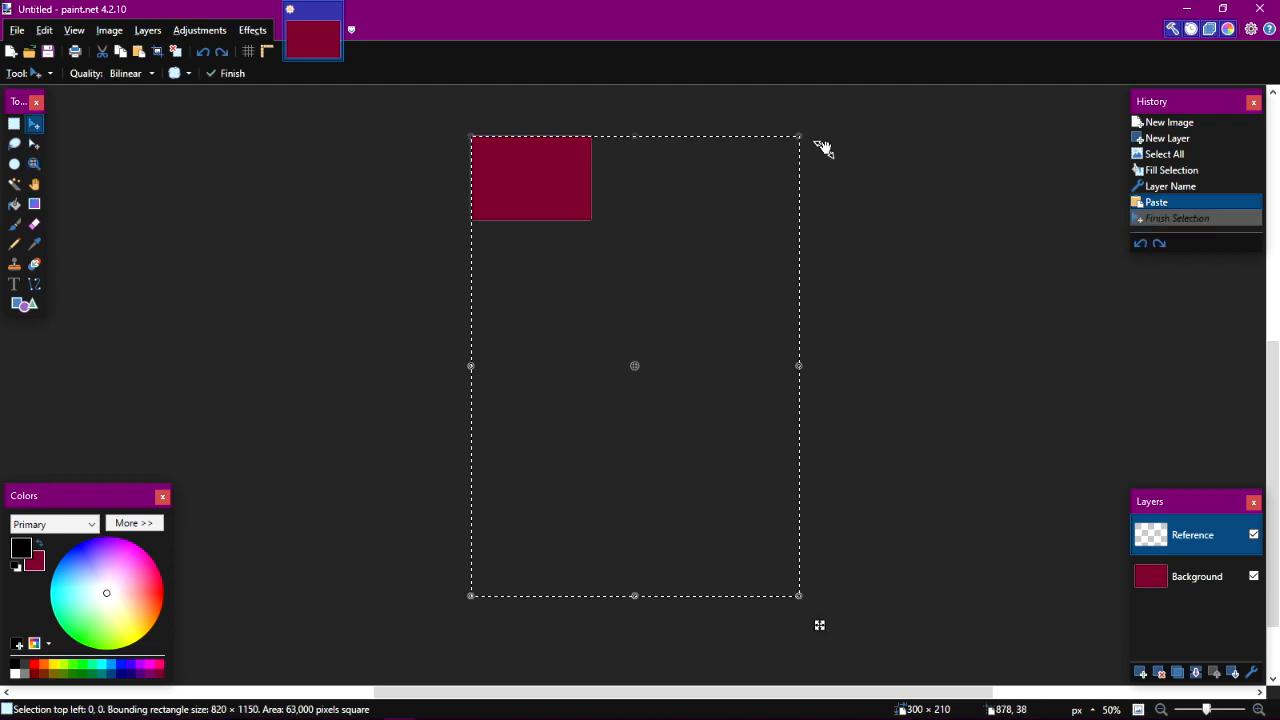
# Rotate the pasted dart to -90° so it points right, and shrink it to about 302 × 215 pixels over the canvas.
pyautogui.moveTo(810, 125); pyautogui.dragTo(820, 511)
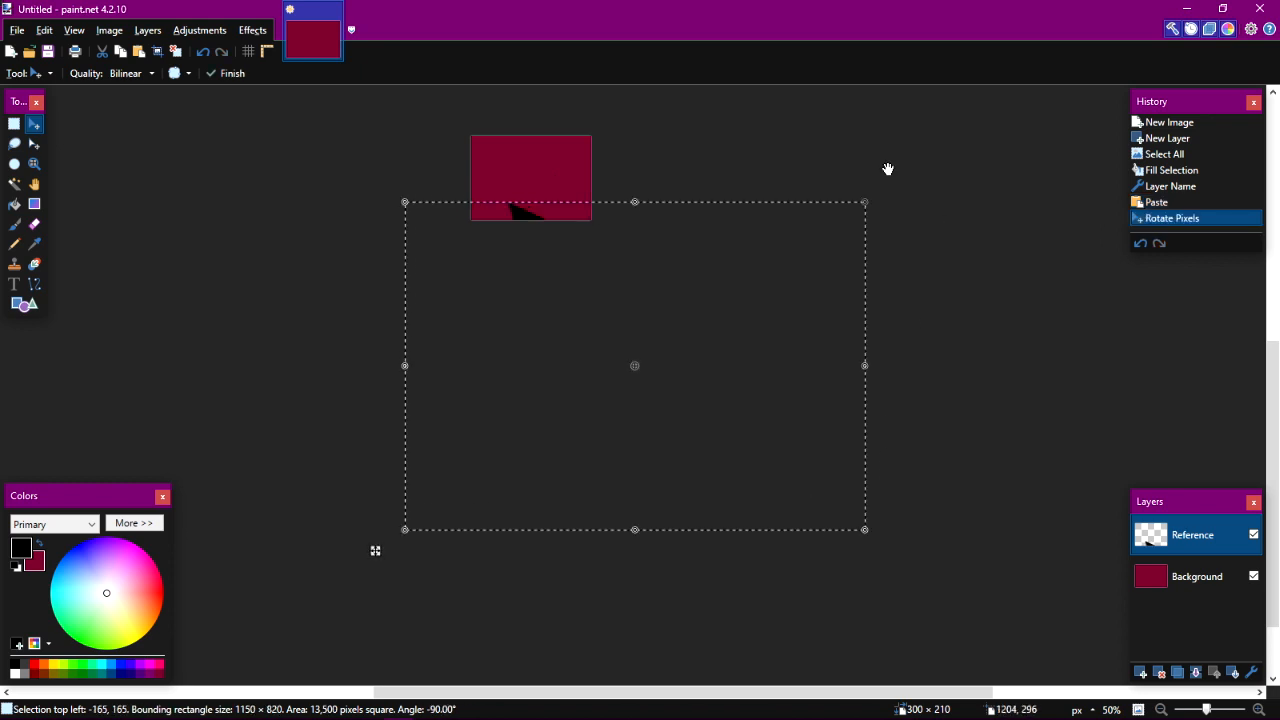
pyautogui.moveTo(869, 194); pyautogui.dragTo(917, 193)
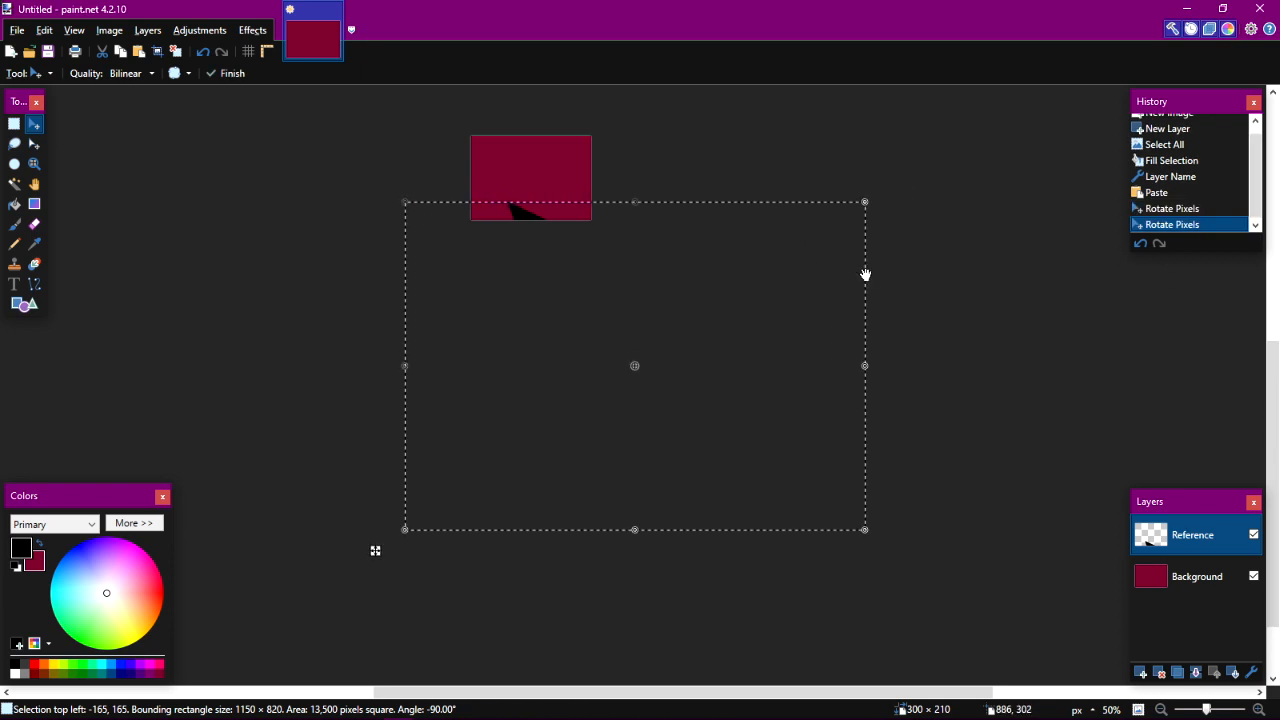
pyautogui.moveTo(863, 530); pyautogui.dragTo(577, 184)
pyautogui.press('z')
pyautogui.click(574, 190)
pyautogui.click(574, 190)
pyautogui.click(574, 190)
pyautogui.click(546, 178)
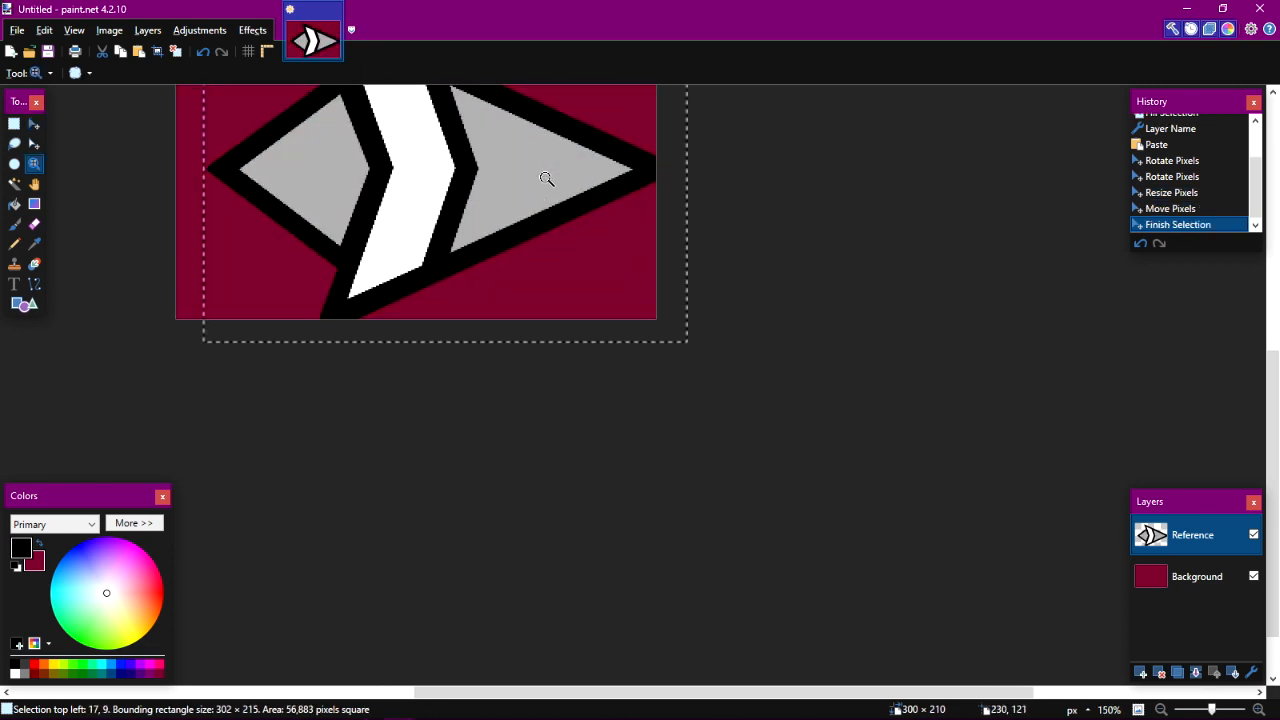
pyautogui.click(546, 178)
pyautogui.click(594, 220)
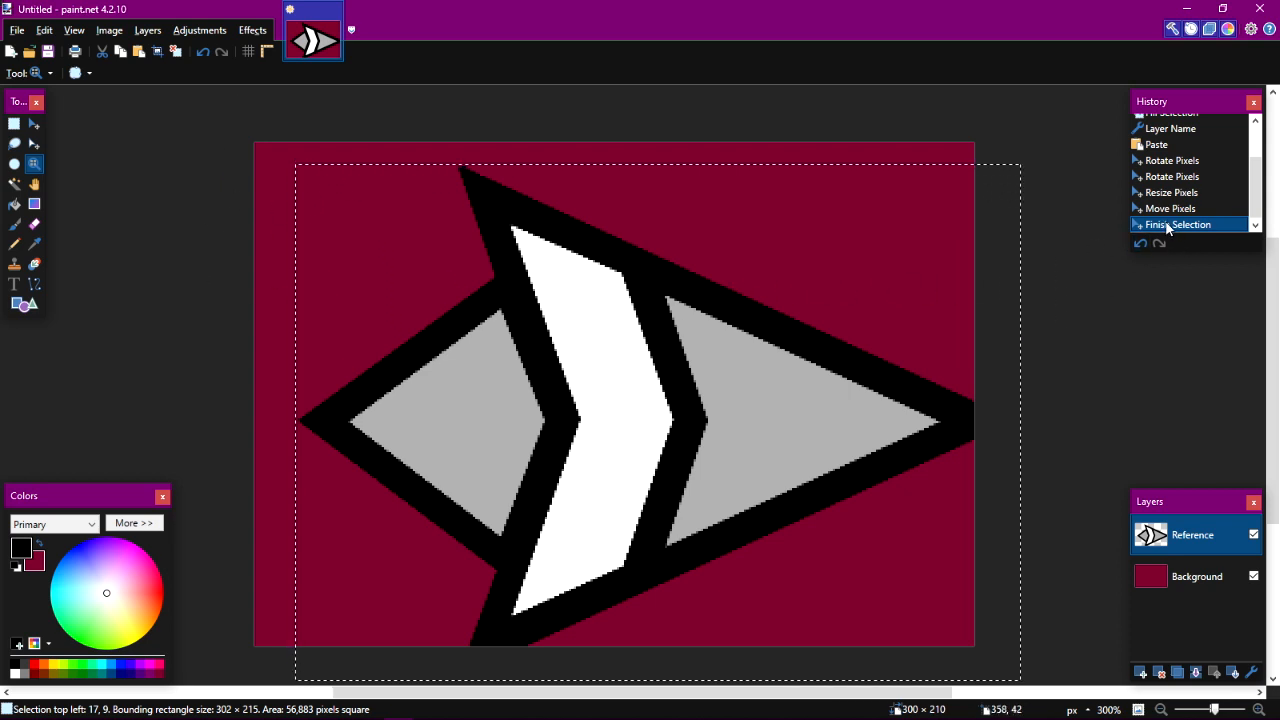
pyautogui.hotkey('ctrl', 'z')
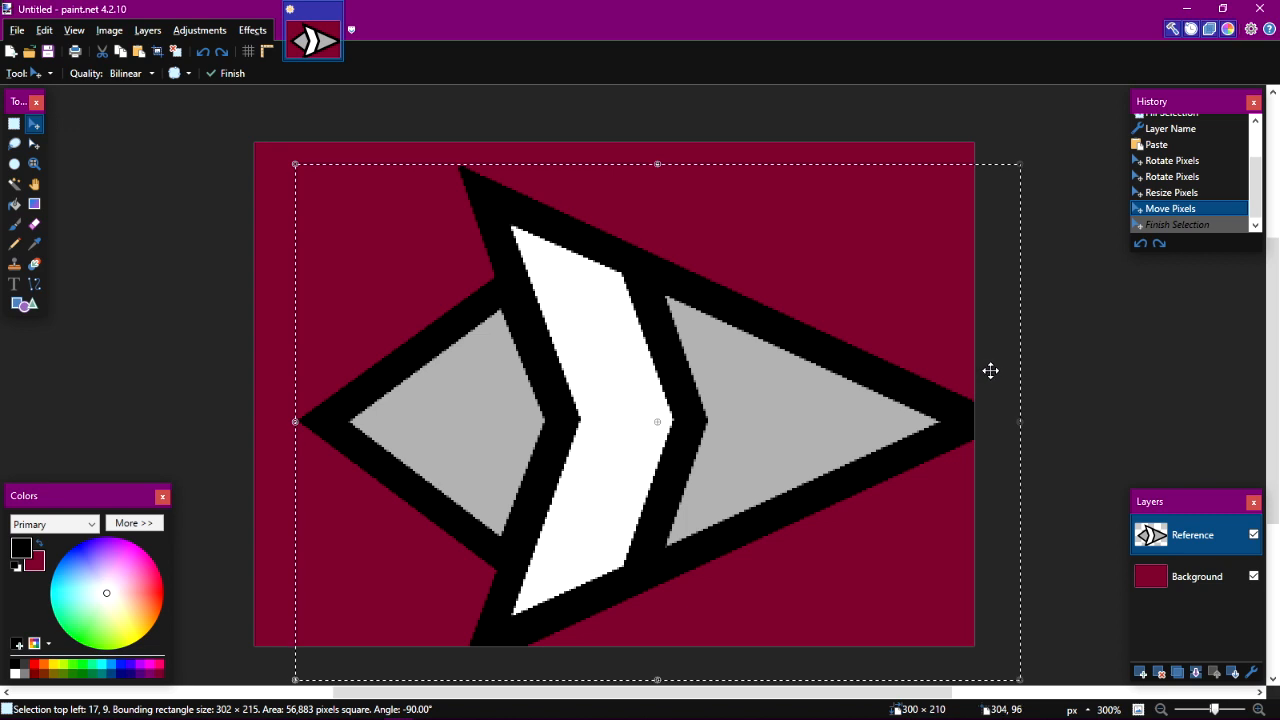
pyautogui.hotkey('ctrl', 'y')
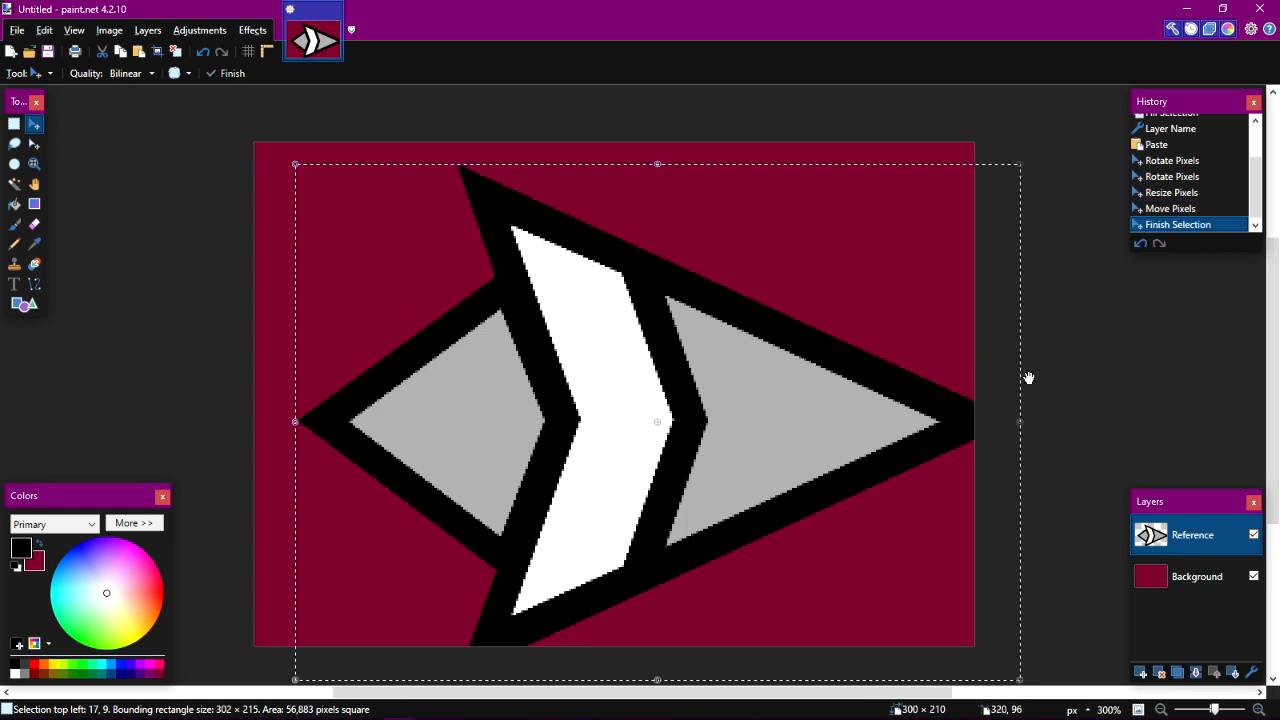
pyautogui.moveTo(895, 386); pyautogui.dragTo(837, 366)
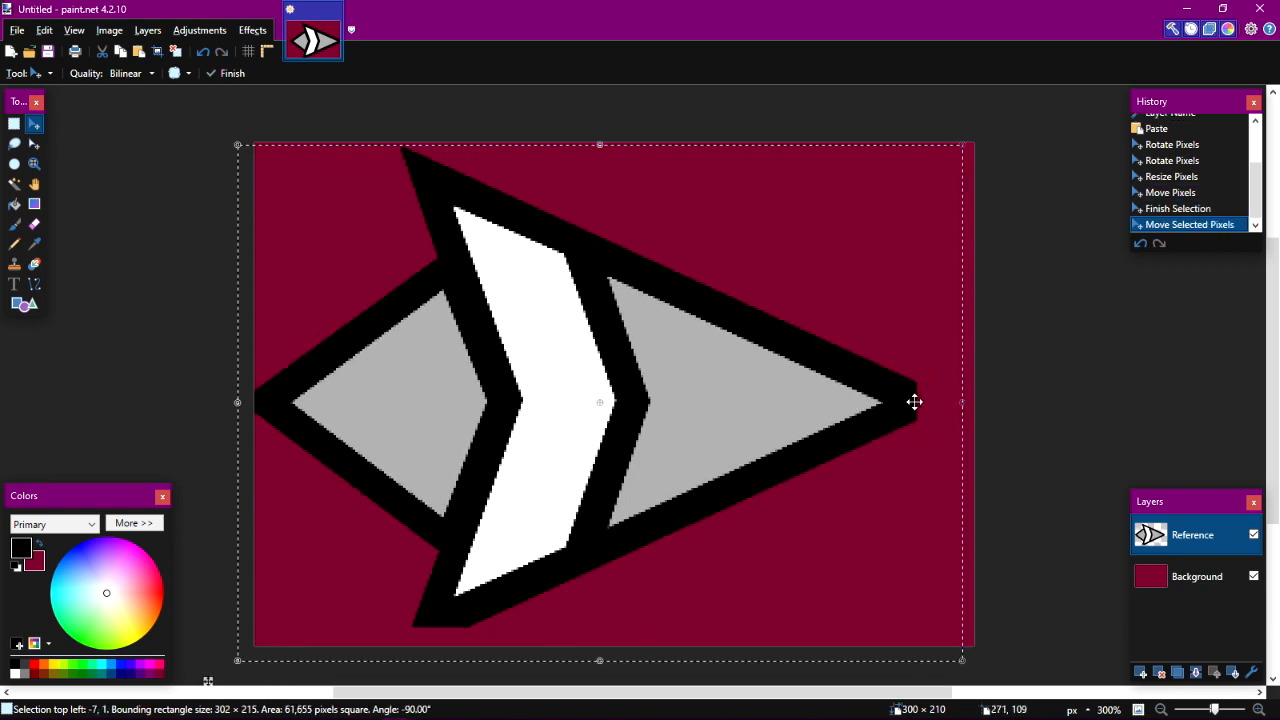
pyautogui.hotkey('ctrl', 'z')
pyautogui.hotkey('ctrl', 'z')
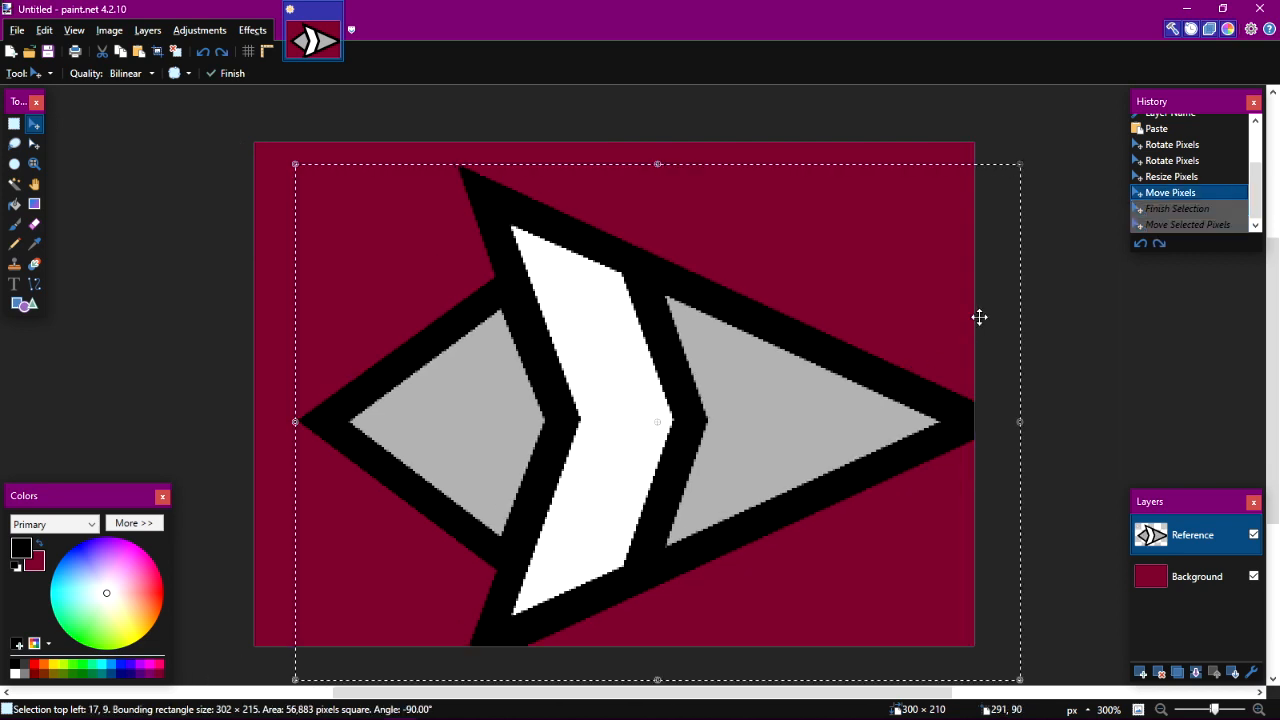
# Move the dart selection so its upper-left corner sits at 0, 0 on the canvas.
pyautogui.moveTo(766, 374); pyautogui.dragTo(740, 362)
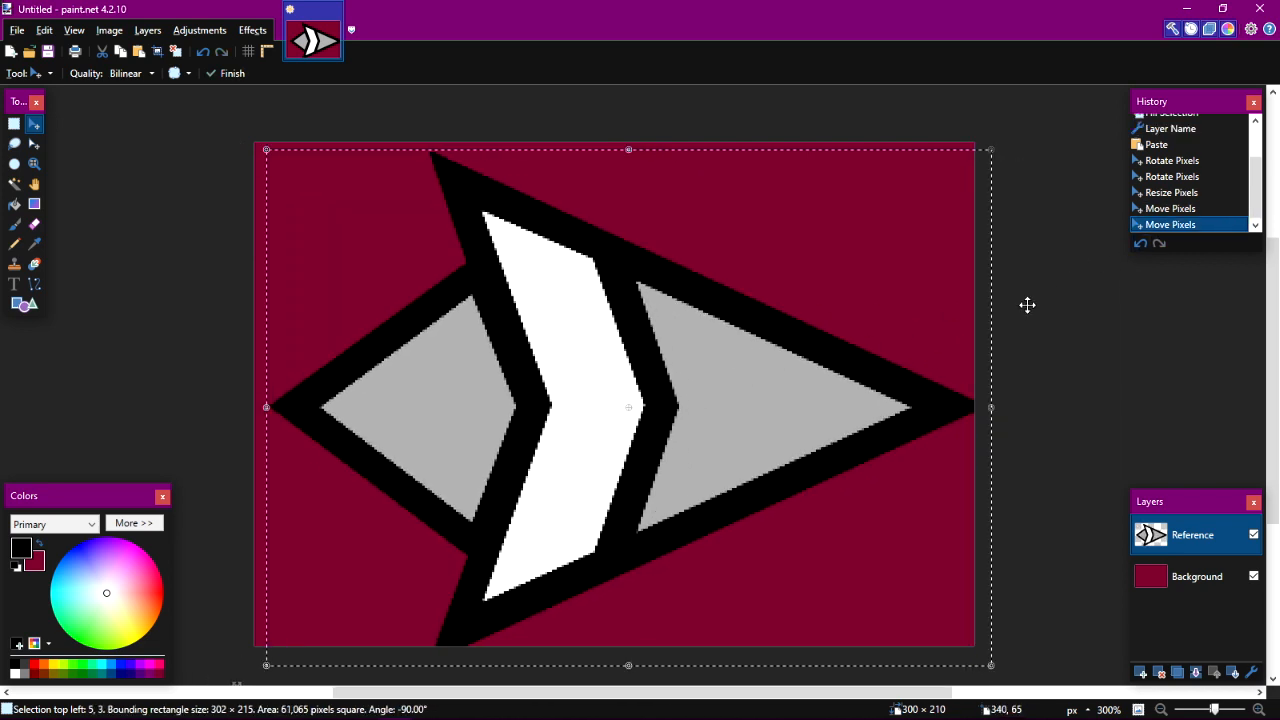
pyautogui.scroll(-2, 846, 356)
pyautogui.scroll(2, 846, 368)
pyautogui.moveTo(845, 393); pyautogui.dragTo(803, 354)
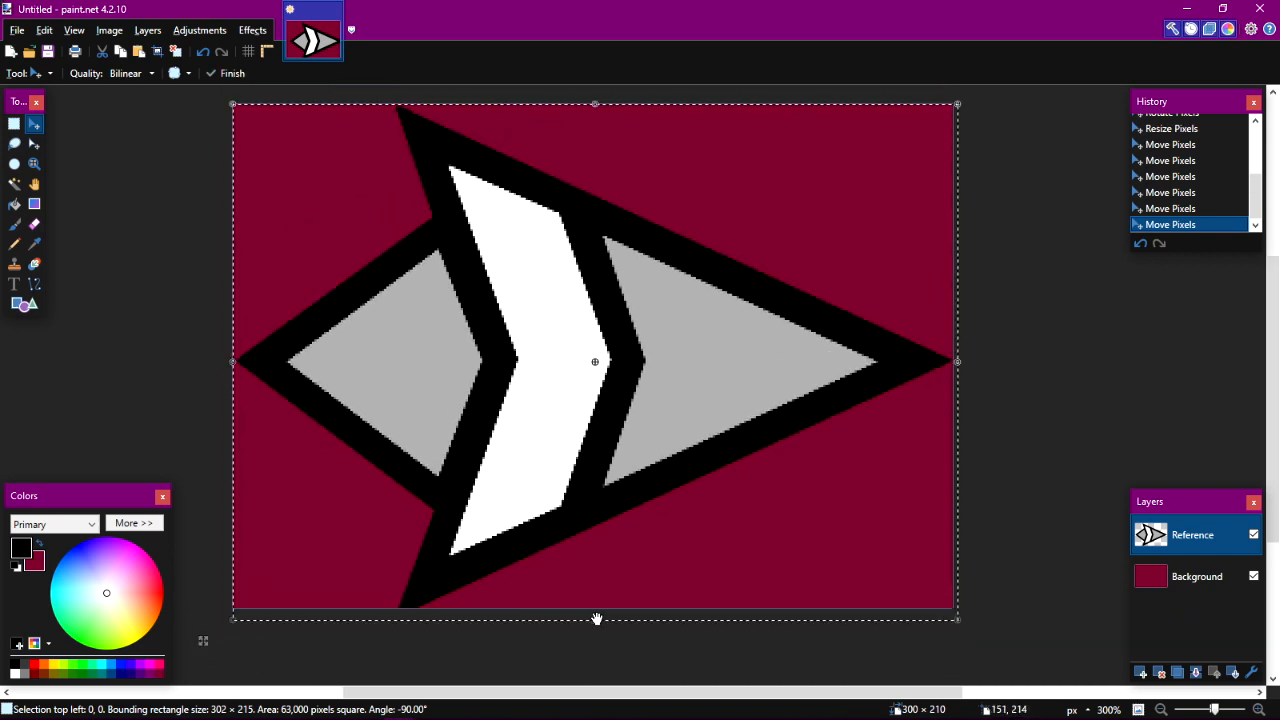
# Resize the dart to 300 × 210 pixels to fit the canvas exactly, finish the transformation and select everything.
pyautogui.moveTo(958, 621); pyautogui.dragTo(956, 606)
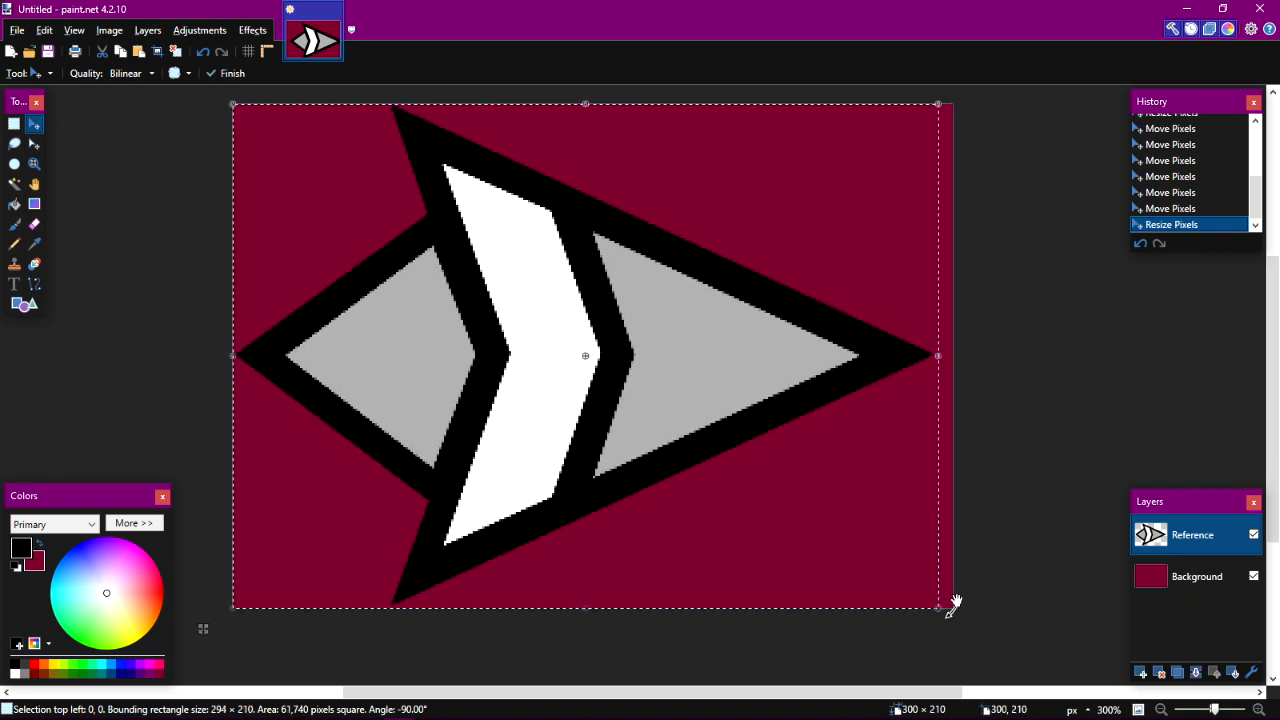
pyautogui.moveTo(943, 357); pyautogui.dragTo(957, 360)
pyautogui.press('Return')
pyautogui.hotkey('ctrl', 'a')
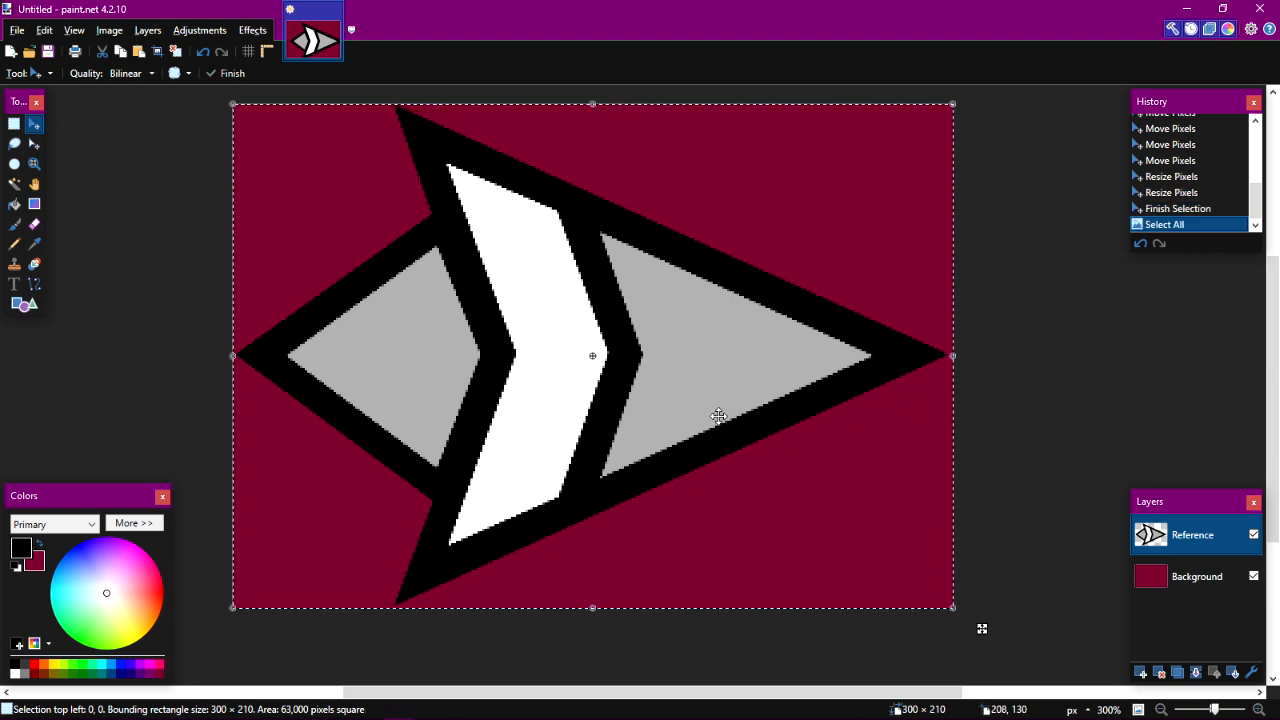
# Make the Reference layer semi-transparent at somewhat under half opacity, and add a new empty layer above it.
pyautogui.press('z')
pyautogui.rightClick(677, 380)
pyautogui.rightClick(565, 380)
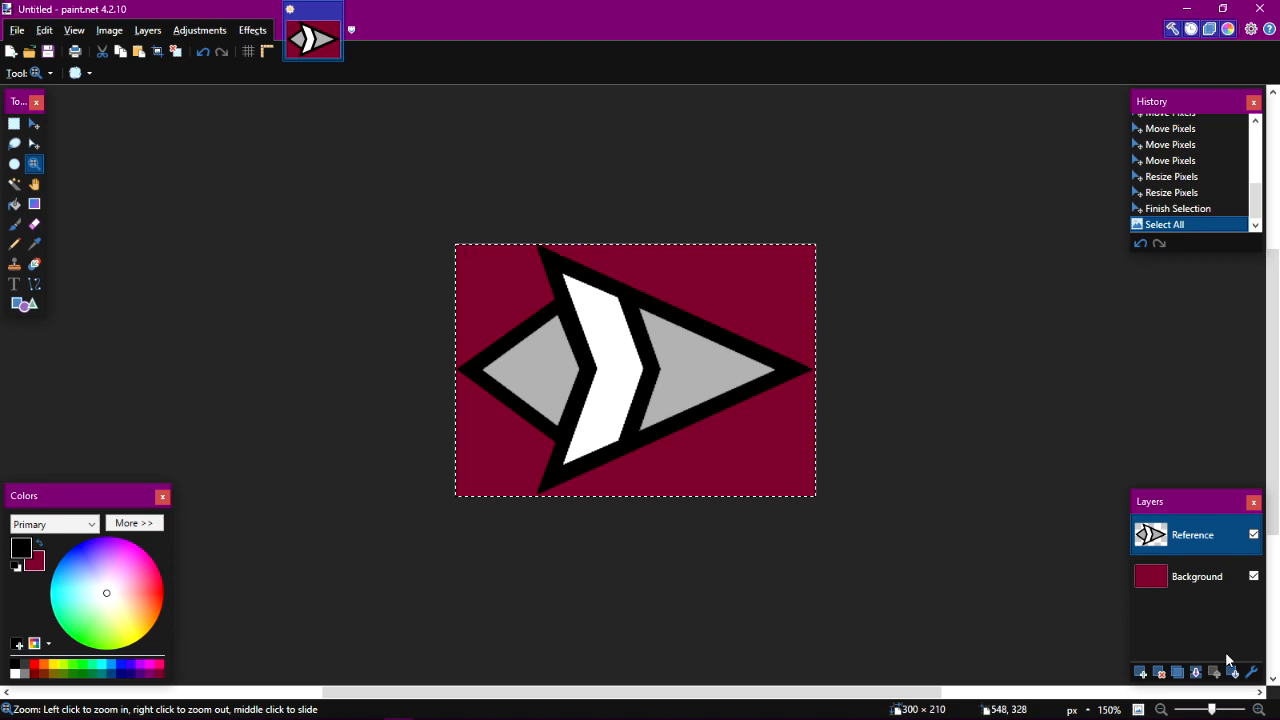
pyautogui.click(1251, 672)
pyautogui.moveTo(687, 416); pyautogui.dragTo(594, 420)
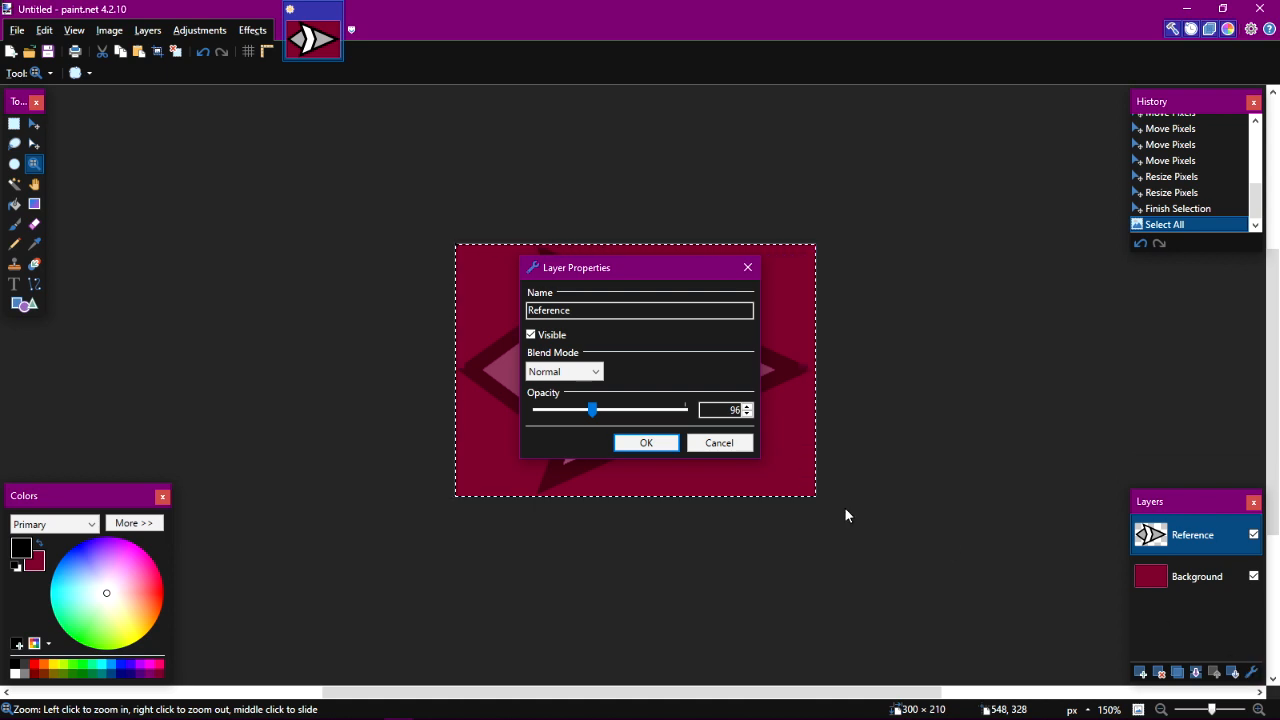
pyautogui.moveTo(595, 412); pyautogui.dragTo(597, 411)
pyautogui.click(747, 414)
pyautogui.click(647, 443)
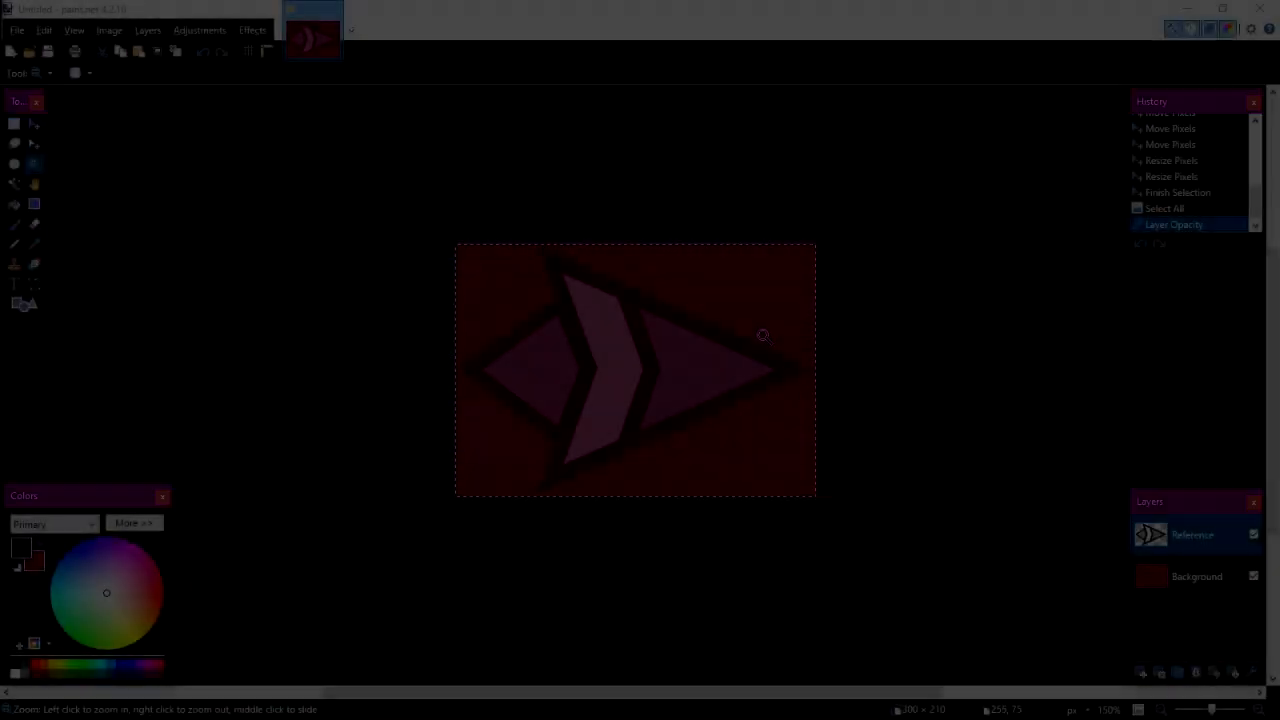
pyautogui.click(477, 391)
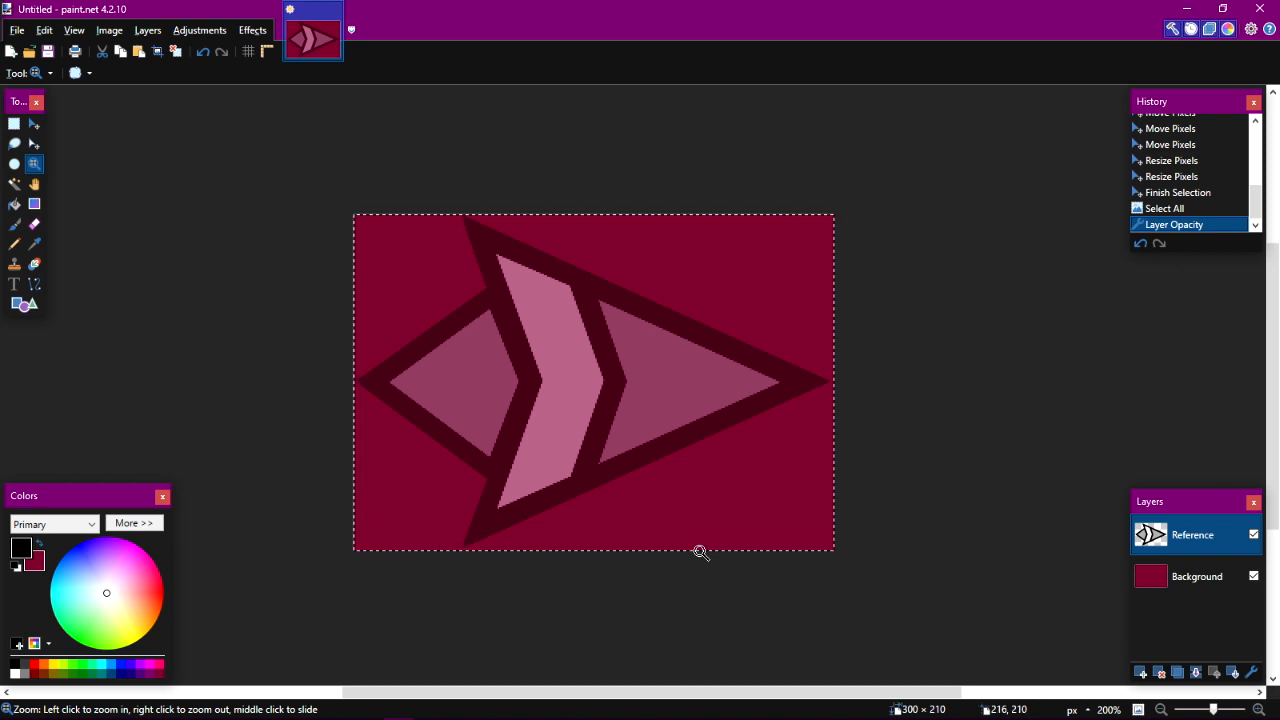
pyautogui.click(1140, 672)
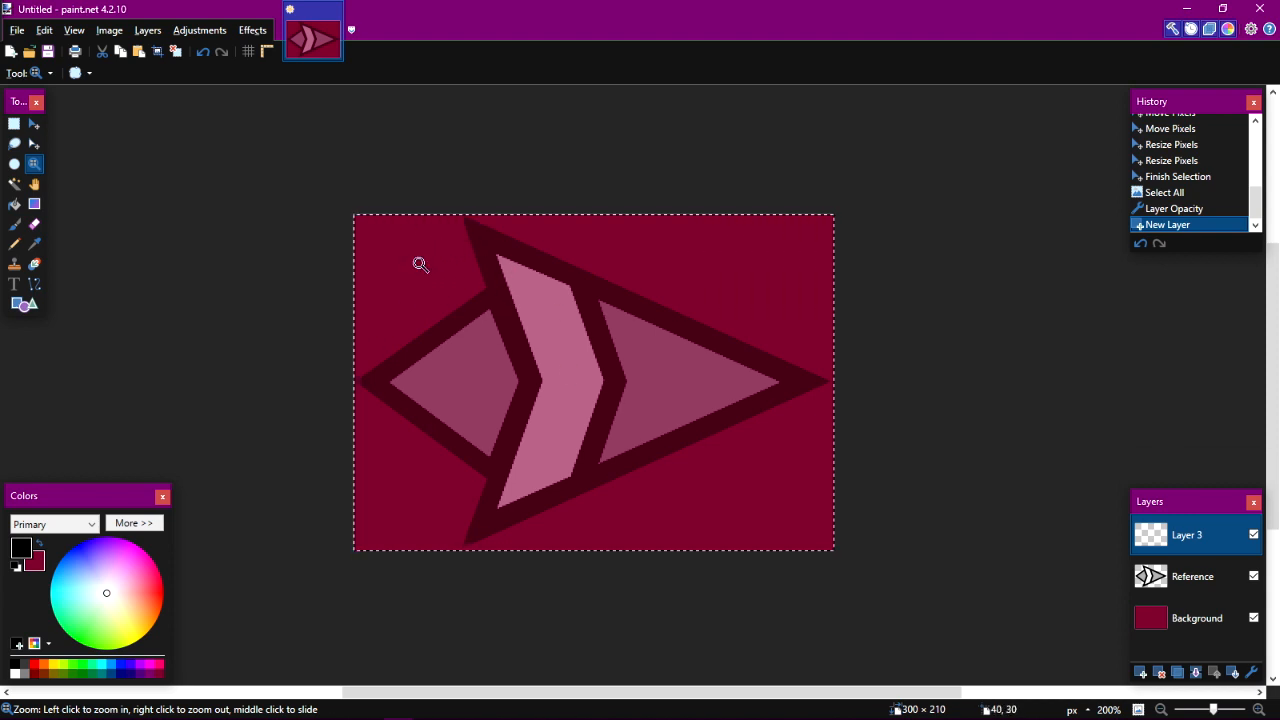
# Switch to the Geometry Dash Texture Editor to examine the preview of the dart_03 001.png sprite, and return to paint.net.
pyautogui.moveTo(665, 715)
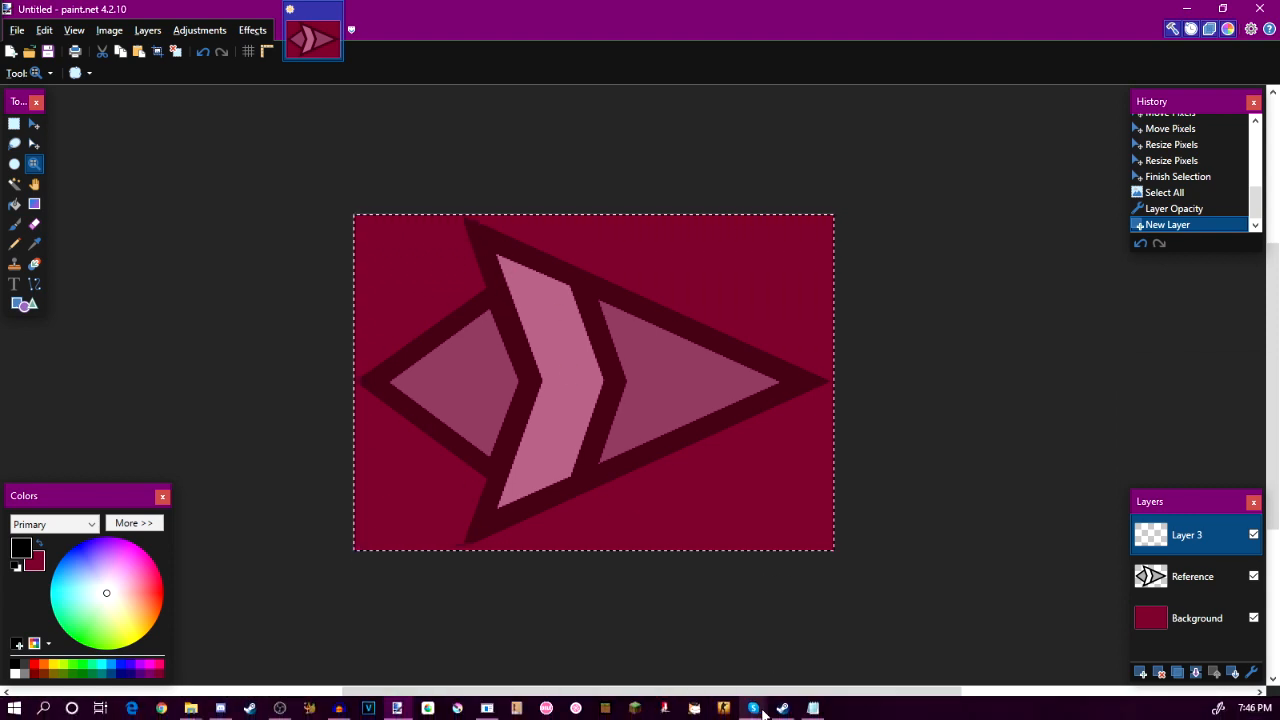
pyautogui.moveTo(487, 708)
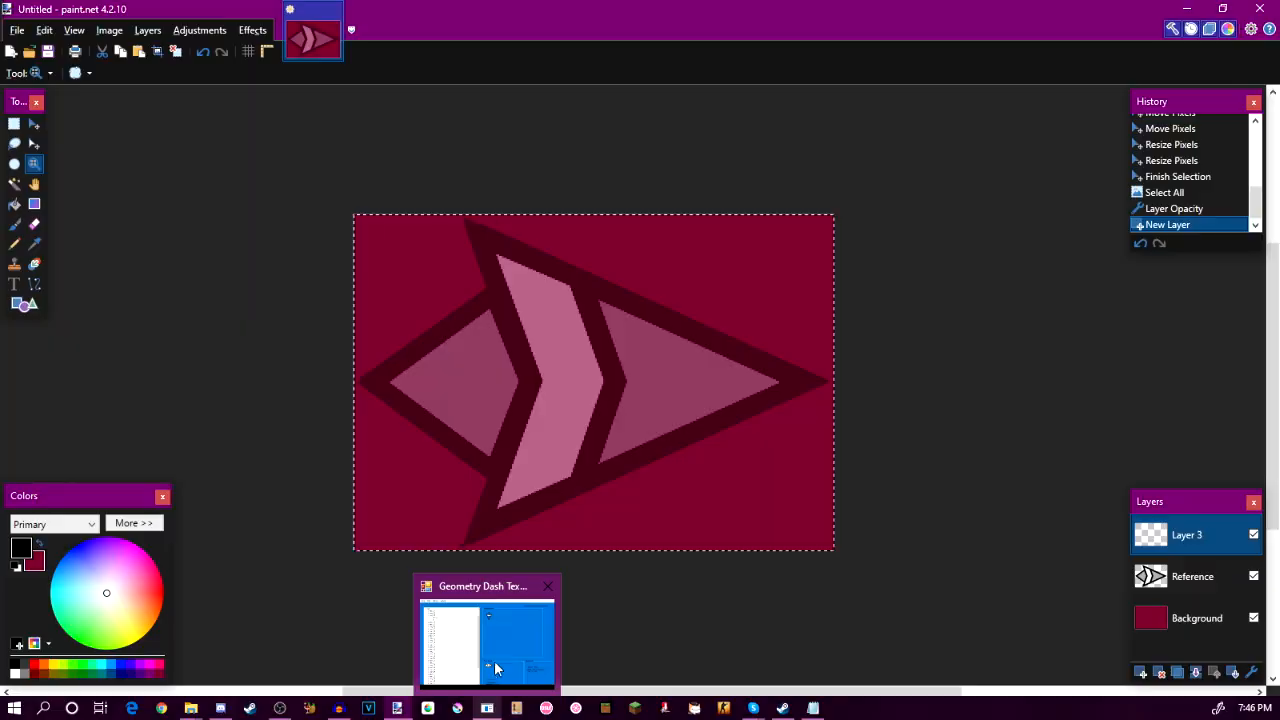
pyautogui.click(494, 660)
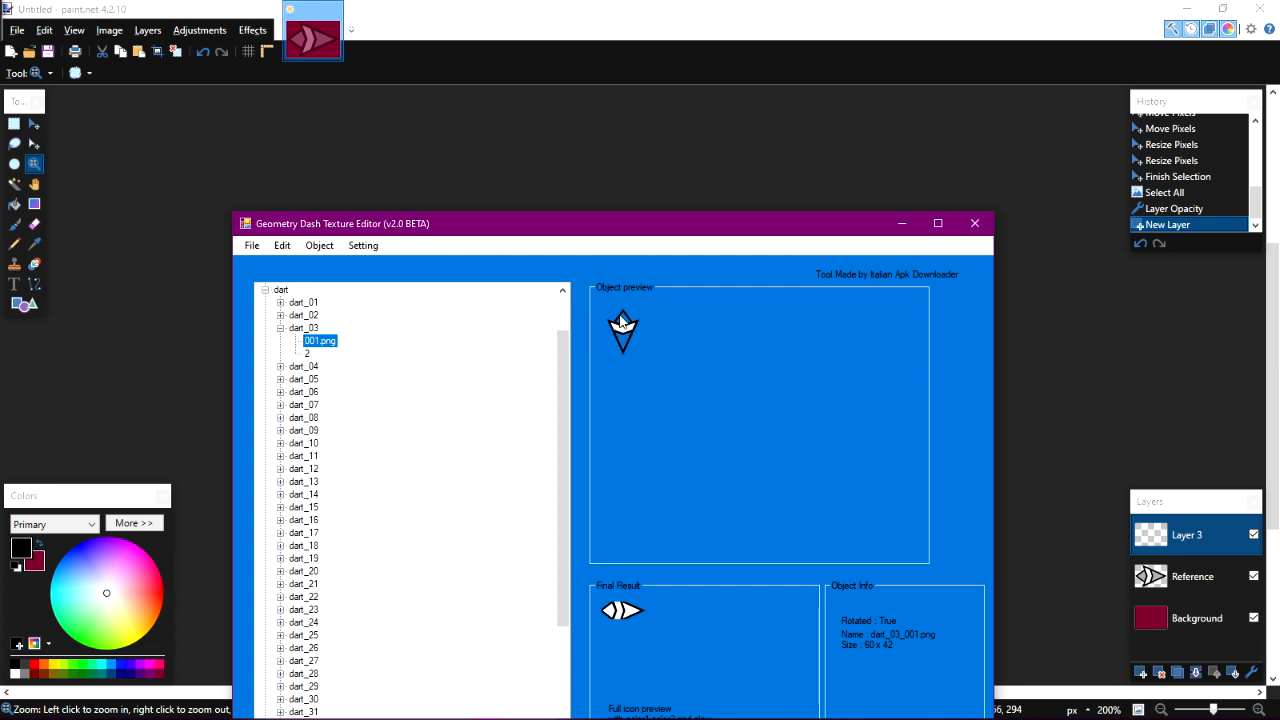
pyautogui.click(896, 230)
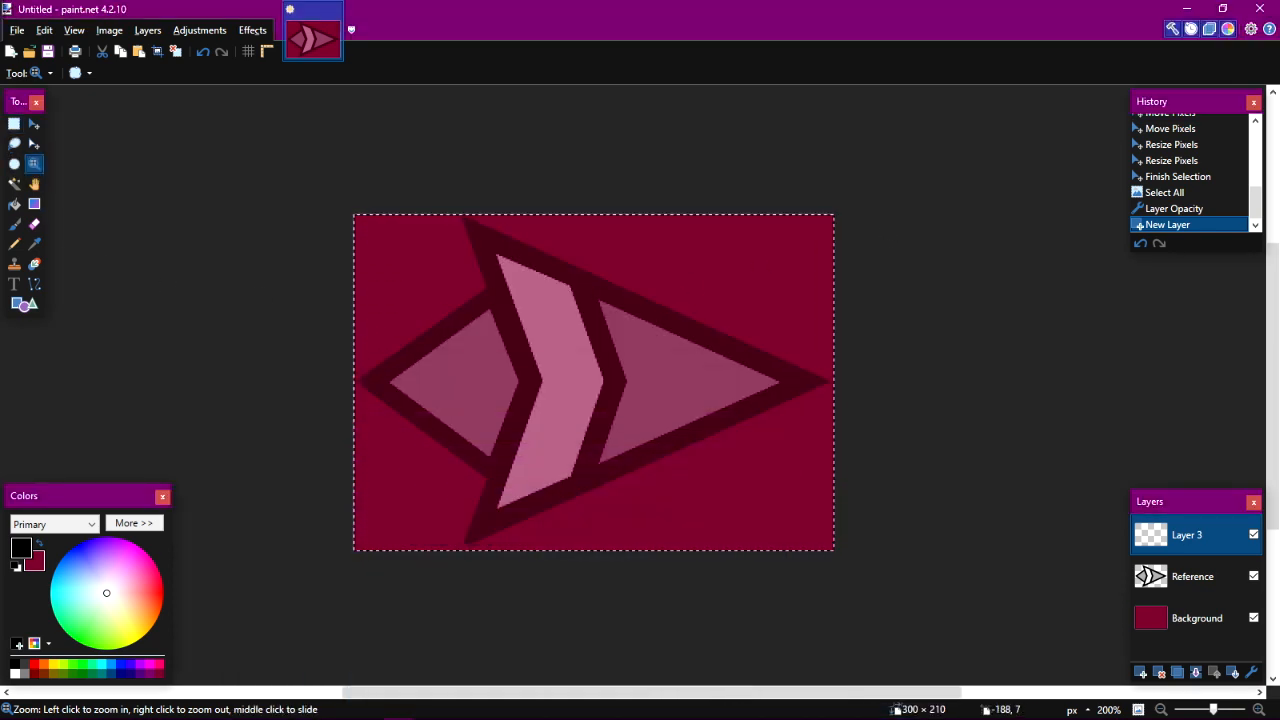
# Set up the Shapes tool with red as the primary color and a brush width of 5.
pyautogui.click(27, 308)
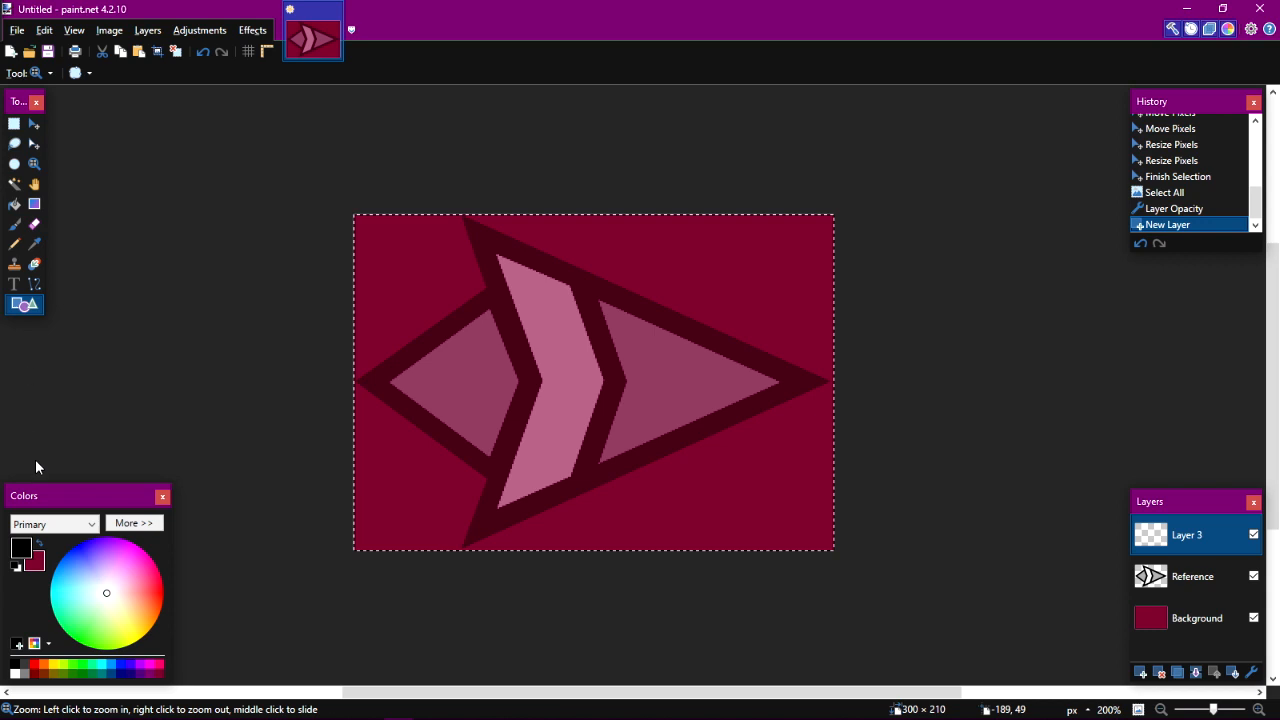
pyautogui.click(40, 663)
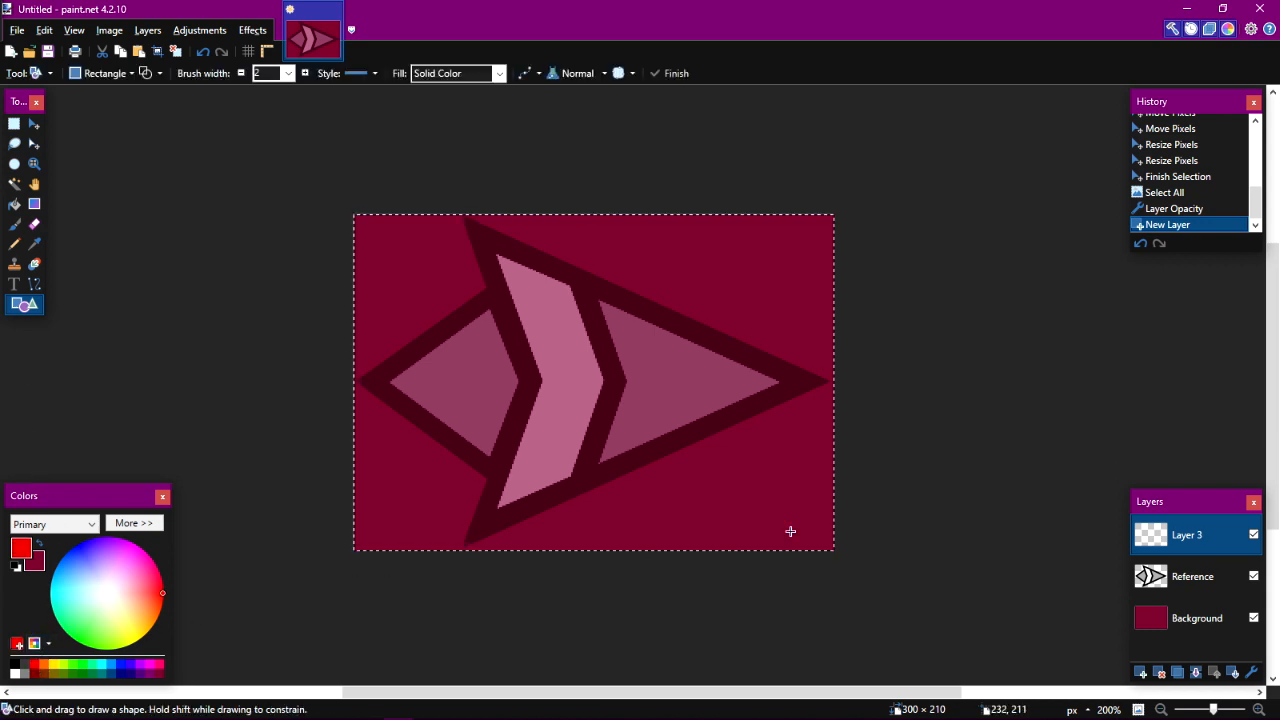
pyautogui.click(289, 74)
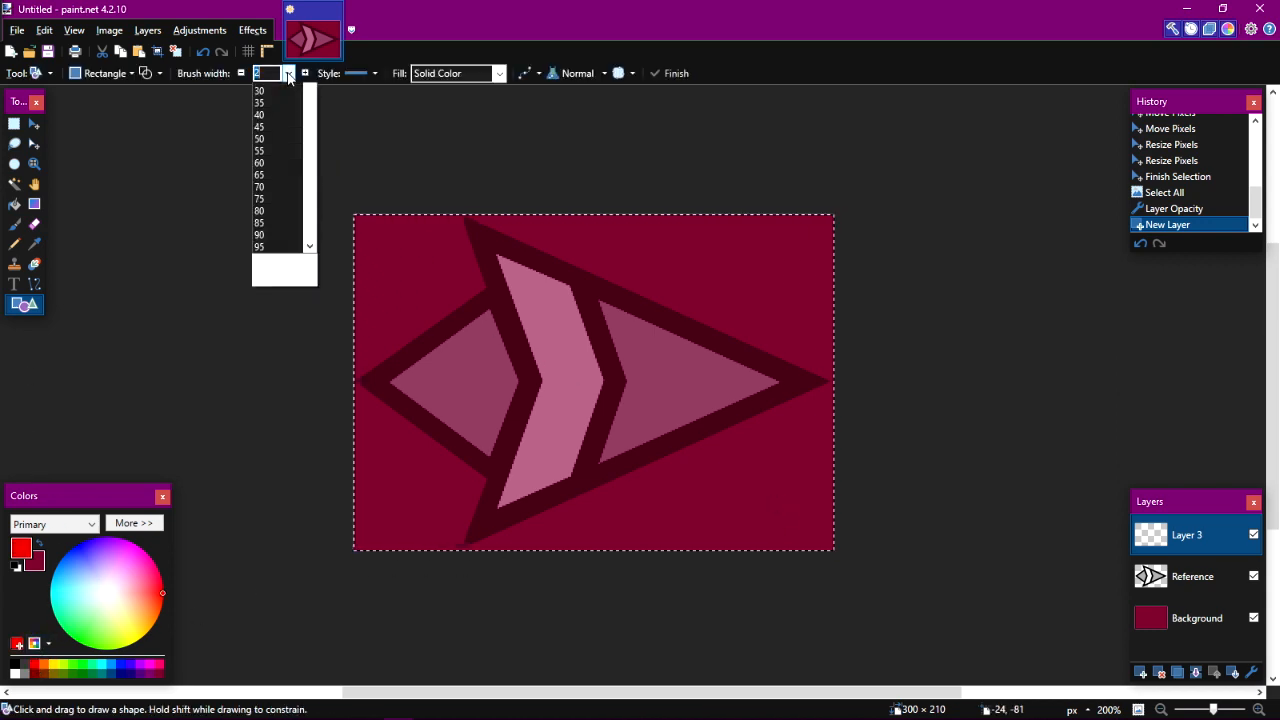
pyautogui.click(280, 121)
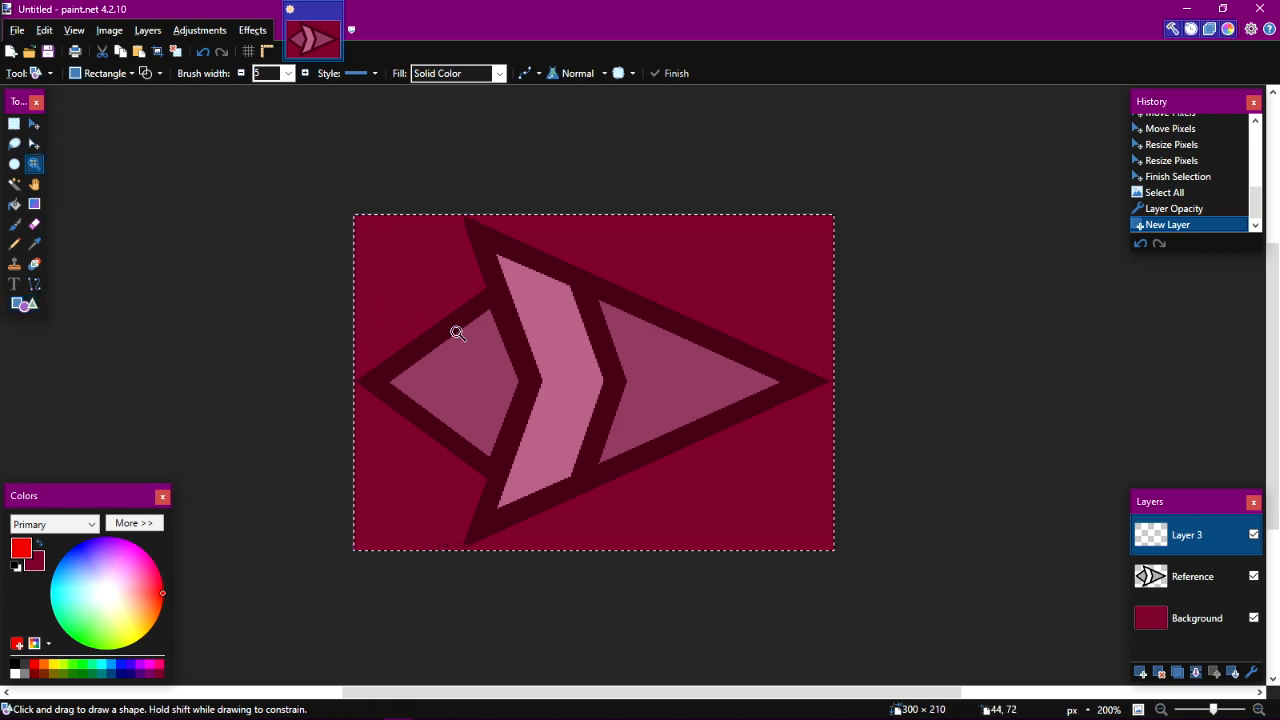
# Select a 245 × 103 pixel rectangle bounding the dart's inner color areas, from the rear diamond's tip to the front triangle's tip.
pyautogui.press('z')
pyautogui.click(457, 331)
pyautogui.click(580, 383)
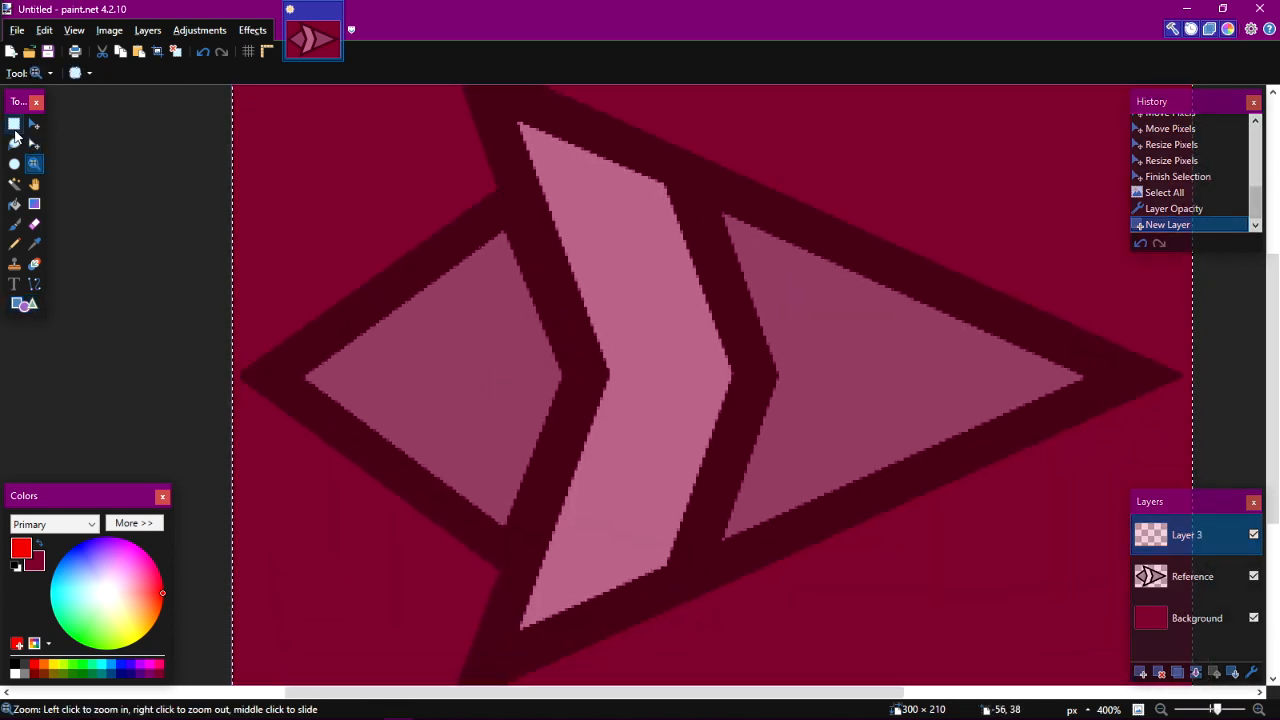
pyautogui.click(37, 304)
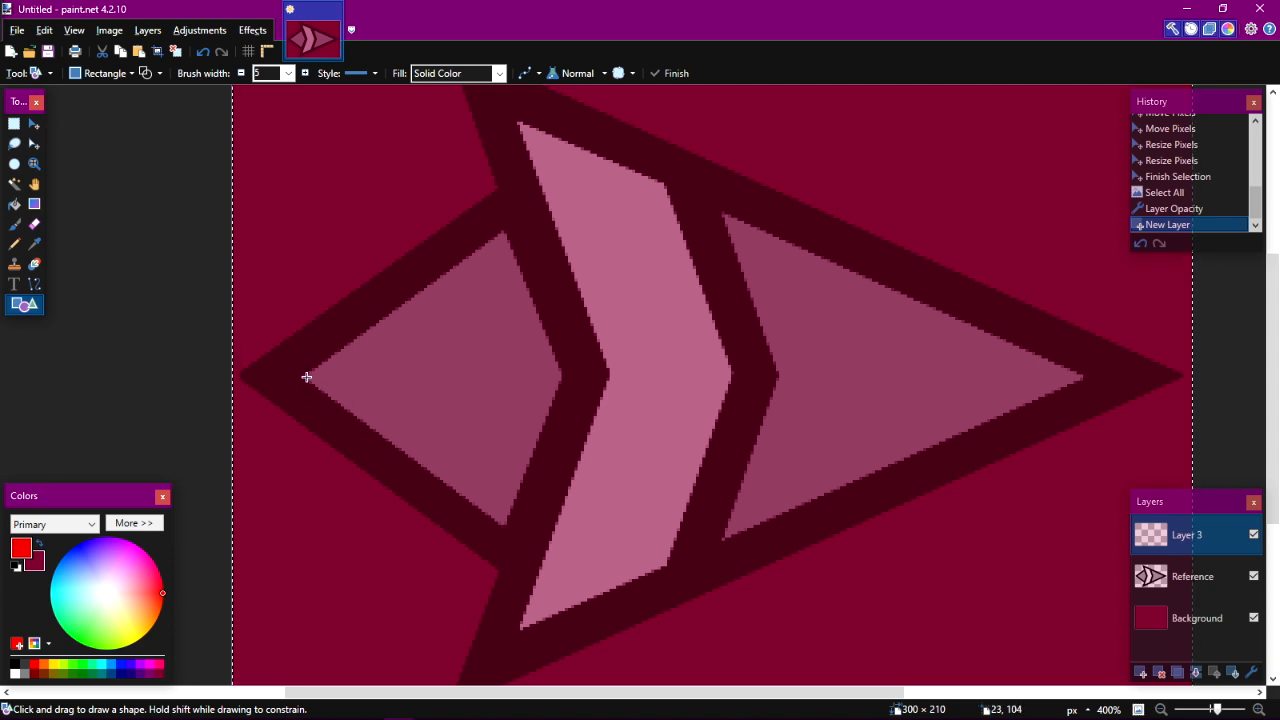
pyautogui.click(14, 123)
pyautogui.moveTo(305, 377); pyautogui.dragTo(307, 382)
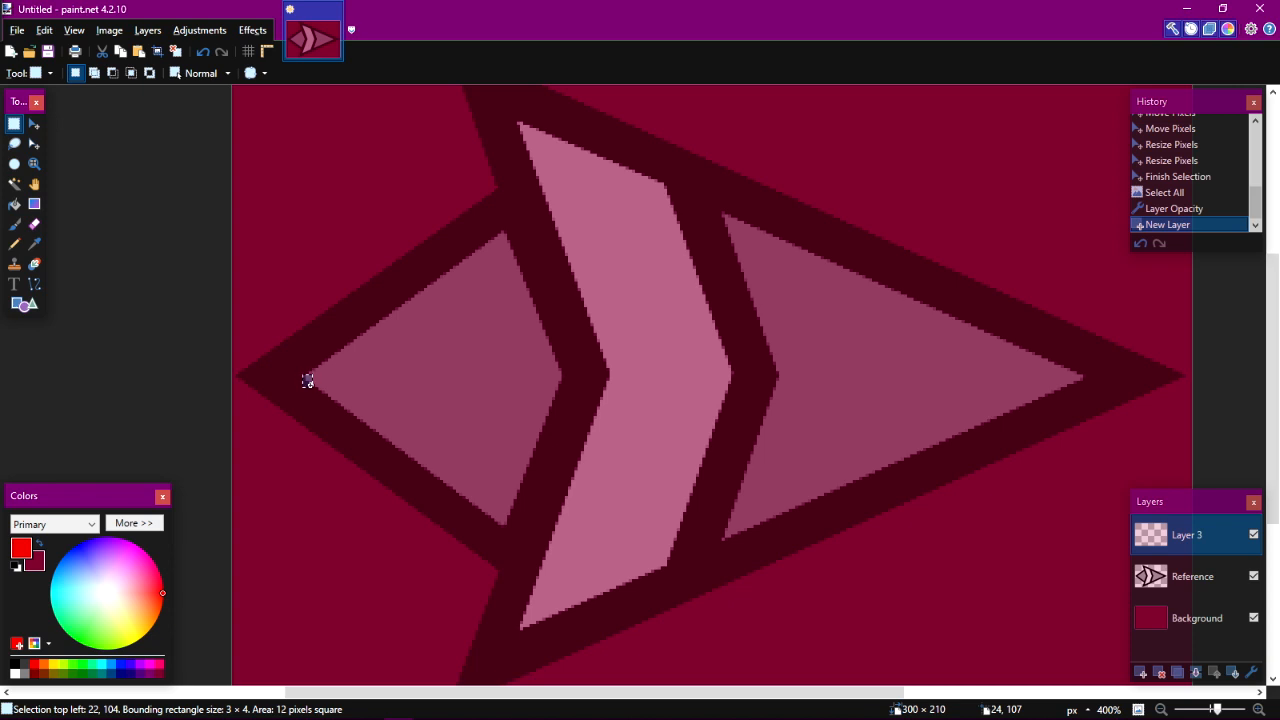
pyautogui.moveTo(312, 382); pyautogui.dragTo(1085, 390)
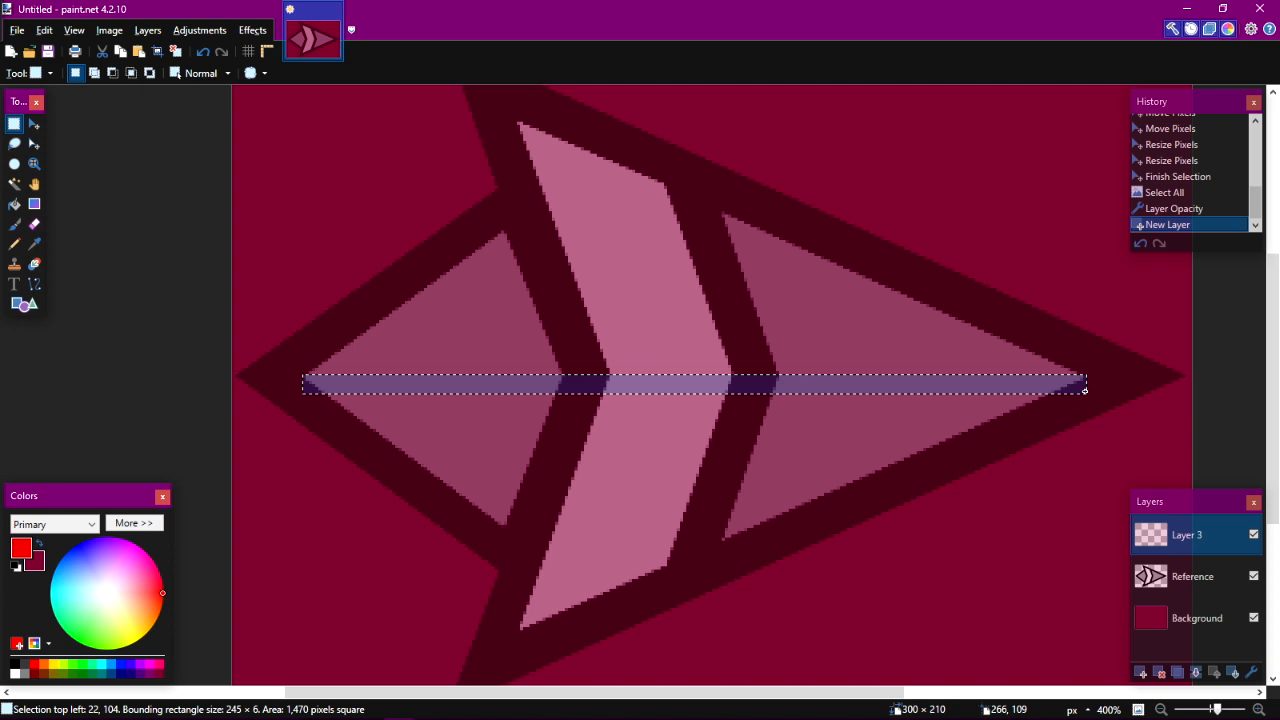
pyautogui.moveTo(1085, 390); pyautogui.dragTo(1086, 390)
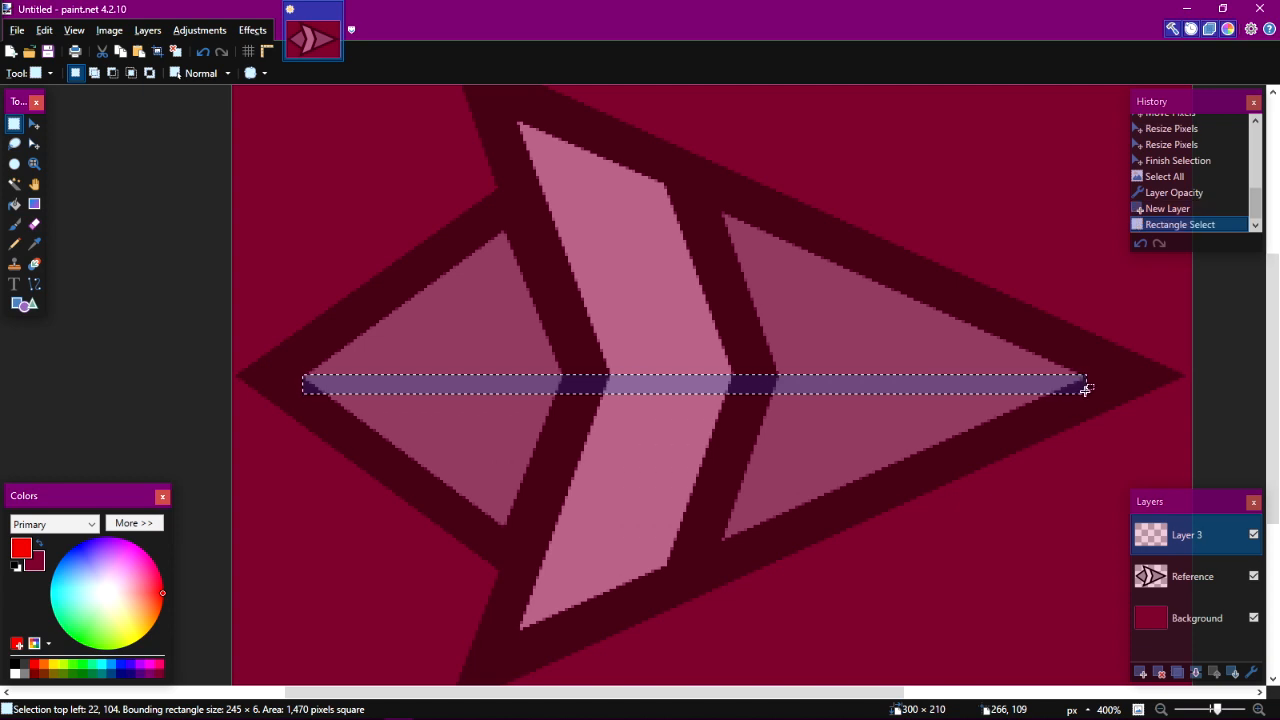
pyautogui.moveTo(1086, 391); pyautogui.dragTo(304, 537)
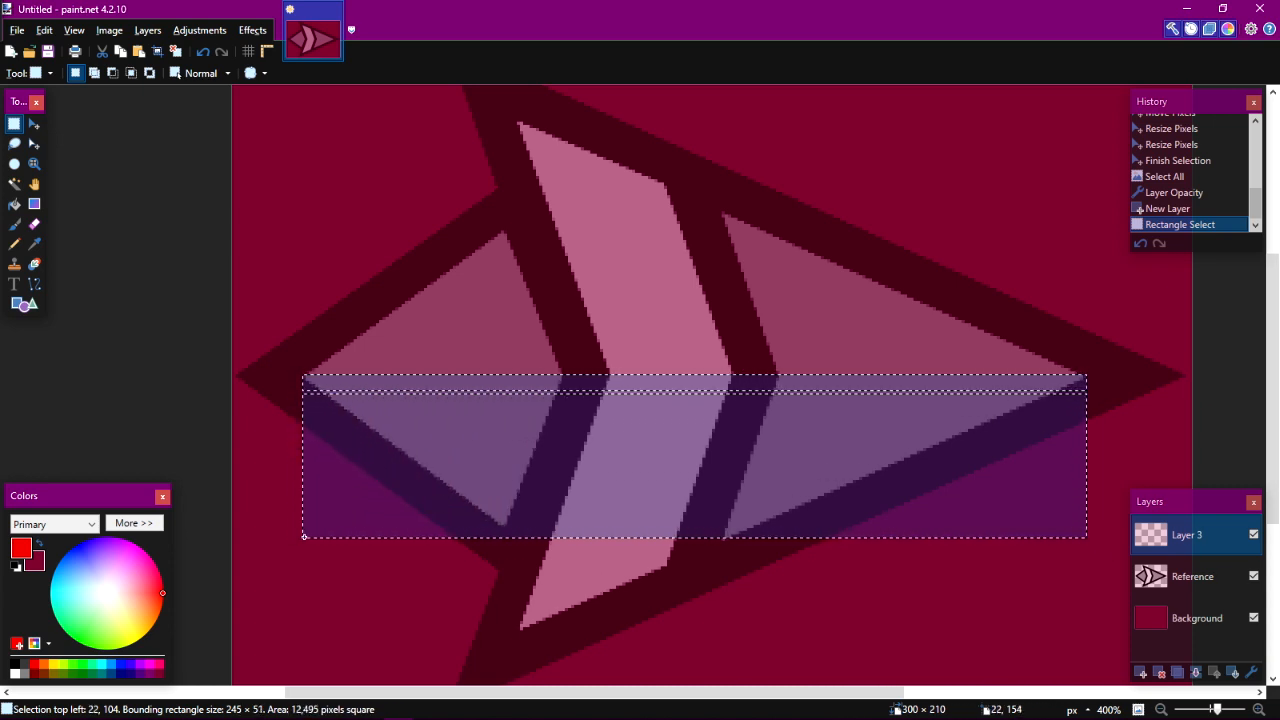
pyautogui.moveTo(304, 537); pyautogui.dragTo(305, 540)
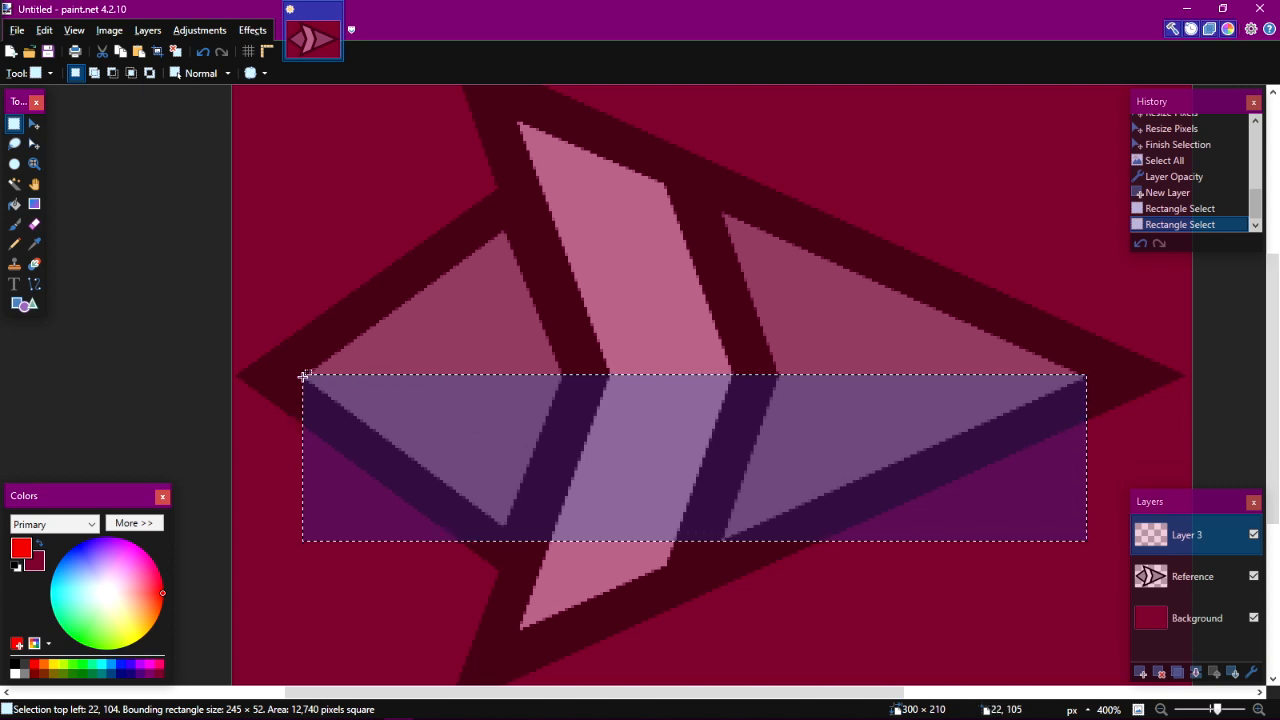
pyautogui.moveTo(305, 375); pyautogui.dragTo(1088, 214)
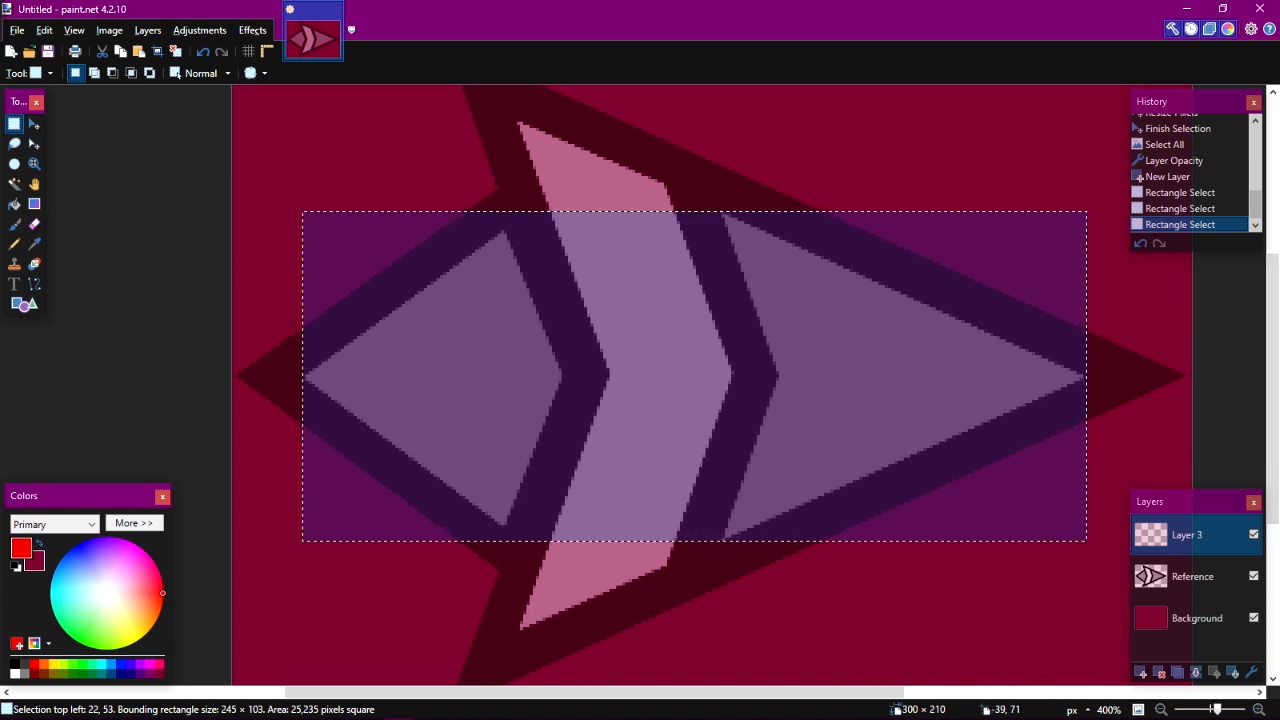
# Draw a red rectangle outline of 245 × 103 pixels that exactly fills the selection, and finish the shape.
pyautogui.click(24, 304)
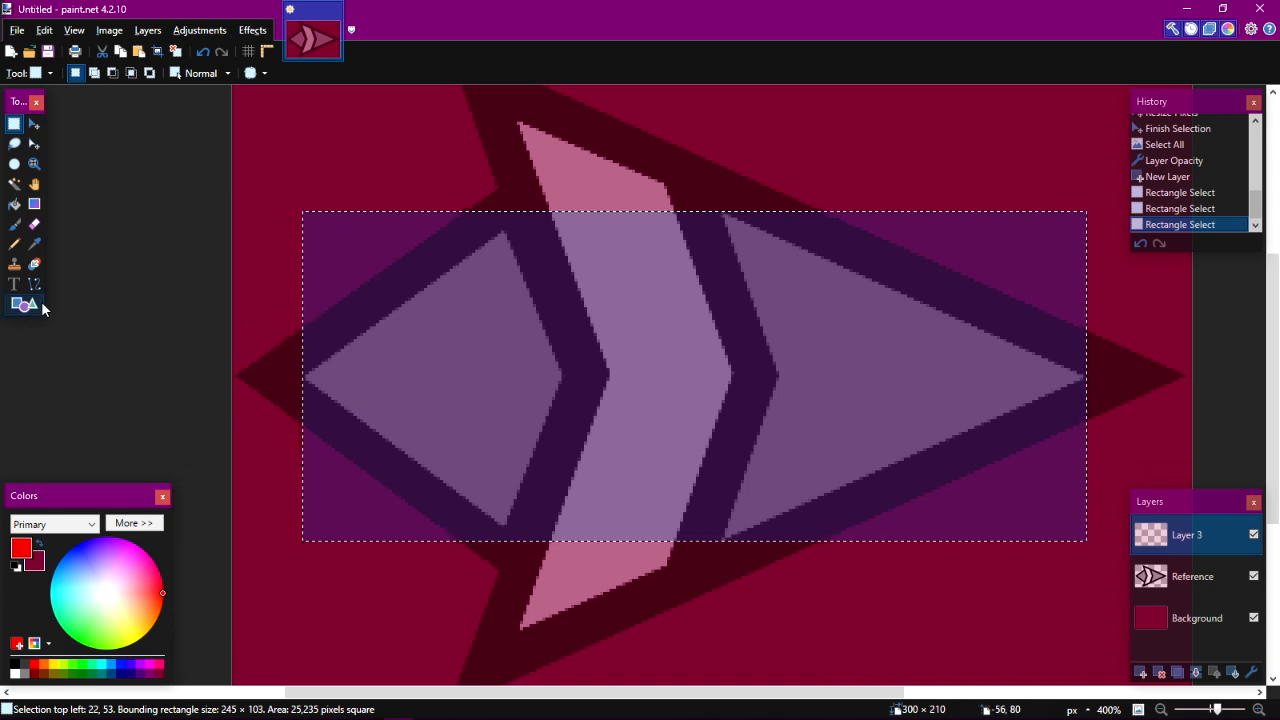
pyautogui.moveTo(312, 218)
pyautogui.mouseDown()
pyautogui.moveTo(629, 409)
pyautogui.moveTo(757, 415)
pyautogui.moveTo(1020, 468)
pyautogui.moveTo(1094, 531)
pyautogui.moveTo(1086, 540)
pyautogui.mouseUp()
pyautogui.moveTo(312, 218); pyautogui.dragTo(304, 214)
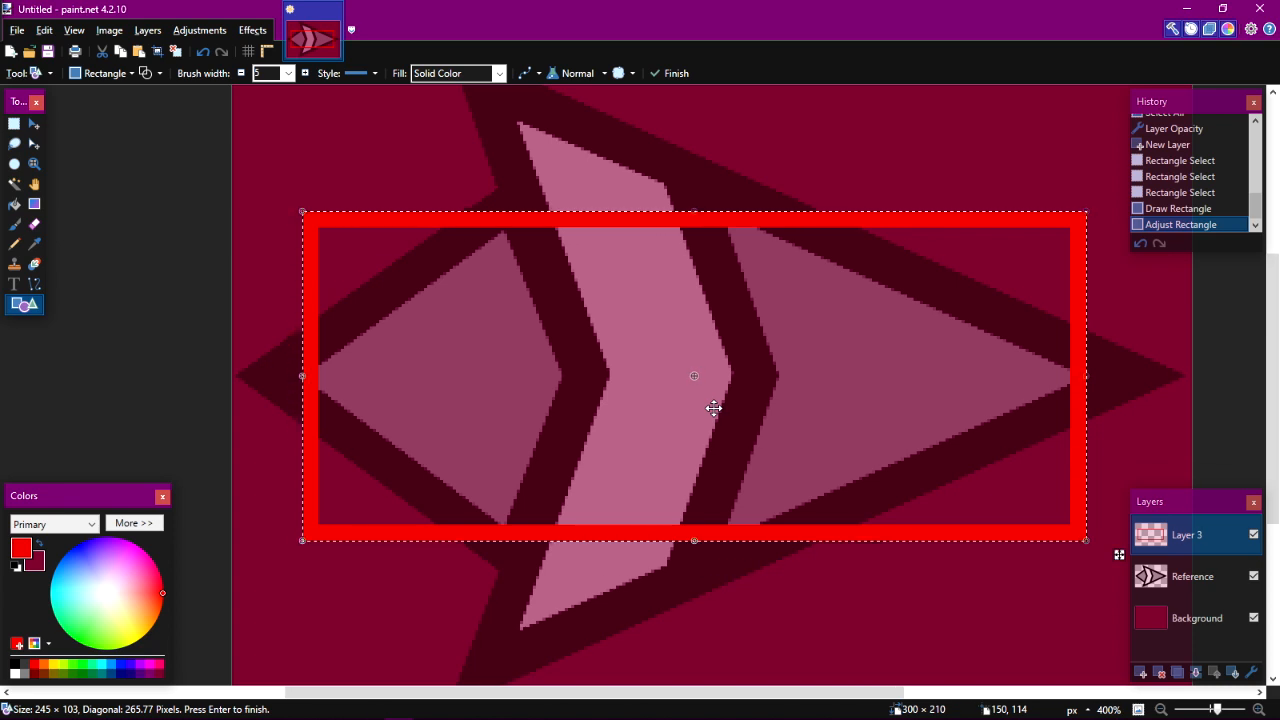
pyautogui.hotkey('ctrl', 'a')
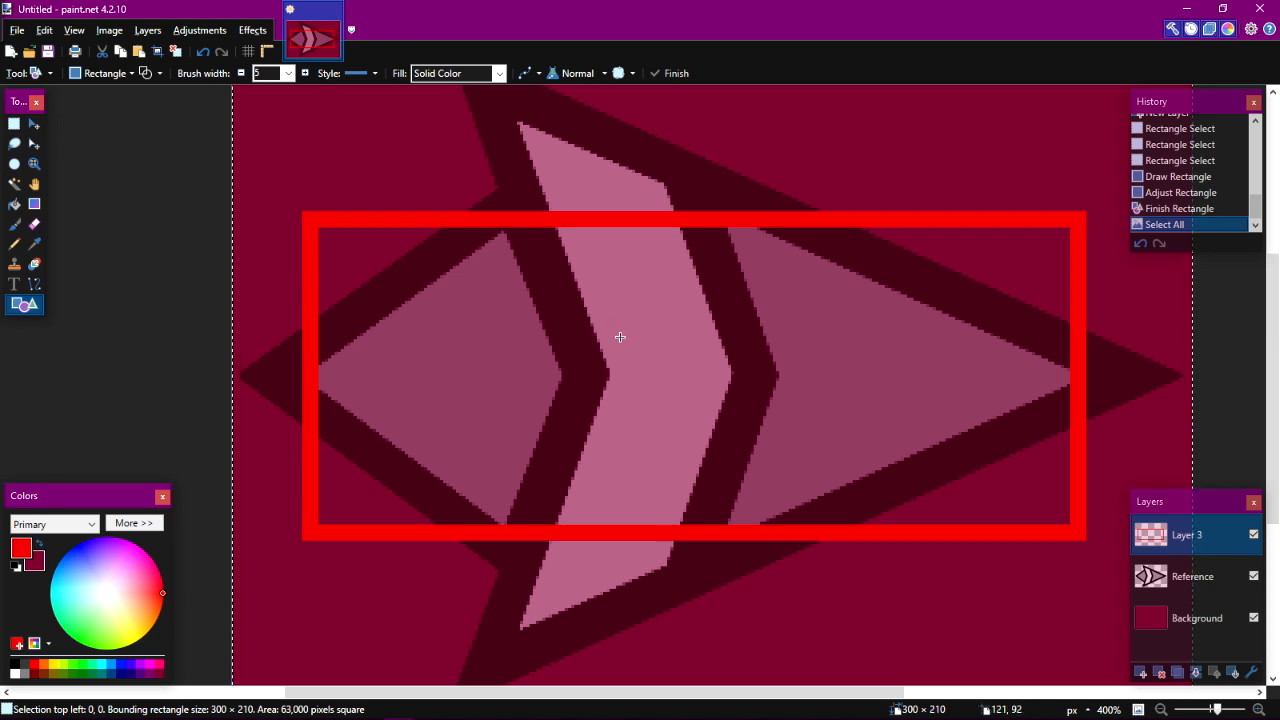
pyautogui.hotkey('ctrl', 'z')
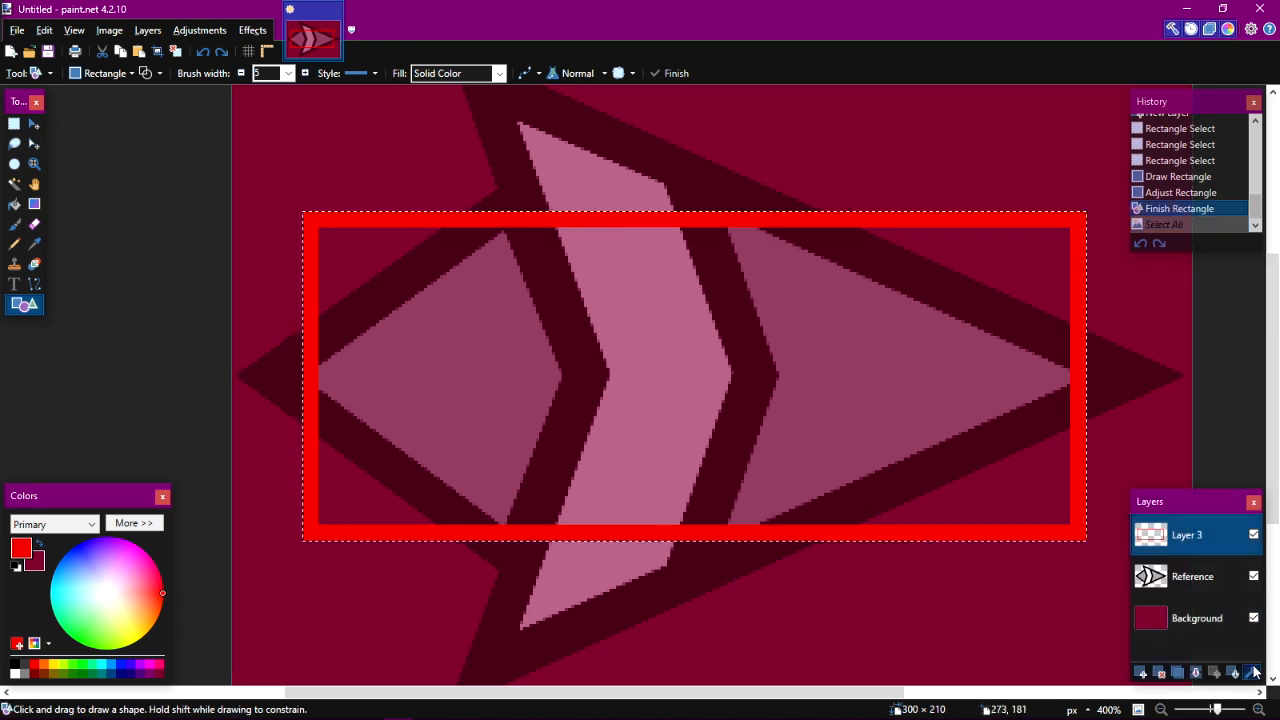
# Rename the layer holding the red rectangle to Colorbox and hide it.
pyautogui.doubleClick(1187, 535)
pyautogui.click(717, 442)
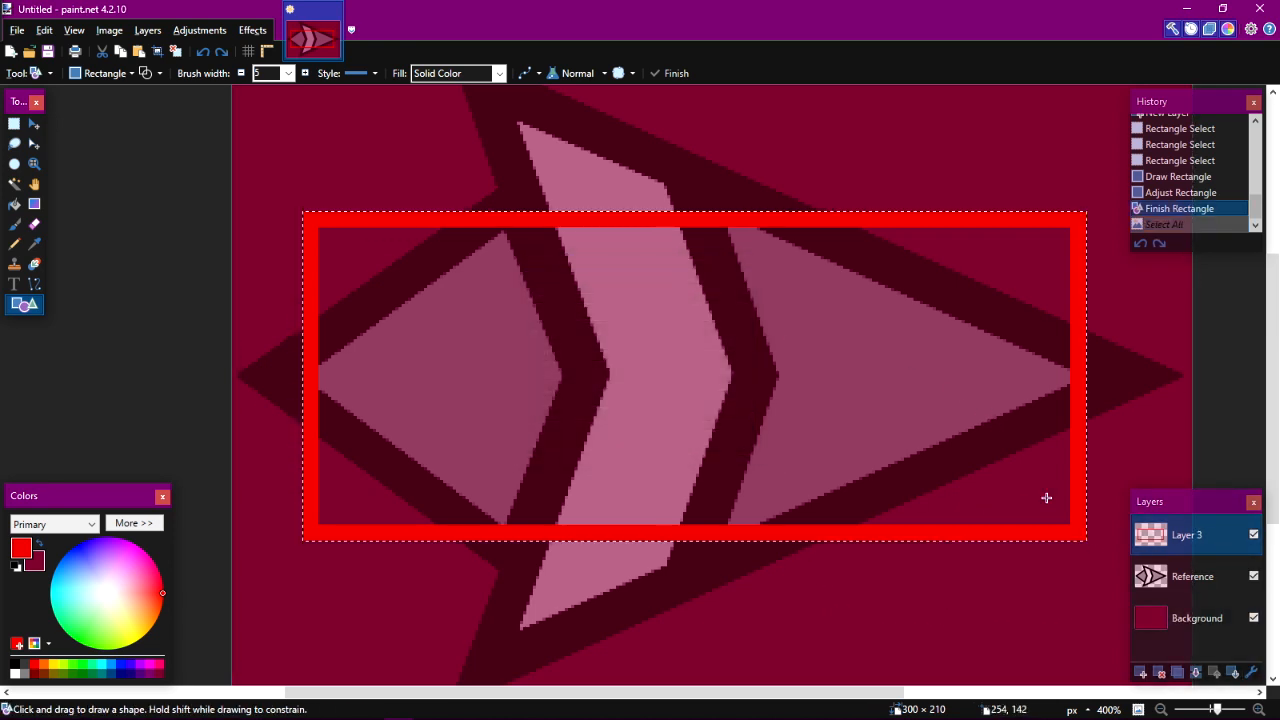
pyautogui.doubleClick(1187, 535)
pyautogui.write('Colorbox')
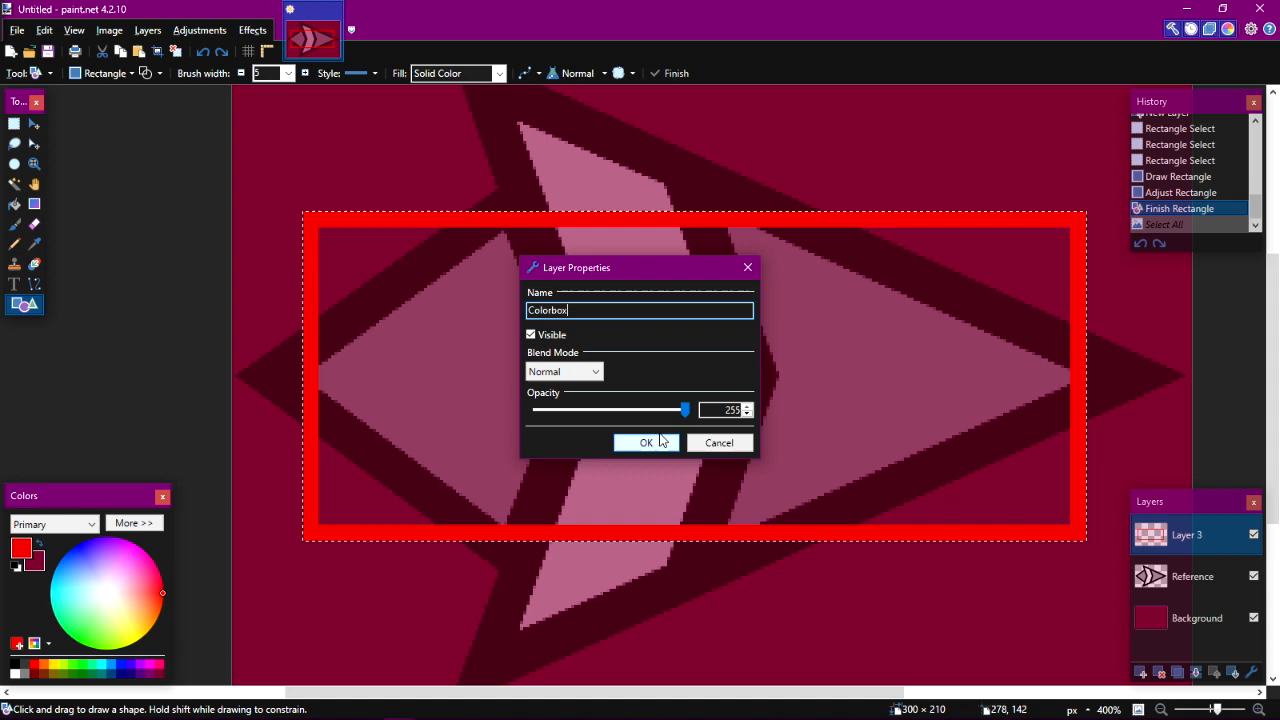
pyautogui.click(652, 442)
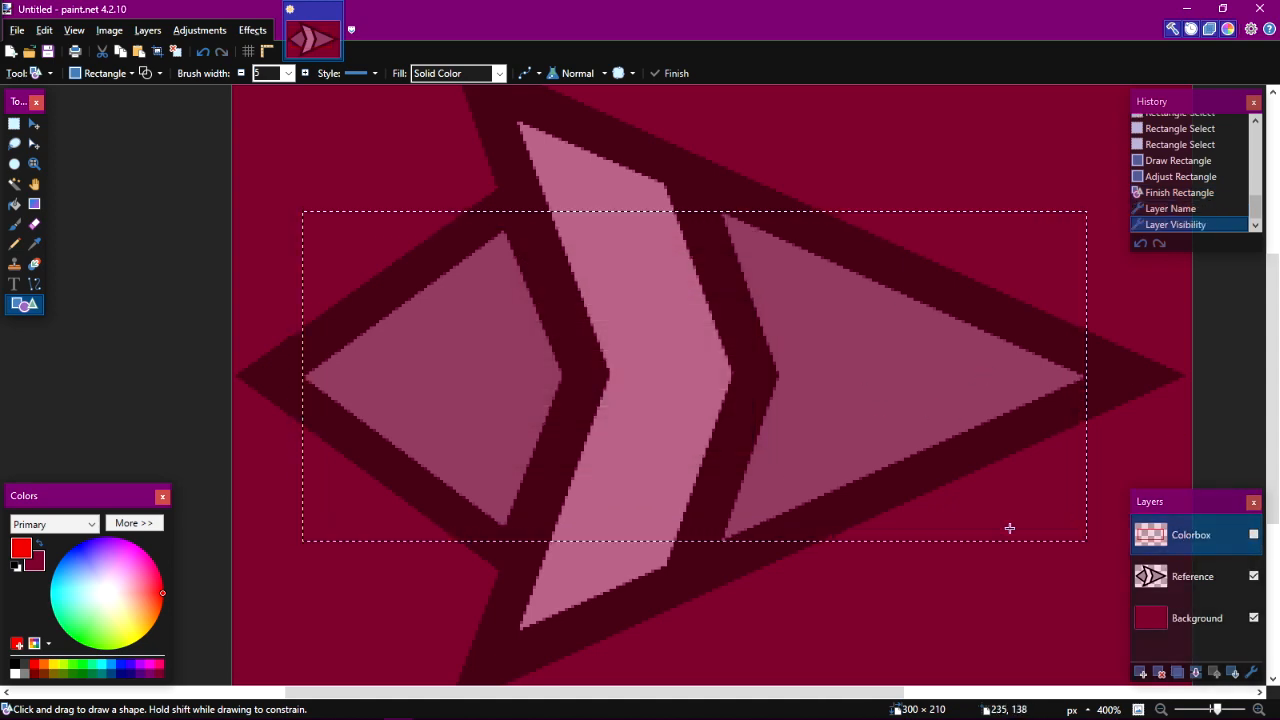
# Add a new layer above Colorbox with the whole canvas selected, and set up the Paintbrush with cyan at 100% hardness.
pyautogui.hotkey('ctrl', 'a')
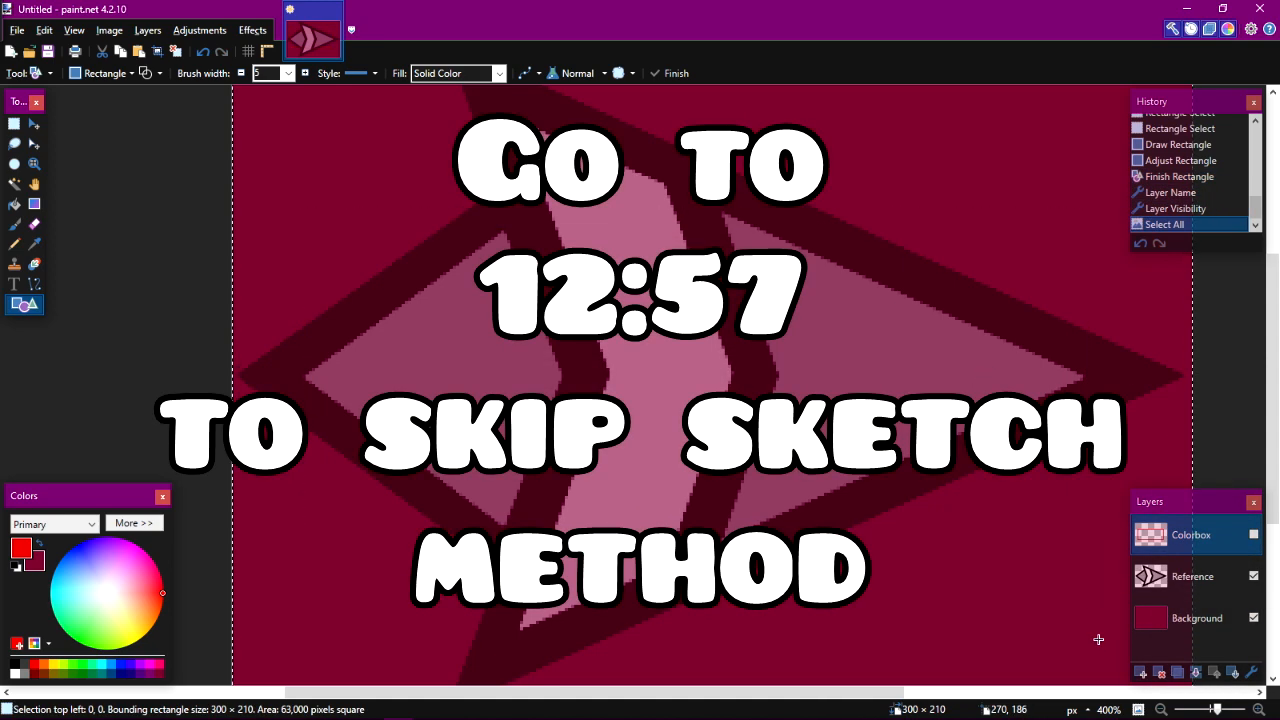
pyautogui.click(1140, 672)
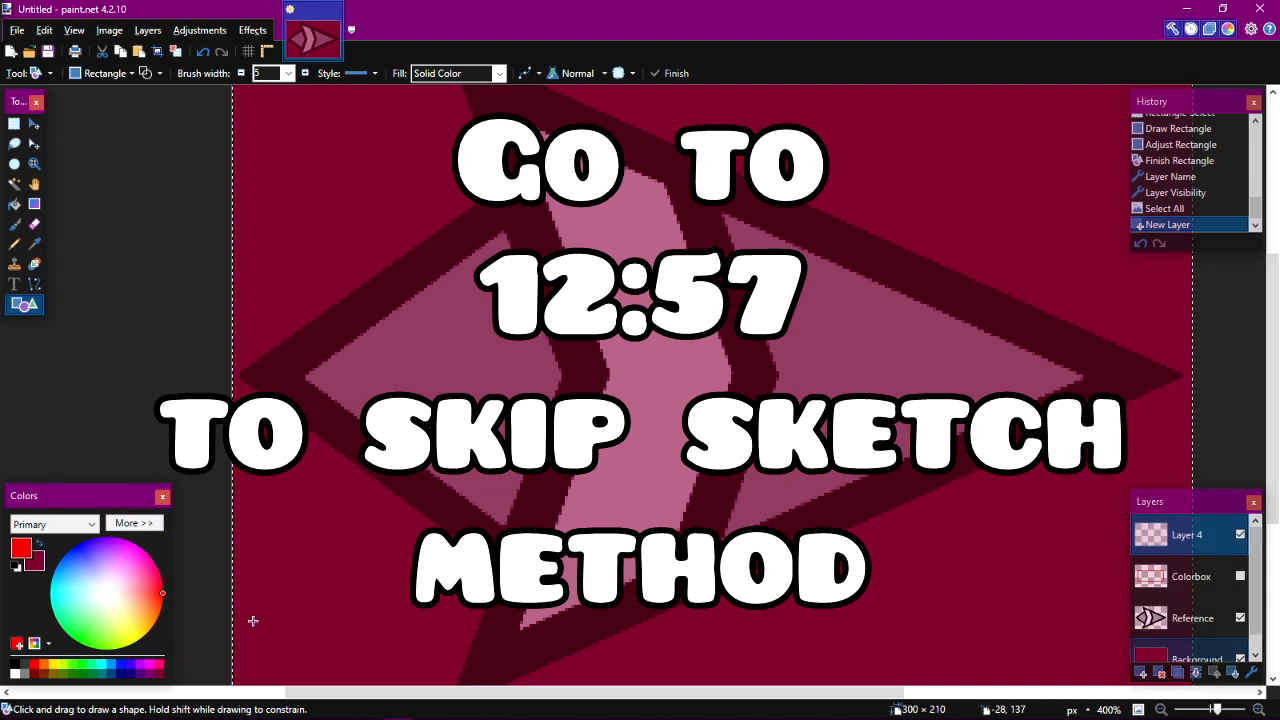
pyautogui.click(101, 665)
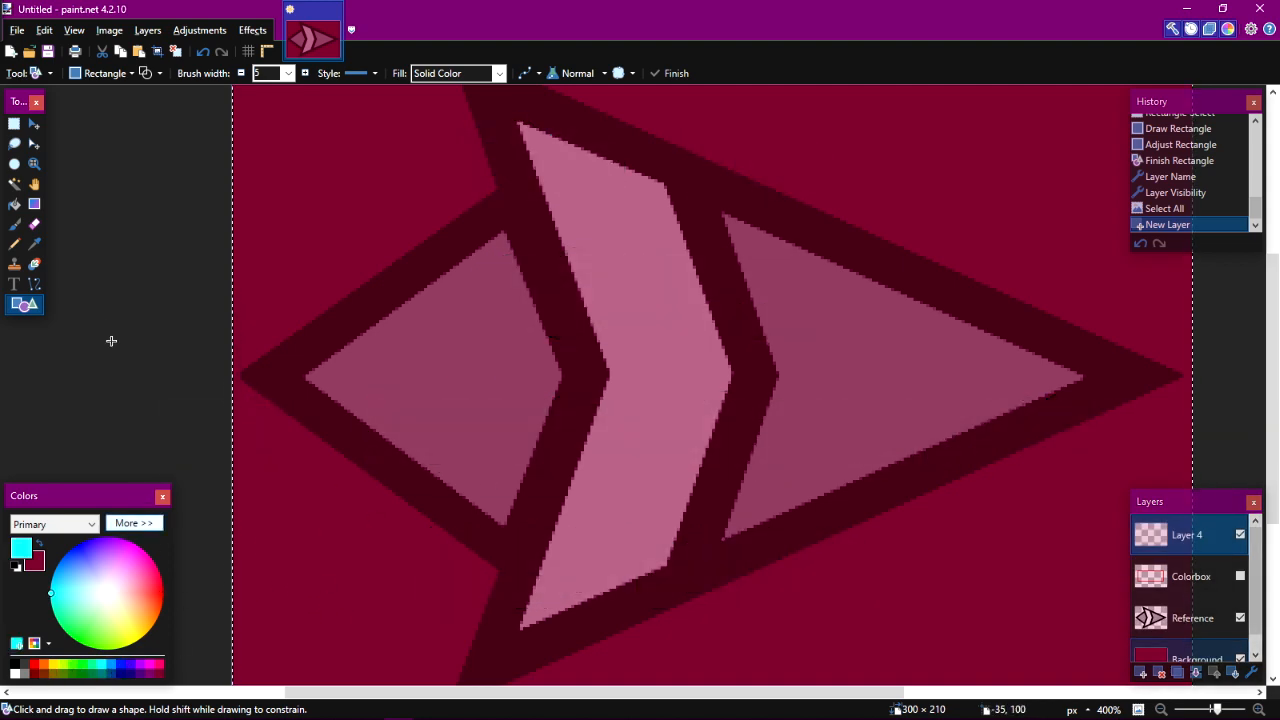
pyautogui.click(14, 225)
pyautogui.moveTo(413, 252)
pyautogui.mouseDown()
pyautogui.moveTo(395, 348)
pyautogui.moveTo(329, 343)
pyautogui.mouseUp()
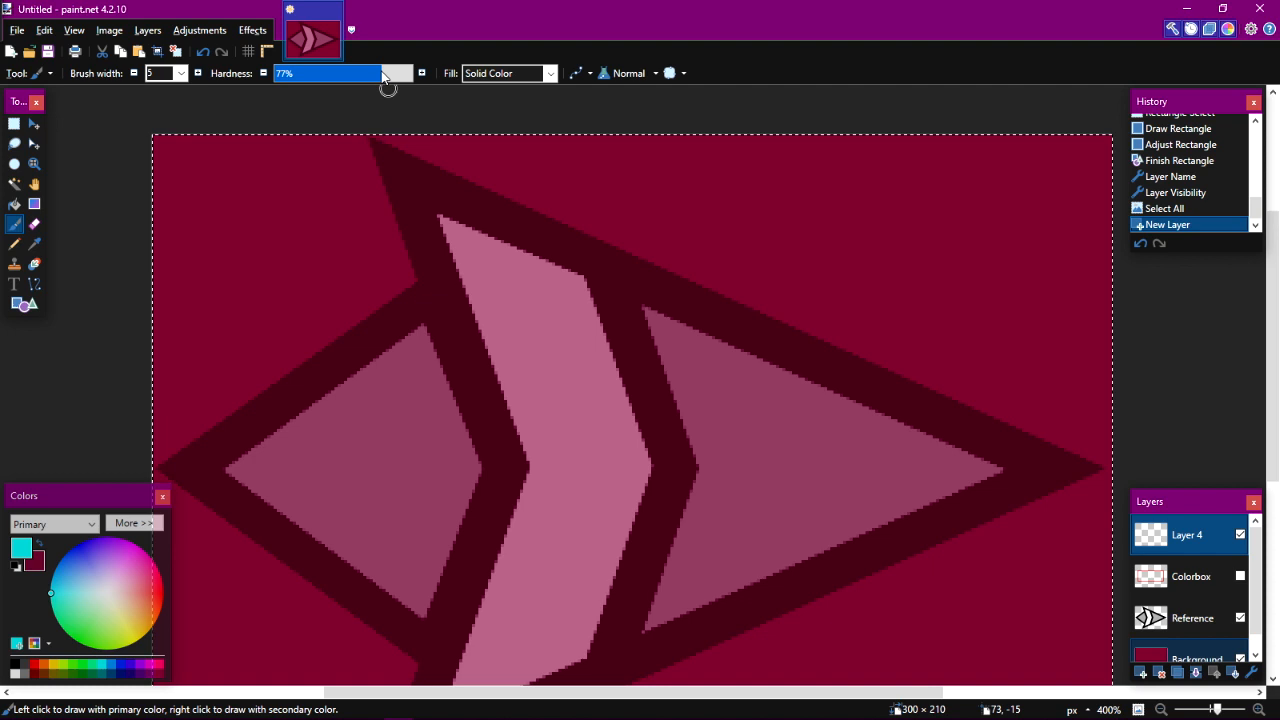
pyautogui.moveTo(383, 76); pyautogui.dragTo(500, 100)
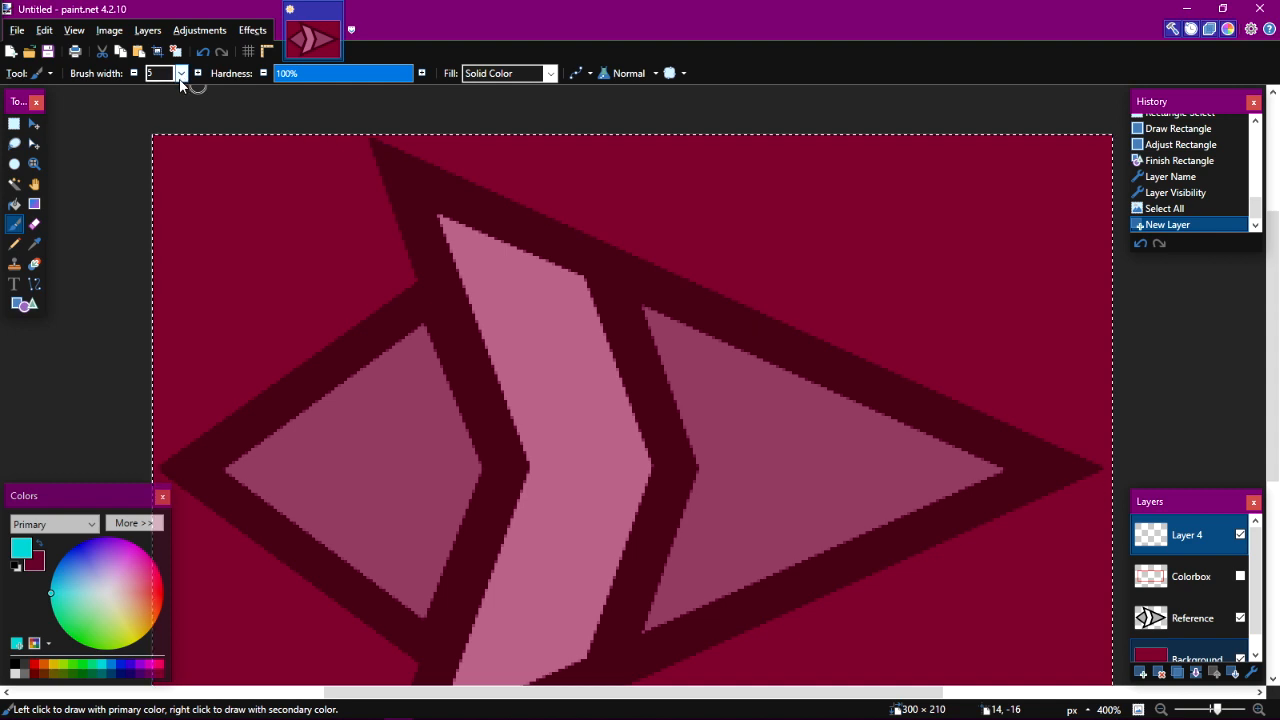
# Try cyan lines of brush width 5 and 10 along the dart's upper outline, and undo them.
pyautogui.click(35, 285)
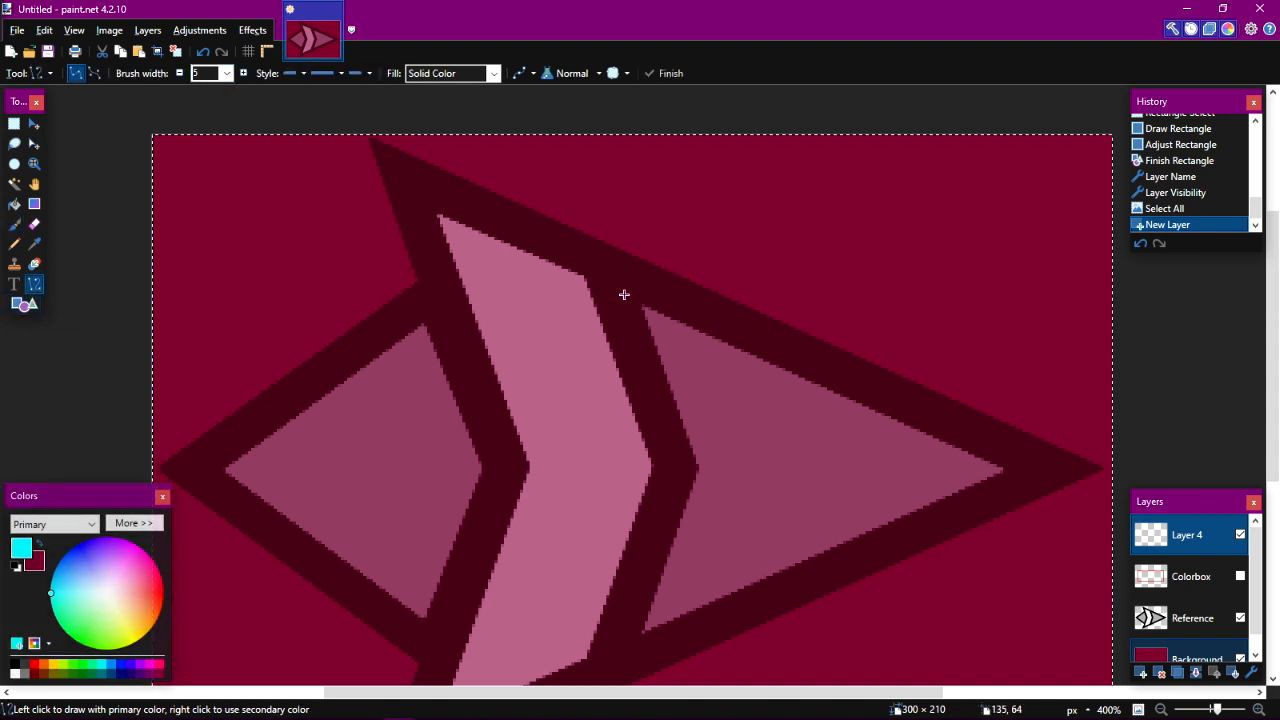
pyautogui.moveTo(548, 242); pyautogui.dragTo(620, 272)
pyautogui.hotkey('ctrl', 'z')
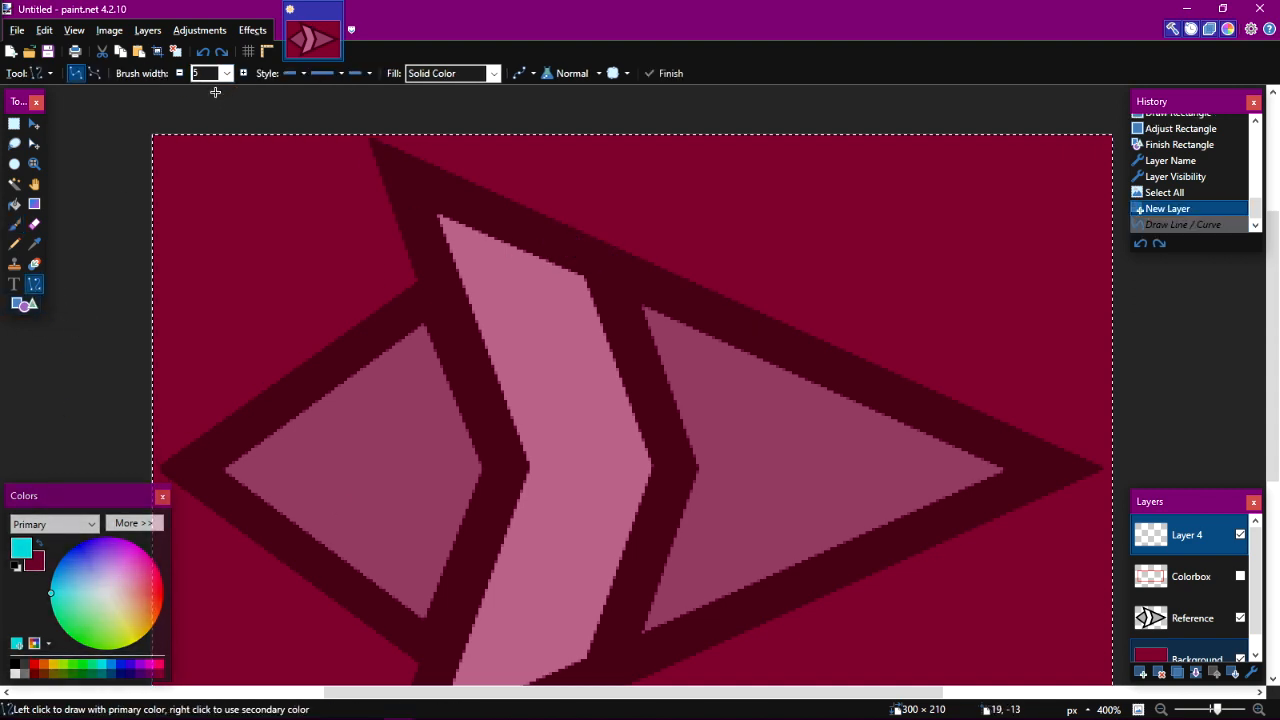
pyautogui.click(228, 73)
pyautogui.click(205, 213)
pyautogui.moveTo(486, 205); pyautogui.dragTo(663, 284)
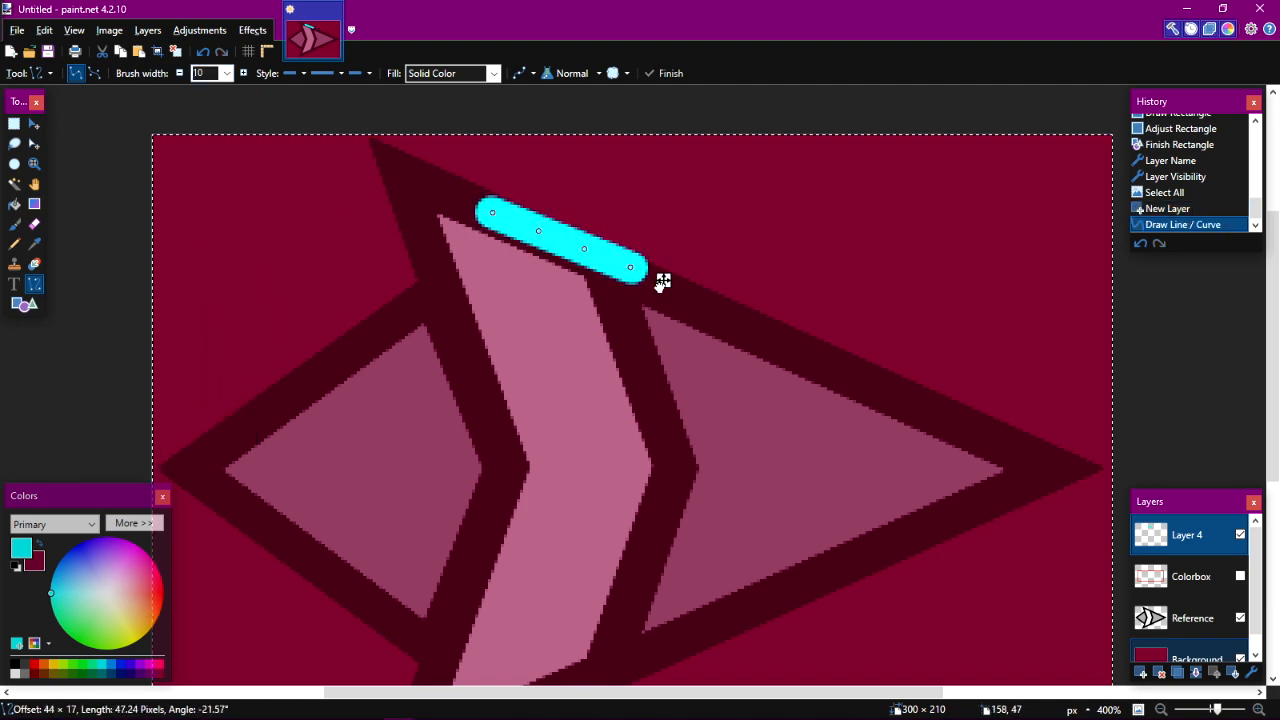
pyautogui.hotkey('ctrl', 'a')
pyautogui.hotkey('ctrl', 'z')
pyautogui.hotkey('ctrl', 'z')
pyautogui.hotkey('ctrl', 'z')
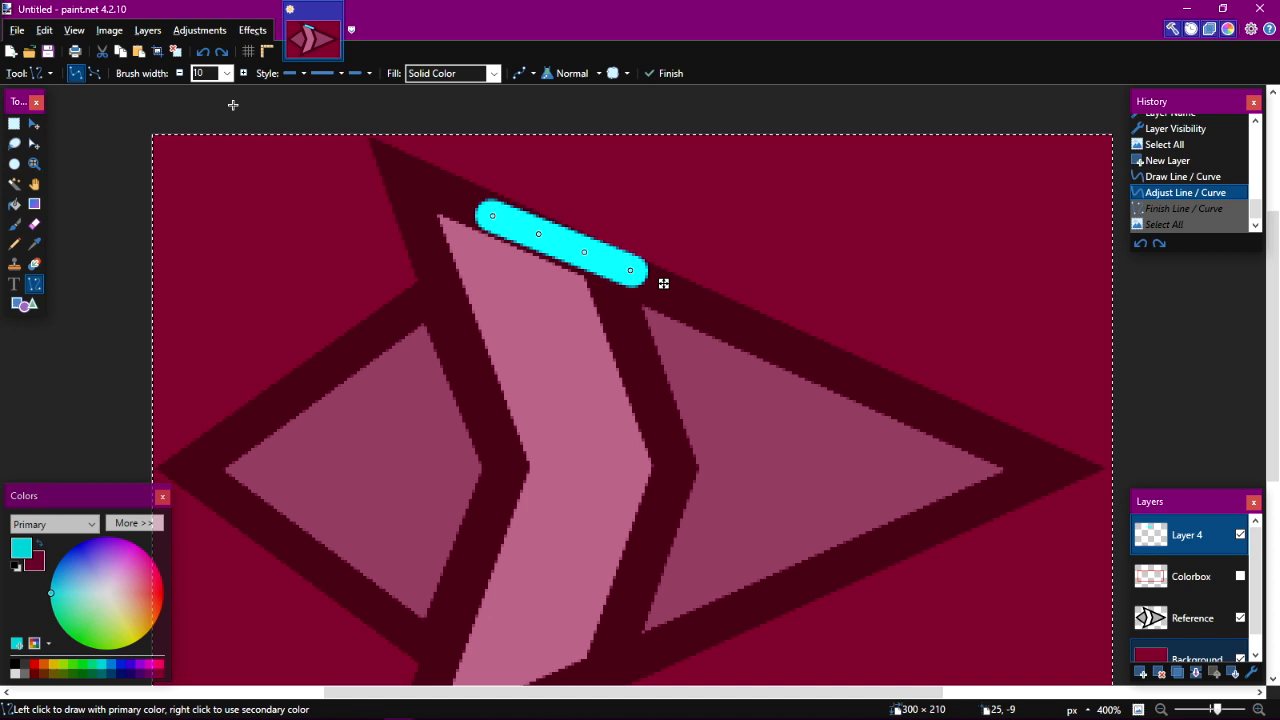
pyautogui.hotkey('ctrl', 'z')
# Set the brush width to 13, comparing it with the dart's outline thickness using a trial line that is undone.
pyautogui.click(227, 73)
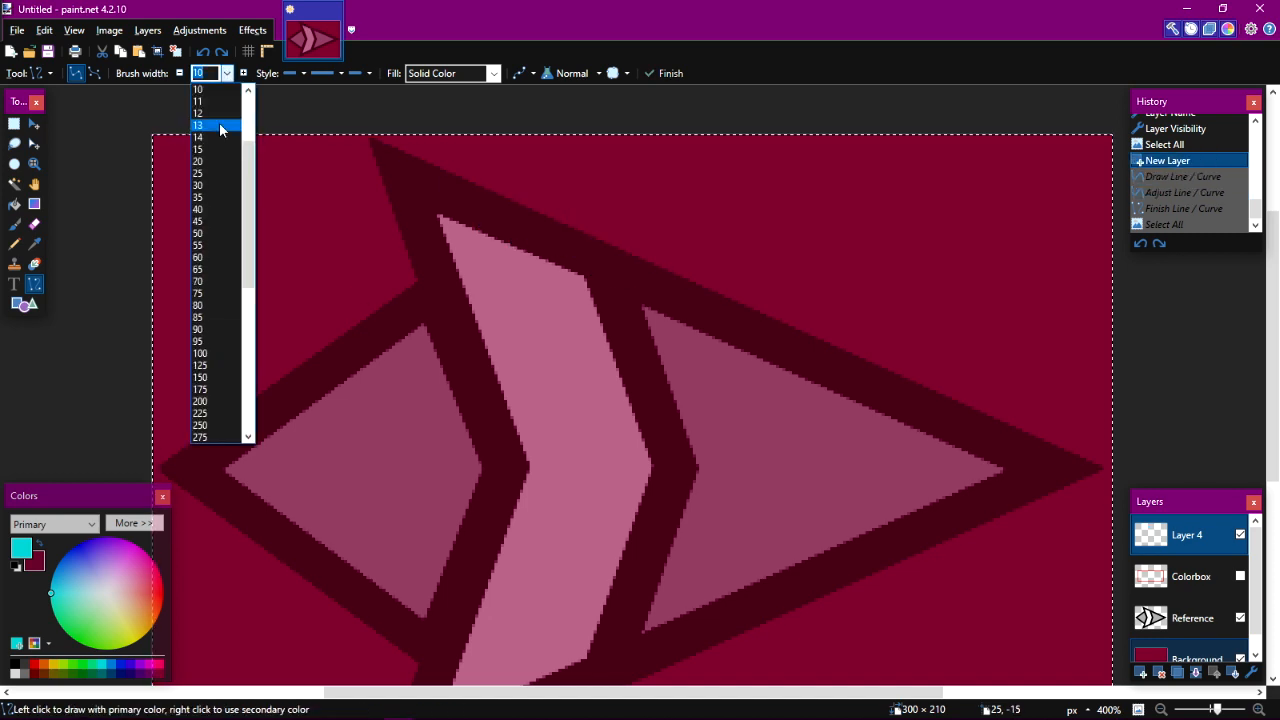
pyautogui.click(220, 128)
pyautogui.moveTo(443, 192)
pyautogui.mouseDown()
pyautogui.moveTo(543, 224)
pyautogui.moveTo(615, 267)
pyautogui.mouseUp()
pyautogui.hotkey('ctrl', 'z')
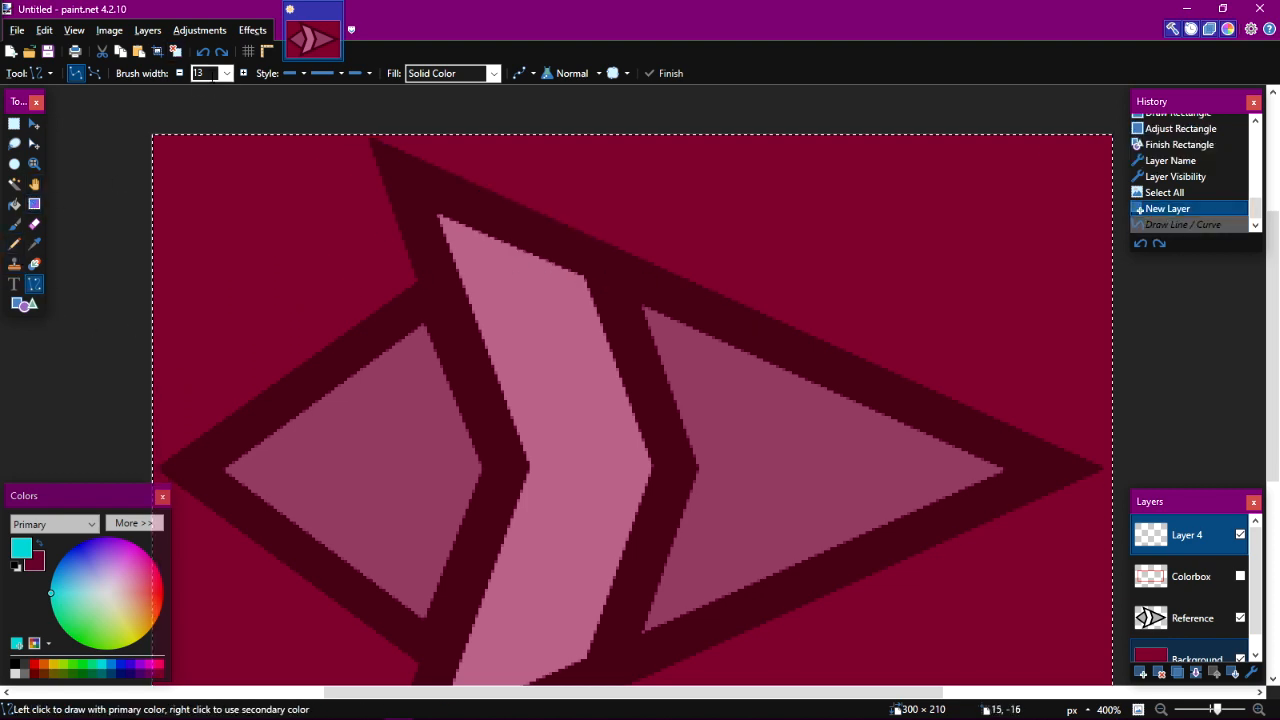
# Try to sketch a new dart outline freehand over the reference with the cyan Paintbrush, undoing unwanted strokes.
pyautogui.click(14, 225)
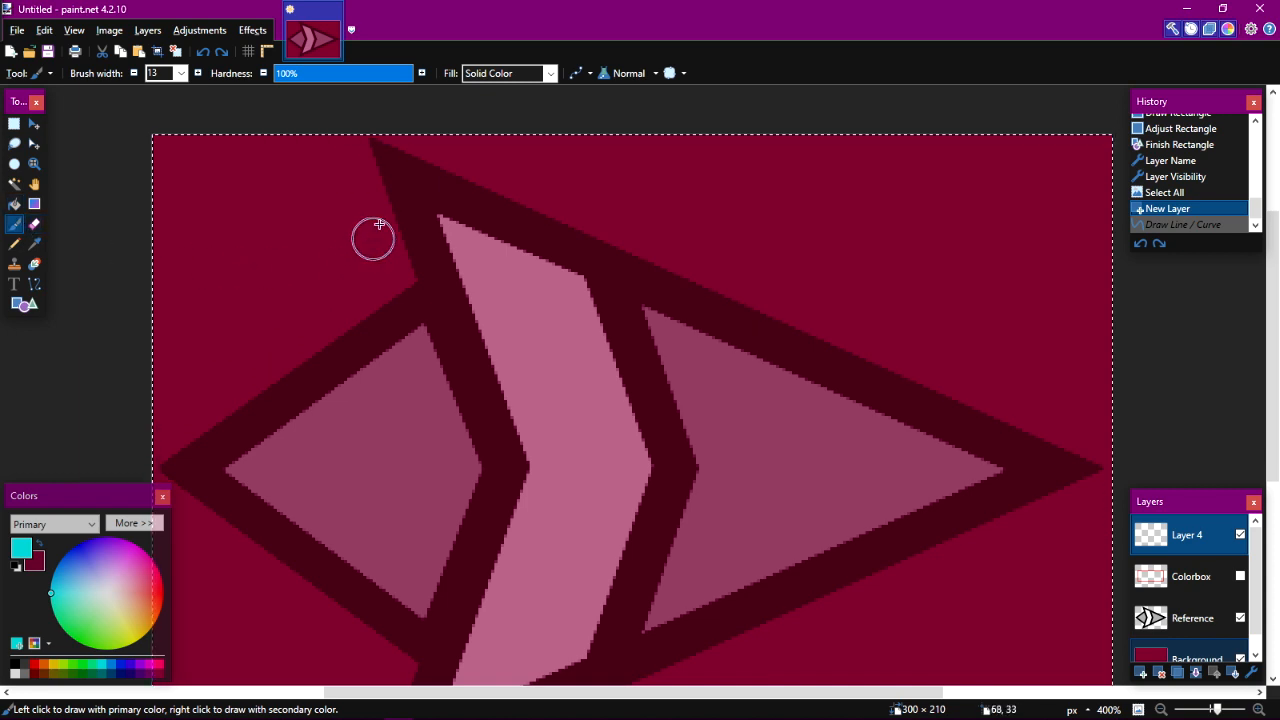
pyautogui.moveTo(394, 162)
pyautogui.mouseDown()
pyautogui.moveTo(725, 348)
pyautogui.moveTo(877, 356)
pyautogui.moveTo(818, 350)
pyautogui.moveTo(823, 367)
pyautogui.moveTo(673, 375)
pyautogui.moveTo(650, 398)
pyautogui.moveTo(739, 444)
pyautogui.moveTo(547, 433)
pyautogui.moveTo(490, 475)
pyautogui.mouseUp()
pyautogui.hotkey('ctrl', 'z')
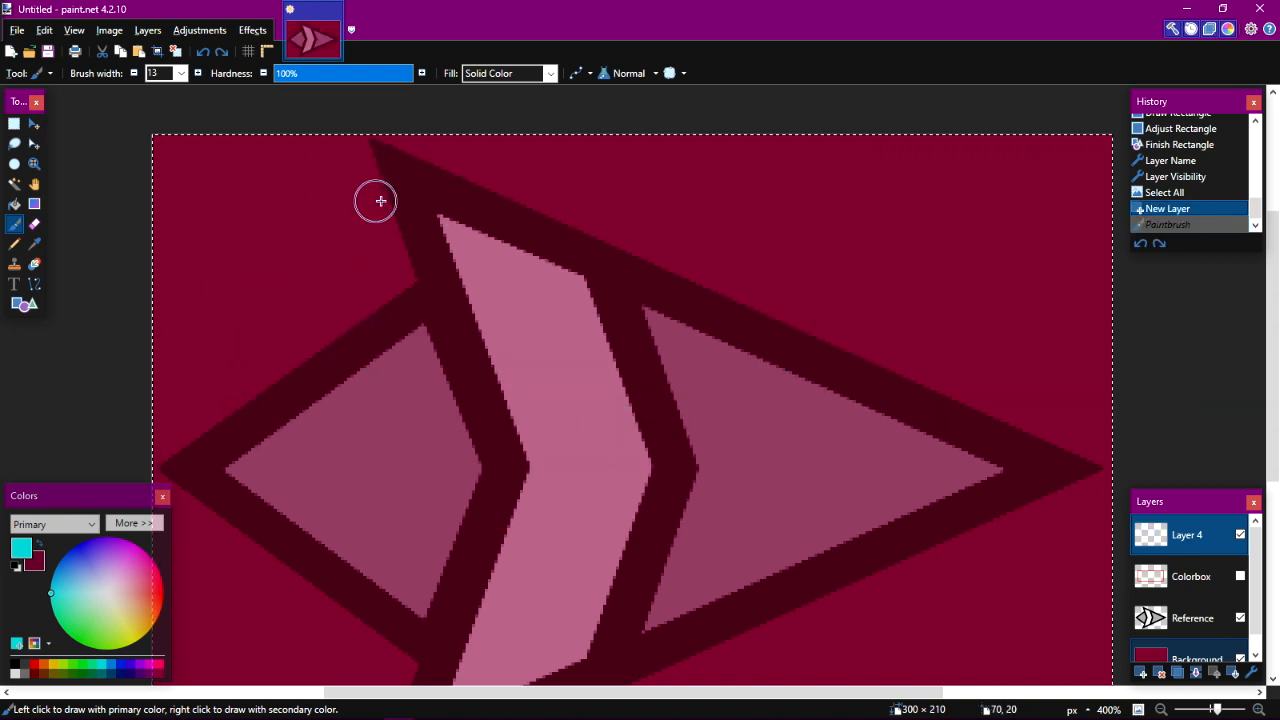
pyautogui.moveTo(402, 170)
pyautogui.mouseDown()
pyautogui.moveTo(629, 240)
pyautogui.moveTo(783, 310)
pyautogui.moveTo(801, 335)
pyautogui.moveTo(767, 356)
pyautogui.moveTo(1012, 354)
pyautogui.moveTo(899, 421)
pyautogui.moveTo(824, 445)
pyautogui.moveTo(943, 476)
pyautogui.moveTo(733, 525)
pyautogui.moveTo(584, 589)
pyautogui.moveTo(423, 618)
pyautogui.moveTo(506, 427)
pyautogui.moveTo(410, 178)
pyautogui.mouseUp()
pyautogui.moveTo(432, 285)
pyautogui.mouseDown()
pyautogui.moveTo(272, 387)
pyautogui.moveTo(299, 428)
pyautogui.moveTo(460, 528)
pyautogui.mouseUp()
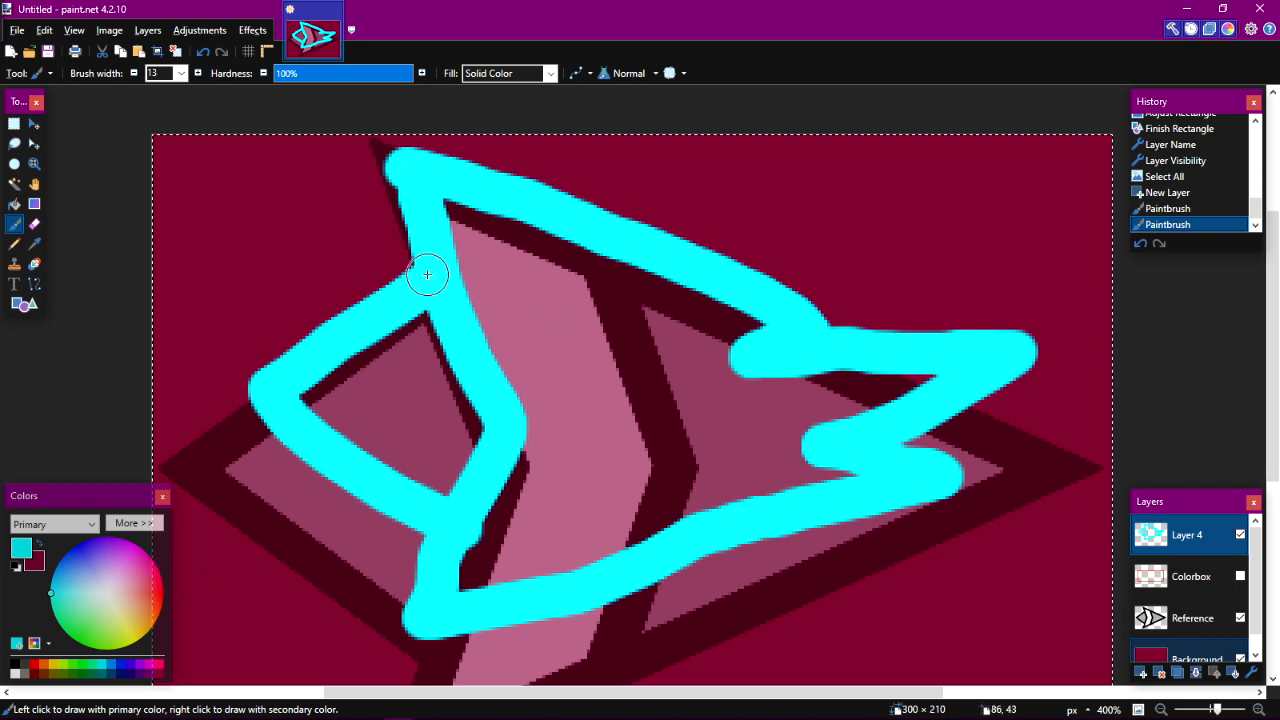
pyautogui.hotkey('ctrl', 'z')
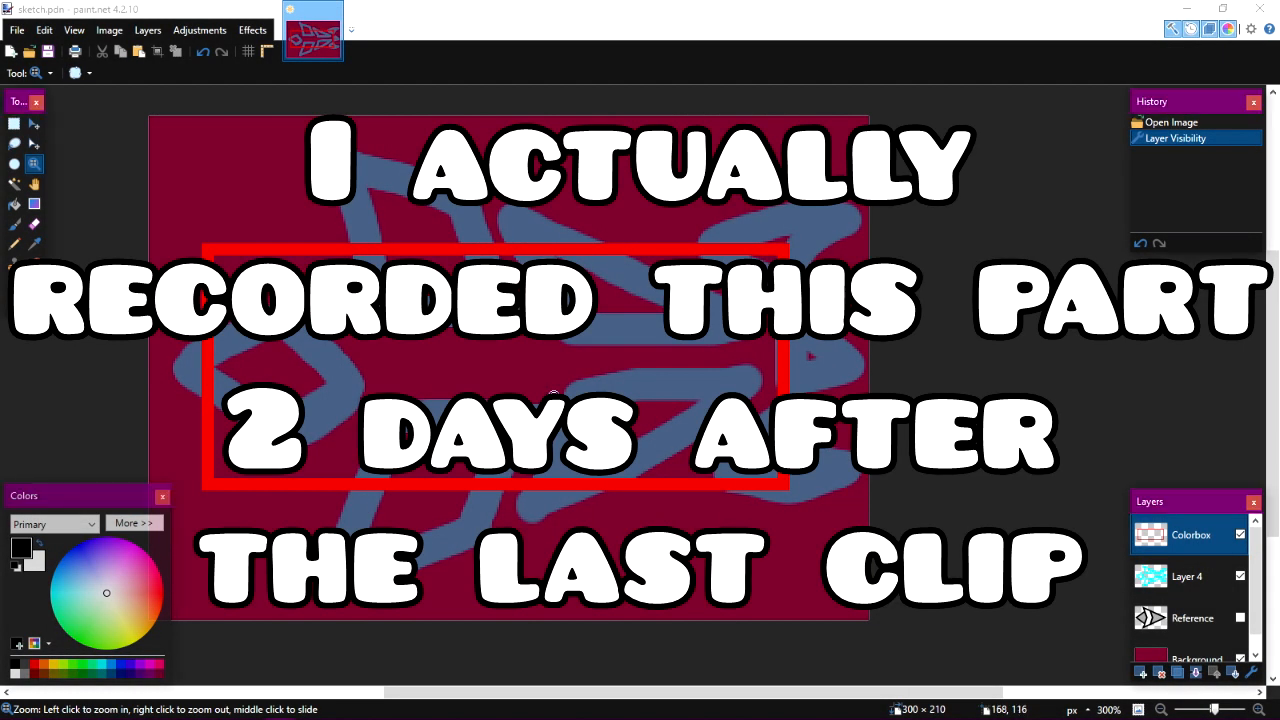
# Hide the Colorbox layer in sketch.pdn and add a new empty layer directly above the sketch on Layer 4.
pyautogui.click(554, 393)
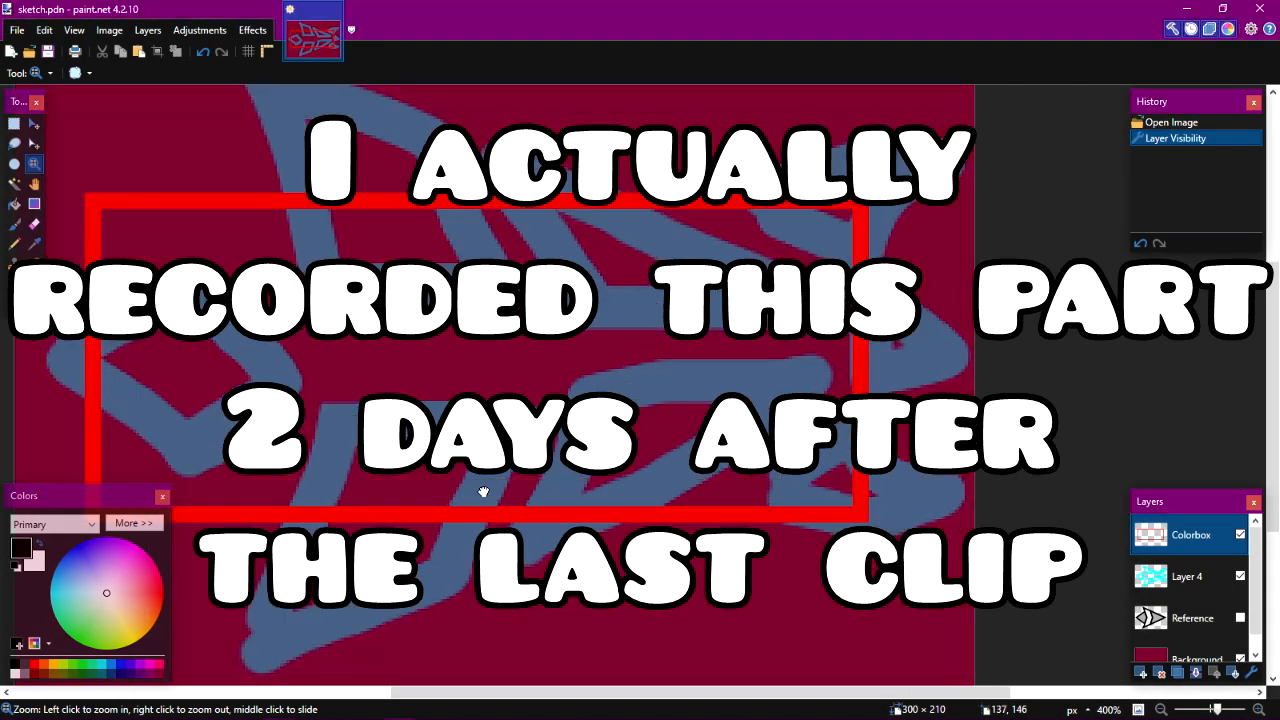
pyautogui.moveTo(485, 488); pyautogui.dragTo(568, 472)
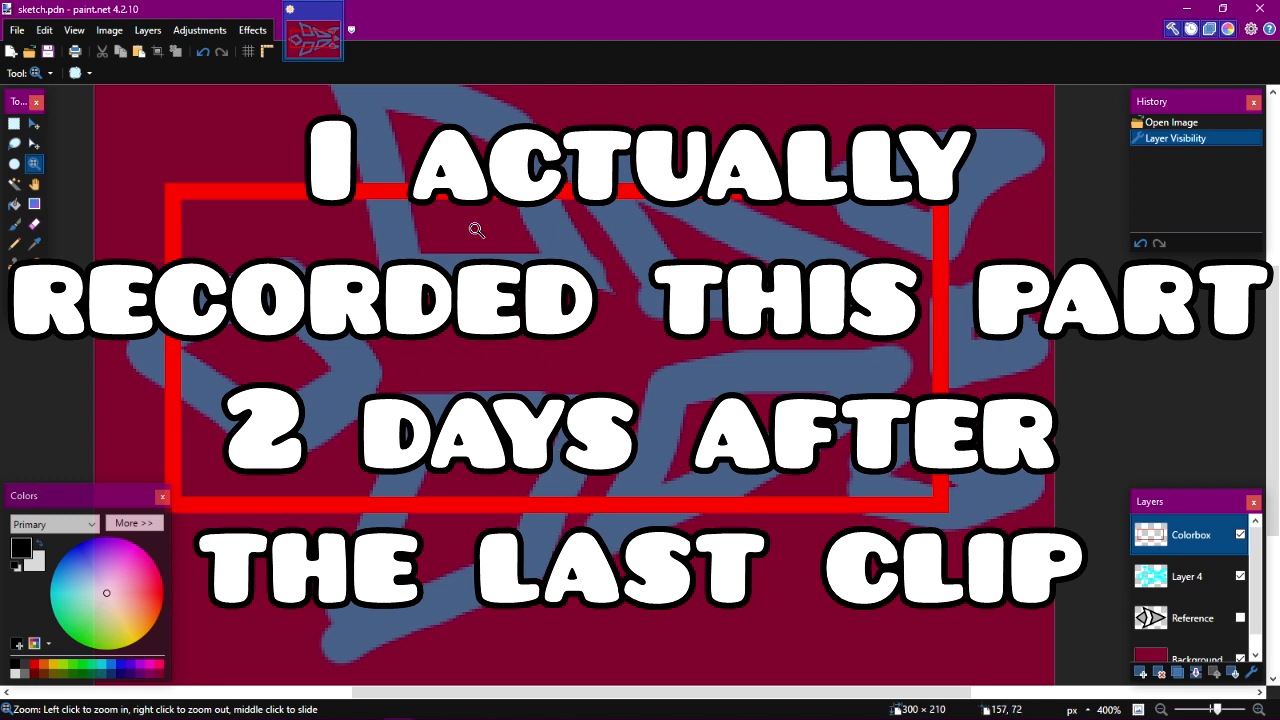
pyautogui.rightClick(637, 560)
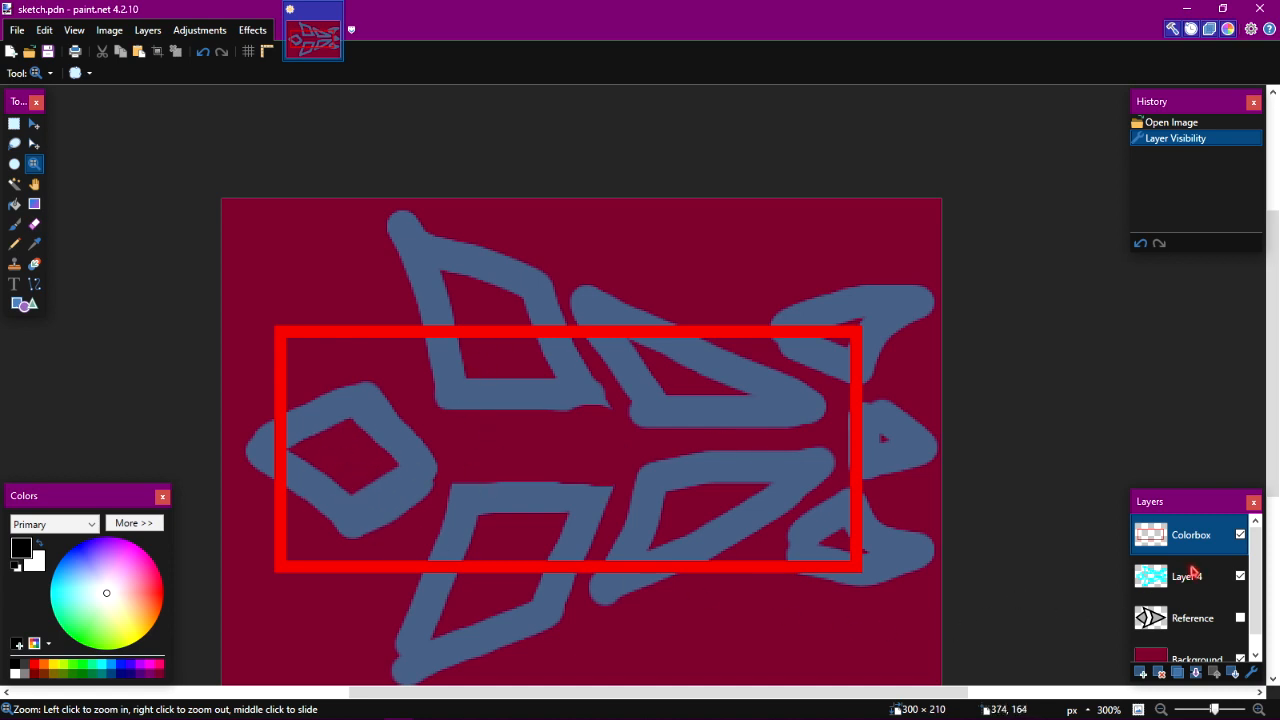
pyautogui.click(1239, 535)
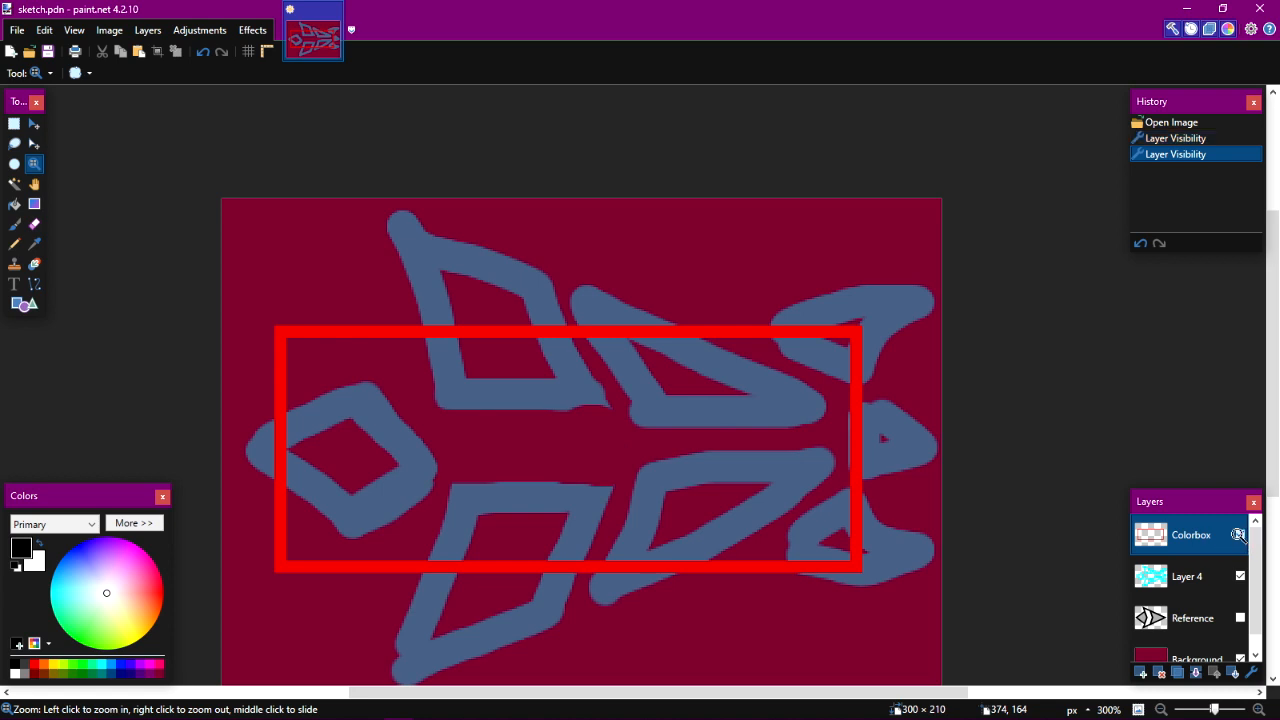
pyautogui.click(1140, 673)
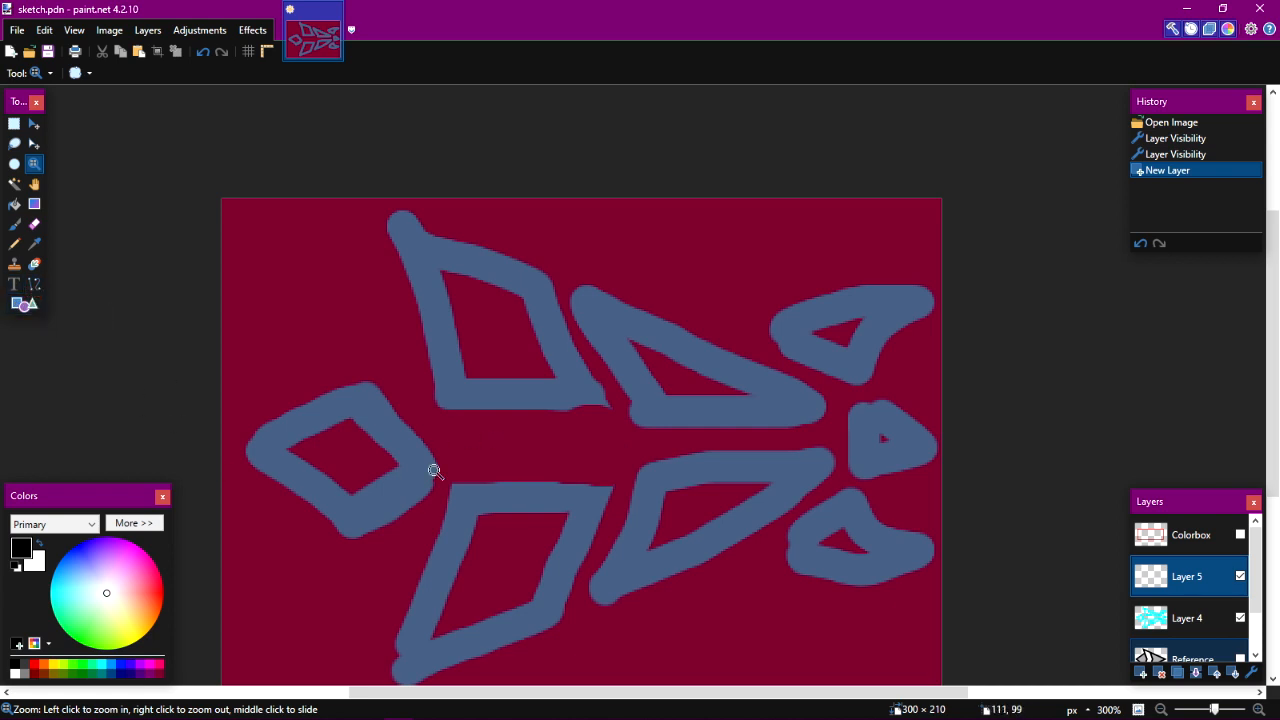
# Set the Line/Curve tool to brush width 13 and undo a trial line drawn across the upper part of the sketch.
pyautogui.click(35, 285)
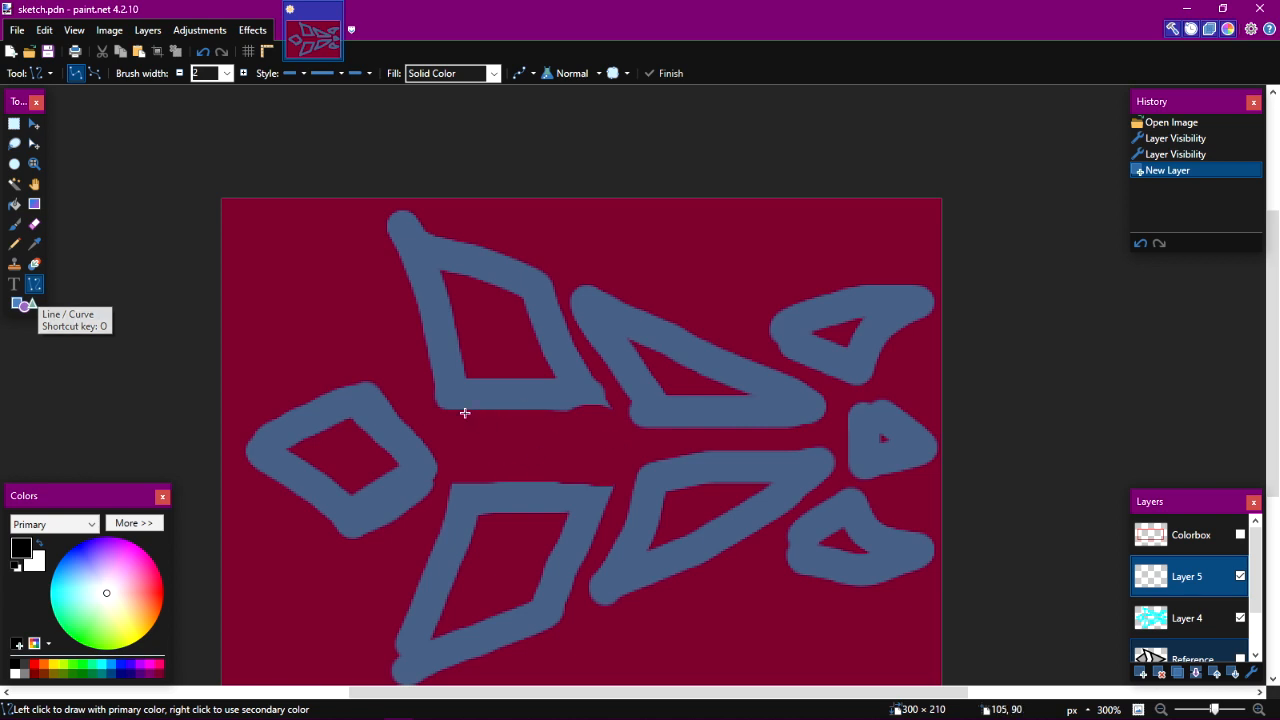
pyautogui.click(228, 75)
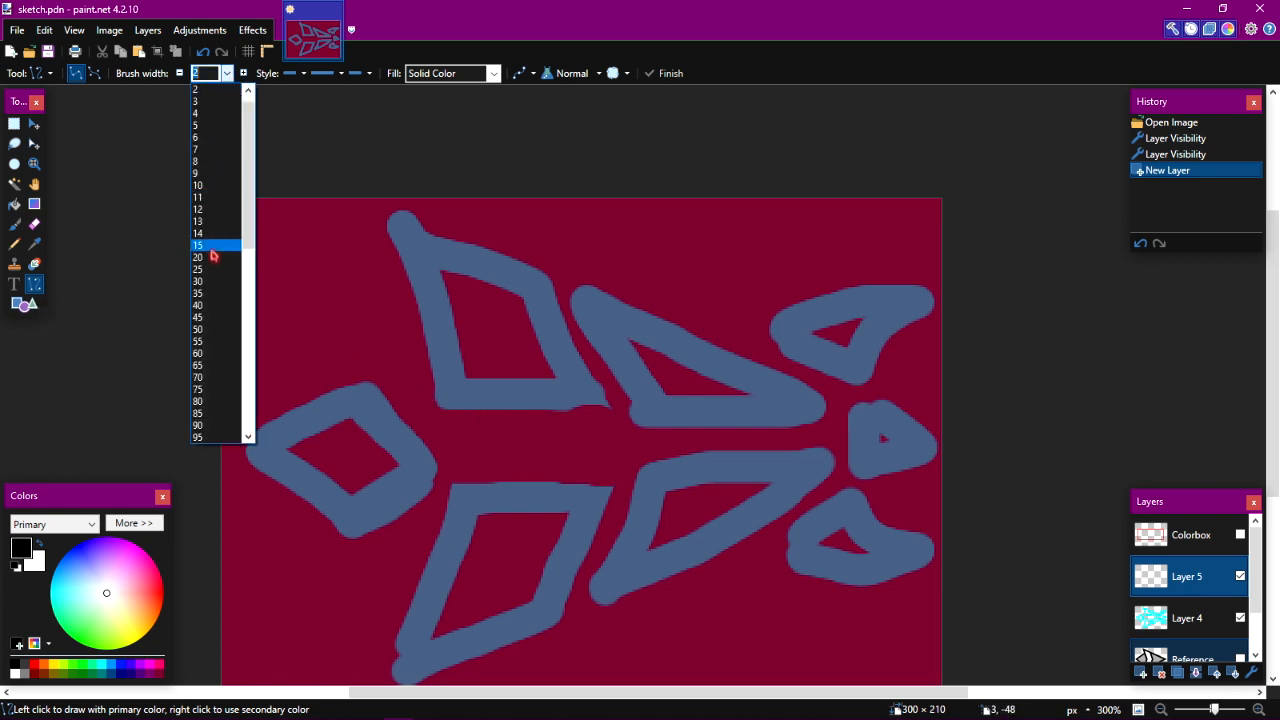
pyautogui.click(223, 234)
pyautogui.moveTo(432, 244)
pyautogui.mouseDown()
pyautogui.moveTo(613, 304)
pyautogui.moveTo(650, 331)
pyautogui.mouseUp()
pyautogui.hotkey('ctrl', 'z')
# Try a black line across the sketch and bend it into different curves by moving its four nodes.
pyautogui.moveTo(298, 333)
pyautogui.mouseDown()
pyautogui.moveTo(400, 366)
pyautogui.moveTo(343, 205)
pyautogui.moveTo(483, 289)
pyautogui.moveTo(521, 340)
pyautogui.moveTo(266, 514)
pyautogui.moveTo(134, 257)
pyautogui.moveTo(441, 407)
pyautogui.moveTo(389, 503)
pyautogui.moveTo(357, 286)
pyautogui.moveTo(540, 537)
pyautogui.moveTo(286, 205)
pyautogui.moveTo(566, 482)
pyautogui.moveTo(647, 521)
pyautogui.mouseUp()
pyautogui.moveTo(423, 397); pyautogui.dragTo(514, 350)
pyautogui.moveTo(384, 438); pyautogui.dragTo(320, 475)
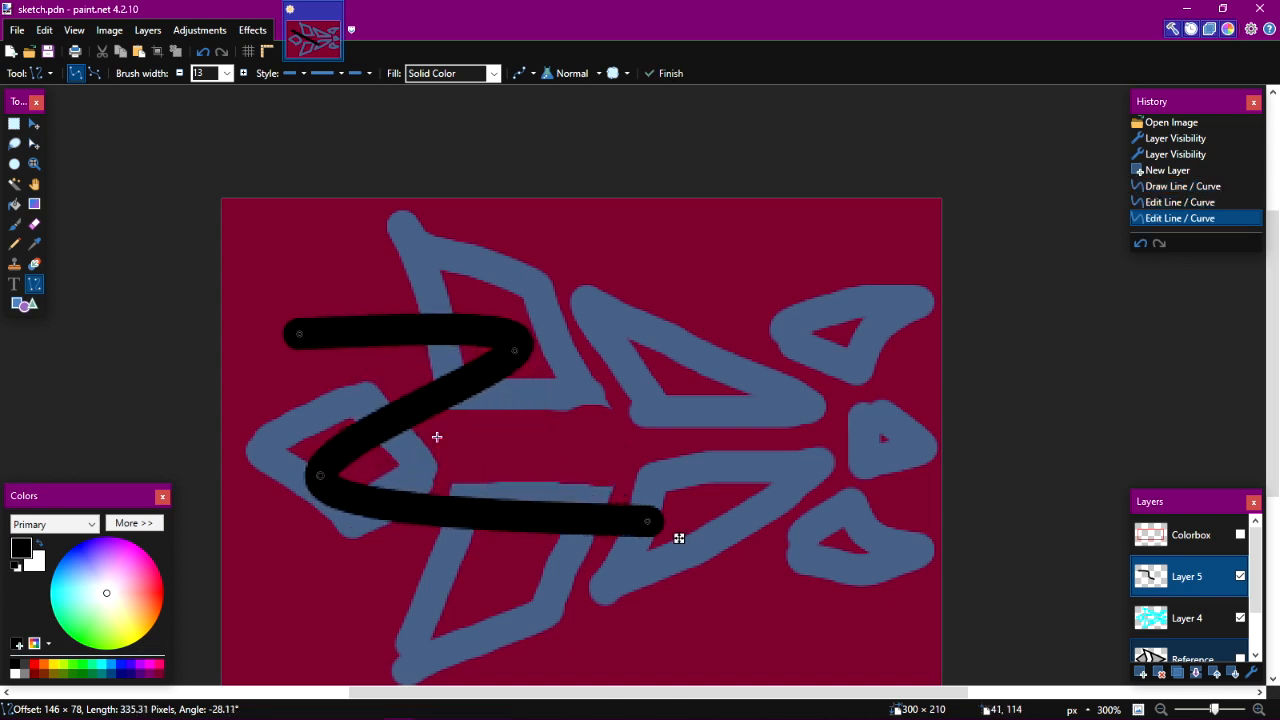
pyautogui.moveTo(514, 350); pyautogui.dragTo(526, 310)
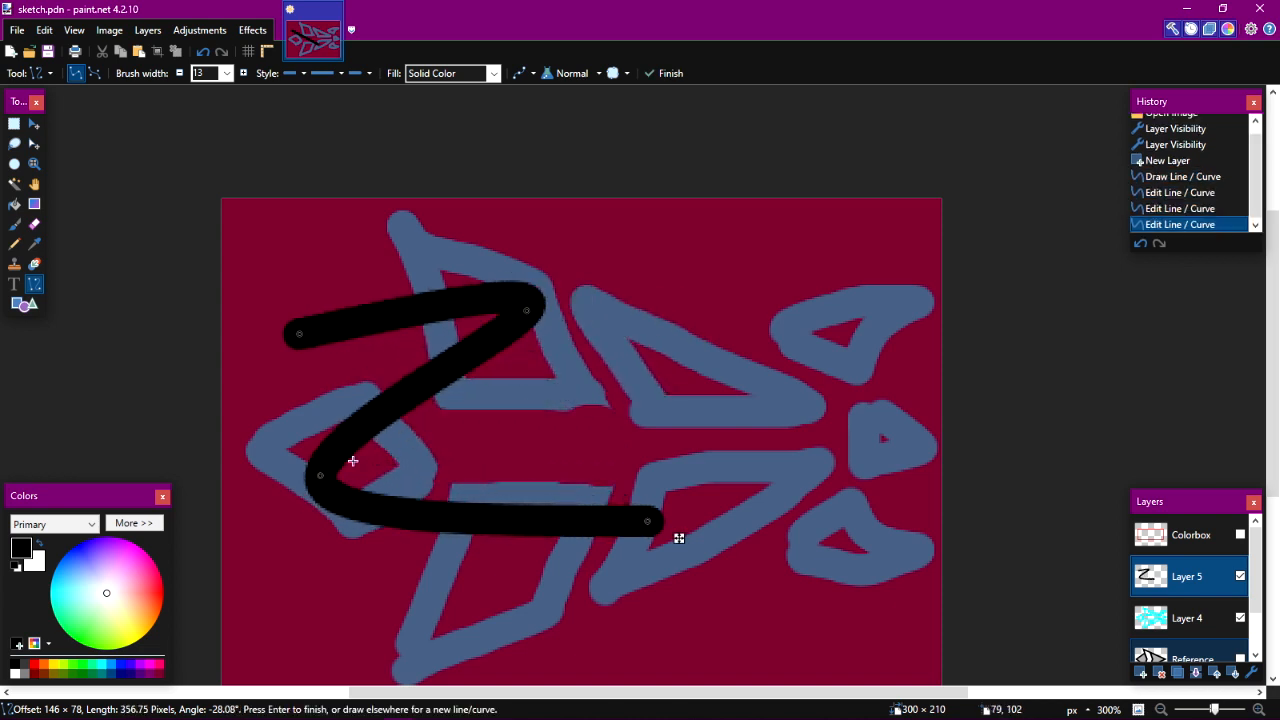
pyautogui.moveTo(320, 480); pyautogui.dragTo(822, 491)
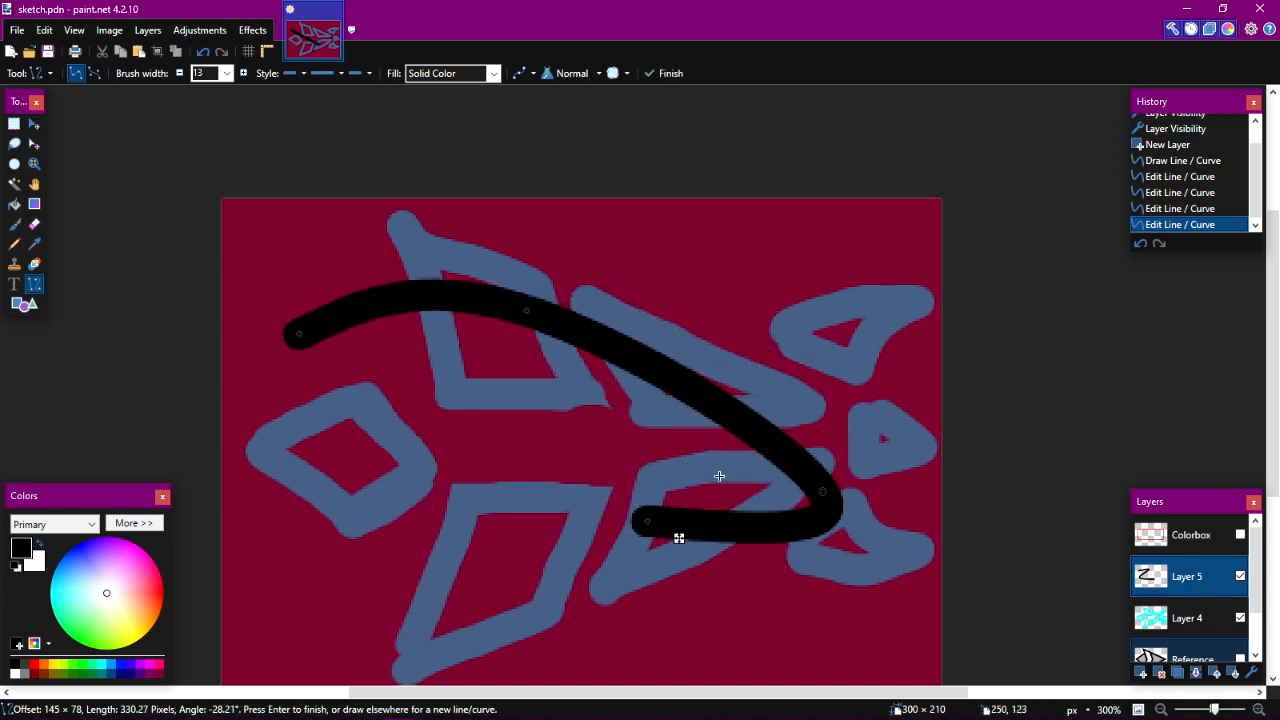
pyautogui.moveTo(645, 525); pyautogui.dragTo(547, 371)
pyautogui.moveTo(656, 410); pyautogui.dragTo(450, 599)
pyautogui.moveTo(530, 311); pyautogui.dragTo(636, 361)
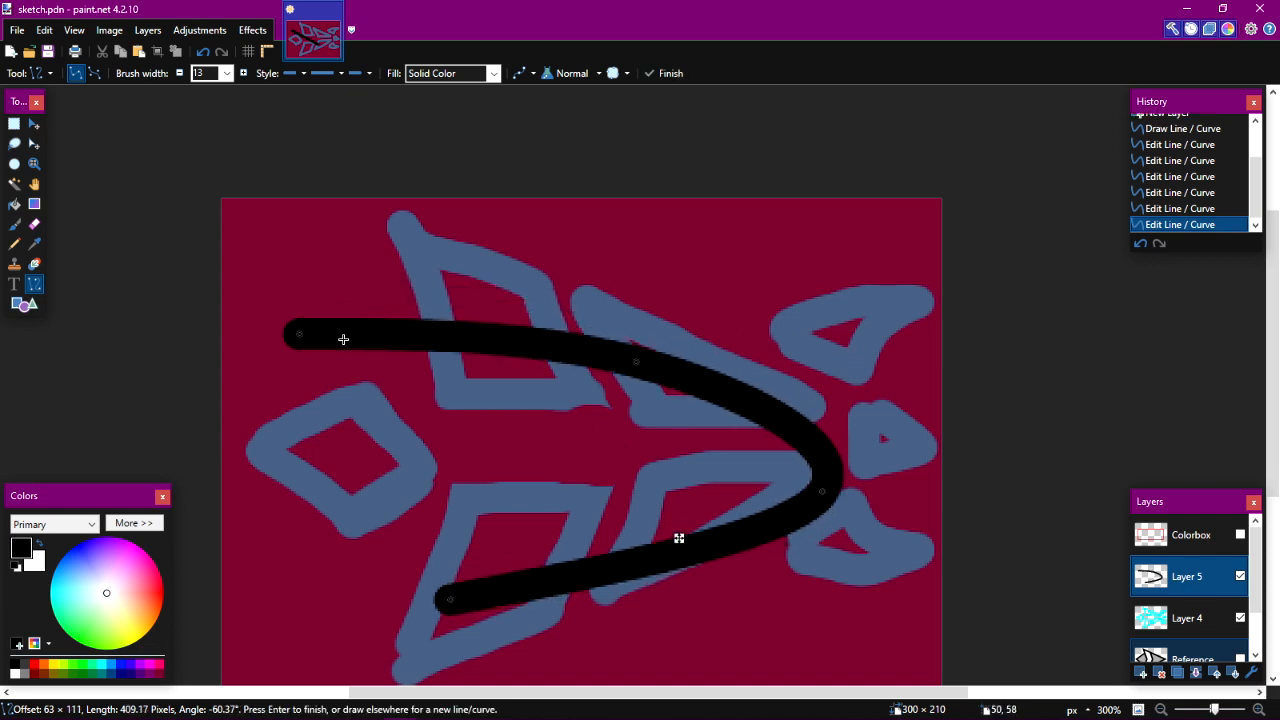
# Add a second trial curve inside the first one and erase everything on the new layer.
pyautogui.moveTo(594, 377)
pyautogui.mouseDown()
pyautogui.moveTo(608, 420)
pyautogui.moveTo(763, 443)
pyautogui.moveTo(786, 429)
pyautogui.moveTo(654, 454)
pyautogui.mouseUp()
pyautogui.moveTo(654, 380); pyautogui.dragTo(598, 424)
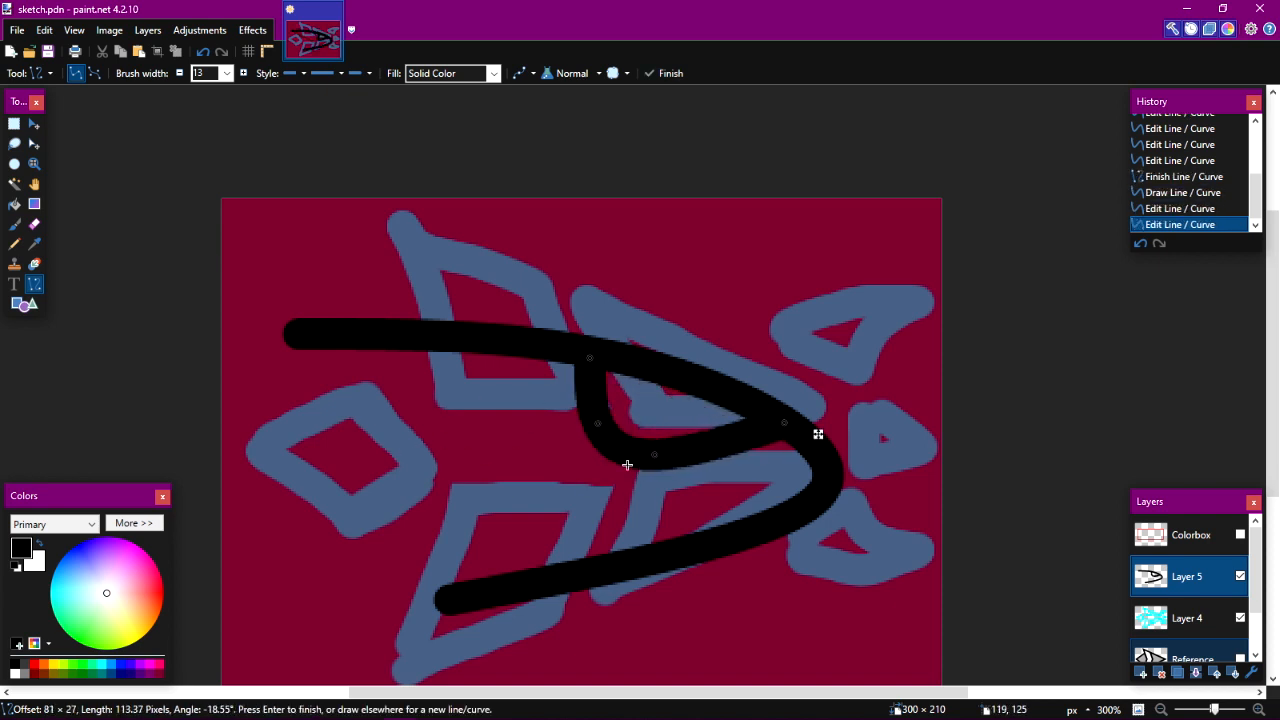
pyautogui.hotkey('ctrl', 'a')
pyautogui.hotkey('ctrl', 'a')
pyautogui.press('Delete')
# Draw a straight black line about 77 px long along the upper edge of the sketch's upper middle triangle.
pyautogui.press('z')
pyautogui.click(697, 340)
pyautogui.click(641, 431)
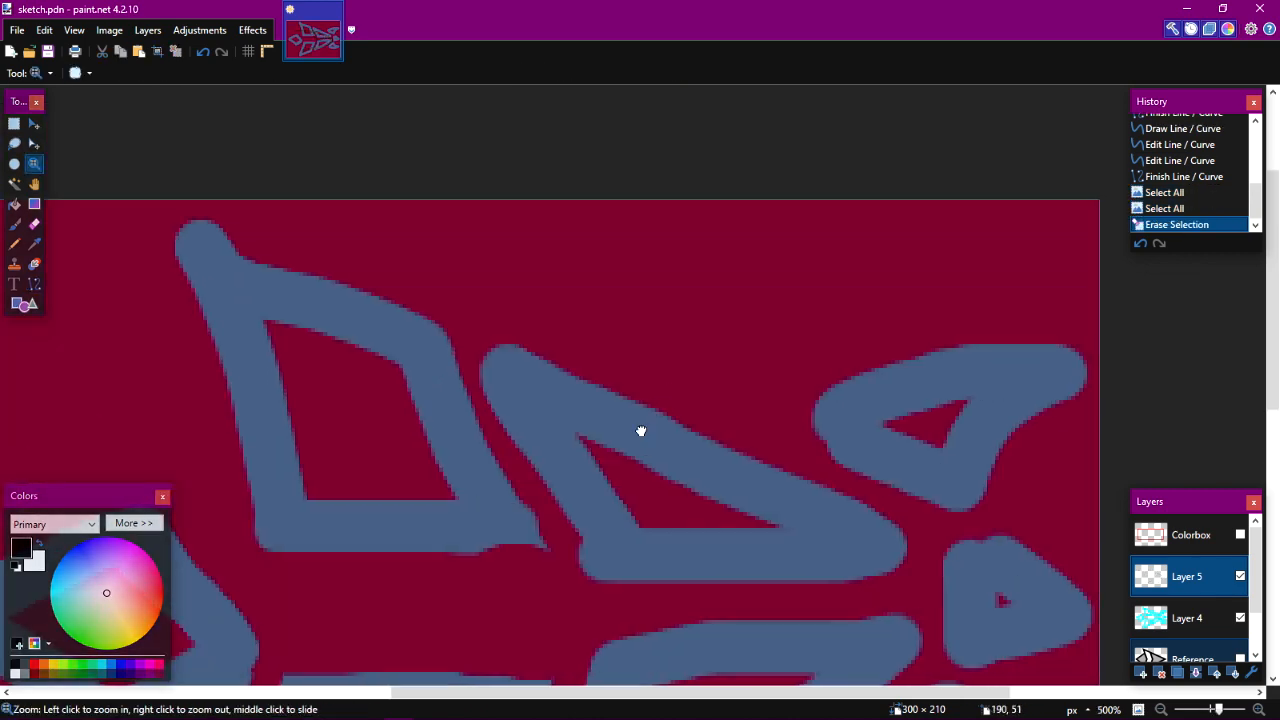
pyautogui.click(34, 283)
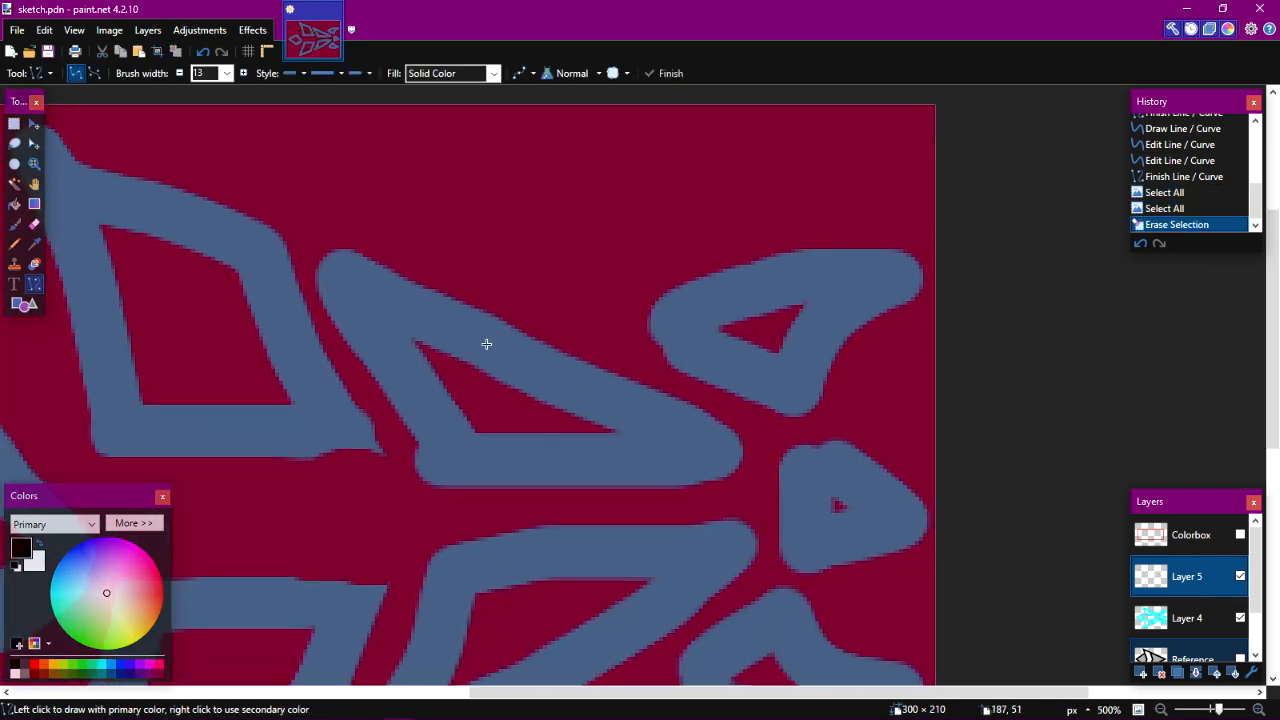
pyautogui.moveTo(613, 402); pyautogui.dragTo(341, 275)
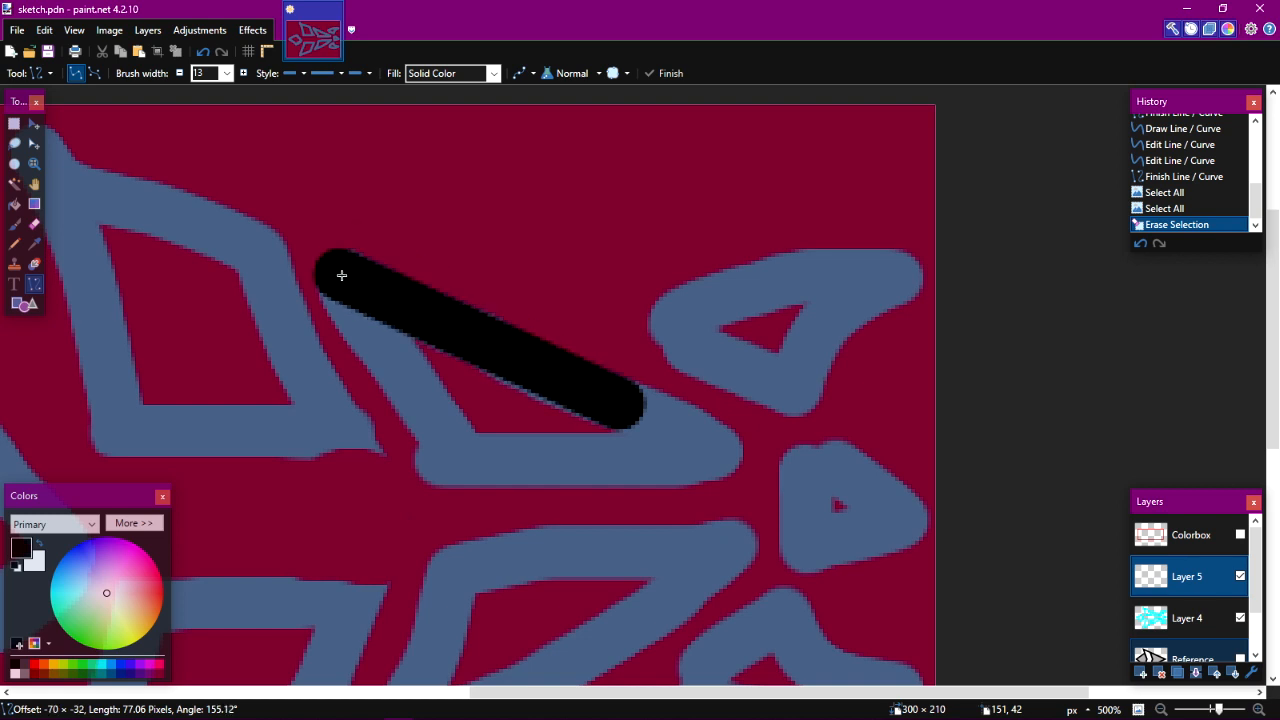
pyautogui.hscroll(-3, 752, 417)
pyautogui.hotkey('ctrl', 'a')
# Draw the left edge of the upper middle triangle from its upper corner to its lower corner, undoing misplaced lines.
pyautogui.moveTo(533, 302); pyautogui.dragTo(603, 412)
pyautogui.hotkey('ctrl', 'z')
pyautogui.moveTo(535, 291)
pyautogui.mouseDown()
pyautogui.moveTo(557, 360)
pyautogui.moveTo(586, 395)
pyautogui.mouseUp()
pyautogui.hotkey('ctrl', 'z')
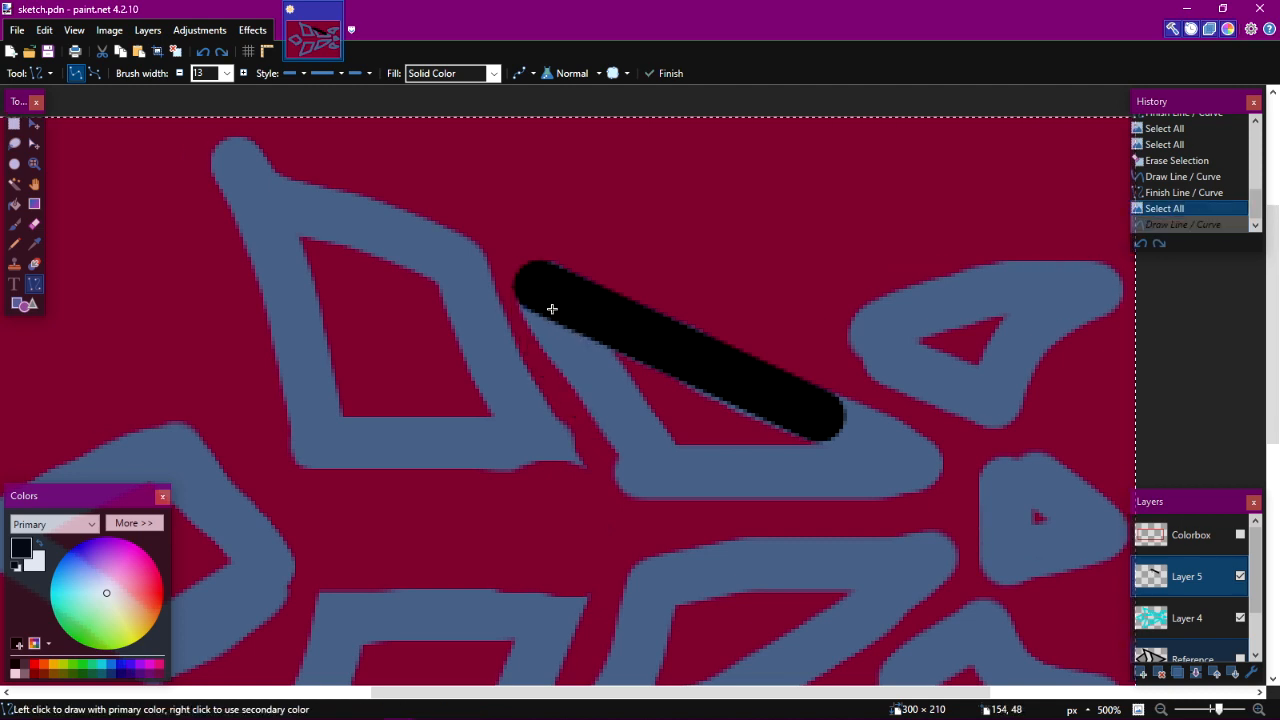
pyautogui.moveTo(540, 291)
pyautogui.mouseDown()
pyautogui.moveTo(642, 471)
pyautogui.moveTo(800, 476)
pyautogui.mouseUp()
pyautogui.hotkey('ctrl', 'a')
pyautogui.hotkey('ctrl', 'z')
# Draw the triangle's bottom edge as a horizontal line about 60 px long from its lower left corner.
pyautogui.moveTo(686, 477); pyautogui.dragTo(909, 474)
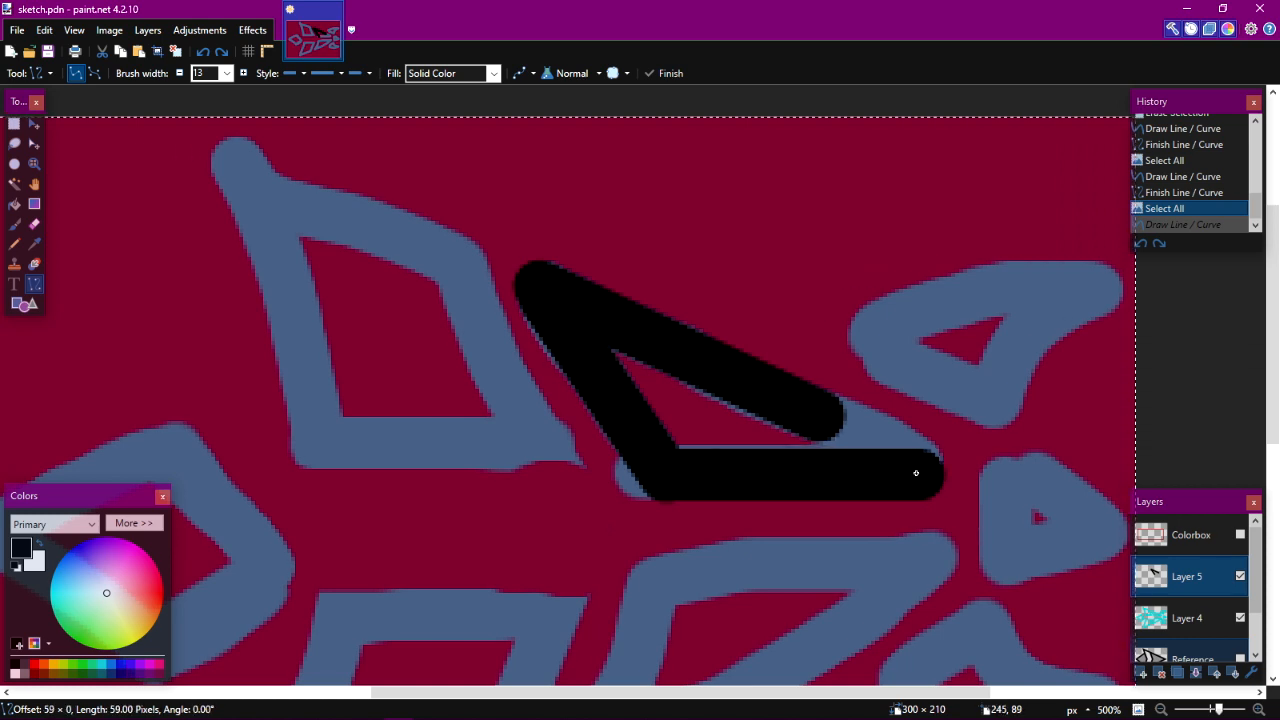
pyautogui.moveTo(922, 473); pyautogui.dragTo(922, 473)
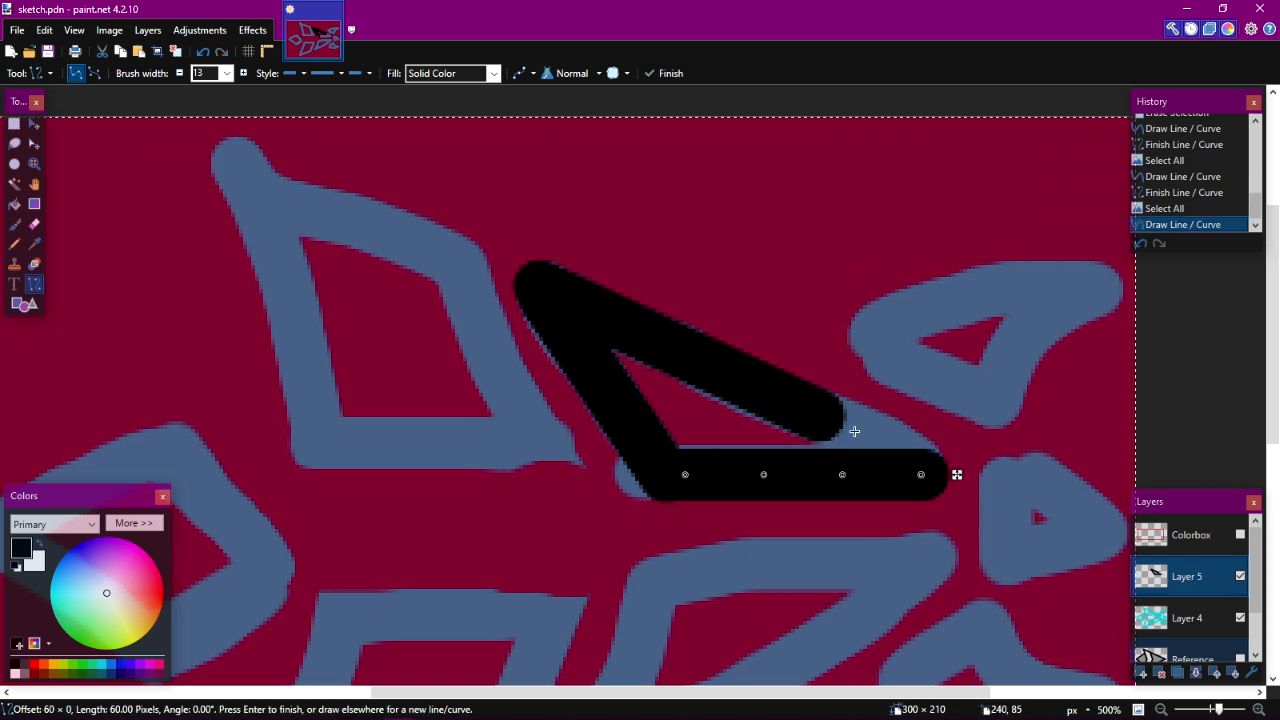
pyautogui.hotkey('ctrl', 'a')
# Try to extend the triangle's upper edge to its right tip, and undo the attempts.
pyautogui.moveTo(832, 414); pyautogui.dragTo(909, 457)
pyautogui.hotkey('ctrl', 'z')
pyautogui.hotkey('ctrl', 'z')
pyautogui.moveTo(816, 414); pyautogui.dragTo(915, 466)
pyautogui.press('Return')
pyautogui.hotkey('ctrl', 'a')
pyautogui.press('z')
pyautogui.scroll(6, 849, 443)
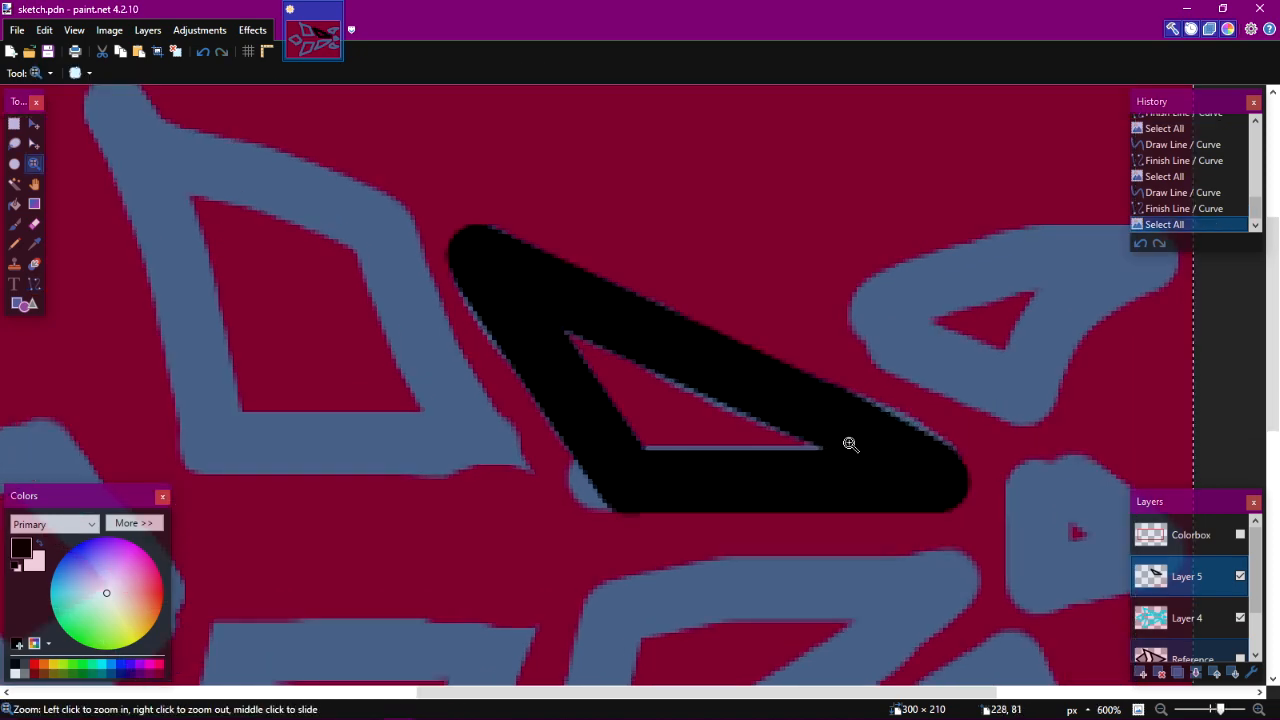
pyautogui.hotkey('ctrl', 'z')
pyautogui.hotkey('ctrl', 'z')
pyautogui.hotkey('ctrl', 'z')
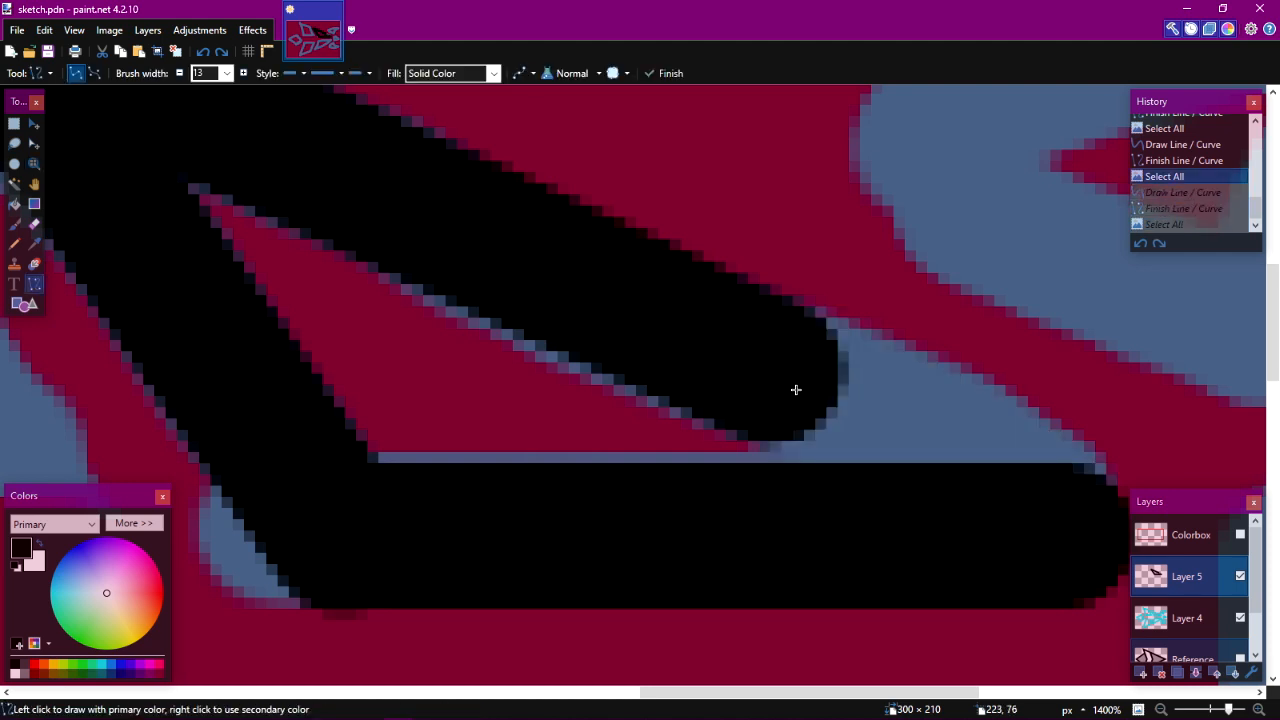
# Close the upper middle triangle with a line from the end of its upper edge to its right tip.
pyautogui.moveTo(797, 389)
pyautogui.mouseDown()
pyautogui.moveTo(963, 457)
pyautogui.moveTo(1032, 500)
pyautogui.moveTo(1014, 523)
pyautogui.moveTo(1032, 515)
pyautogui.mouseUp()
pyautogui.hotkey('ctrl', 'a')
pyautogui.press('z')
pyautogui.scroll(-8, 943, 504)
pyautogui.scroll(-1, 936, 505)
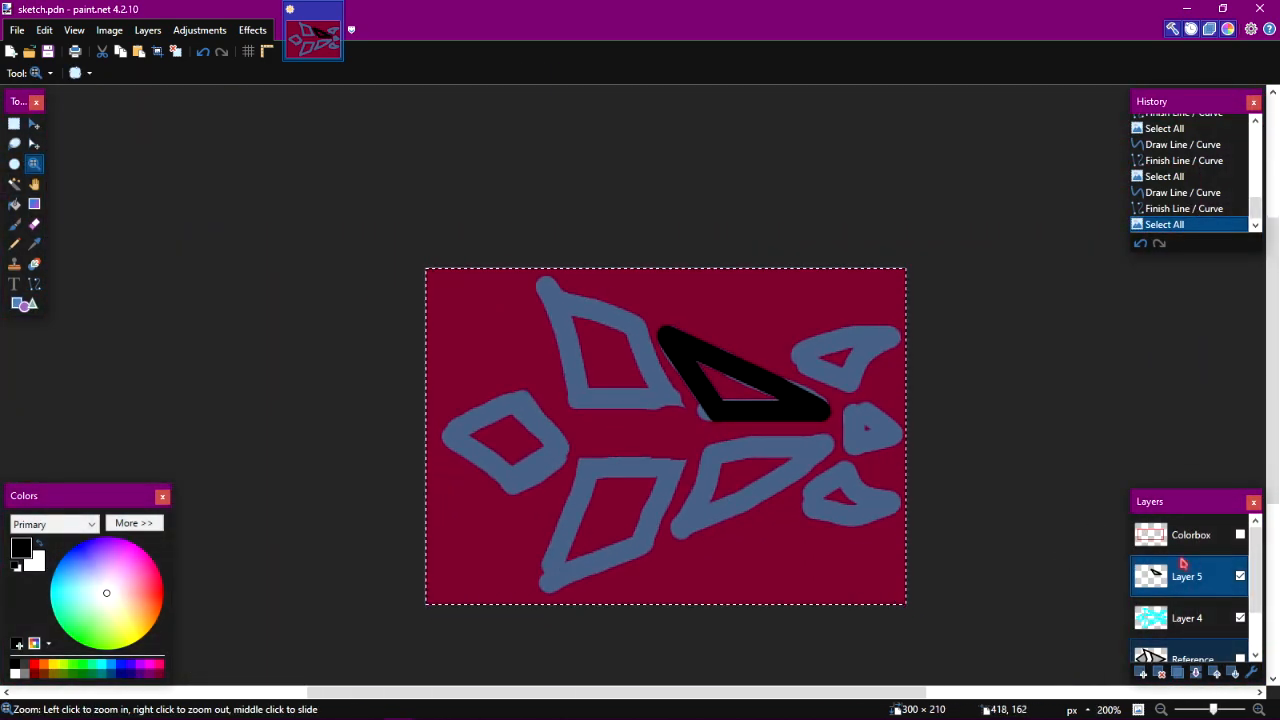
# Check the triangle with the Layer 4 sketch briefly hidden, and duplicate Layer 5 with the copy flipped vertically.
pyautogui.click(1241, 618)
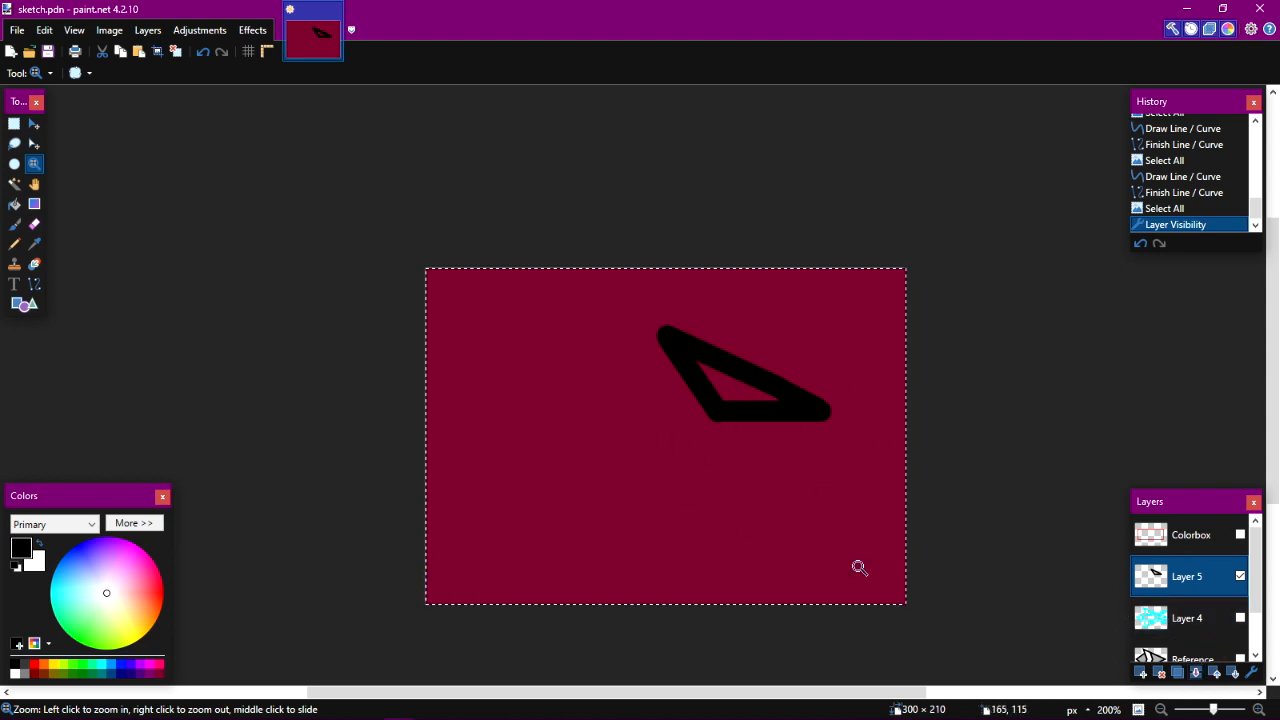
pyautogui.click(1241, 618)
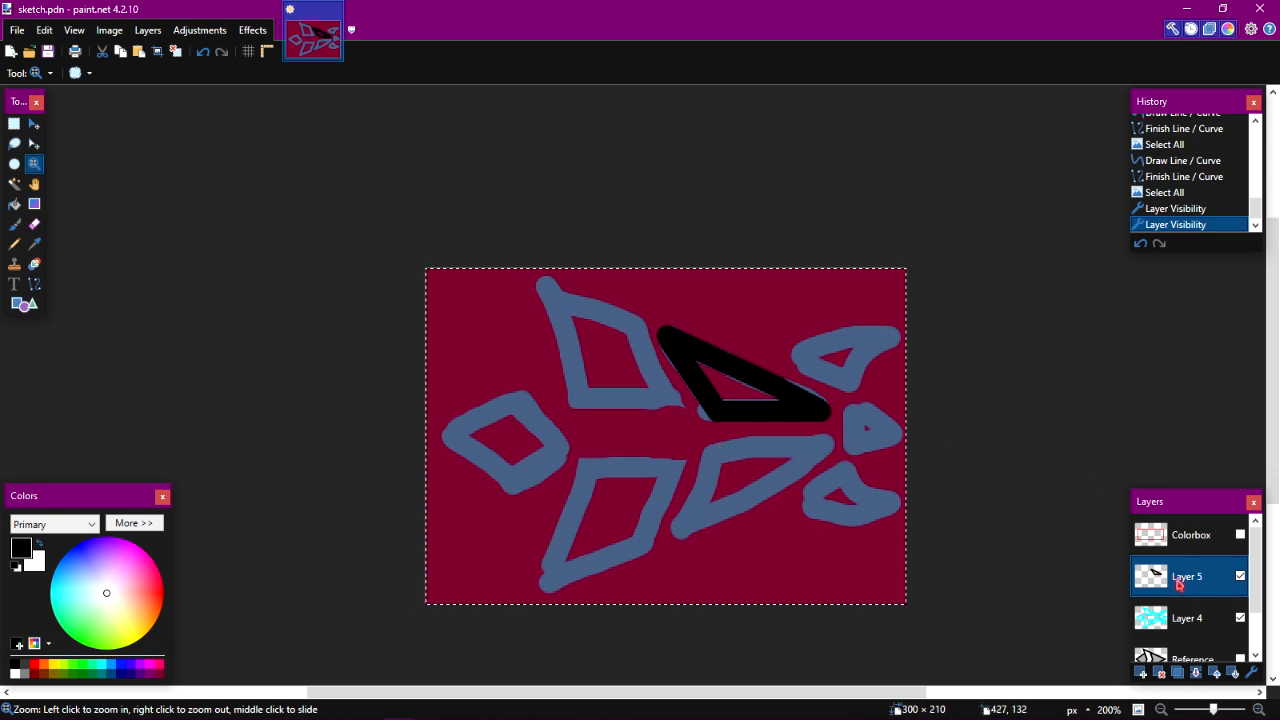
pyautogui.click(1178, 673)
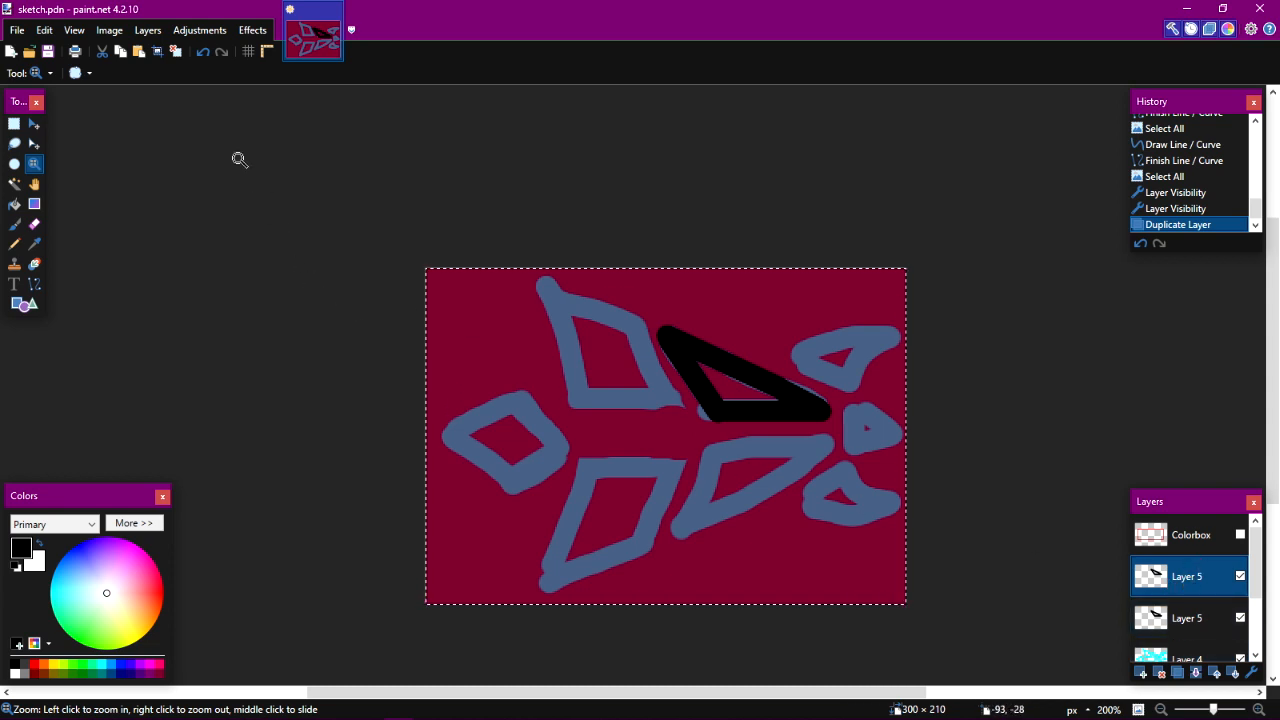
pyautogui.click(143, 32)
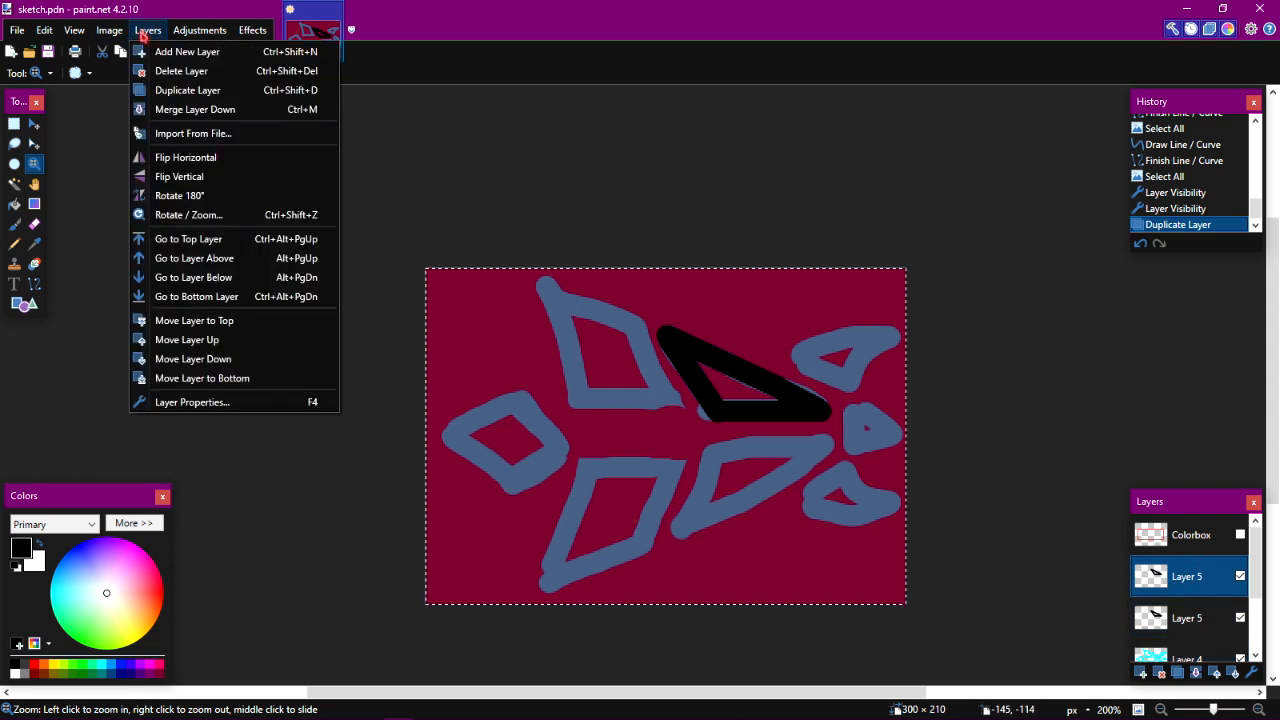
pyautogui.click(181, 177)
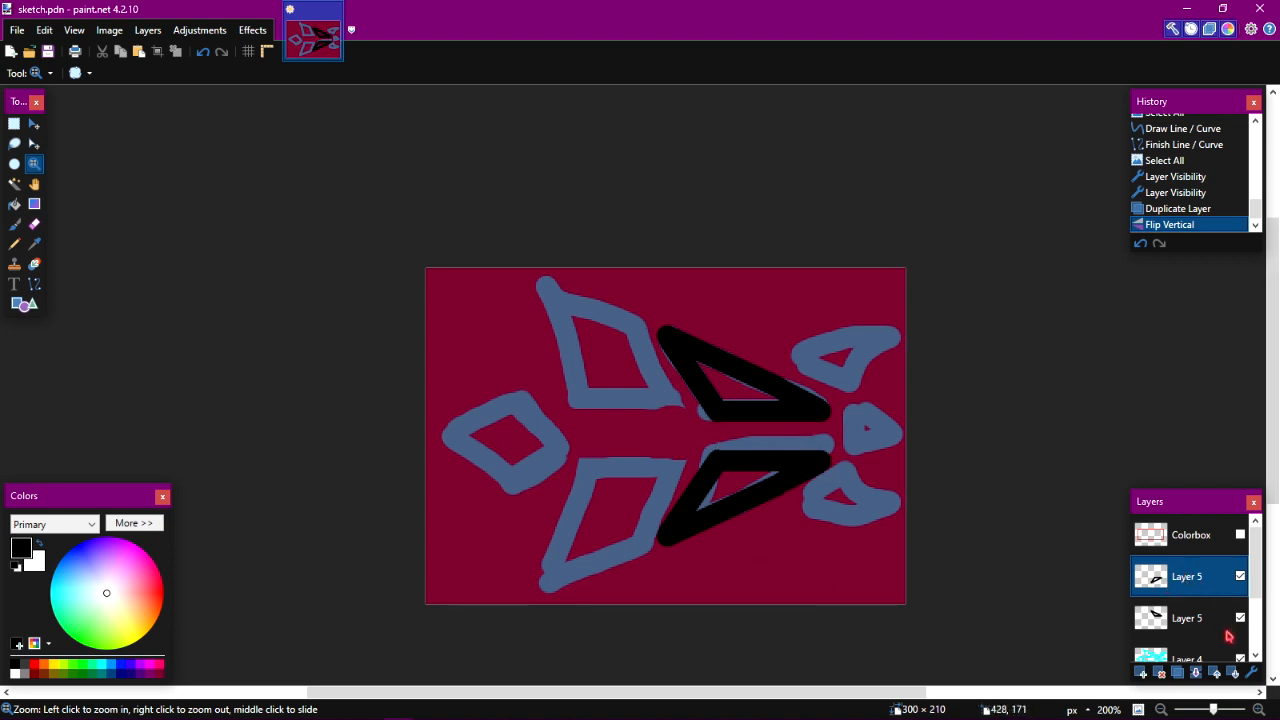
# Examine the two mirrored triangles with the Layer 4 sketch hidden, and show the sketch again.
pyautogui.scroll(-2, 1228, 636)
pyautogui.click(1240, 558)
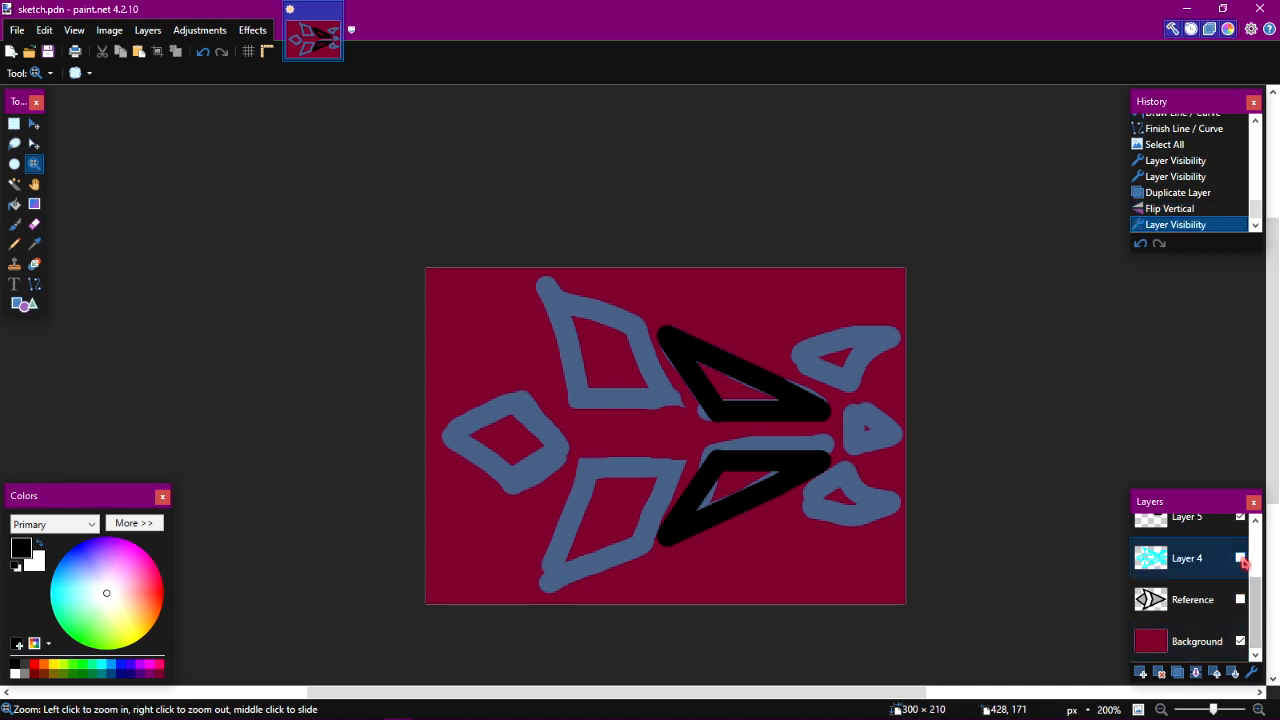
pyautogui.moveTo(816, 561); pyautogui.dragTo(652, 354)
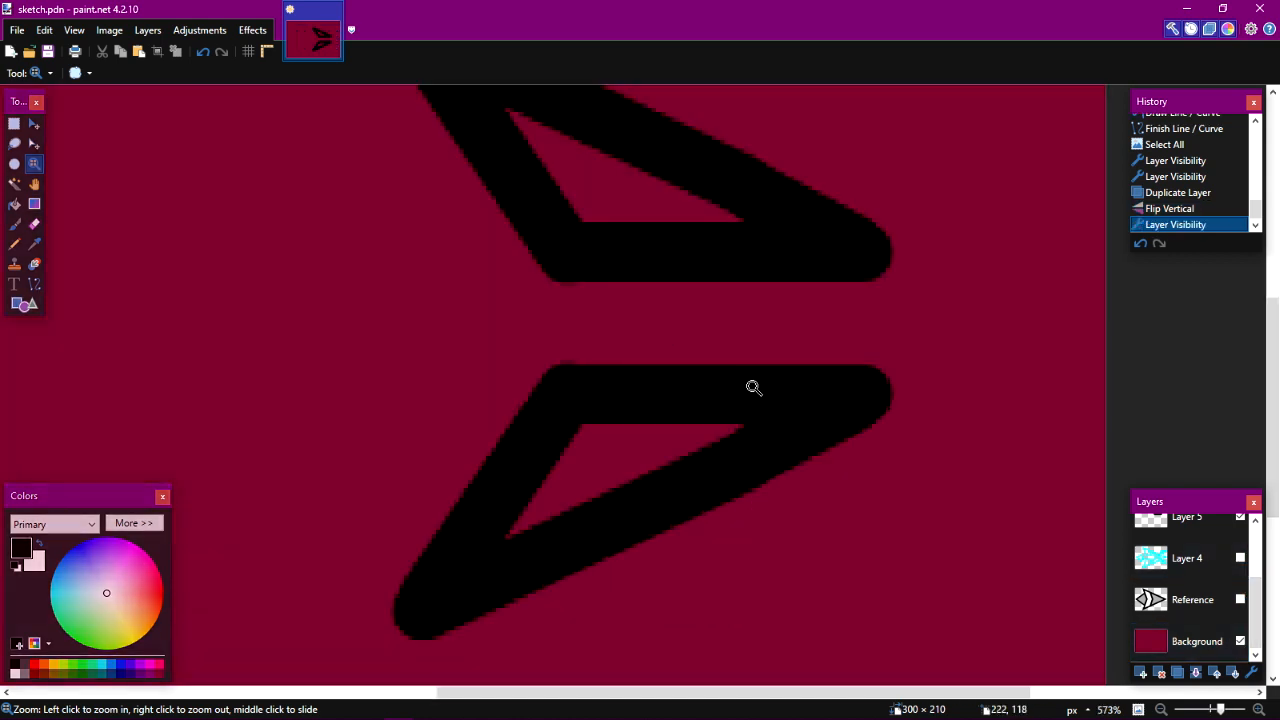
pyautogui.moveTo(753, 386); pyautogui.dragTo(746, 466)
pyautogui.scroll(-2, 745, 462)
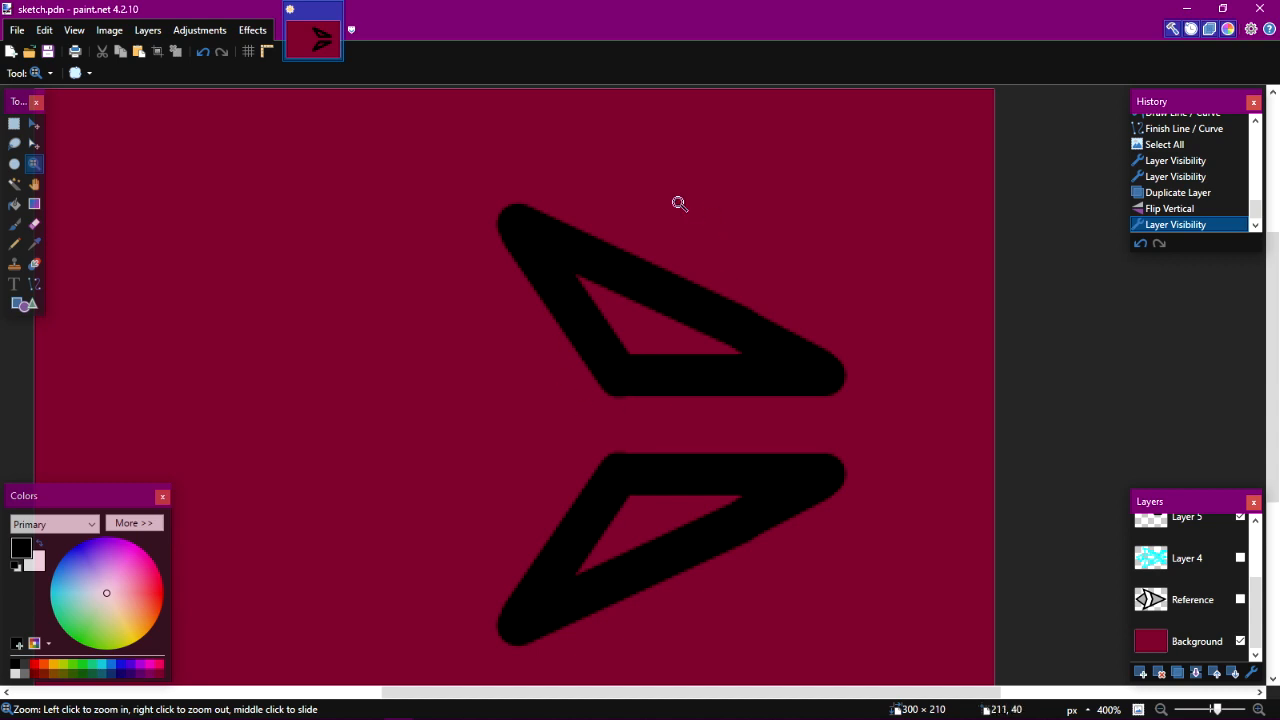
pyautogui.rightClick(814, 500)
pyautogui.rightClick(814, 500)
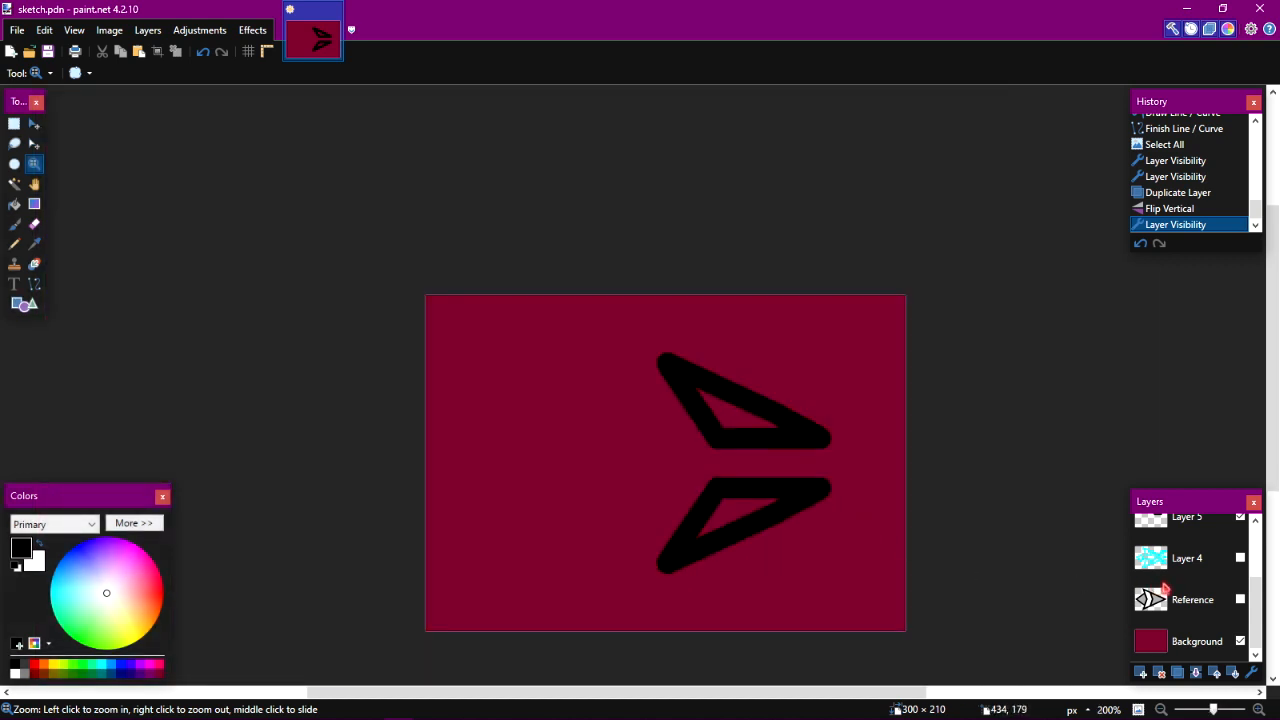
pyautogui.click(1240, 559)
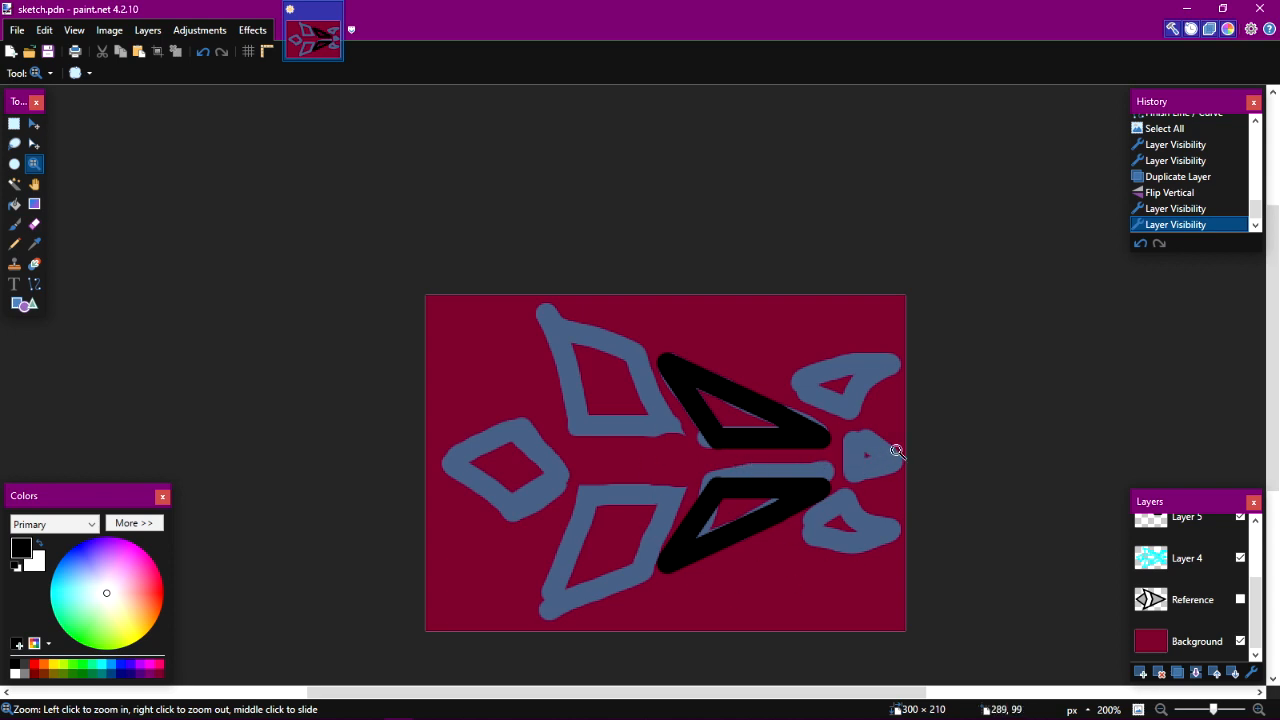
# Set the Line/Curve brush width to 12 for outlining the small triangle at the sketch's right end.
pyautogui.click(832, 517)
pyautogui.click(832, 517)
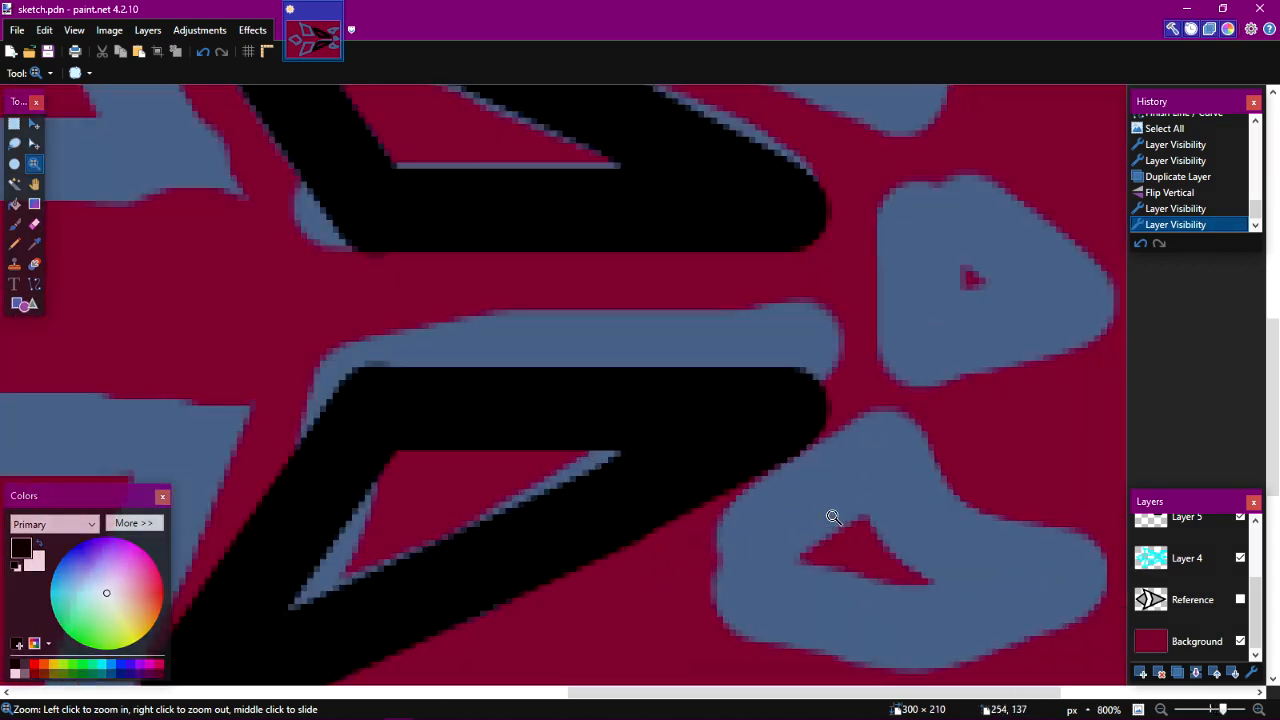
pyautogui.click(717, 457)
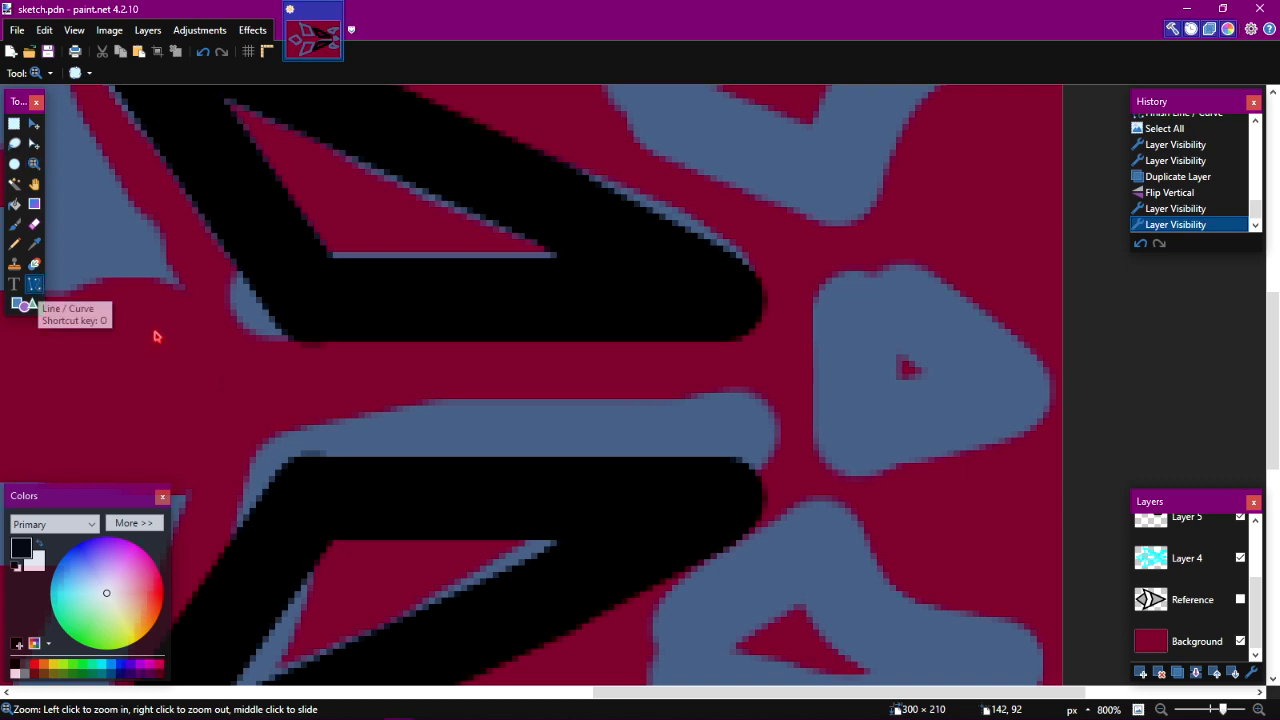
pyautogui.click(34, 284)
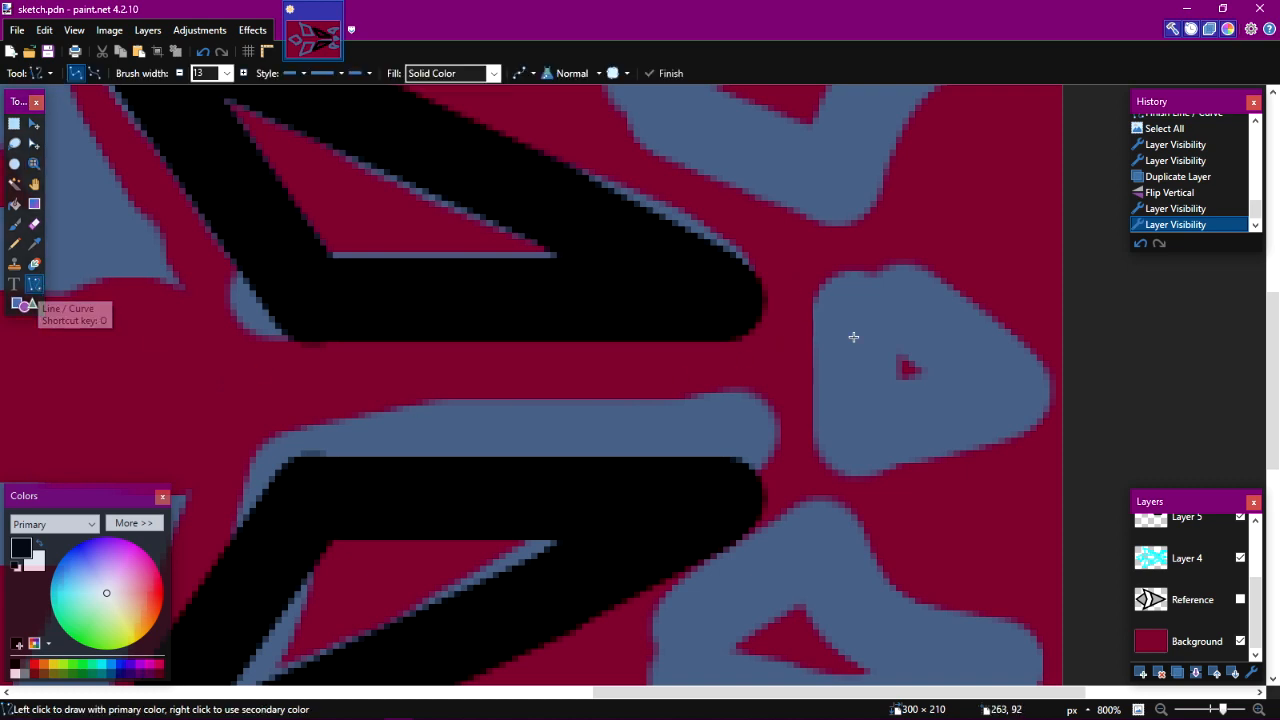
pyautogui.click(227, 73)
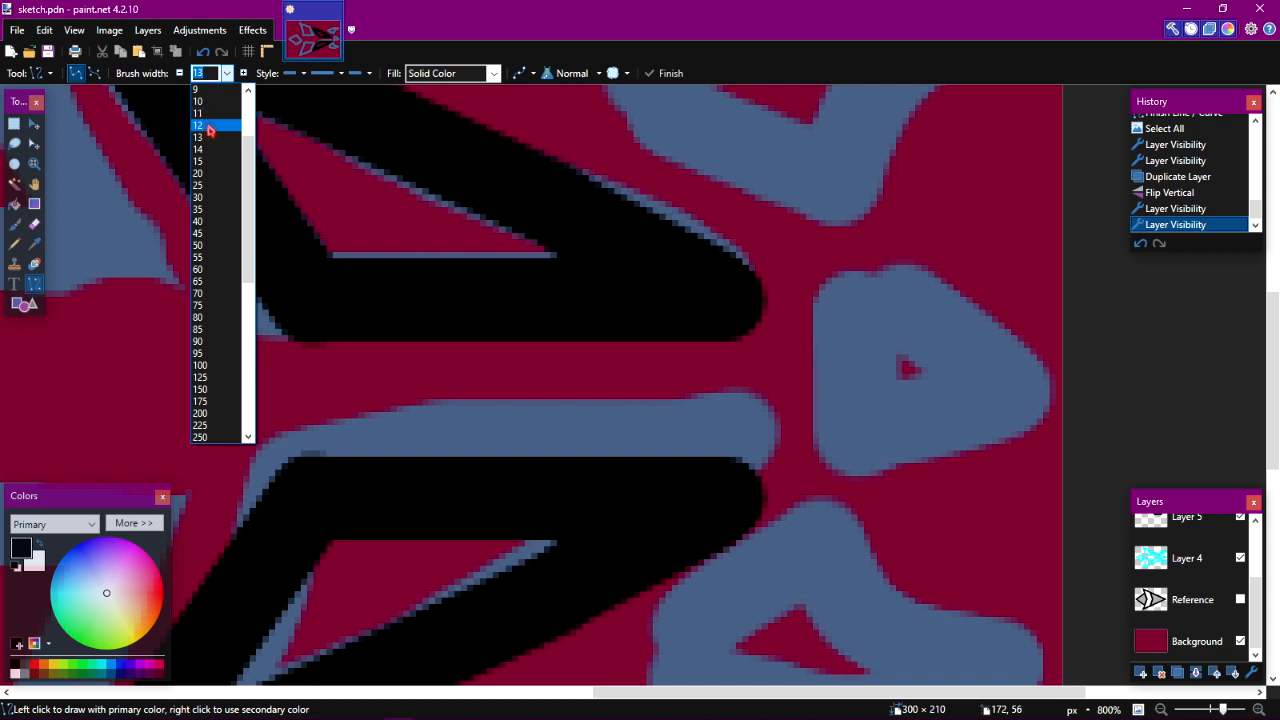
pyautogui.click(205, 125)
# Try to draw the upper and left edges of the small right-end triangle, and undo both lines.
pyautogui.moveTo(863, 297)
pyautogui.mouseDown()
pyautogui.moveTo(974, 343)
pyautogui.moveTo(1009, 384)
pyautogui.moveTo(1003, 408)
pyautogui.moveTo(1013, 395)
pyautogui.mouseUp()
pyautogui.hotkey('ctrl', 'a')
pyautogui.moveTo(841, 306); pyautogui.dragTo(841, 433)
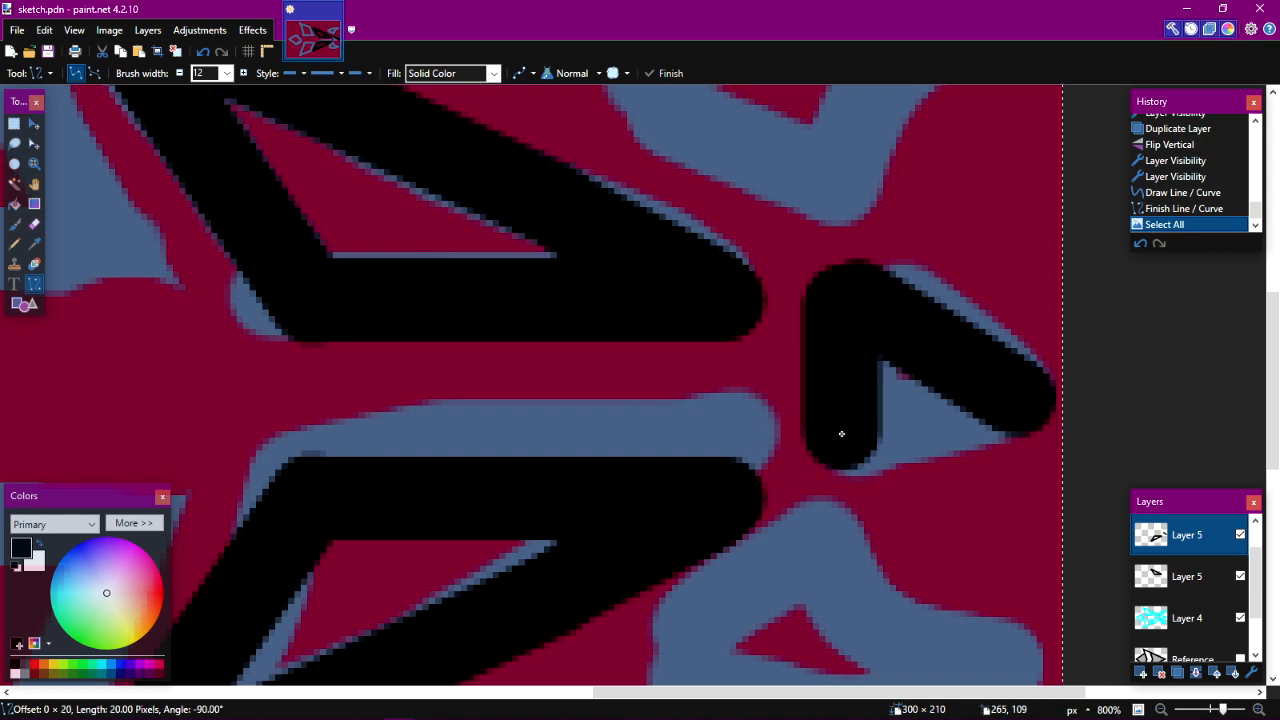
pyautogui.hotkey('ctrl', 'z')
pyautogui.hotkey('ctrl', 'z')
pyautogui.hotkey('ctrl', 'z')
pyautogui.hotkey('ctrl', 'z')
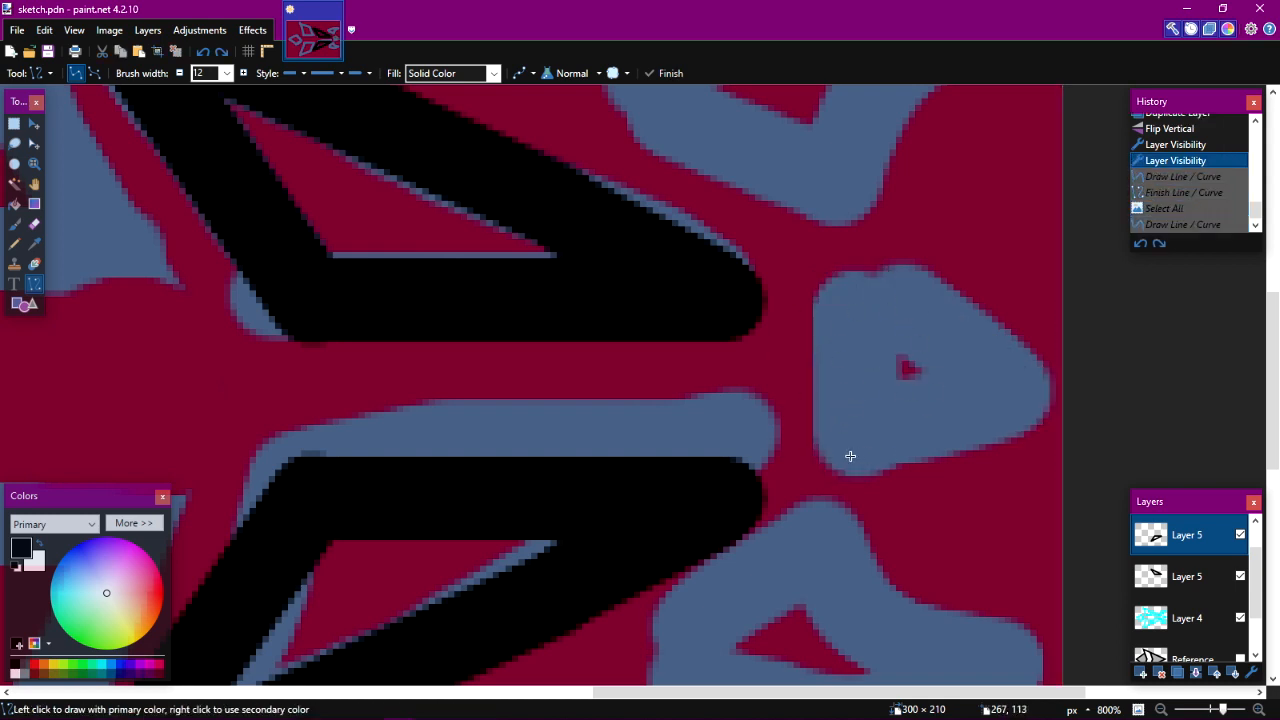
# Draw the small triangle's lower edge and its vertical left edge about 19 px long.
pyautogui.moveTo(856, 435)
pyautogui.mouseDown()
pyautogui.moveTo(1006, 403)
pyautogui.moveTo(1021, 394)
pyautogui.moveTo(1014, 371)
pyautogui.moveTo(1022, 380)
pyautogui.mouseUp()
pyautogui.press('Return')
pyautogui.hotkey('ctrl', 'a')
pyautogui.moveTo(846, 418); pyautogui.dragTo(860, 297)
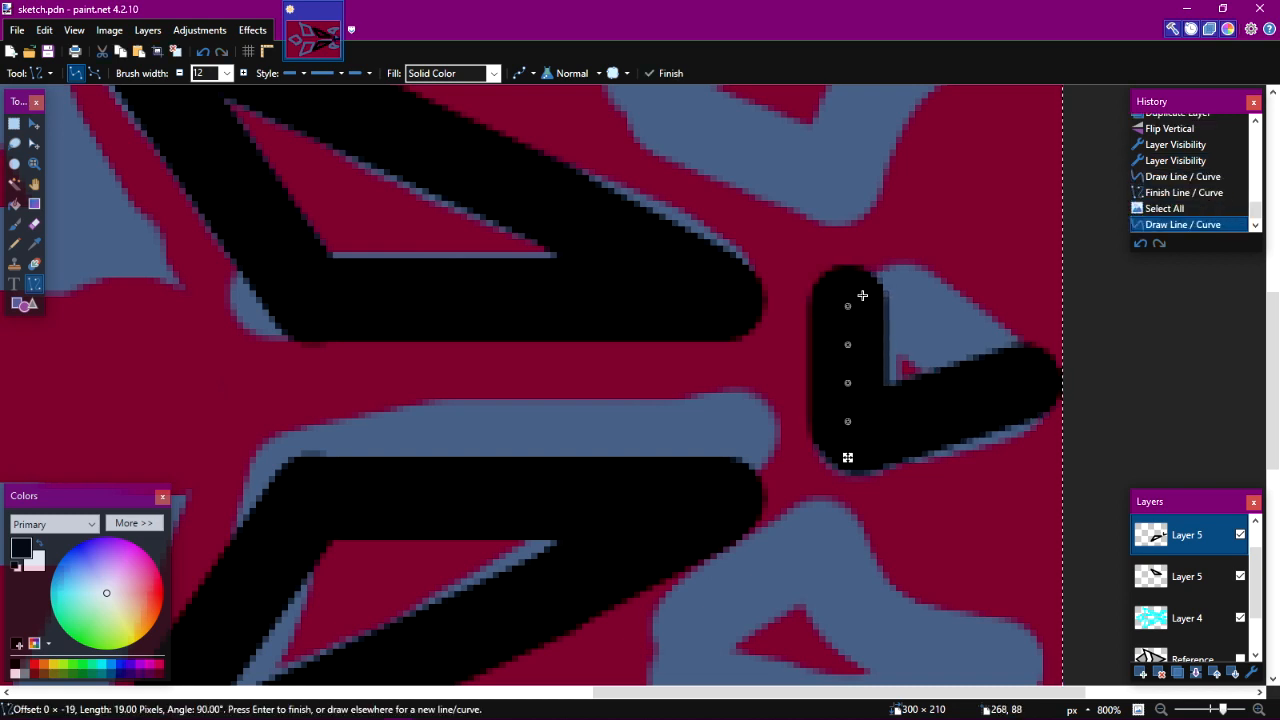
pyautogui.press('Return')
pyautogui.hotkey('ctrl', 'a')
# Try to close the small triangle with an upper edge about 28 px long, and undo it.
pyautogui.moveTo(933, 325); pyautogui.dragTo(1019, 365)
pyautogui.moveTo(829, 436); pyautogui.dragTo(809, 310)
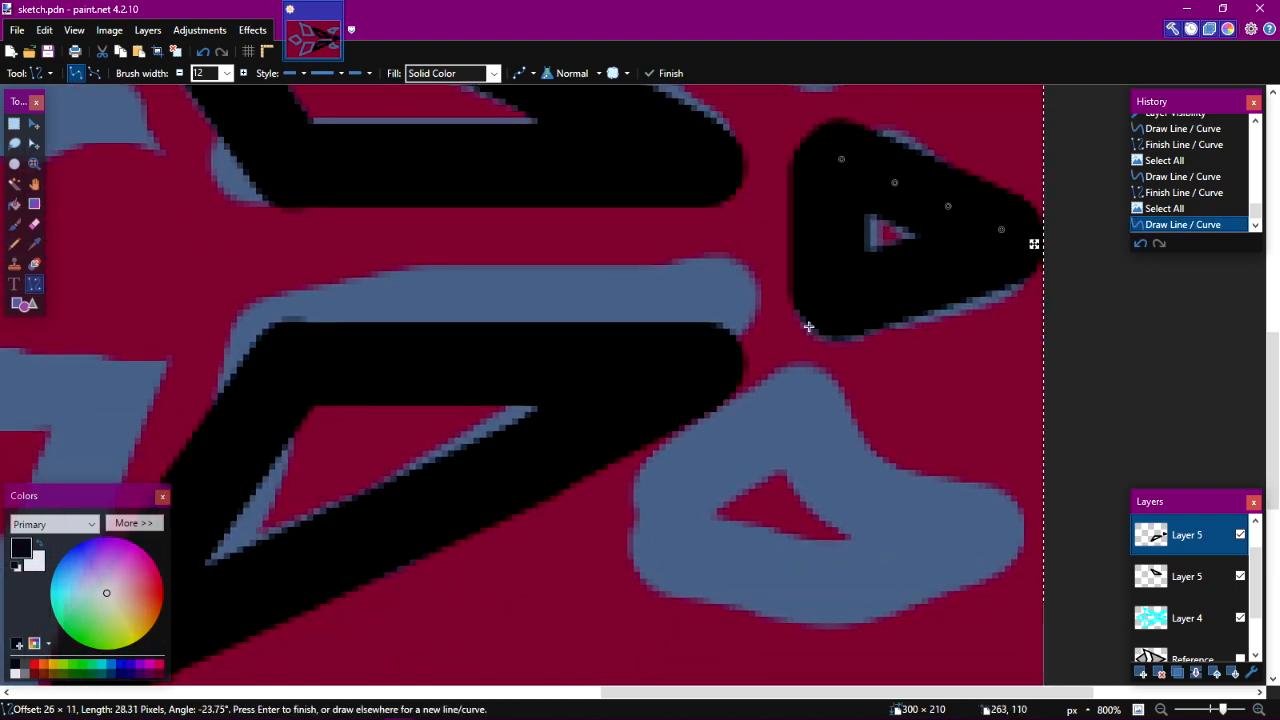
pyautogui.hotkey('ctrl', 'z')
pyautogui.hotkey('ctrl', 'z')
pyautogui.hotkey('ctrl', 'z')
pyautogui.hotkey('ctrl', 'z')
pyautogui.hotkey('ctrl', 'z')
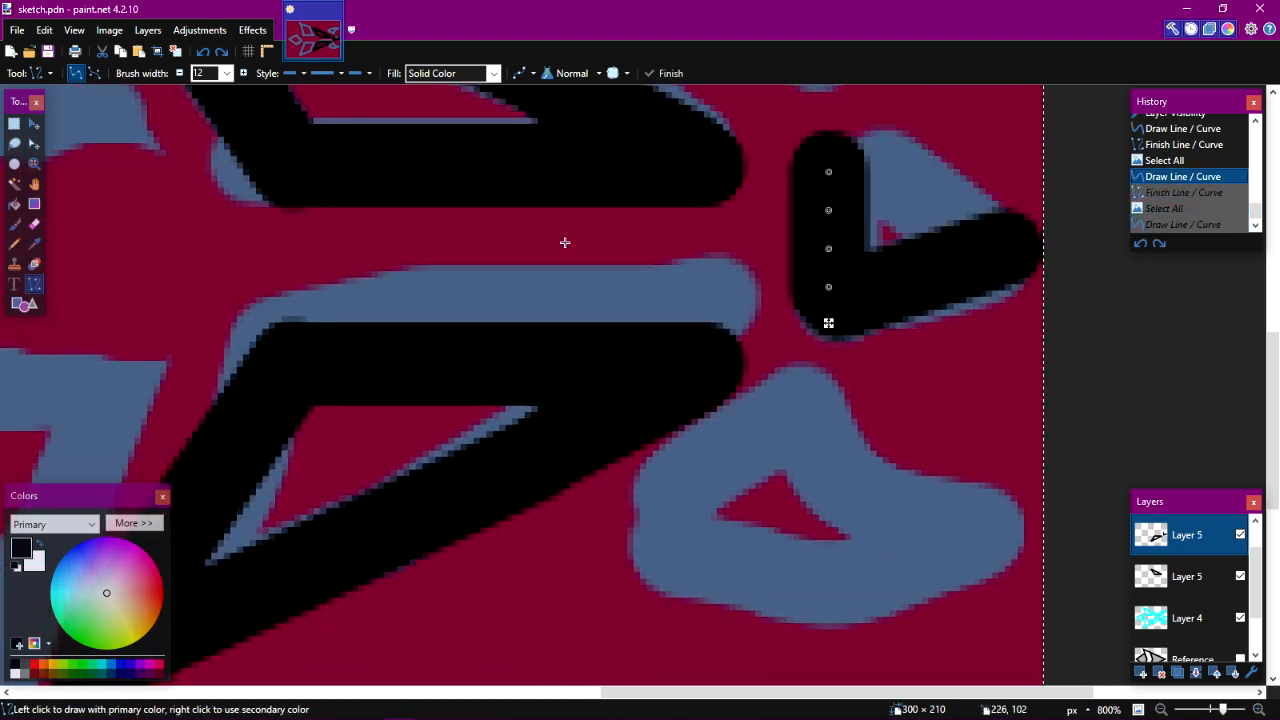
# Undo the small right-end triangle's remaining lines and set the Line/Curve brush width to 11.
pyautogui.hotkey('ctrl', 'z')
pyautogui.hotkey('ctrl', 'z')
pyautogui.hotkey('ctrl', 'z')
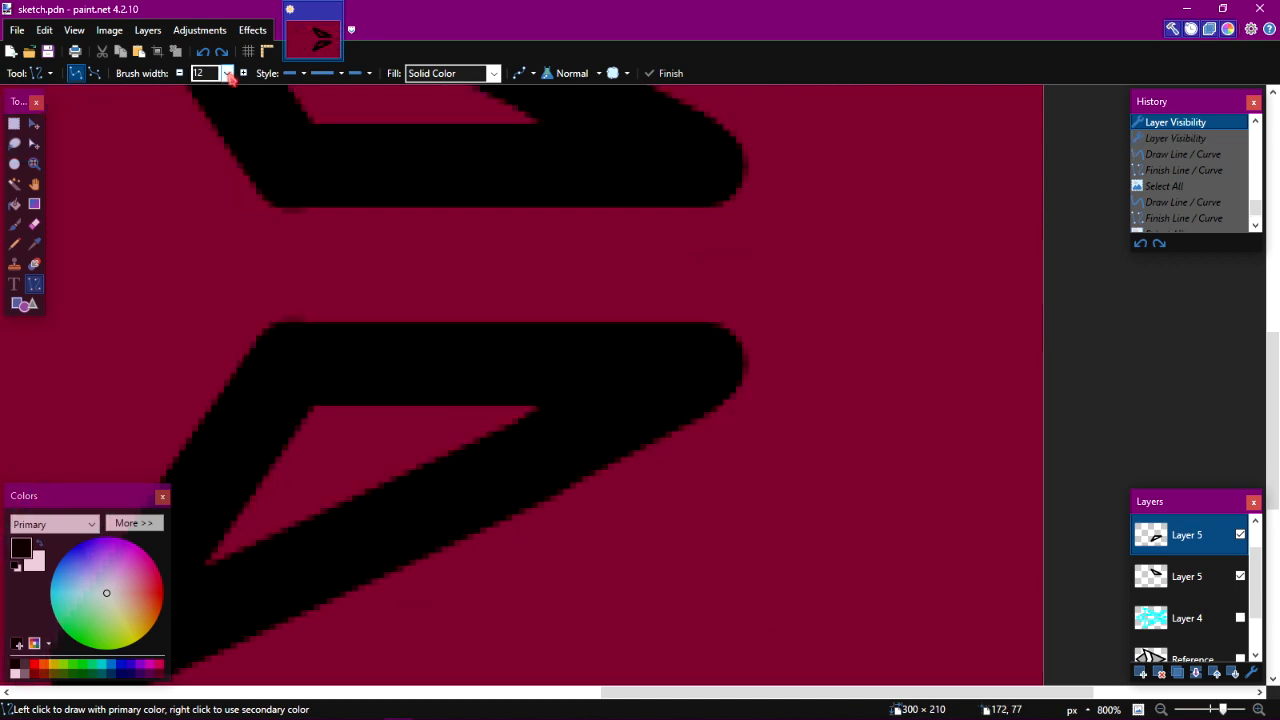
pyautogui.hotkey('ctrl', 'y')
pyautogui.click(227, 73)
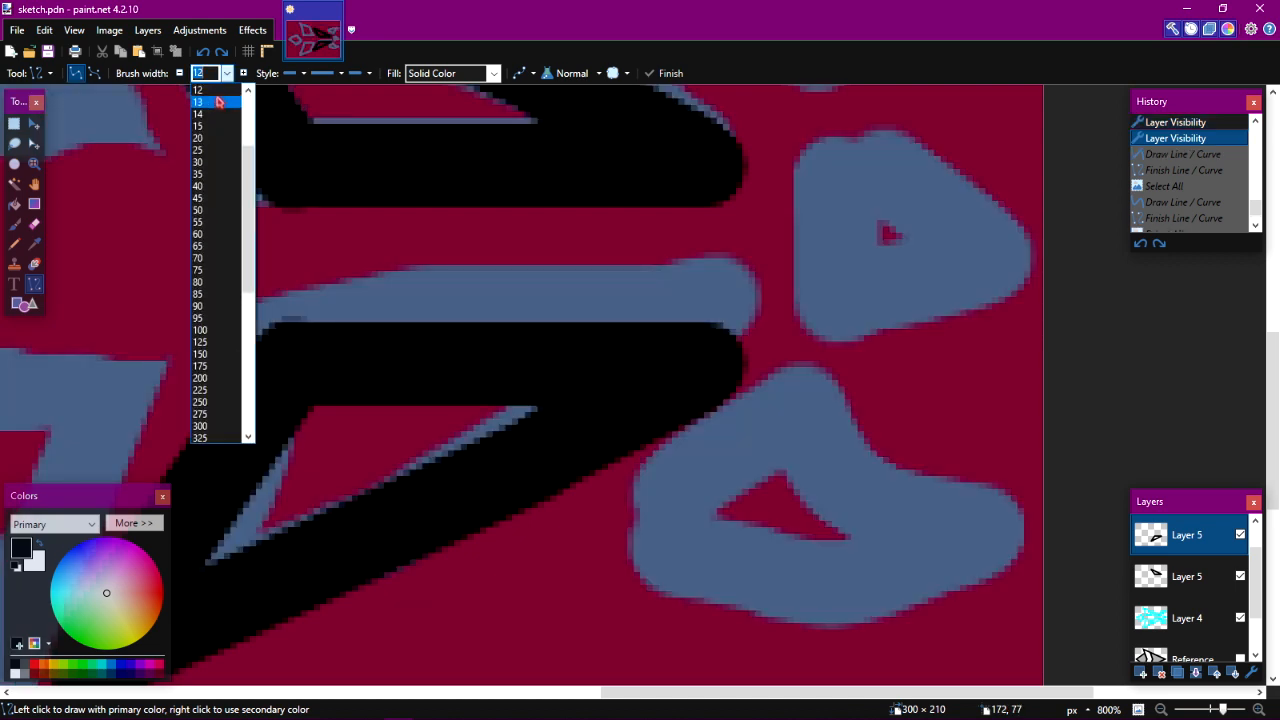
pyautogui.click(208, 90)
# Try to draw the small triangle's lower edge, about 31 px long, and its upper edge, and undo both.
pyautogui.moveTo(823, 321)
pyautogui.mouseDown()
pyautogui.moveTo(1000, 260)
pyautogui.moveTo(982, 244)
pyautogui.mouseUp()
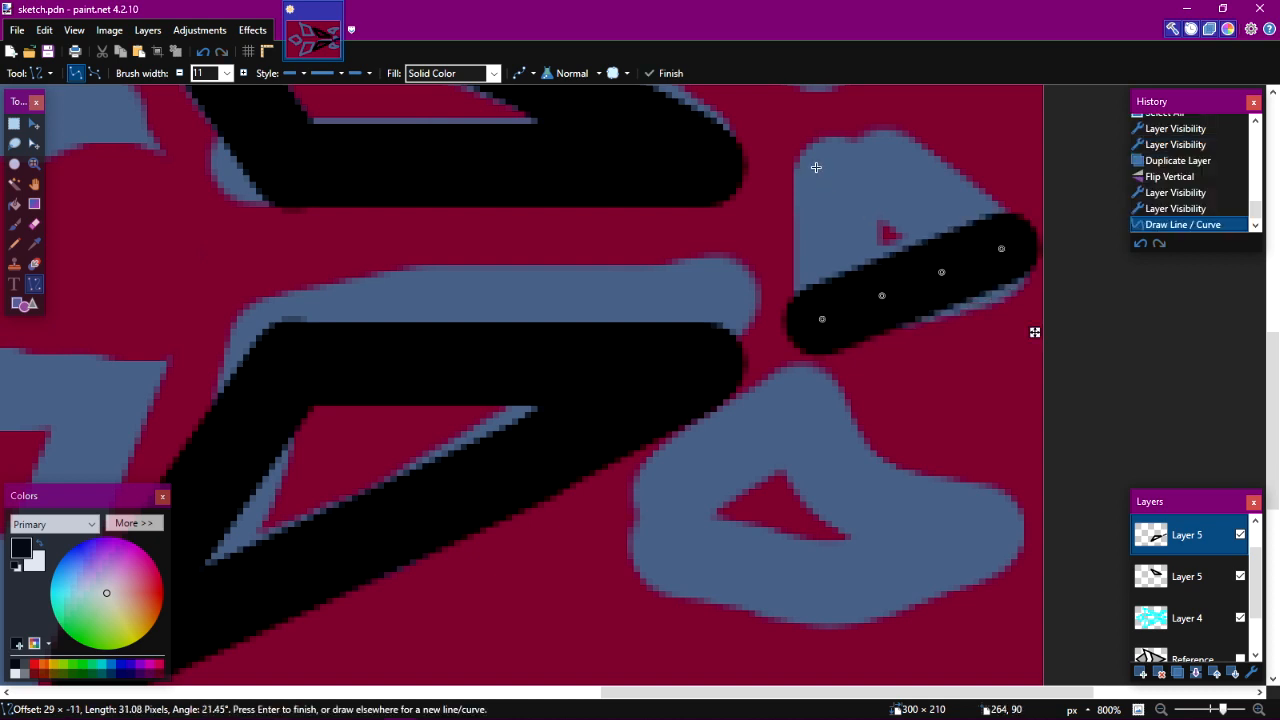
pyautogui.hotkey('ctrl', 'a')
pyautogui.moveTo(814, 166)
pyautogui.mouseDown()
pyautogui.moveTo(911, 206)
pyautogui.moveTo(973, 212)
pyautogui.mouseUp()
pyautogui.hotkey('ctrl', 'z')
pyautogui.hotkey('ctrl', 'z')
pyautogui.hotkey('ctrl', 'z')
pyautogui.hotkey('ctrl', 'z')
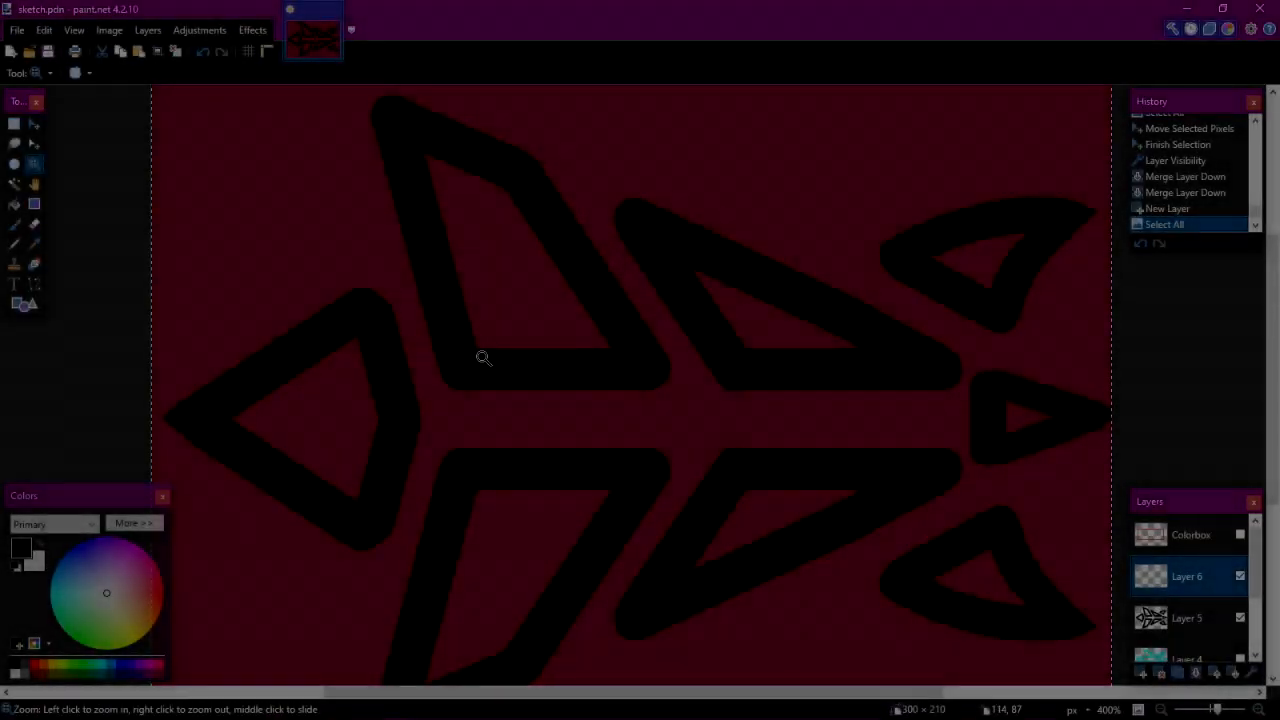
# Examine the finished black outlines of the icon, including the rounded tip of the upper front wing.
pyautogui.moveTo(482, 357); pyautogui.dragTo(446, 251)
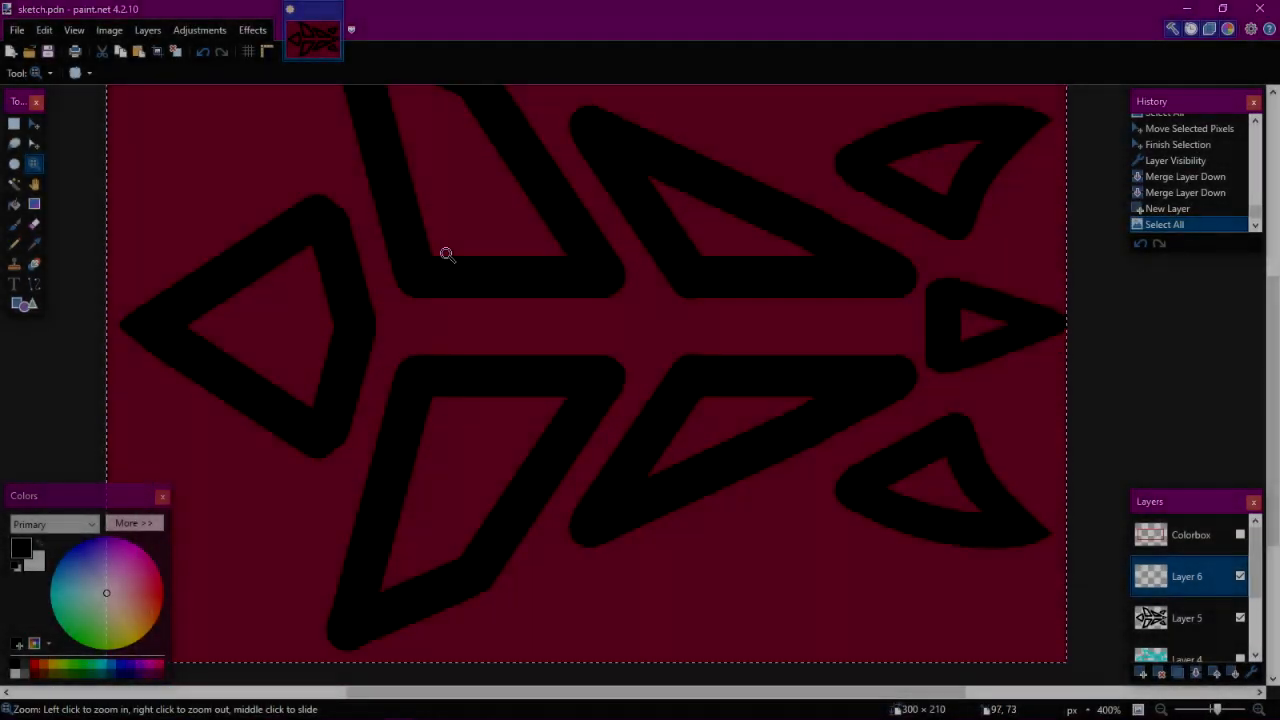
pyautogui.scroll(-2, 480, 294)
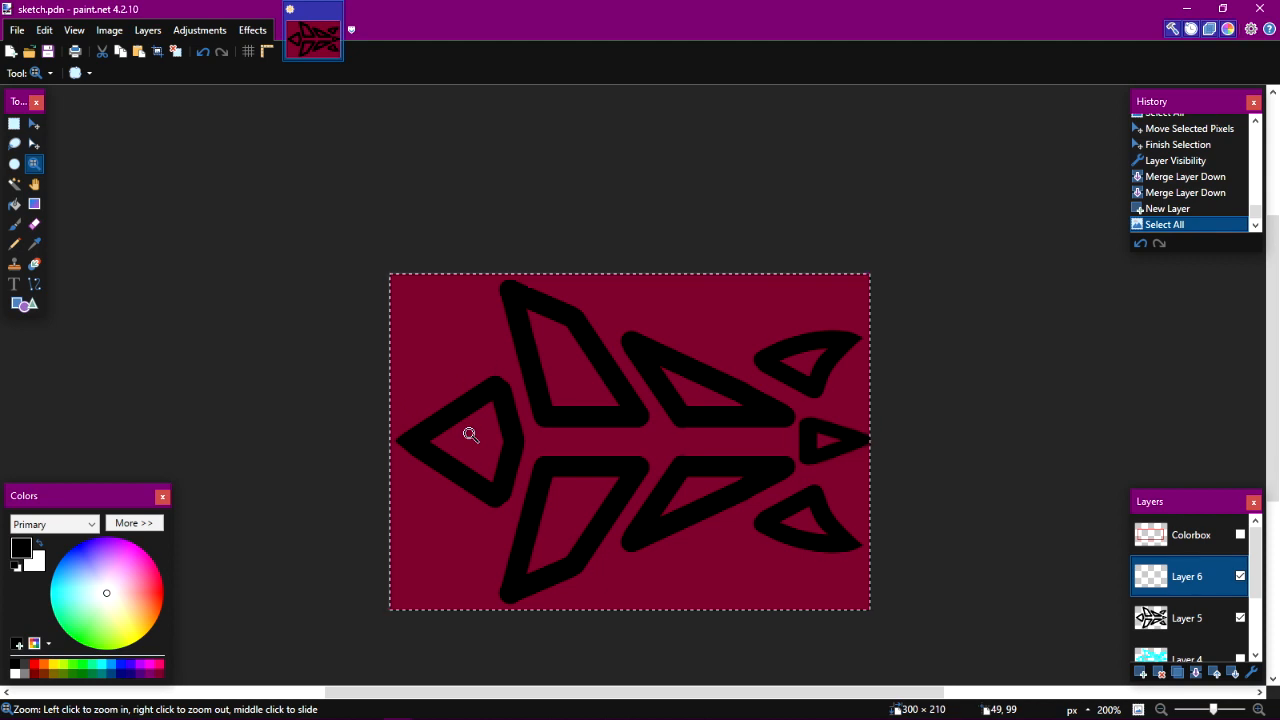
pyautogui.moveTo(577, 334); pyautogui.dragTo(449, 241)
pyautogui.rightClick(548, 329)
pyautogui.rightClick(551, 329)
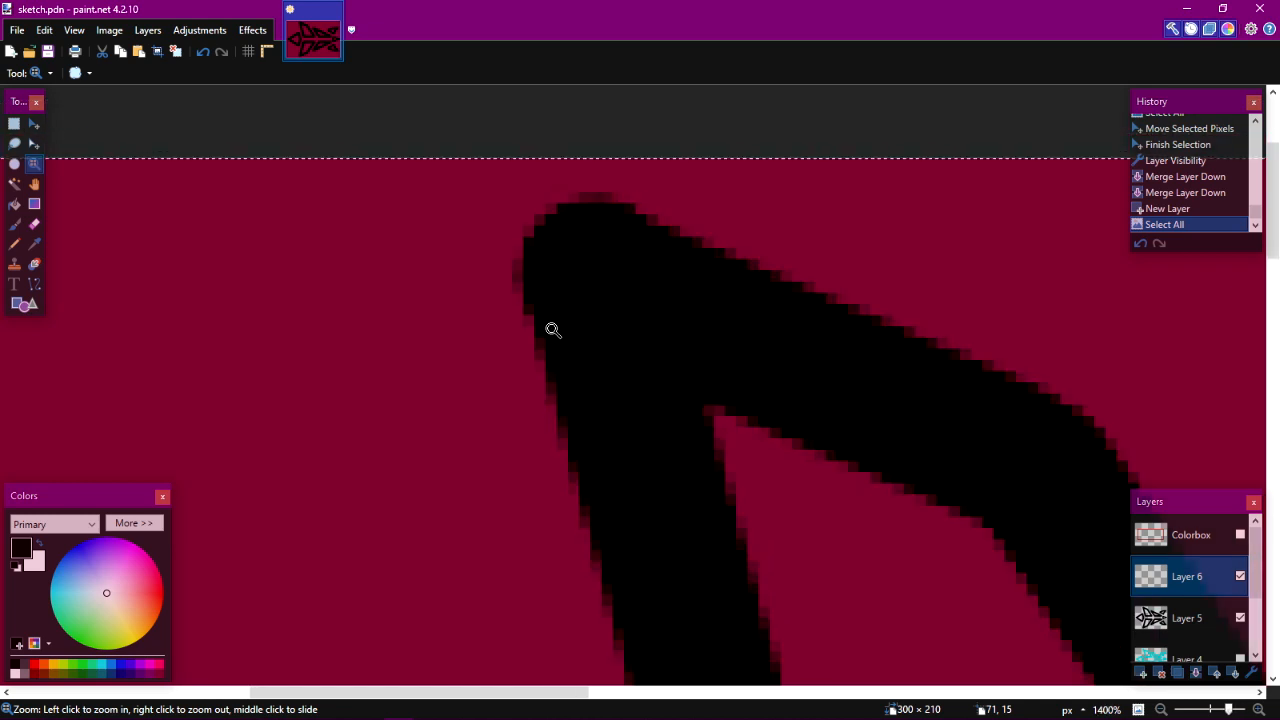
pyautogui.rightClick(551, 329)
pyautogui.rightClick(551, 329)
pyautogui.rightClick(551, 330)
pyautogui.rightClick(560, 340)
pyautogui.rightClick(557, 316)
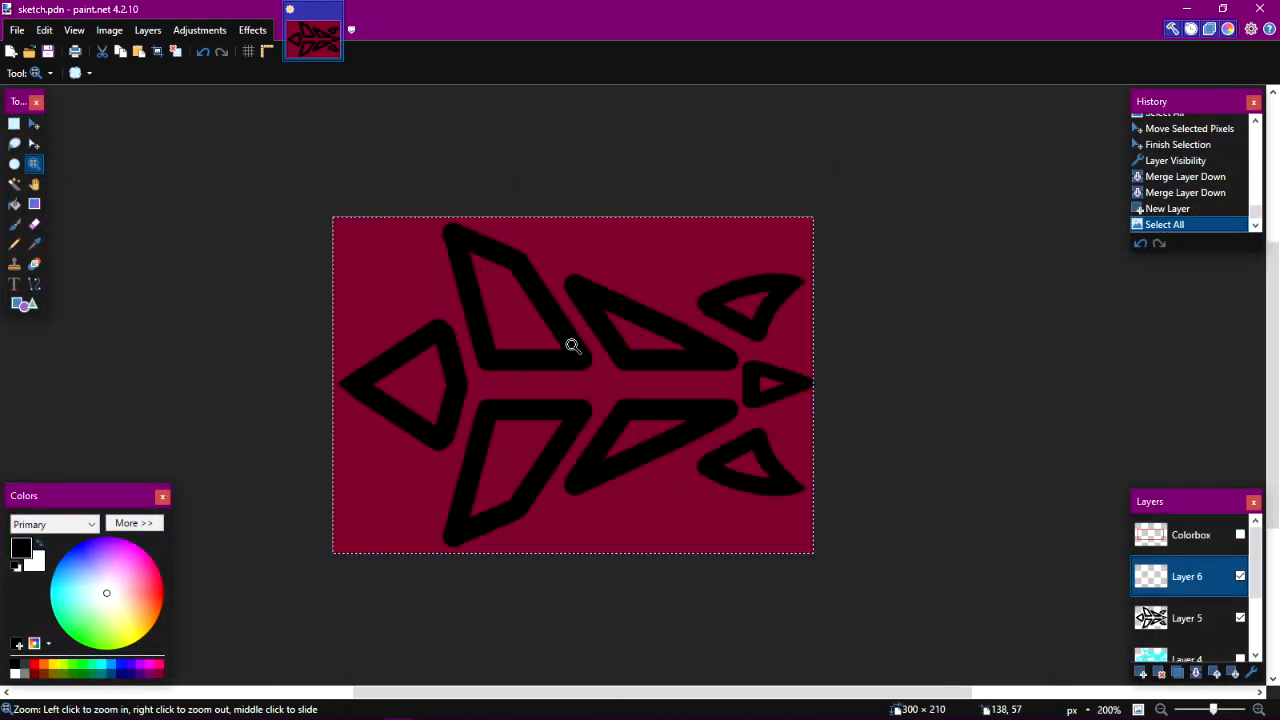
# Examine the upper corner of the nose piece and its gap to the front wing.
pyautogui.moveTo(601, 447); pyautogui.dragTo(594, 366)
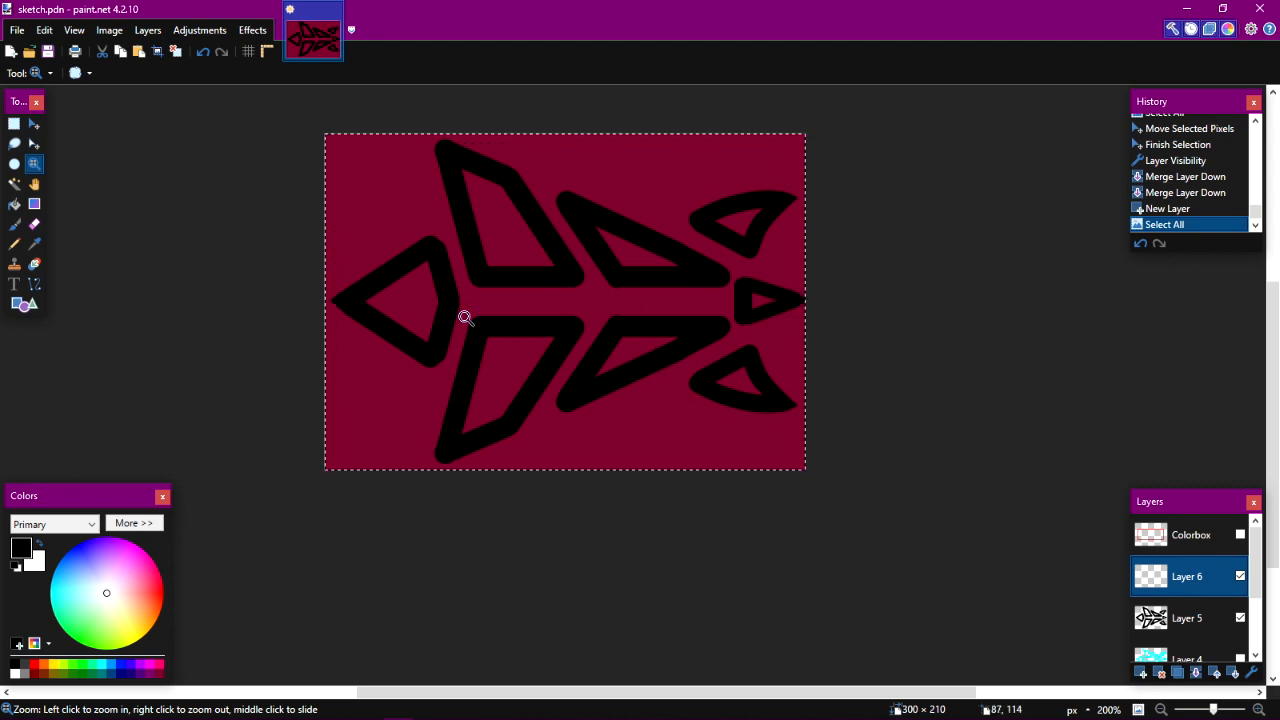
pyautogui.moveTo(402, 223); pyautogui.dragTo(400, 221)
pyautogui.rightClick(580, 326)
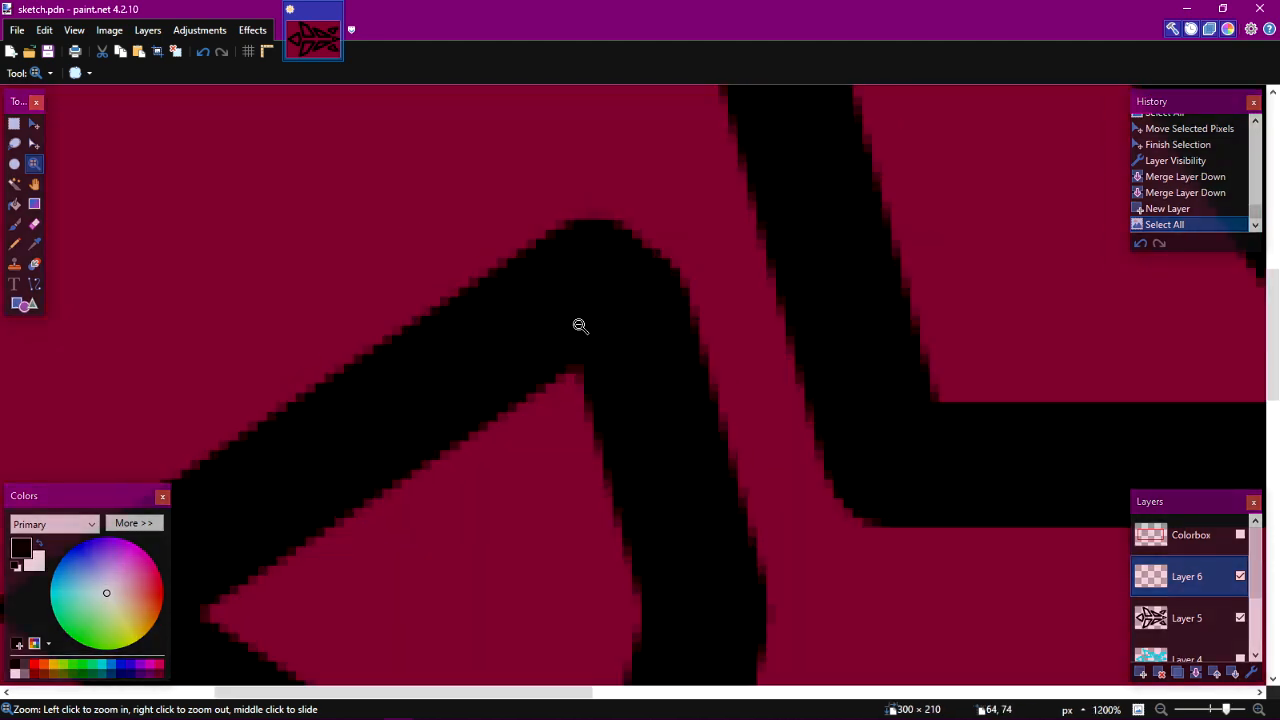
pyautogui.rightClick(580, 326)
pyautogui.rightClick(580, 326)
pyautogui.rightClick(580, 326)
pyautogui.rightClick(580, 326)
pyautogui.rightClick(582, 327)
pyautogui.rightClick(584, 328)
pyautogui.rightClick(616, 354)
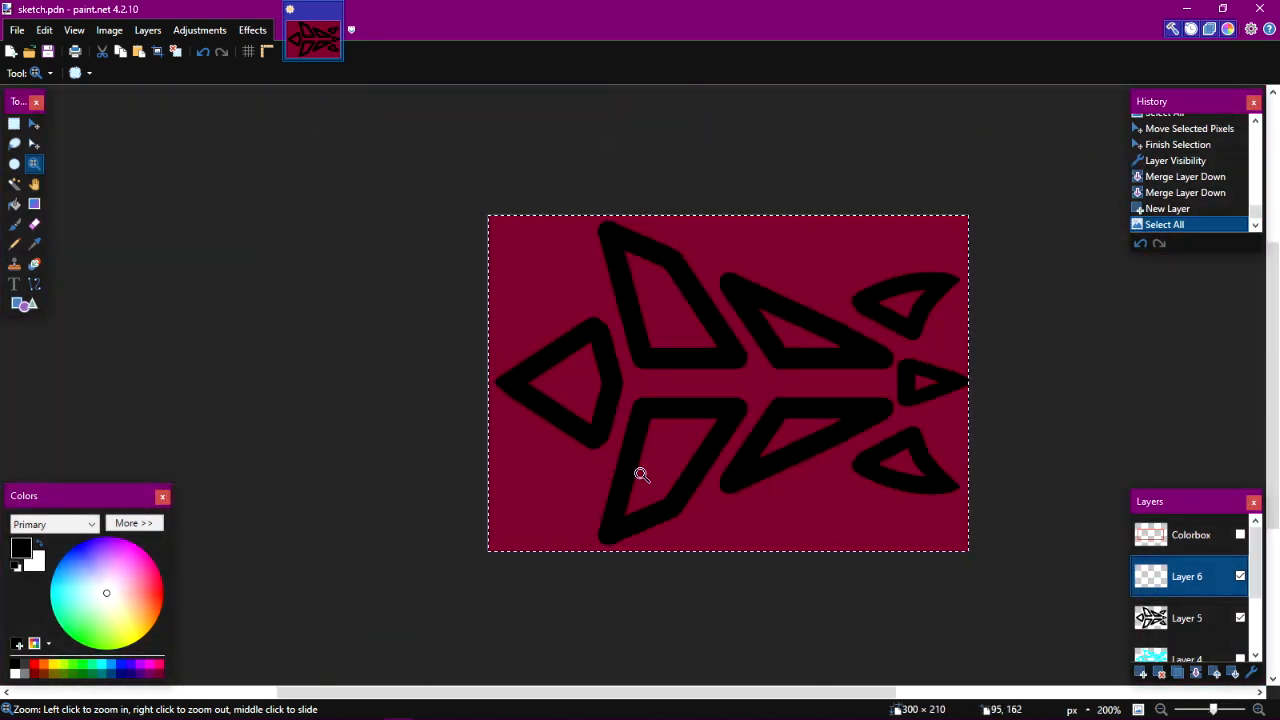
# Ready the Eraser at the rounded lower corner of the nose piece.
pyautogui.middleClick(627, 433)
pyautogui.moveTo(596, 466); pyautogui.dragTo(563, 406)
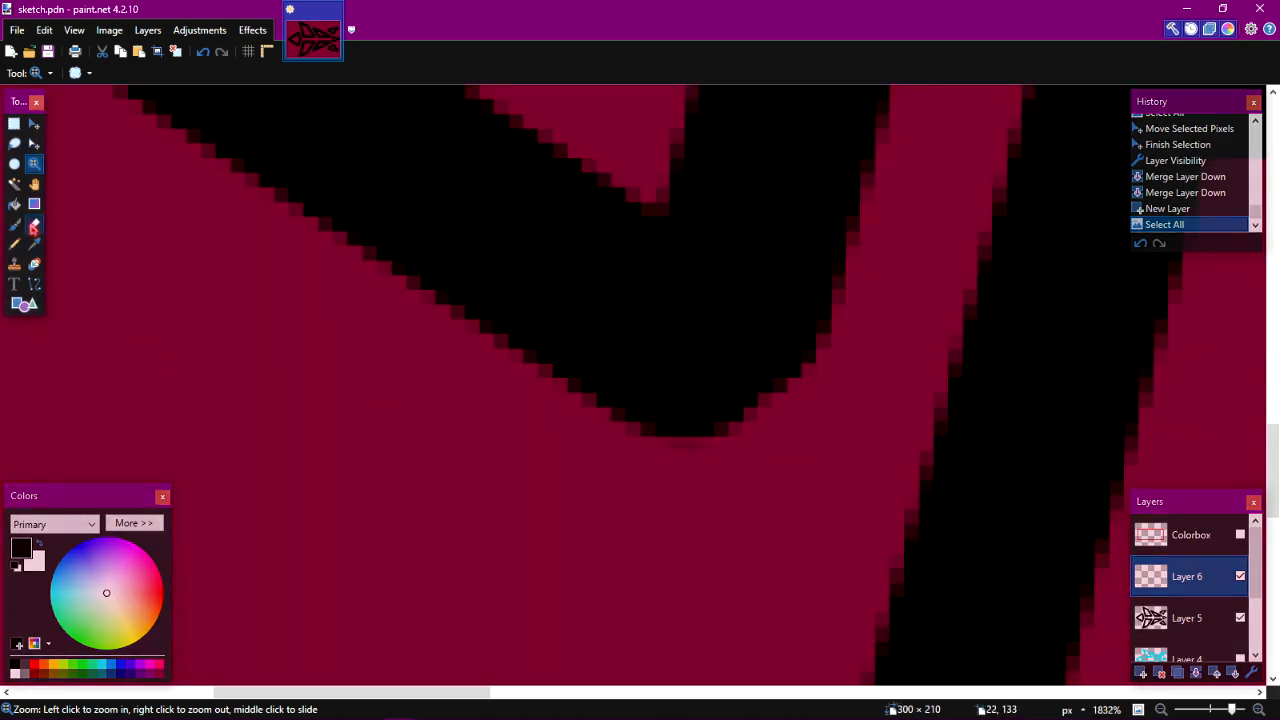
pyautogui.press('e')
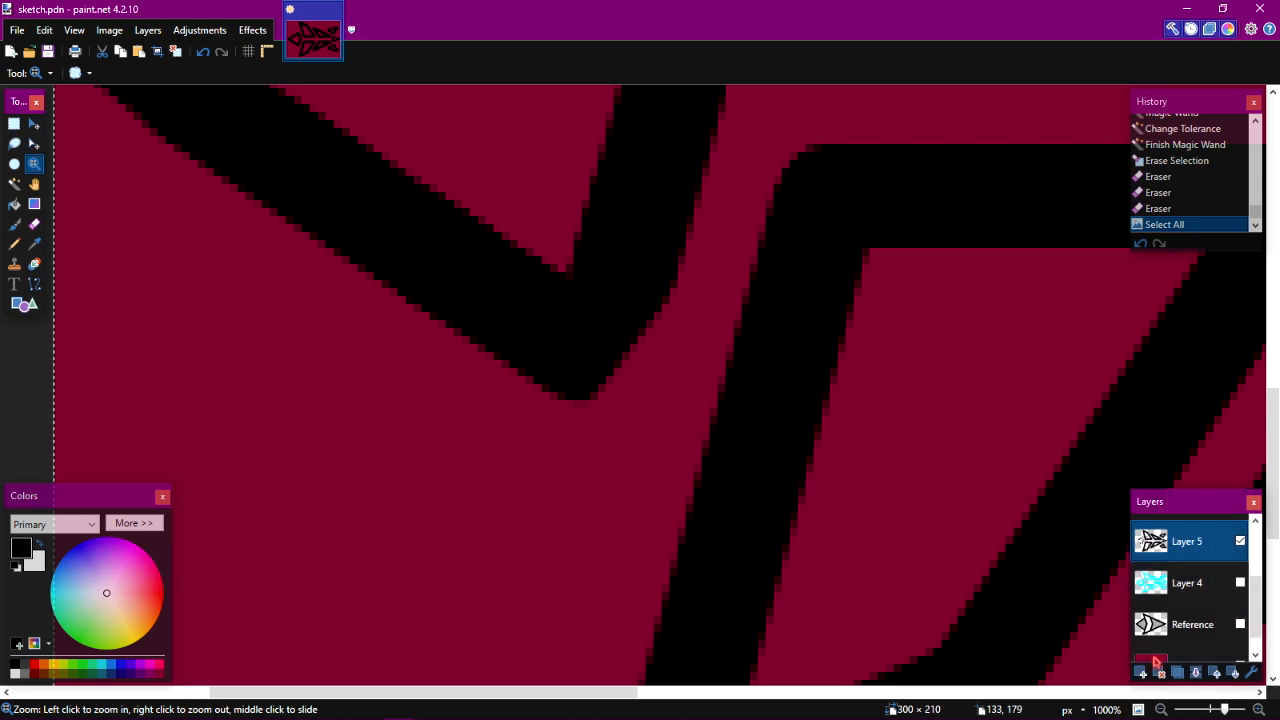
# Merge both Layer 6 layers down into Layer 5 and select the whole canvas.
pyautogui.scroll(2, 1189, 600)
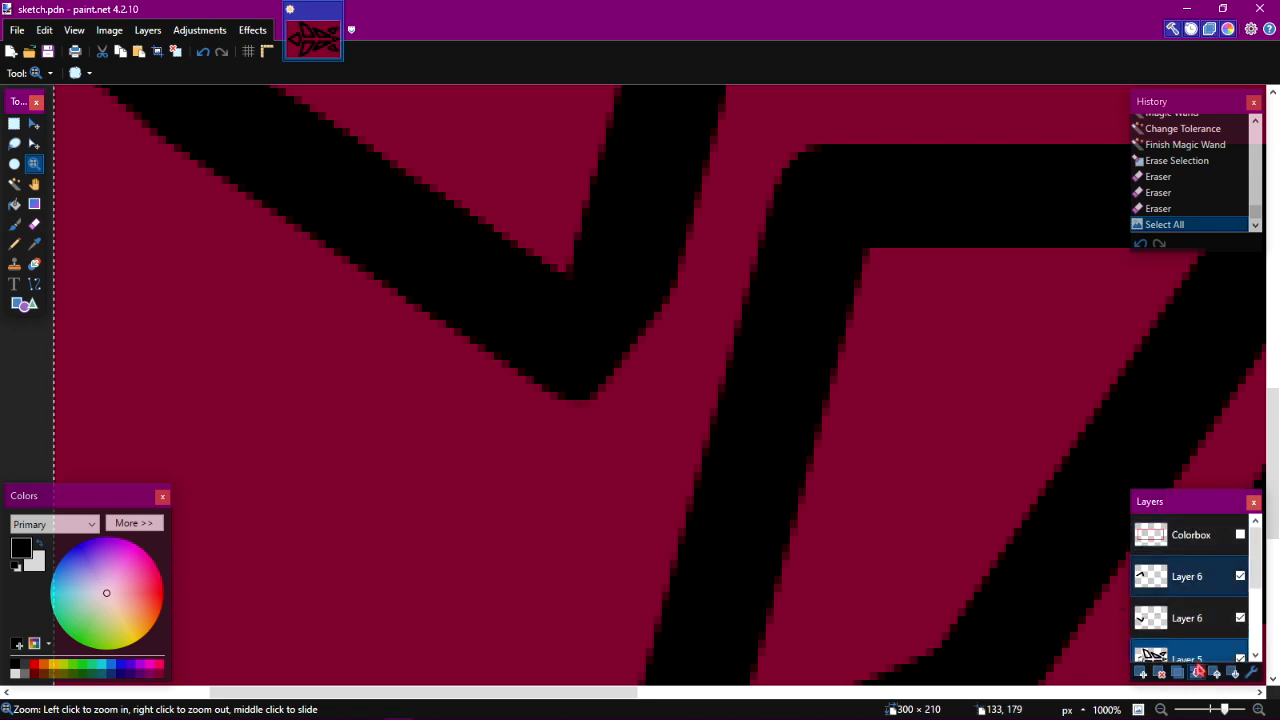
pyautogui.click(1198, 671)
pyautogui.click(1198, 671)
pyautogui.hotkey('ctrl', 'a')
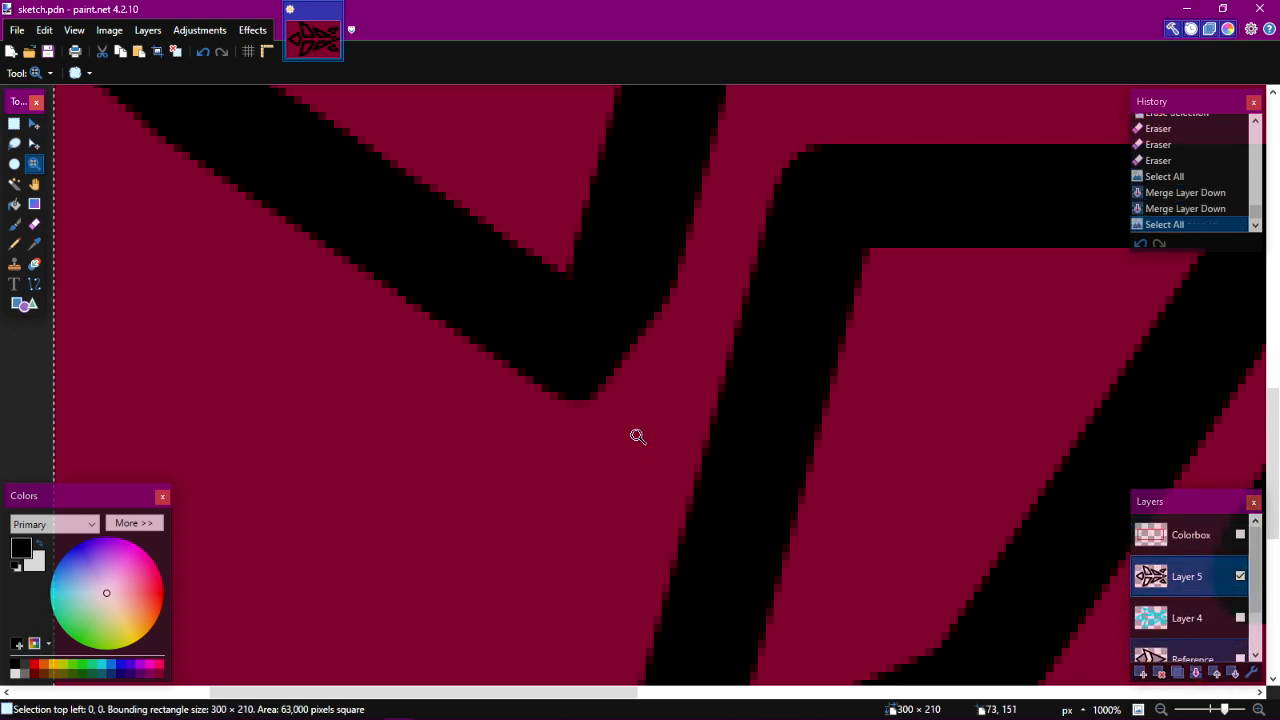
pyautogui.scroll(-7, 638, 436)
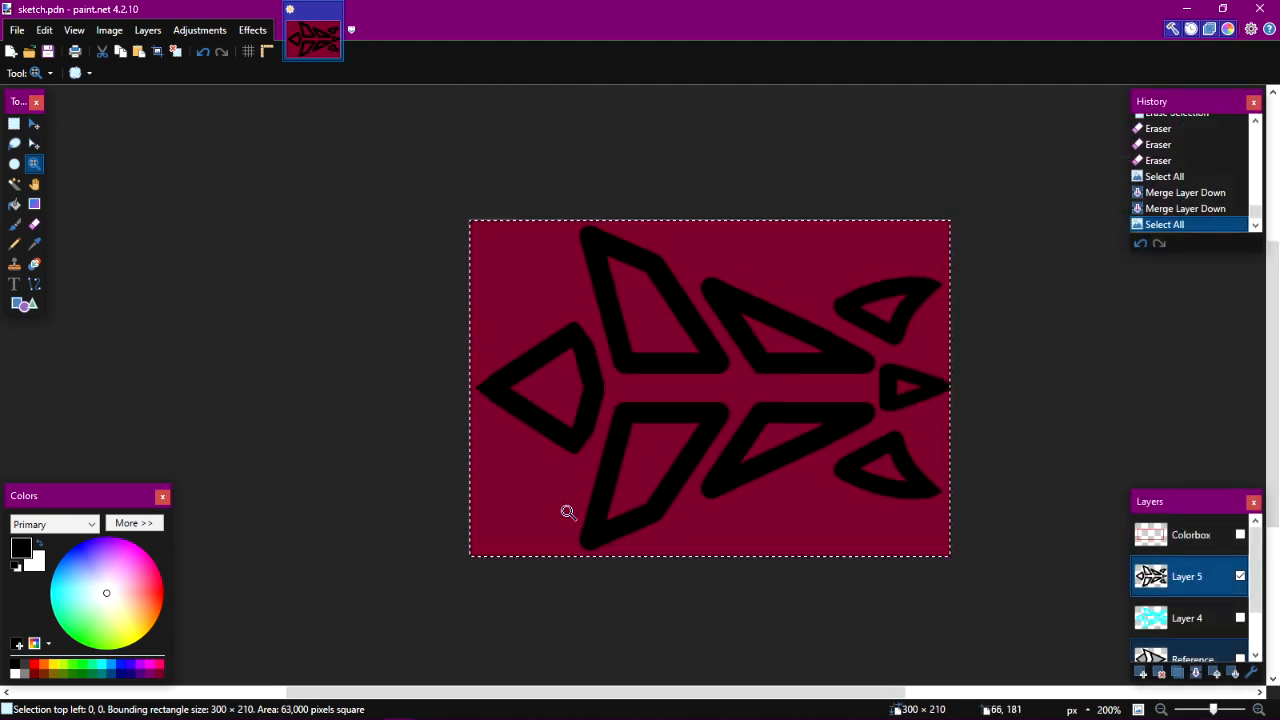
pyautogui.moveTo(711, 591); pyautogui.dragTo(589, 551)
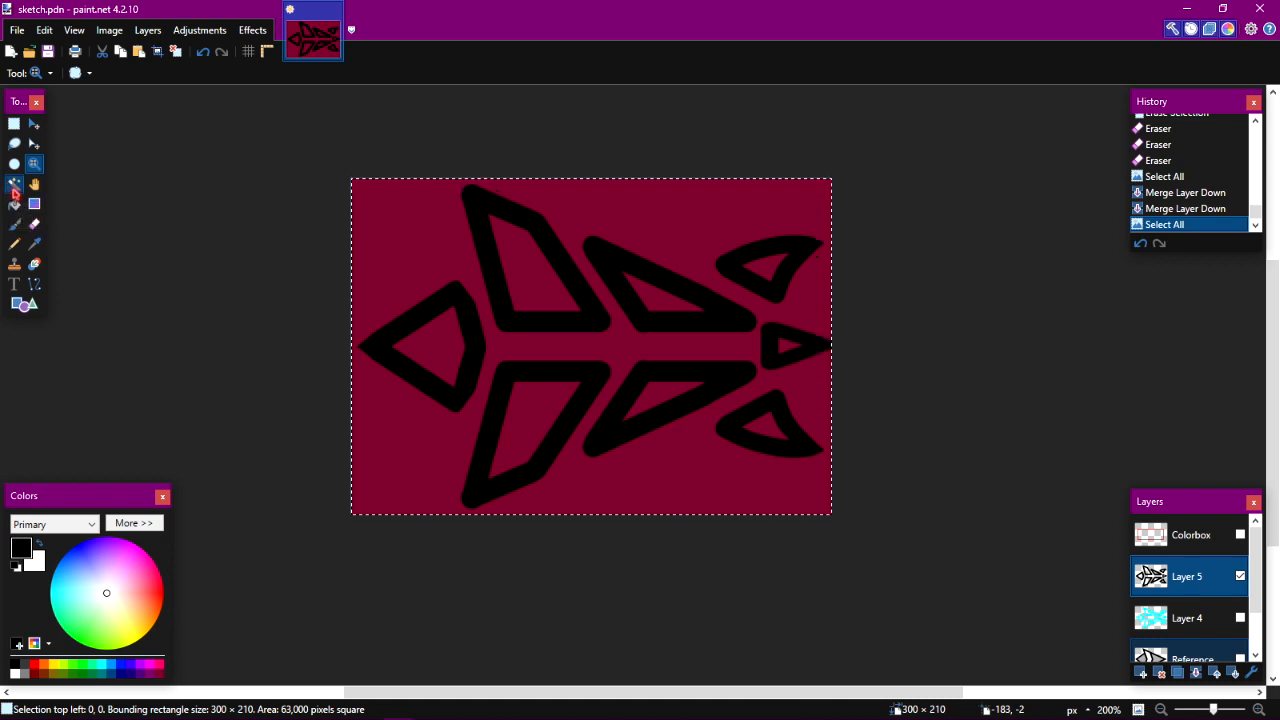
# Try to select the empty area between the rear wings with the Magic Wand at 88% tolerance.
pyautogui.click(14, 187)
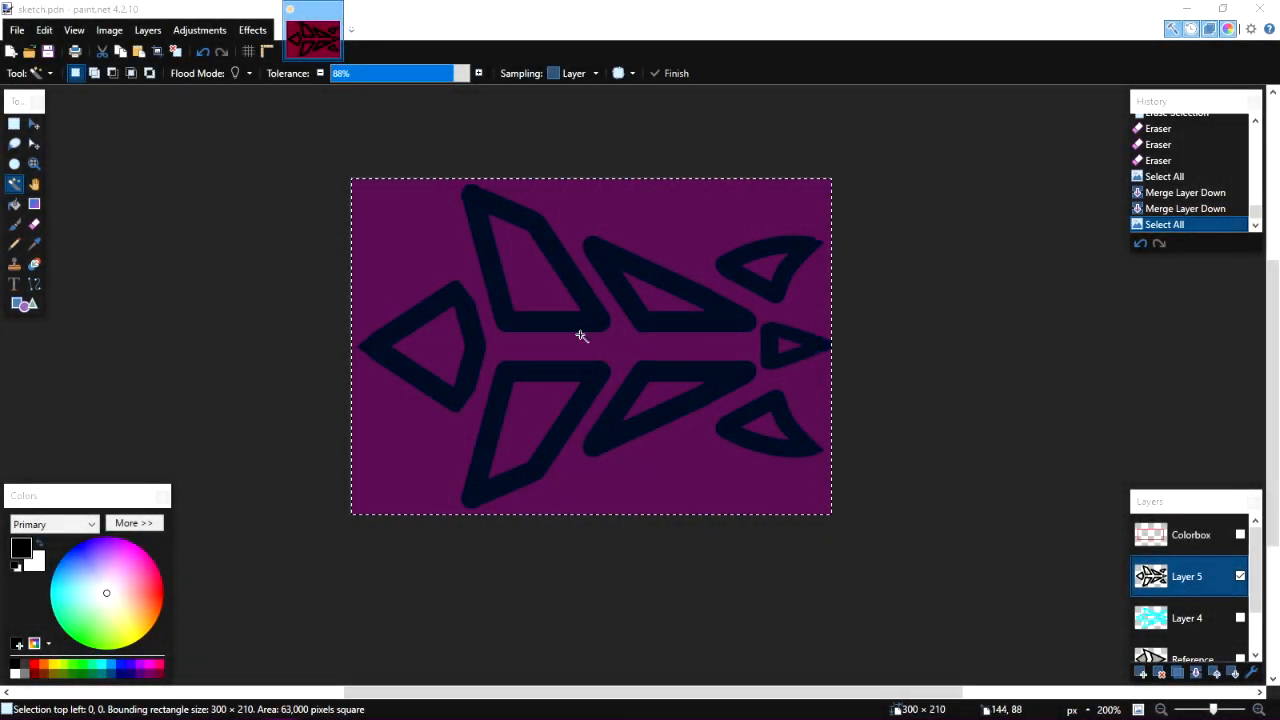
pyautogui.click(688, 336)
pyautogui.press('z')
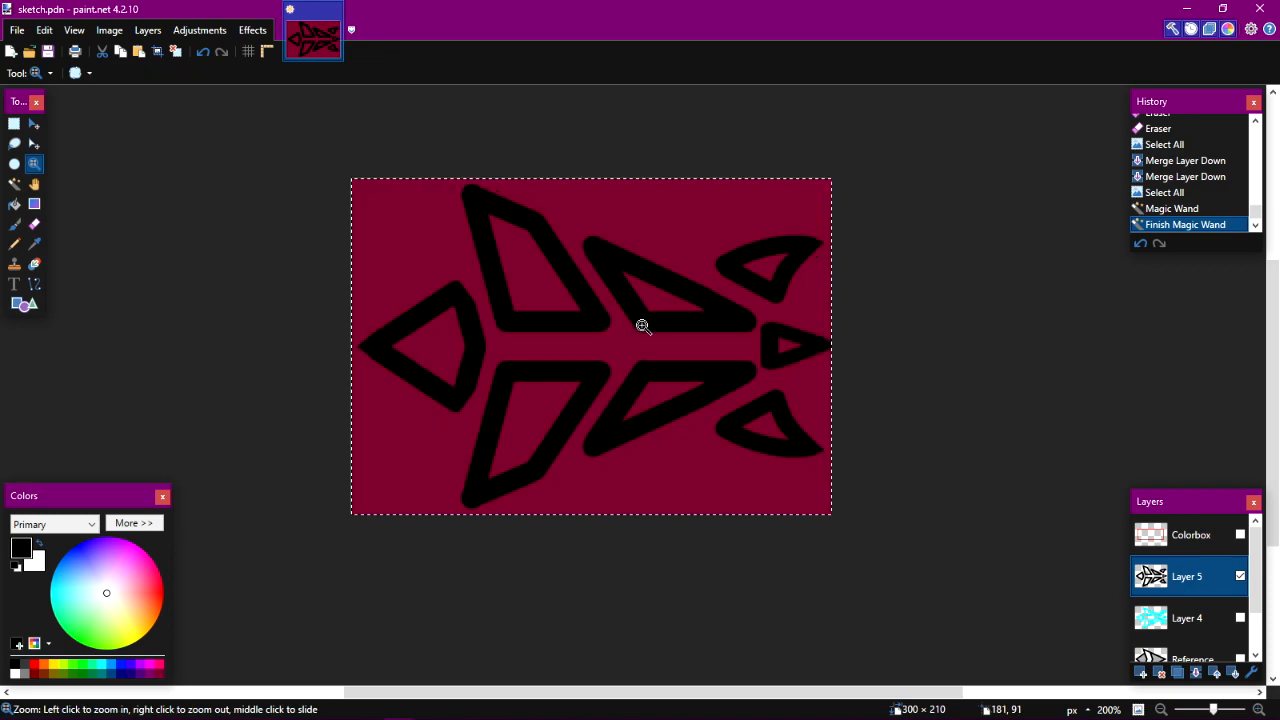
pyautogui.scroll(3, 643, 326)
pyautogui.moveTo(494, 371); pyautogui.dragTo(526, 386)
pyautogui.scroll(-2, 722, 313)
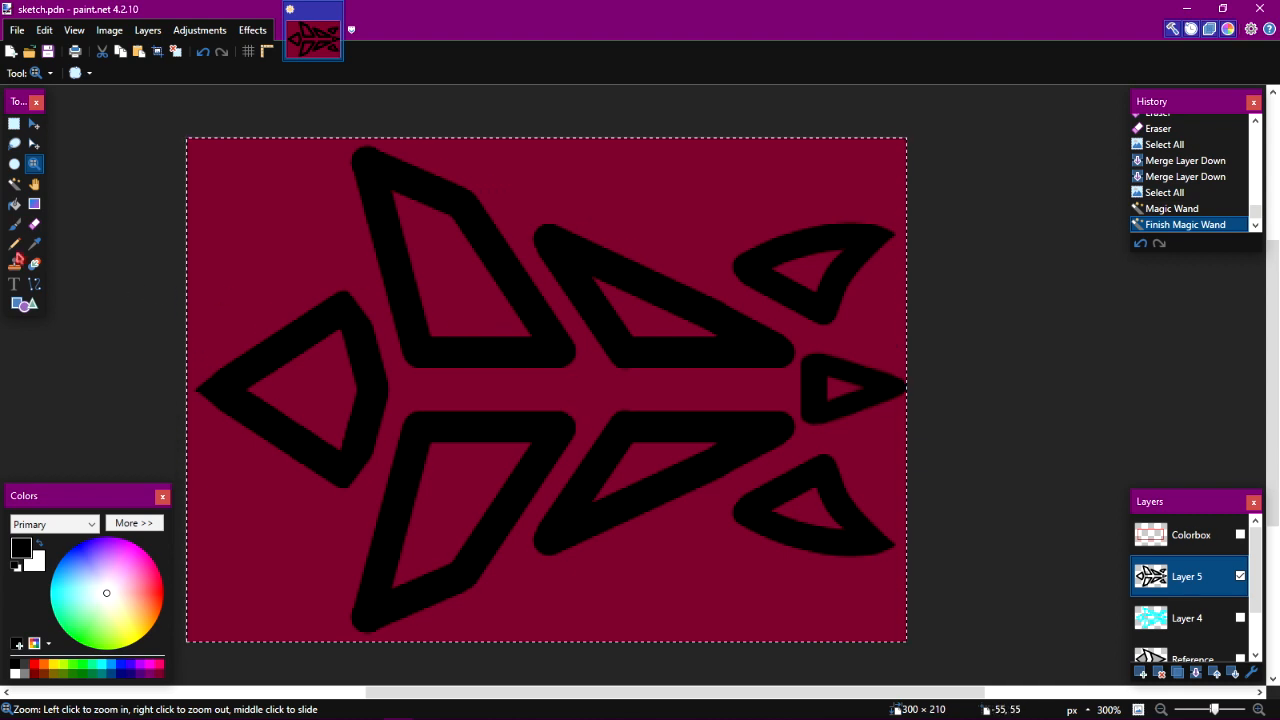
# Show the extended color controls and set the primary color to white (FFFFFF).
pyautogui.click(14, 184)
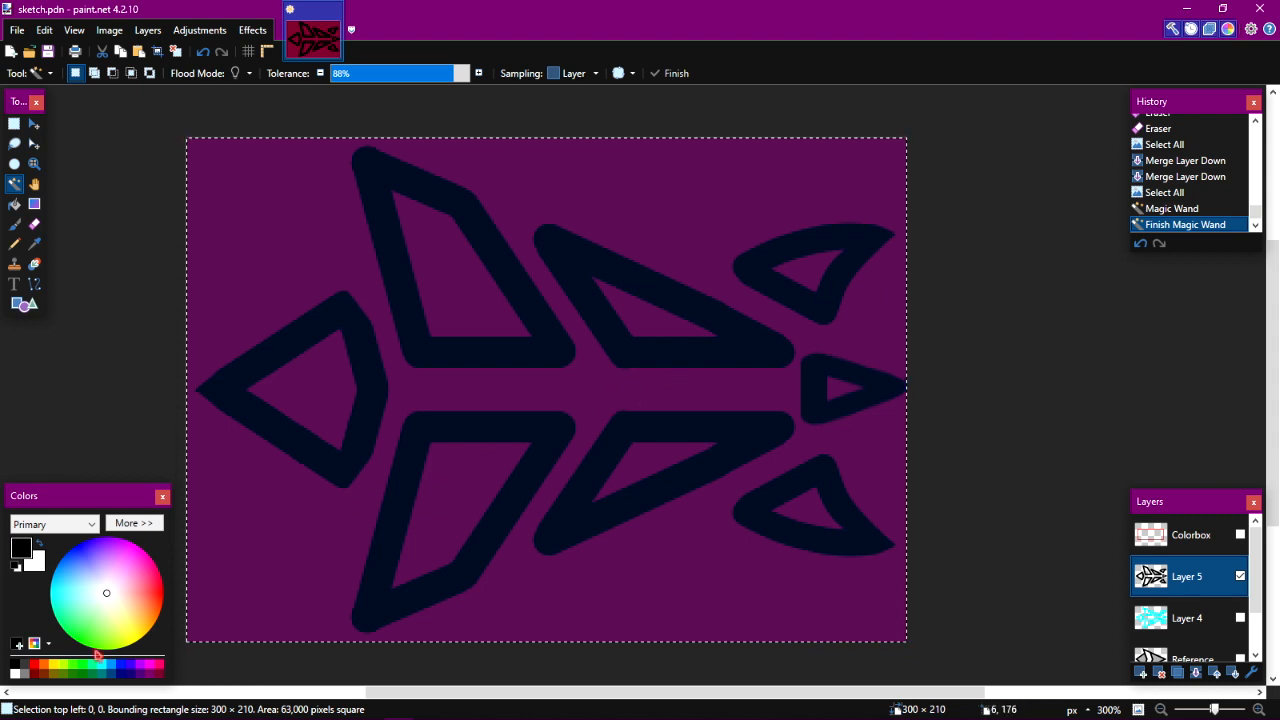
pyautogui.click(14, 671)
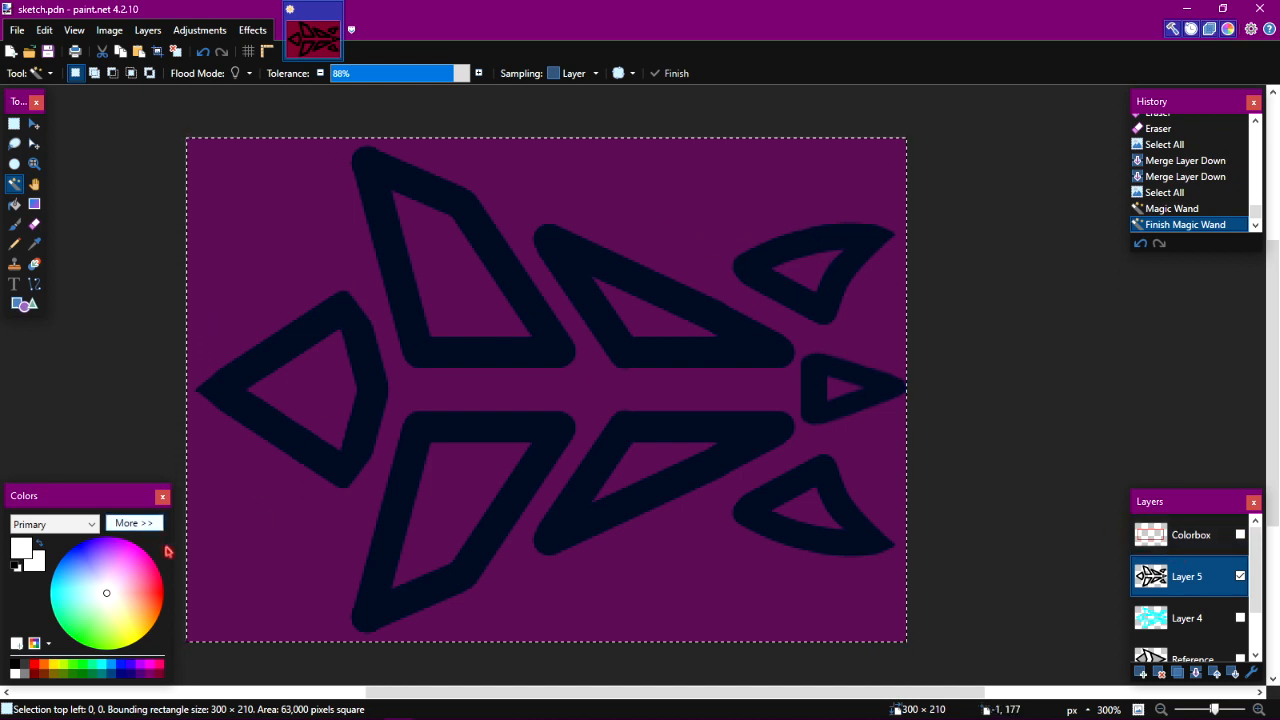
pyautogui.click(134, 523)
pyautogui.click(228, 625)
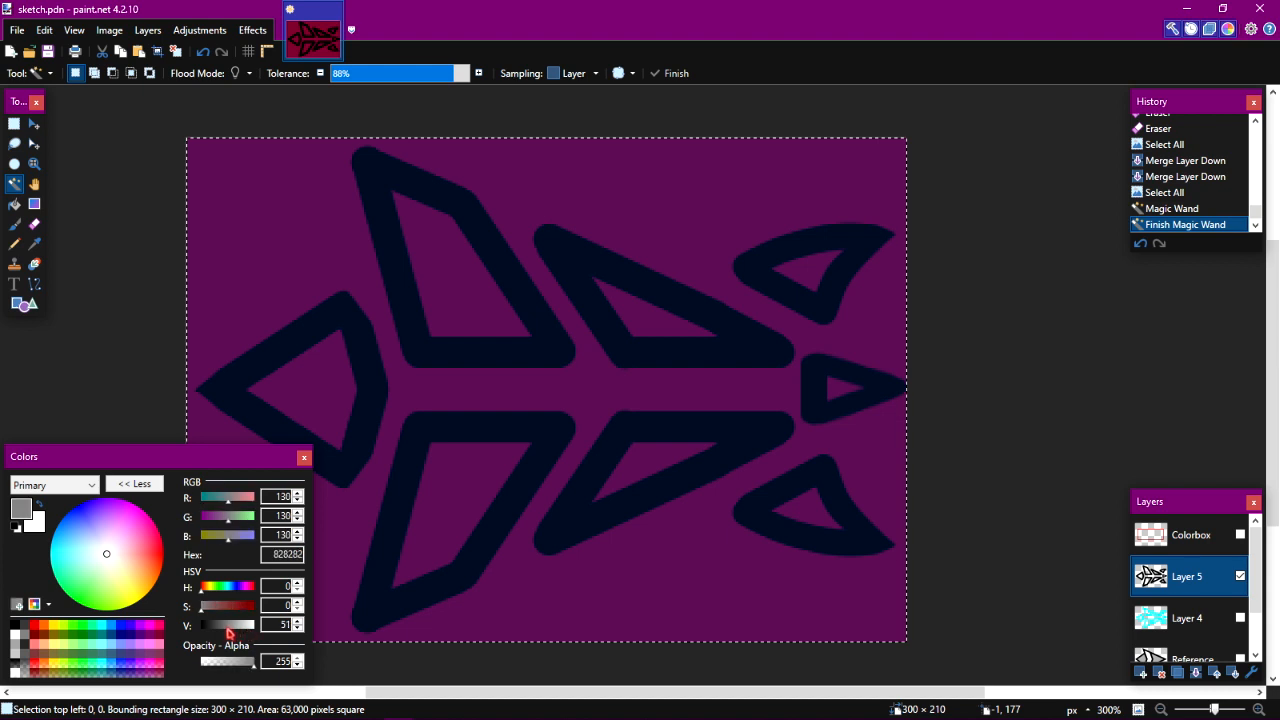
pyautogui.moveTo(228, 630); pyautogui.dragTo(529, 608)
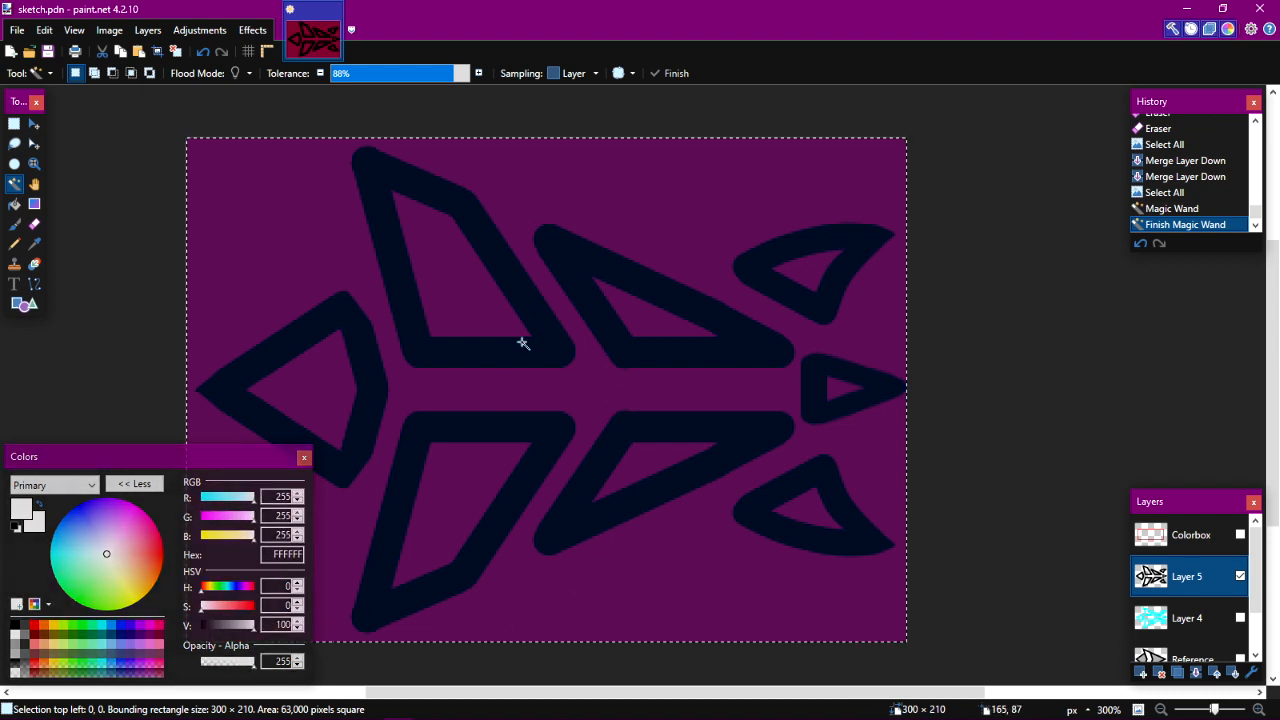
# Select the interior of the upper front wing on Layer 5 with the Magic Wand at 70% tolerance.
pyautogui.click(475, 309)
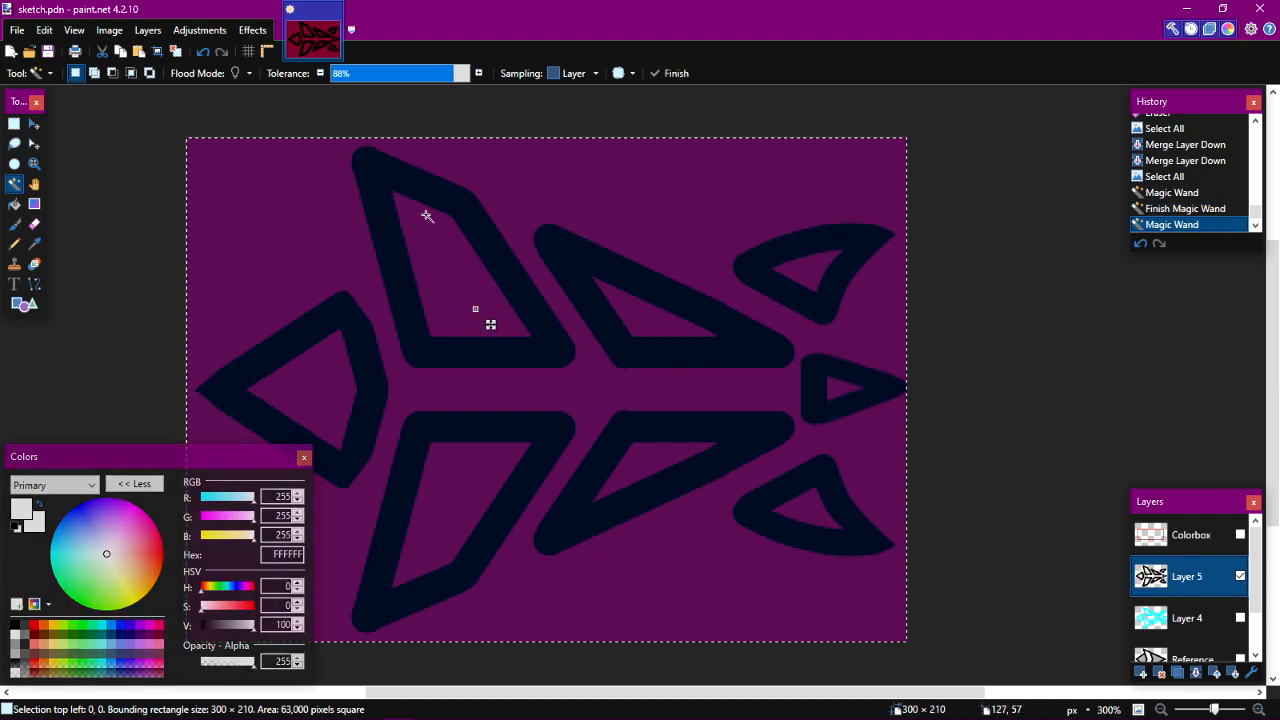
pyautogui.click(432, 78)
pyautogui.moveTo(432, 78); pyautogui.dragTo(430, 84)
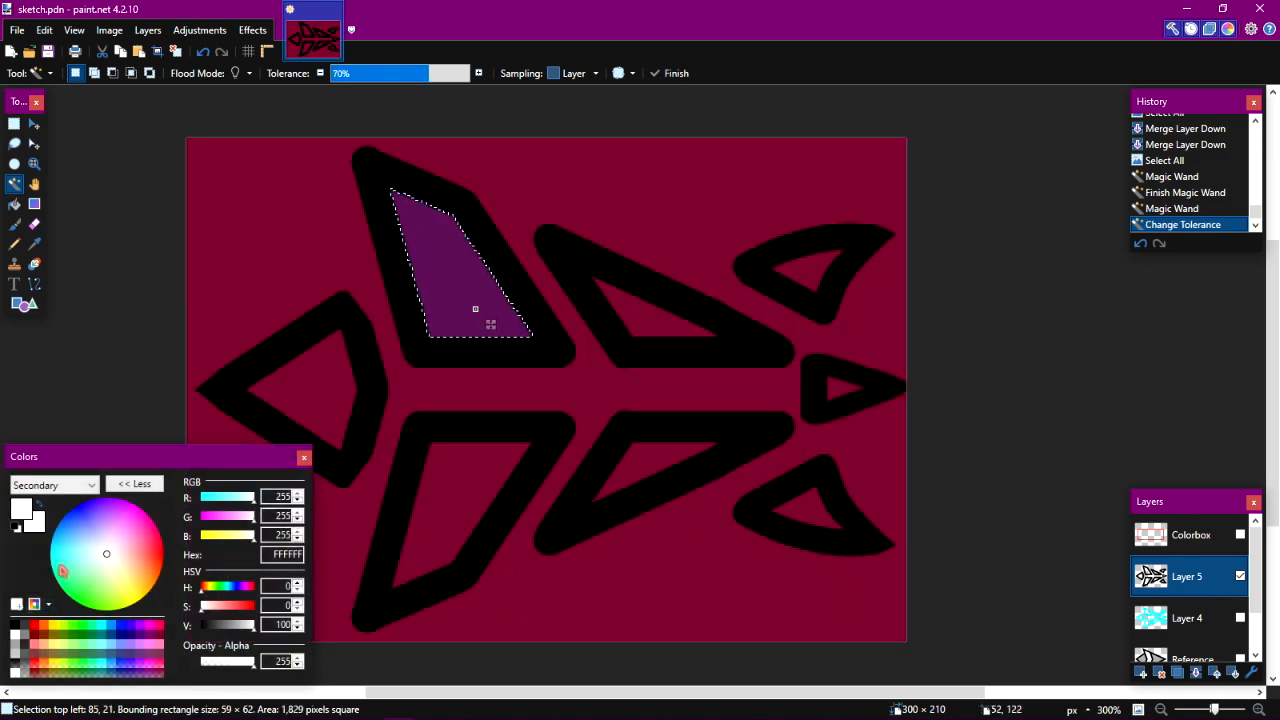
# Set the secondary color to gray (707070) and add a new layer for the gradient directly below Layer 5.
pyautogui.click(226, 634)
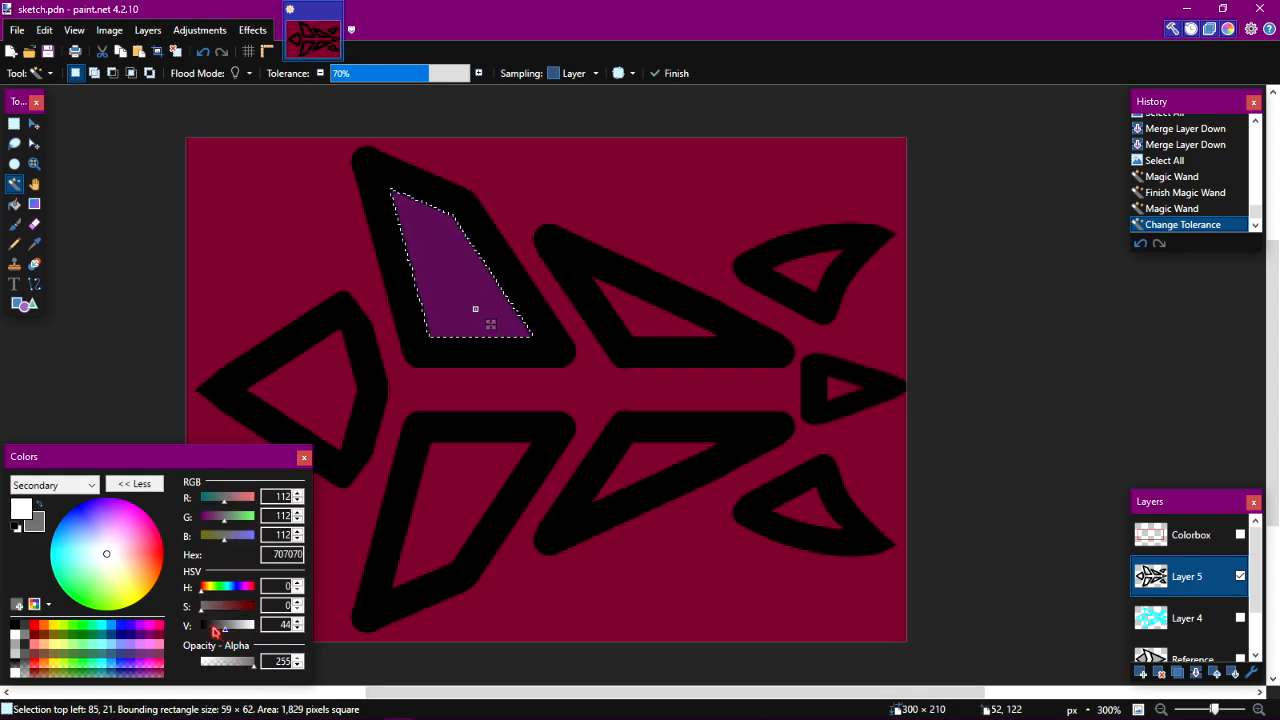
pyautogui.click(34, 203)
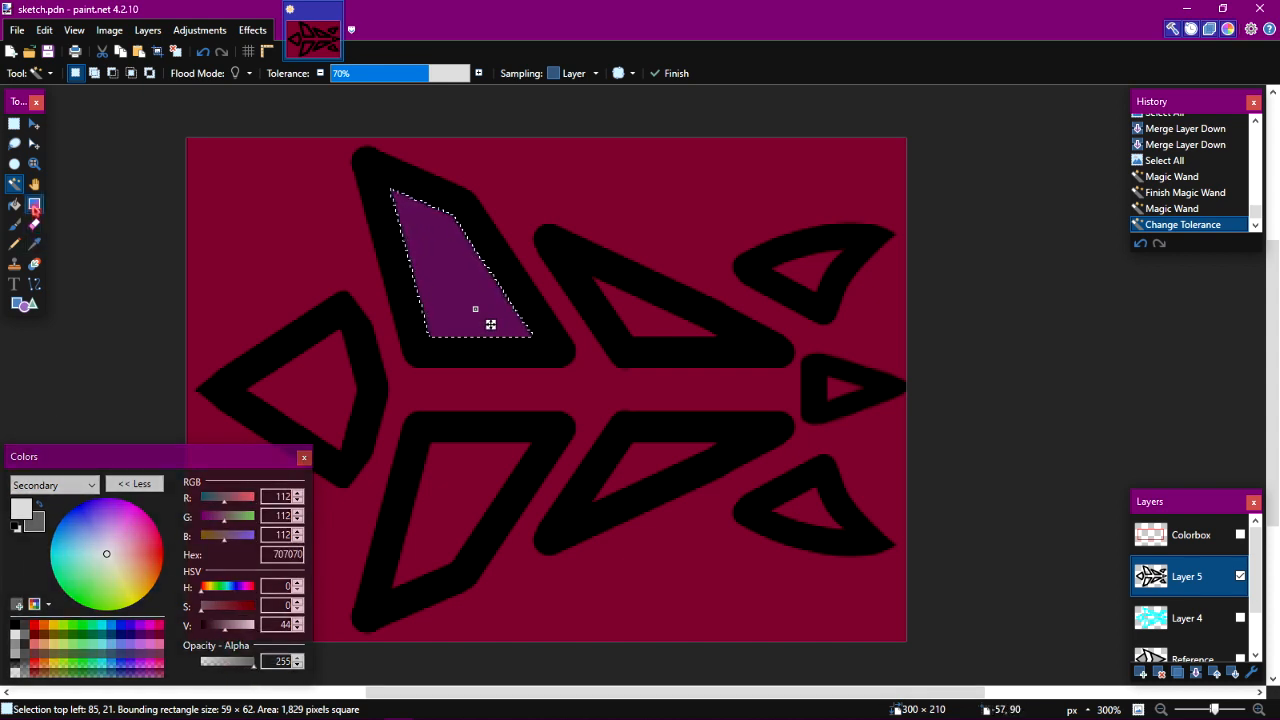
pyautogui.click(1139, 675)
pyautogui.moveTo(1157, 583); pyautogui.dragTo(1163, 619)
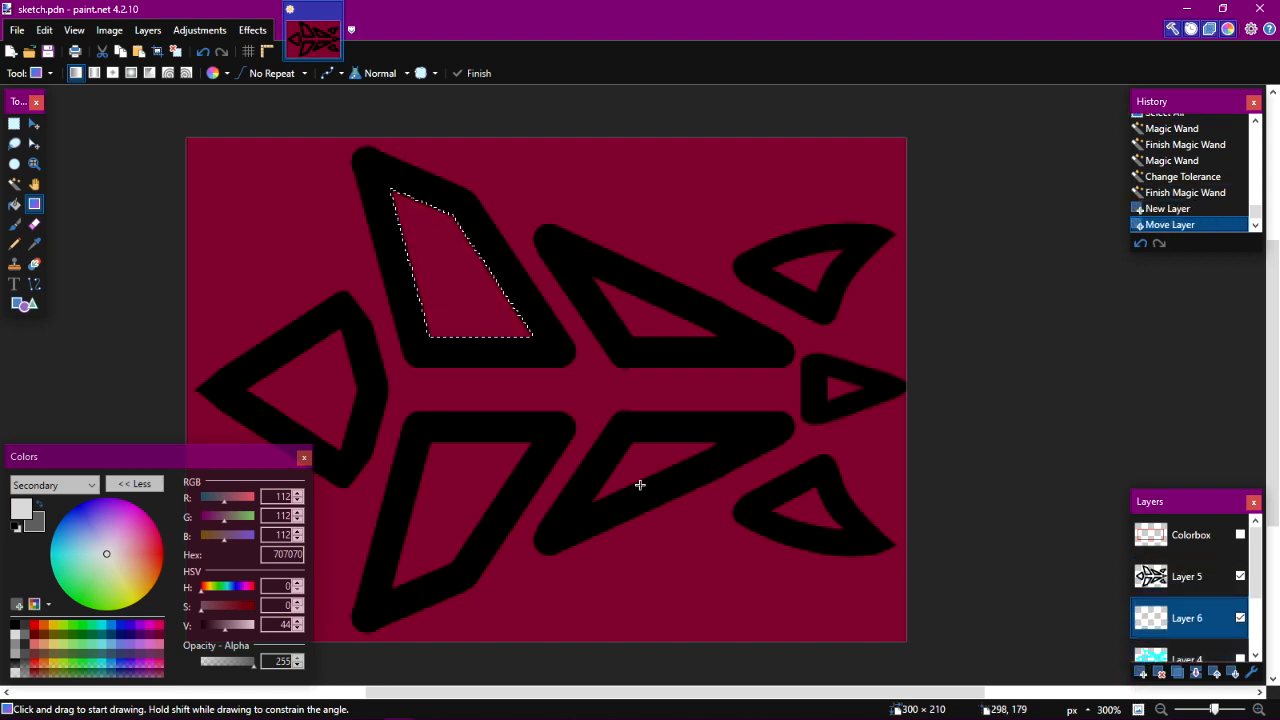
# Try to fill the upper front wing's interior with a white-to-gray linear gradient, and undo it.
pyautogui.moveTo(491, 287); pyautogui.dragTo(414, 311)
pyautogui.hotkey('ctrl', 'a')
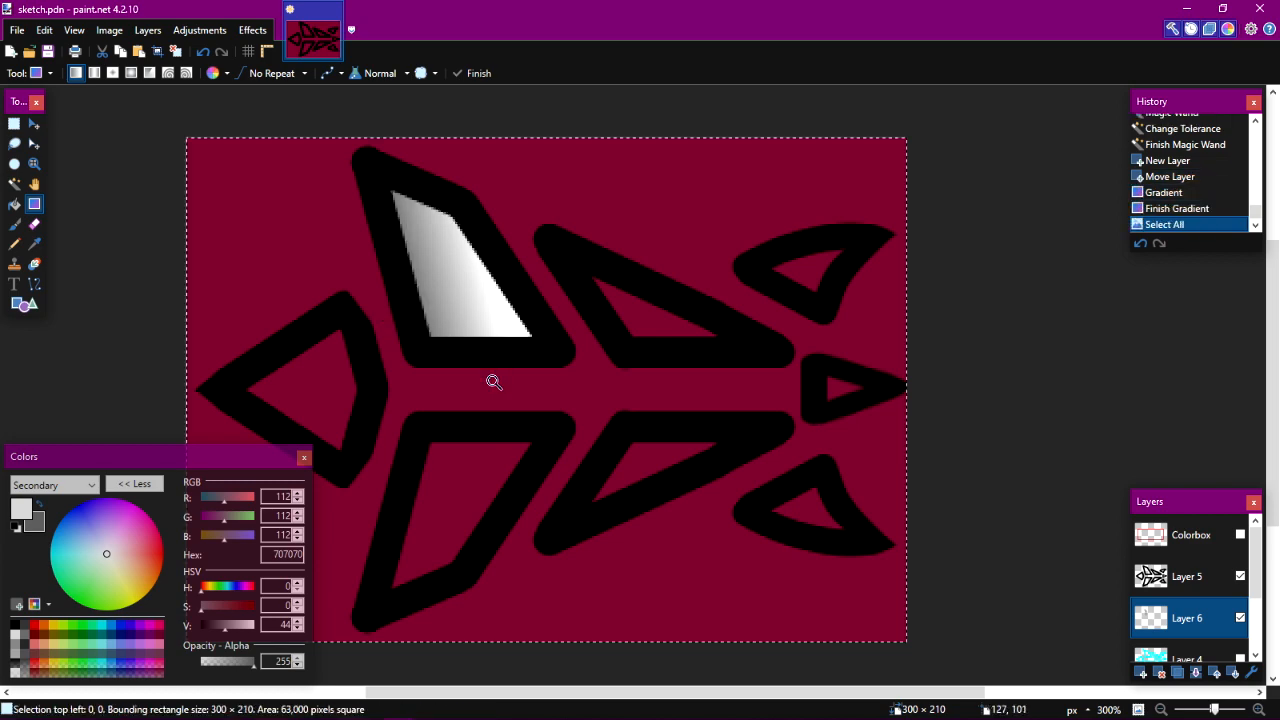
pyautogui.press('z')
pyautogui.click(492, 380)
pyautogui.rightClick(493, 380)
pyautogui.rightClick(491, 374)
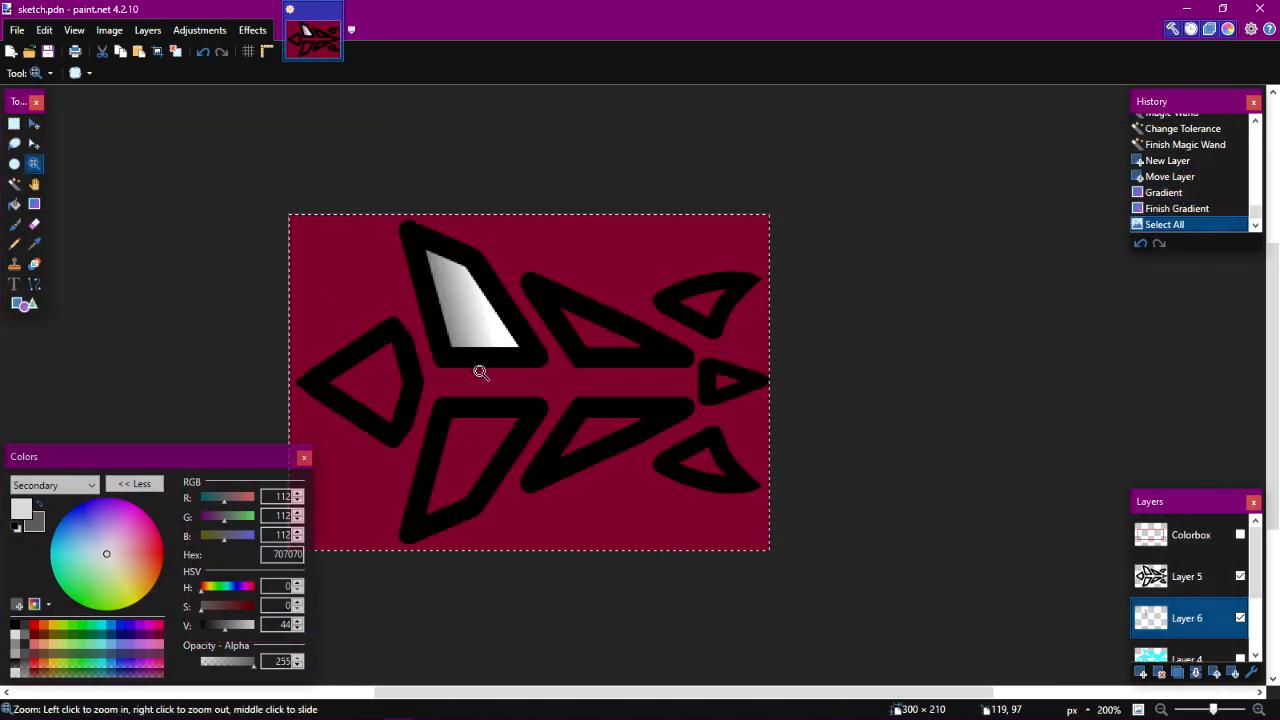
pyautogui.hotkey('ctrl', 'z')
pyautogui.hotkey('ctrl', 'z')
pyautogui.hotkey('ctrl', 'z')
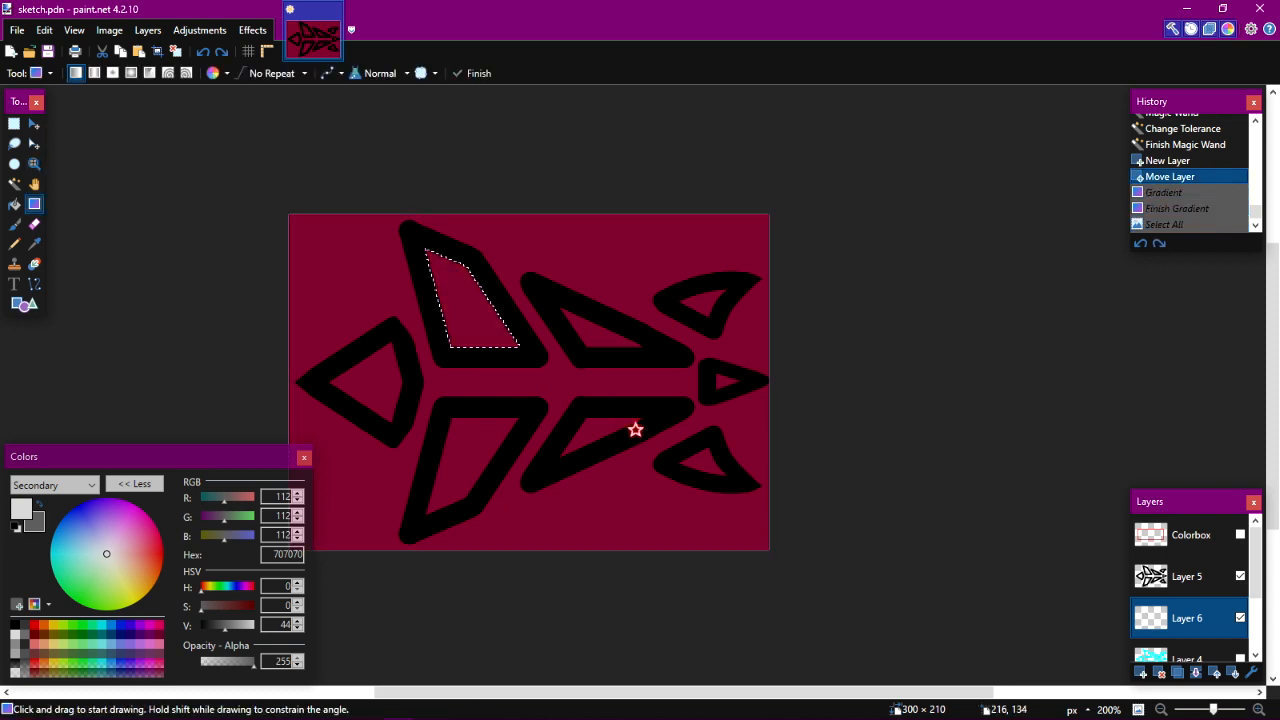
# Select the entire canvas and set the secondary color's opacity to 0, making it fully transparent.
pyautogui.hotkey('ctrl', 'a')
pyautogui.press('z')
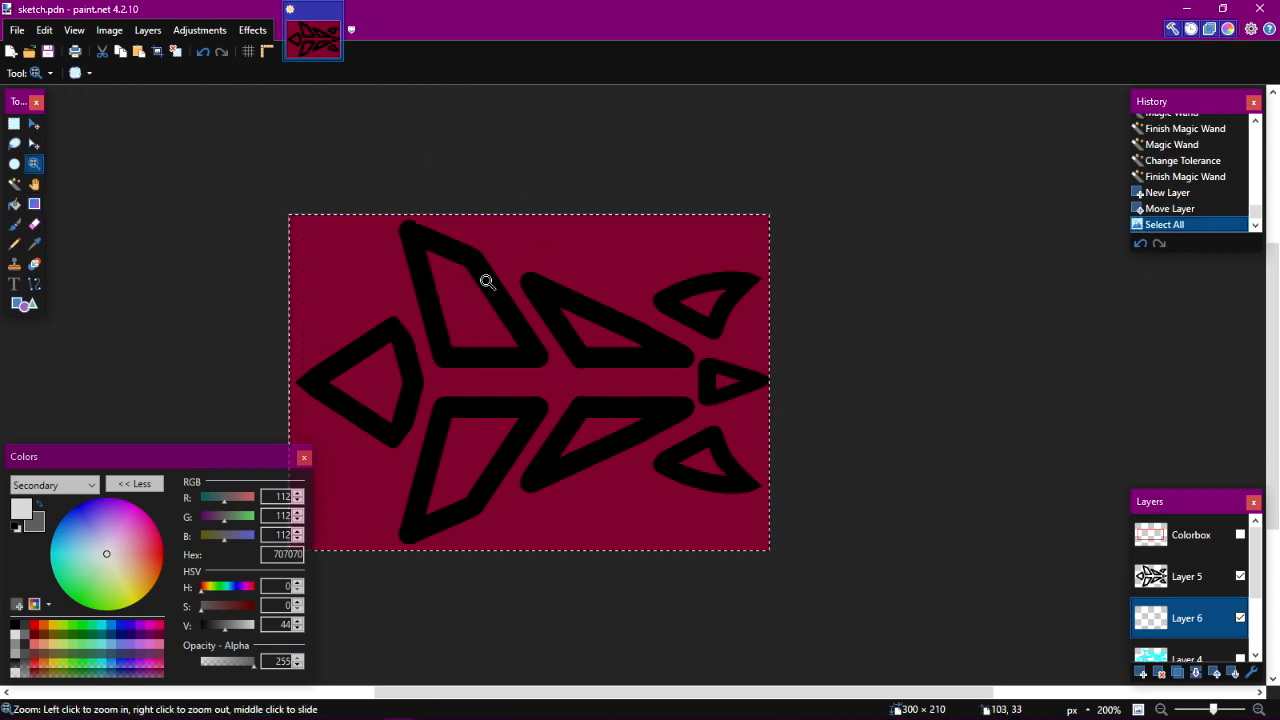
pyautogui.click(497, 413)
pyautogui.click(460, 423)
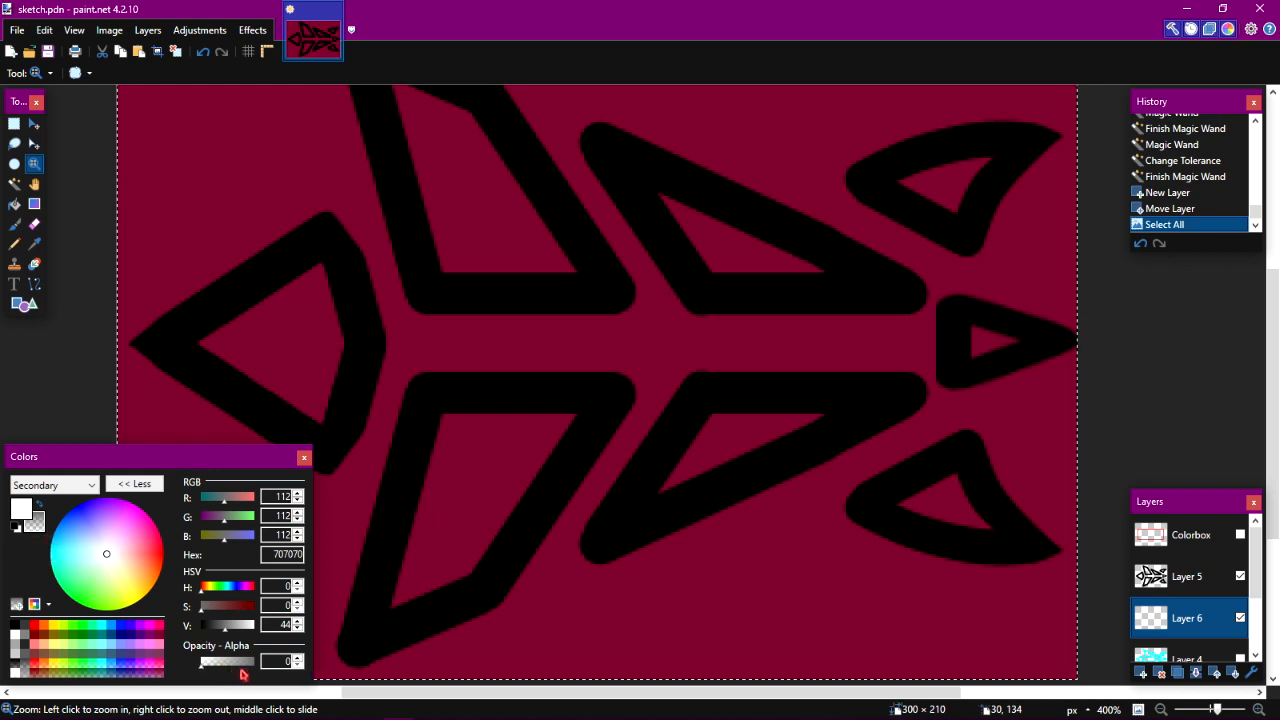
# Try a white-to-transparent linear gradient across the upper front wing on Layer 6, and undo it.
pyautogui.click(34, 204)
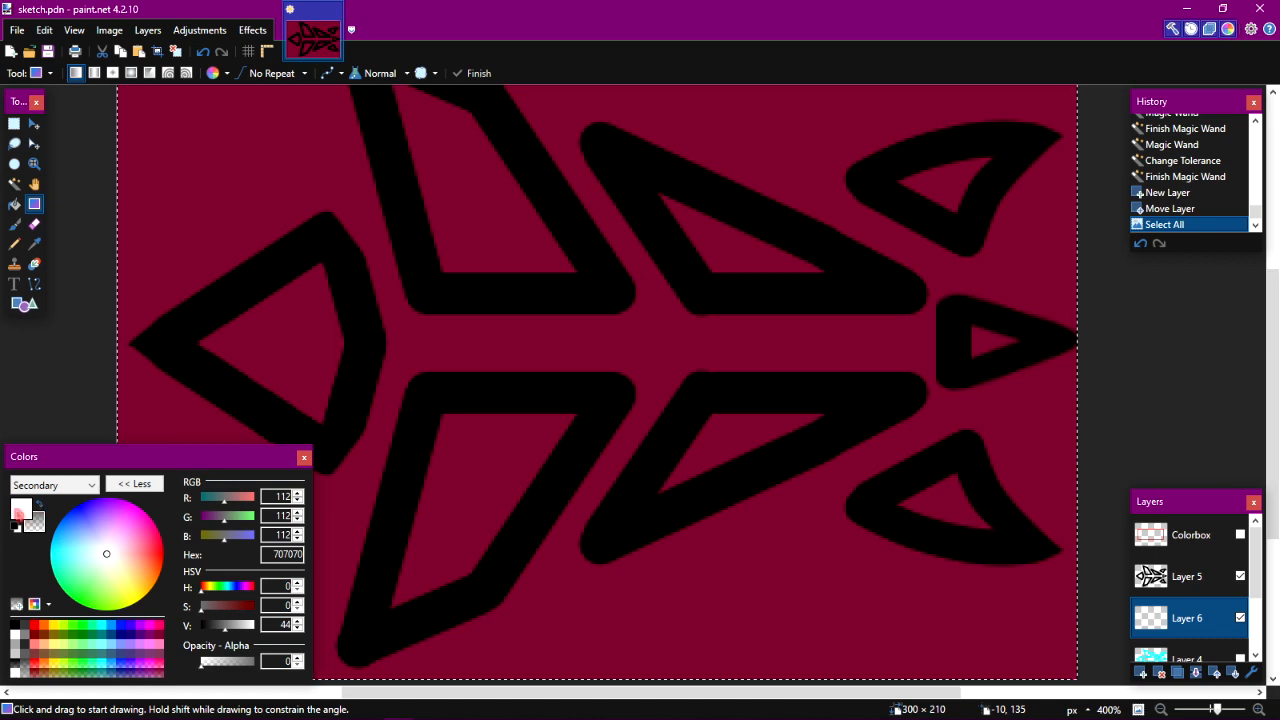
pyautogui.moveTo(508, 176); pyautogui.dragTo(323, 217)
pyautogui.press('z')
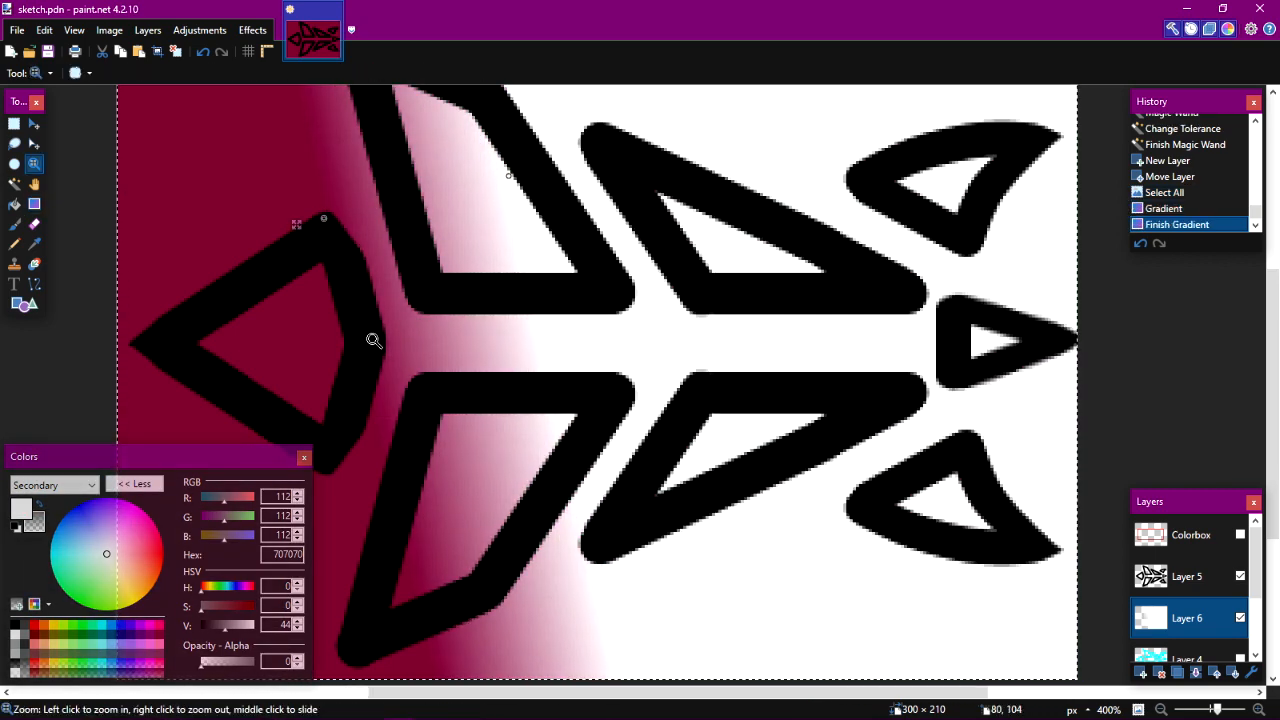
pyautogui.rightClick(373, 340)
pyautogui.rightClick(373, 340)
pyautogui.rightClick(373, 340)
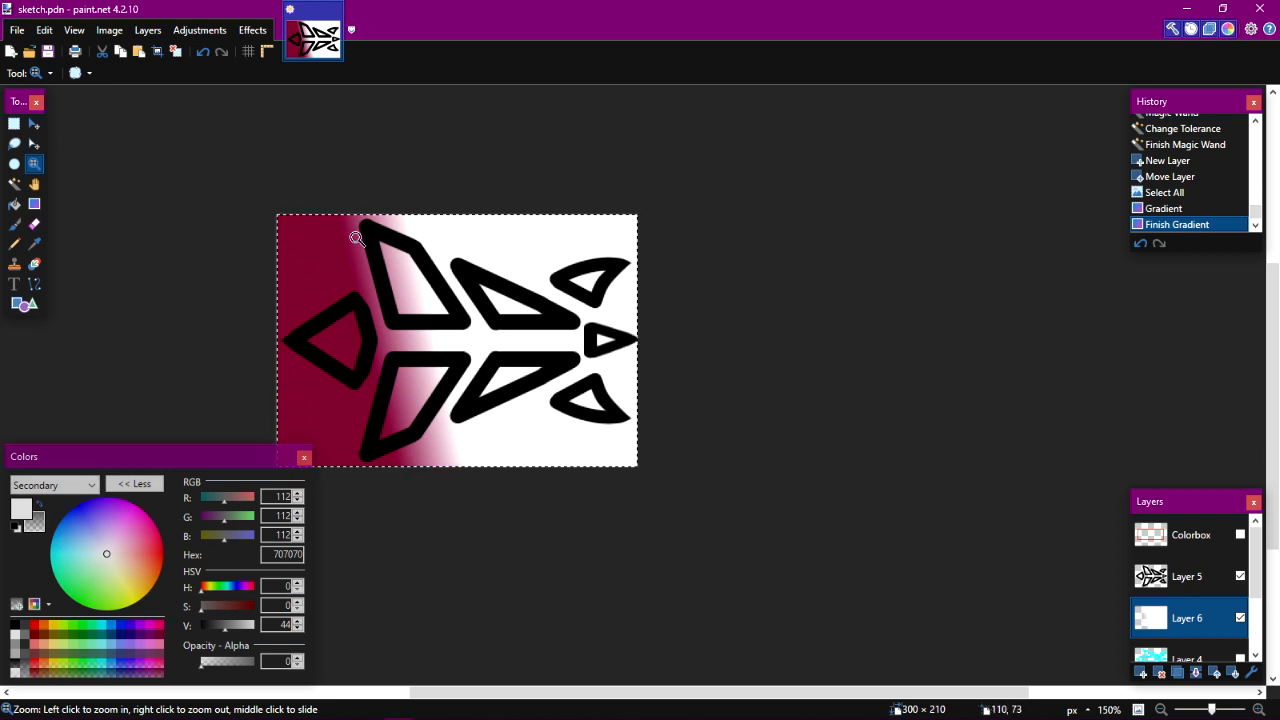
pyautogui.hotkey('ctrl', 'z')
pyautogui.hotkey('ctrl', 'z')
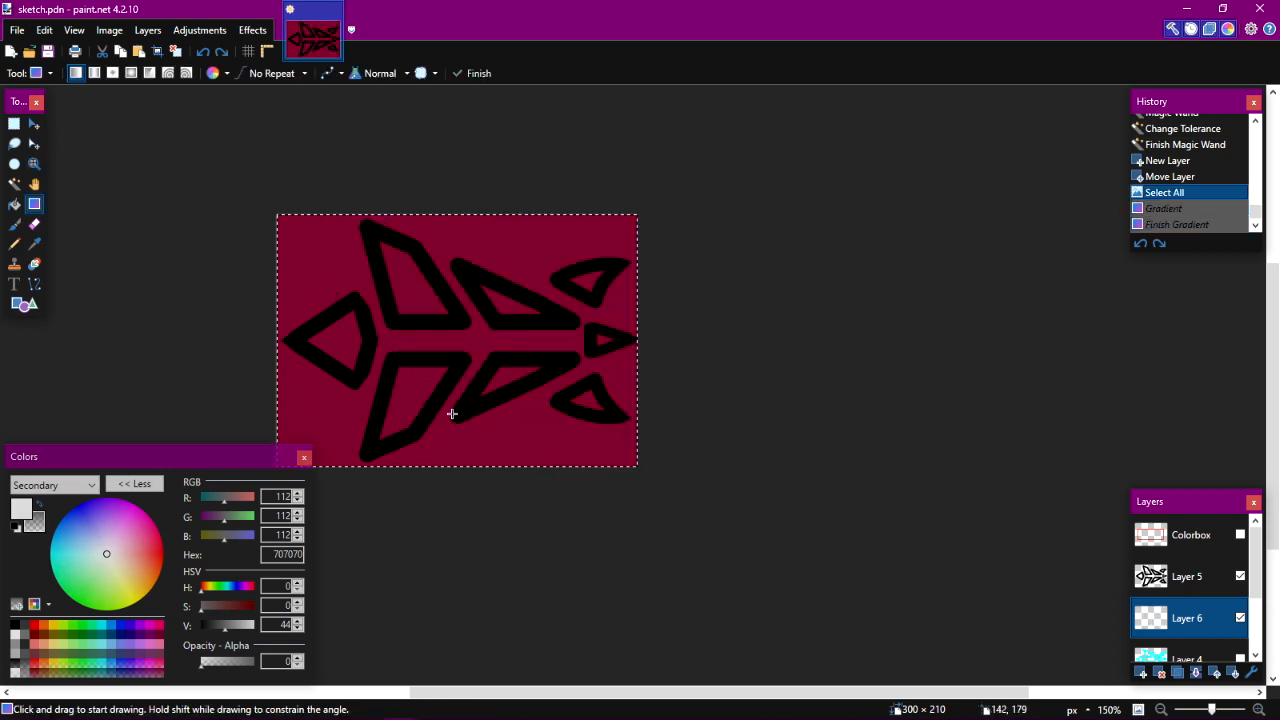
# Select the interiors of both curved rear fins and the small tail triangle on Layer 5 with the Magic Wand at 70% tolerance.
pyautogui.hotkey('ctrl', 'a')
pyautogui.press('z')
pyautogui.click(468, 345)
pyautogui.click(469, 348)
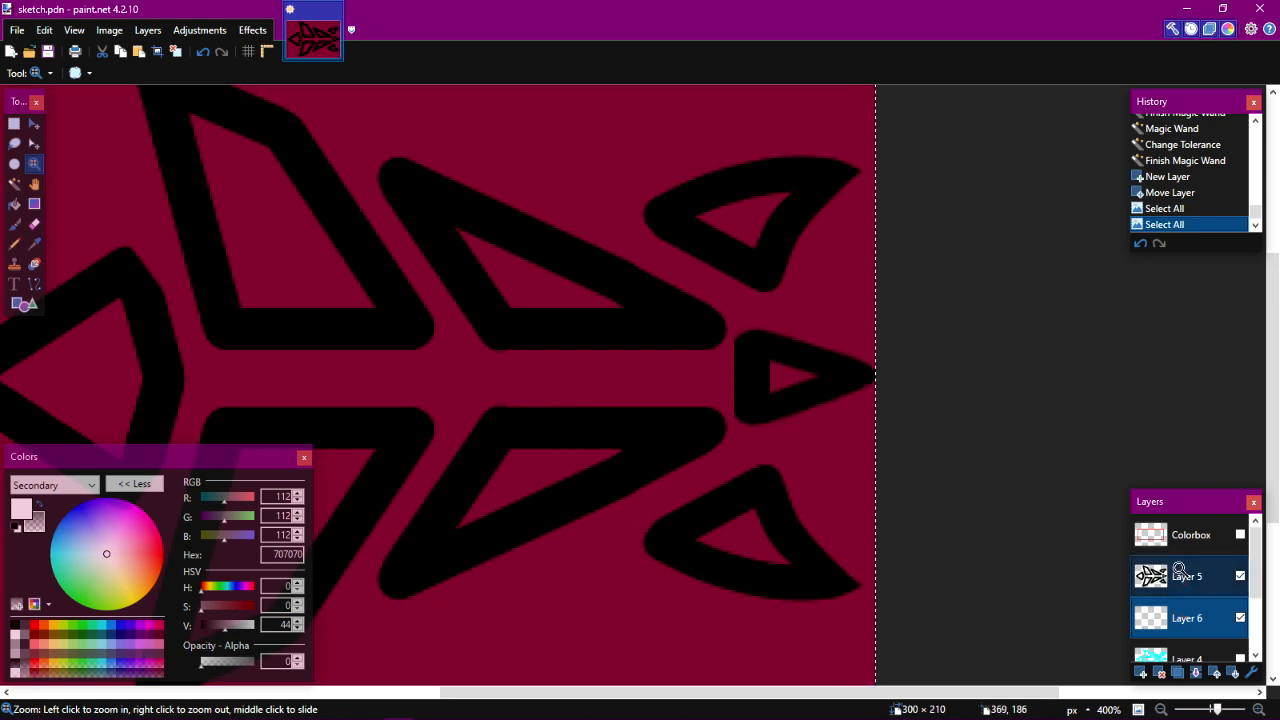
pyautogui.click(1186, 576)
pyautogui.click(14, 183)
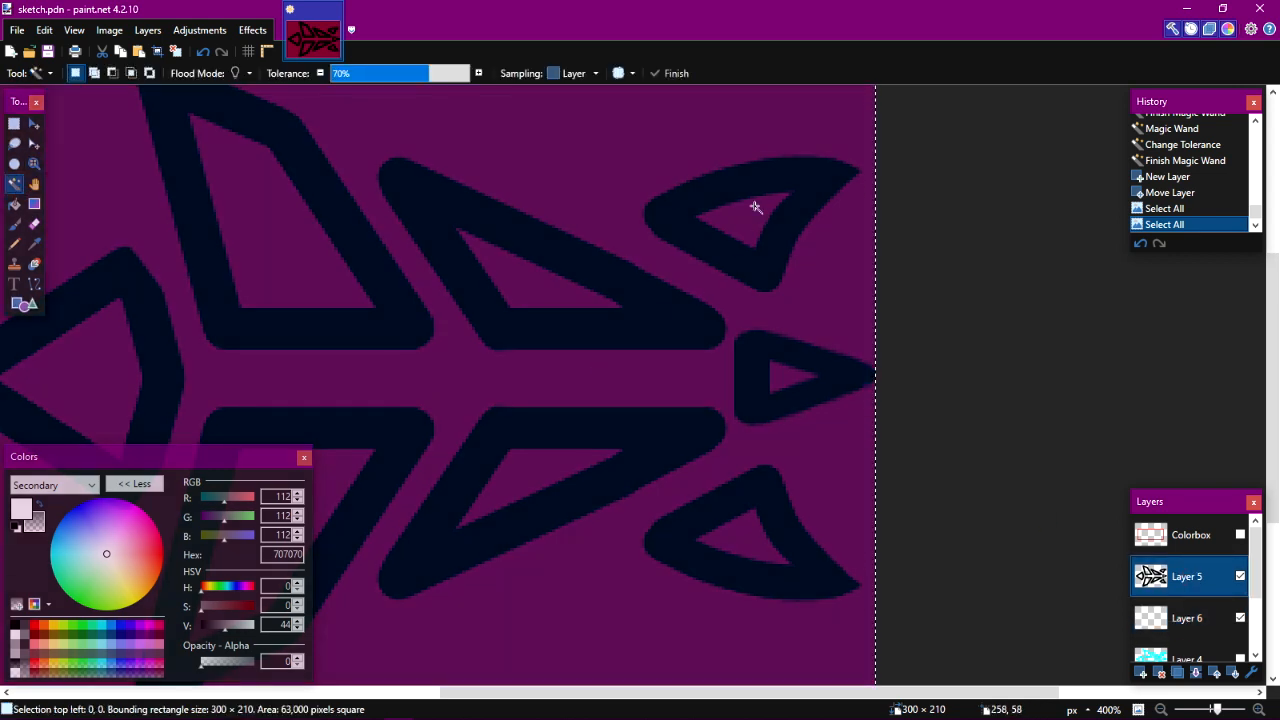
pyautogui.click(737, 212)
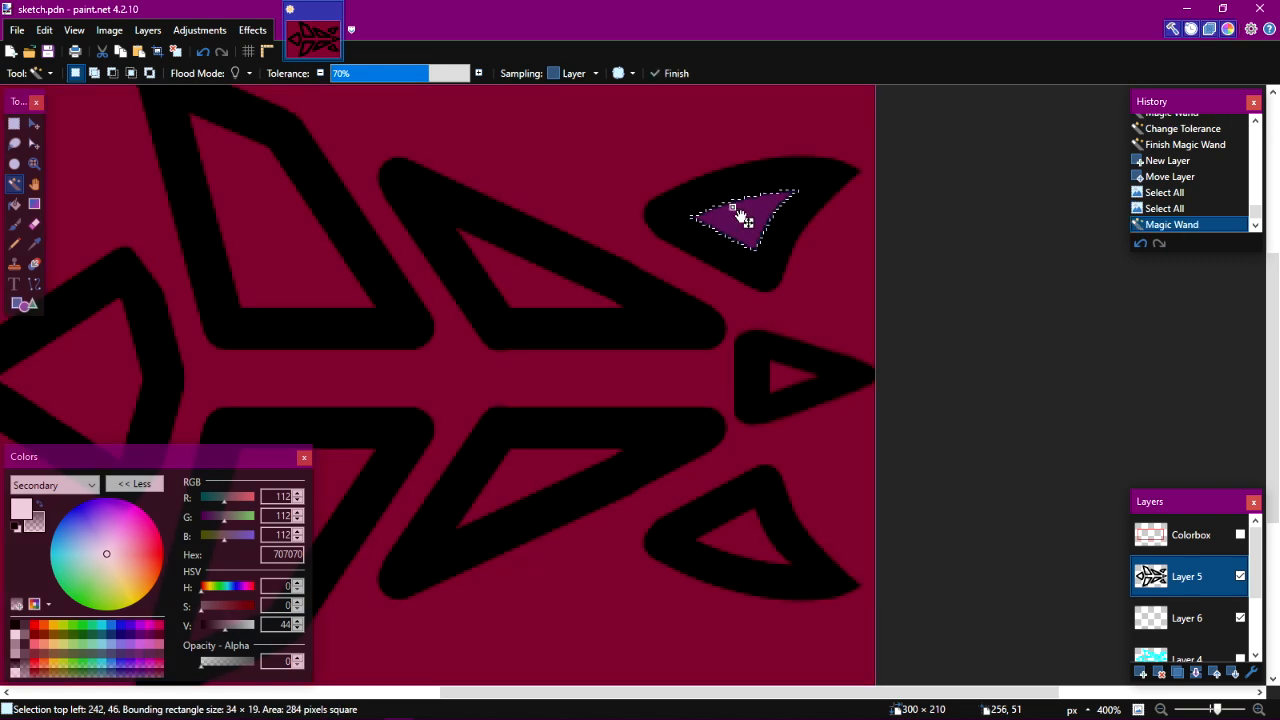
pyautogui.keyDown('ctrl'); pyautogui.click(737, 541); pyautogui.keyUp('ctrl')
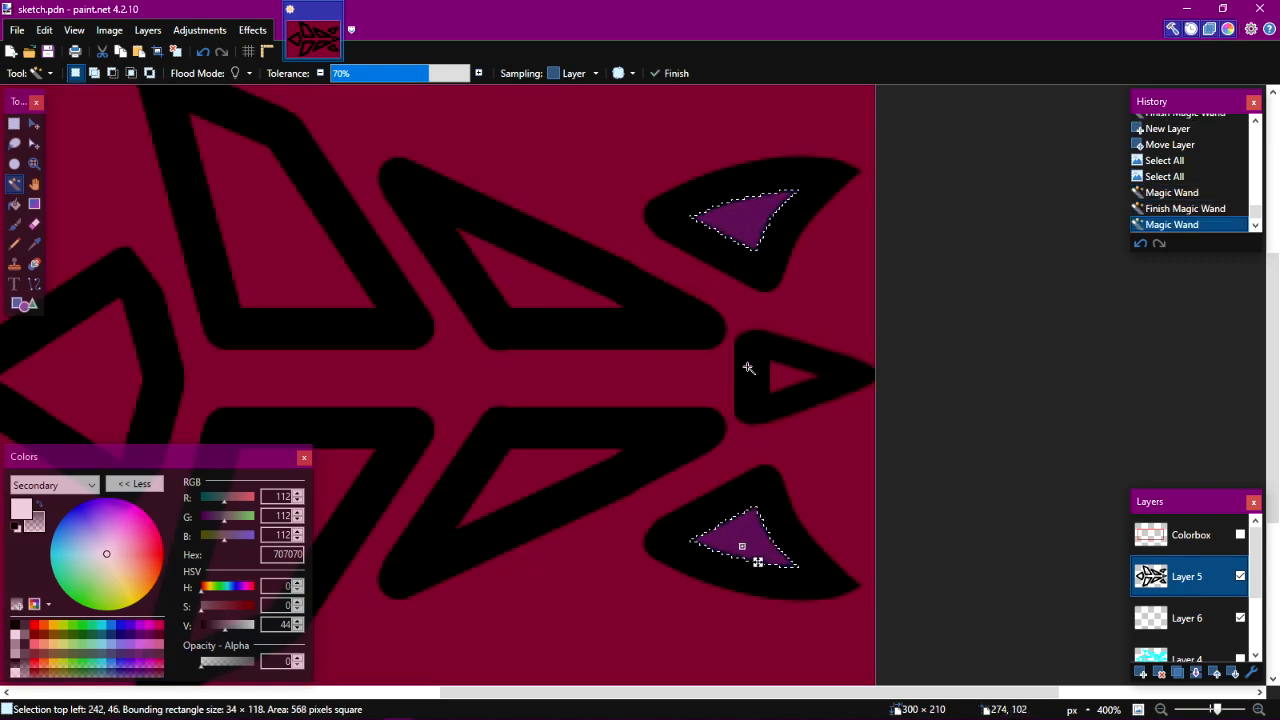
pyautogui.moveTo(506, 352); pyautogui.dragTo(746, 423)
pyautogui.keyDown('ctrl'); pyautogui.click(1025, 442); pyautogui.keyUp('ctrl')
pyautogui.keyDown('ctrl'); pyautogui.click(1001, 436); pyautogui.keyUp('ctrl')
# Add the interiors of the upper and lower front wings to the Magic Wand selection.
pyautogui.keyDown('ctrl'); pyautogui.click(510, 289); pyautogui.keyUp('ctrl')
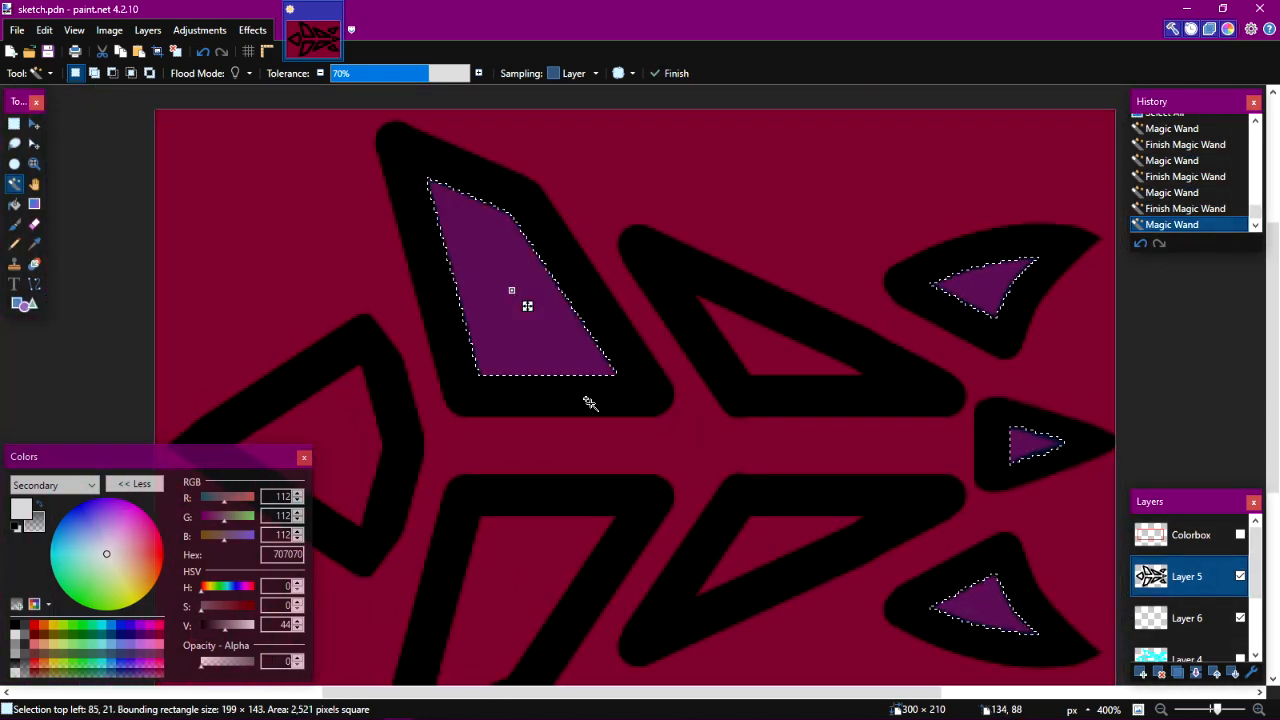
pyautogui.moveTo(586, 400); pyautogui.dragTo(593, 261)
pyautogui.keyDown('ctrl'); pyautogui.click(537, 453); pyautogui.keyUp('ctrl')
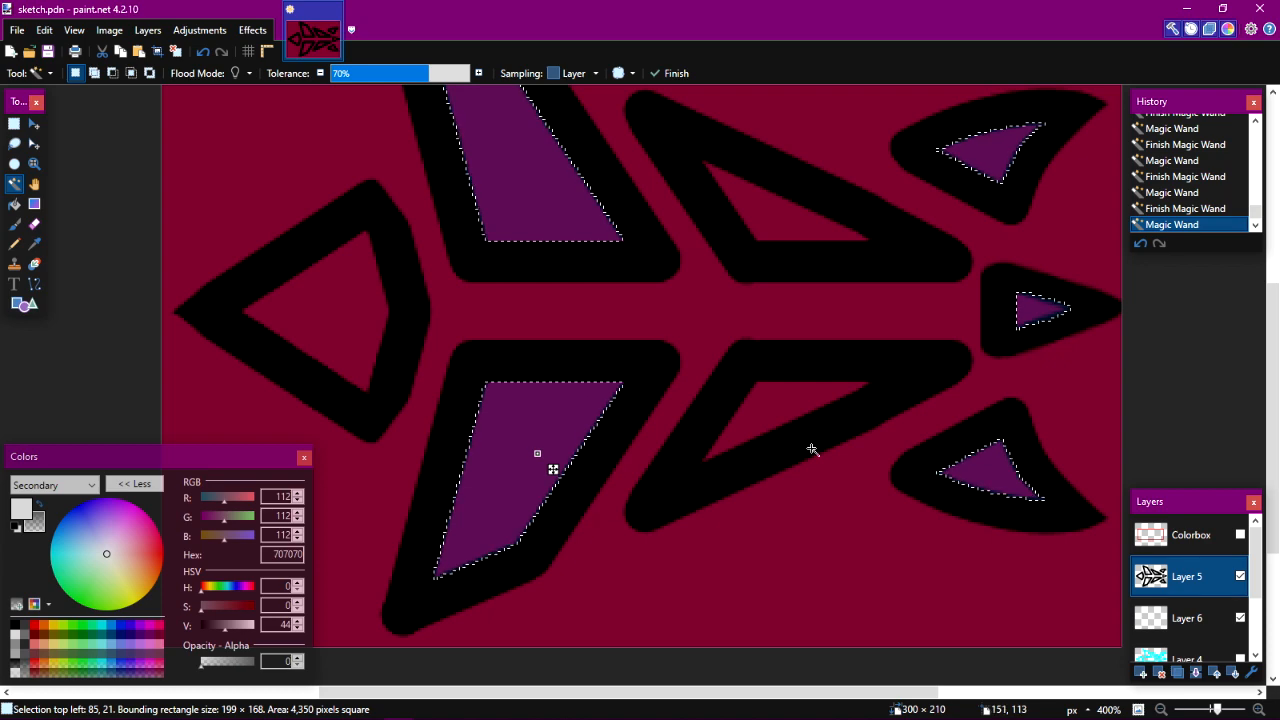
# Try filling the selected interiors with white on Layer 5, inspect the fill's edges up close, and undo it.
pyautogui.moveTo(946, 386); pyautogui.dragTo(664, 568)
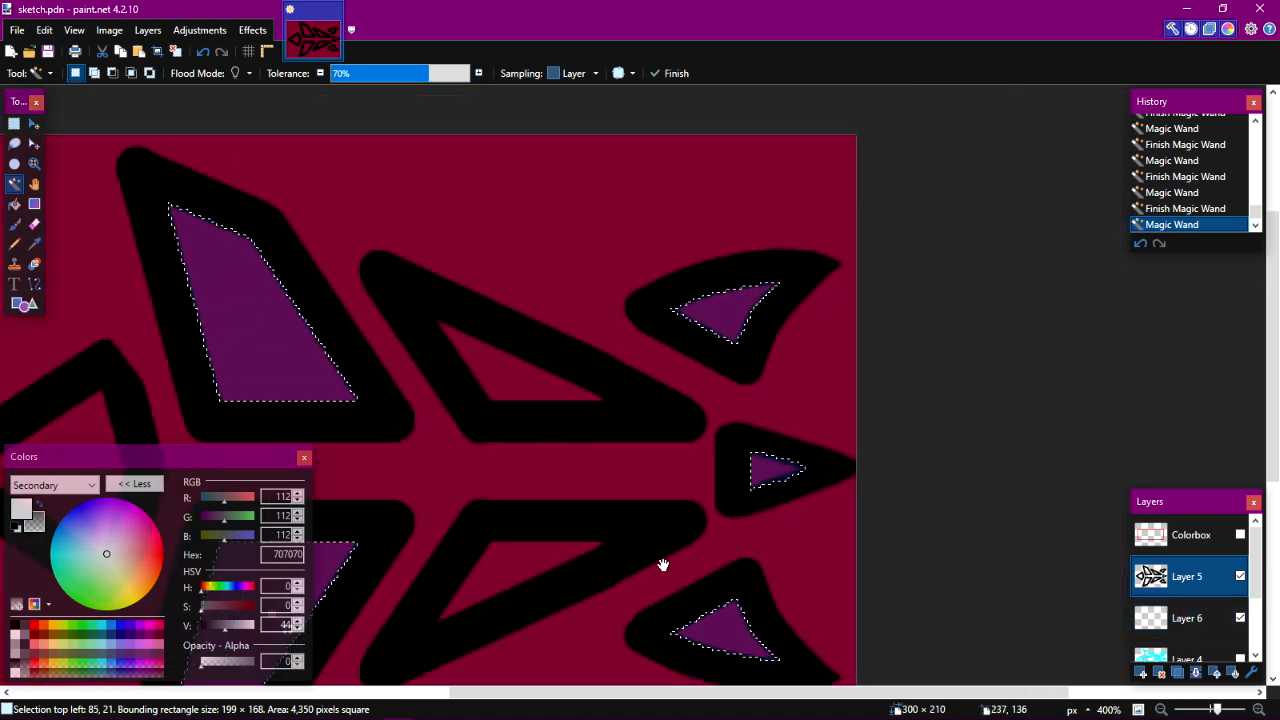
pyautogui.press('BackSpace')
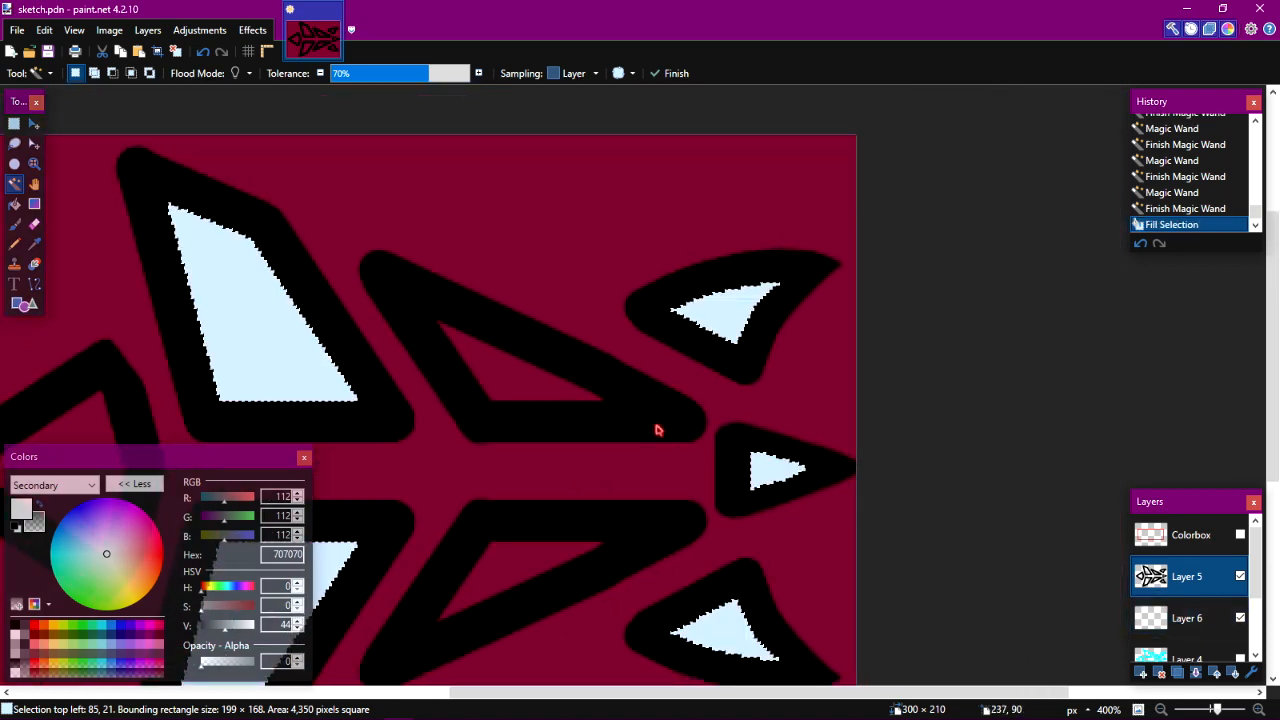
pyautogui.hotkey('ctrl', 'a')
pyautogui.press('z')
pyautogui.moveTo(770, 362); pyautogui.dragTo(643, 261)
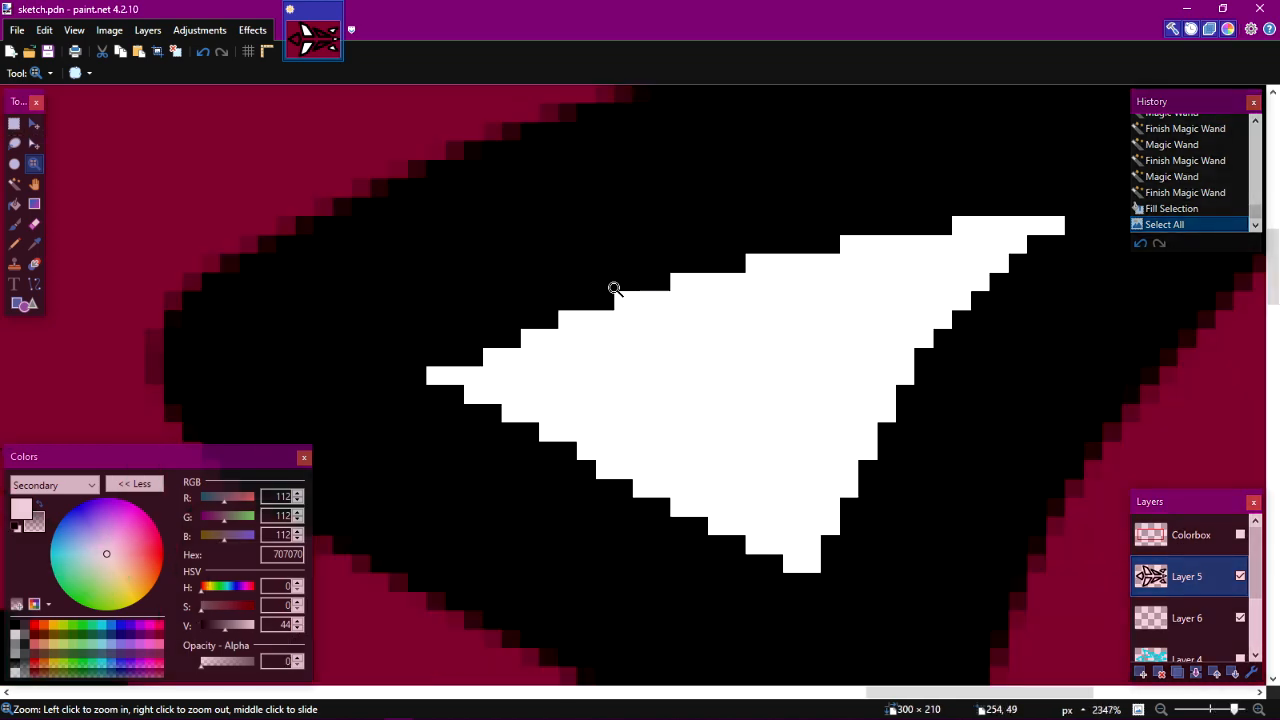
pyautogui.scroll(-9, 639, 313)
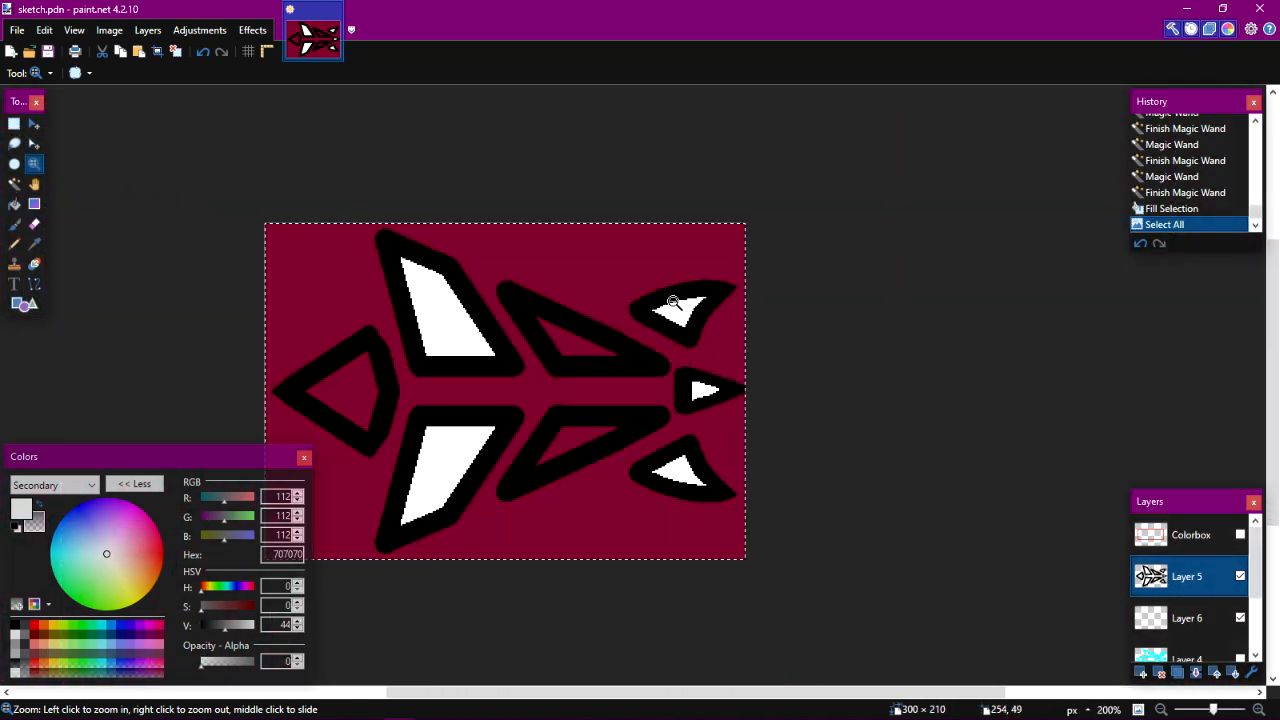
pyautogui.scroll(-1, 671, 301)
pyautogui.moveTo(720, 394); pyautogui.dragTo(819, 406)
pyautogui.scroll(-1, 662, 367)
pyautogui.scroll(2, 662, 367)
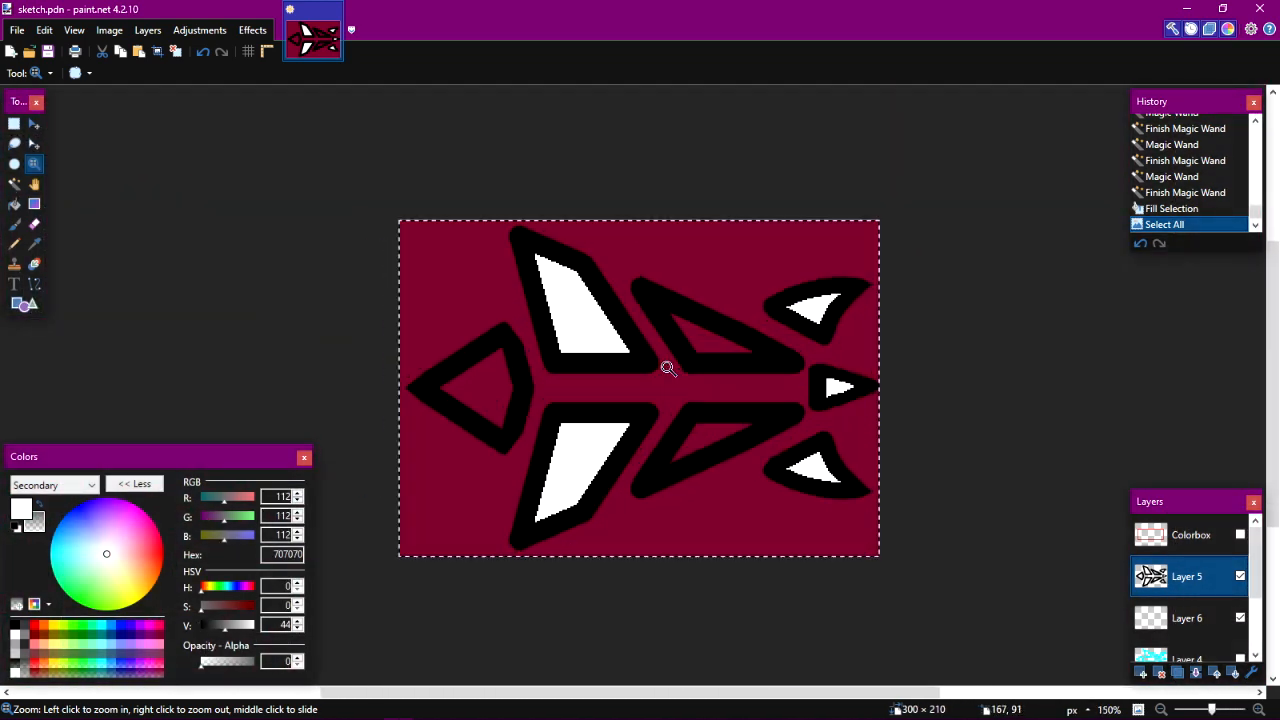
pyautogui.scroll(1, 661, 399)
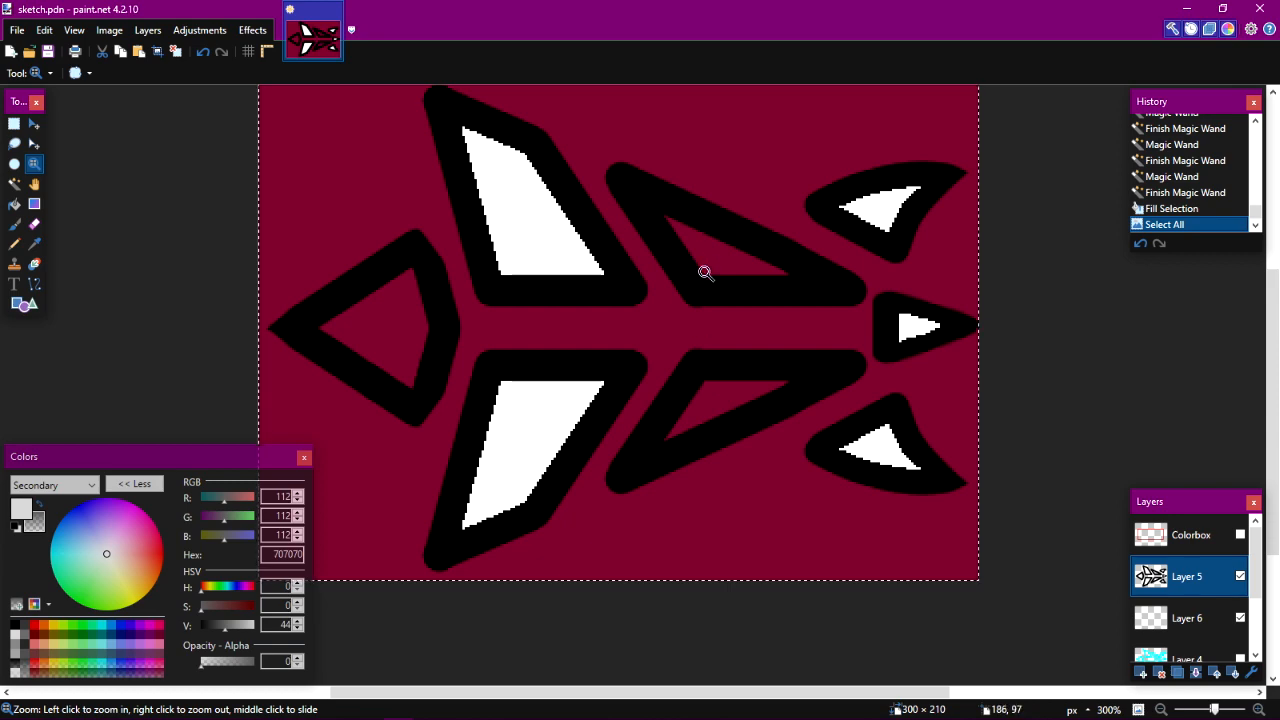
pyautogui.hotkey('ctrl', 'z')
pyautogui.hotkey('ctrl', 'z')
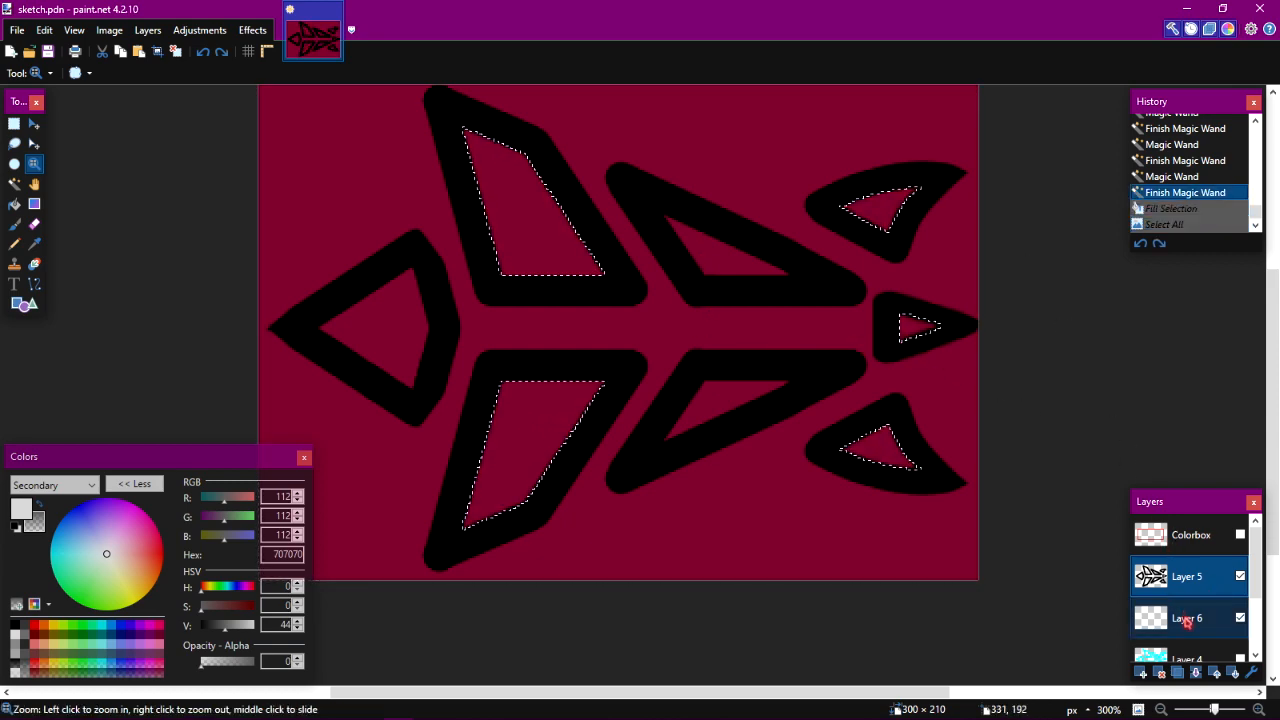
# Fill the selected wing, fin and tail interiors with white on Layer 6, select the entire canvas, and inspect the edges.
pyautogui.click(1183, 617)
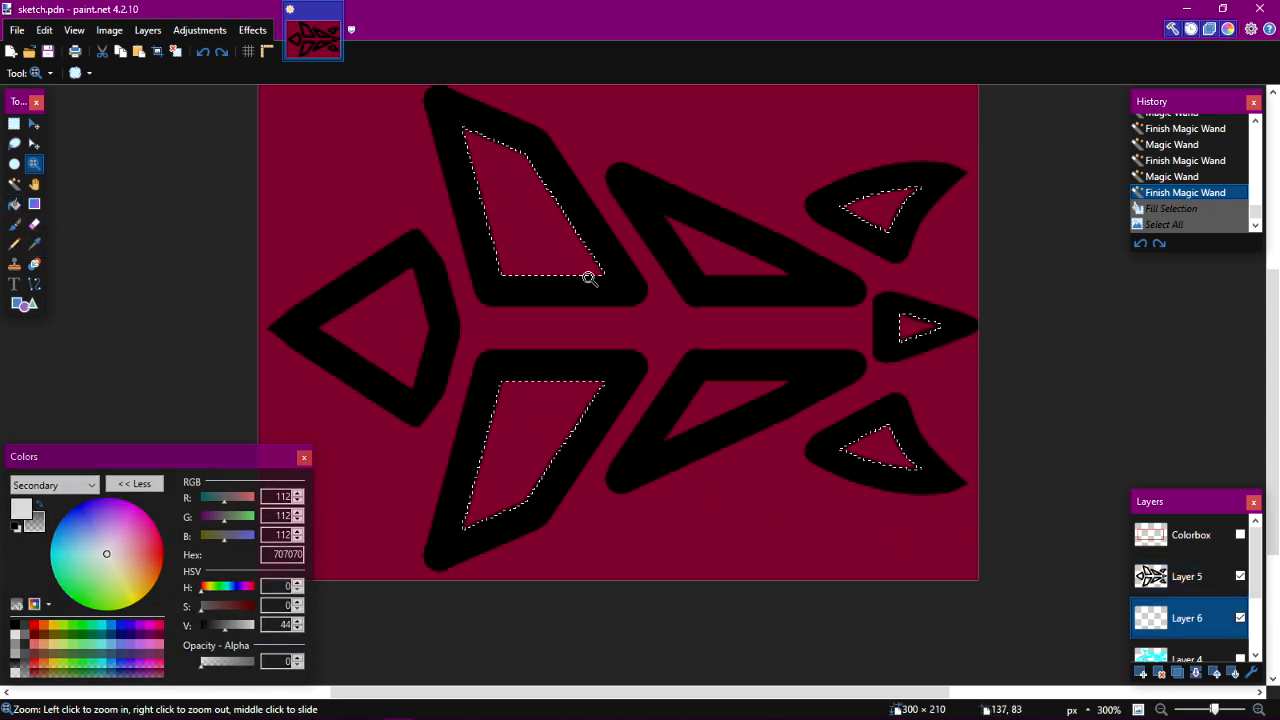
pyautogui.press('BackSpace')
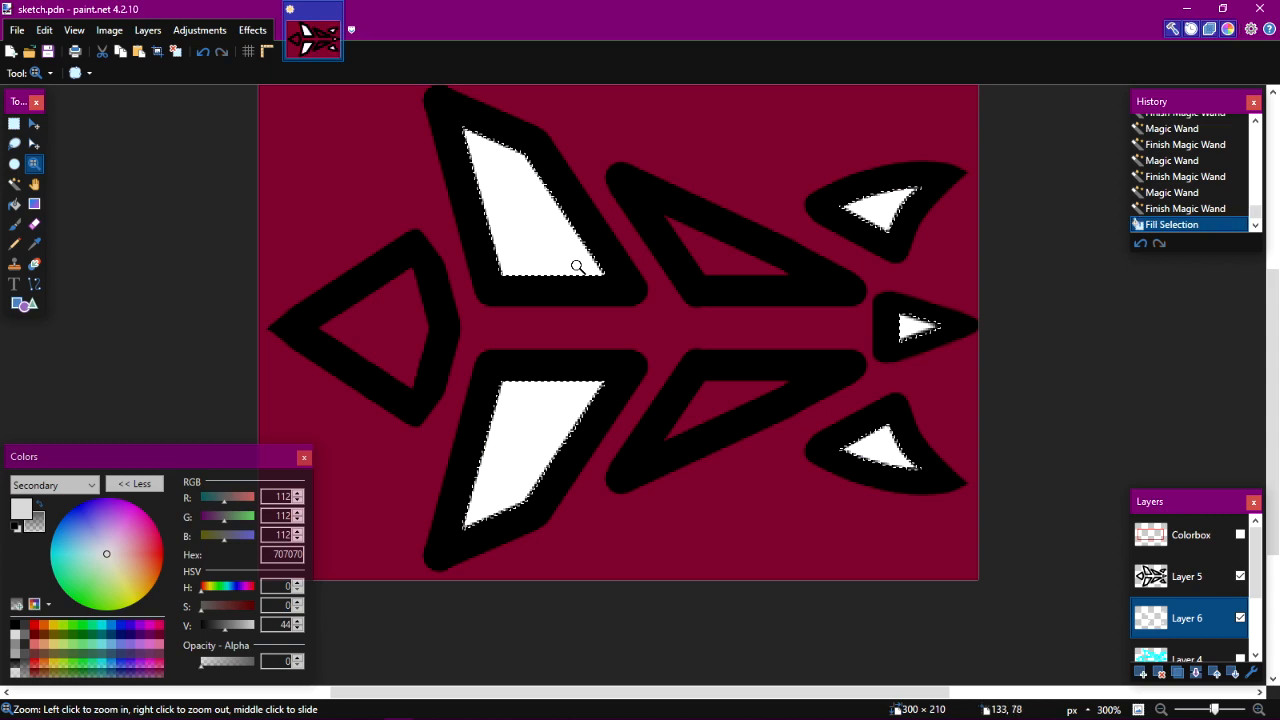
pyautogui.hotkey('ctrl', 'a')
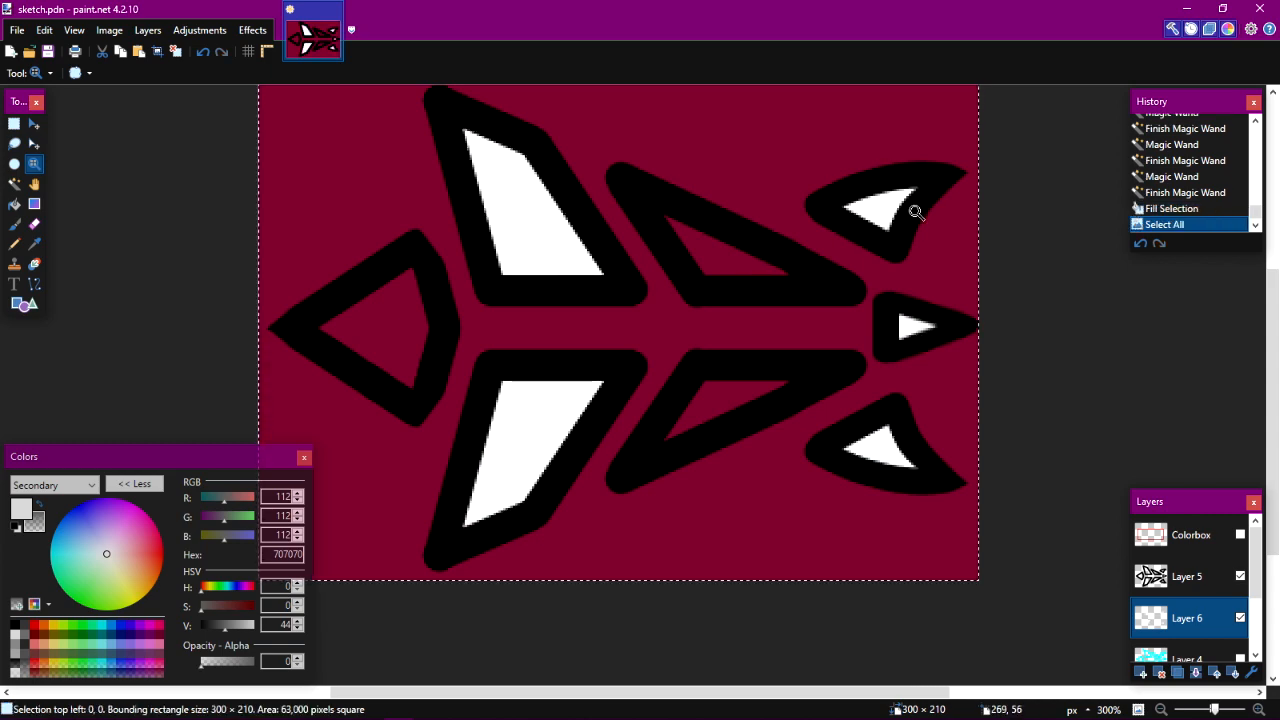
pyautogui.moveTo(915, 211); pyautogui.dragTo(837, 169)
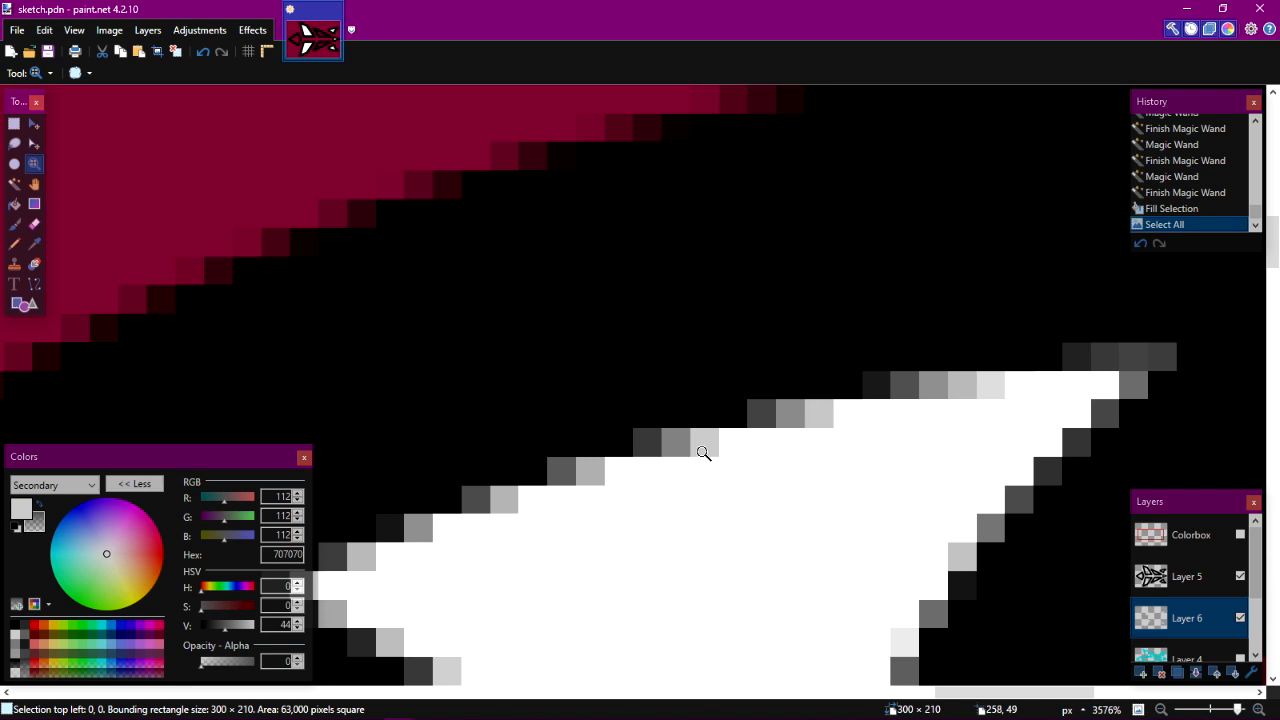
pyautogui.scroll(-4, 700, 450)
pyautogui.scroll(-10, 688, 445)
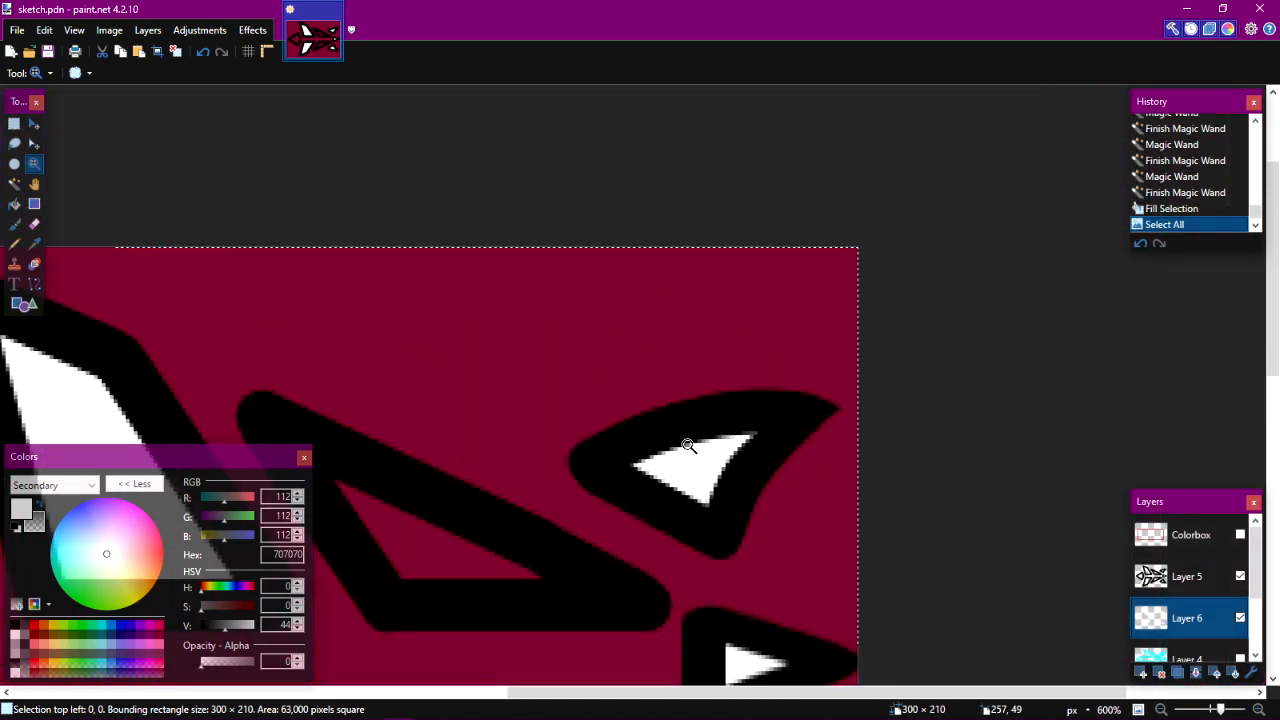
pyautogui.scroll(-2, 766, 418)
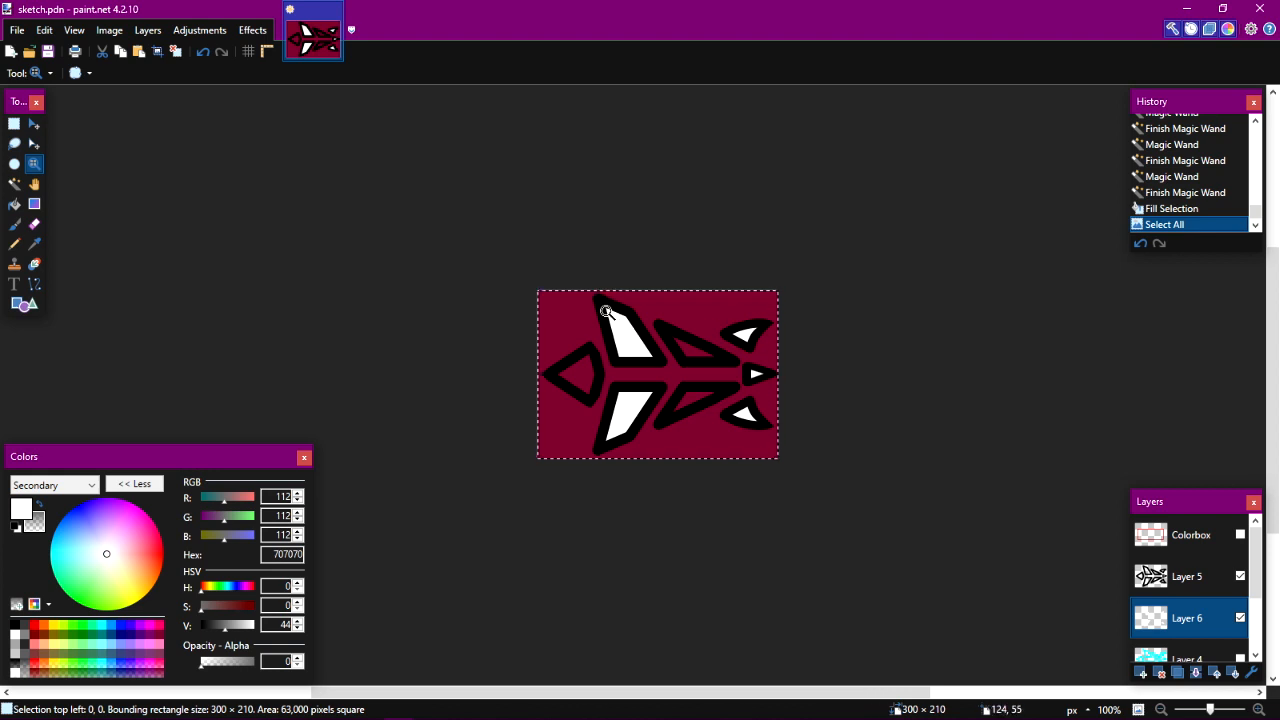
pyautogui.moveTo(766, 451); pyautogui.dragTo(609, 294)
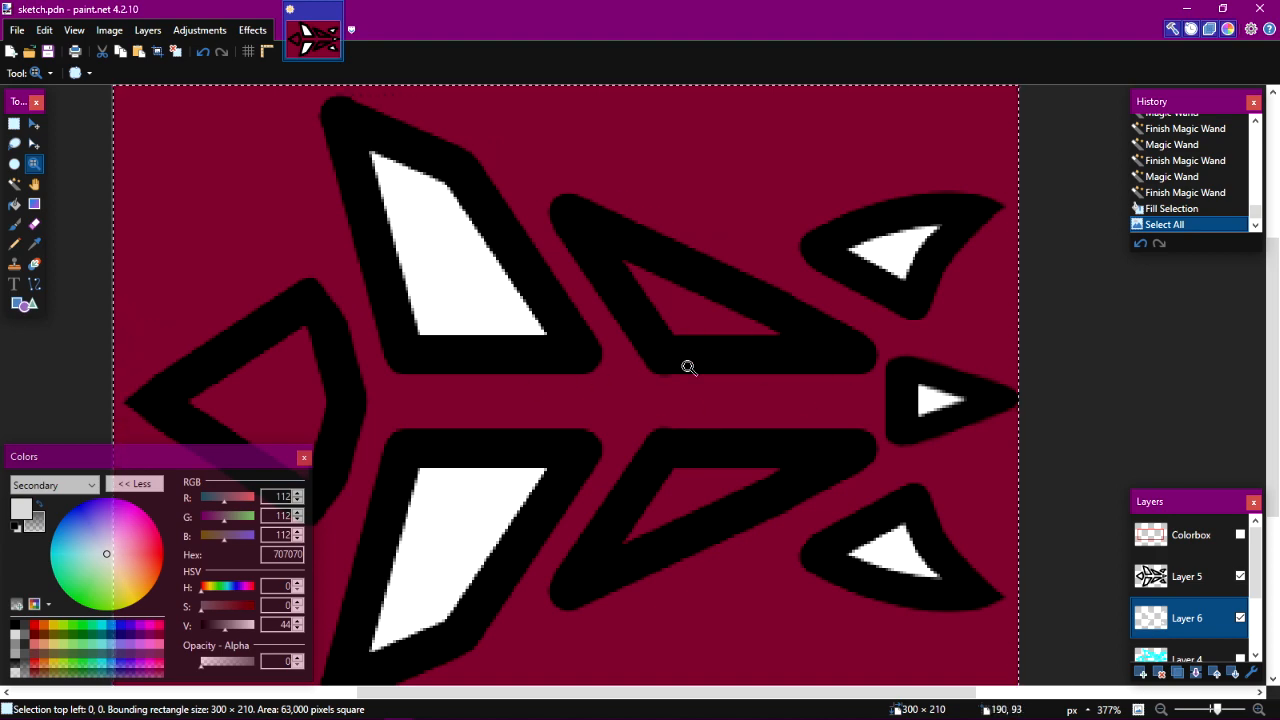
pyautogui.rightClick(633, 387)
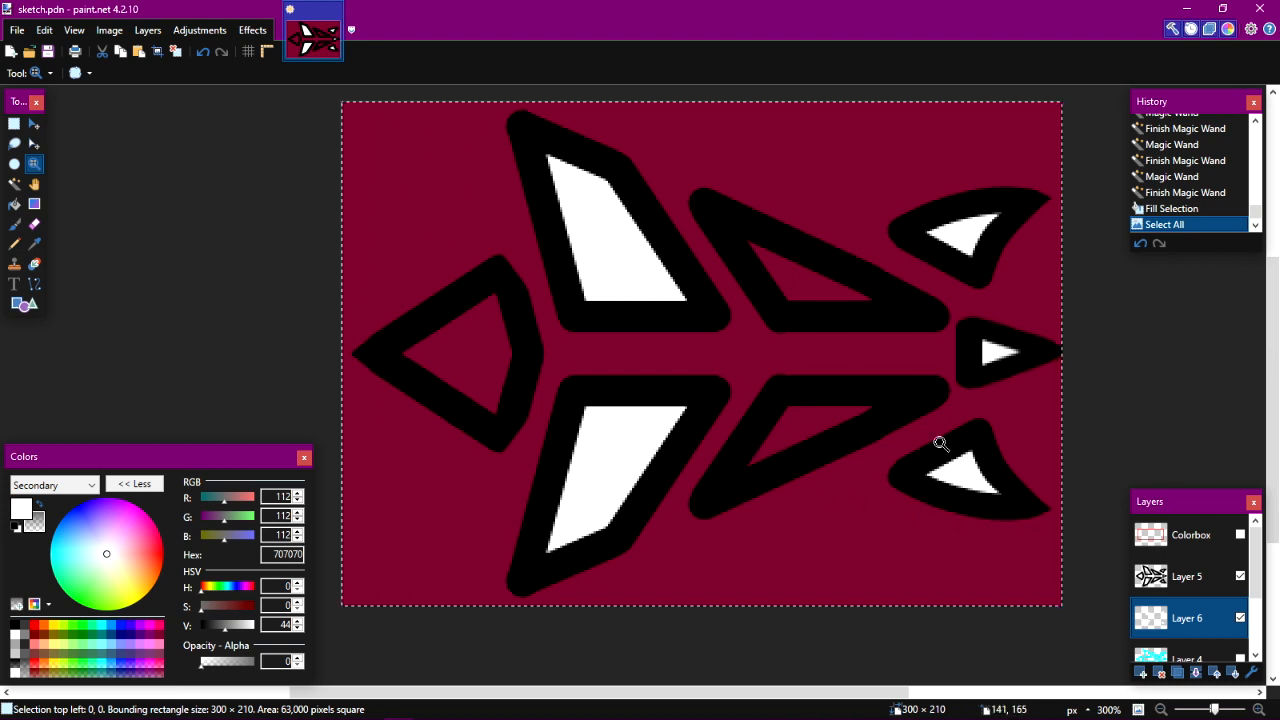
# Delete Layer 4 and the Background layer.
pyautogui.scroll(-2, 1190, 590)
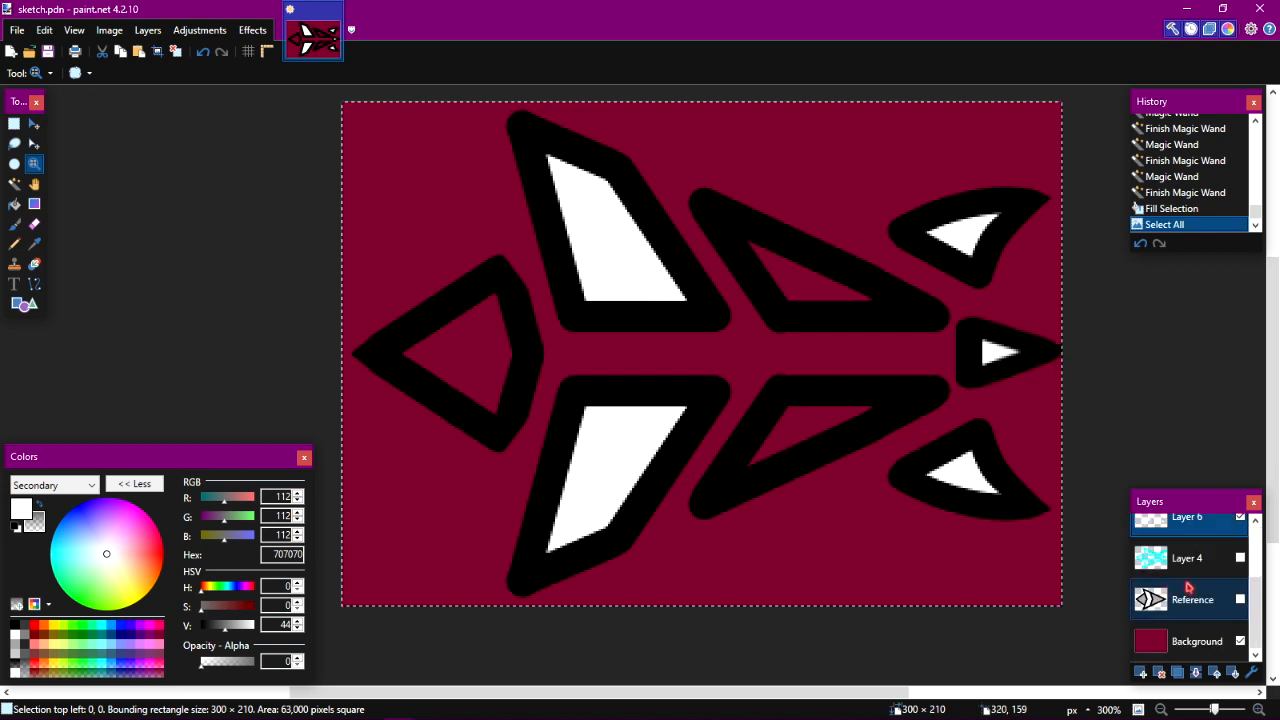
pyautogui.click(1159, 672)
pyautogui.click(1172, 645)
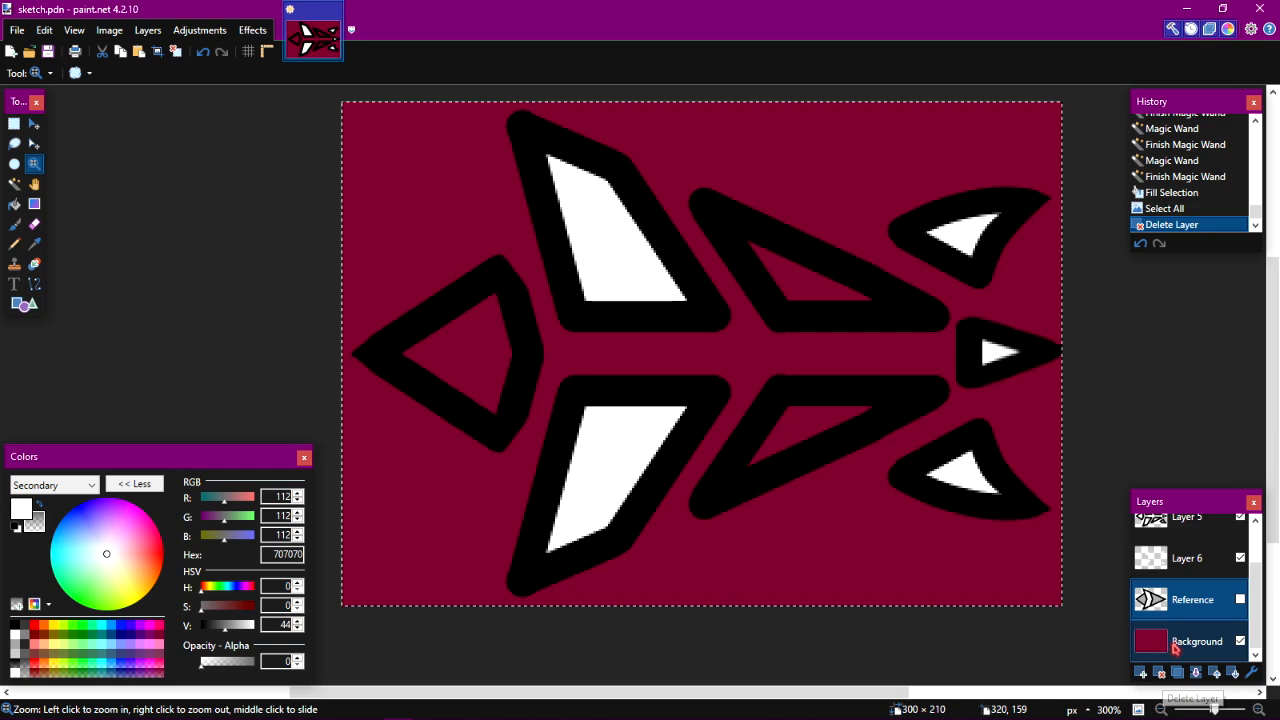
pyautogui.click(1161, 672)
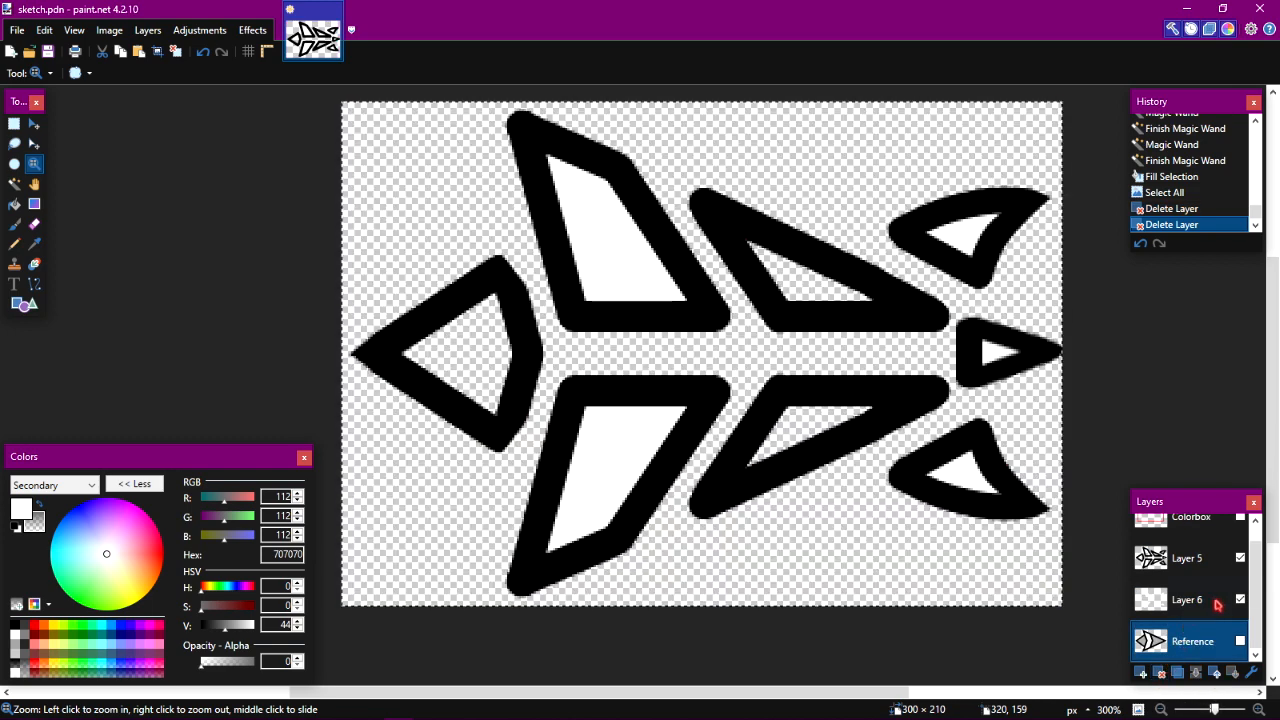
# Make the Reference layer visible, move it to the top of the layer stack, and set its opacity to 255.
pyautogui.click(1240, 641)
pyautogui.moveTo(1188, 650); pyautogui.dragTo(1178, 548)
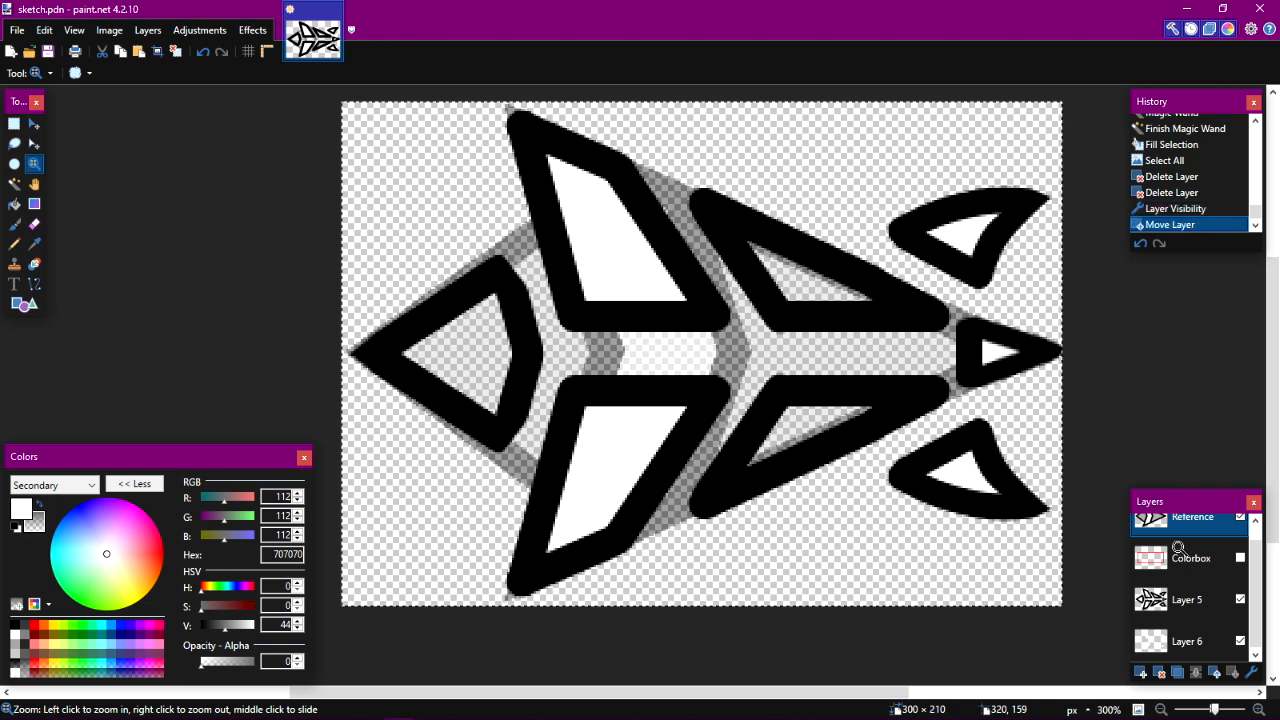
pyautogui.click(1250, 672)
pyautogui.moveTo(594, 411); pyautogui.dragTo(688, 410)
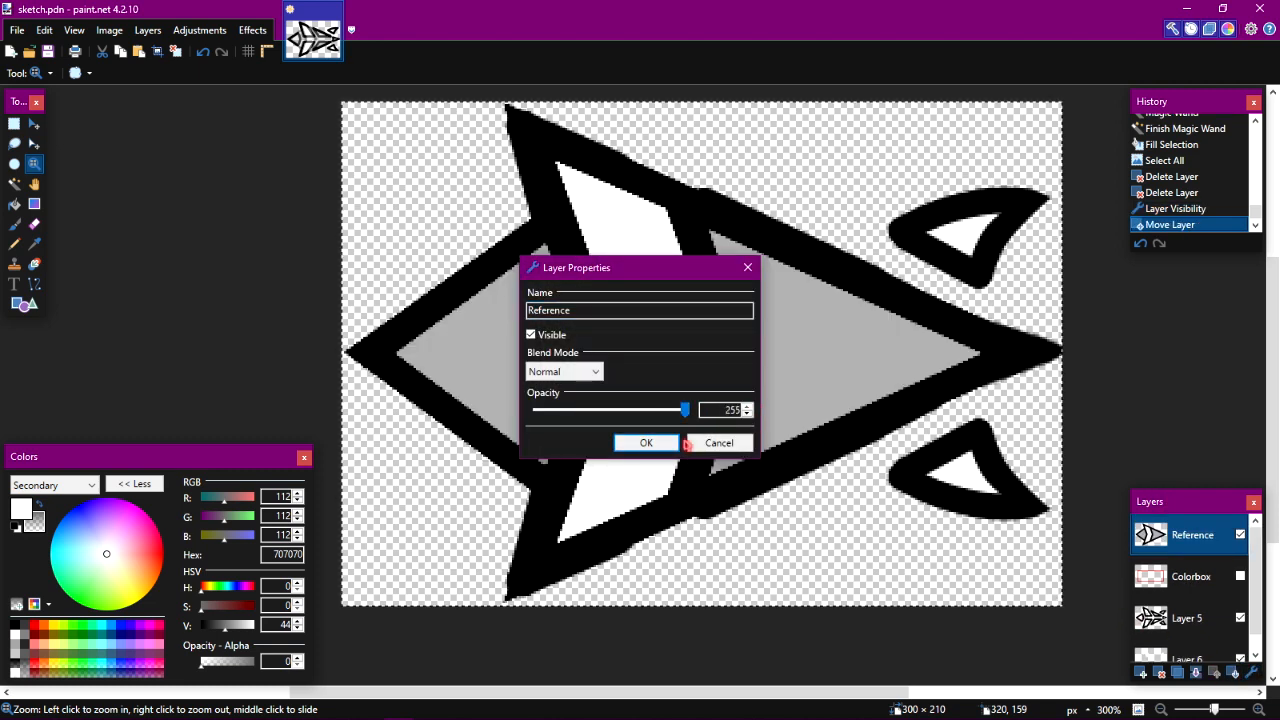
pyautogui.click(646, 442)
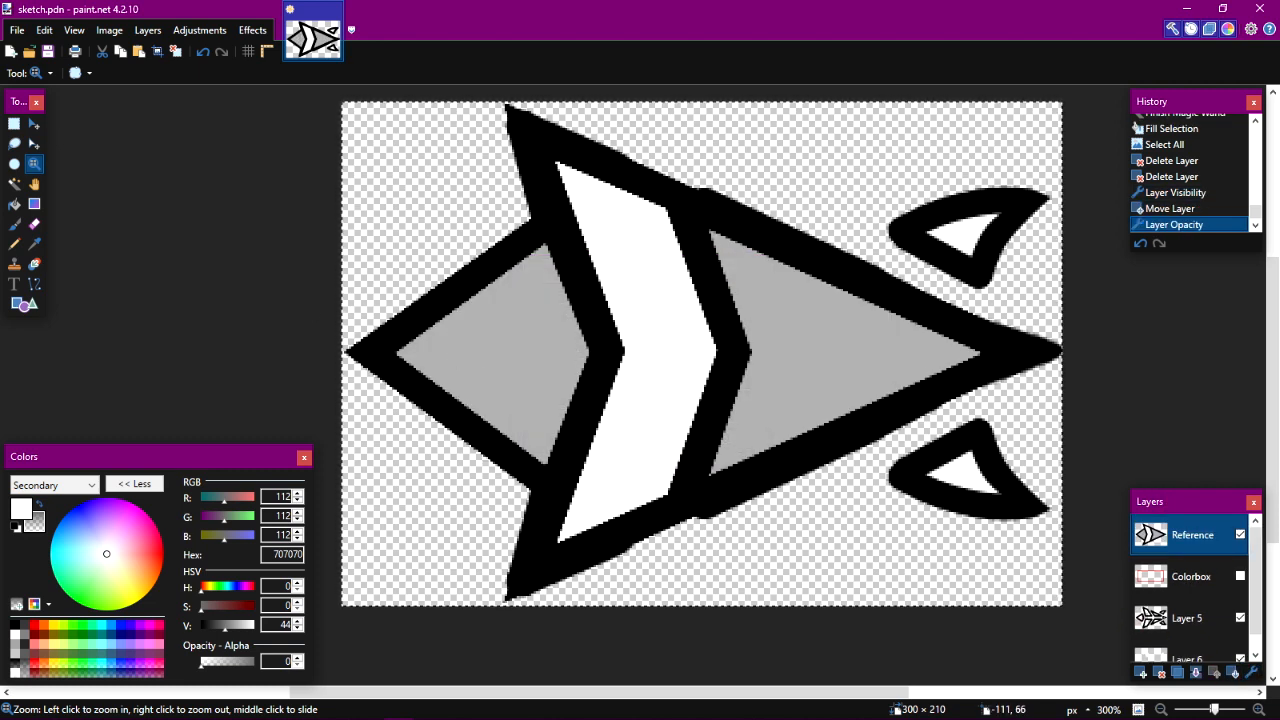
# Select the larger gray interior area of the Reference layer's dart with the Magic Wand at 70% tolerance.
pyautogui.click(14, 183)
pyautogui.click(345, 440)
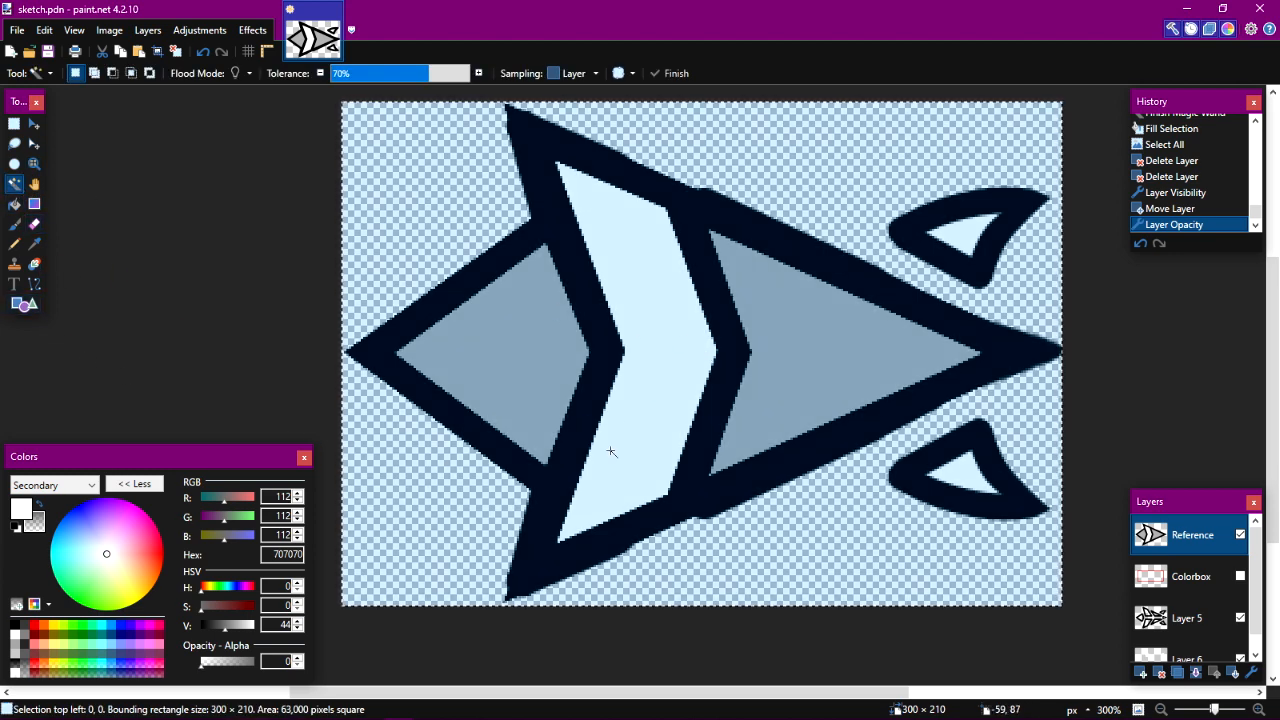
pyautogui.click(846, 353)
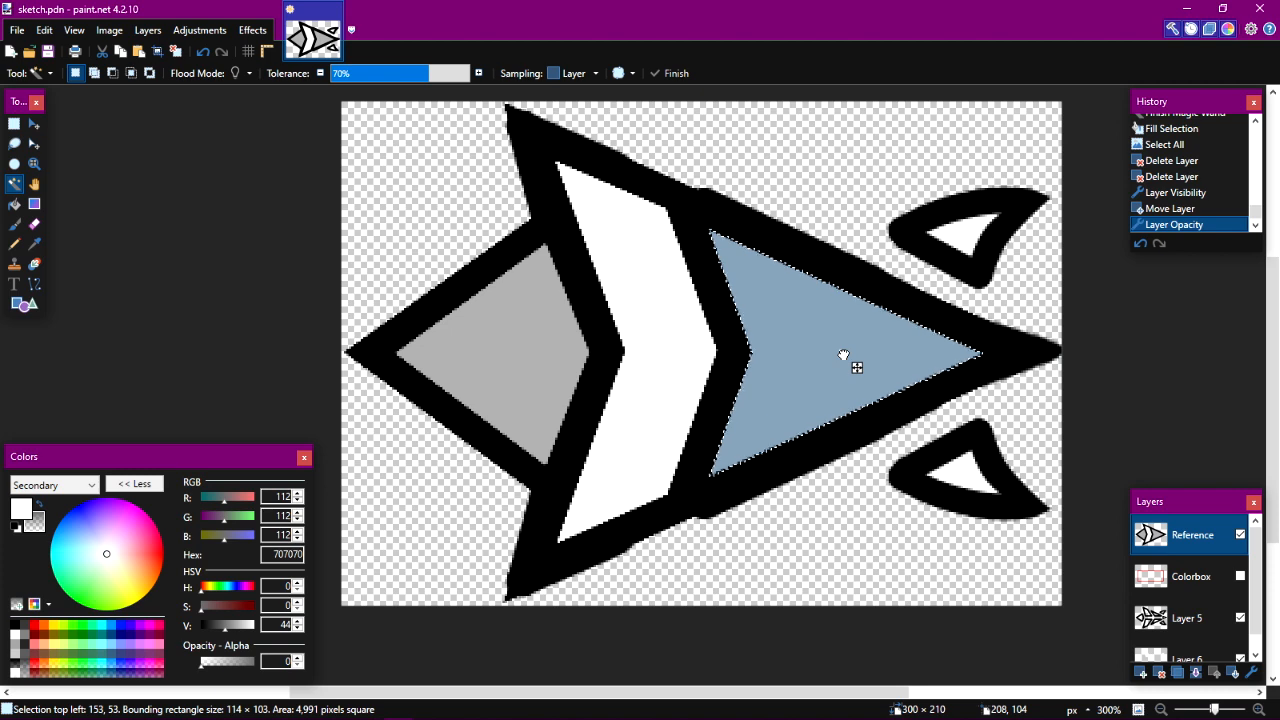
# Set the Magic Wand tolerance to 75% and add the dart's smaller gray interior on the Reference layer to the selection.
pyautogui.moveTo(428, 75)
pyautogui.mouseDown()
pyautogui.moveTo(450, 75)
pyautogui.moveTo(435, 78)
pyautogui.mouseUp()
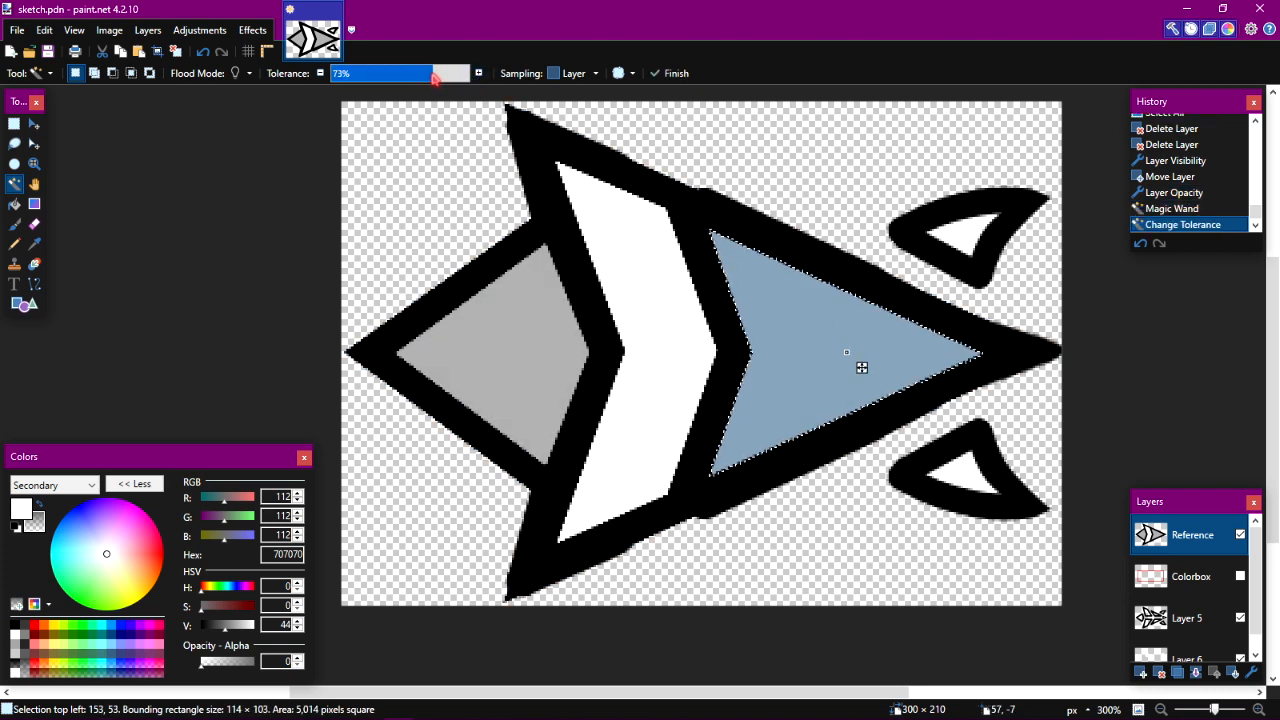
pyautogui.moveTo(436, 76); pyautogui.dragTo(438, 76)
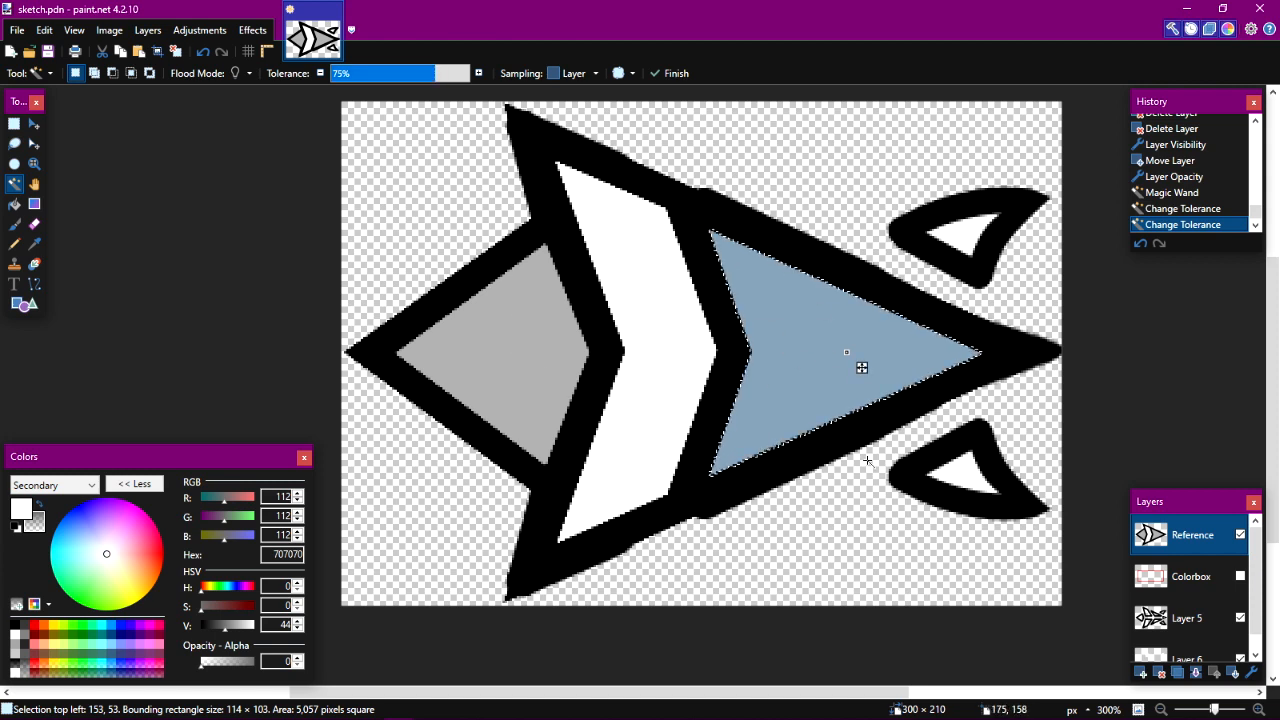
pyautogui.keyDown('ctrl'); pyautogui.click(532, 349); pyautogui.keyUp('ctrl')
pyautogui.click(438, 75)
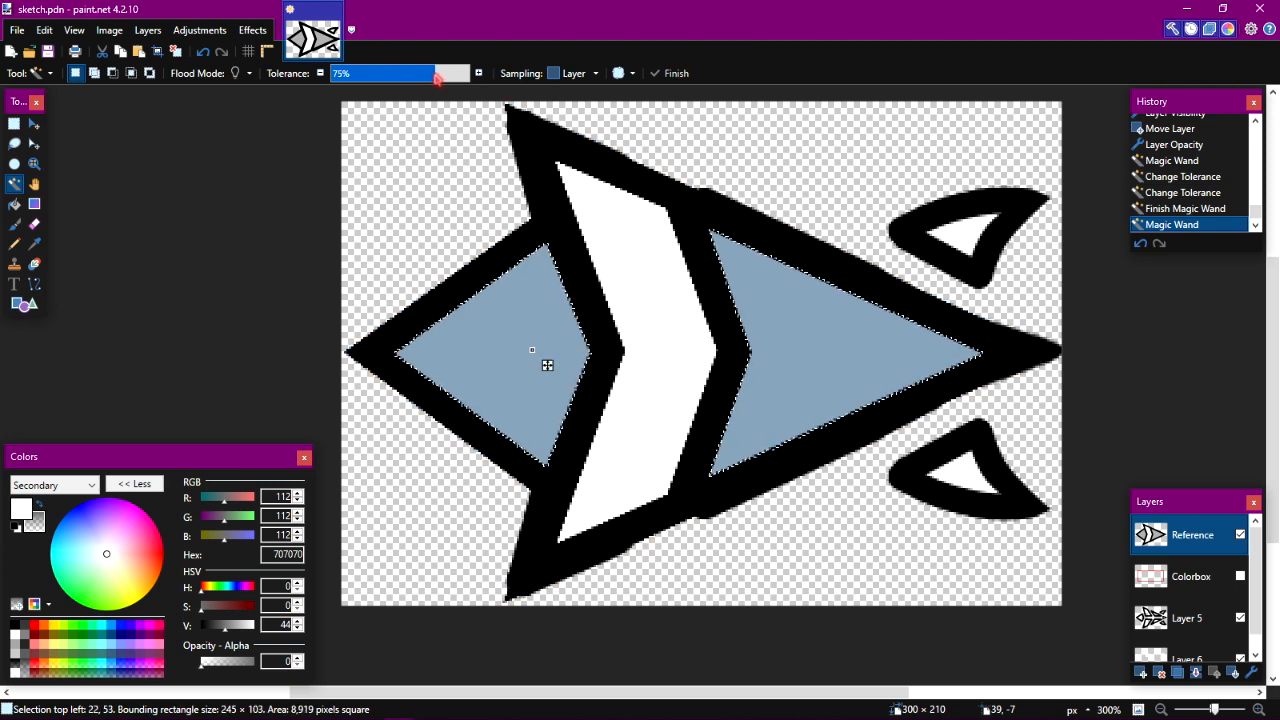
# Create a new 245 × 103 pixel image and fill its entire canvas with purple 7F006E.
pyautogui.click(12, 52)
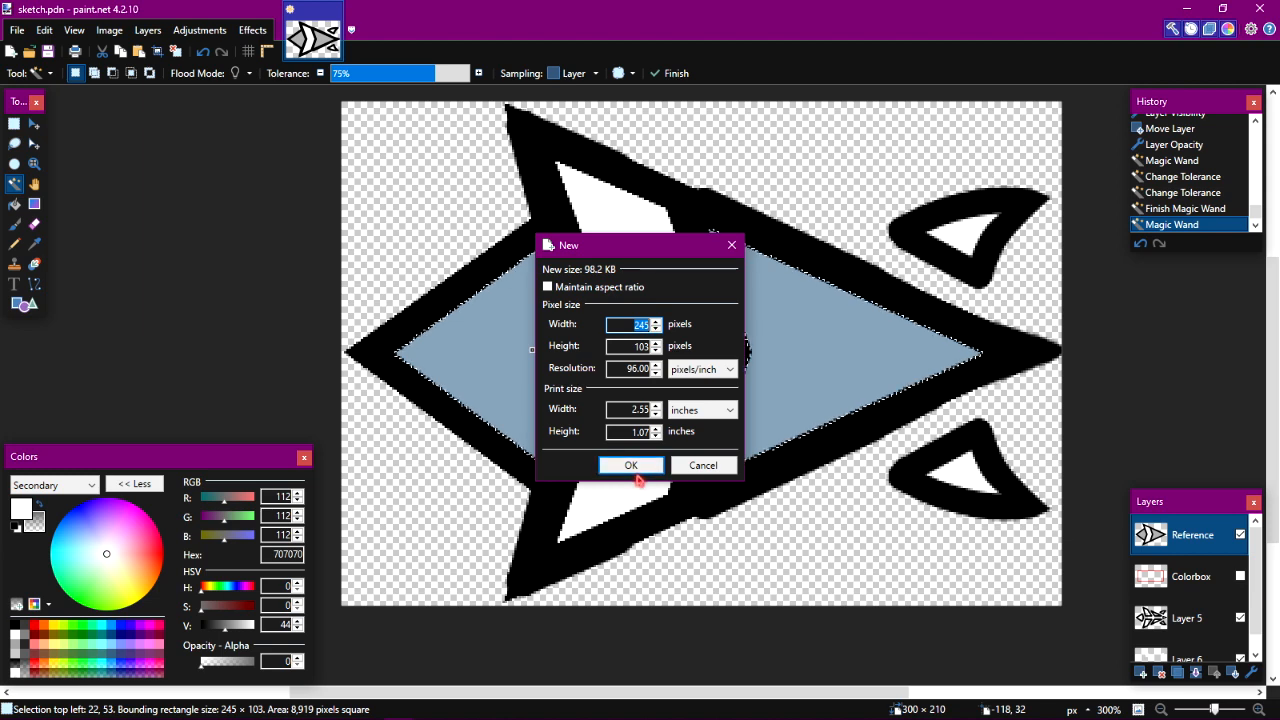
pyautogui.click(634, 467)
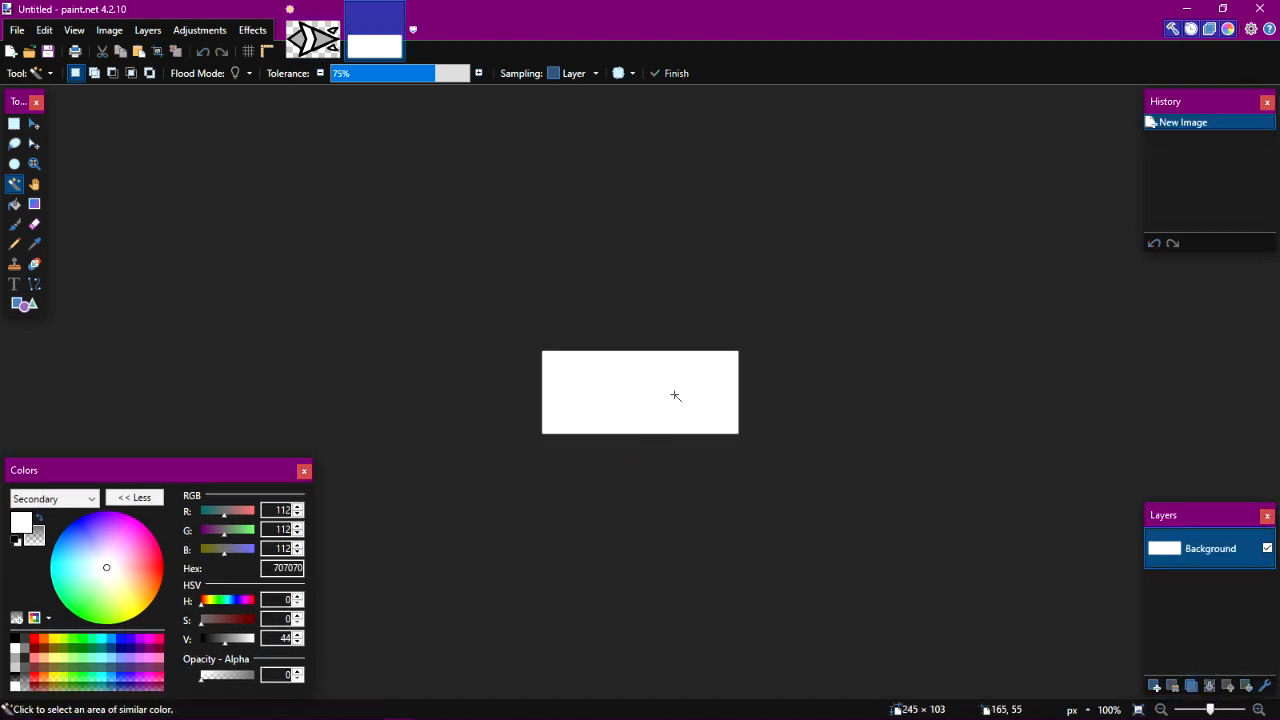
pyautogui.hotkey('ctrl', 'a')
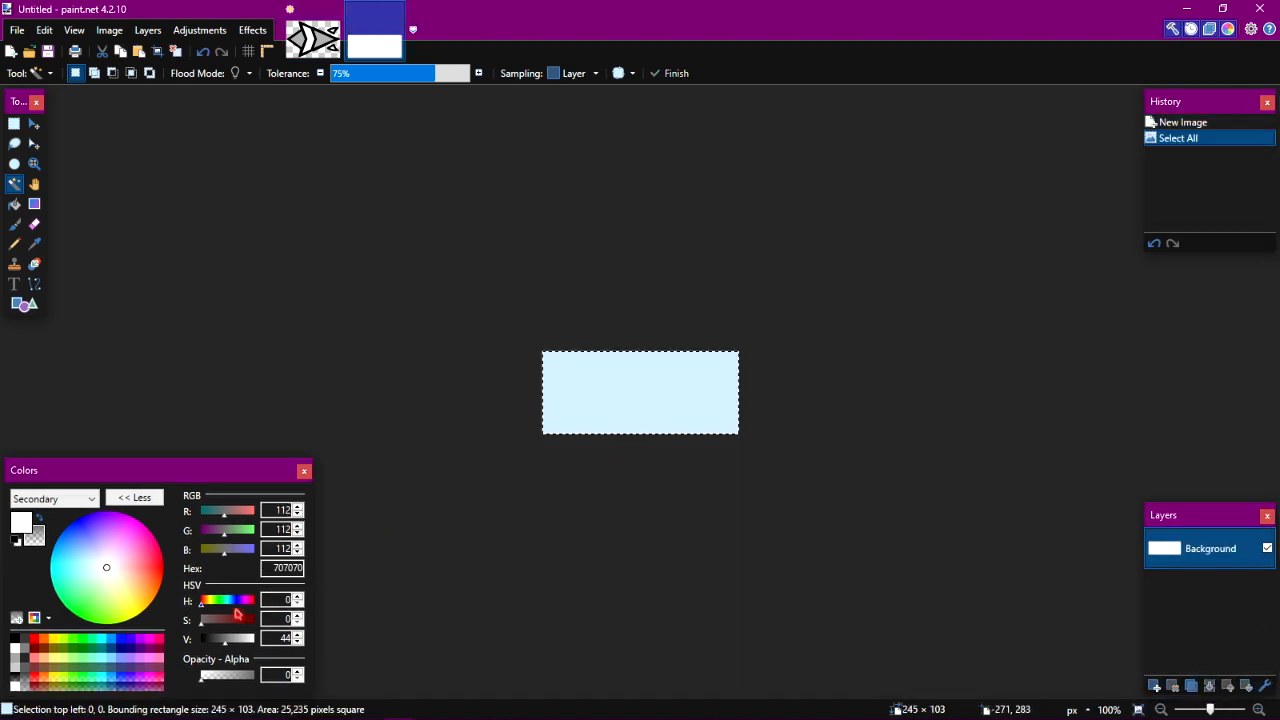
pyautogui.rightClick(150, 650)
pyautogui.press('BackSpace')
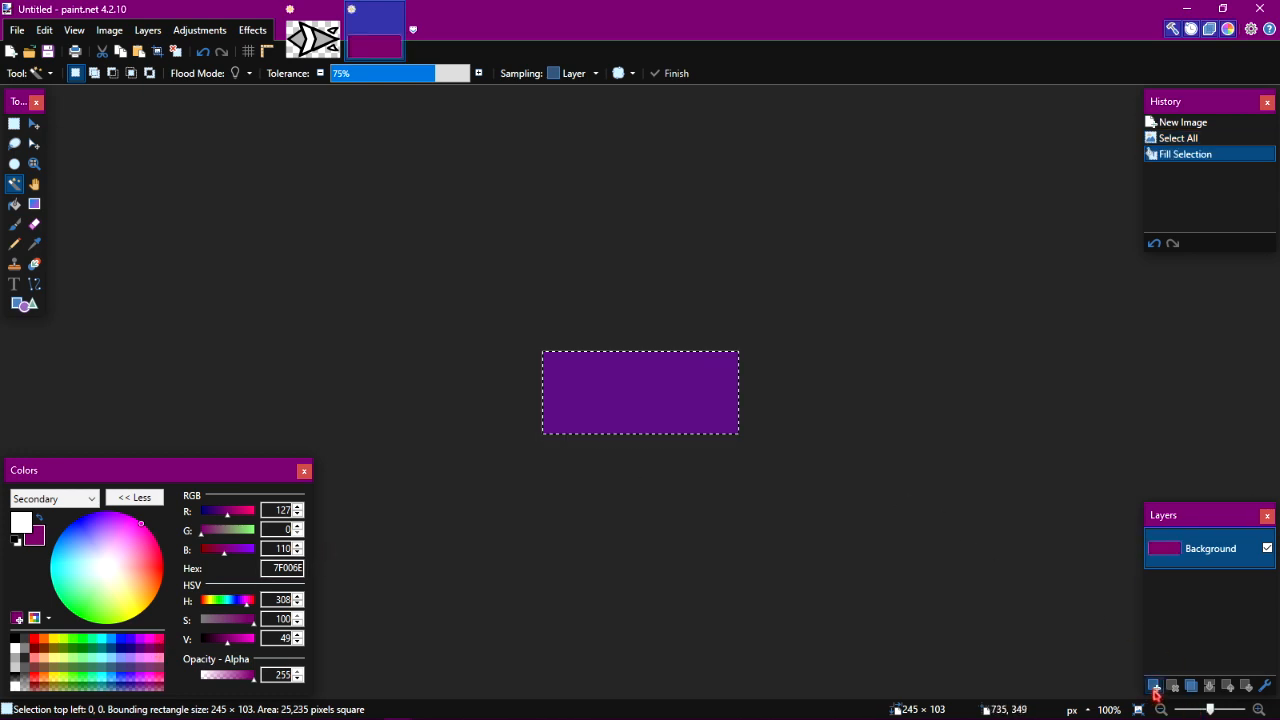
# Paste the two copied gray interiors onto a new layer above the purple background, then select the entire canvas.
pyautogui.click(1155, 687)
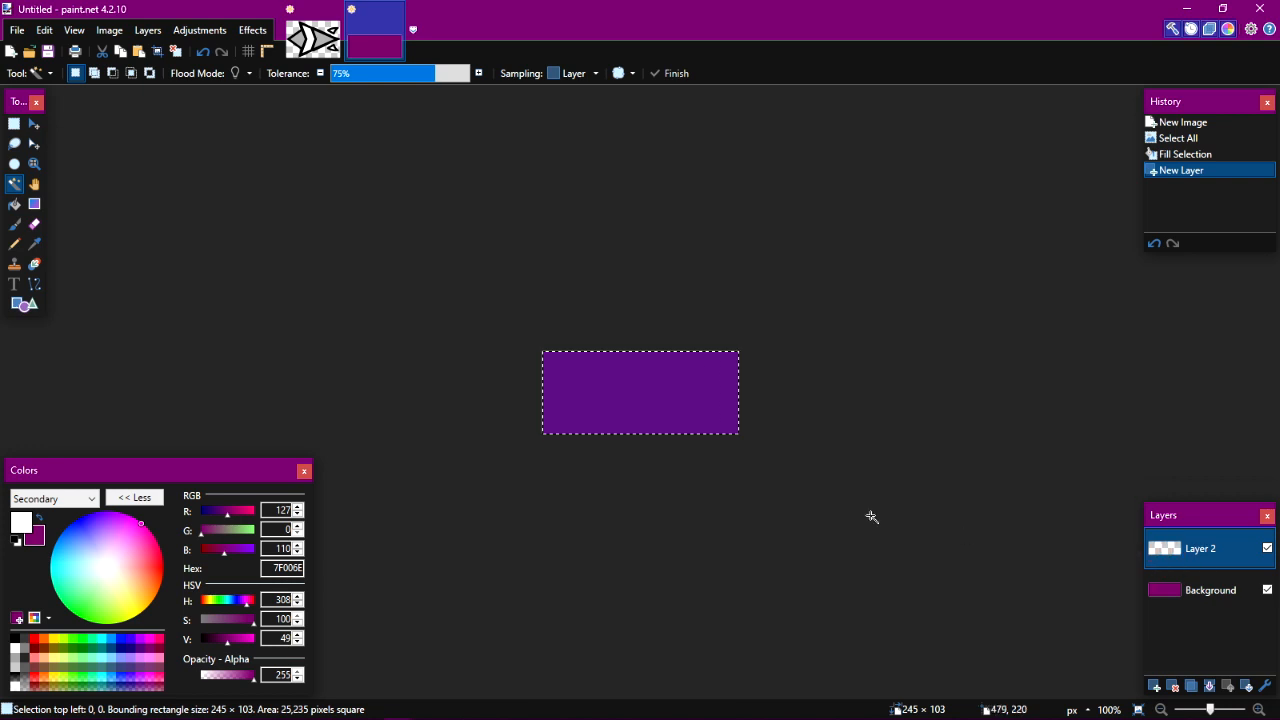
pyautogui.hotkey('ctrl', 'v')
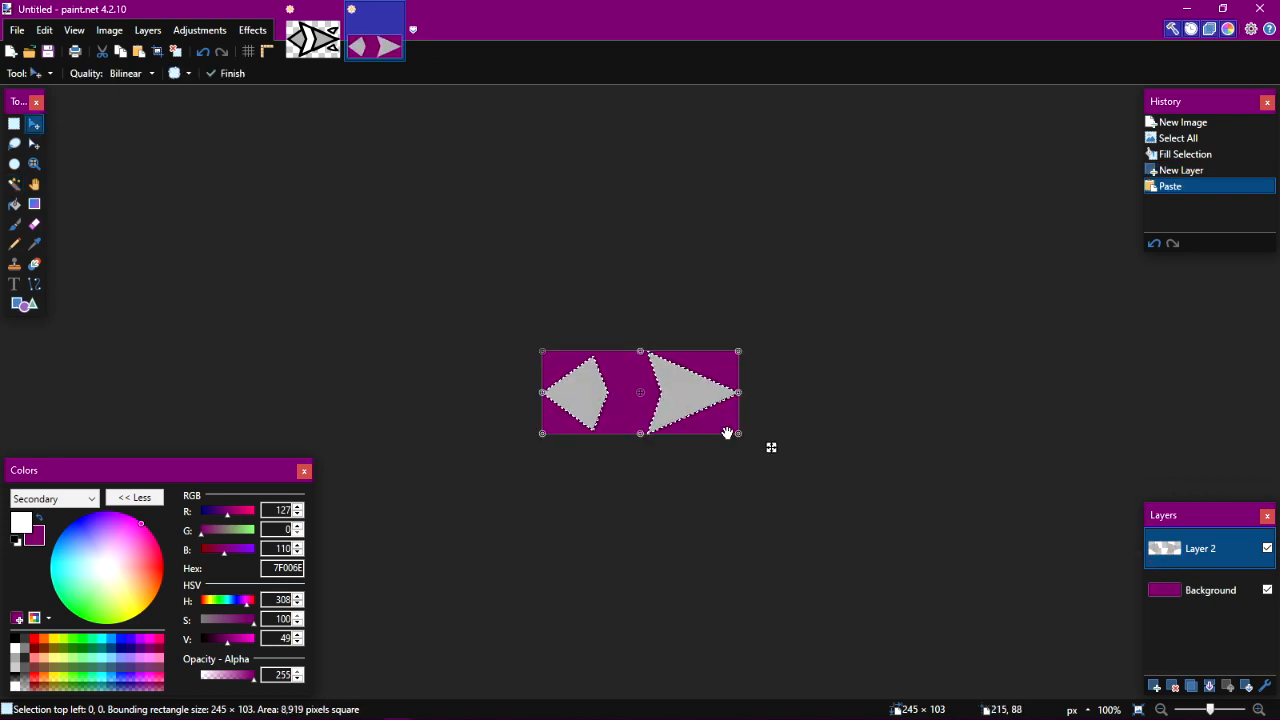
pyautogui.press('z')
pyautogui.hotkey('ctrl', 'b')
pyautogui.scroll(-2, 455, 284)
pyautogui.hotkey('ctrl', 'a')
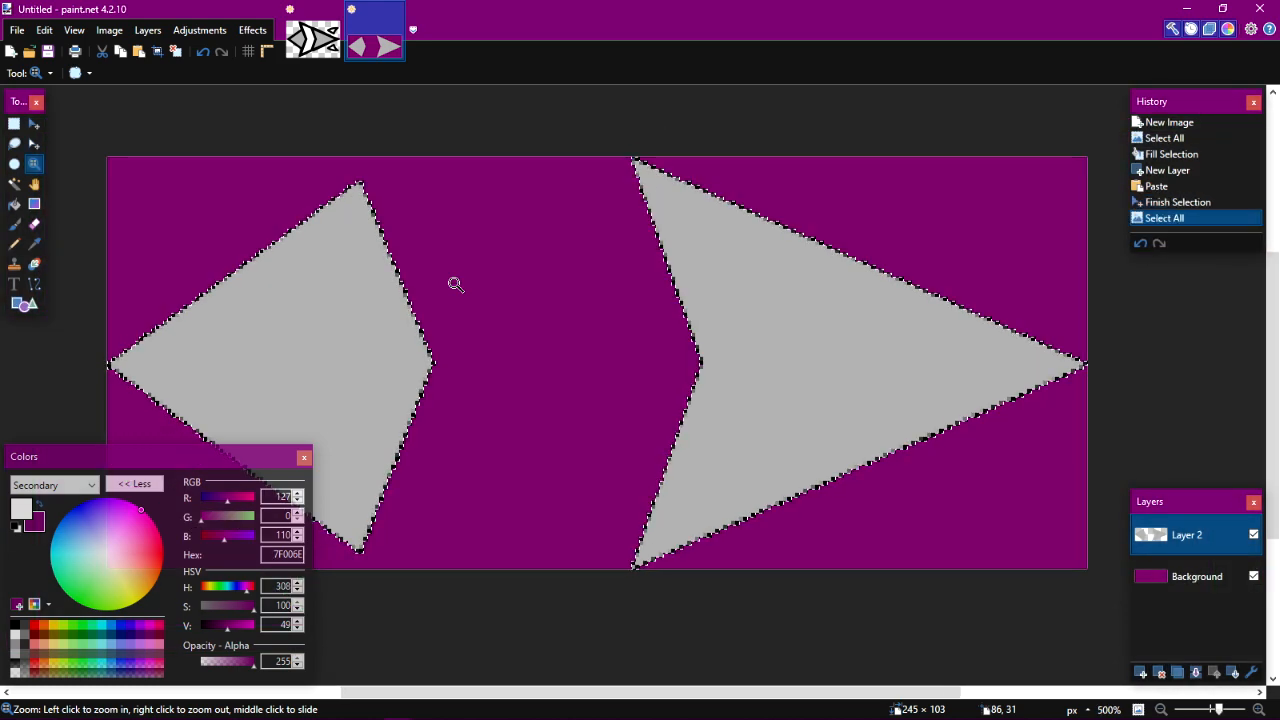
pyautogui.moveTo(311, 274); pyautogui.dragTo(442, 297)
# In the sketch image, hide the Reference layer, move it below Layer 6, and select the entire canvas on Layer 5.
pyautogui.hotkey('ctrl', 'Tab')
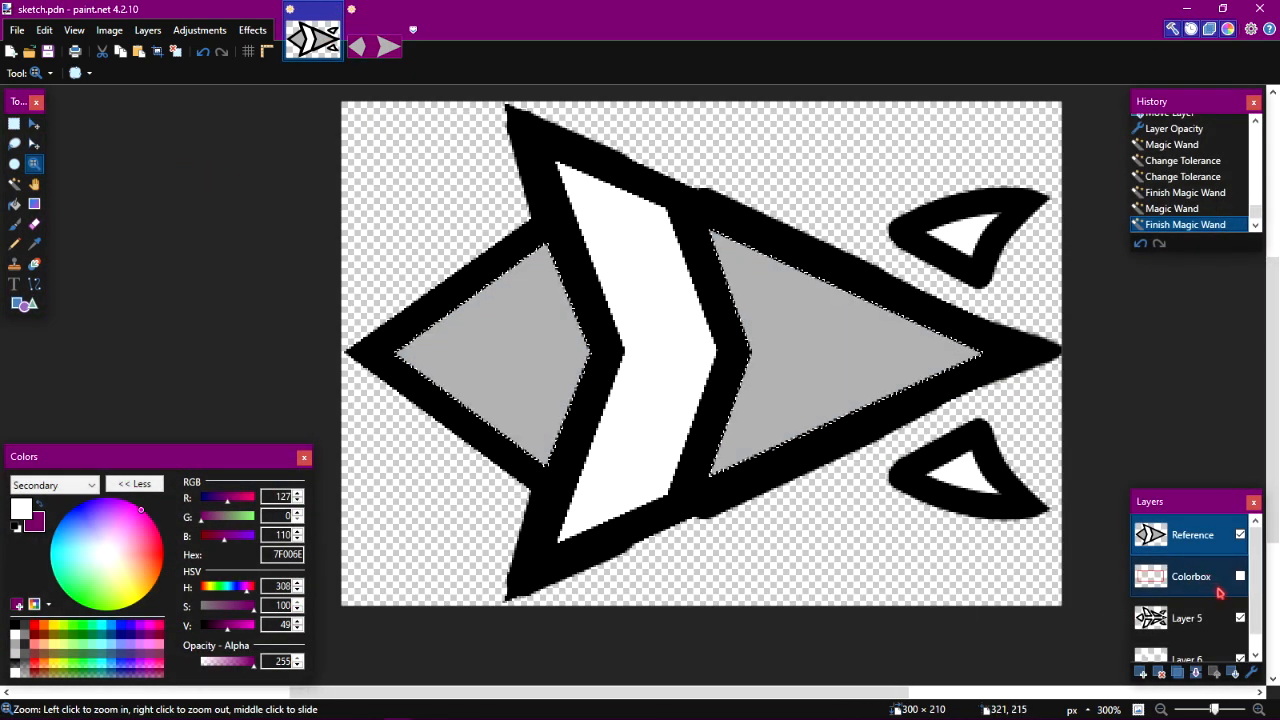
pyautogui.moveTo(1190, 535); pyautogui.dragTo(1196, 615)
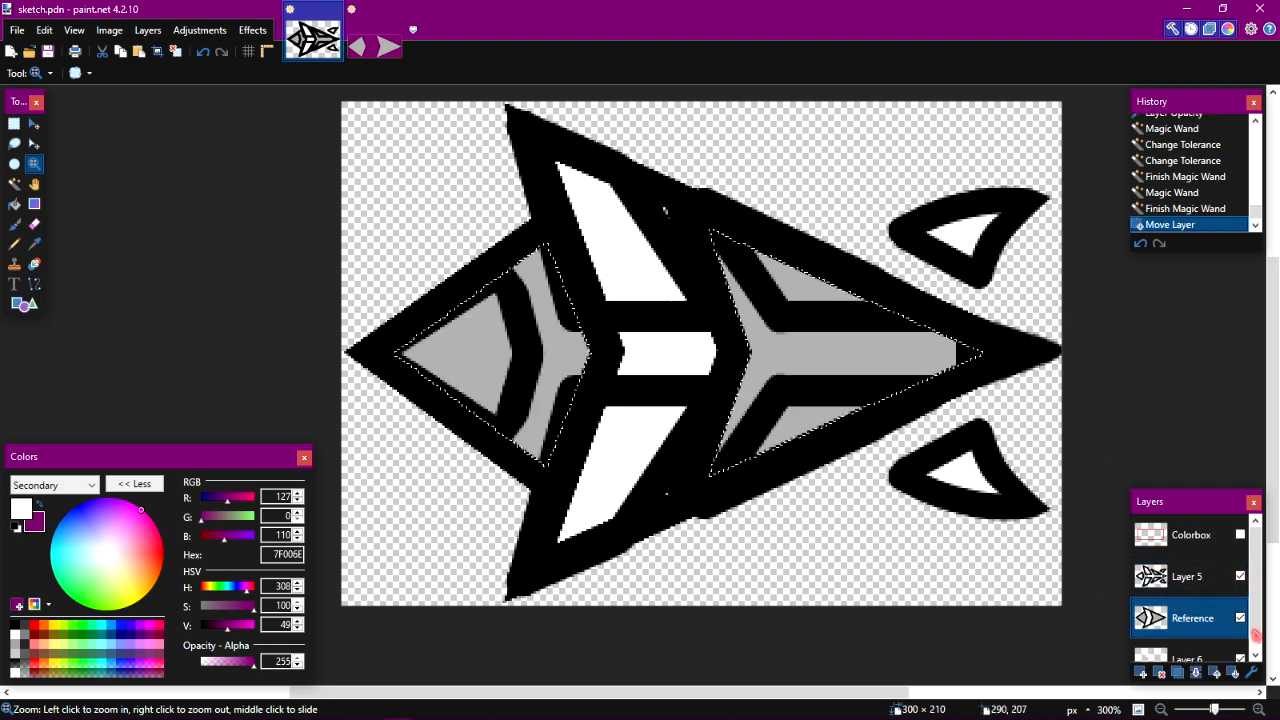
pyautogui.click(1240, 617)
pyautogui.moveTo(1215, 612); pyautogui.dragTo(1190, 650)
pyautogui.click(1175, 566)
pyautogui.hotkey('ctrl', 'a')
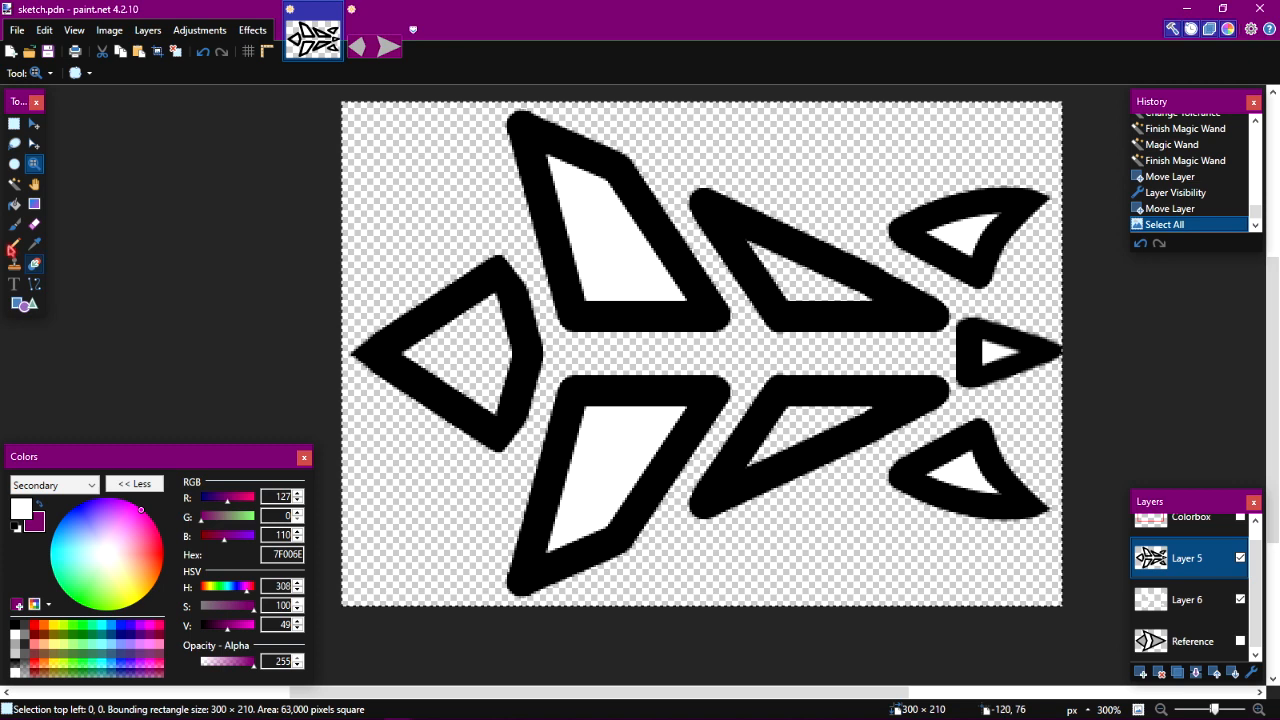
# Select the interiors of the two middle triangles and the leftmost part on Layer 5 with the Magic Wand at 70% tolerance.
pyautogui.click(15, 184)
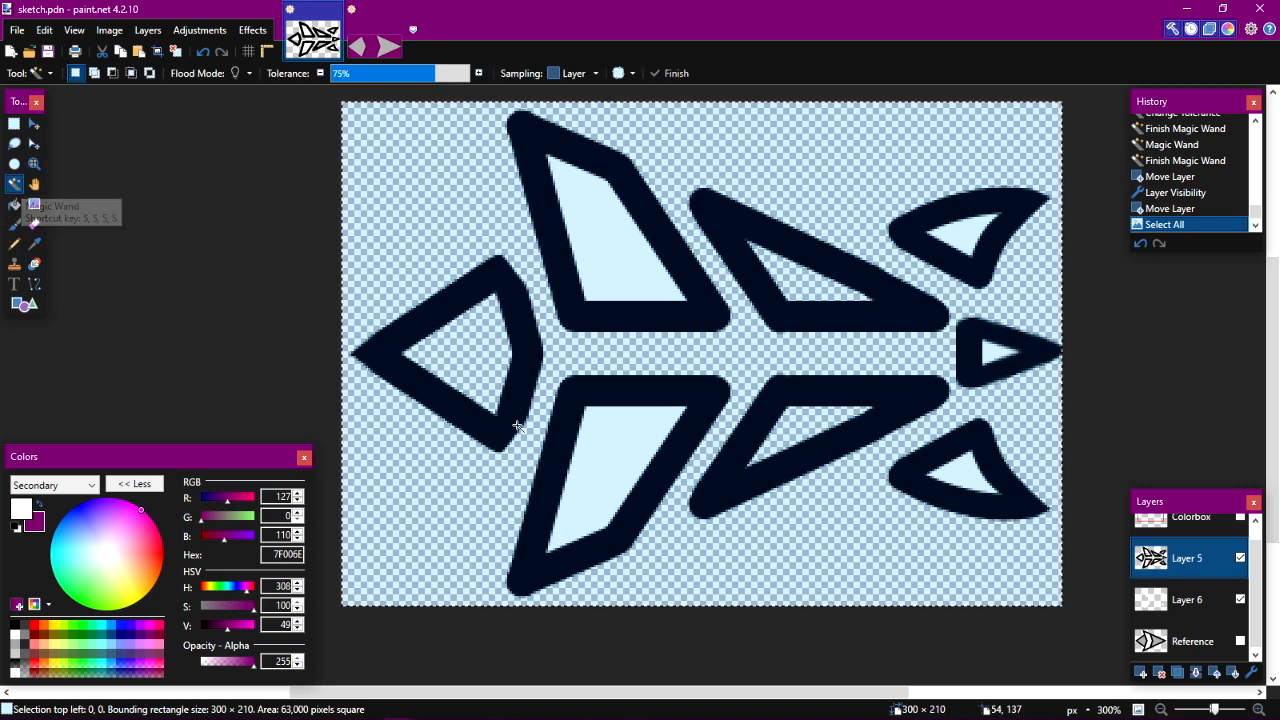
pyautogui.click(813, 295)
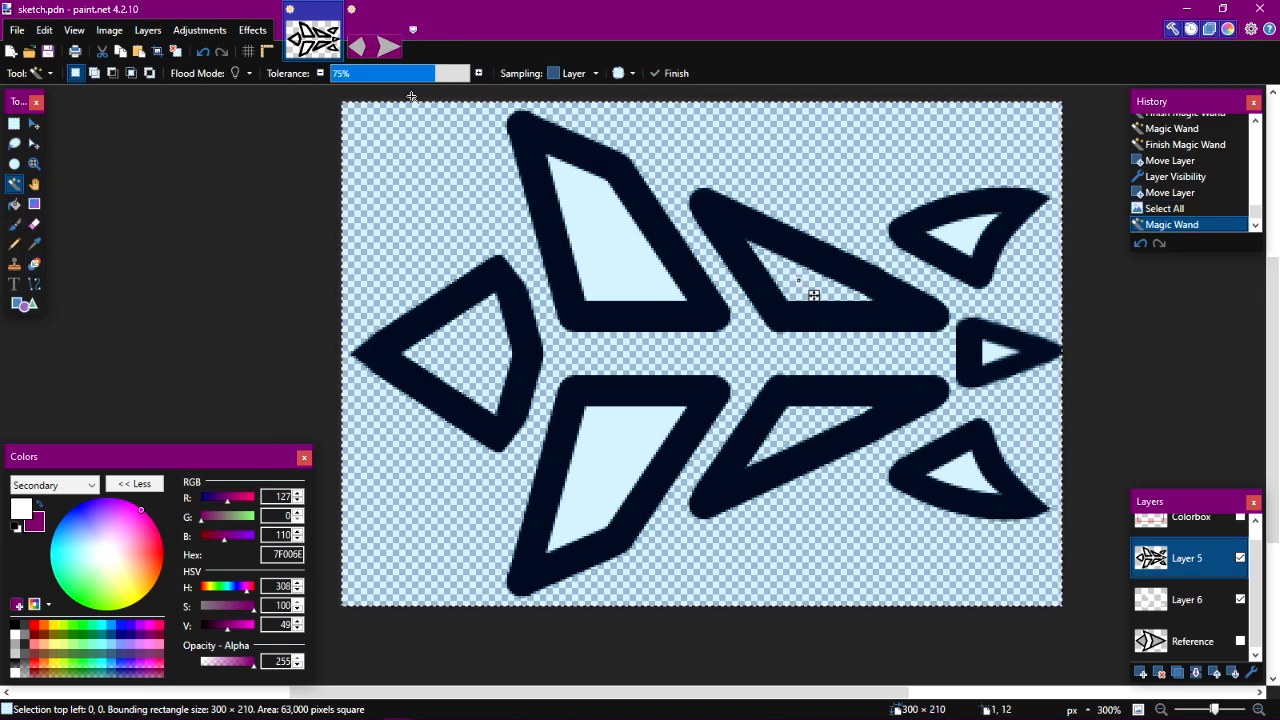
pyautogui.moveTo(432, 76); pyautogui.dragTo(429, 76)
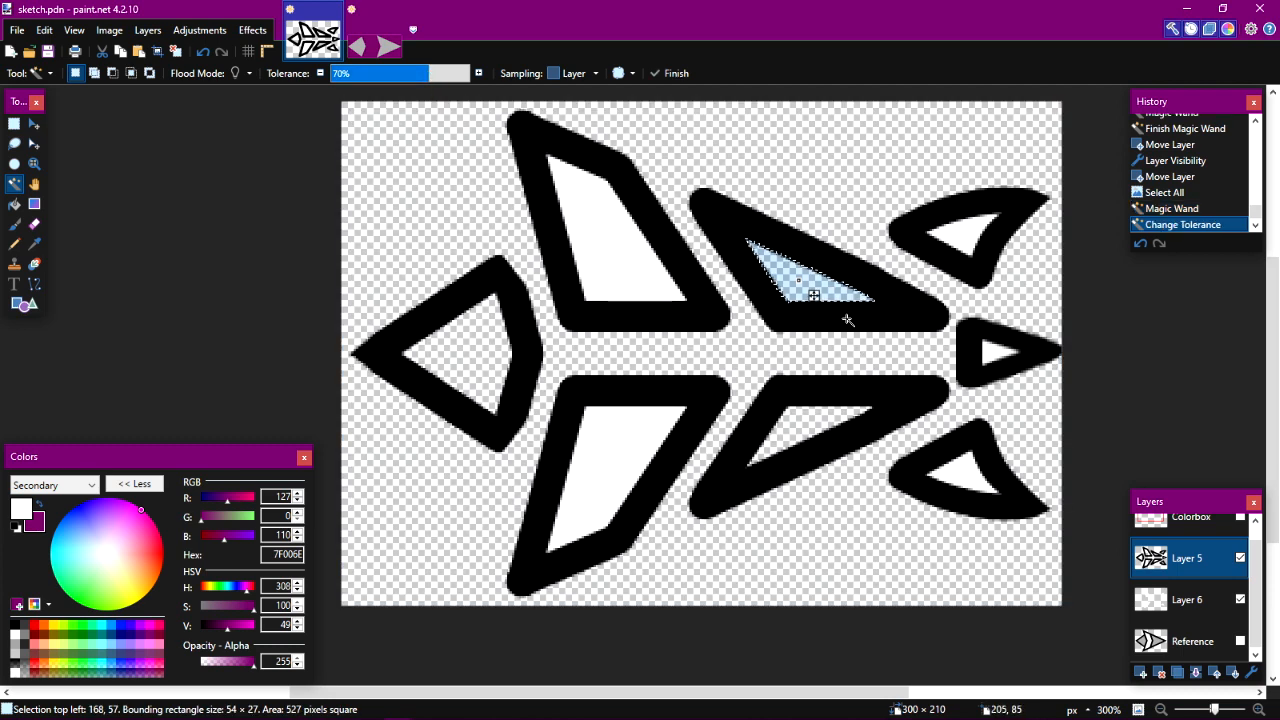
pyautogui.keyDown('ctrl'); pyautogui.click(805, 427); pyautogui.keyUp('ctrl')
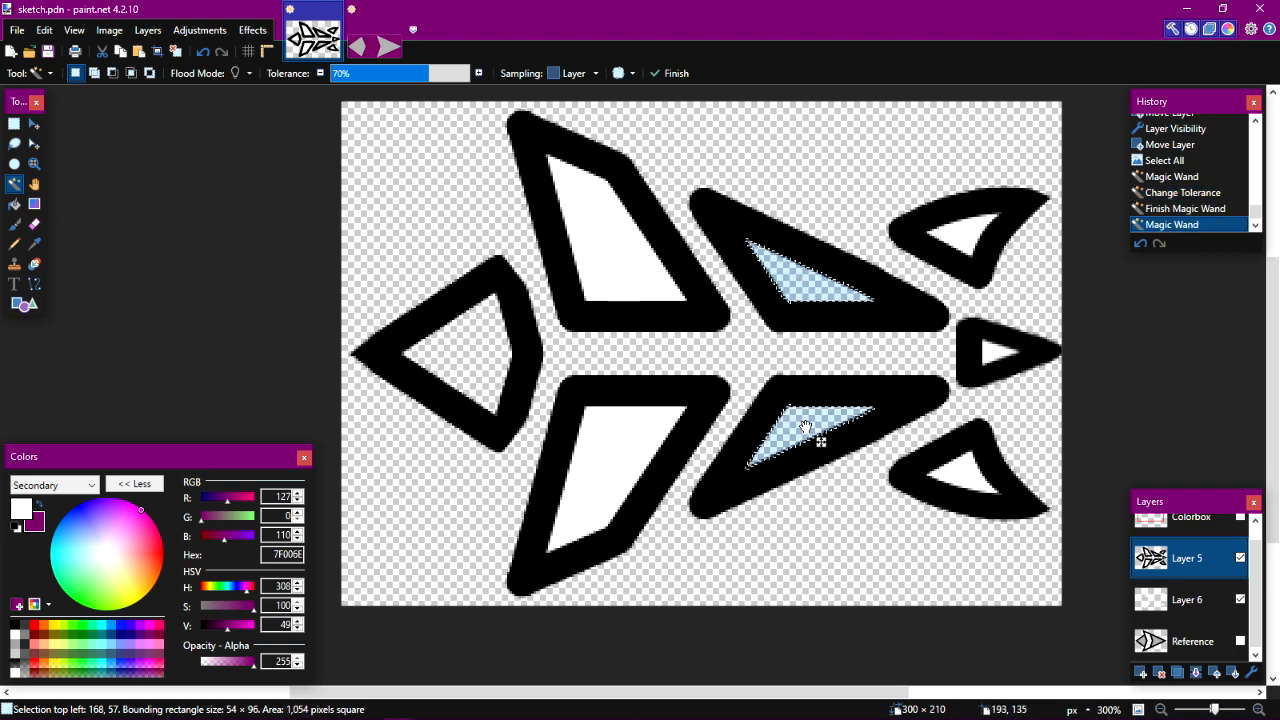
pyautogui.keyDown('ctrl'); pyautogui.click(476, 356); pyautogui.keyUp('ctrl')
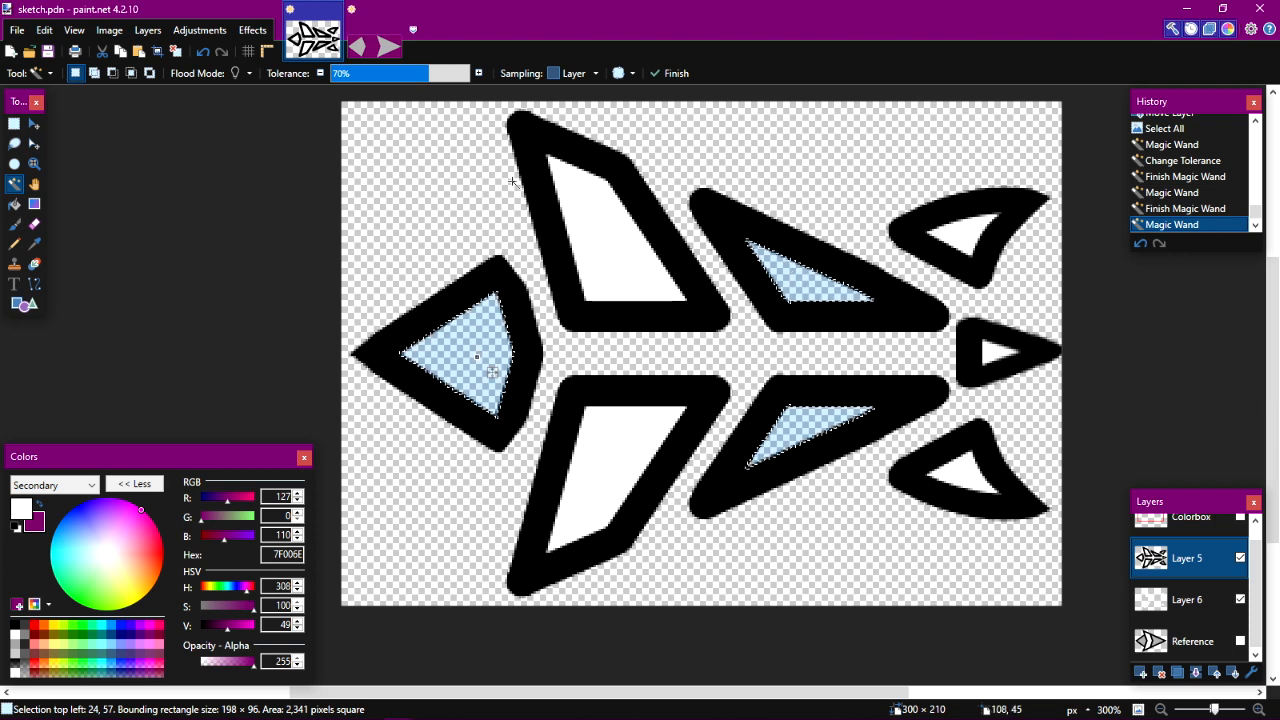
pyautogui.click(432, 76)
pyautogui.moveTo(432, 76); pyautogui.dragTo(429, 77)
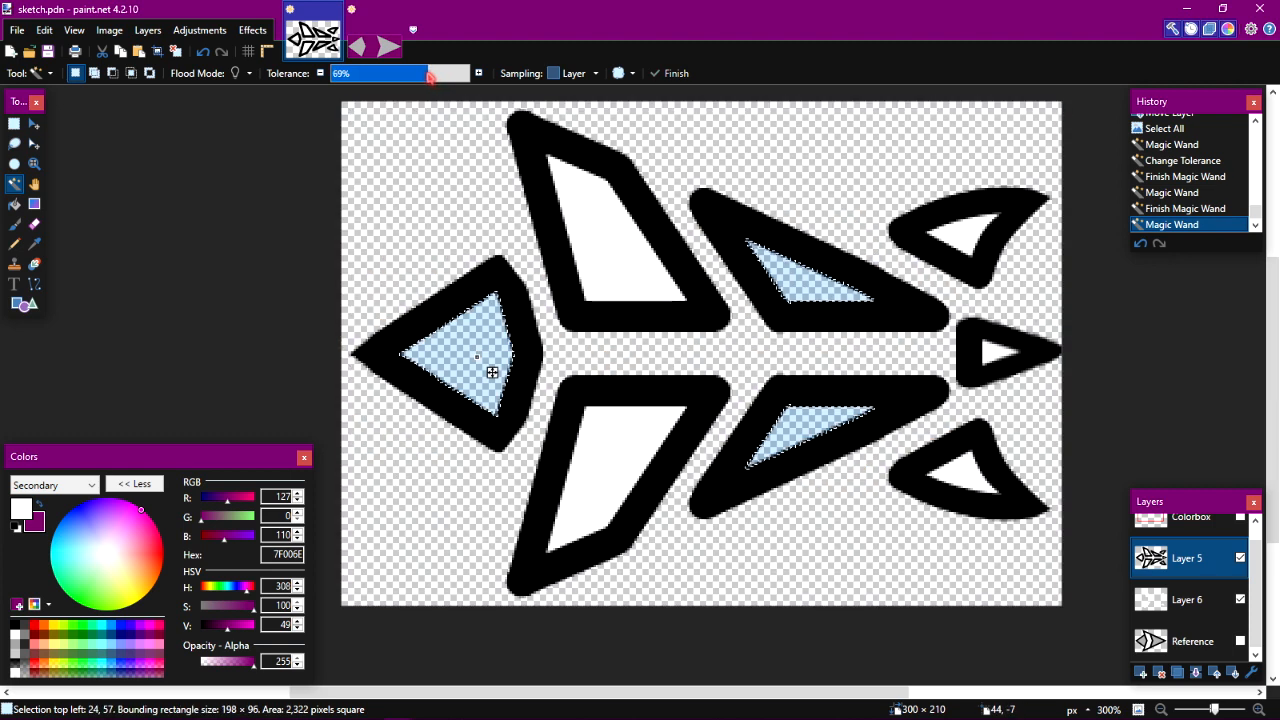
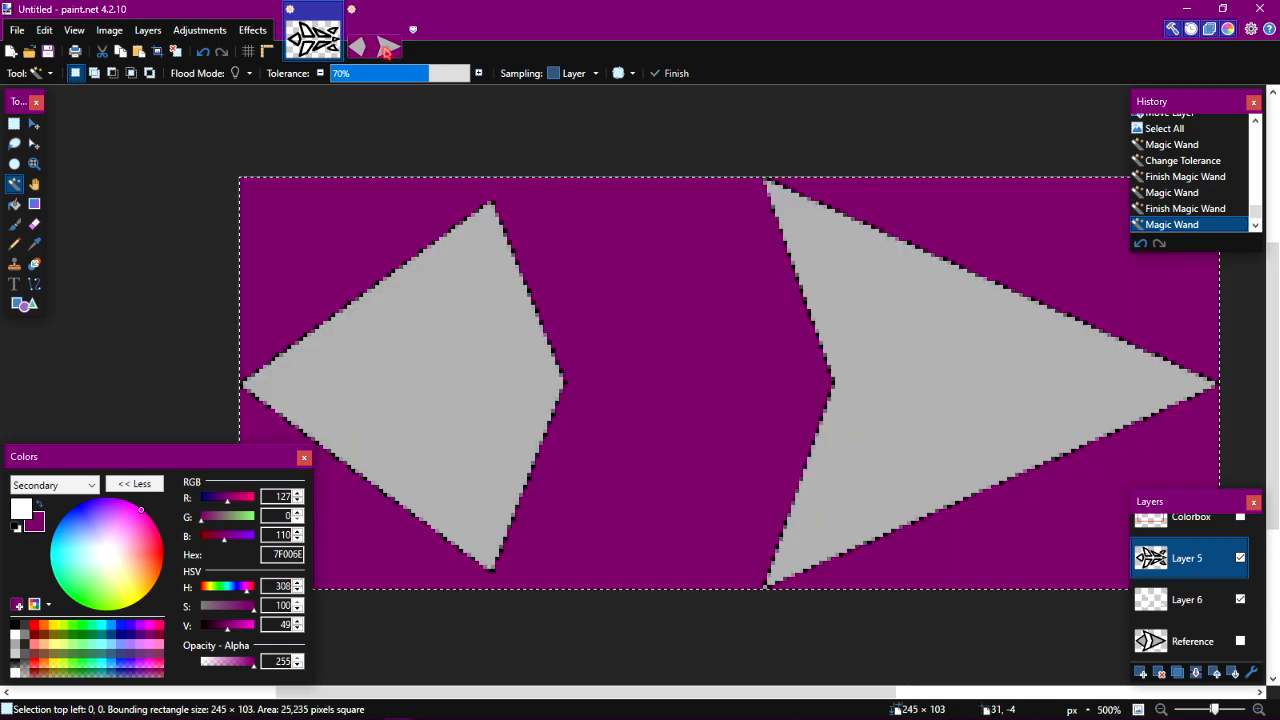
# In the purple image, paste the copied interiors onto a new layer, fill them with white FFFFFF, and select the entire canvas.
pyautogui.click(375, 42)
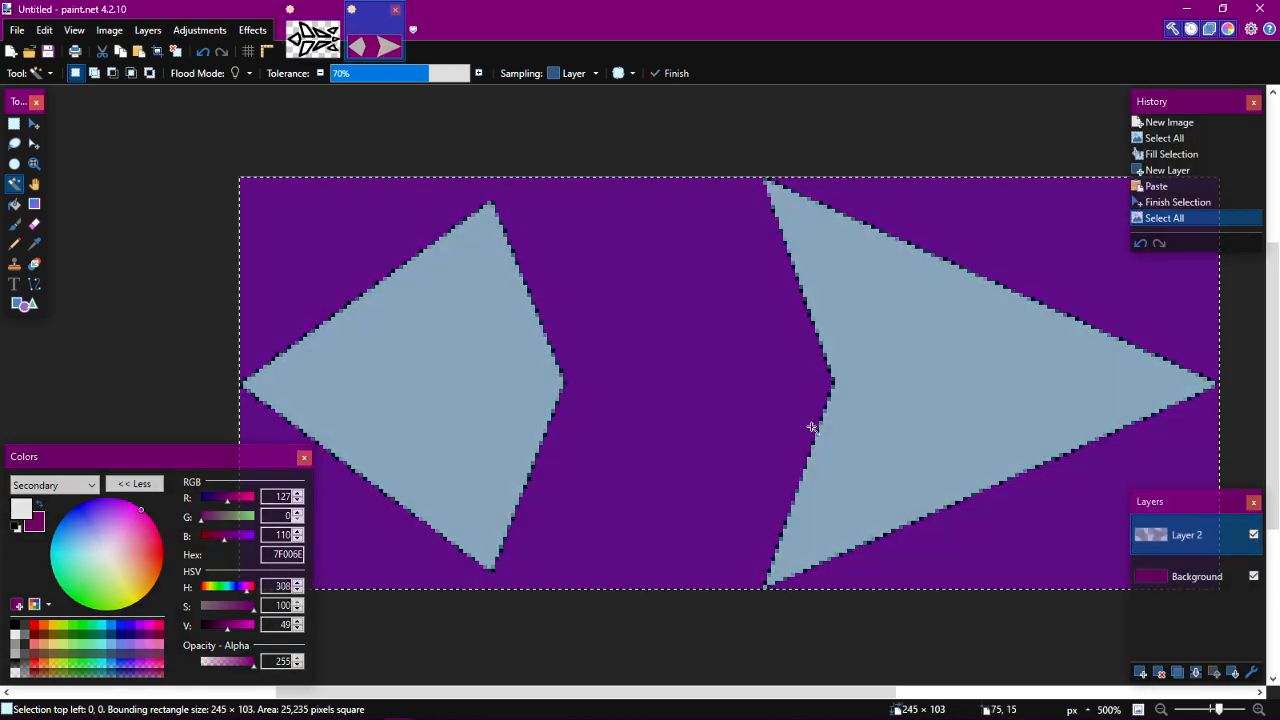
pyautogui.click(1140, 672)
pyautogui.press('z')
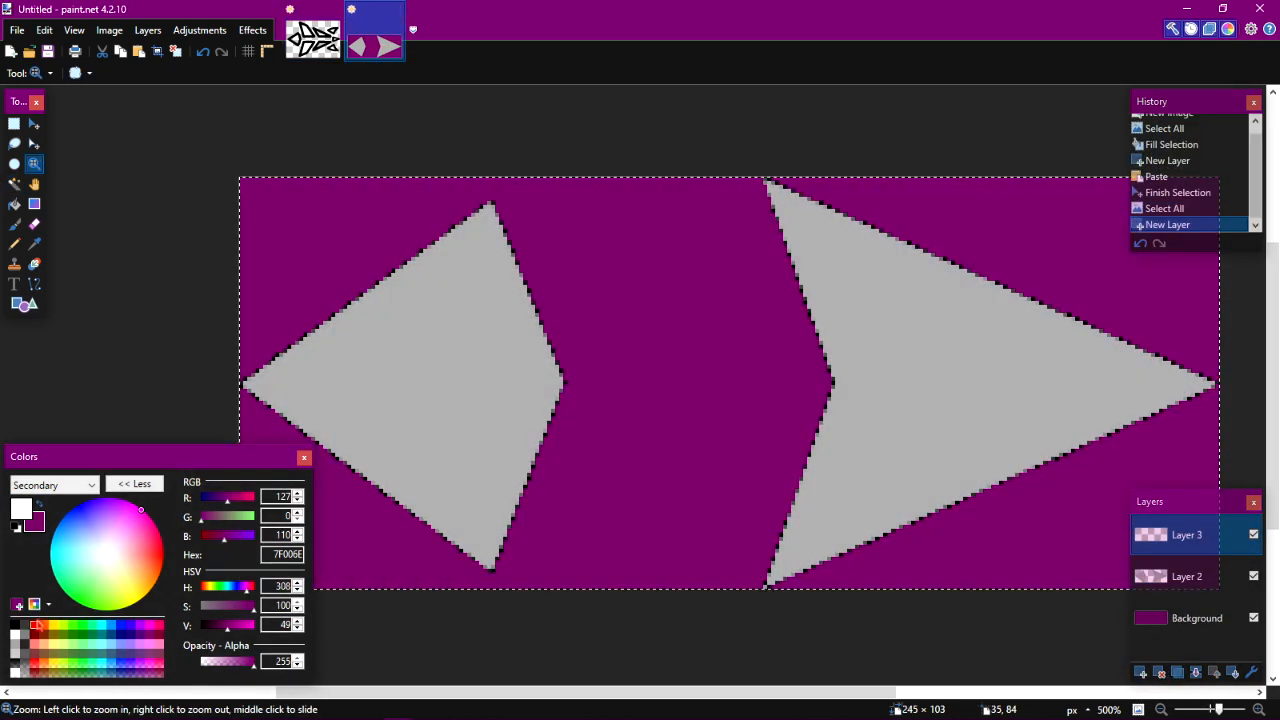
pyautogui.click(21, 509)
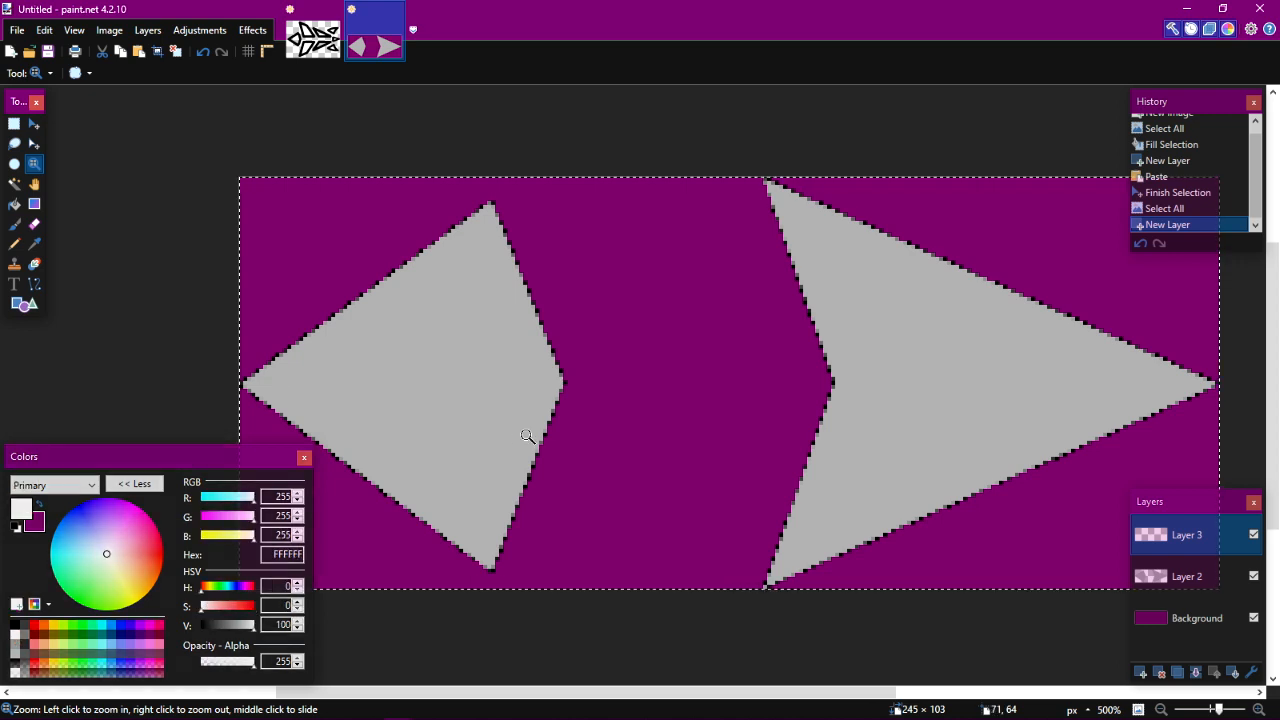
pyautogui.scroll(-2, 526, 435)
pyautogui.scroll(-1, 527, 436)
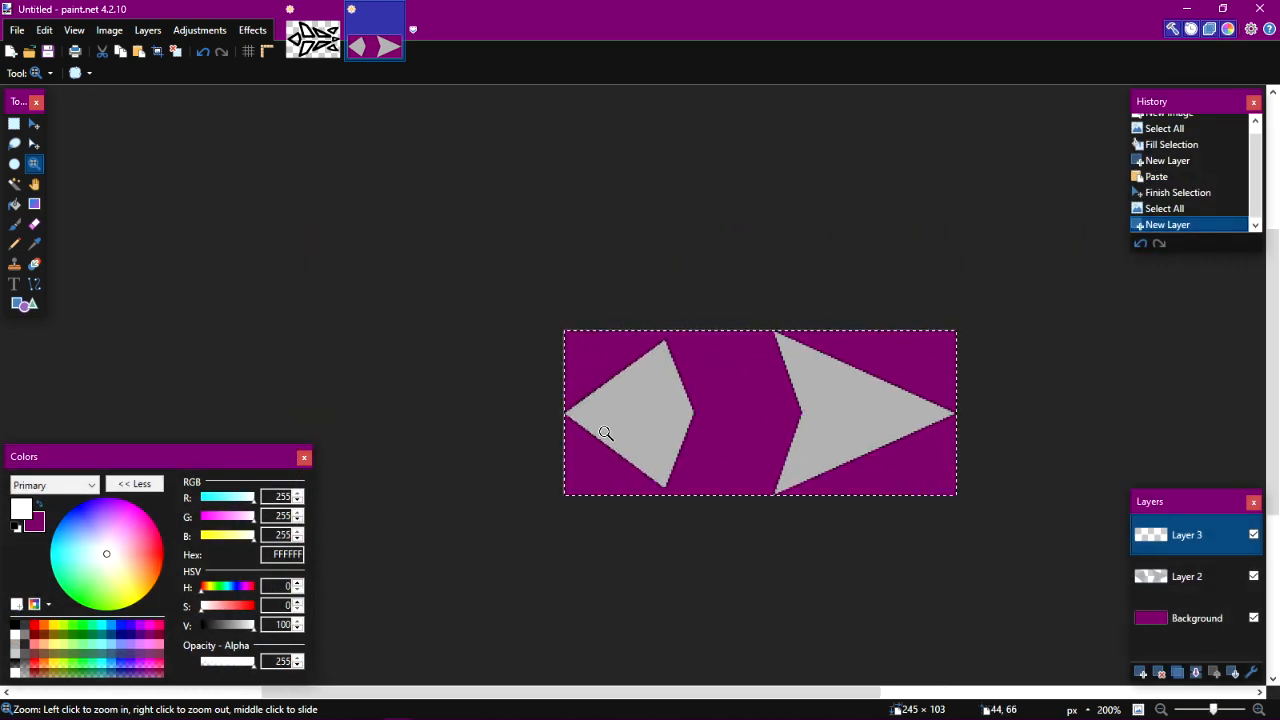
pyautogui.hotkey('ctrl', 'v')
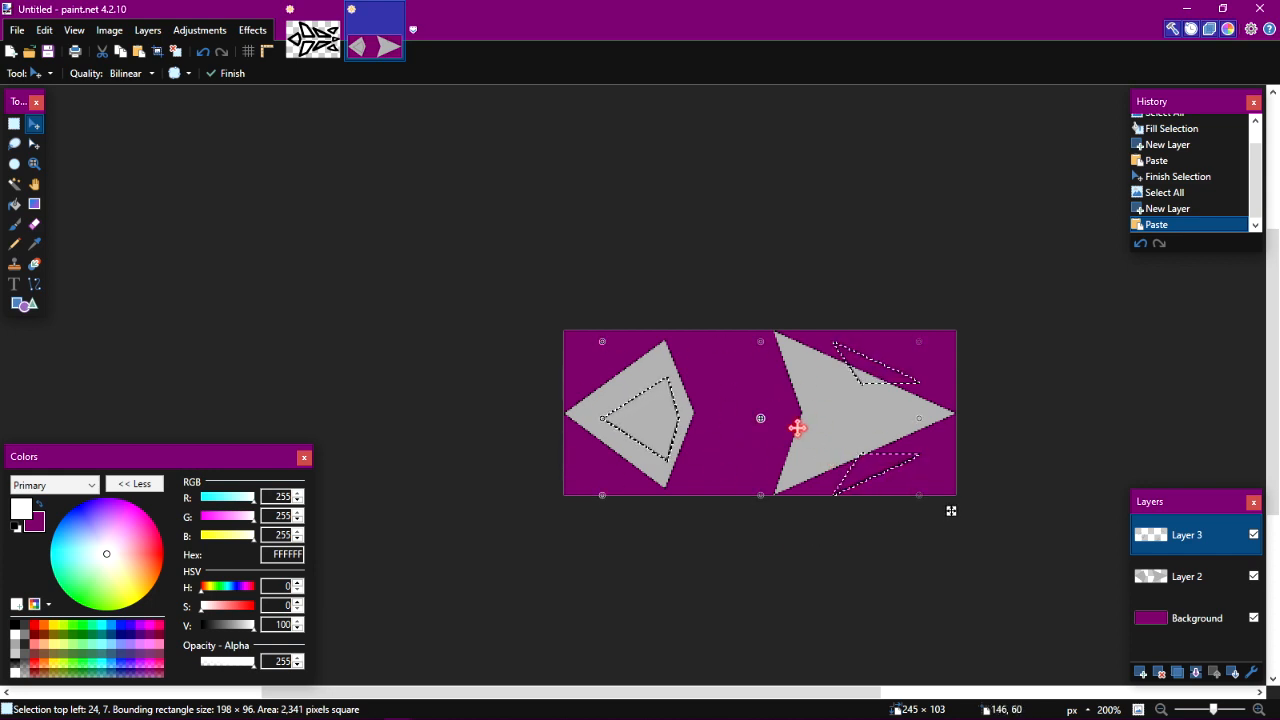
pyautogui.press('BackSpace')
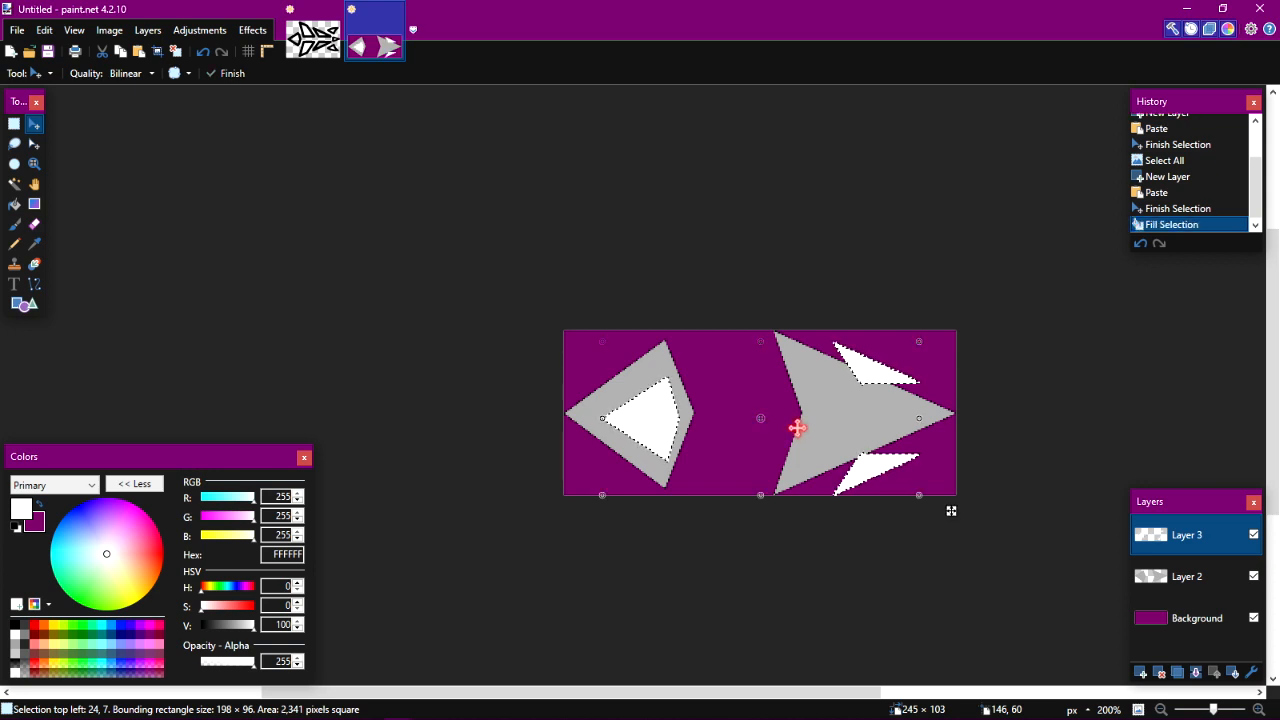
pyautogui.hotkey('ctrl', 'a')
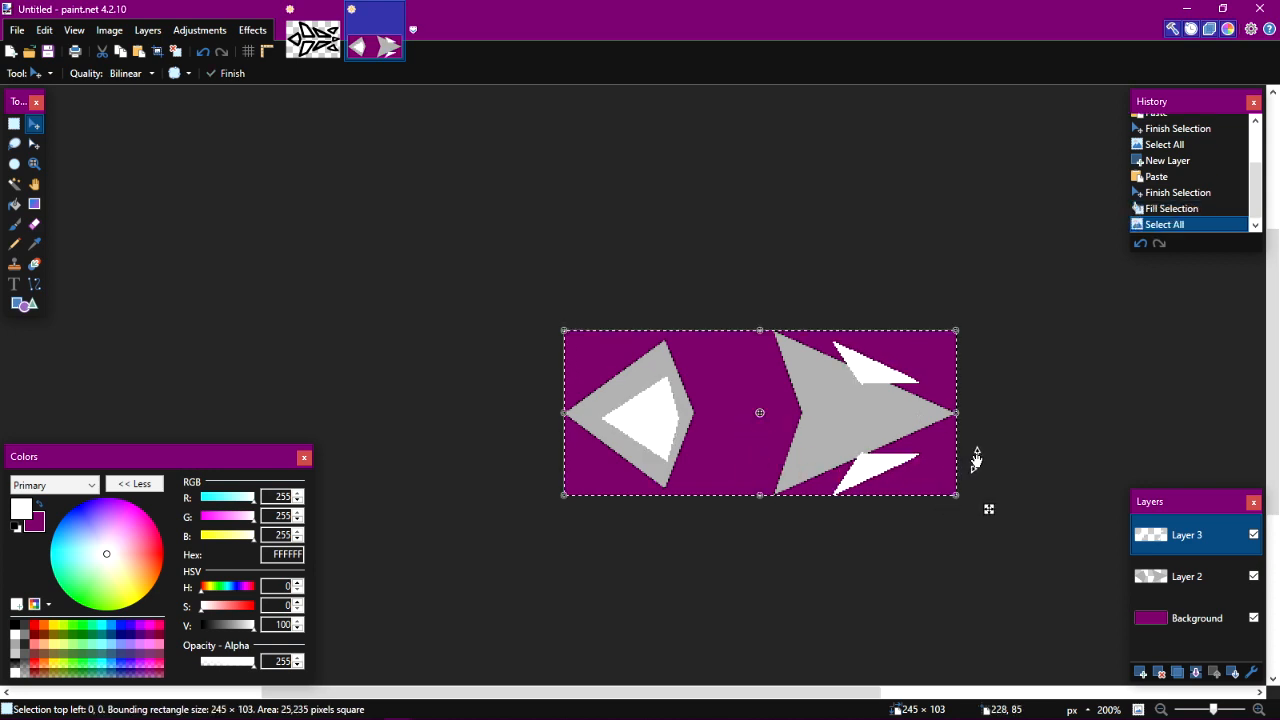
# Center the white shapes vertically on the canvas with the Object Align effect and check them against the sketch image.
pyautogui.press('z')
pyautogui.click(874, 429)
pyautogui.click(874, 429)
pyautogui.click(874, 429)
pyautogui.scroll(-1, 882, 585)
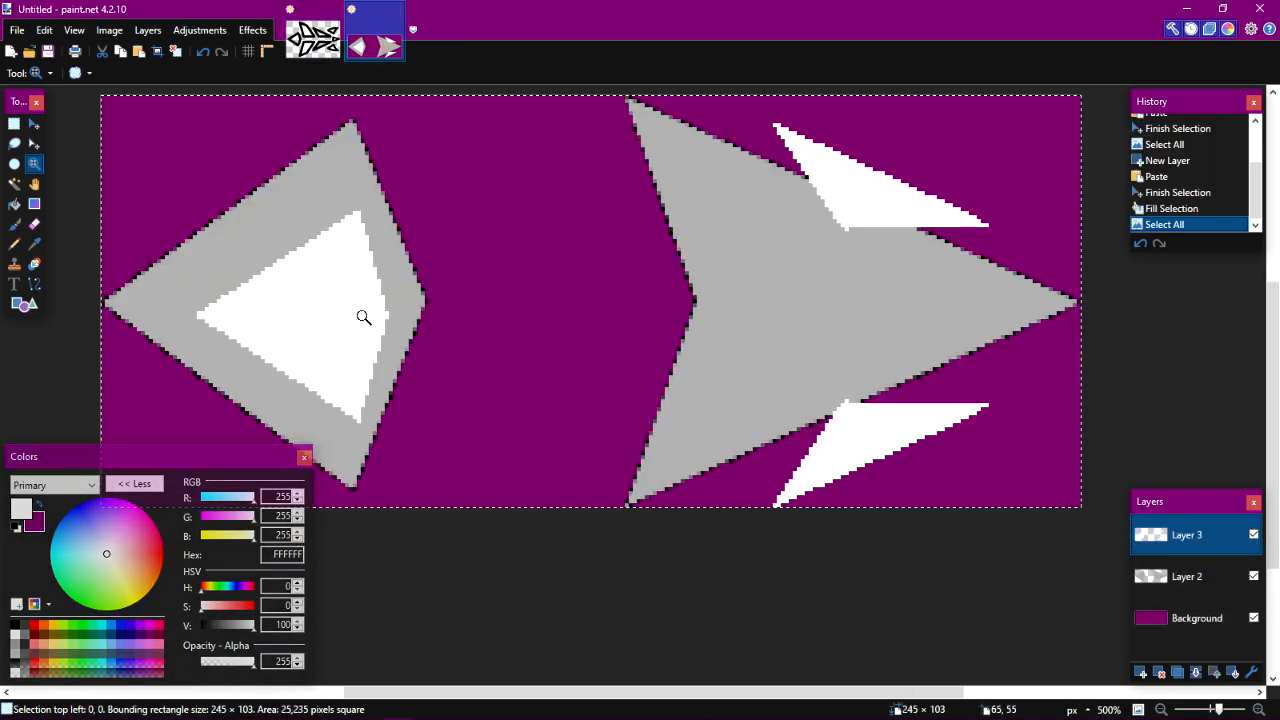
pyautogui.click(246, 36)
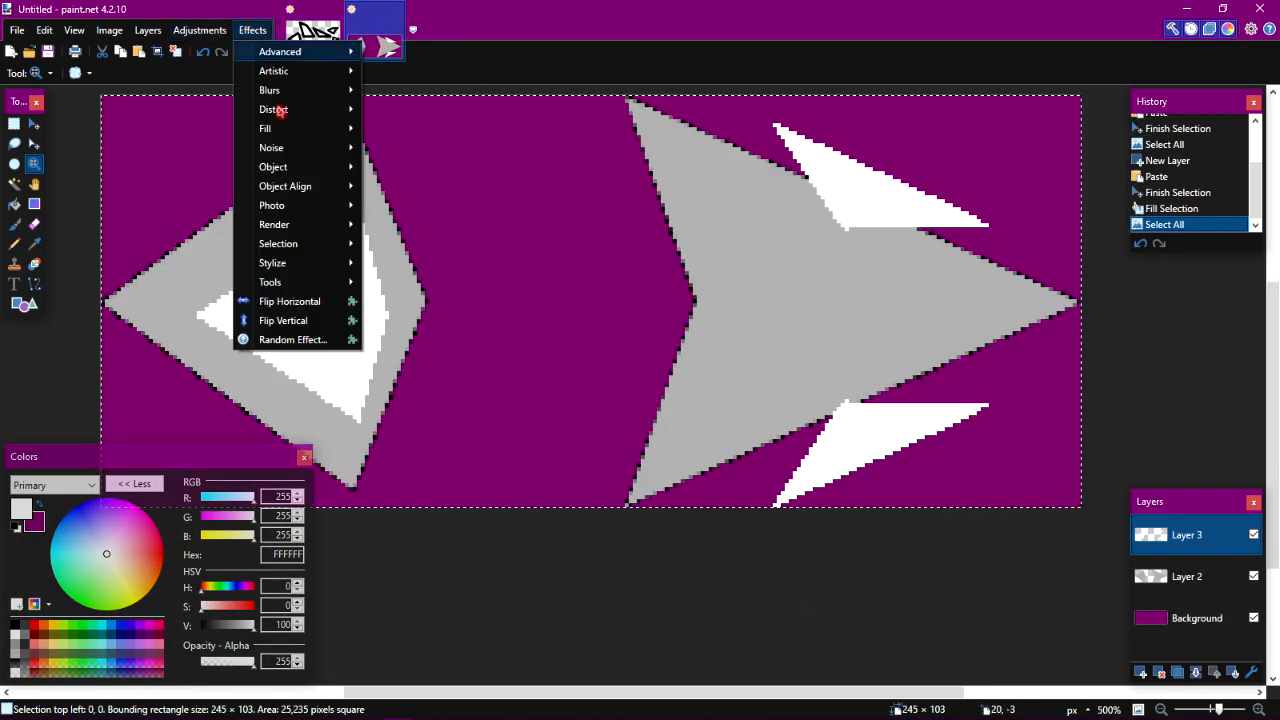
pyautogui.moveTo(305, 186)
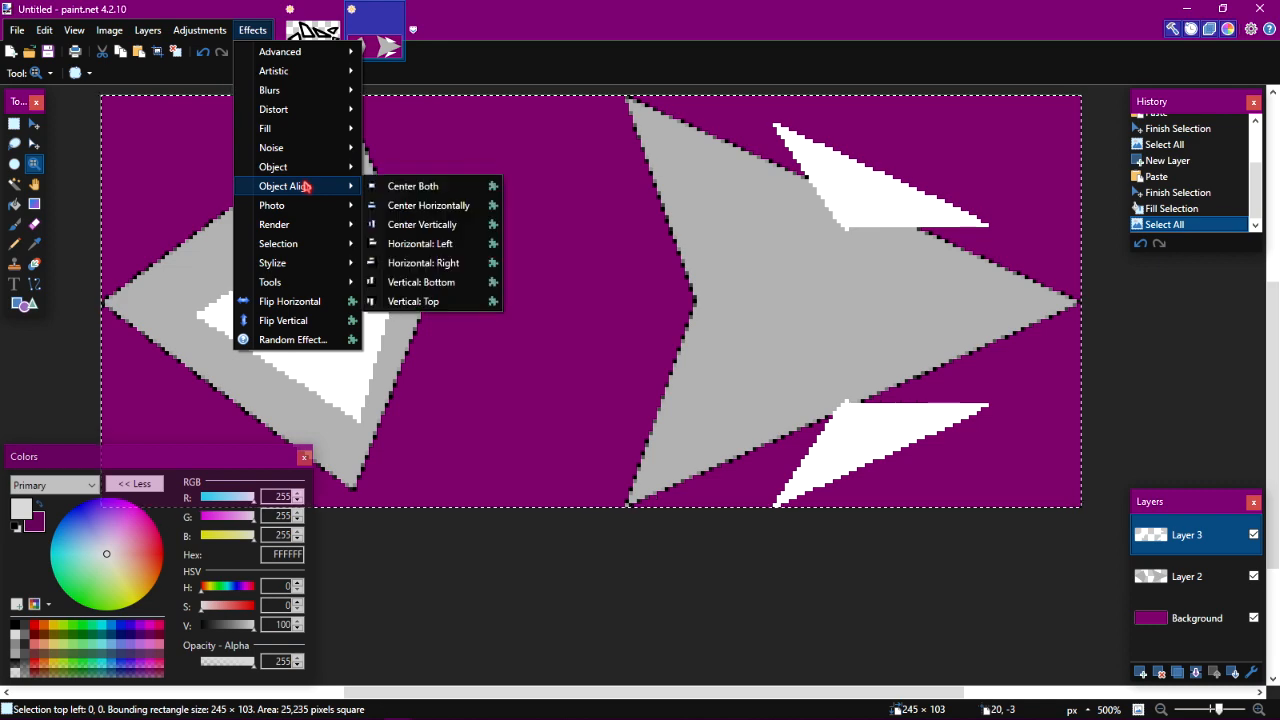
pyautogui.click(412, 224)
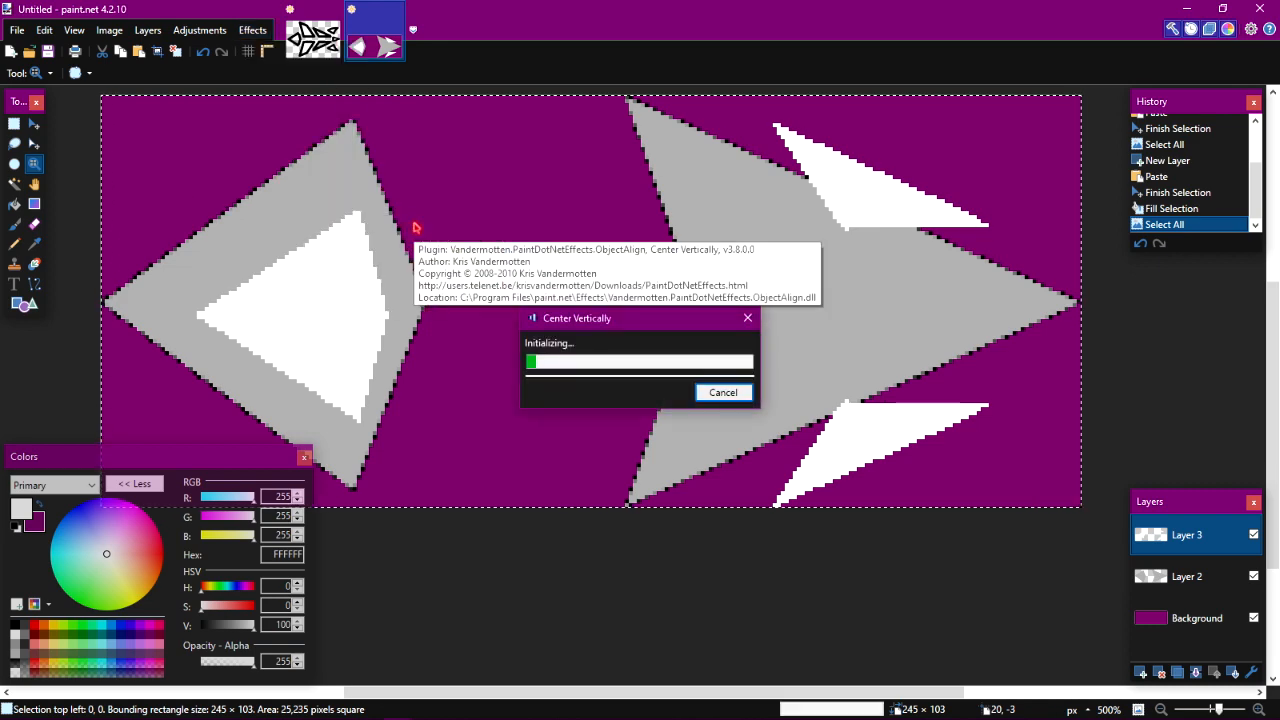
pyautogui.click(331, 57)
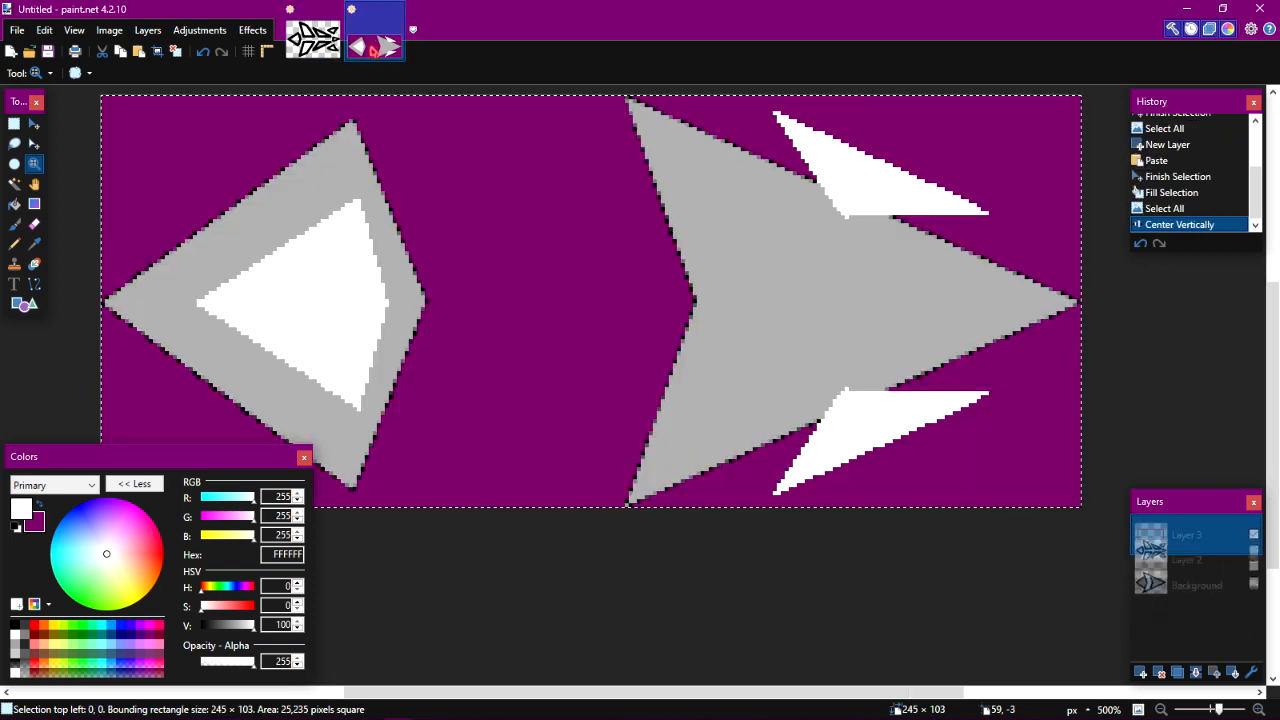
pyautogui.click(374, 50)
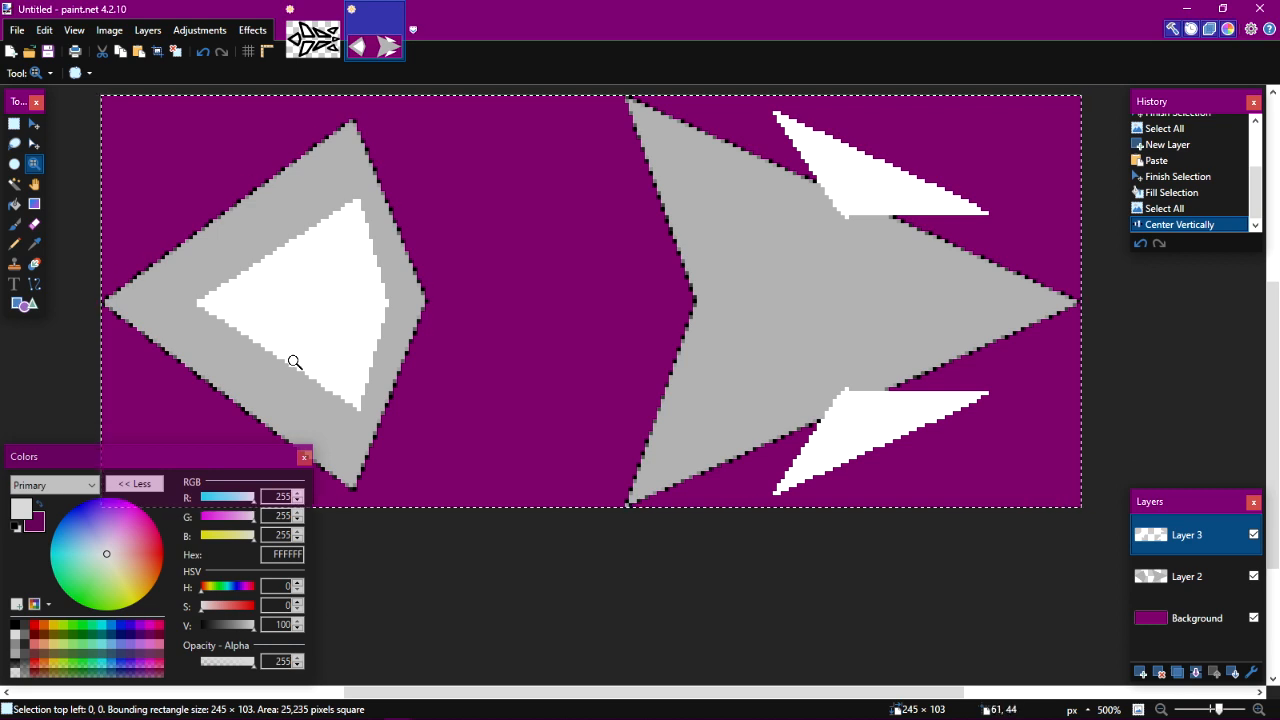
# Shift the white shapes on Layer 3 to the right by 4 pixels with the Move Selected Pixels tool.
pyautogui.click(35, 125)
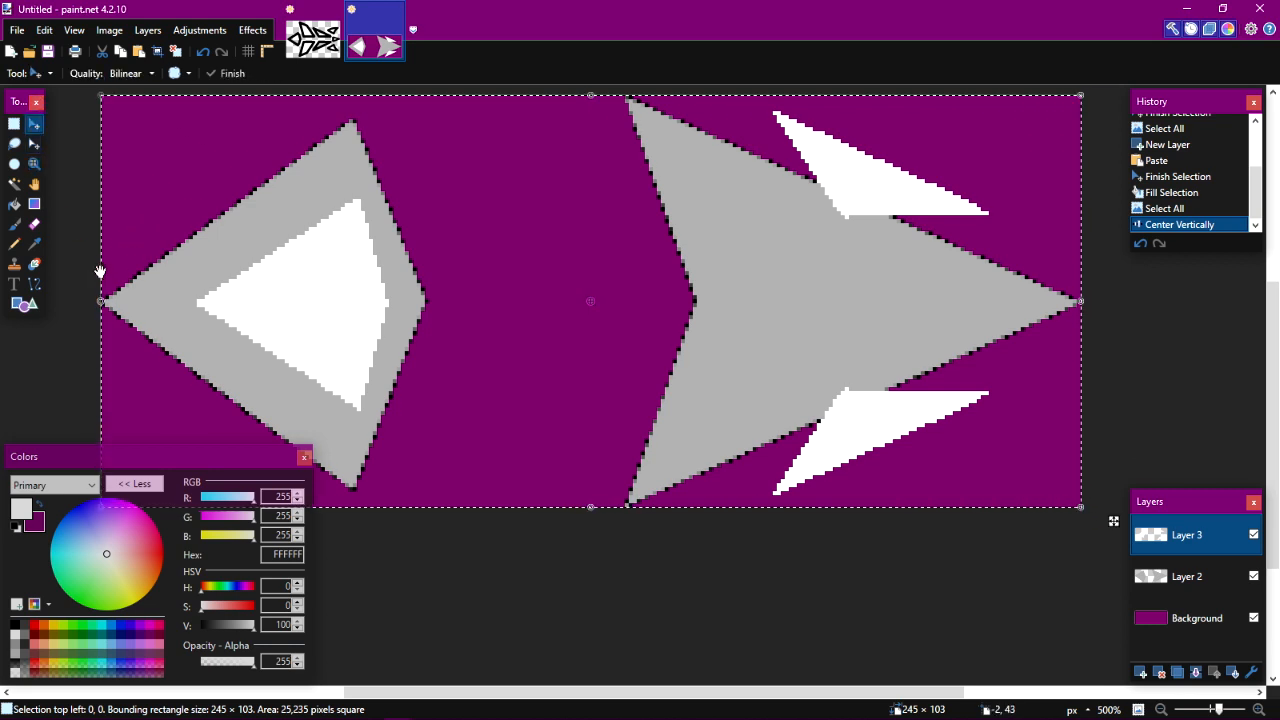
pyautogui.press('Right')
pyautogui.press('Right')
pyautogui.press('Right')
pyautogui.press('Right')
pyautogui.press('Right')
pyautogui.press('Right')
pyautogui.press('Right')
pyautogui.press('Right')
pyautogui.press('Right')
pyautogui.press('Right')
pyautogui.press('Right')
pyautogui.press('Right')
pyautogui.press('Right')
pyautogui.press('Right')
pyautogui.moveTo(120, 232); pyautogui.dragTo(88, 232)
# In the sketch image, show the Reference layer and reduce its opacity so the outlines can be compared with it.
pyautogui.click(322, 33)
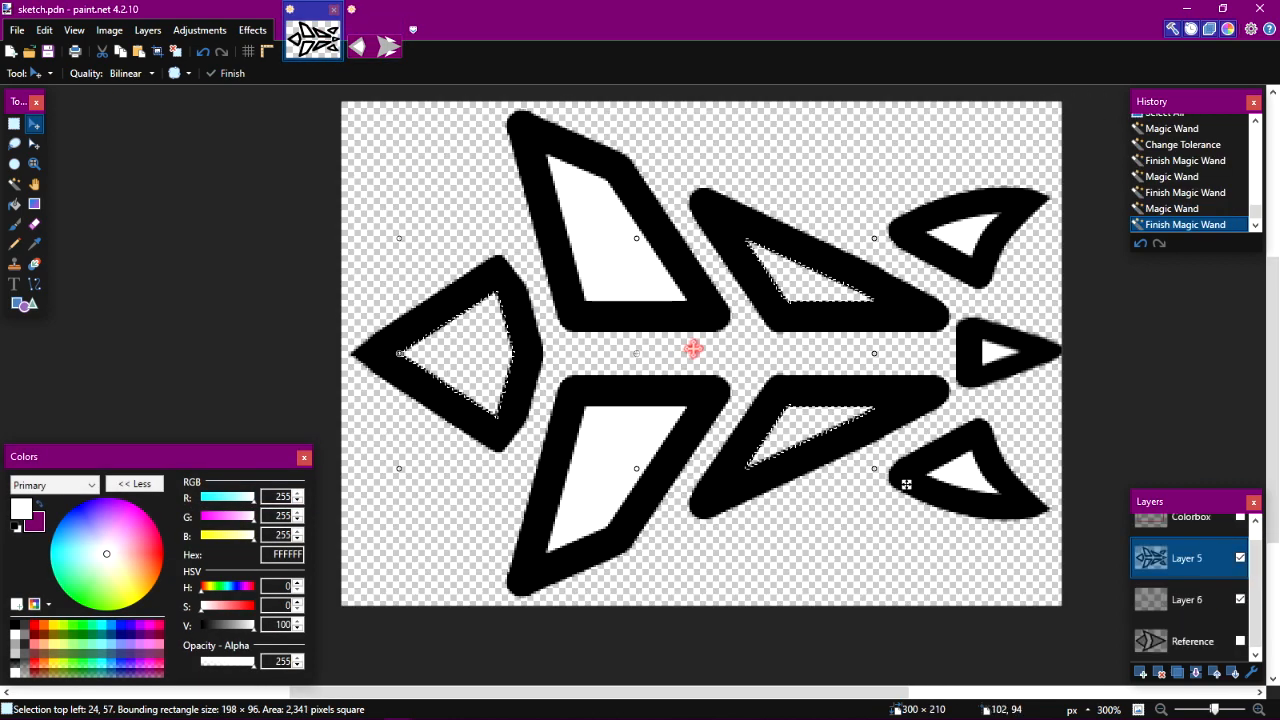
pyautogui.click(1245, 649)
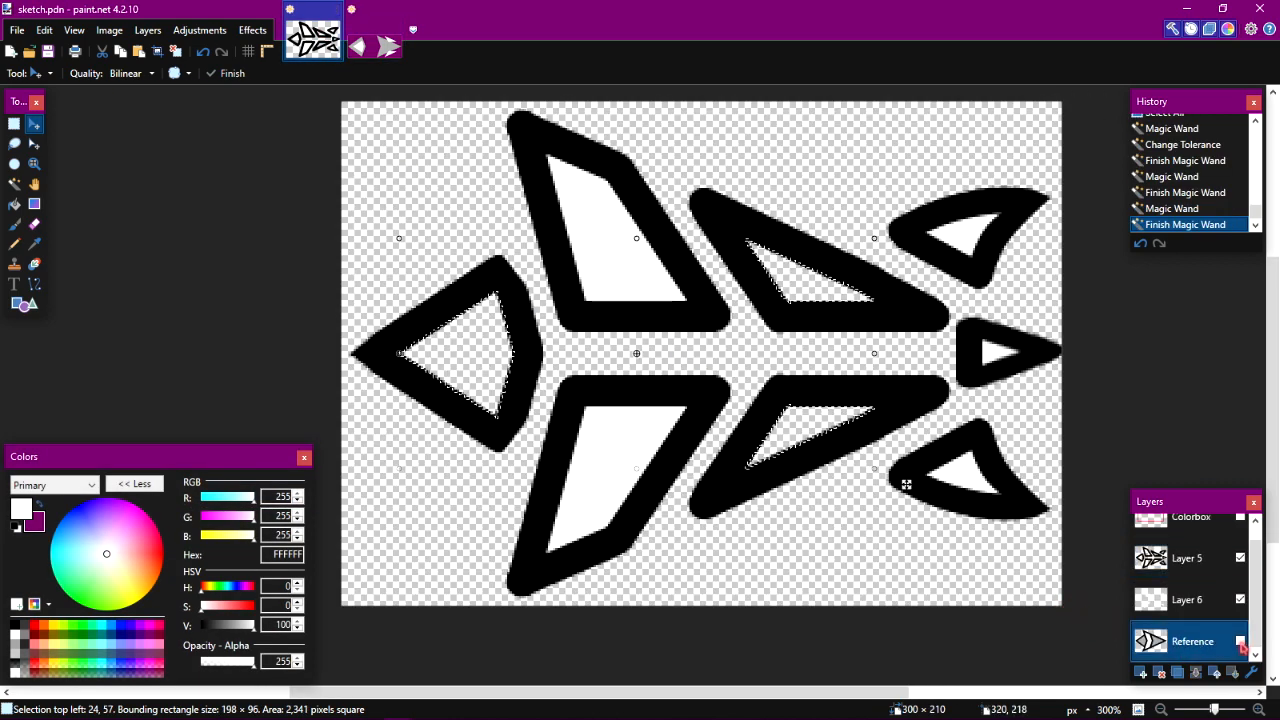
pyautogui.click(1243, 642)
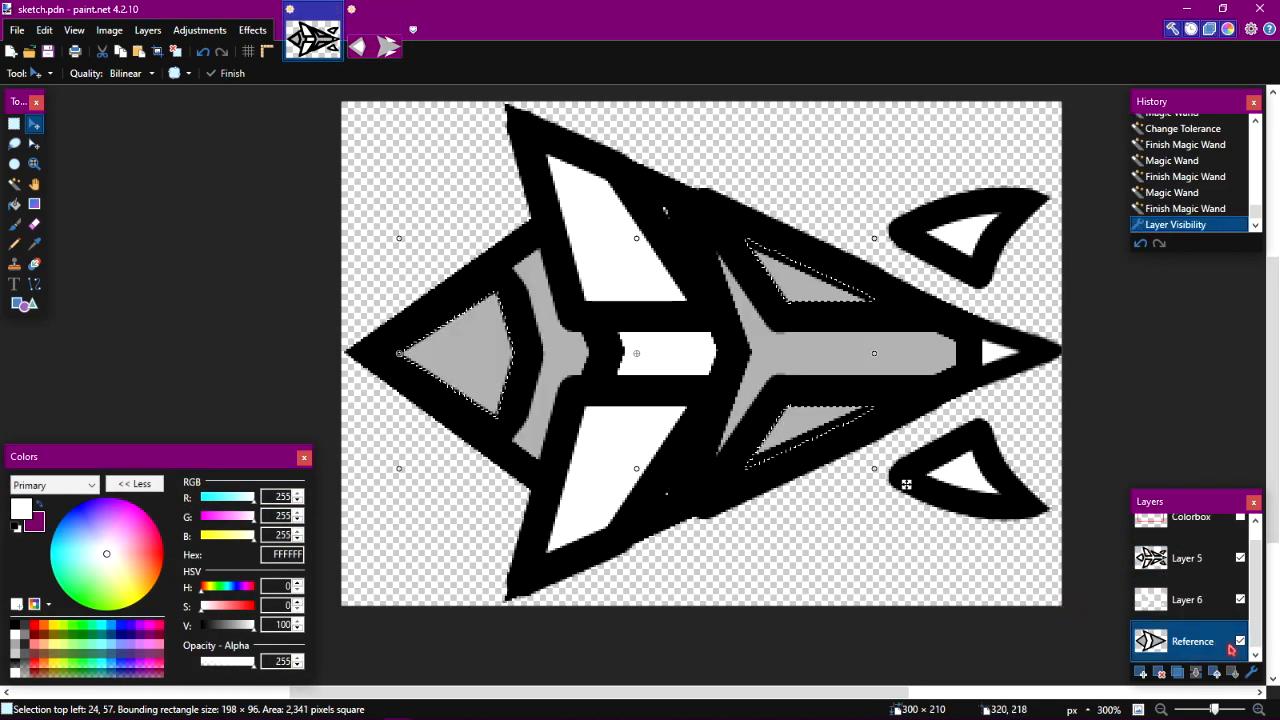
pyautogui.click(1251, 671)
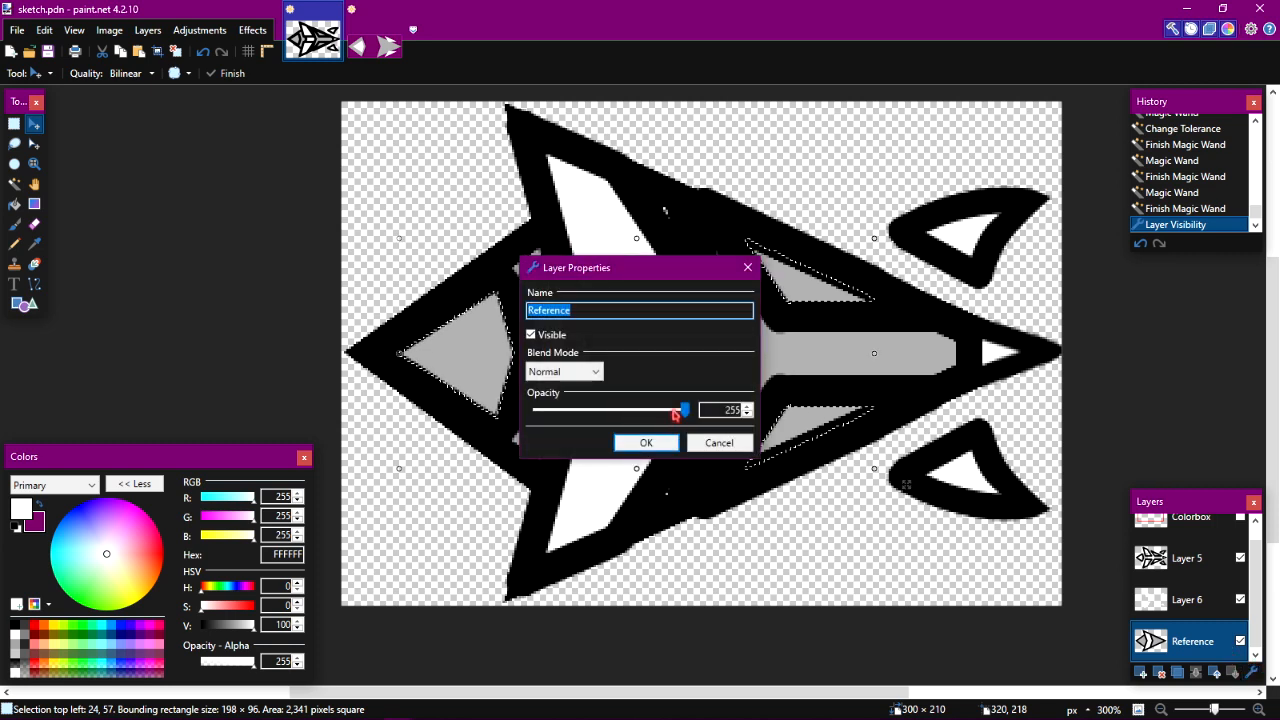
pyautogui.moveTo(686, 411); pyautogui.dragTo(613, 418)
pyautogui.click(648, 444)
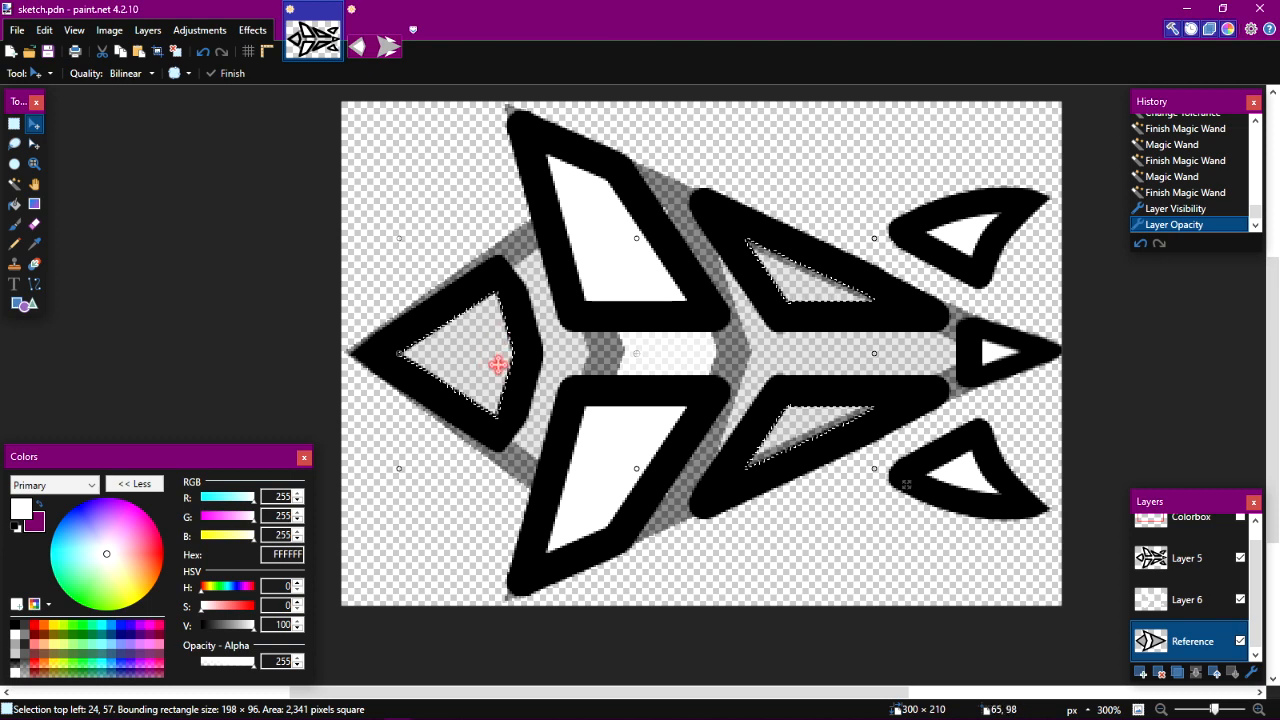
# In the purple image, shift the white shapes left to a selection offset of -23, 0, flush with the canvas edge, and select the entire canvas.
pyautogui.hotkey('ctrl', 'Tab')
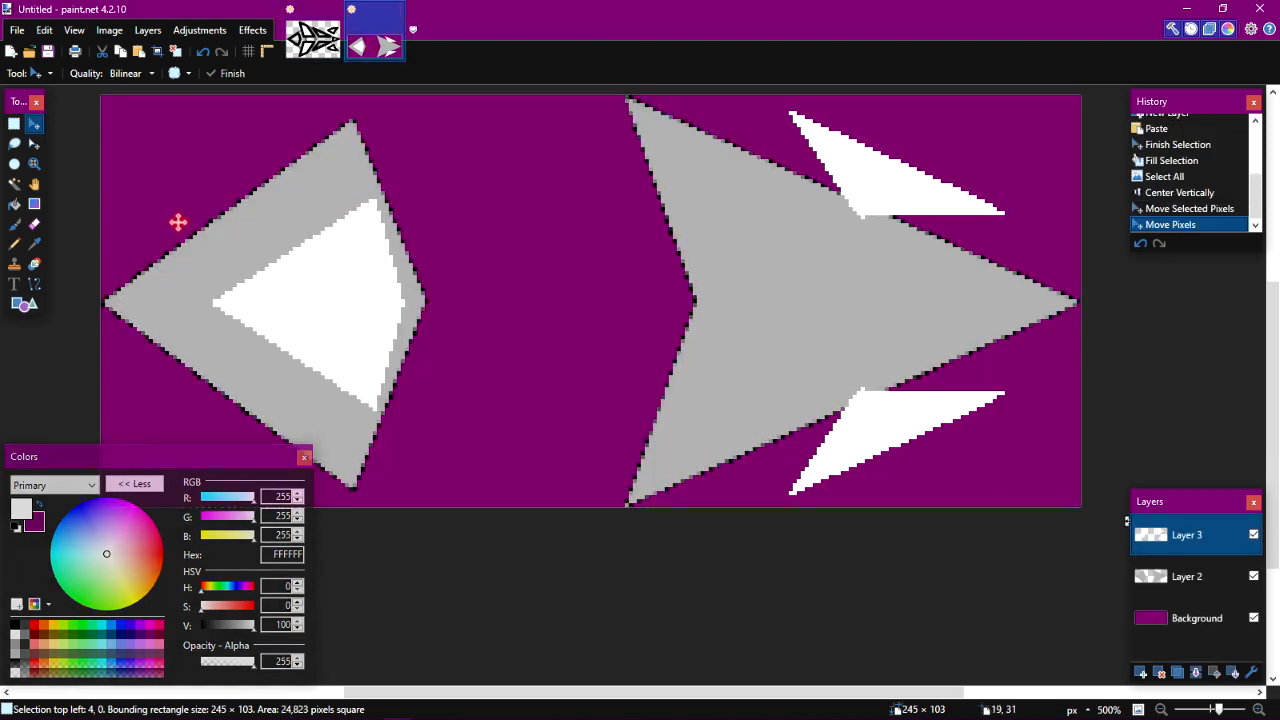
pyautogui.press('Left')
pyautogui.press('Left')
pyautogui.press('Left')
pyautogui.press('Left')
pyautogui.press('Left')
pyautogui.press('Left')
pyautogui.press('Left')
pyautogui.press('Left')
pyautogui.press('Left')
pyautogui.press('Left')
pyautogui.press('Left')
pyautogui.press('Left')
pyautogui.press('Left')
pyautogui.press('Left')
pyautogui.press('Left')
pyautogui.press('Left')
pyautogui.press('Left')
pyautogui.press('Left')
pyautogui.press('Left')
pyautogui.press('Left')
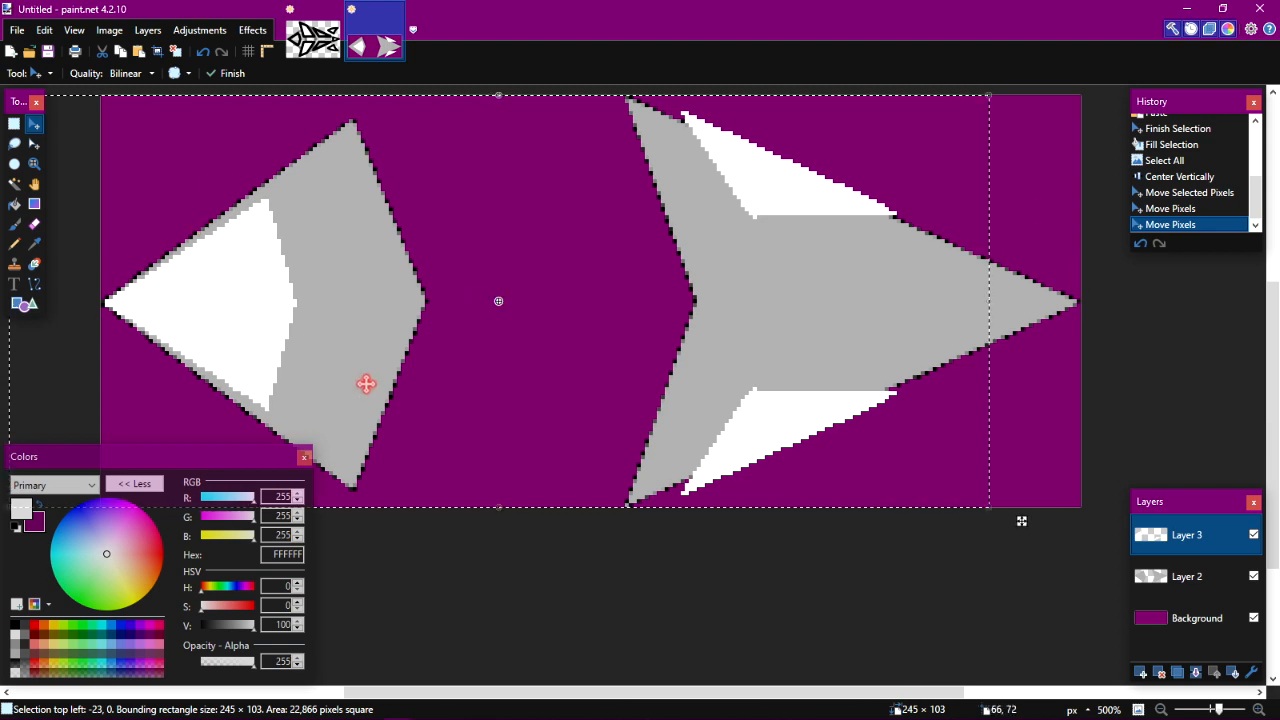
pyautogui.hotkey('ctrl', 'a')
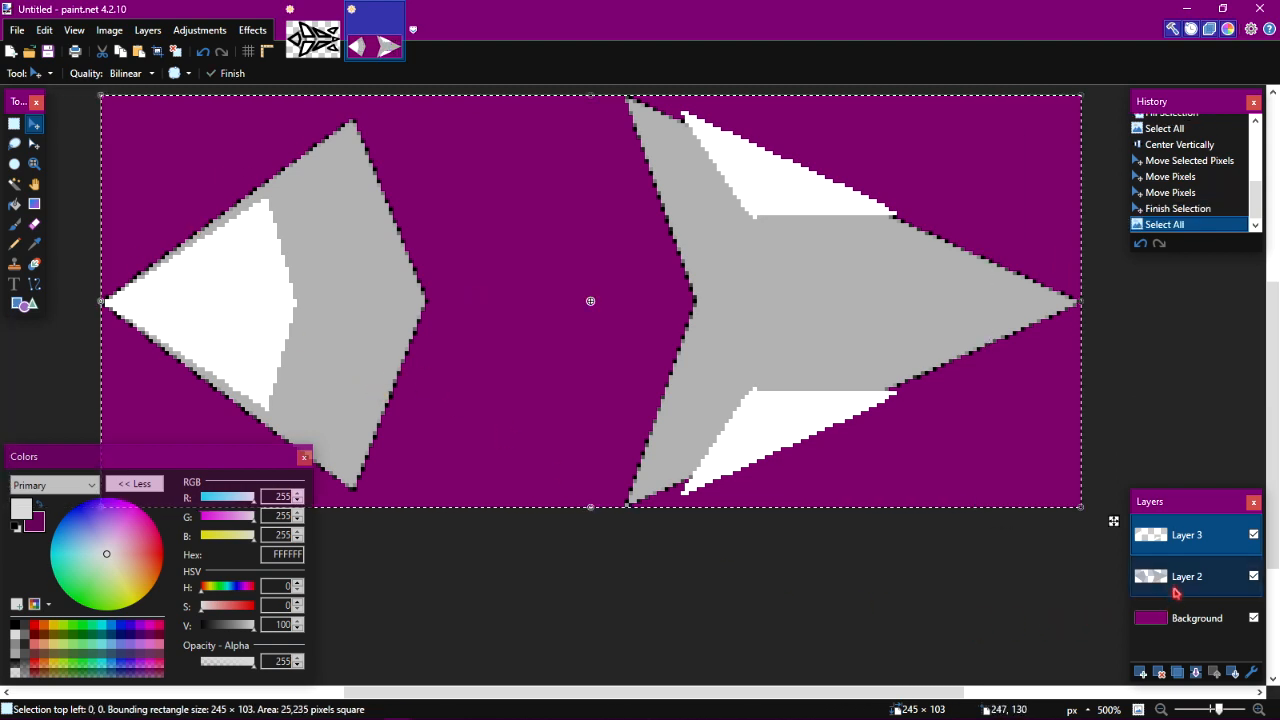
# Delete Layer 2 and the purple Background layer, leaving only the white shapes on Layer 3.
pyautogui.click(1176, 588)
pyautogui.click(1159, 672)
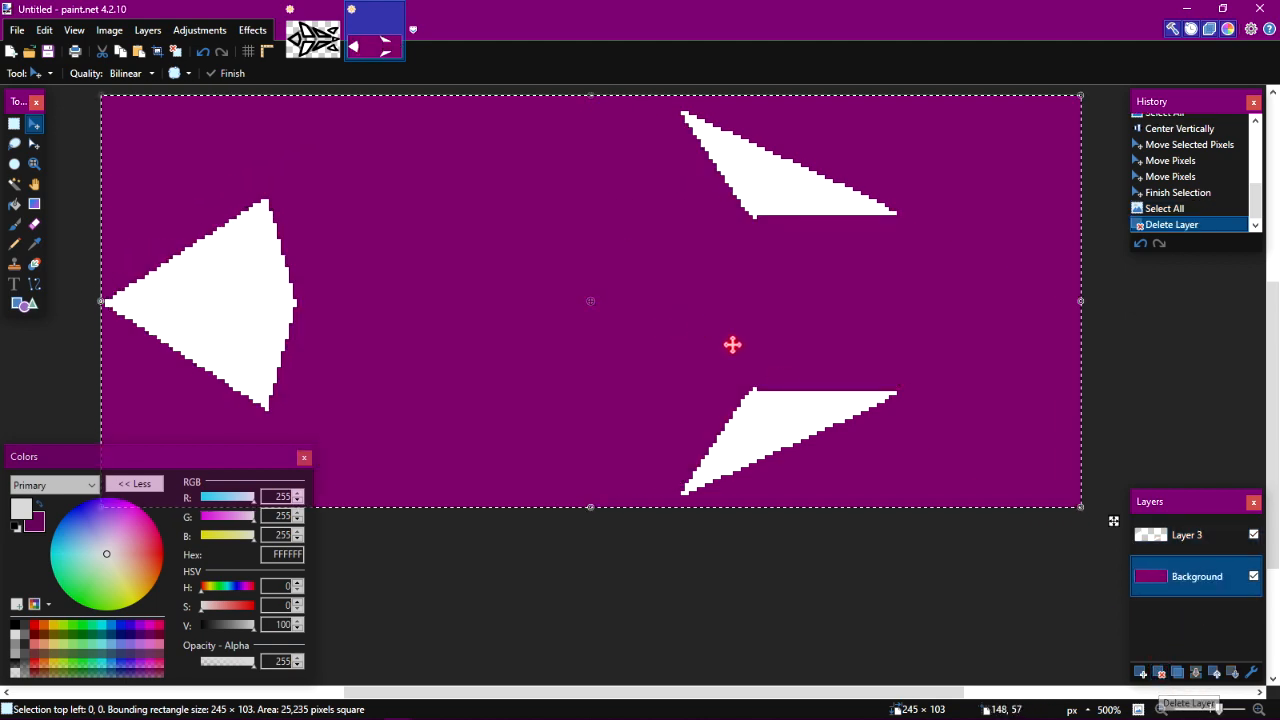
pyautogui.click(1159, 672)
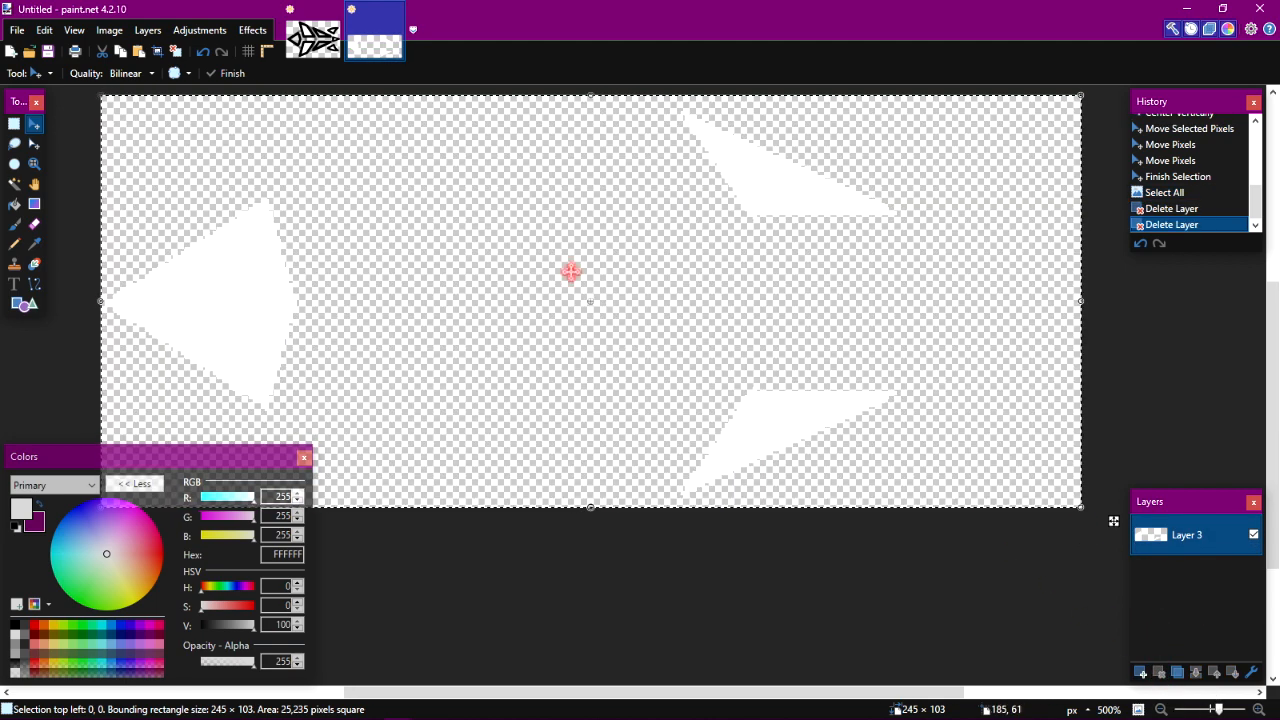
pyautogui.press('z')
pyautogui.rightClick(780, 434)
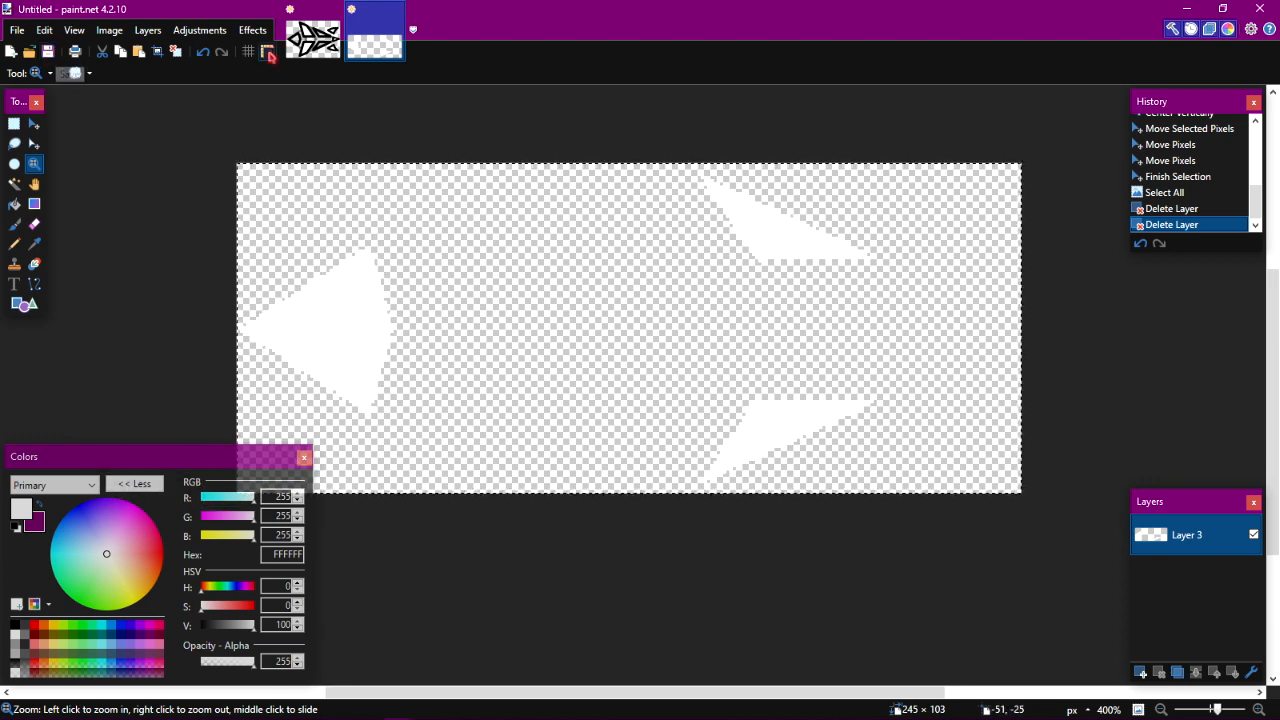
# In the sketch image, delete the Reference layer and the Colorbox layer with the red rectangle.
pyautogui.click(313, 38)
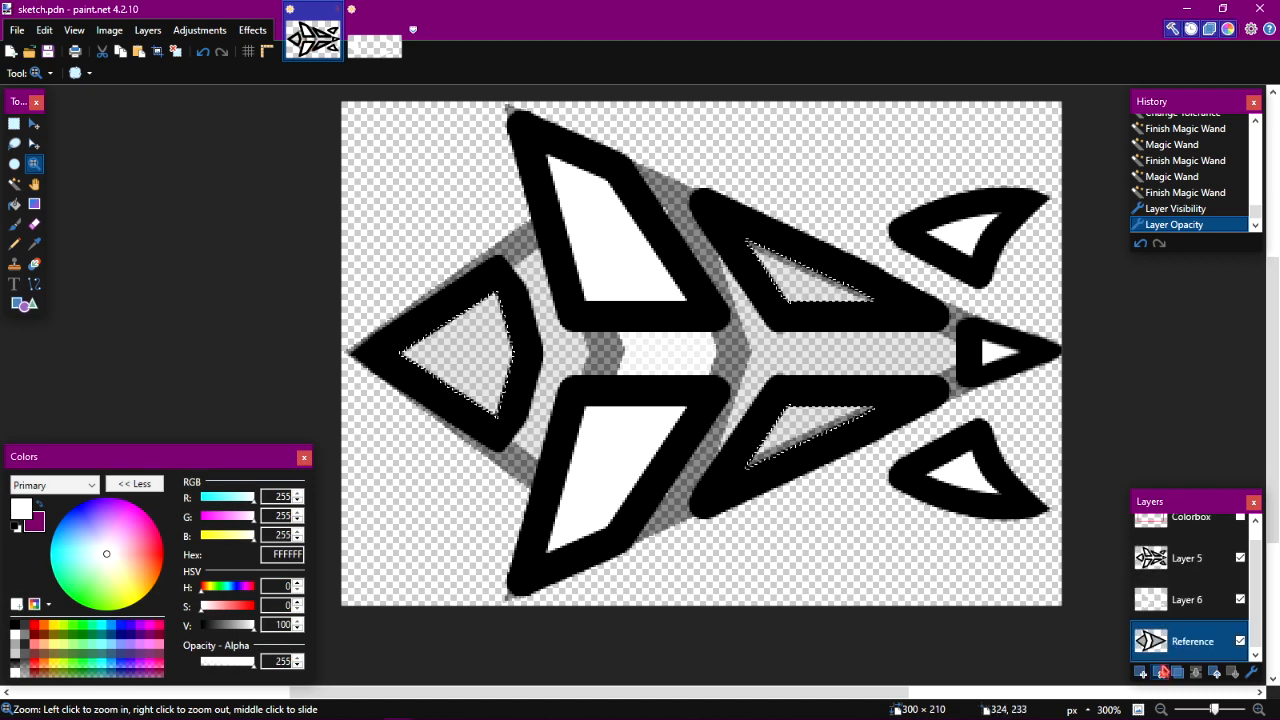
pyautogui.click(1160, 671)
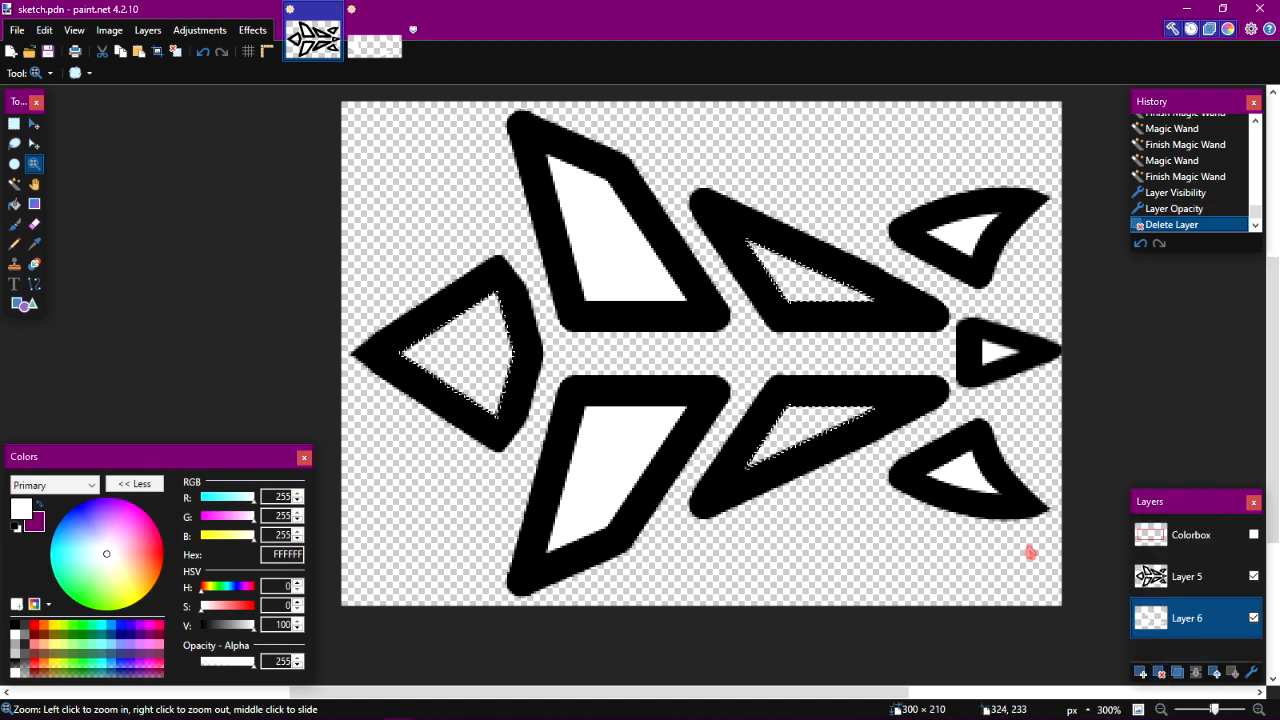
pyautogui.hotkey('ctrl', 'a')
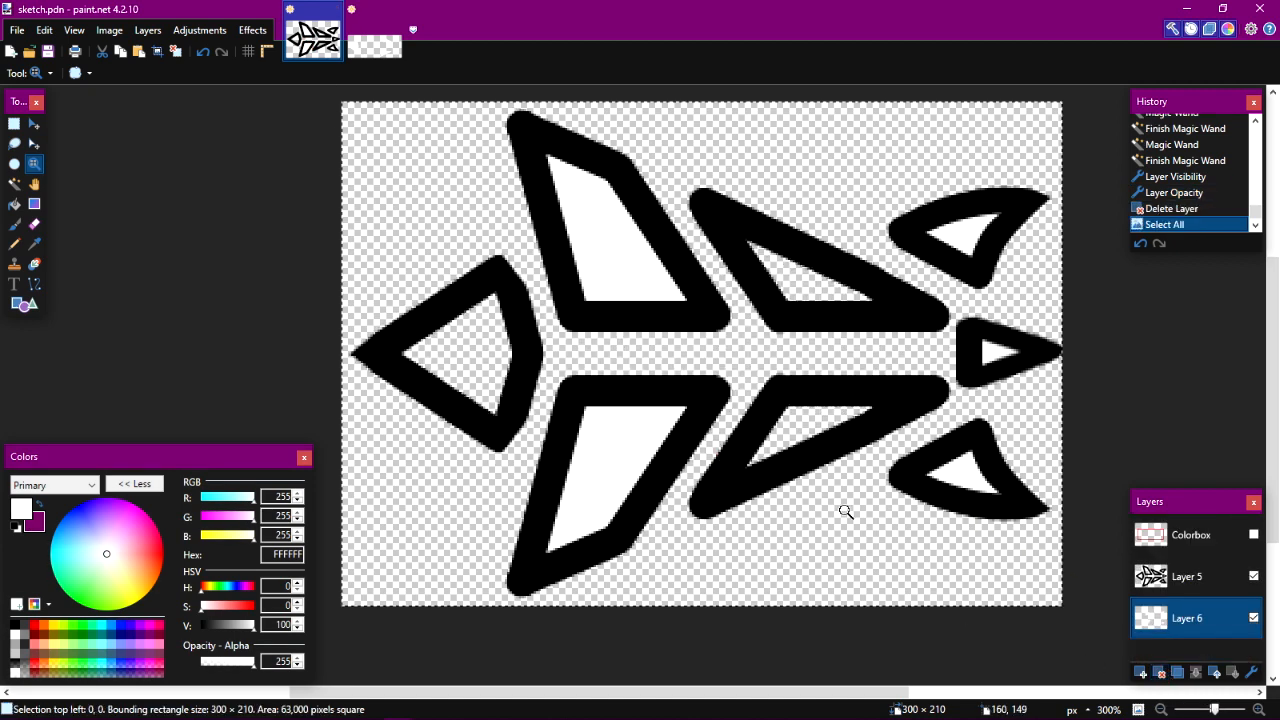
pyautogui.click(1258, 537)
pyautogui.click(1254, 535)
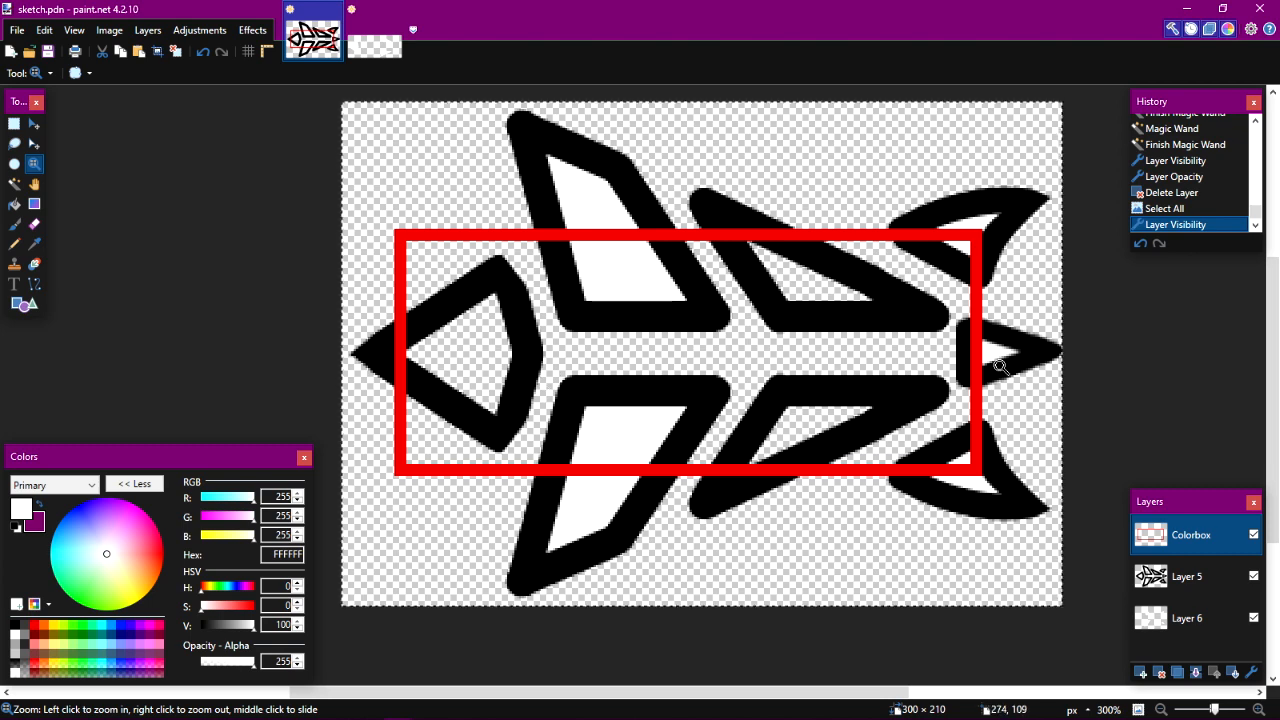
pyautogui.hotkey('ctrl', 'a')
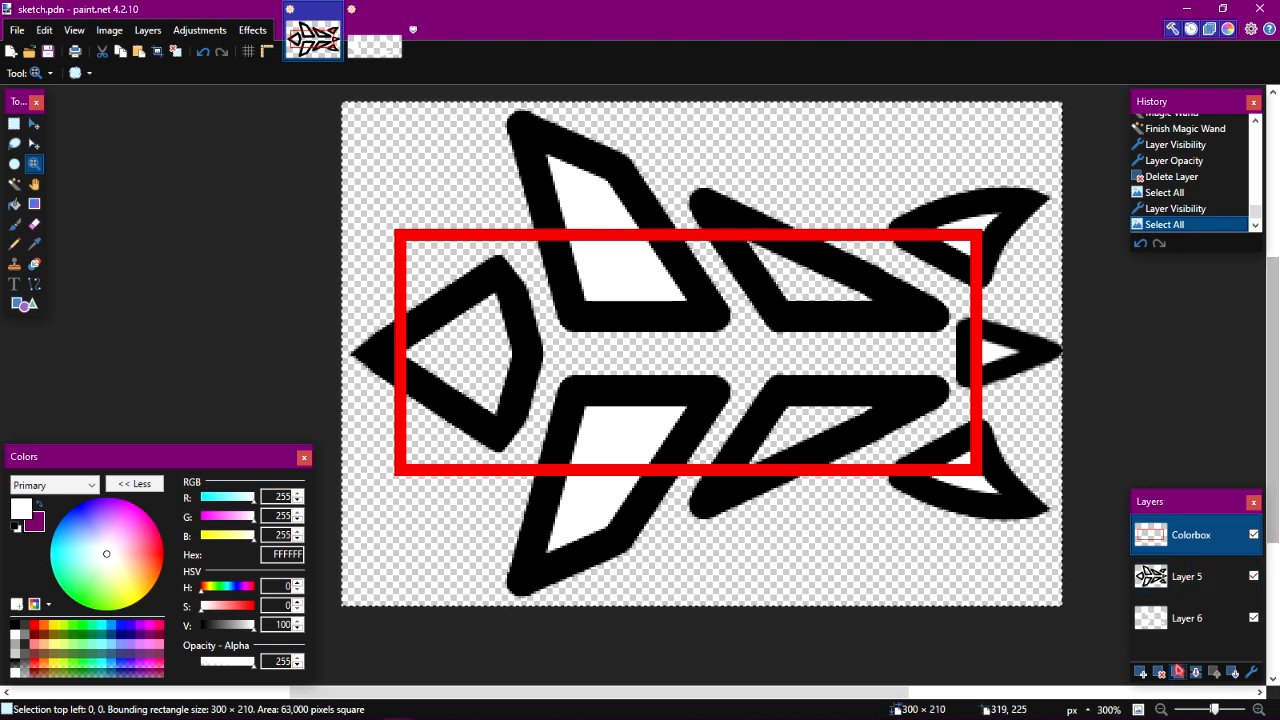
pyautogui.click(1160, 672)
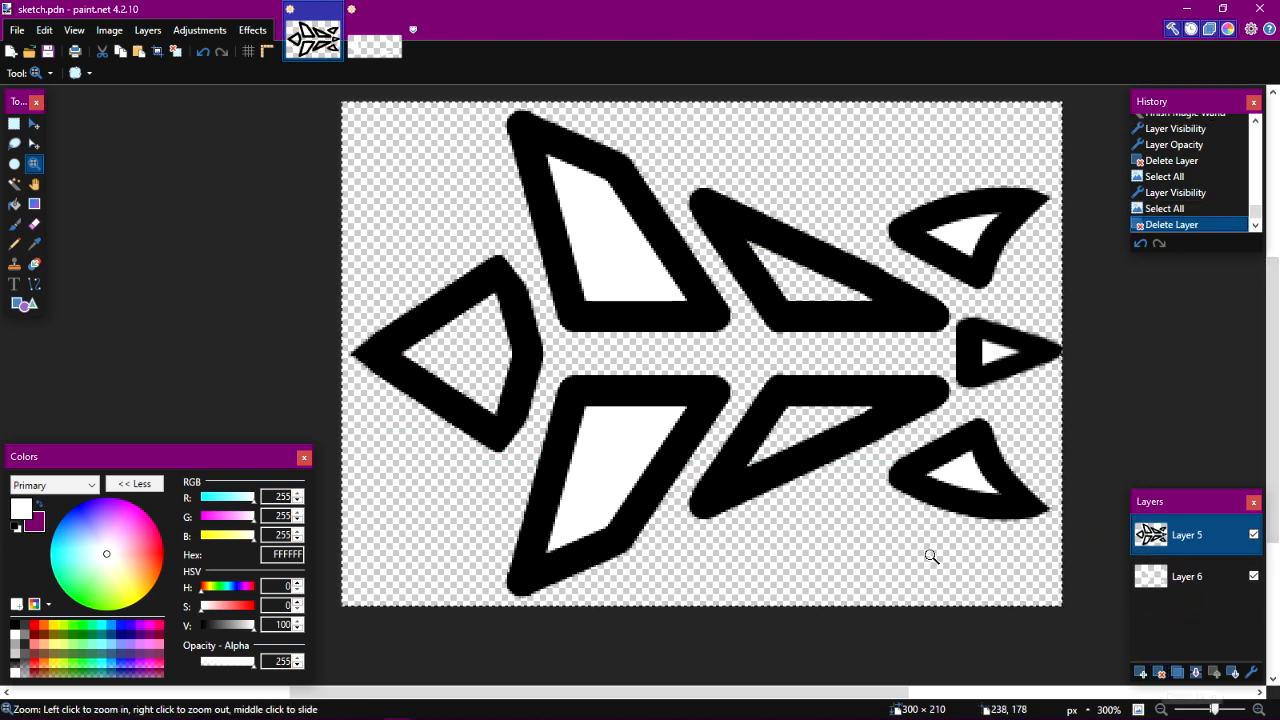
# Check Layer 5 by toggling its visibility, then merge it down into Layer 6.
pyautogui.click(1254, 535)
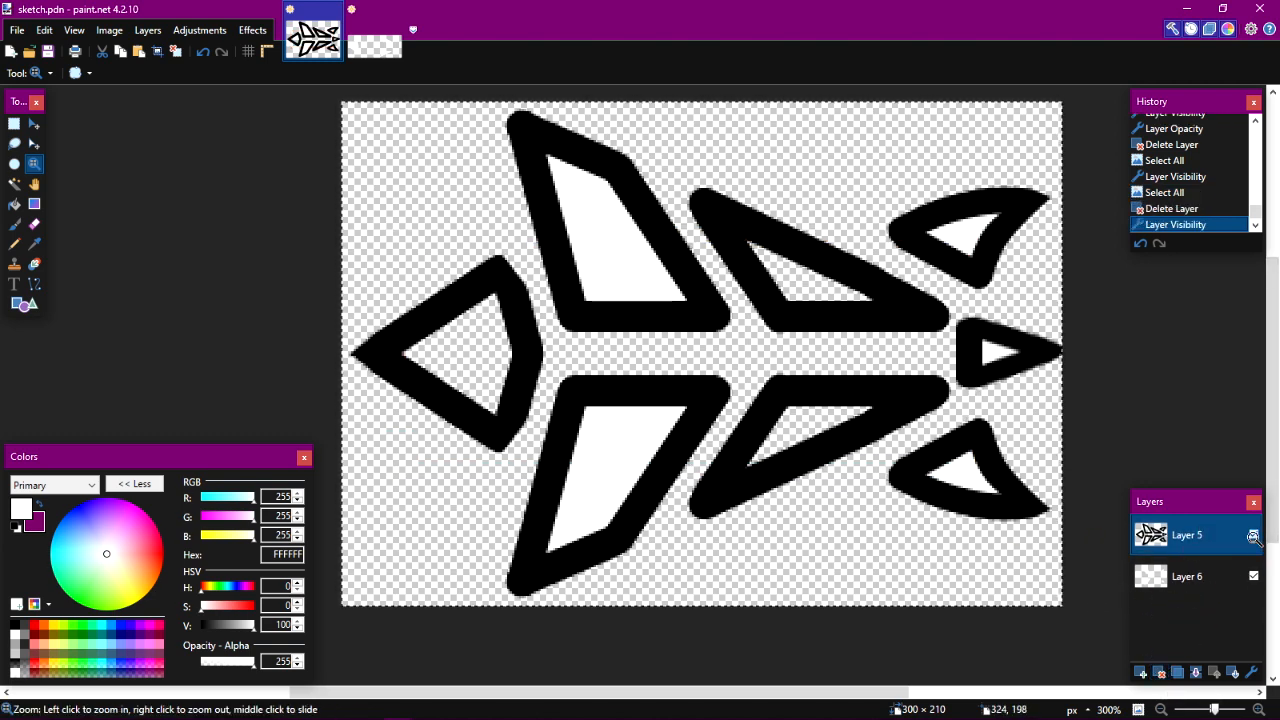
pyautogui.click(1254, 537)
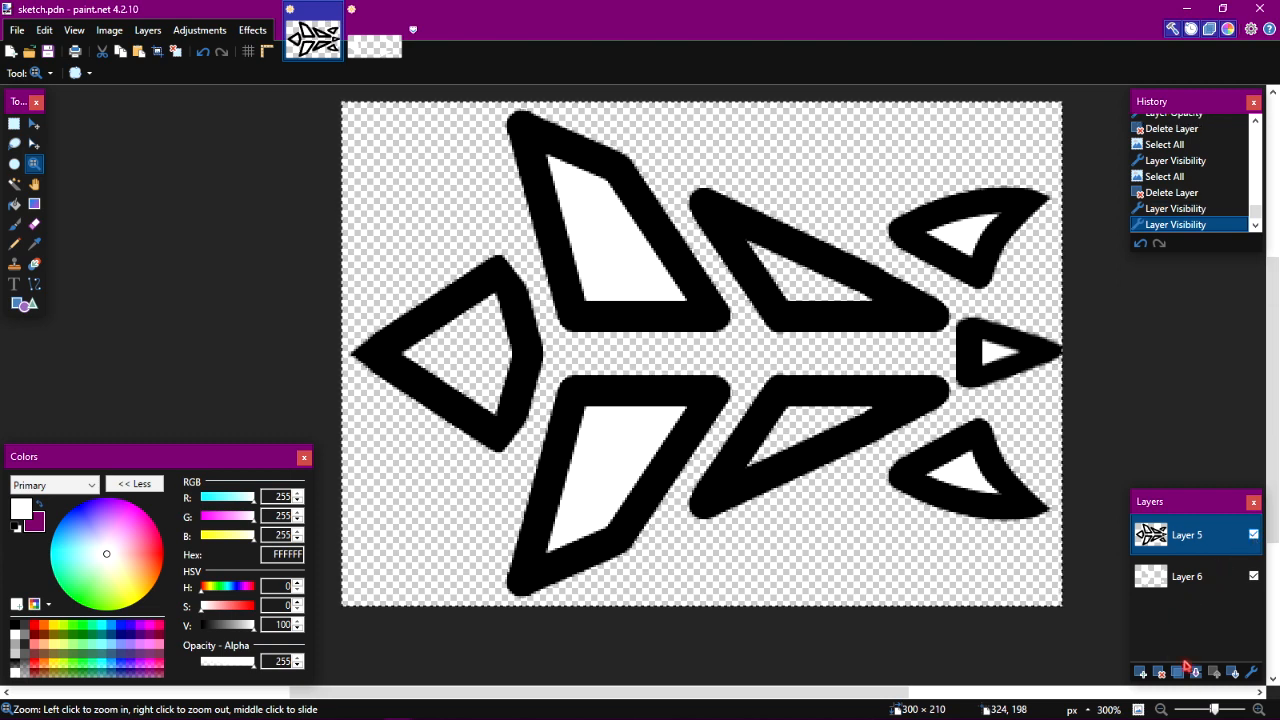
pyautogui.click(1195, 672)
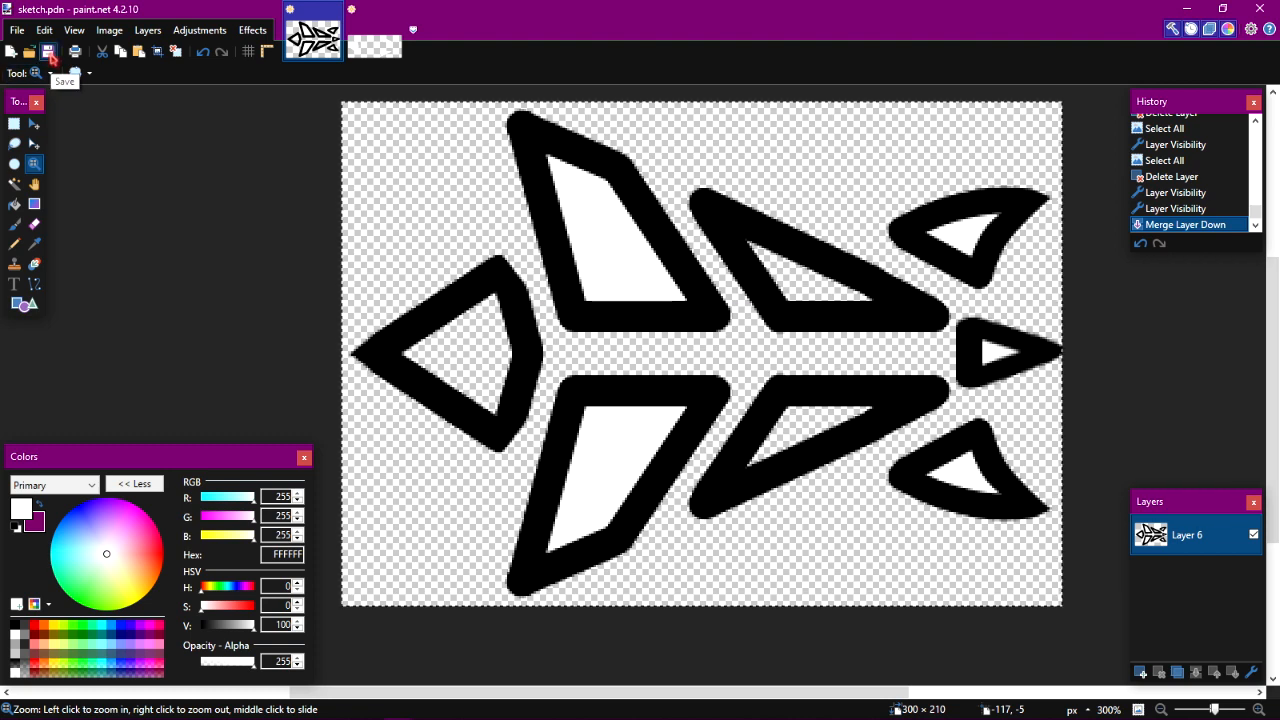
# Start saving the sketch image under a new location and browse the Random Desktop Files folder for the texture pack folder.
pyautogui.click(15, 30)
pyautogui.click(60, 165)
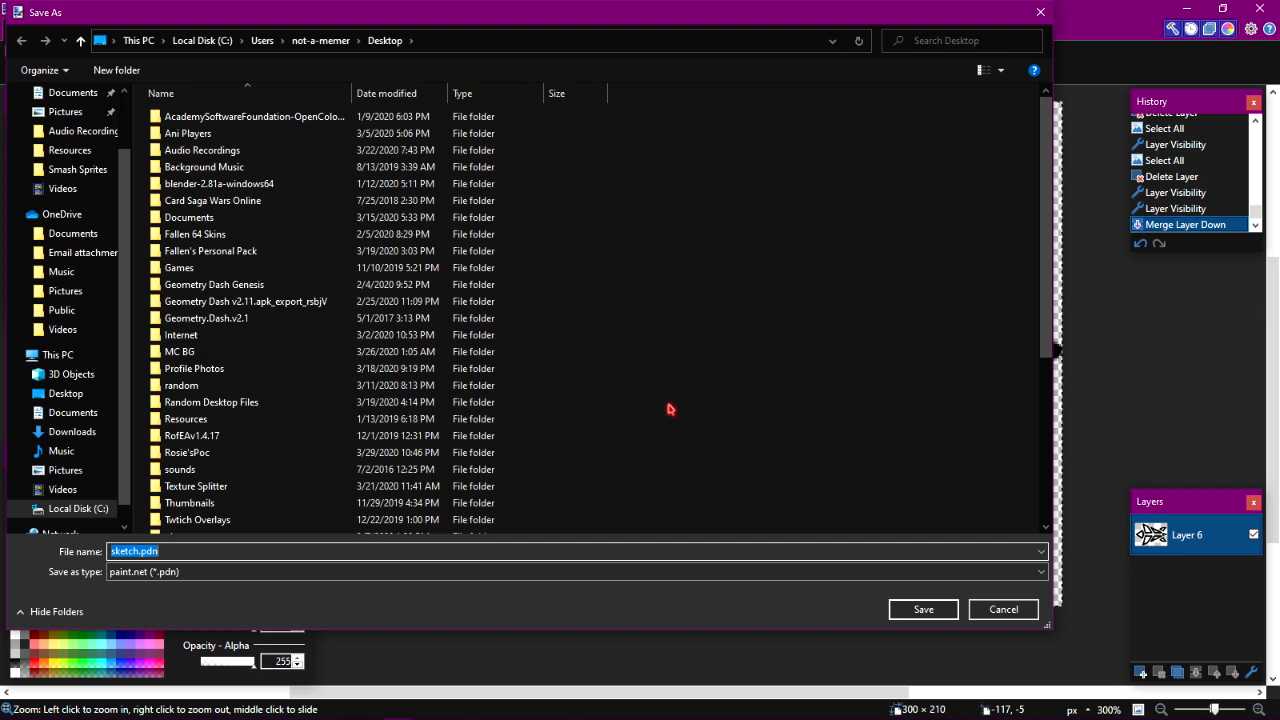
pyautogui.scroll(-1, 514, 376)
pyautogui.scroll(1, 514, 379)
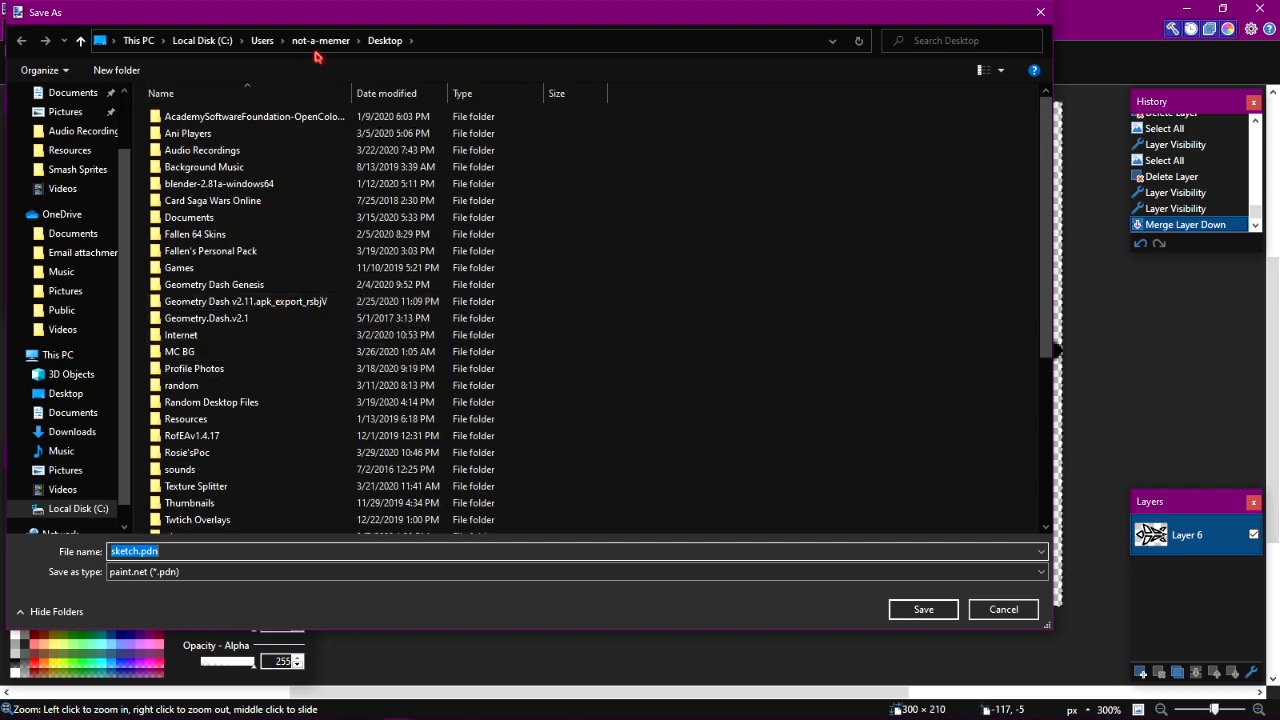
pyautogui.scroll(-2, 318, 440)
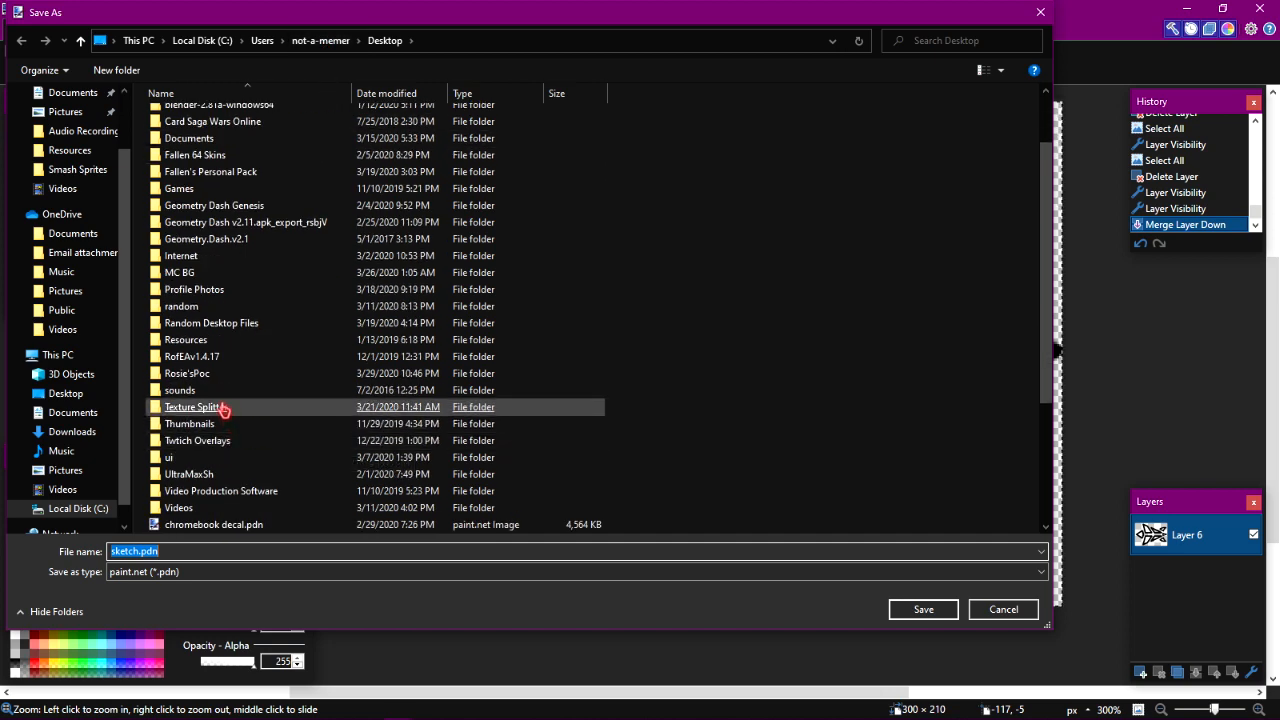
pyautogui.click(230, 326)
pyautogui.press('Return')
pyautogui.scroll(-10, 486, 391)
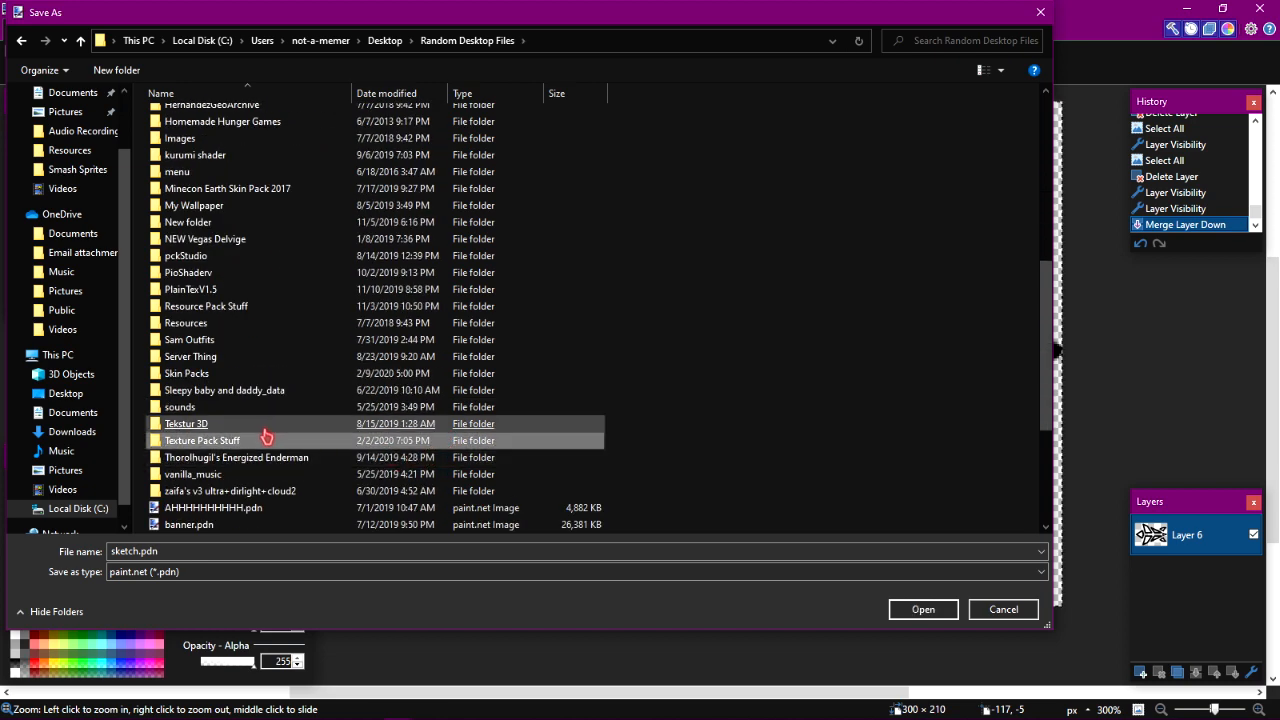
# Choose the Darts folder inside Texture Pack Stuff as the save location and PNG as the file type.
pyautogui.doubleClick(233, 447)
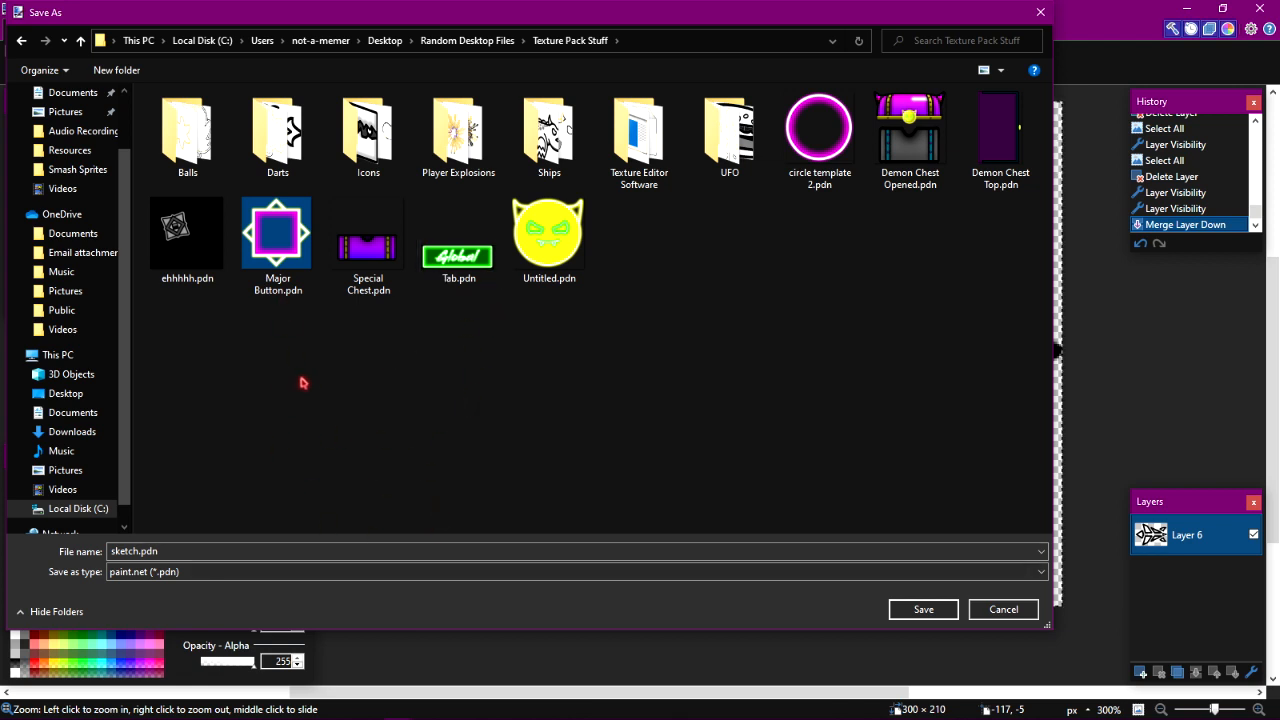
pyautogui.doubleClick(297, 174)
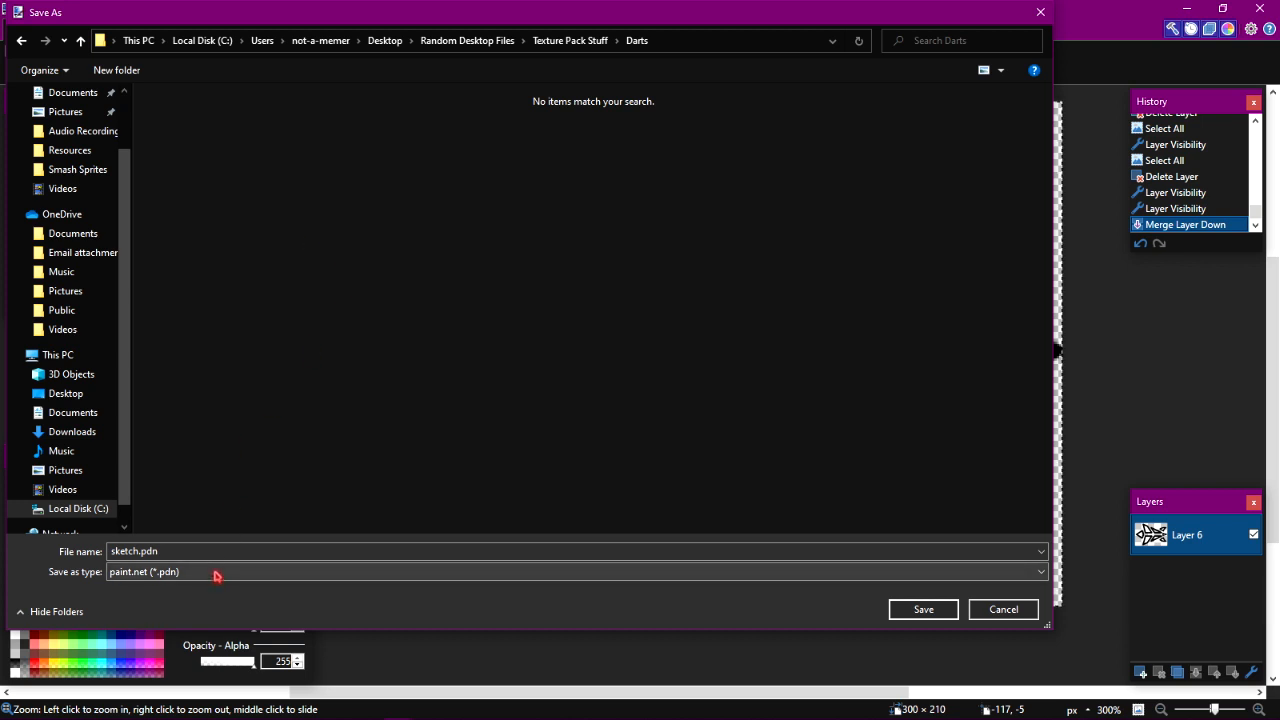
pyautogui.click(165, 578)
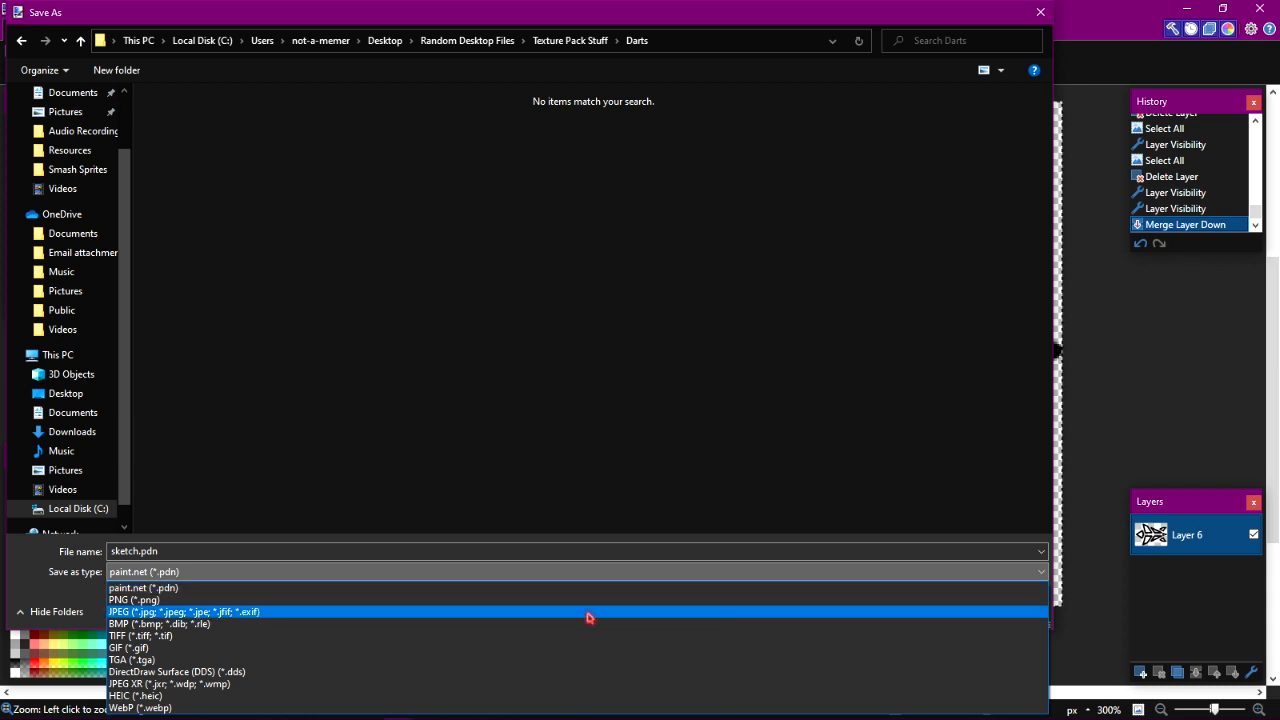
pyautogui.click(192, 602)
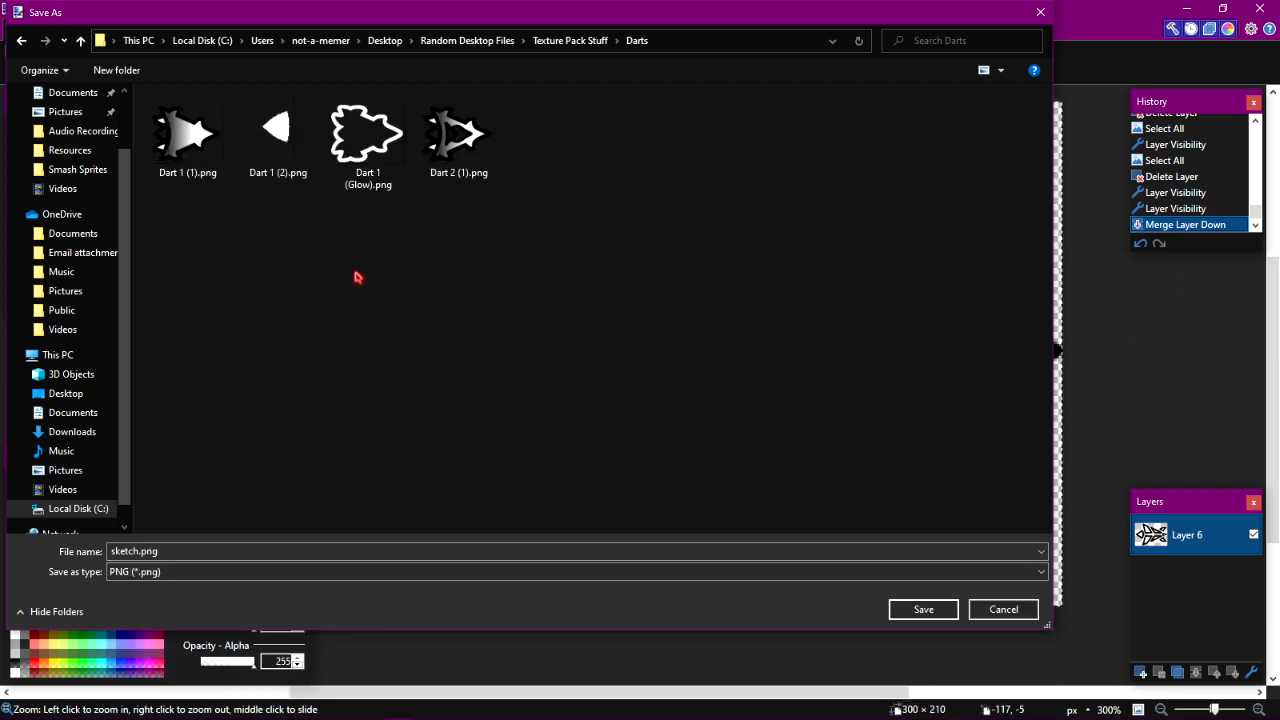
pyautogui.click(487, 709)
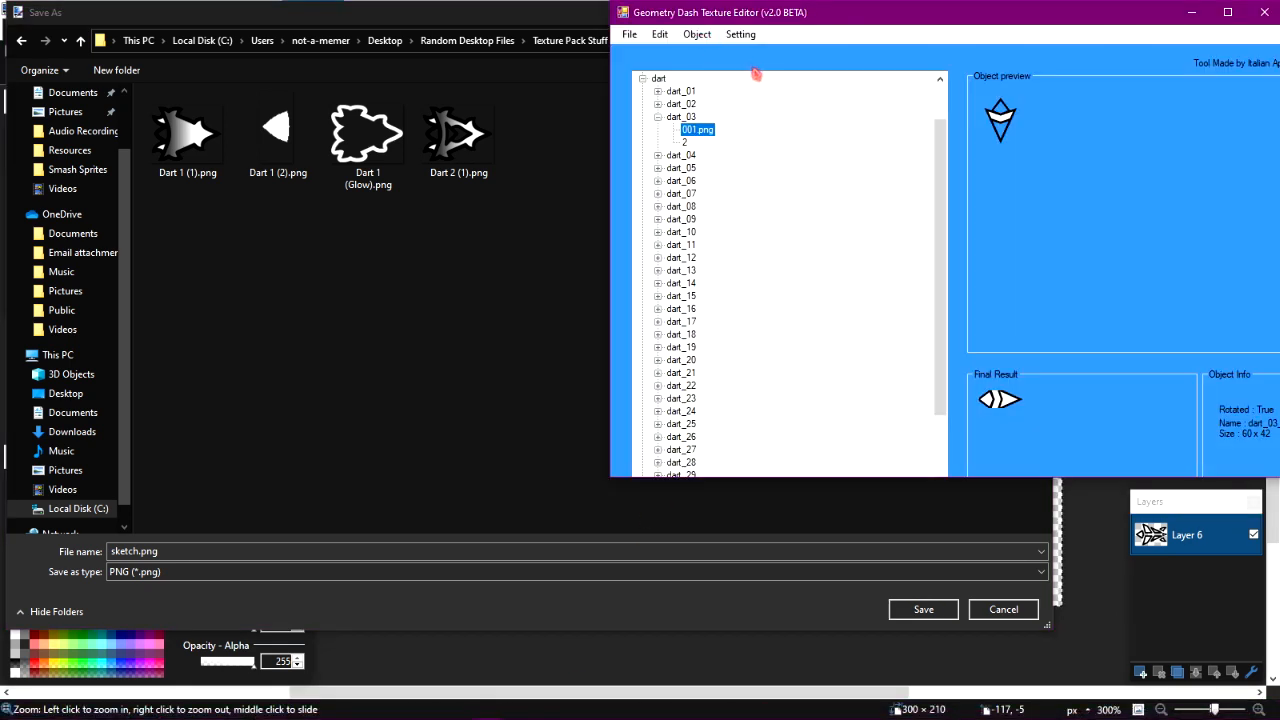
pyautogui.click(1185, 16)
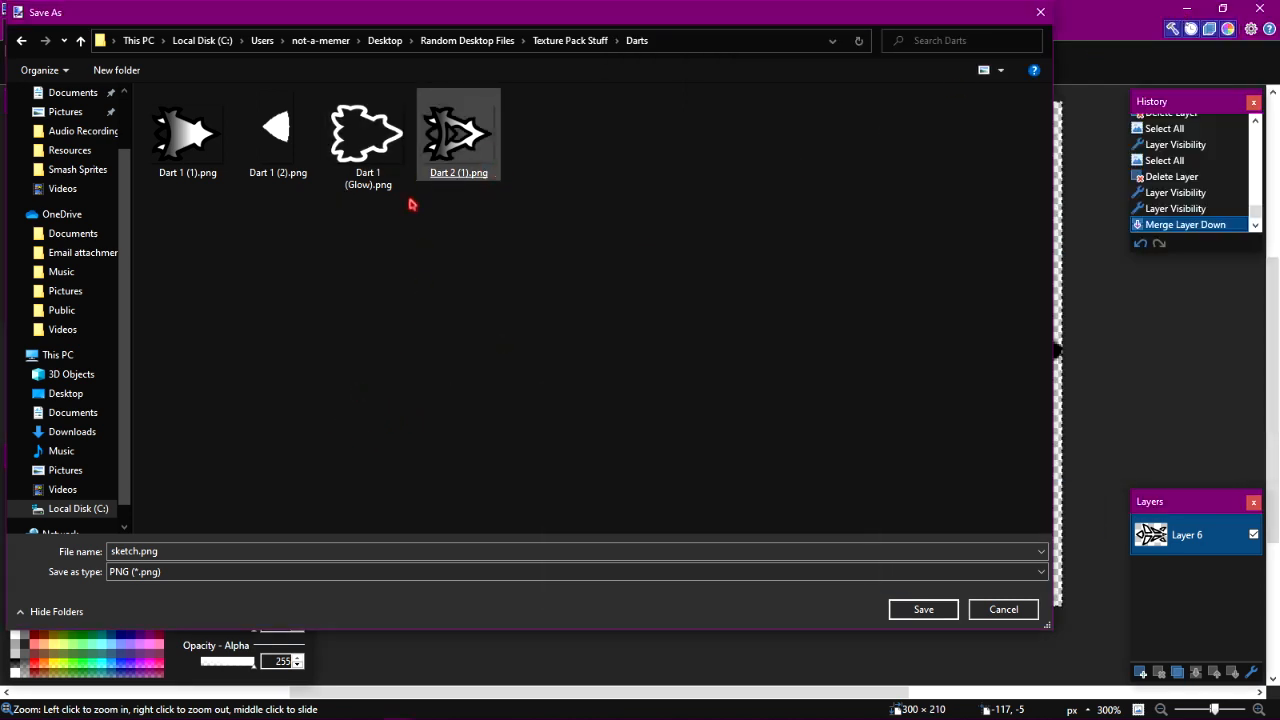
# Name the outlined dart image Dart 3 (1).png and save it with the default PNG settings.
pyautogui.doubleClick(142, 551)
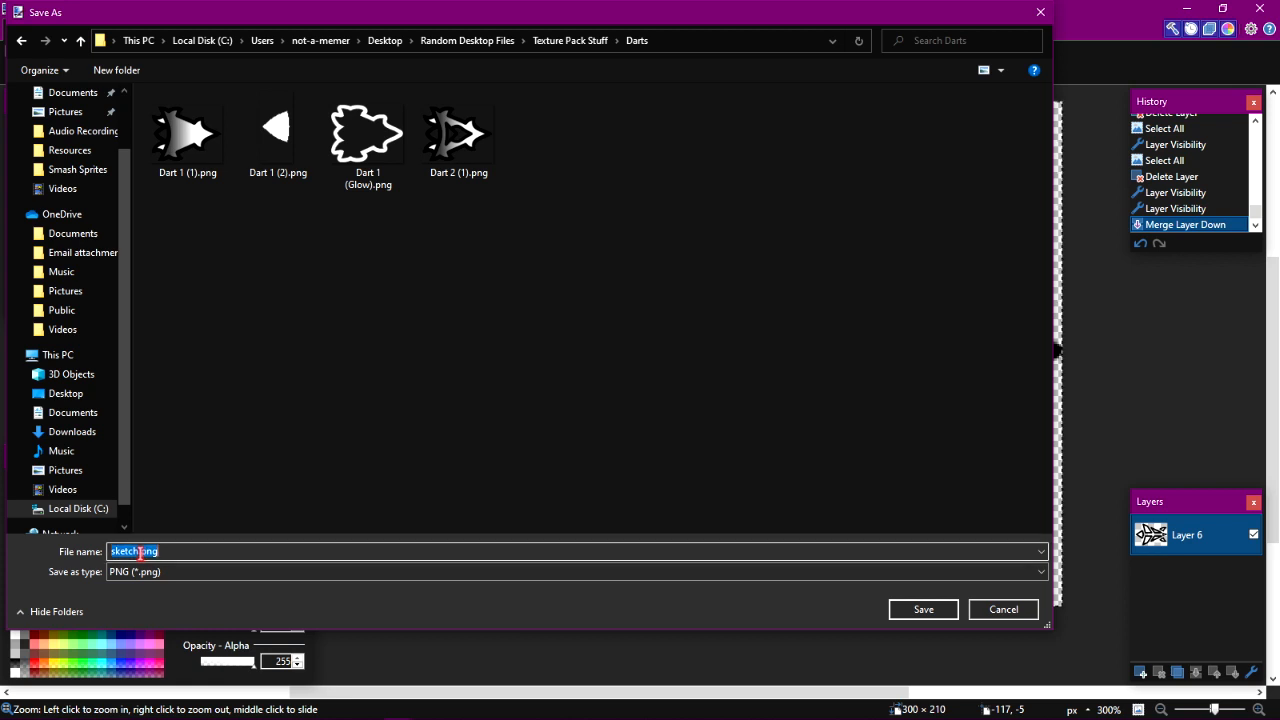
pyautogui.click(142, 551)
pyautogui.press('BackSpace')
pyautogui.write('Dart 3 (1')
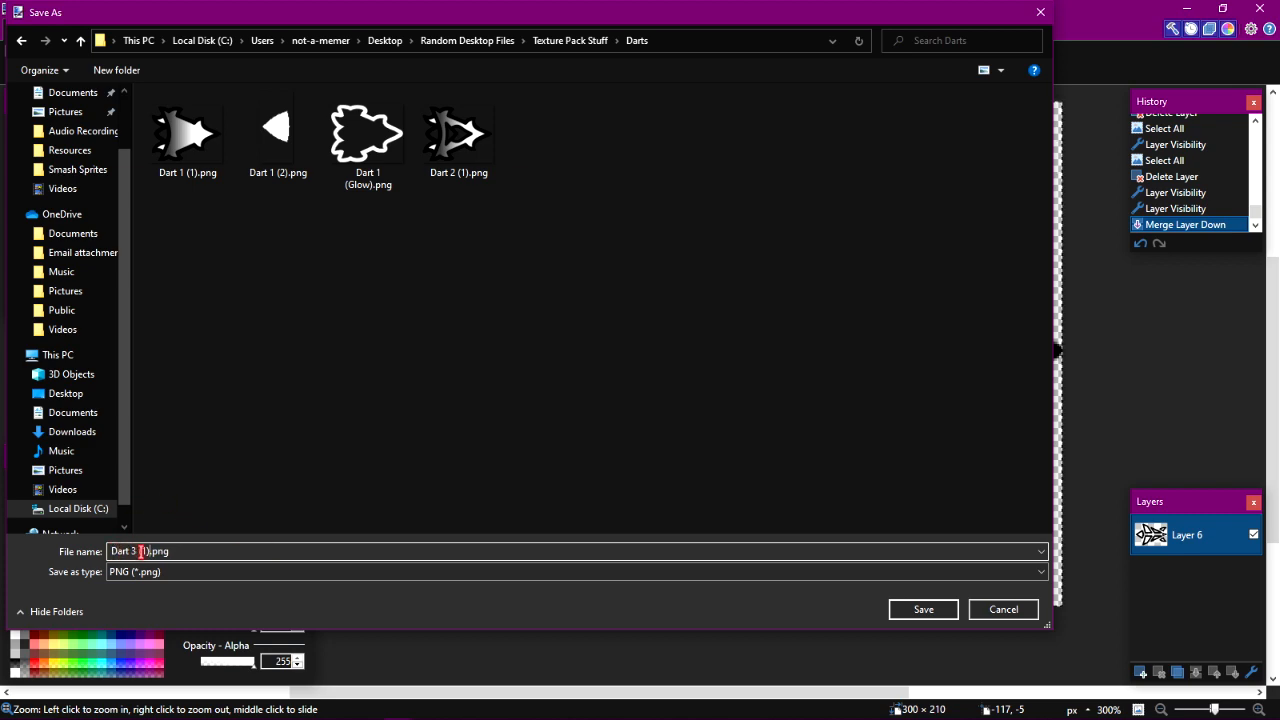
pyautogui.click(917, 611)
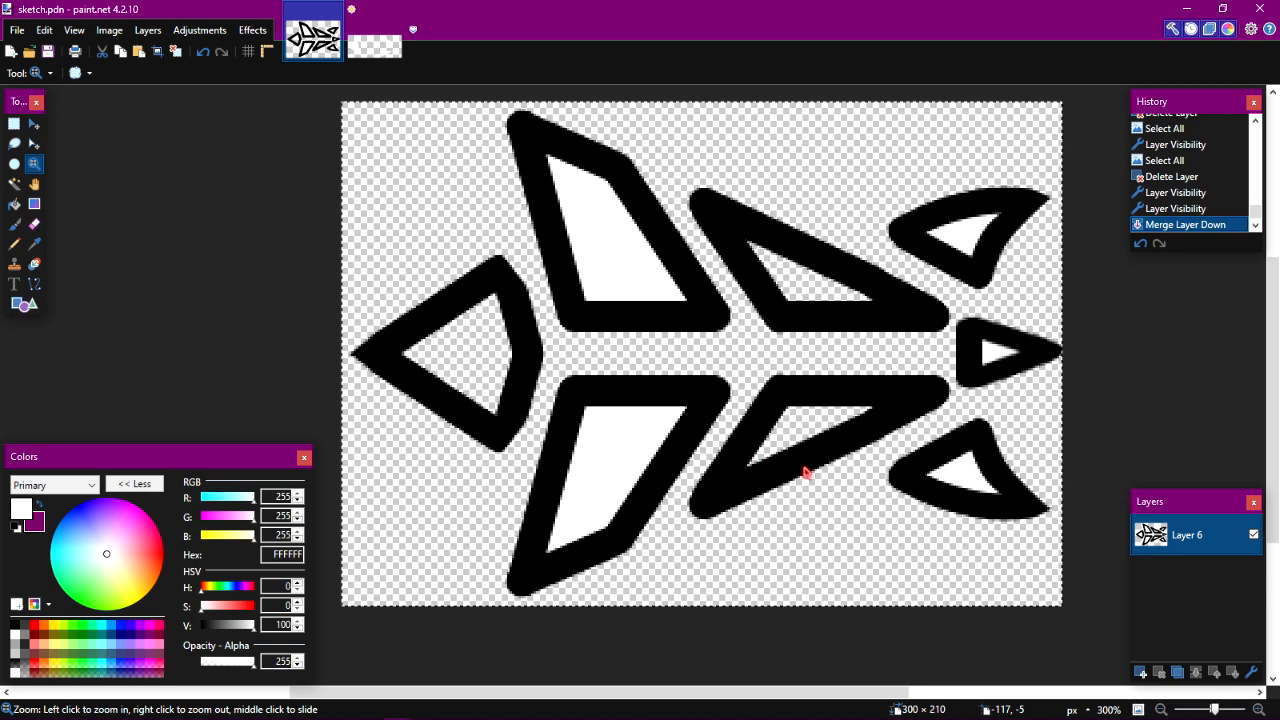
pyautogui.click(655, 498)
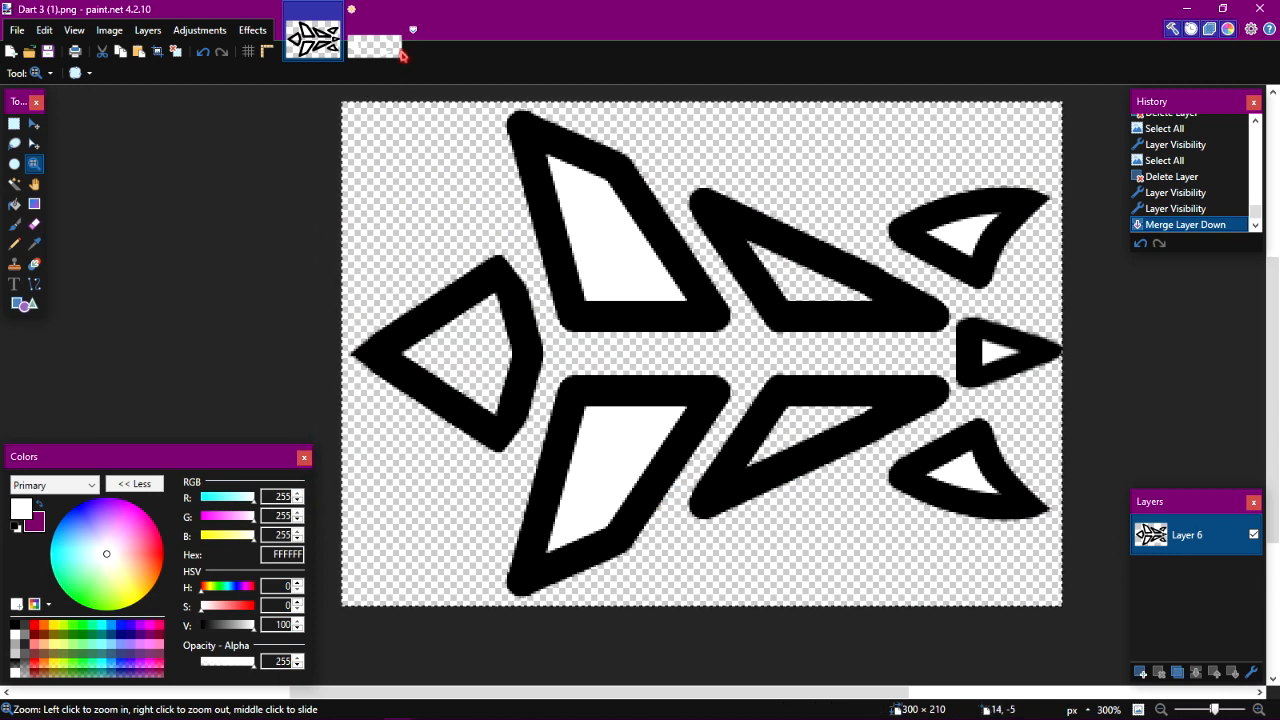
# Save the other open image, with the white inner shapes, as Dart 3 (2).png in the Darts folder.
pyautogui.click(392, 55)
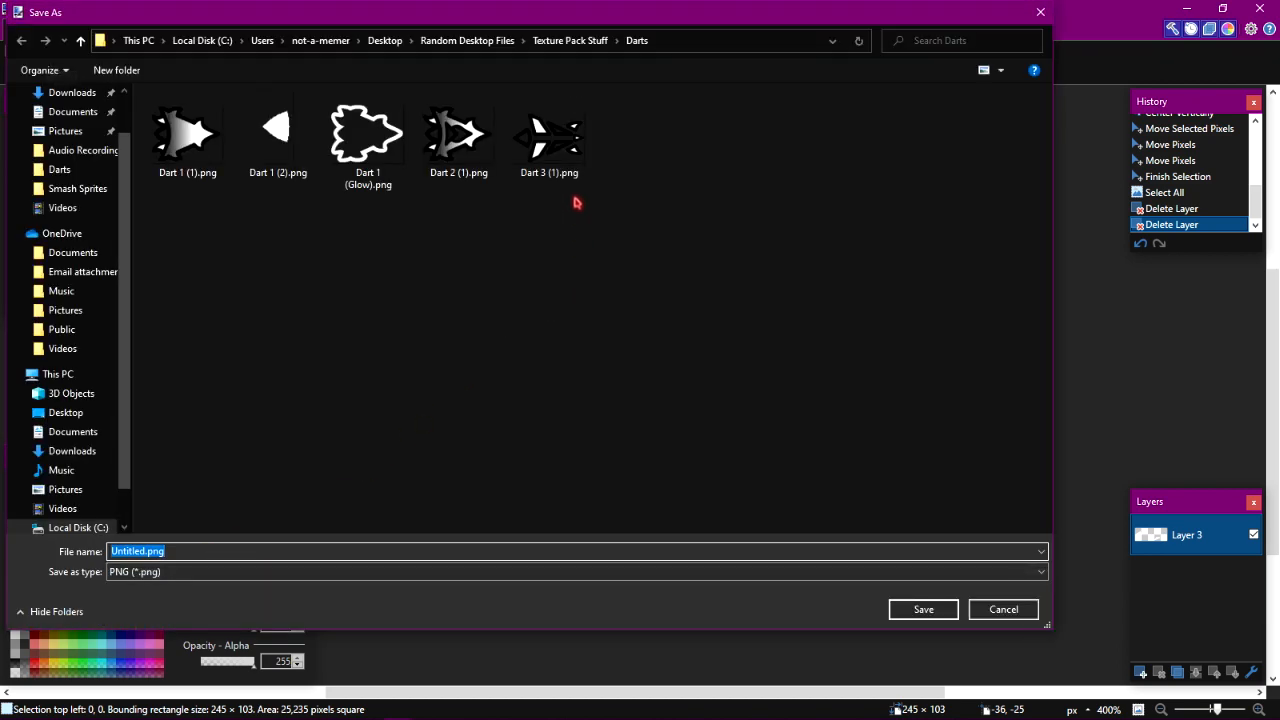
pyautogui.click(565, 160)
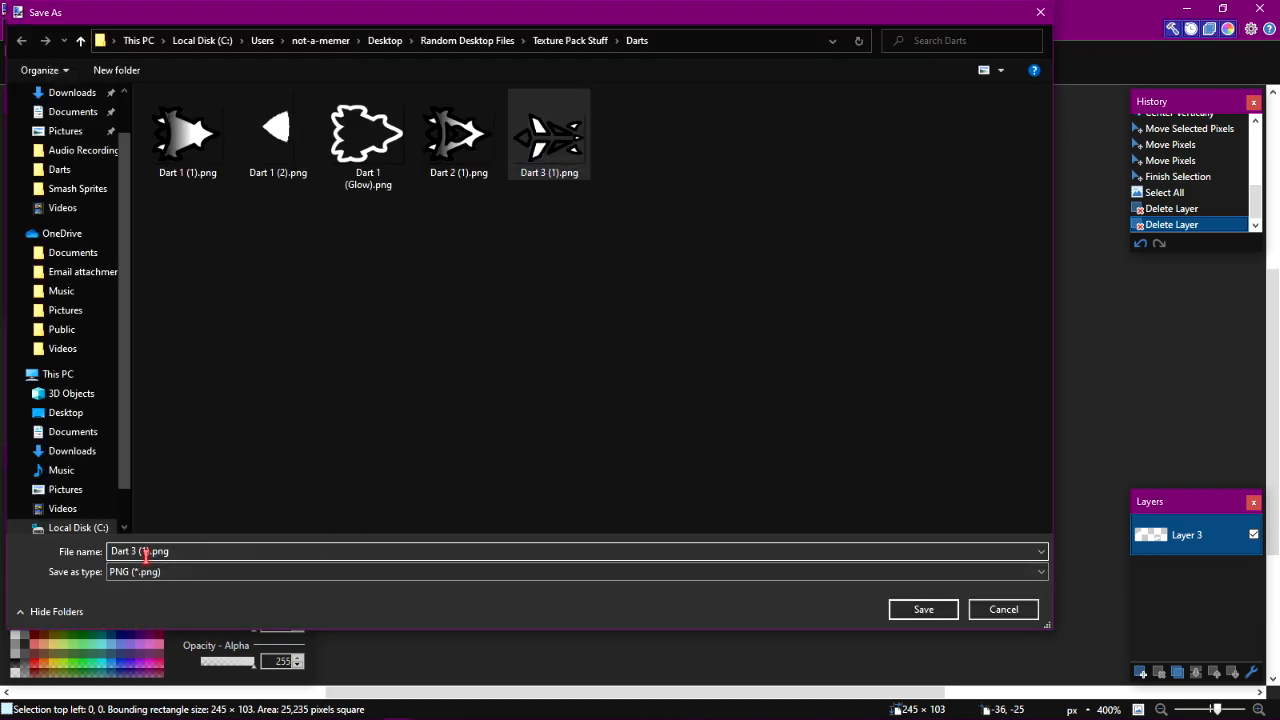
pyautogui.press('BackSpace')
pyautogui.write('2')
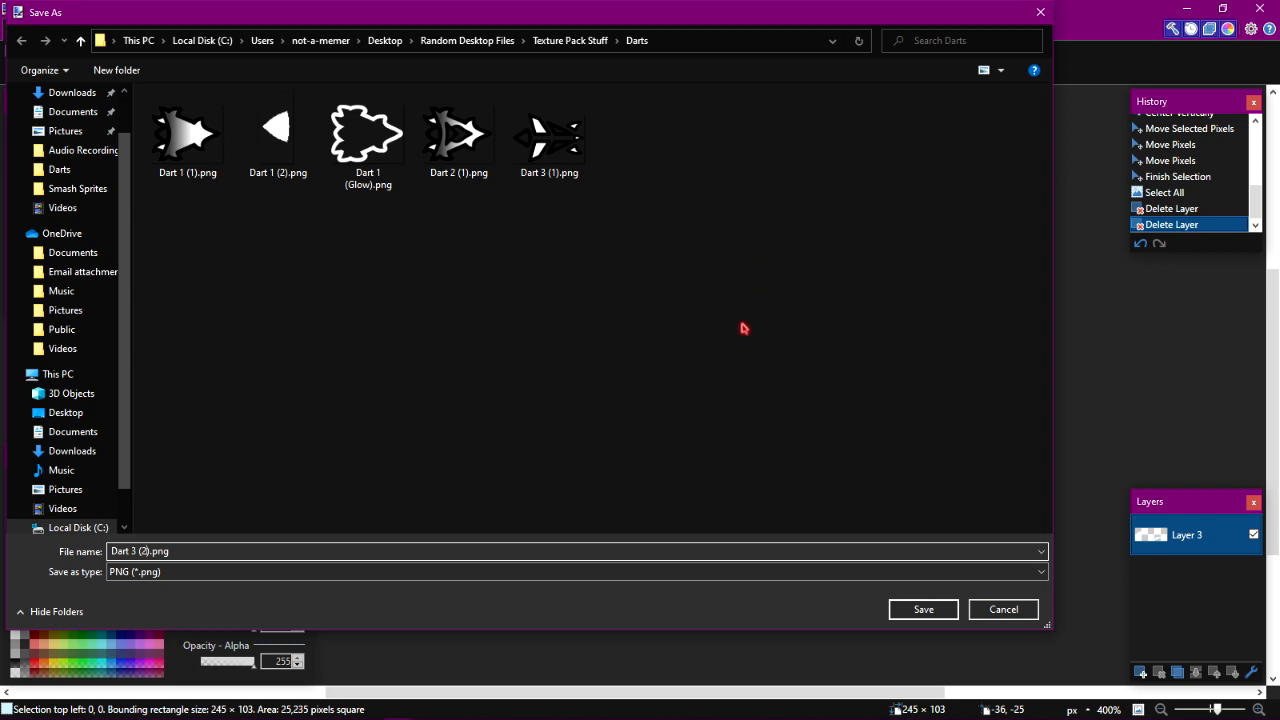
pyautogui.press('Return')
pyautogui.click(665, 497)
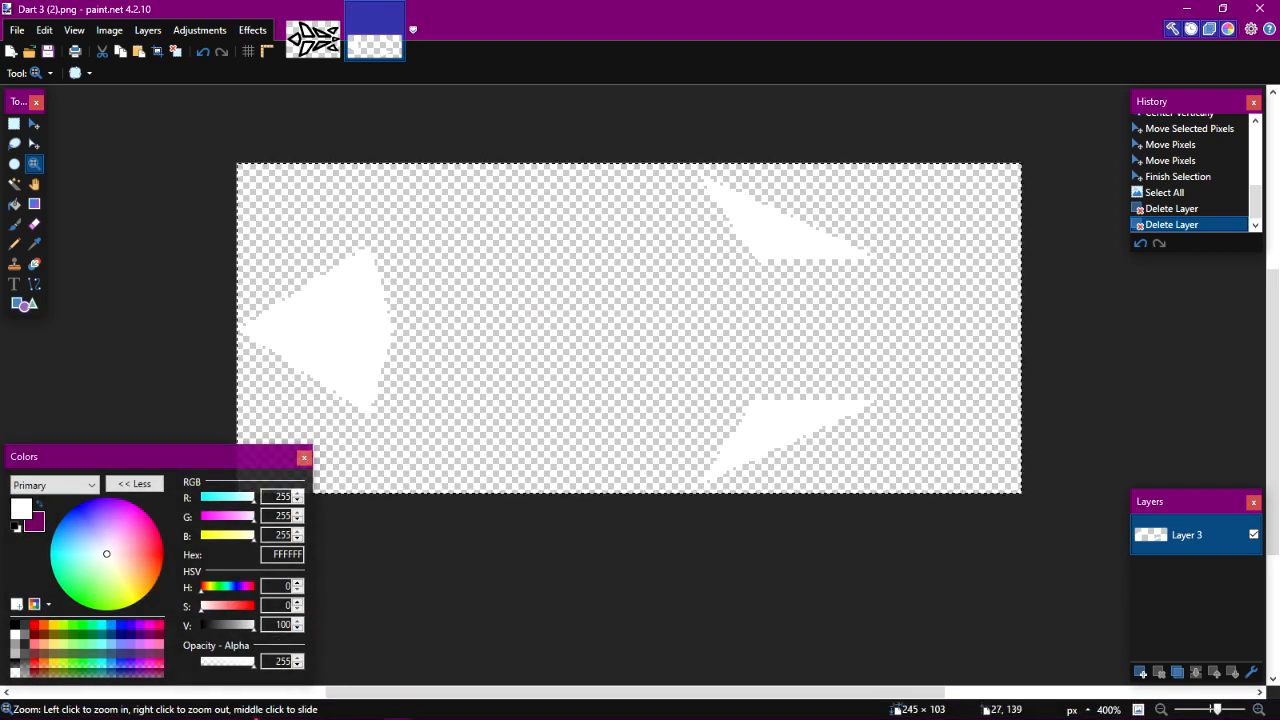
# Switch to Geometry Dash Texture Editor and examine the orientation of dart_03's textures 001.png and 2.
pyautogui.moveTo(250, 714)
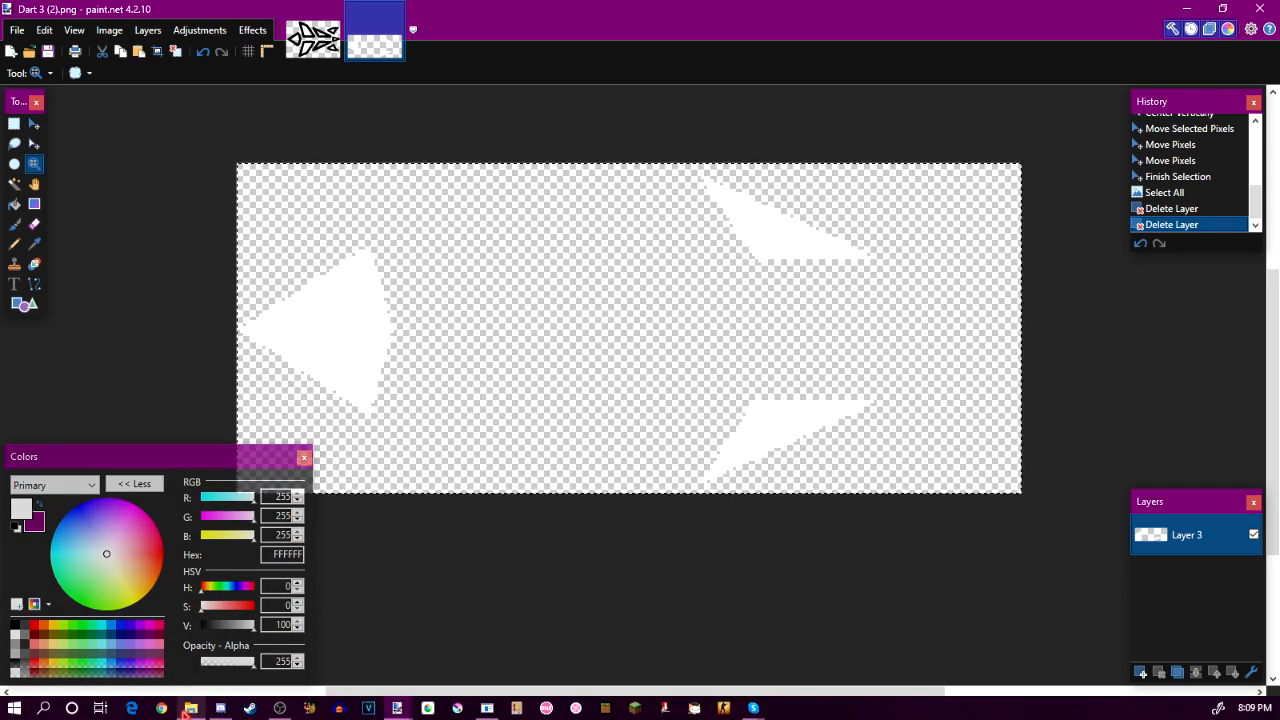
pyautogui.click(490, 708)
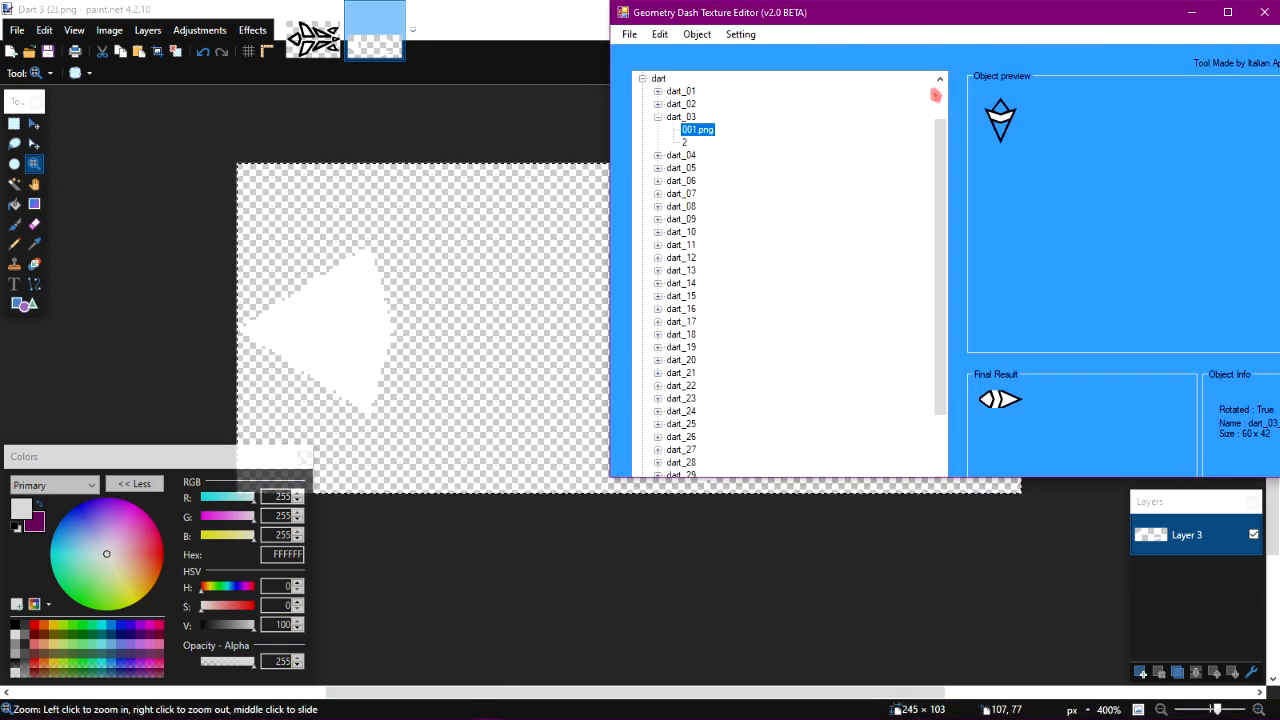
pyautogui.moveTo(930, 22); pyautogui.dragTo(691, 22)
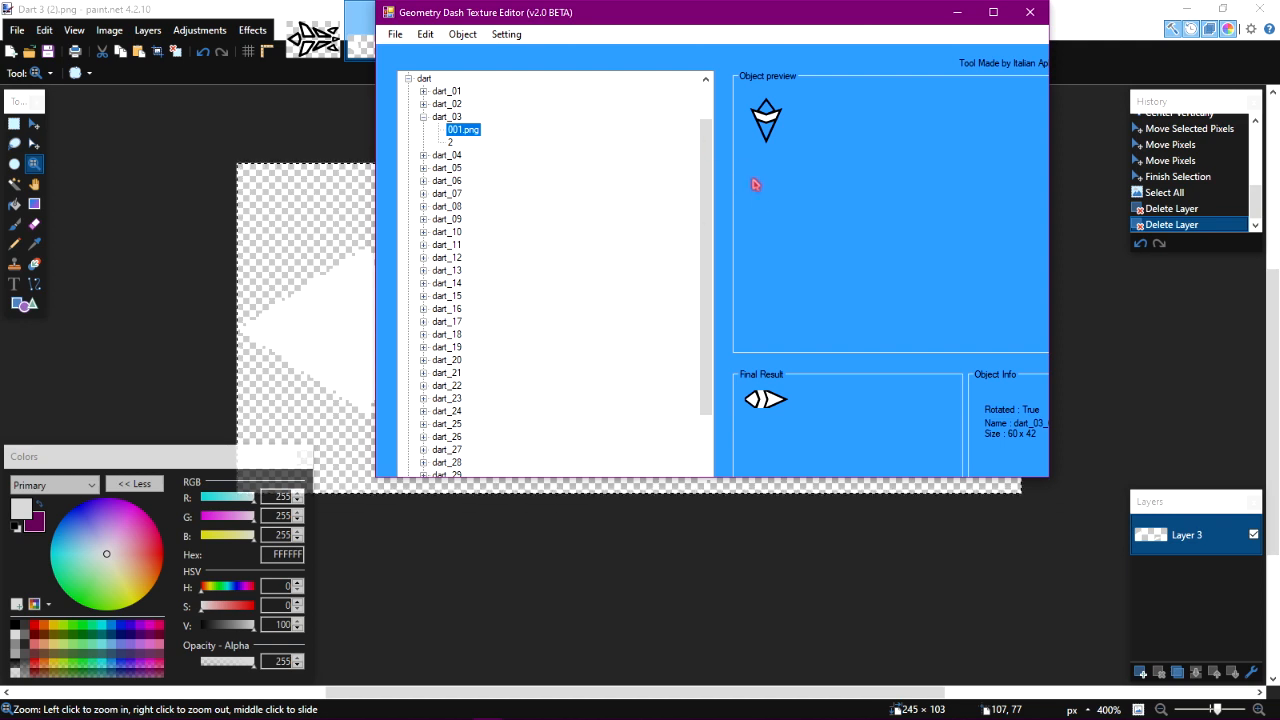
pyautogui.click(455, 143)
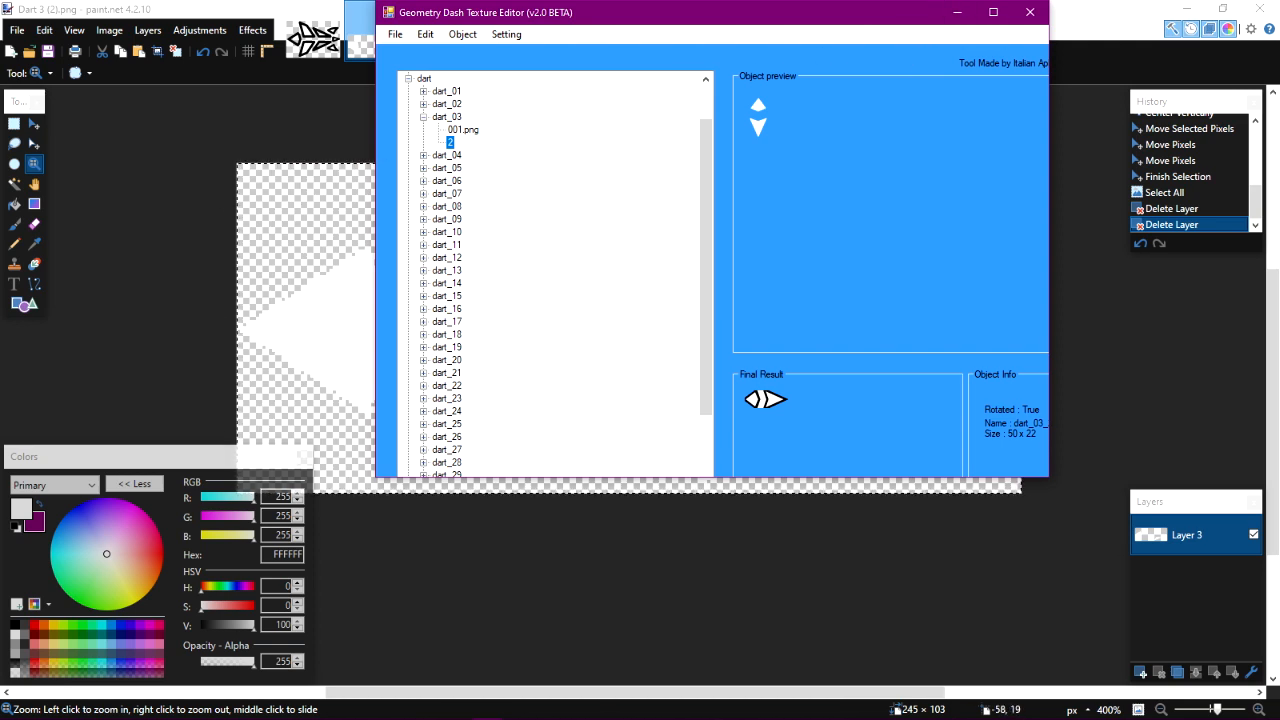
pyautogui.click(466, 130)
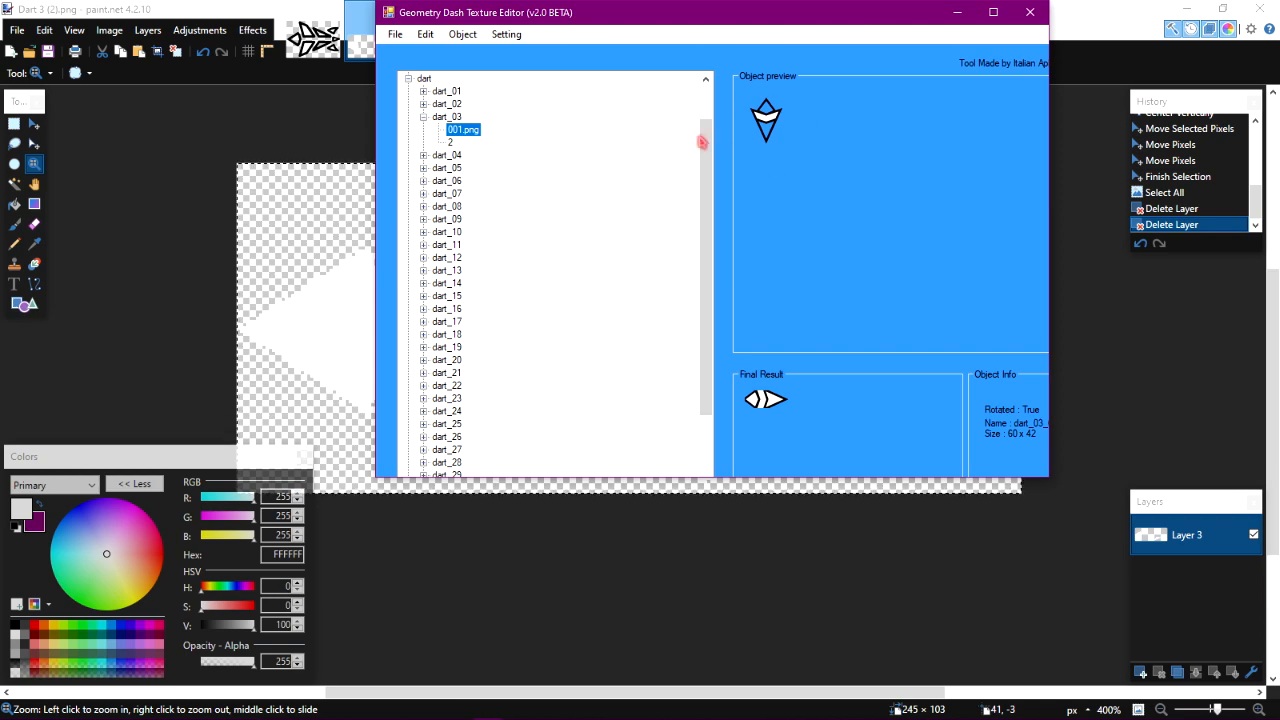
pyautogui.click(955, 12)
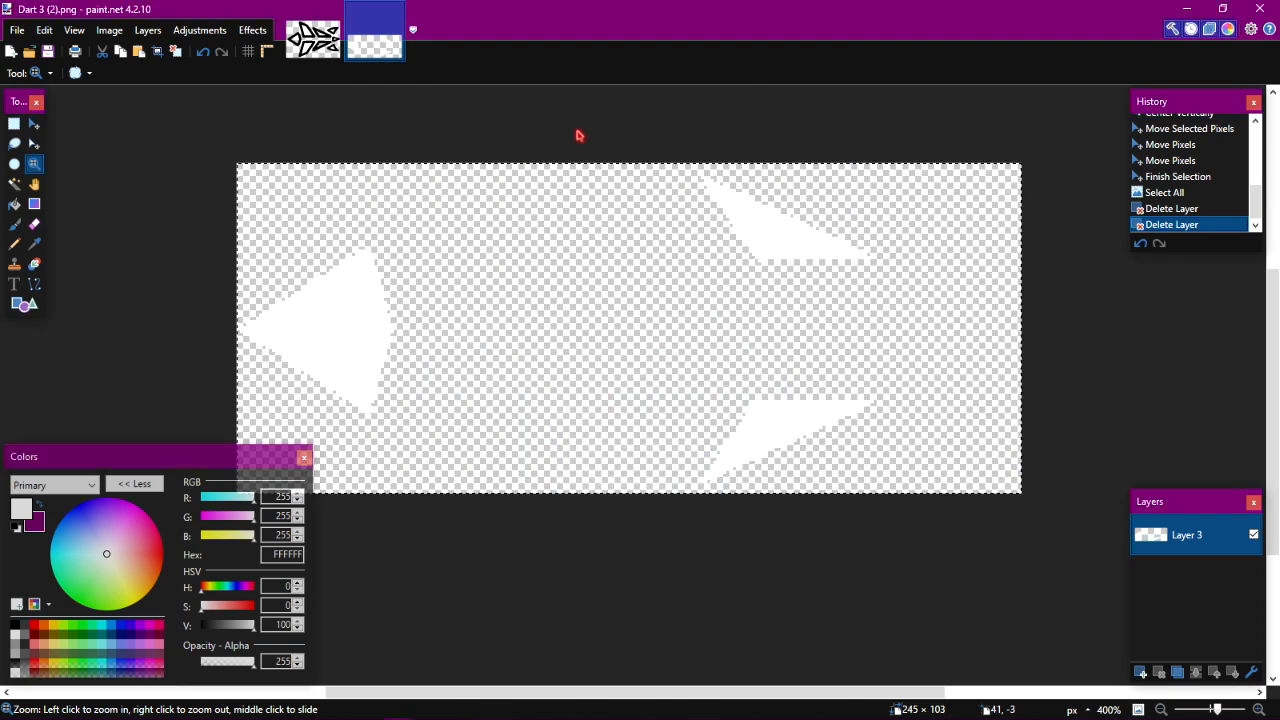
# Rotate both the Dart 3 (1).png and Dart 3 (2).png images 90° clockwise in paint.net.
pyautogui.click(313, 45)
pyautogui.click(107, 33)
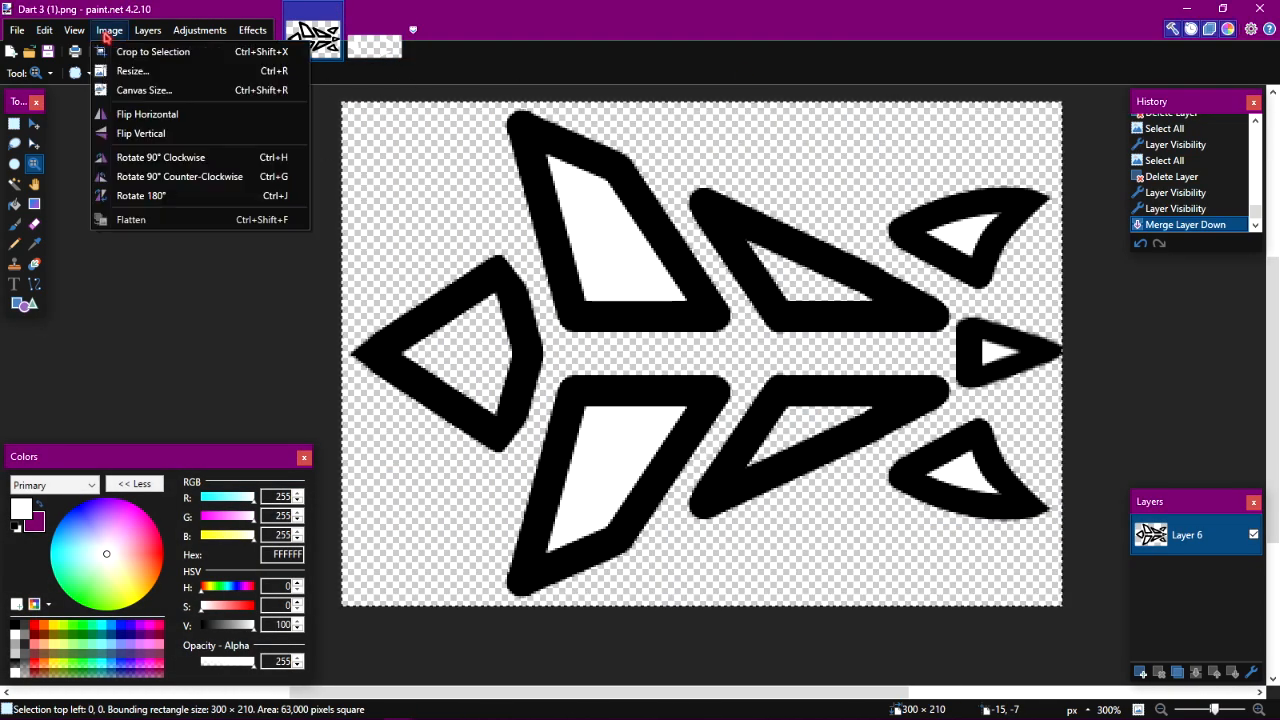
pyautogui.click(158, 163)
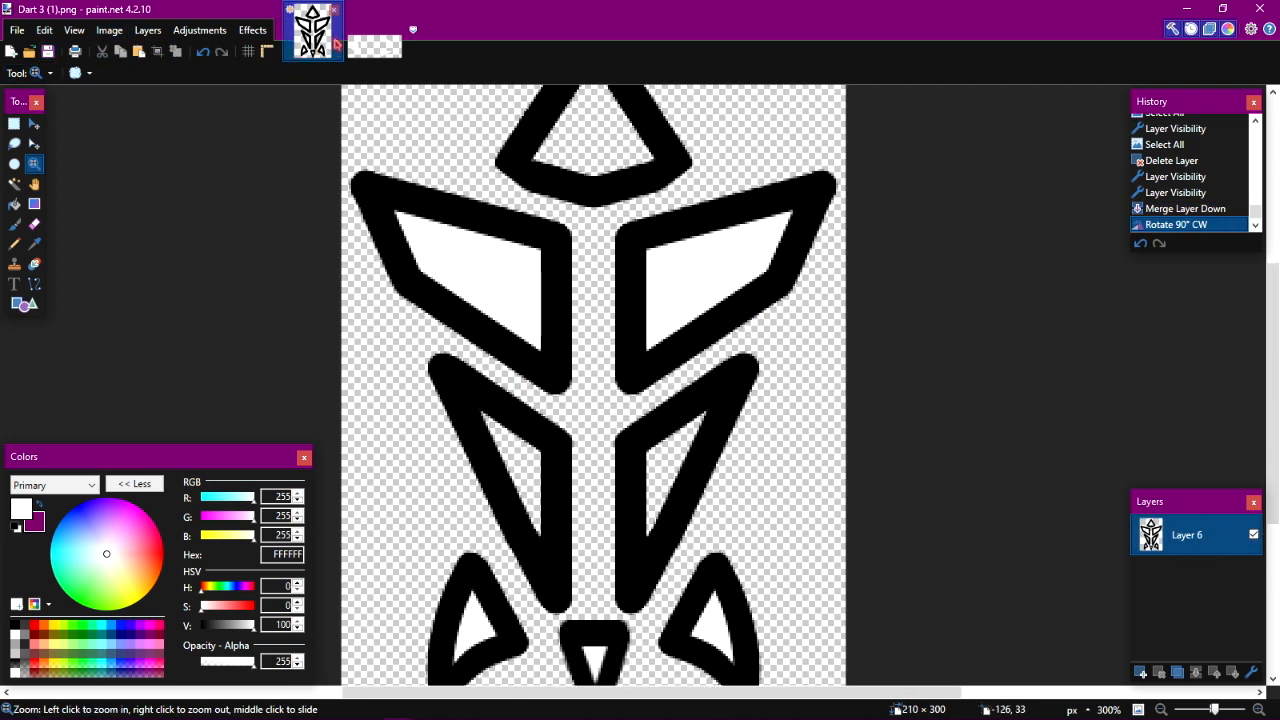
pyautogui.click(350, 44)
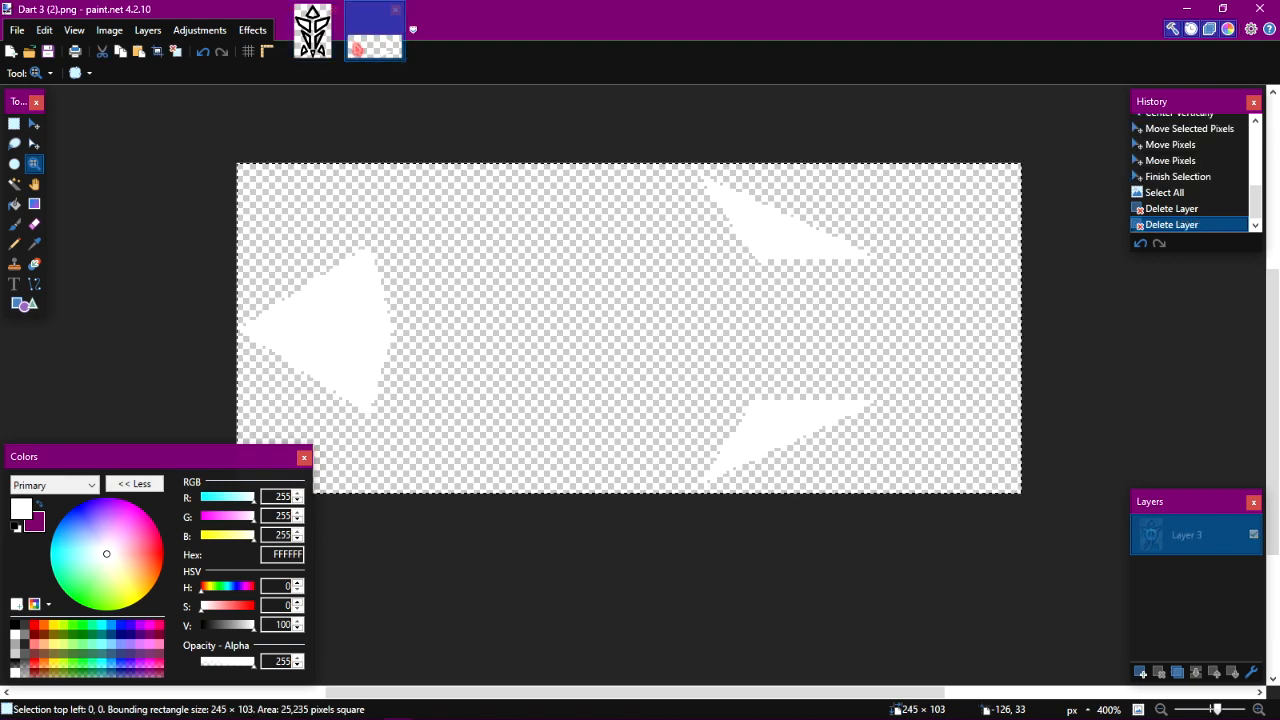
pyautogui.click(78, 31)
pyautogui.moveTo(106, 33)
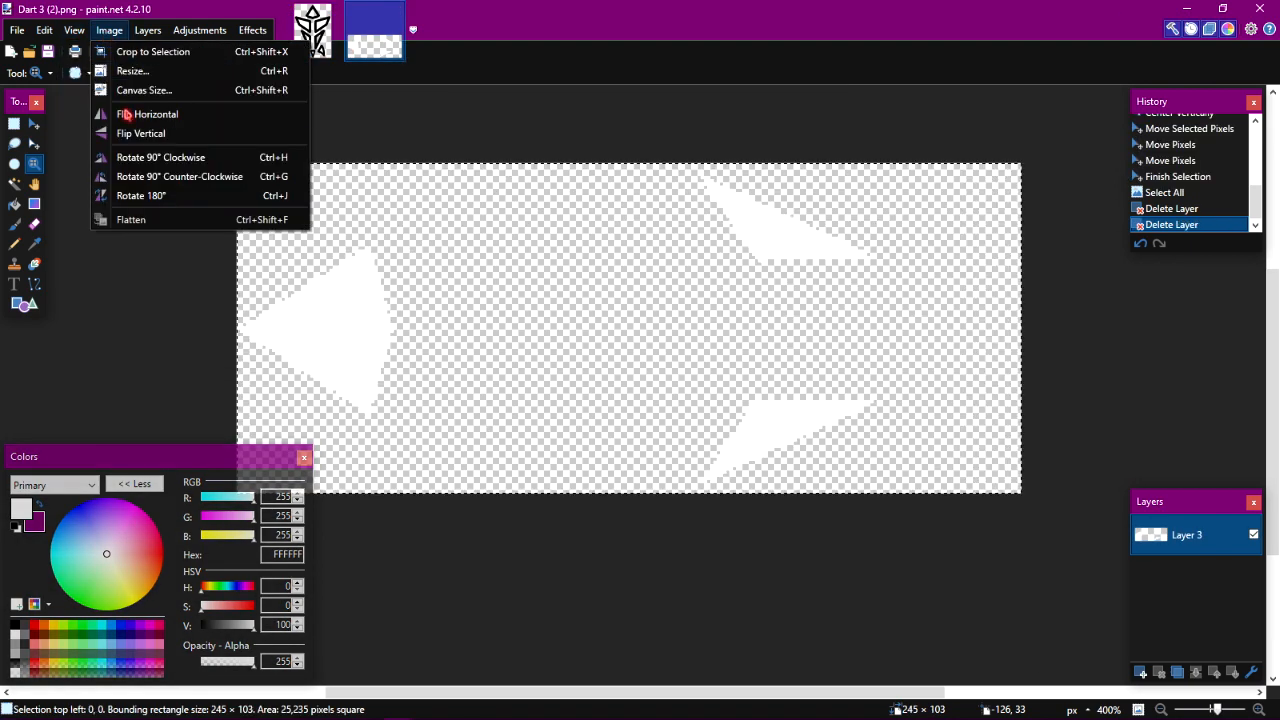
pyautogui.click(153, 157)
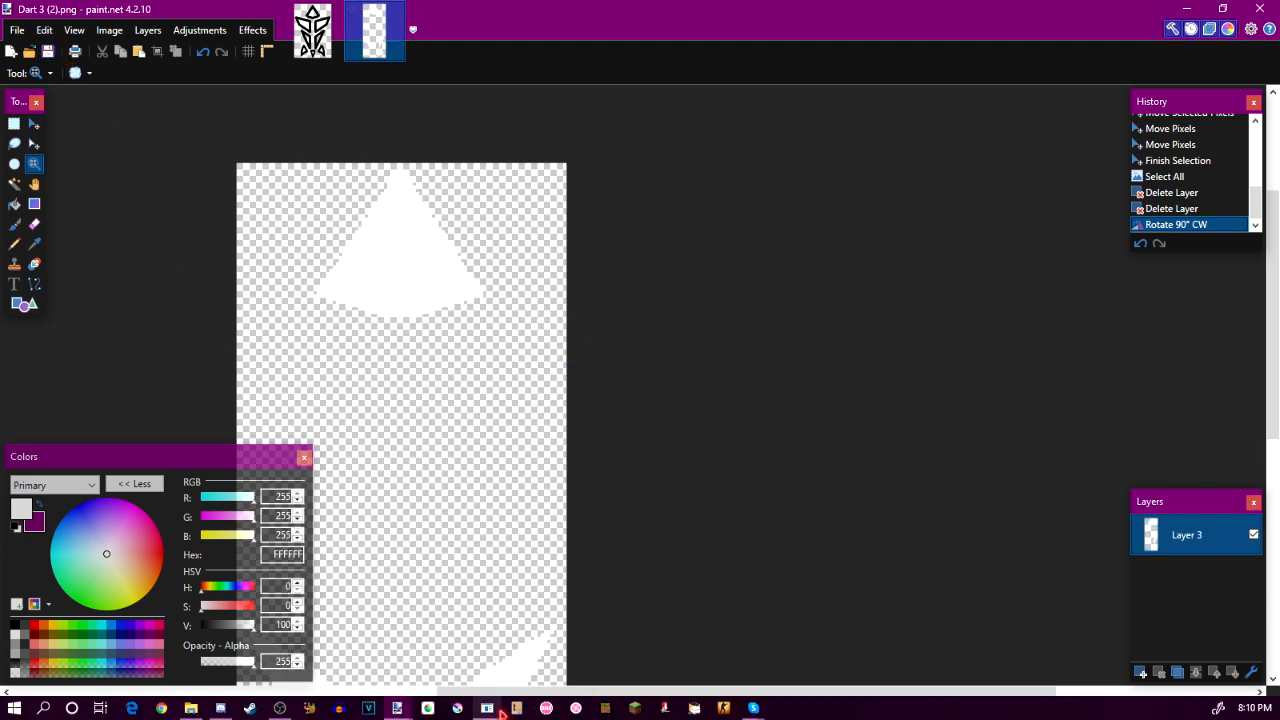
# In Geometry Dash Texture Editor, replace dart_03's 001.png texture with Dart 3 (1).png from the Texture Pack Stuff Darts folder.
pyautogui.click(487, 712)
pyautogui.click(462, 34)
pyautogui.click(480, 70)
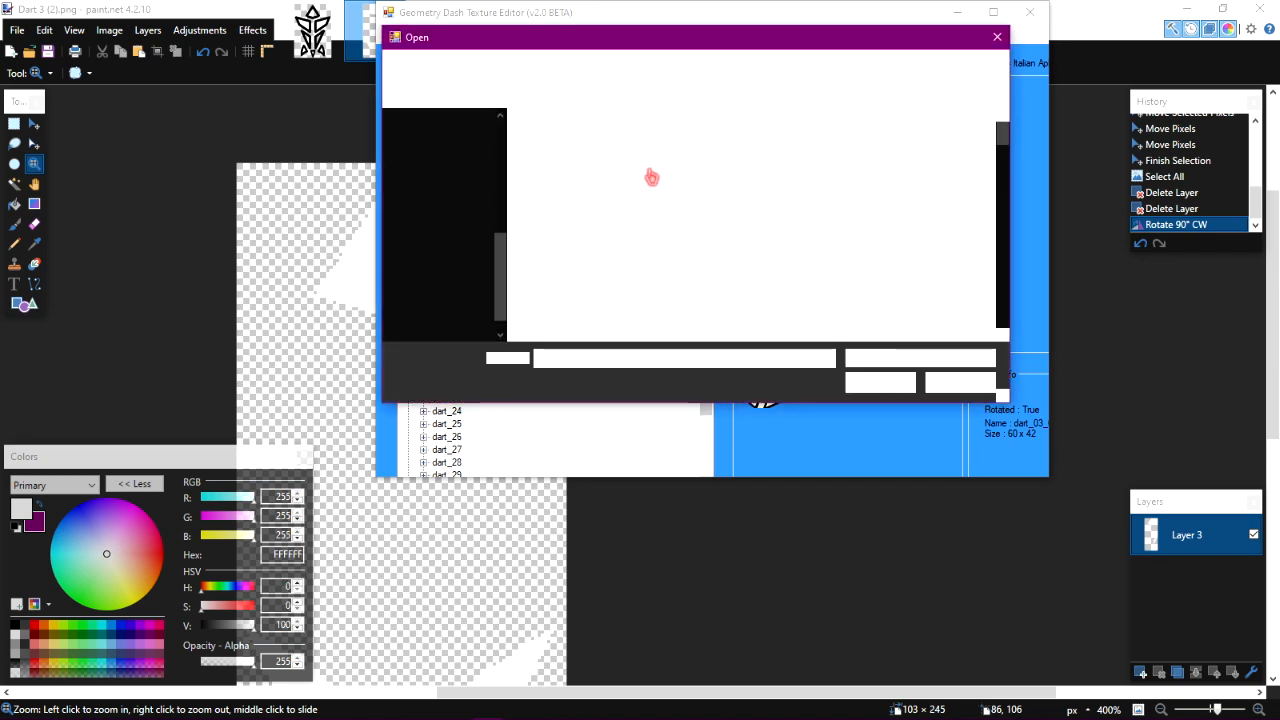
pyautogui.scroll(-10, 660, 260)
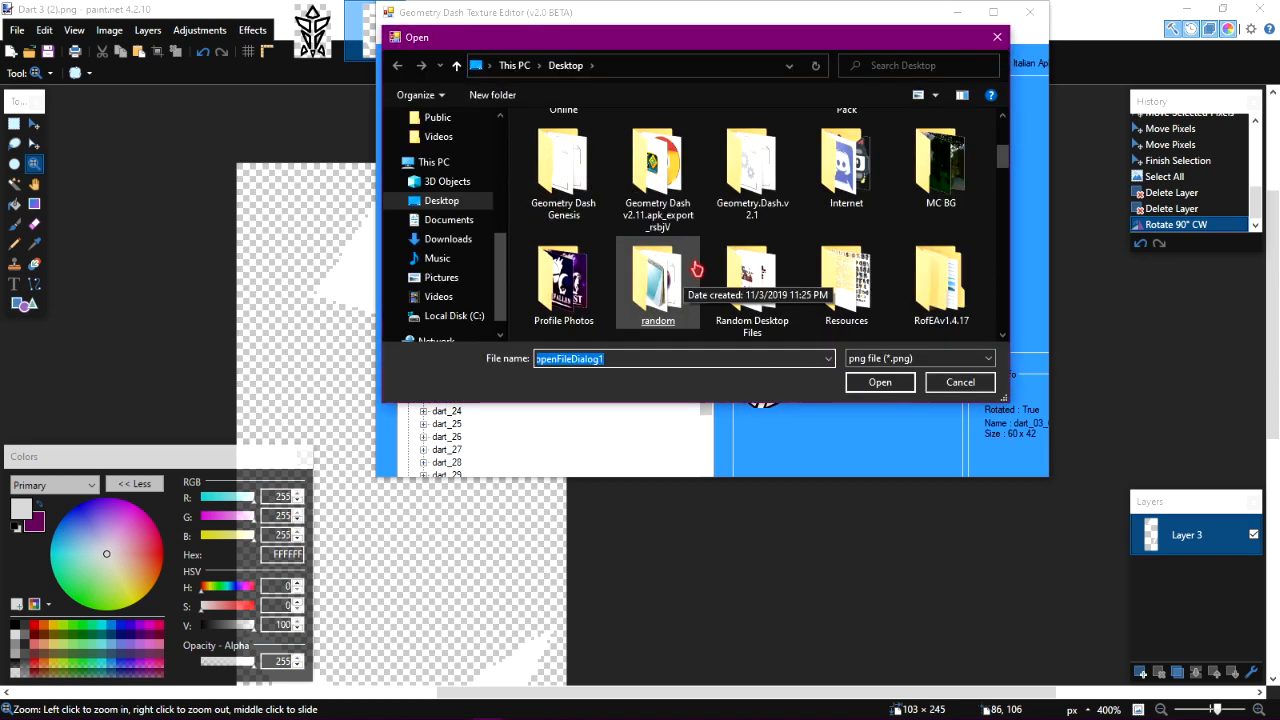
pyautogui.scroll(2, 805, 286)
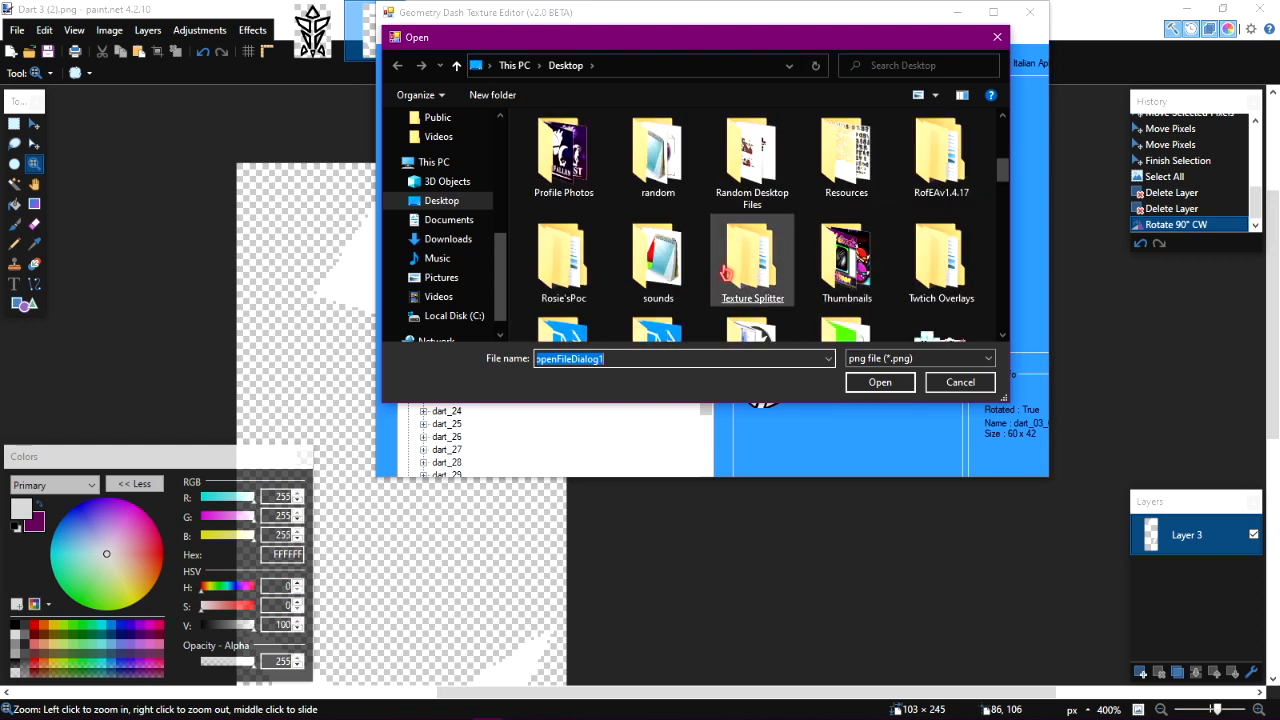
pyautogui.scroll(1, 760, 275)
pyautogui.doubleClick(764, 276)
pyautogui.scroll(-8, 764, 276)
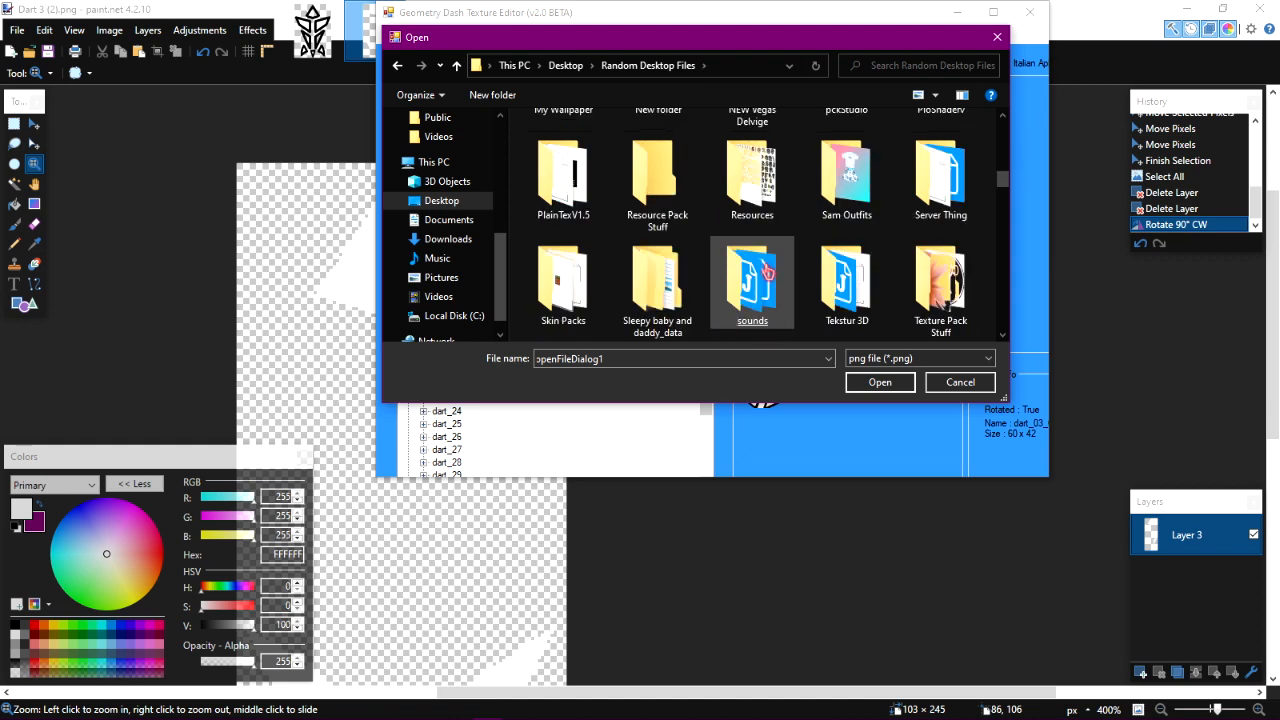
pyautogui.scroll(1, 640, 235)
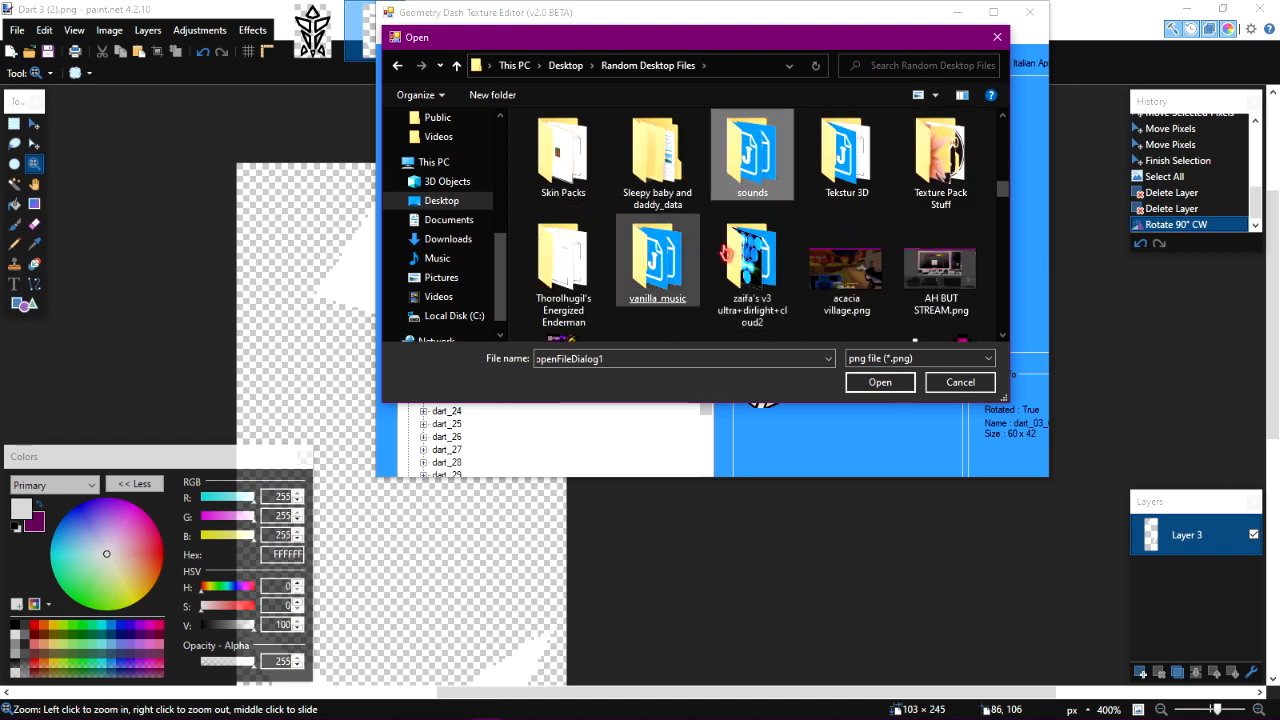
pyautogui.scroll(2, 912, 200)
pyautogui.scroll(-2, 928, 270)
pyautogui.doubleClick(940, 195)
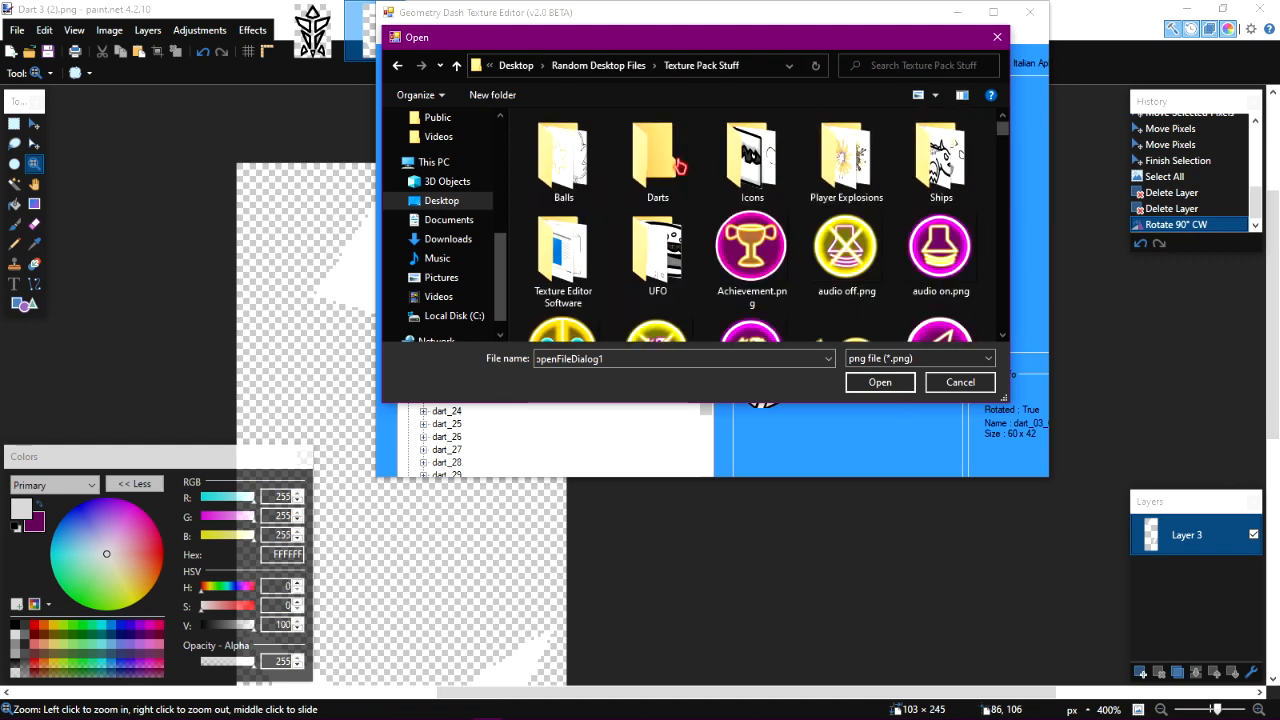
pyautogui.doubleClick(657, 188)
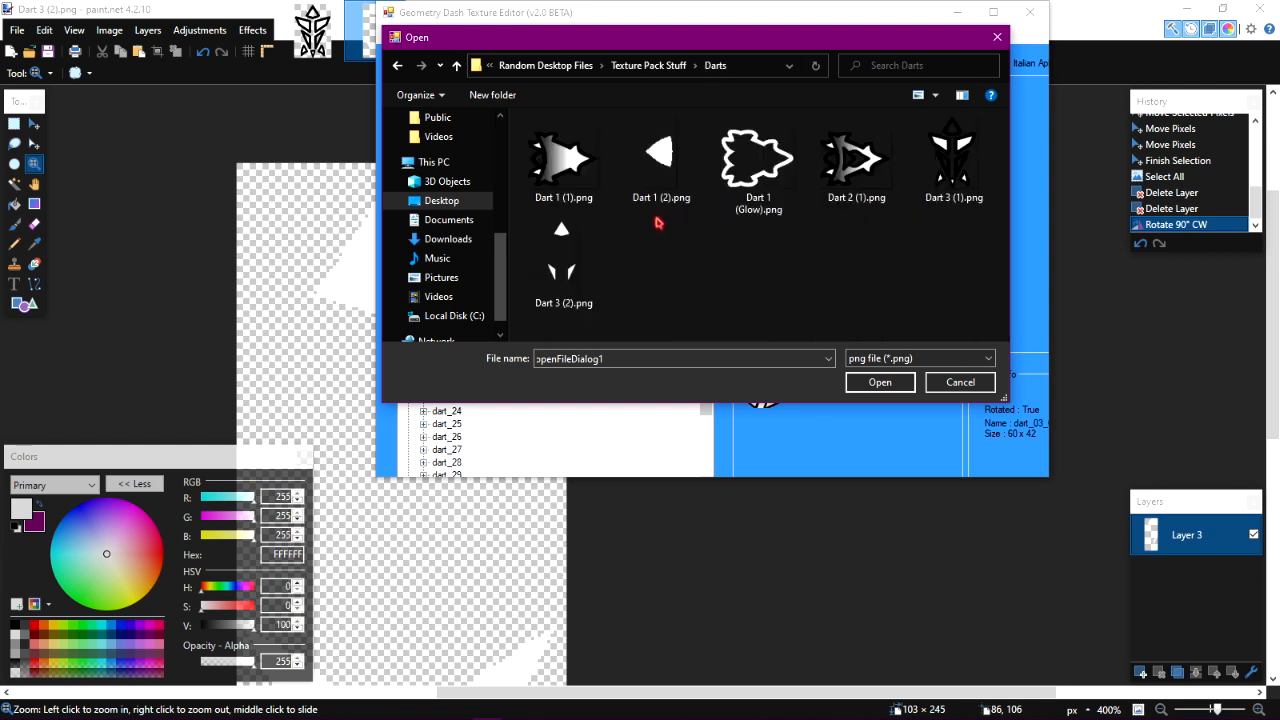
pyautogui.doubleClick(963, 170)
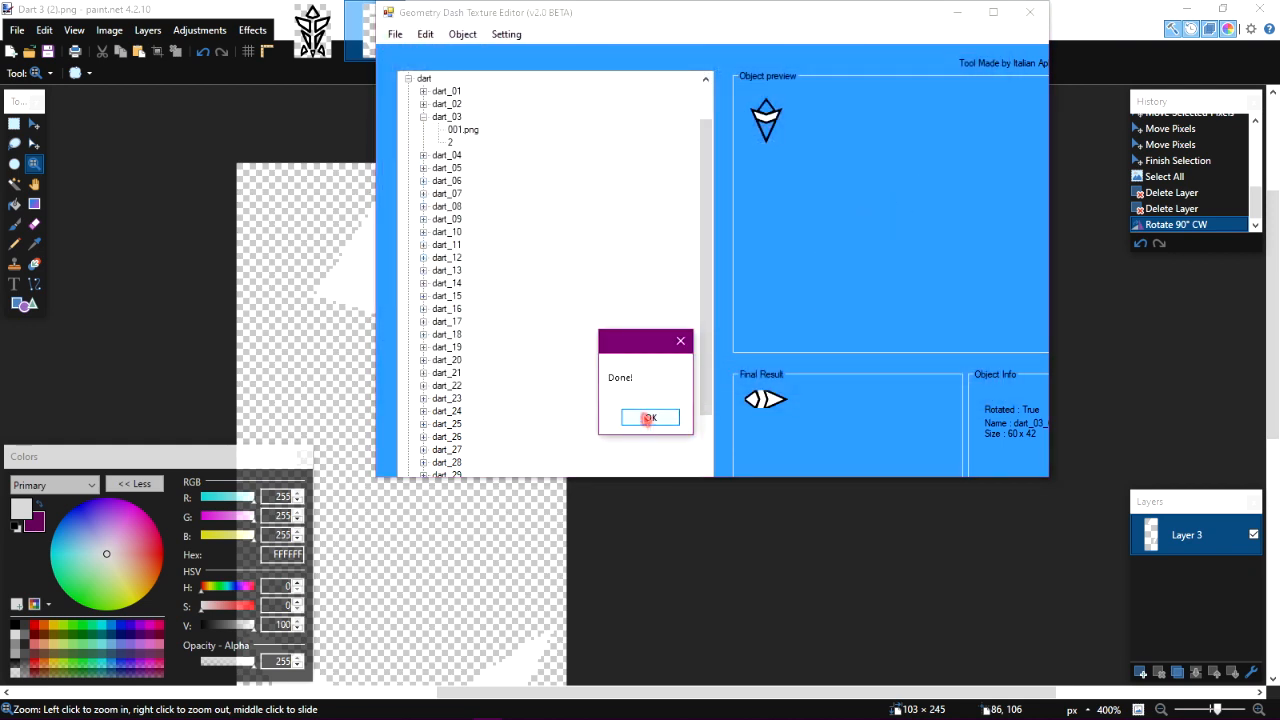
pyautogui.click(647, 418)
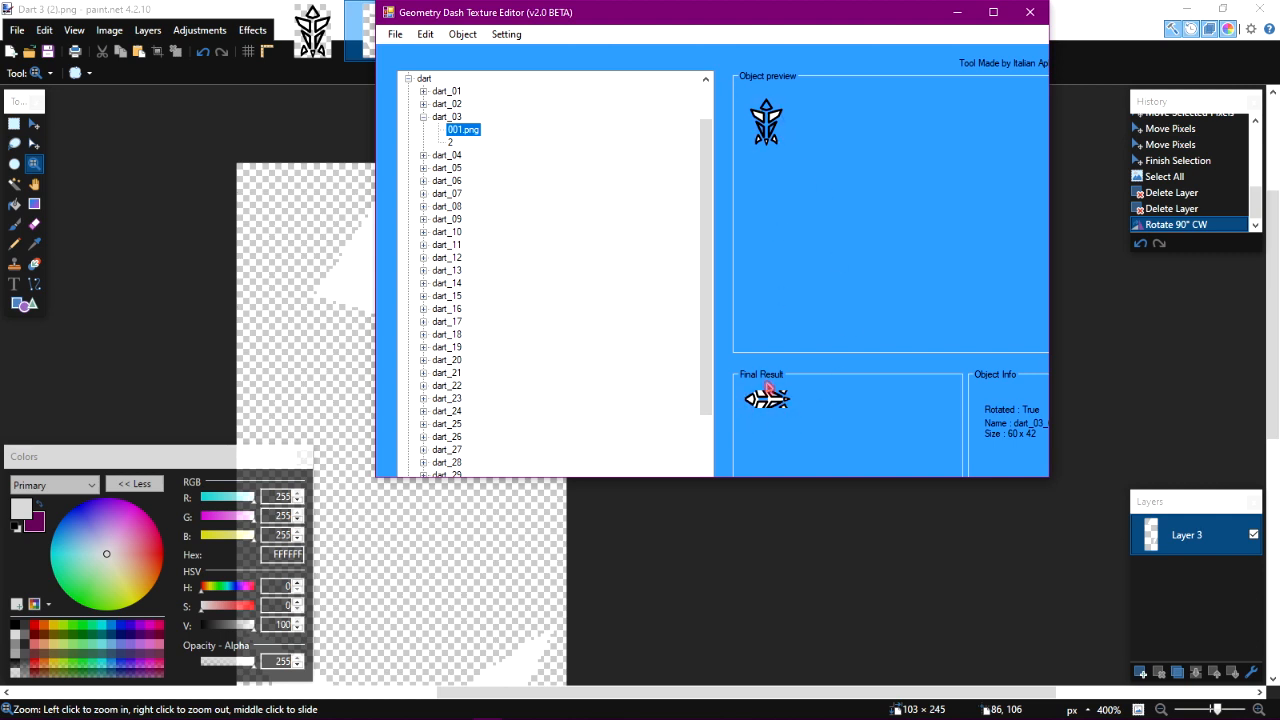
# Replace dart_03's texture 2 with Dart 3 (2).png from the Darts folder.
pyautogui.click(451, 143)
pyautogui.click(463, 34)
pyautogui.click(484, 67)
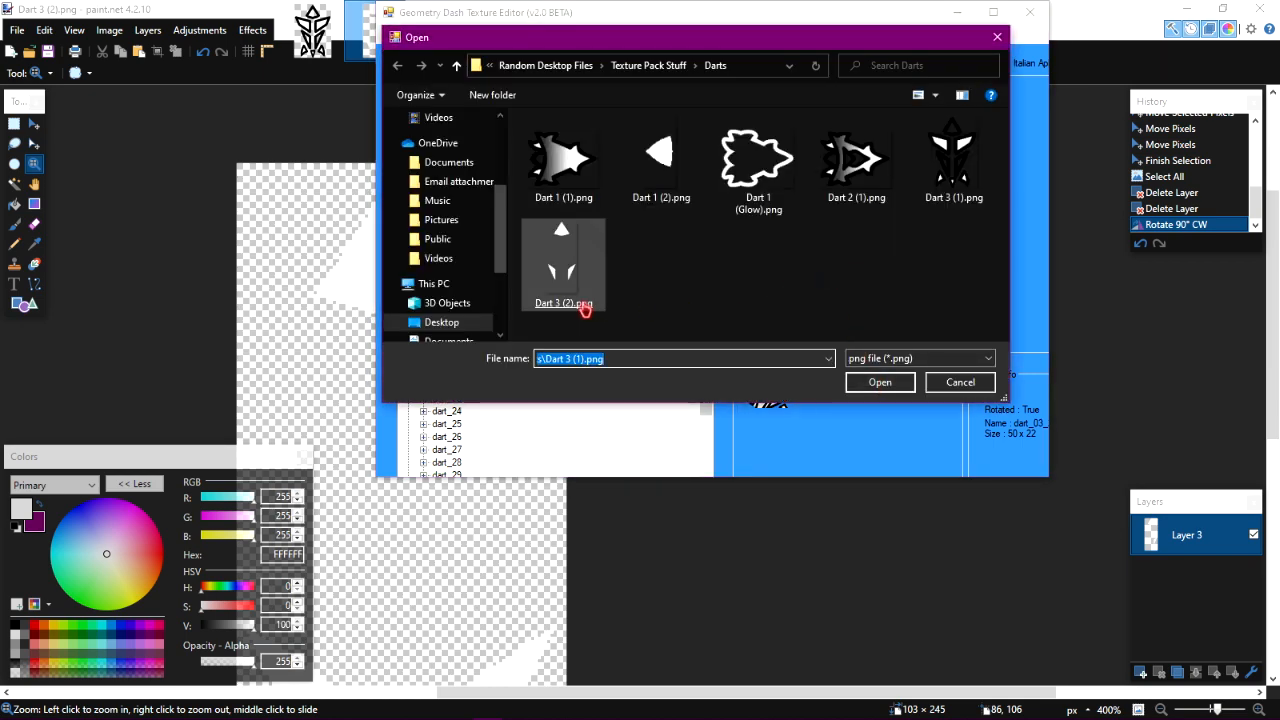
pyautogui.doubleClick(568, 275)
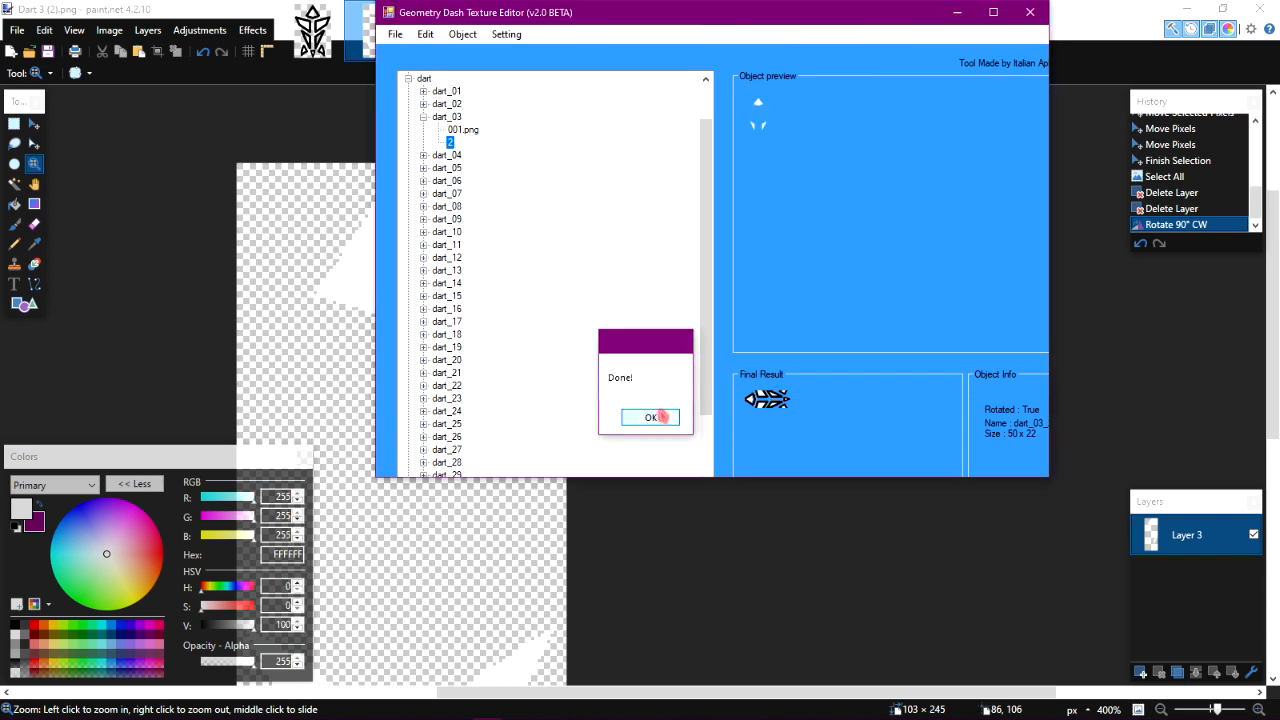
pyautogui.click(662, 416)
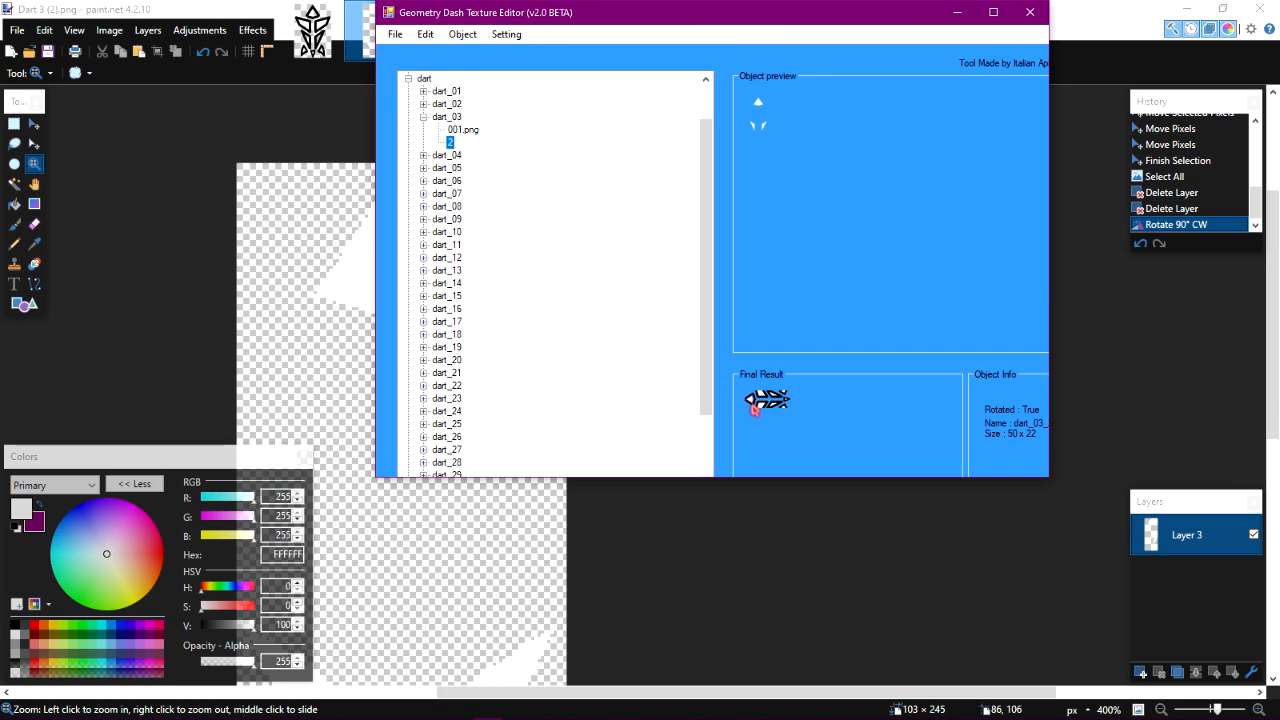
# Switch to paint.net, nudge all the white shapes in Dart 3 (2).png slightly down, and save the image.
pyautogui.click(958, 13)
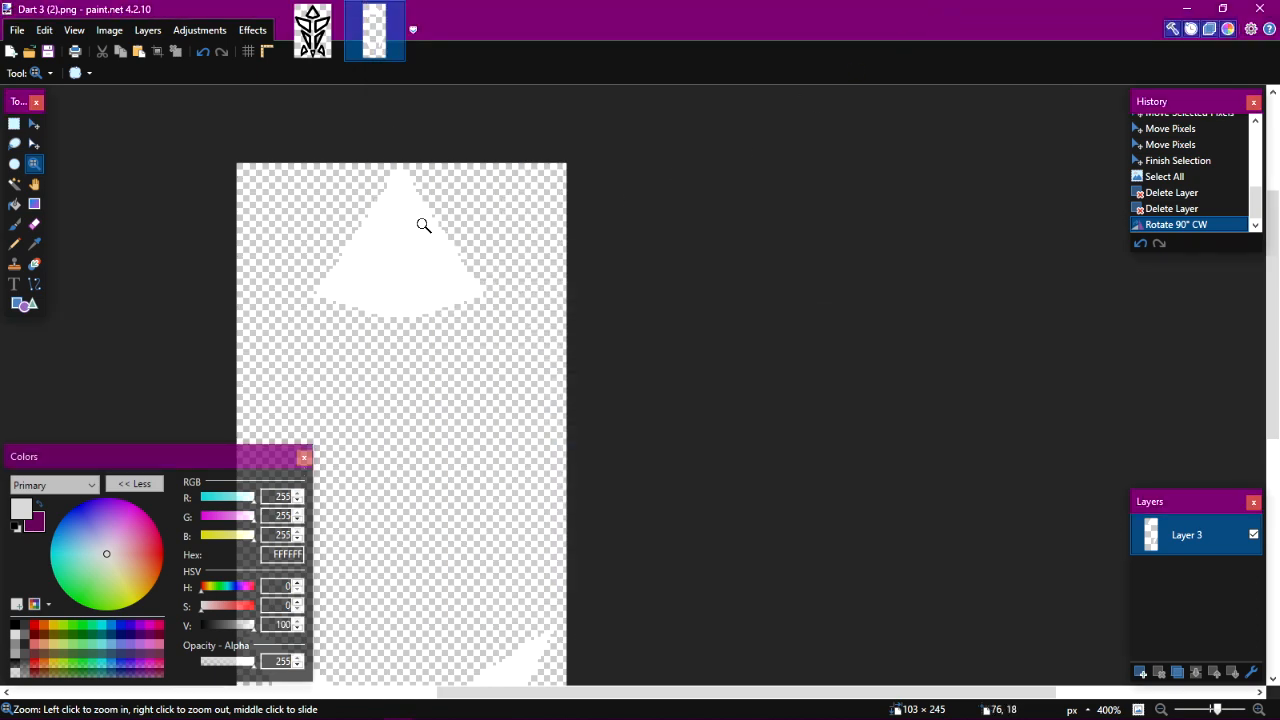
pyautogui.click(35, 125)
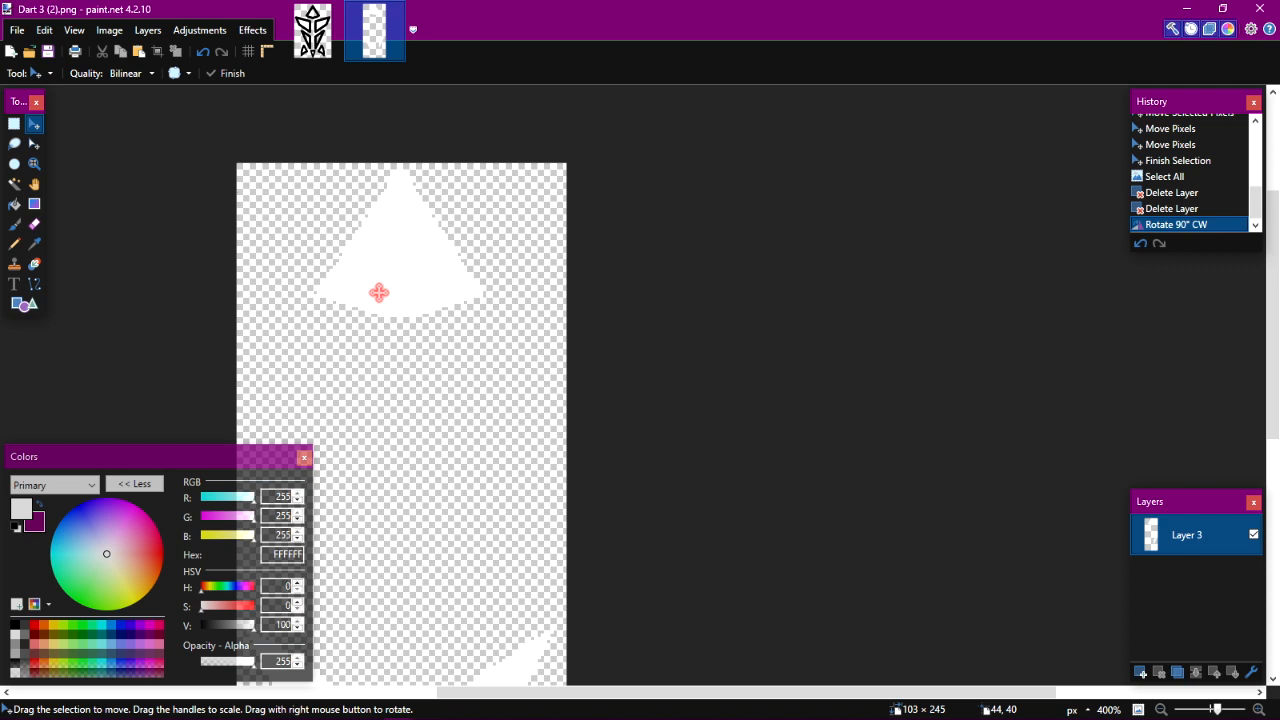
pyautogui.hotkey('ctrl', 'a')
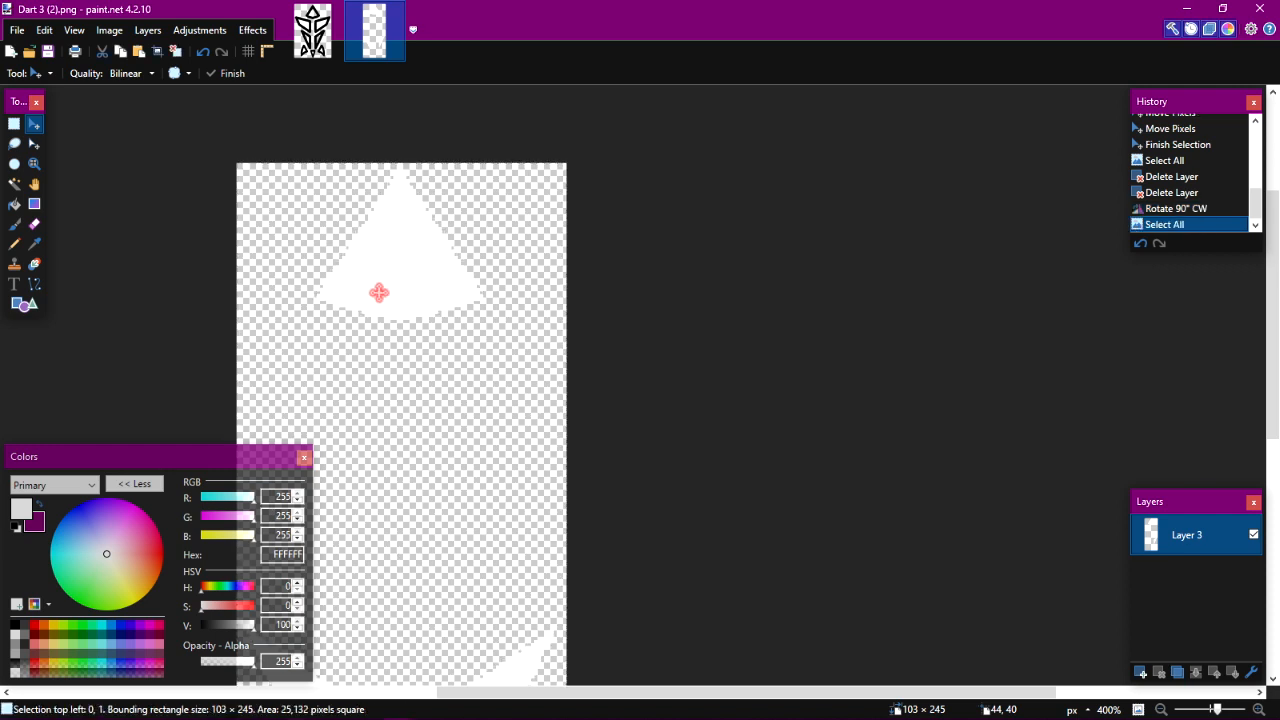
pyautogui.moveTo(379, 292); pyautogui.dragTo(377, 291)
pyautogui.hotkey('ctrl', 'a')
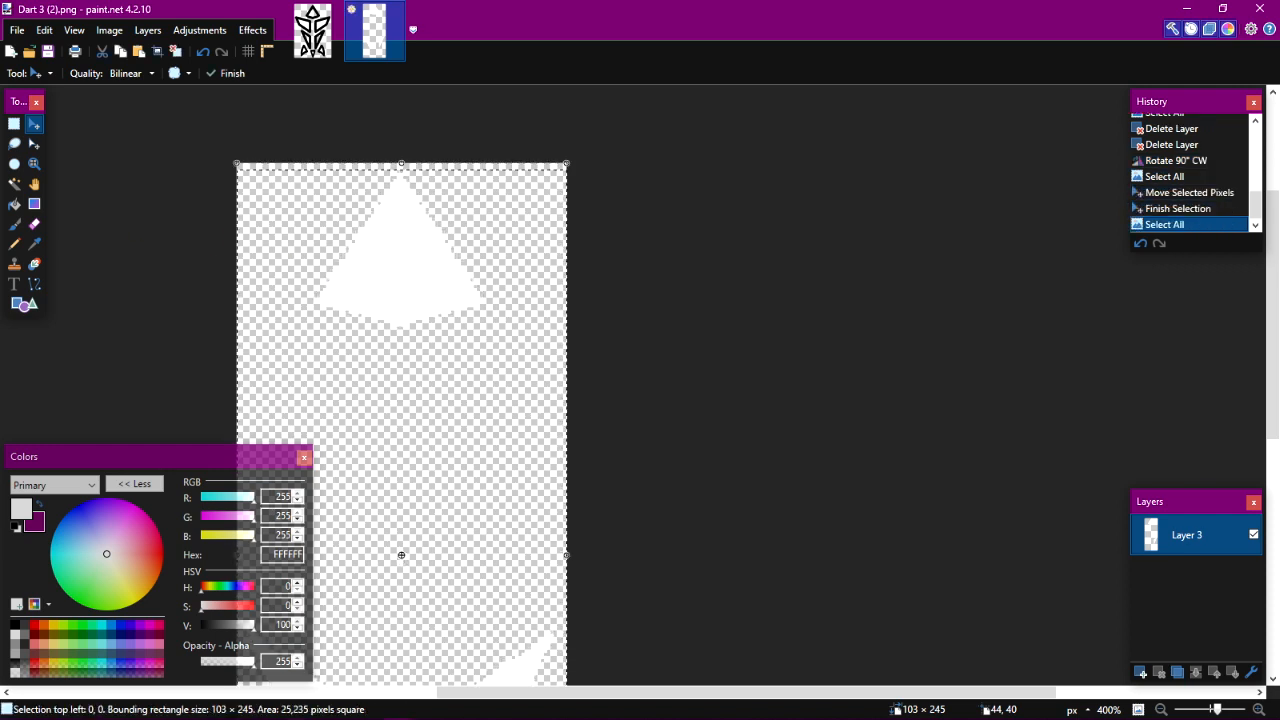
pyautogui.click(47, 52)
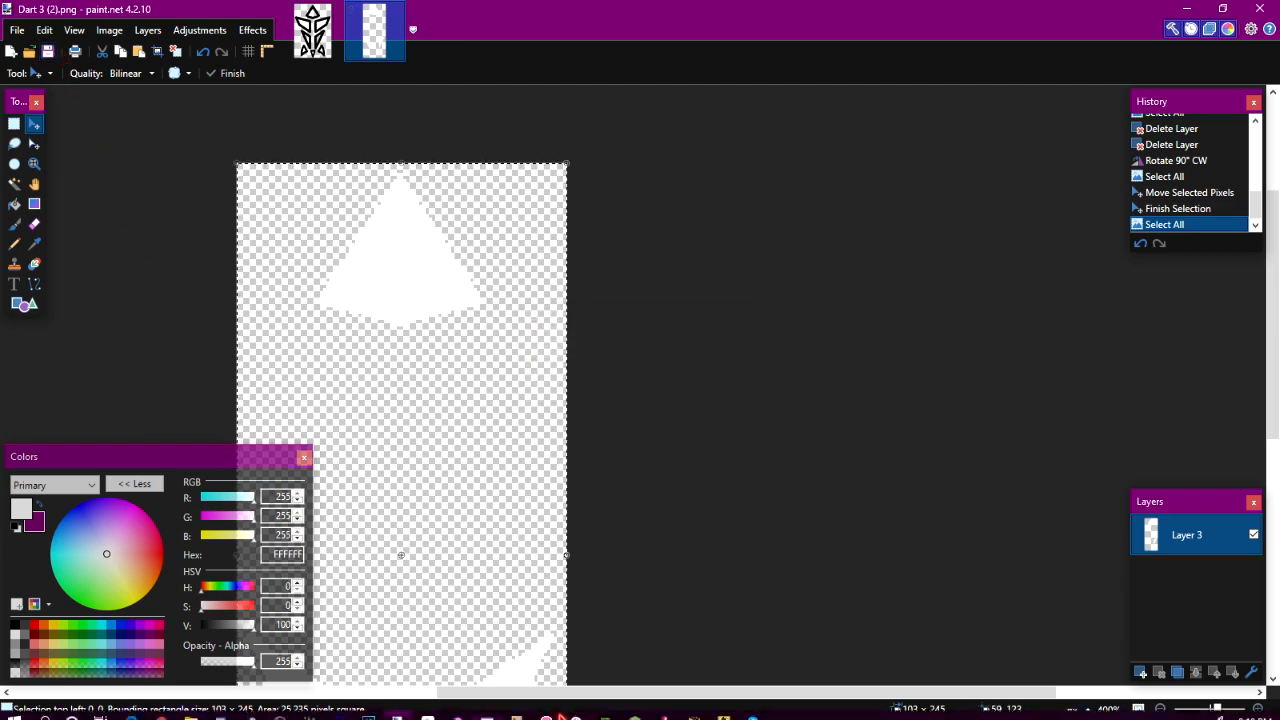
# Switch to Geometry Dash Texture Editor and reimport the adjusted Dart 3 (2).png as dart_03's texture 2.
pyautogui.click(487, 708)
pyautogui.click(463, 34)
pyautogui.click(485, 69)
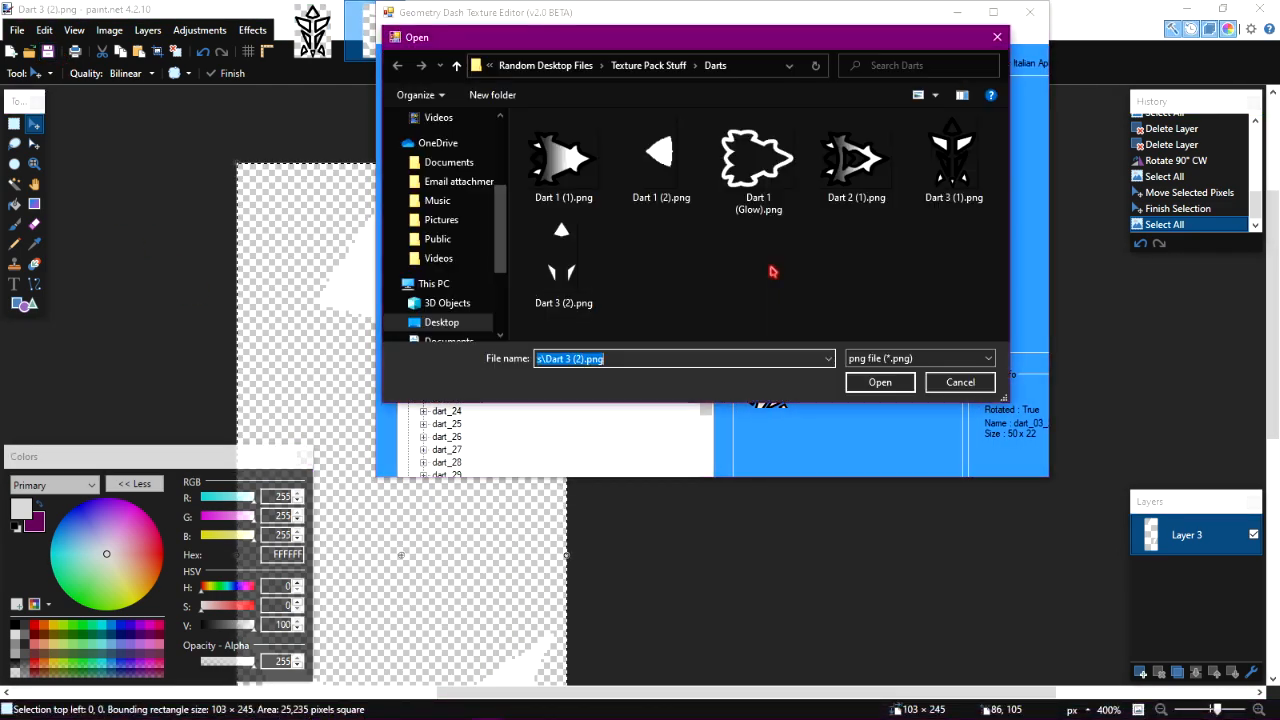
pyautogui.doubleClick(594, 271)
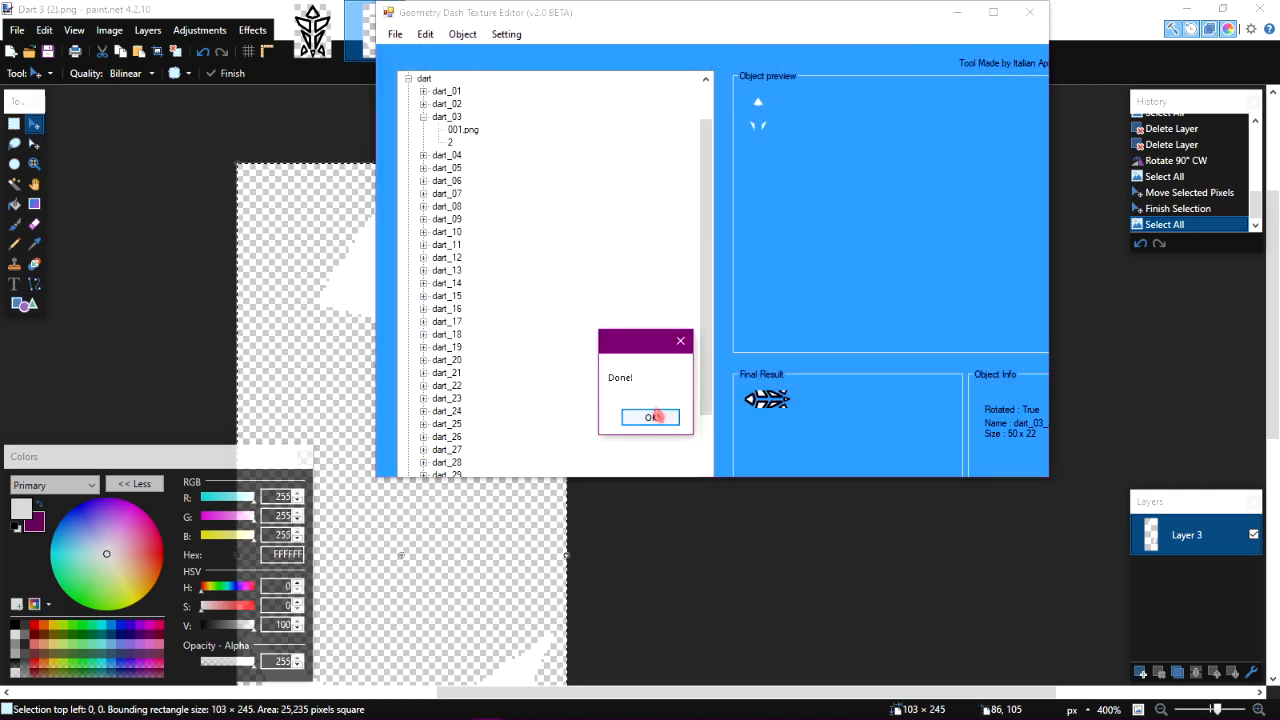
pyautogui.click(656, 414)
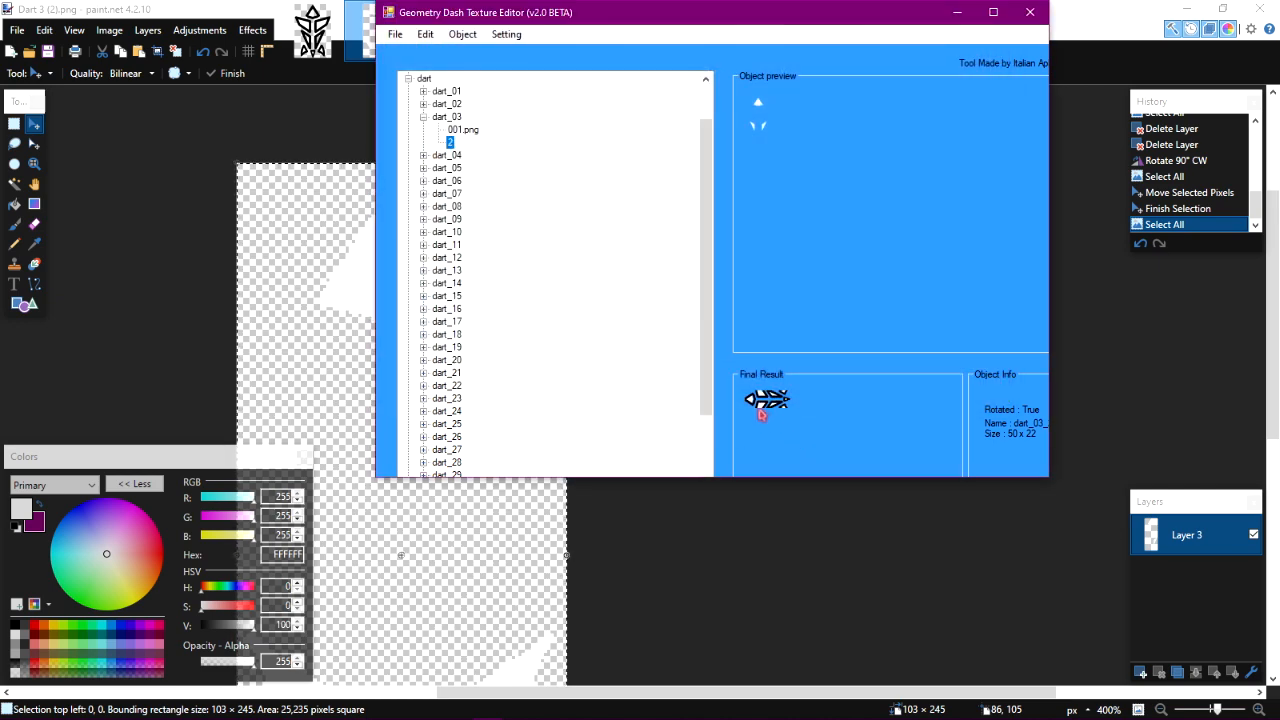
# Back in paint.net, nudge the white shapes in Dart 3 (2).png down another 2 pixels and try to save.
pyautogui.click(953, 22)
pyautogui.press('Down')
pyautogui.press('Down')
pyautogui.hotkey('ctrl', 's')
pyautogui.click(760, 384)
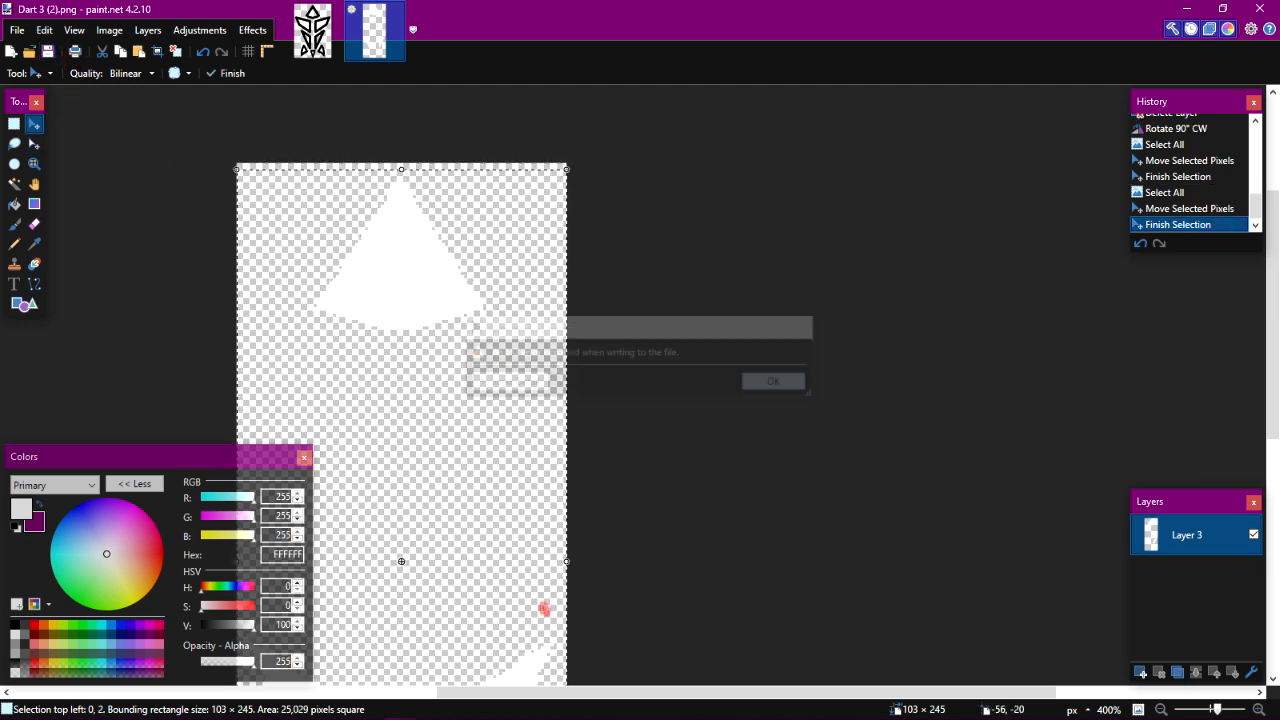
# Move Geometry Dash Texture Editor's selection off dart_03's texture 2, and save Dart 3 (2).png again in paint.net.
pyautogui.moveTo(487, 707)
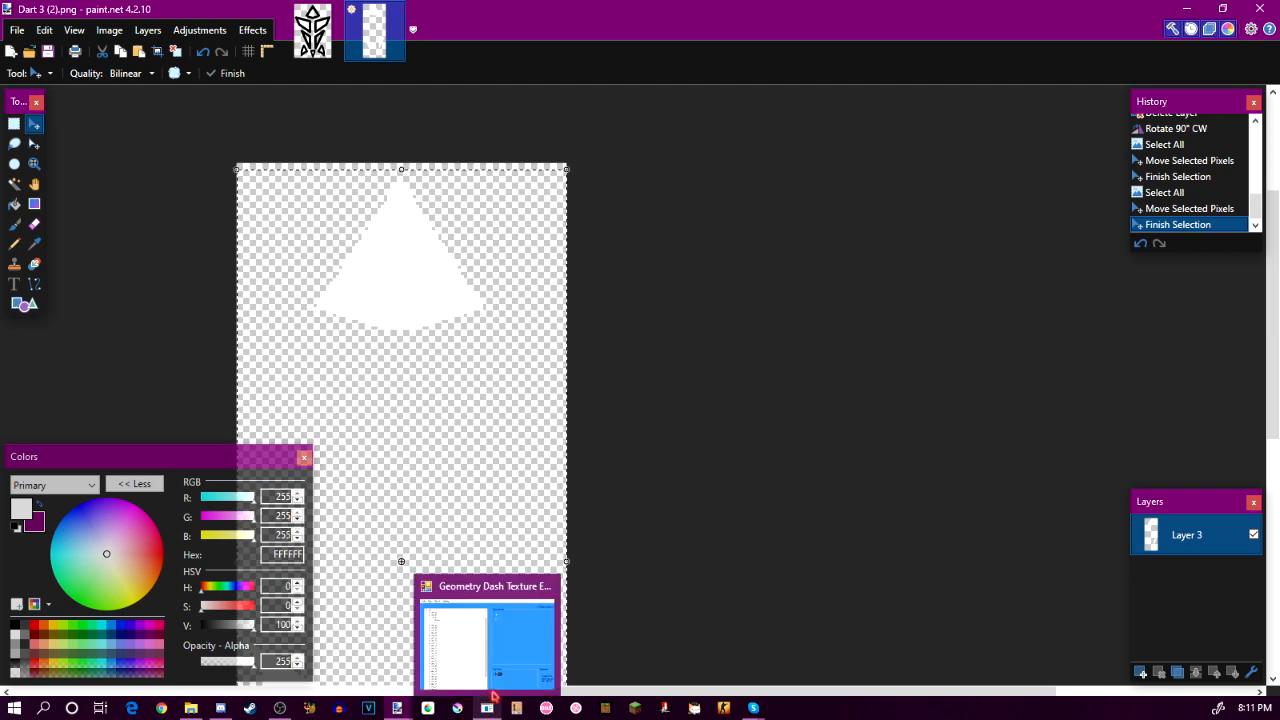
pyautogui.click(487, 655)
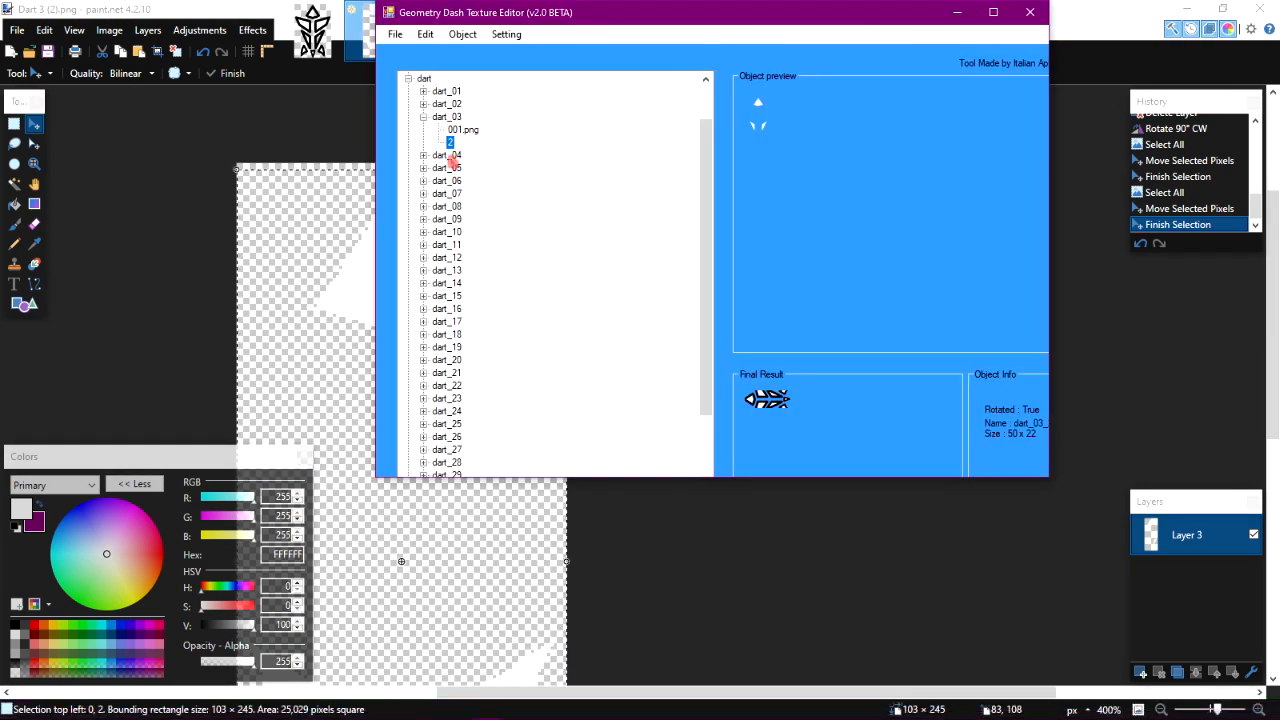
pyautogui.doubleClick(449, 121)
pyautogui.doubleClick(447, 130)
pyautogui.click(463, 142)
pyautogui.click(47, 53)
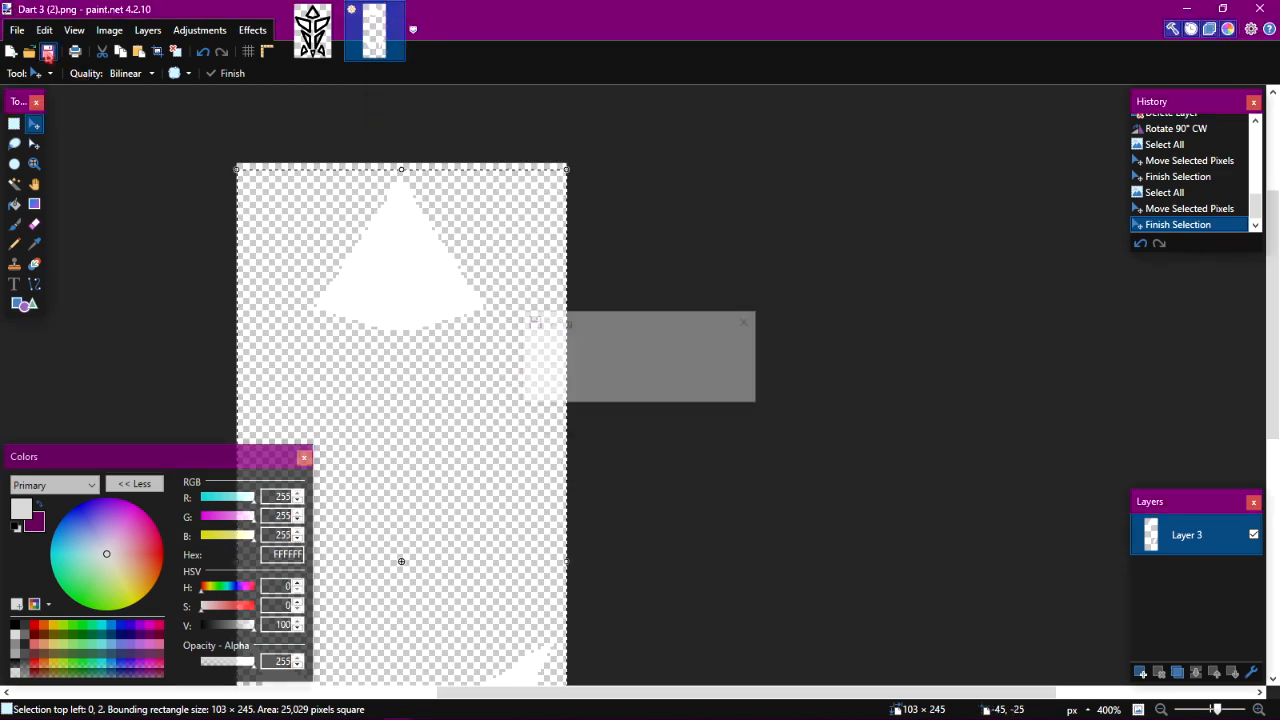
# In Geometry Dash Texture Editor, replace dart_03's texture 2 with the newly saved Dart 3 (2).png.
pyautogui.click(452, 708)
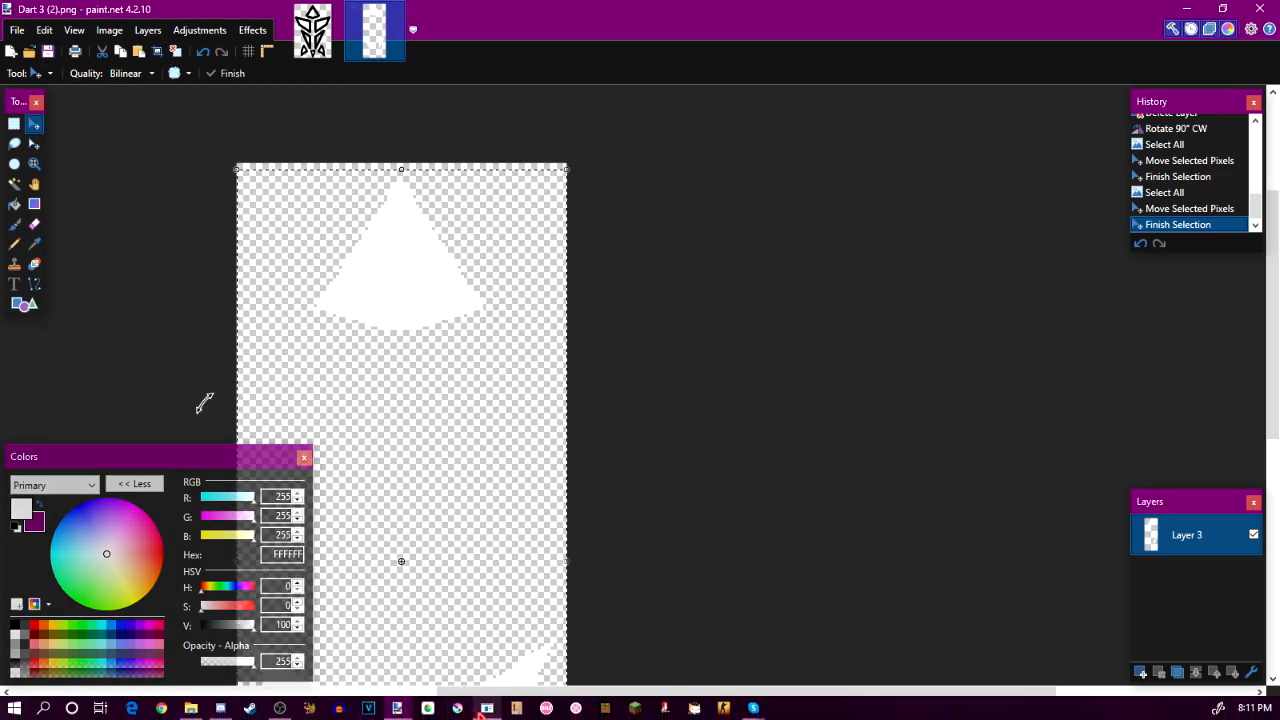
pyautogui.click(448, 118)
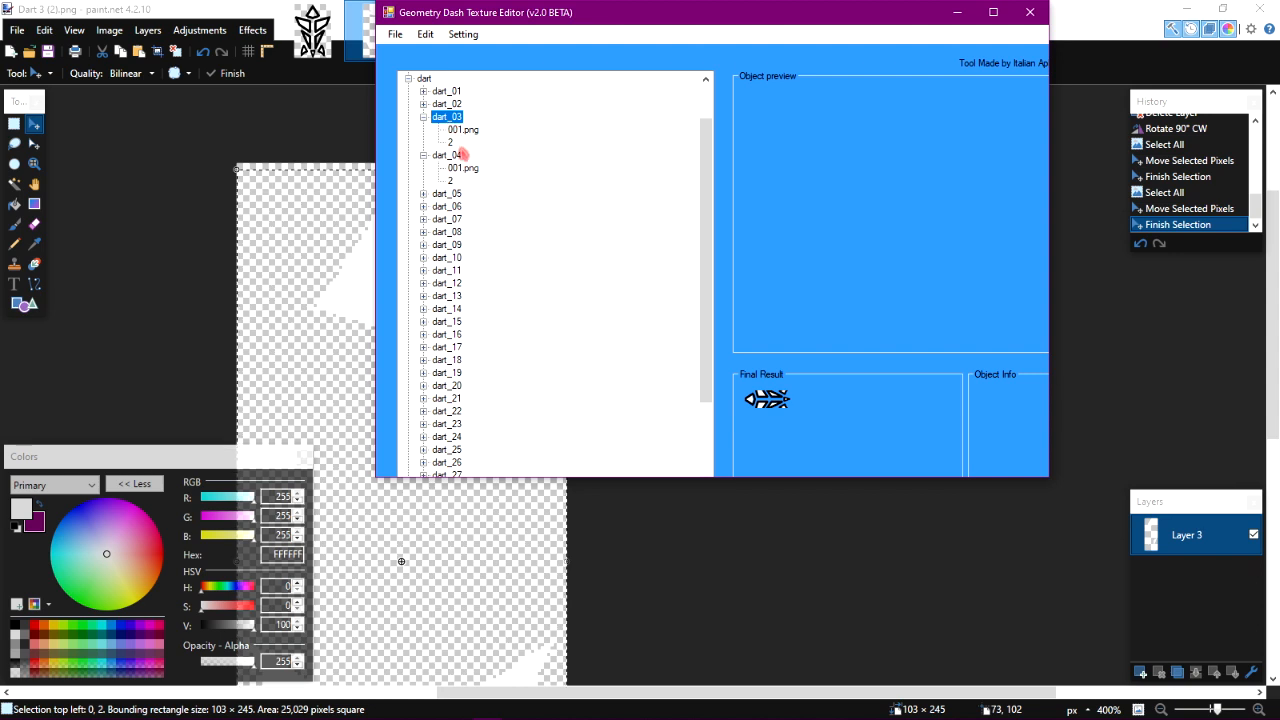
pyautogui.doubleClick(447, 154)
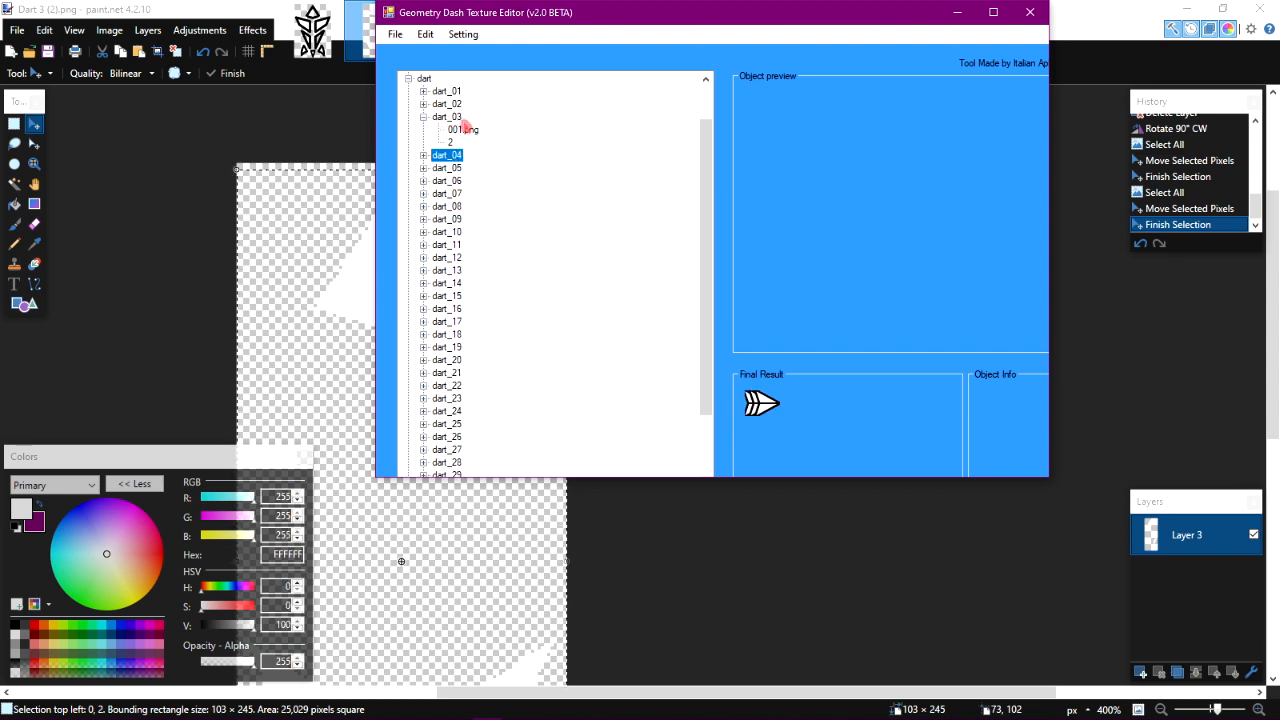
pyautogui.click(461, 131)
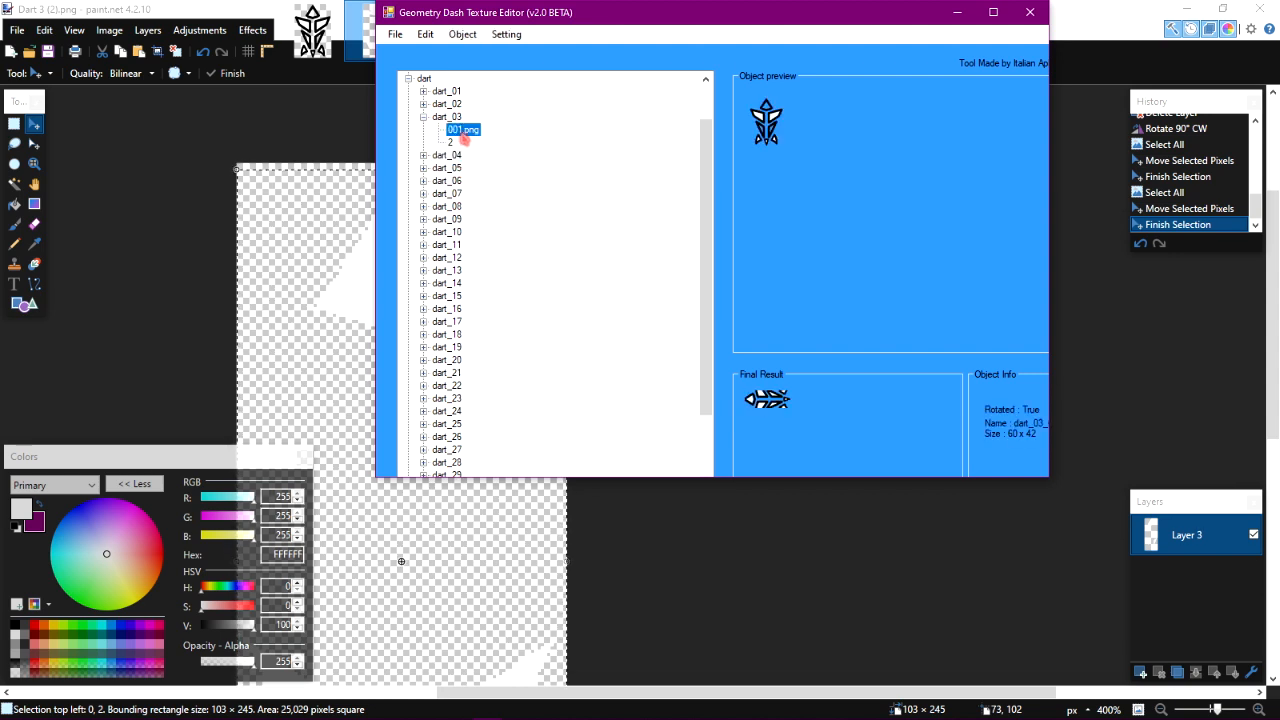
pyautogui.click(462, 34)
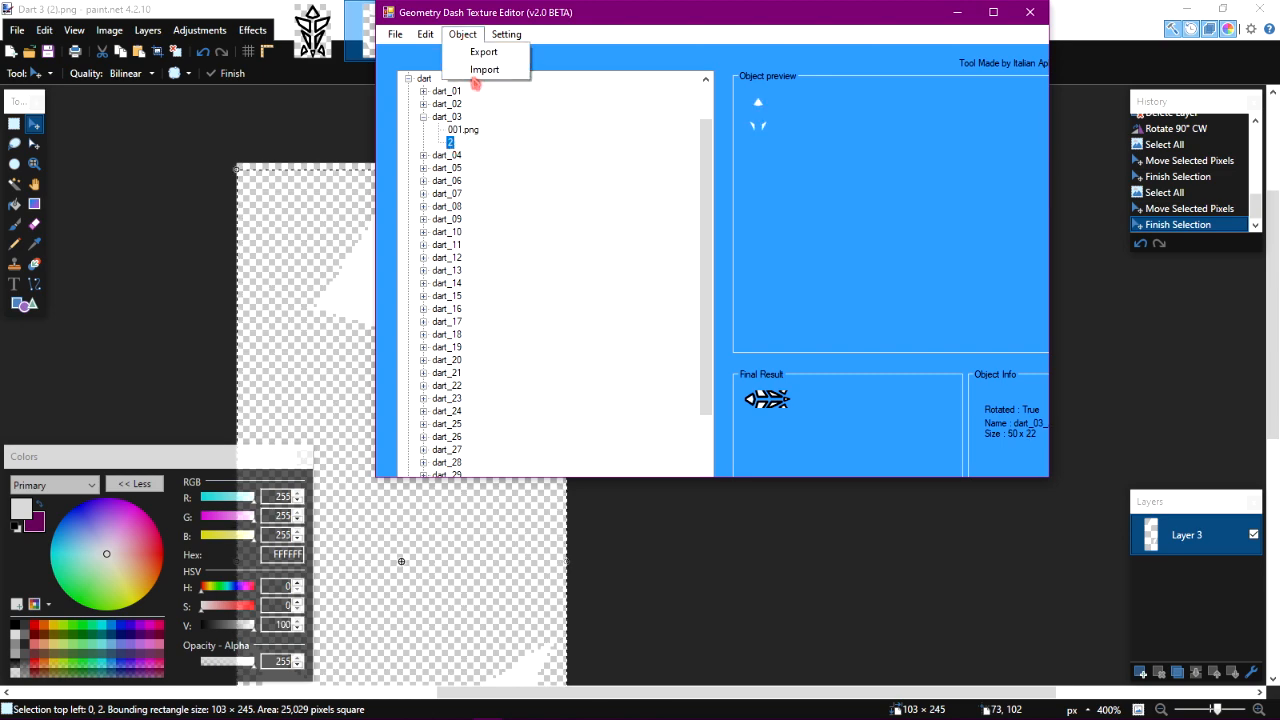
pyautogui.click(474, 70)
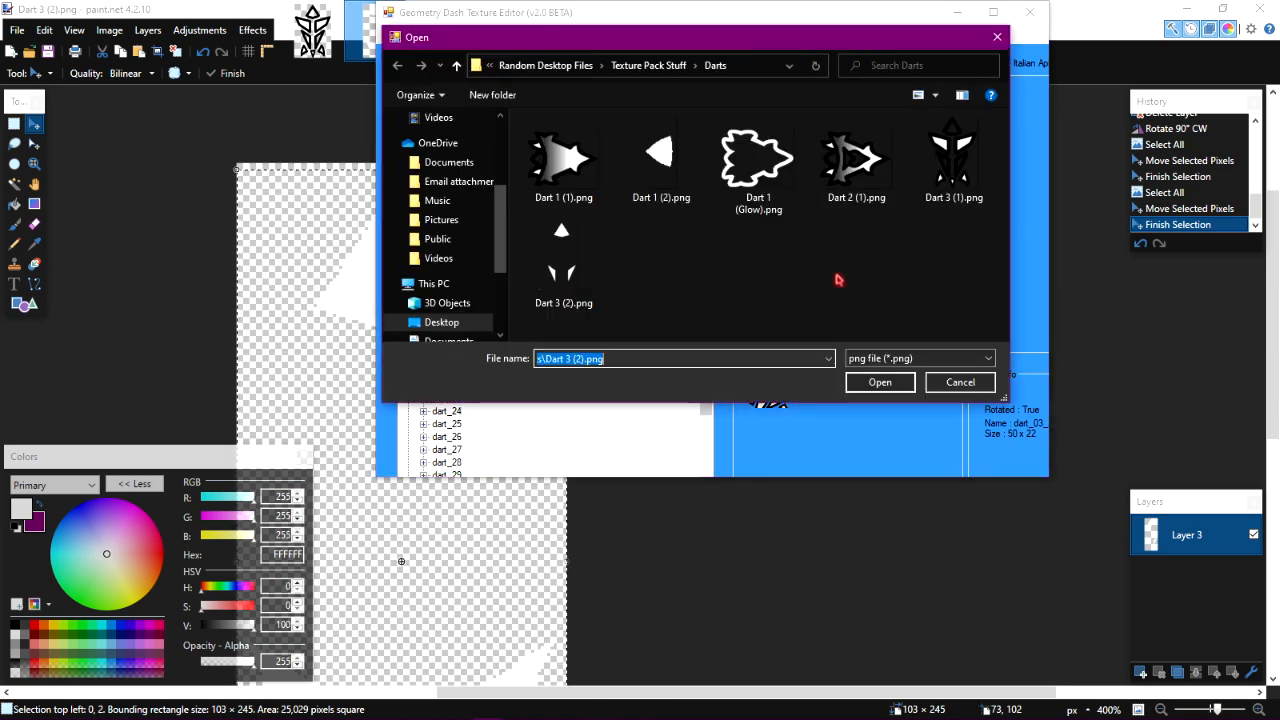
pyautogui.doubleClick(557, 265)
pyautogui.click(658, 416)
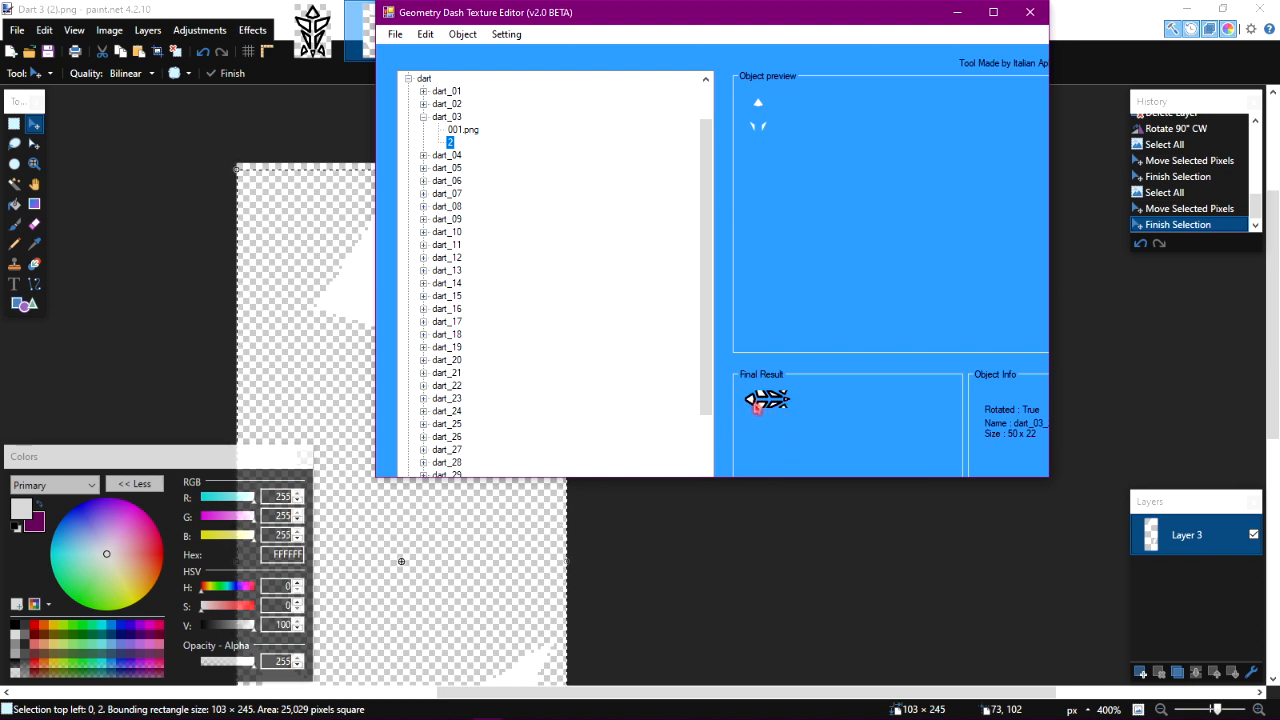
# Save the texture sheet with the imported dart_03 textures.
pyautogui.click(395, 34)
pyautogui.click(421, 87)
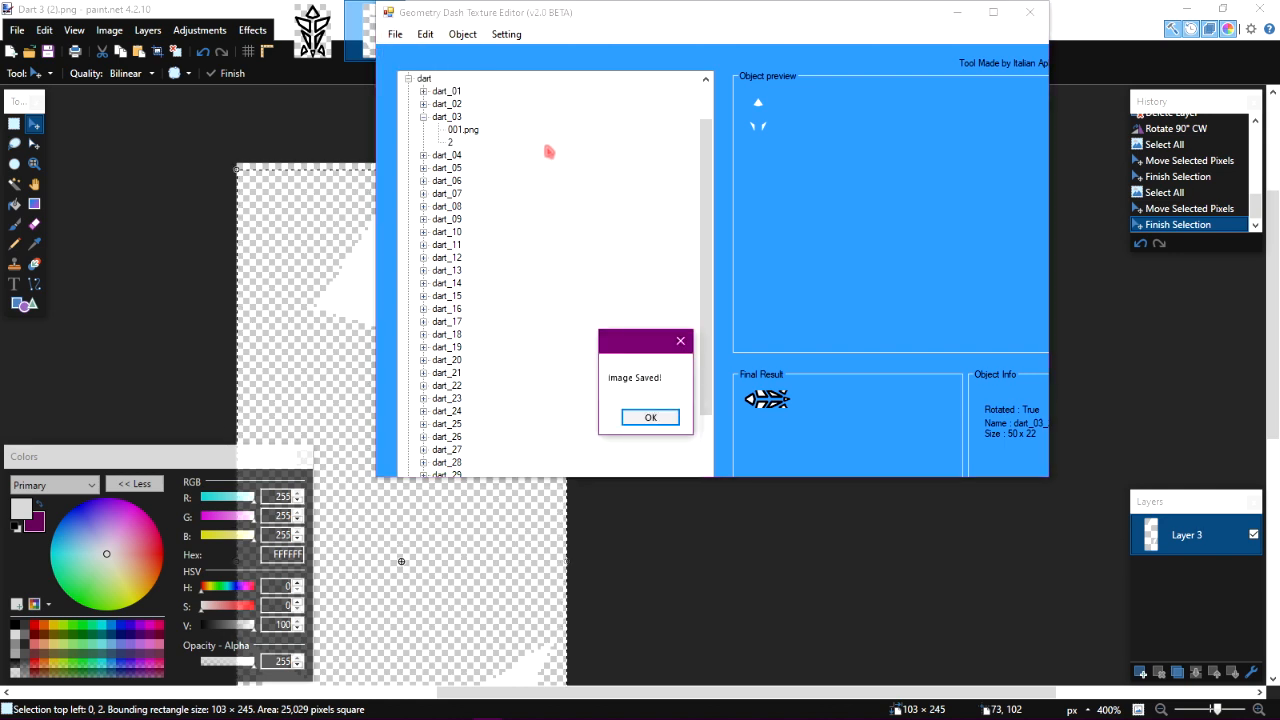
pyautogui.click(643, 415)
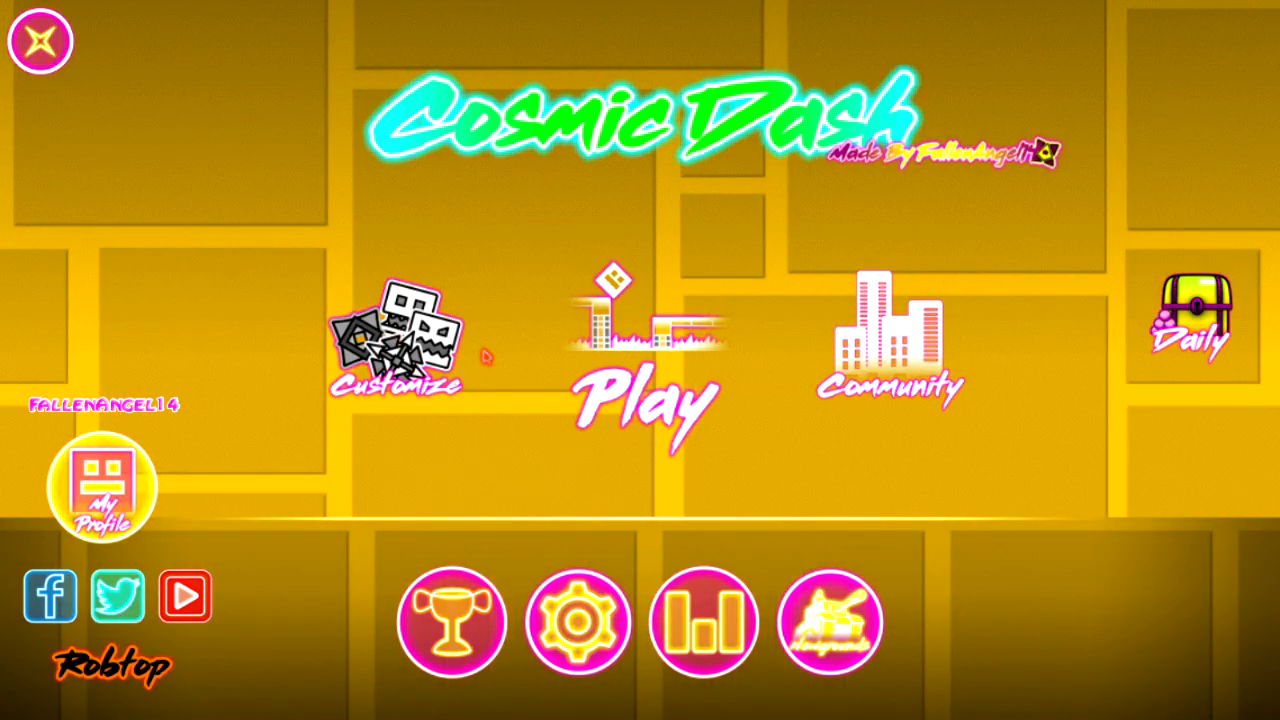
# Switch to Geometry Dash, open the icon customization screen, and select the third dart icon.
pyautogui.click(383, 314)
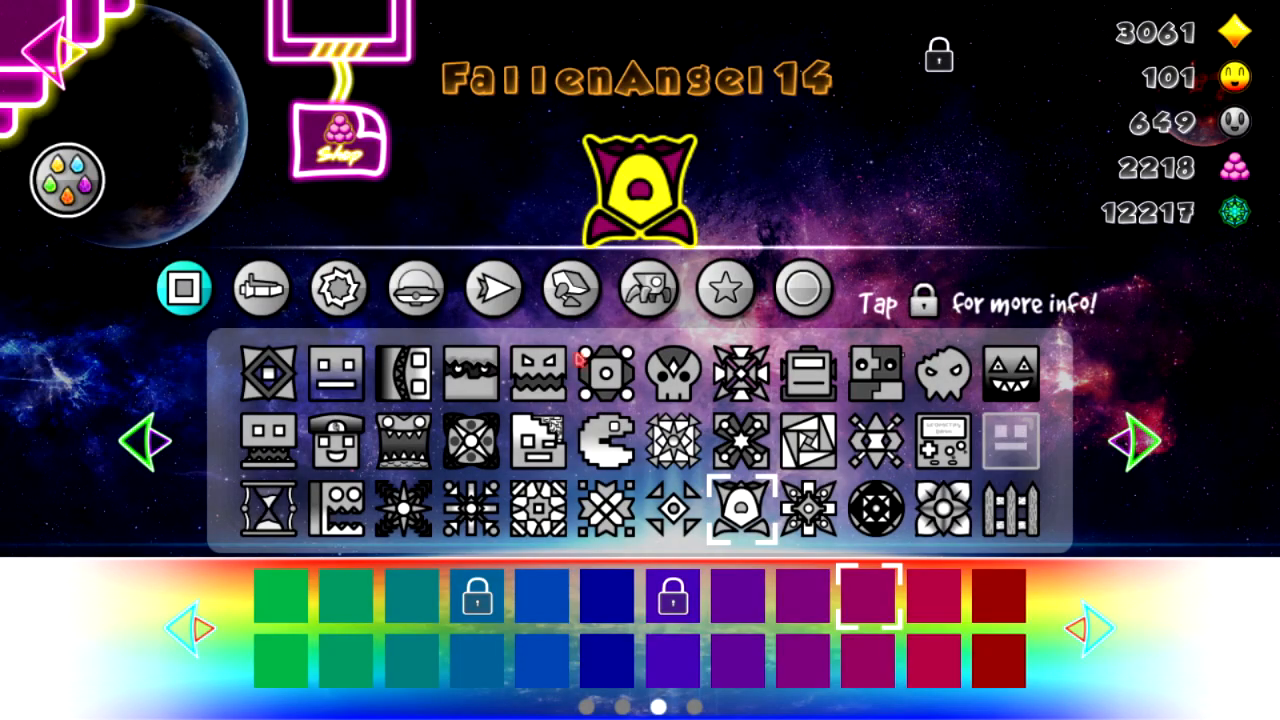
pyautogui.click(650, 289)
pyautogui.click(725, 289)
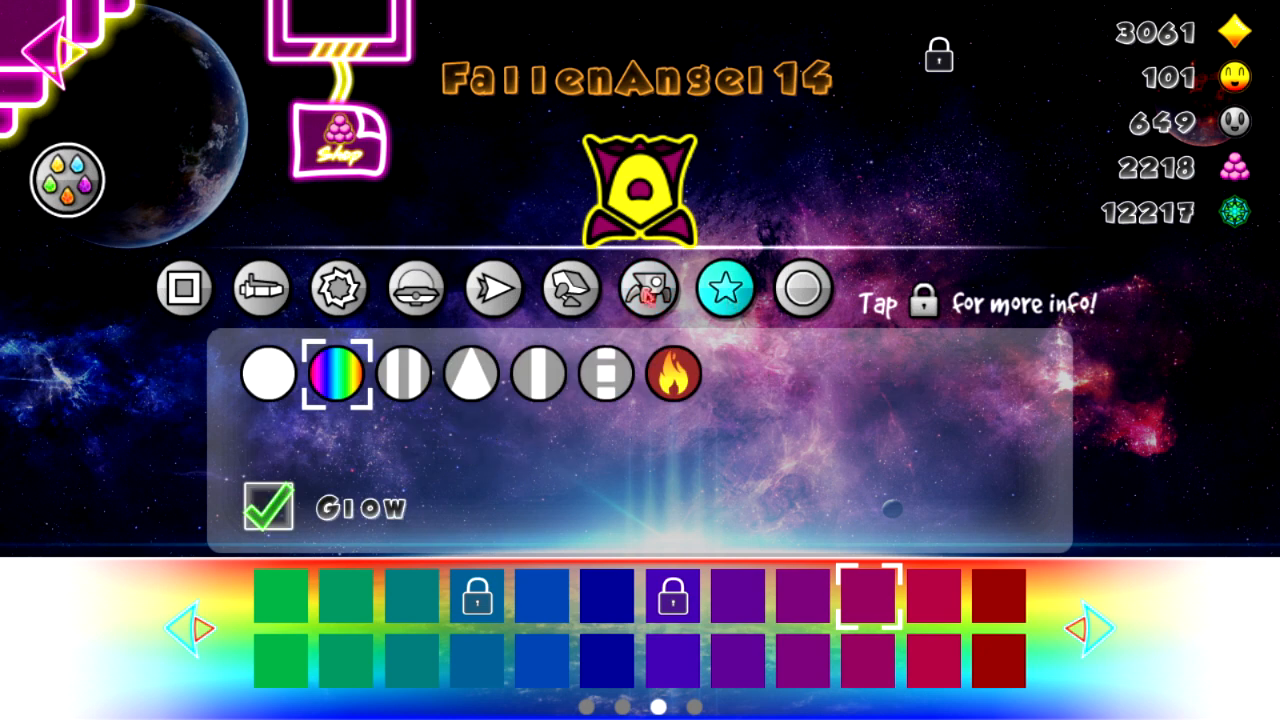
pyautogui.click(494, 289)
pyautogui.click(402, 380)
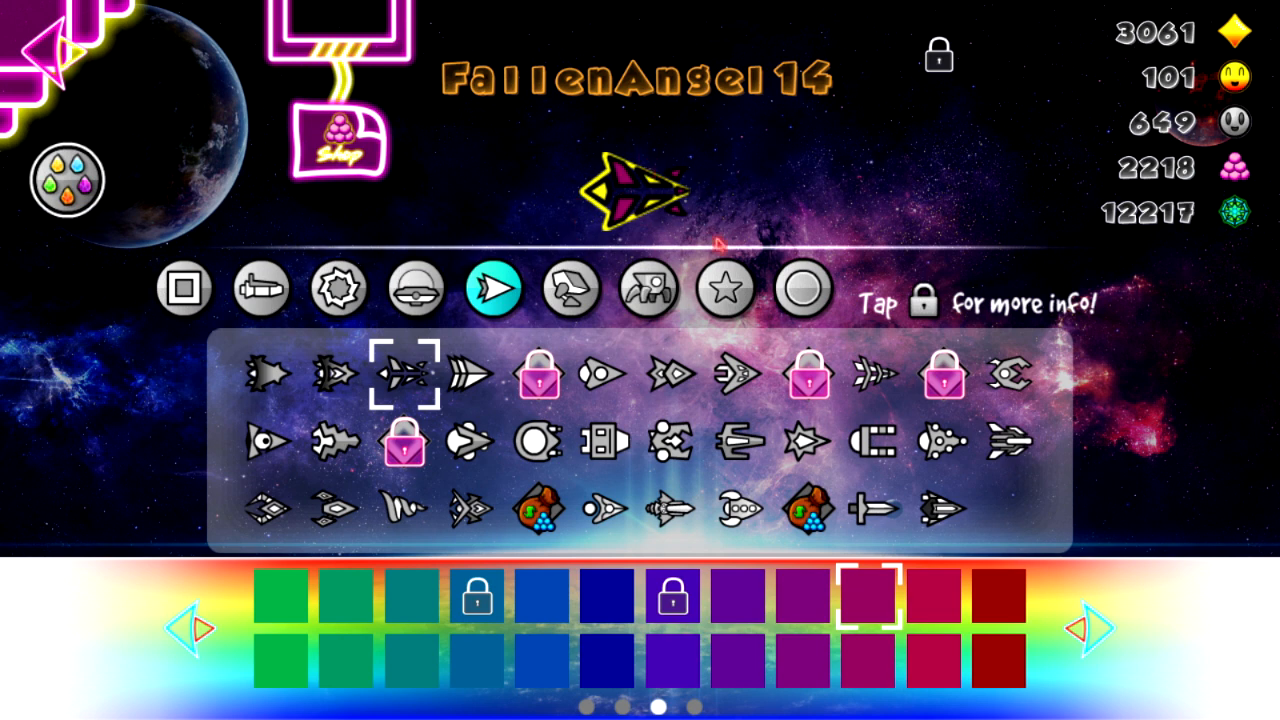
# Turn off the icon's Glow option to inspect the custom dart without it, and turn Glow back on.
pyautogui.click(722, 287)
pyautogui.click(270, 505)
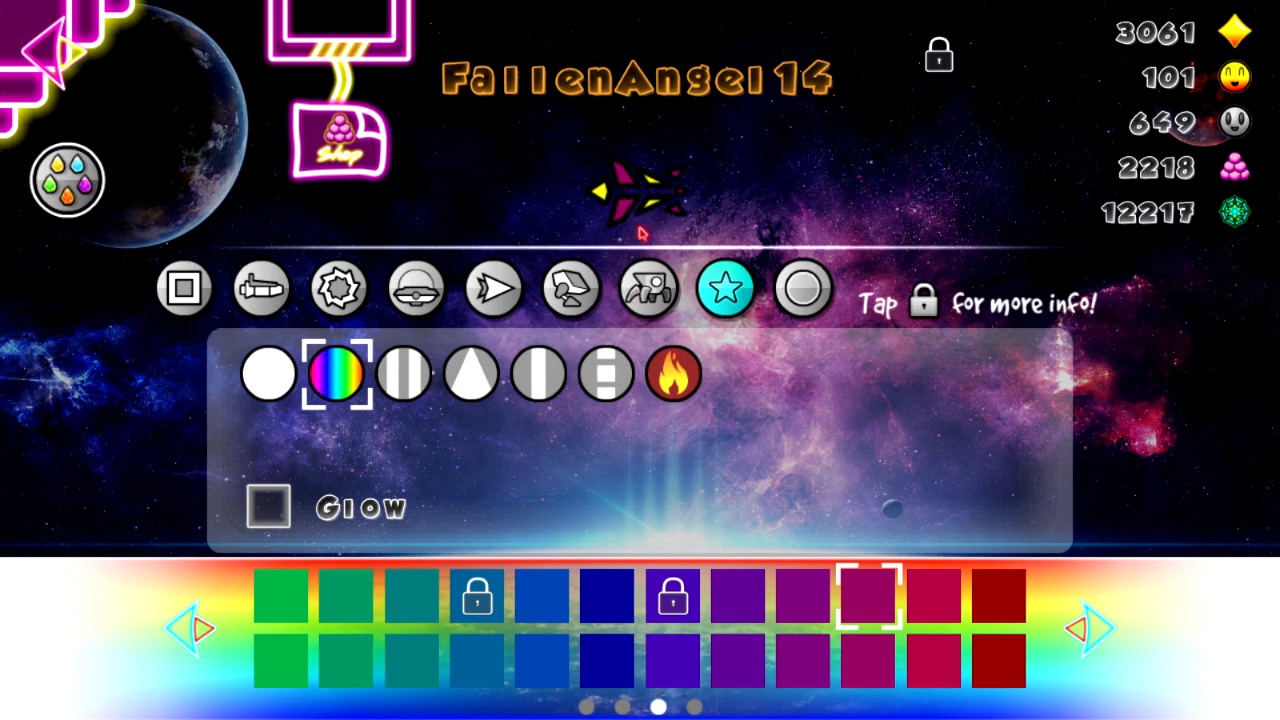
pyautogui.click(270, 510)
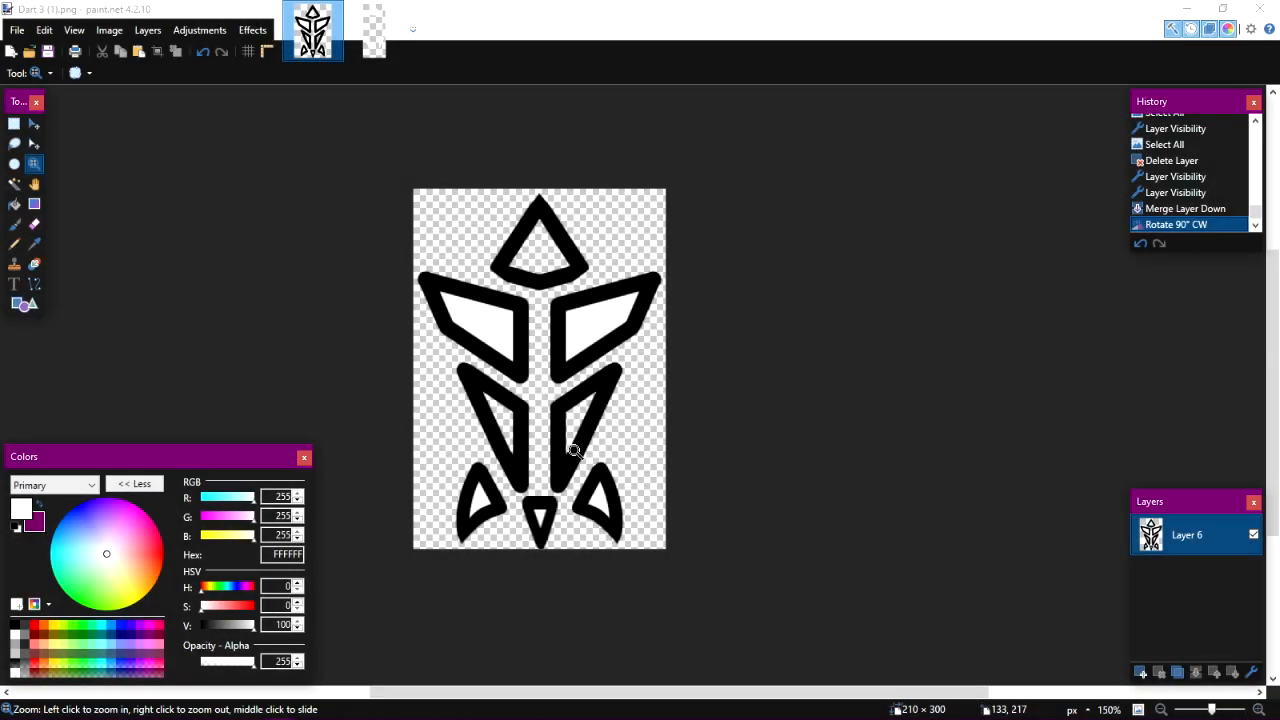
# Return to Dart 3 (1).png in paint.net and examine its black outline closely from the upper tip to the lower point.
pyautogui.click(490, 430)
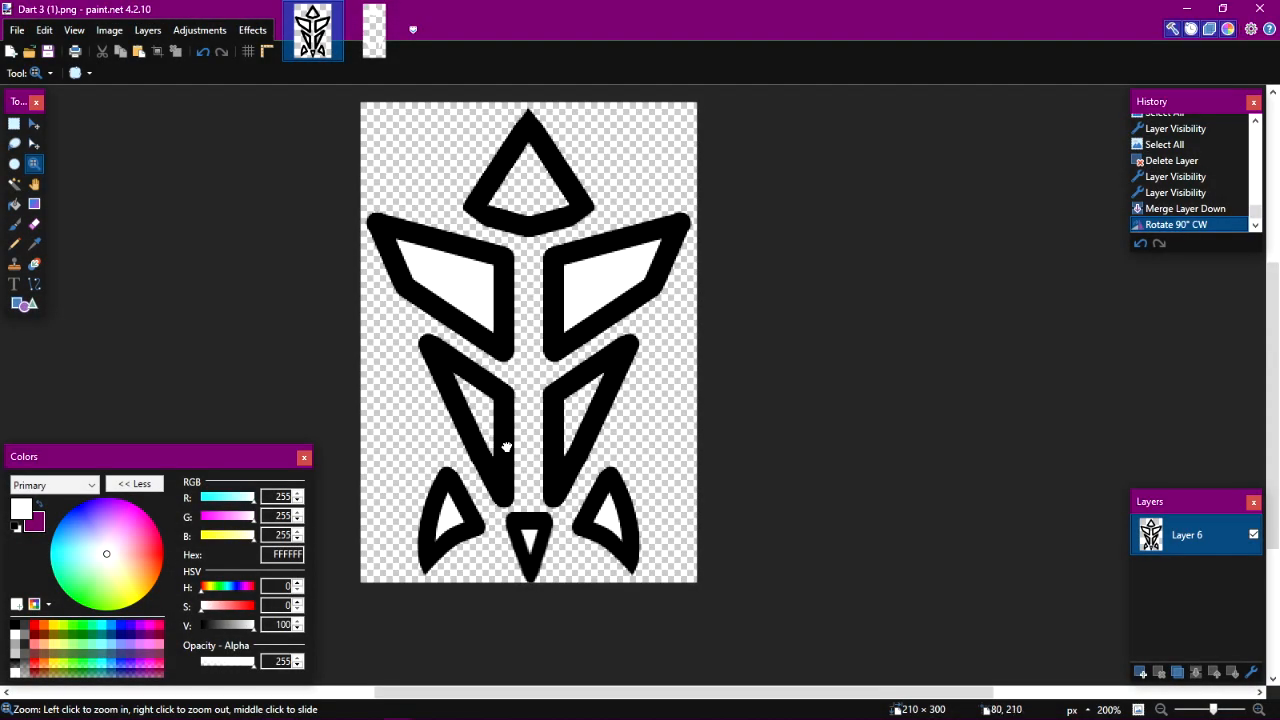
pyautogui.moveTo(507, 447); pyautogui.dragTo(572, 502)
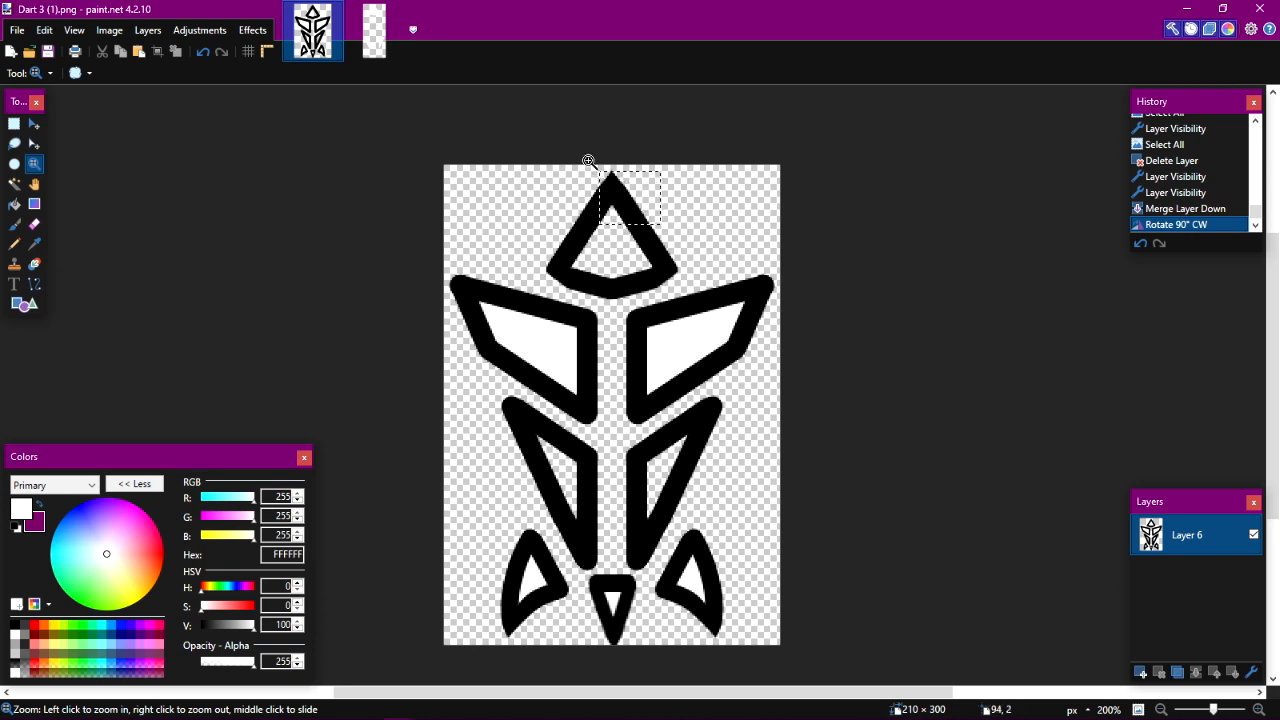
pyautogui.moveTo(590, 162); pyautogui.dragTo(589, 163)
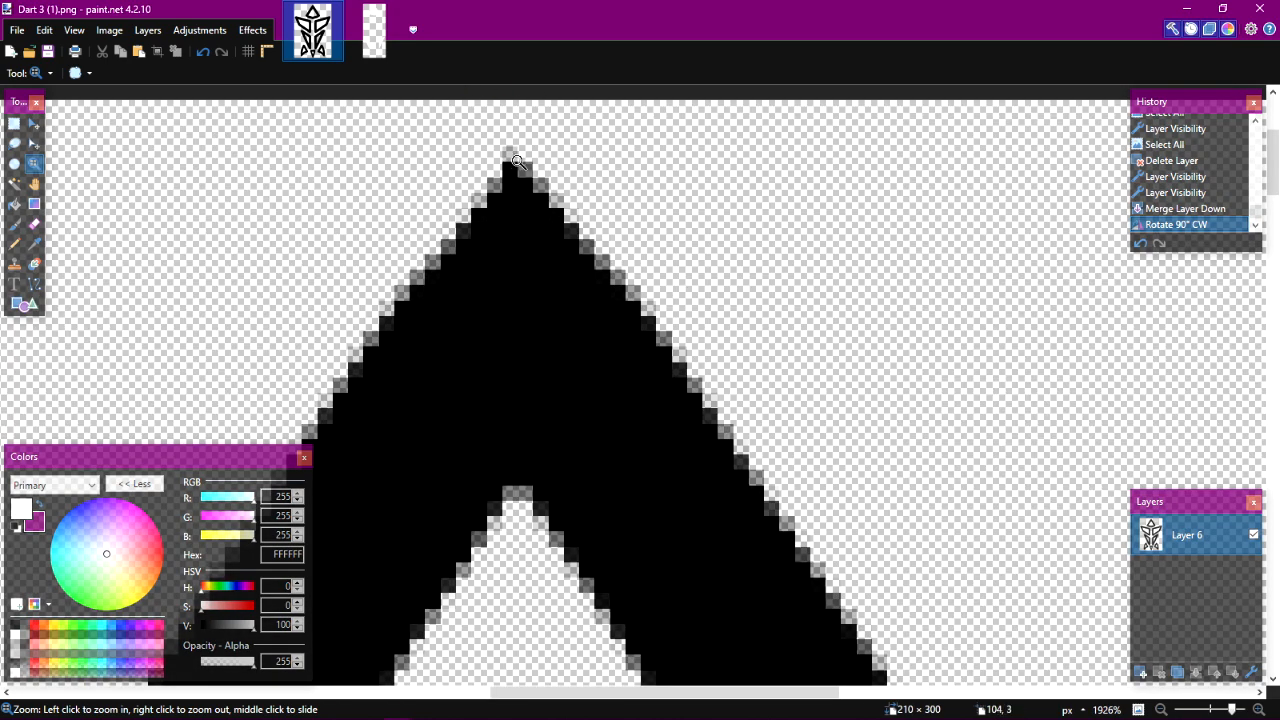
pyautogui.rightClick(546, 230)
pyautogui.rightClick(546, 230)
pyautogui.rightClick(546, 229)
pyautogui.rightClick(546, 229)
pyautogui.rightClick(542, 228)
pyautogui.rightClick(538, 226)
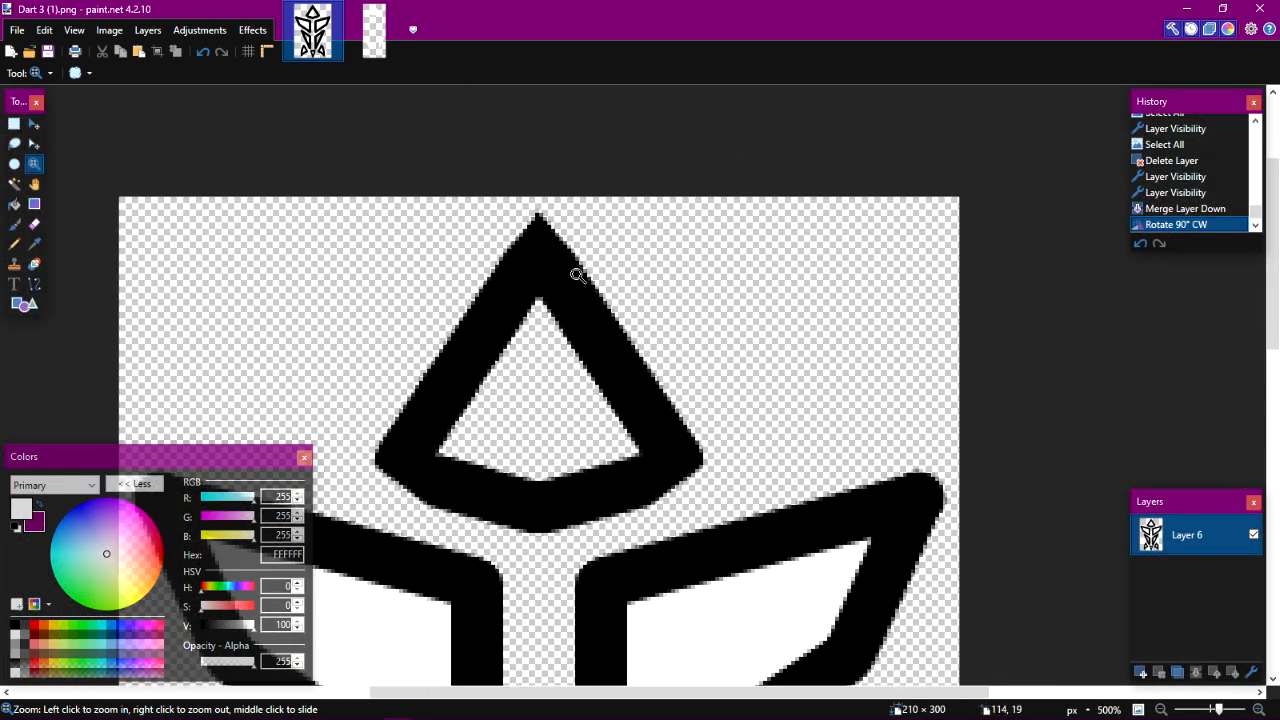
pyautogui.moveTo(577, 274); pyautogui.dragTo(561, 227)
pyautogui.click(889, 403)
pyautogui.moveTo(677, 389); pyautogui.dragTo(809, 152)
pyautogui.moveTo(685, 515); pyautogui.dragTo(746, 186)
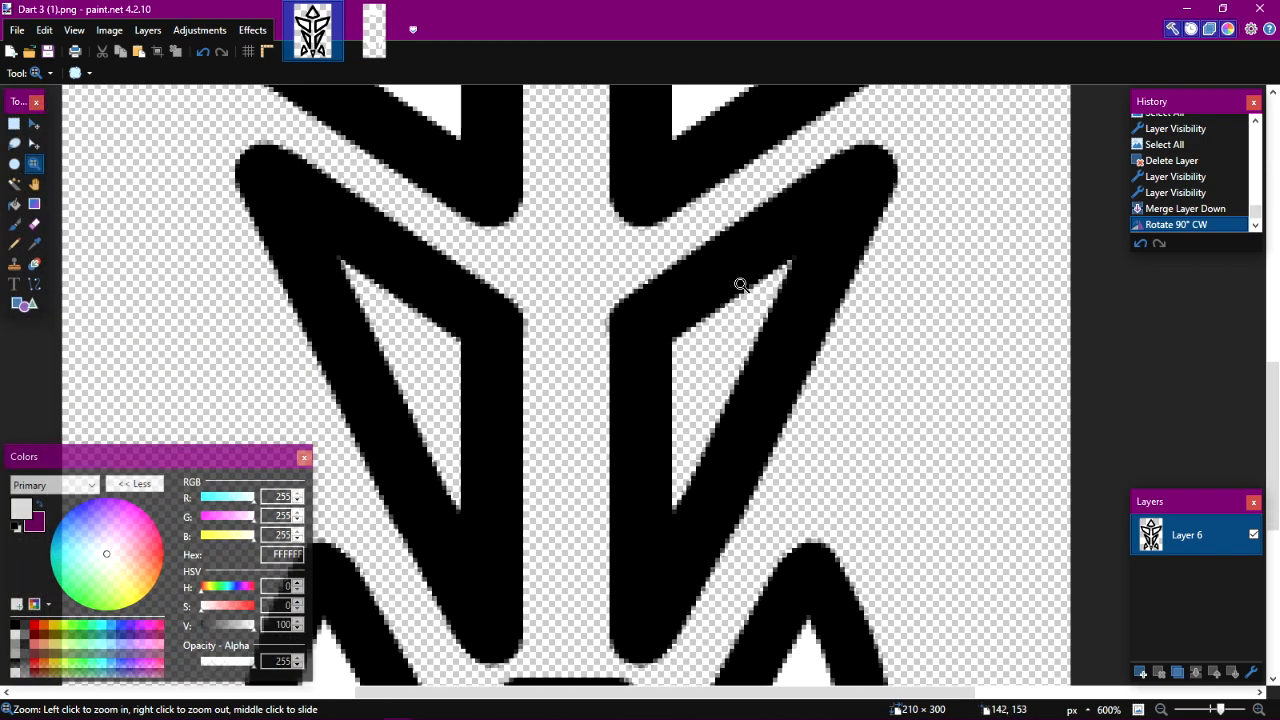
pyautogui.moveTo(685, 636); pyautogui.dragTo(647, 318)
pyautogui.scroll(-1, 577, 472)
pyautogui.moveTo(498, 458); pyautogui.dragTo(498, 459)
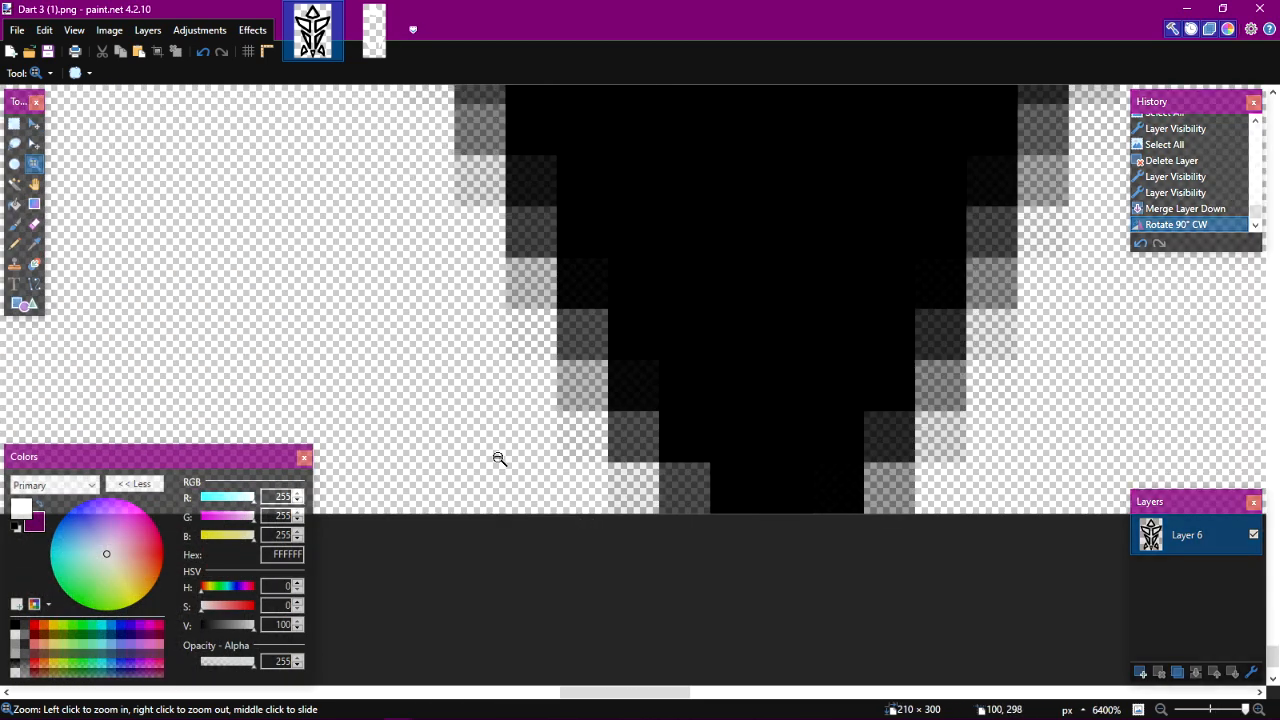
# Select the entire 210 × 300 canvas of the dart artwork and copy it.
pyautogui.rightClick(498, 458)
pyautogui.rightClick(498, 458)
pyautogui.rightClick(498, 458)
pyautogui.rightClick(498, 458)
pyautogui.rightClick(498, 458)
pyautogui.rightClick(498, 458)
pyautogui.rightClick(498, 458)
pyautogui.rightClick(498, 458)
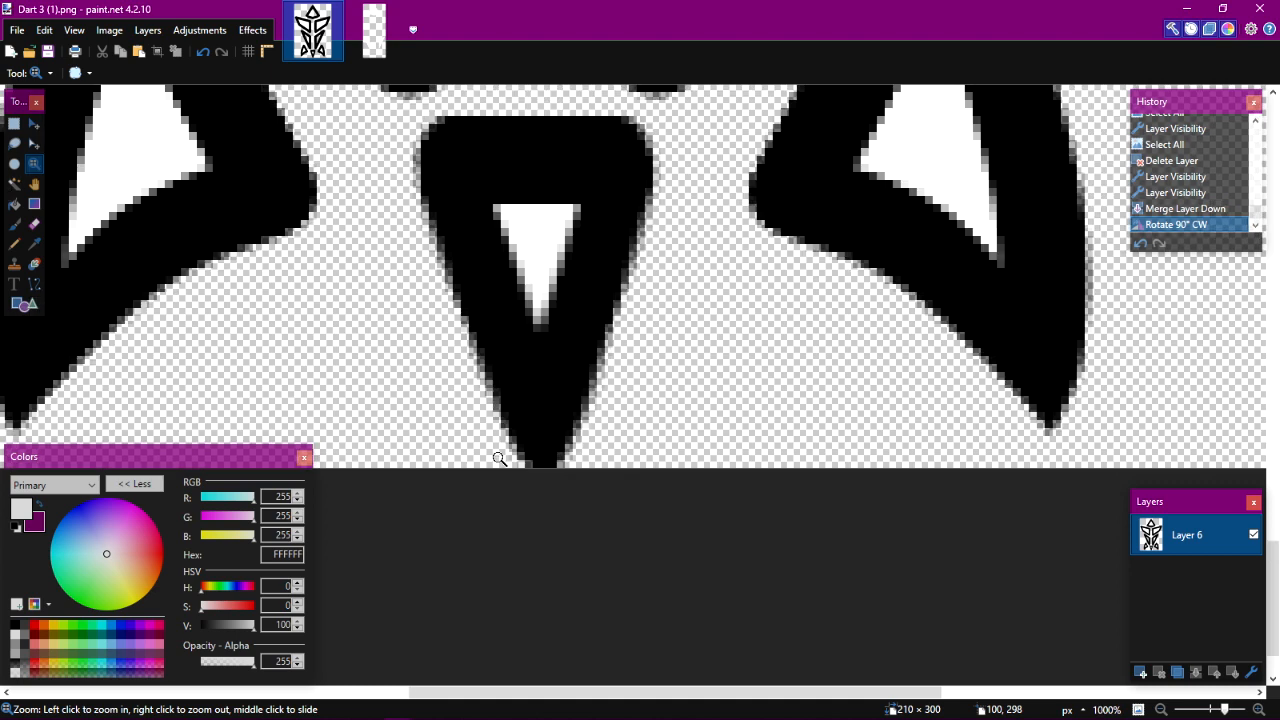
pyautogui.rightClick(497, 453)
pyautogui.rightClick(497, 453)
pyautogui.rightClick(497, 452)
pyautogui.rightClick(497, 452)
pyautogui.rightClick(497, 452)
pyautogui.hotkey('ctrl', 'a')
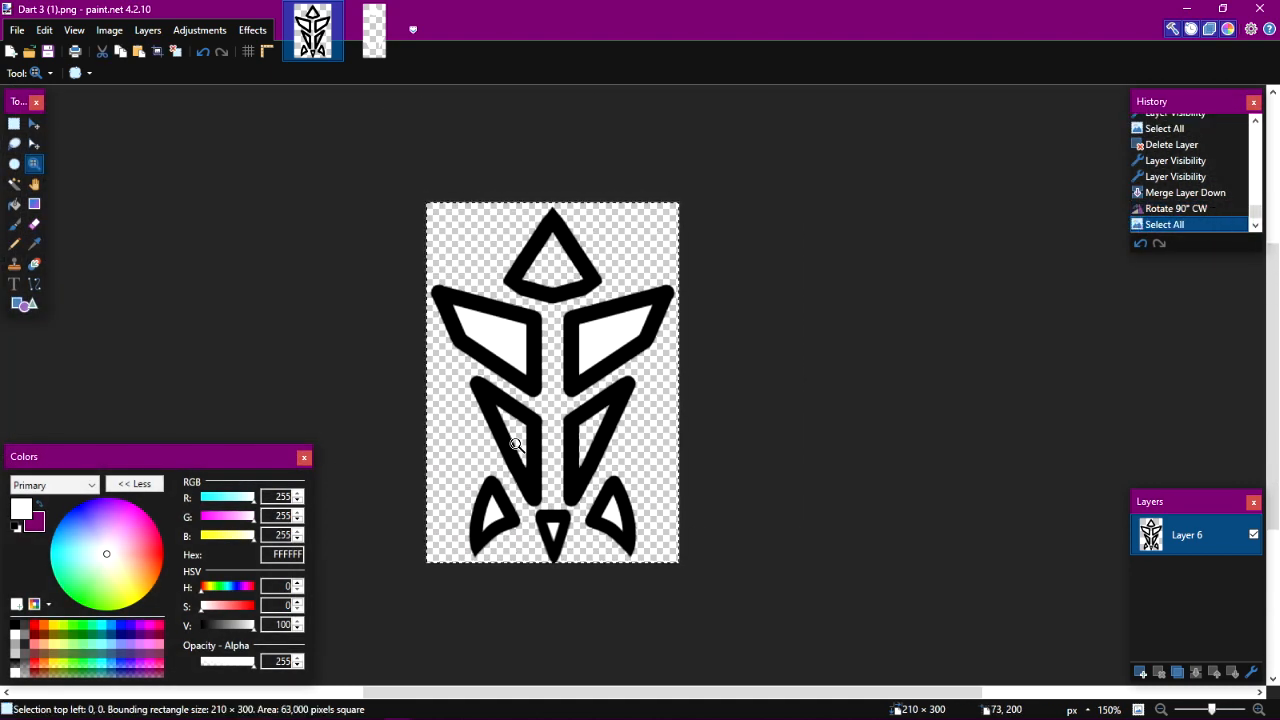
pyautogui.click(14, 123)
pyautogui.moveTo(403, 174); pyautogui.dragTo(860, 716)
pyautogui.click(33, 125)
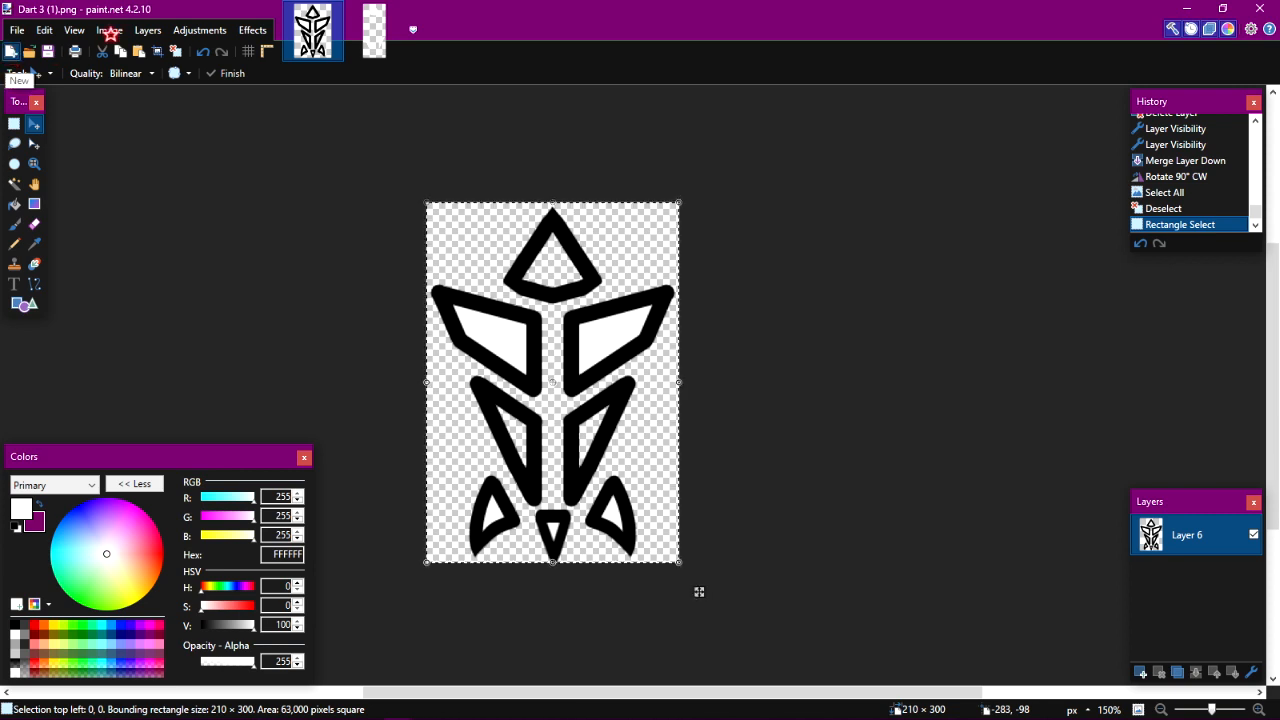
# Create a new image 230 pixels wide and 320 pixels high.
pyautogui.hotkey('ctrl', 'n')
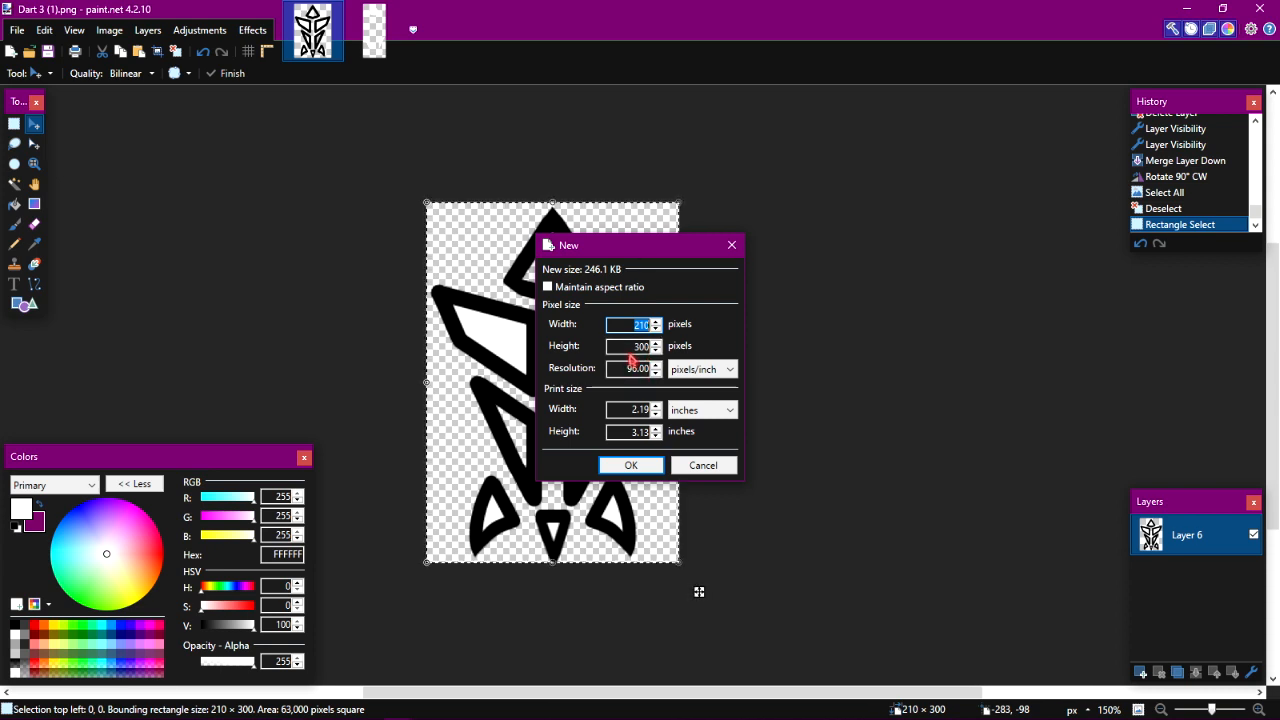
pyautogui.write('230')
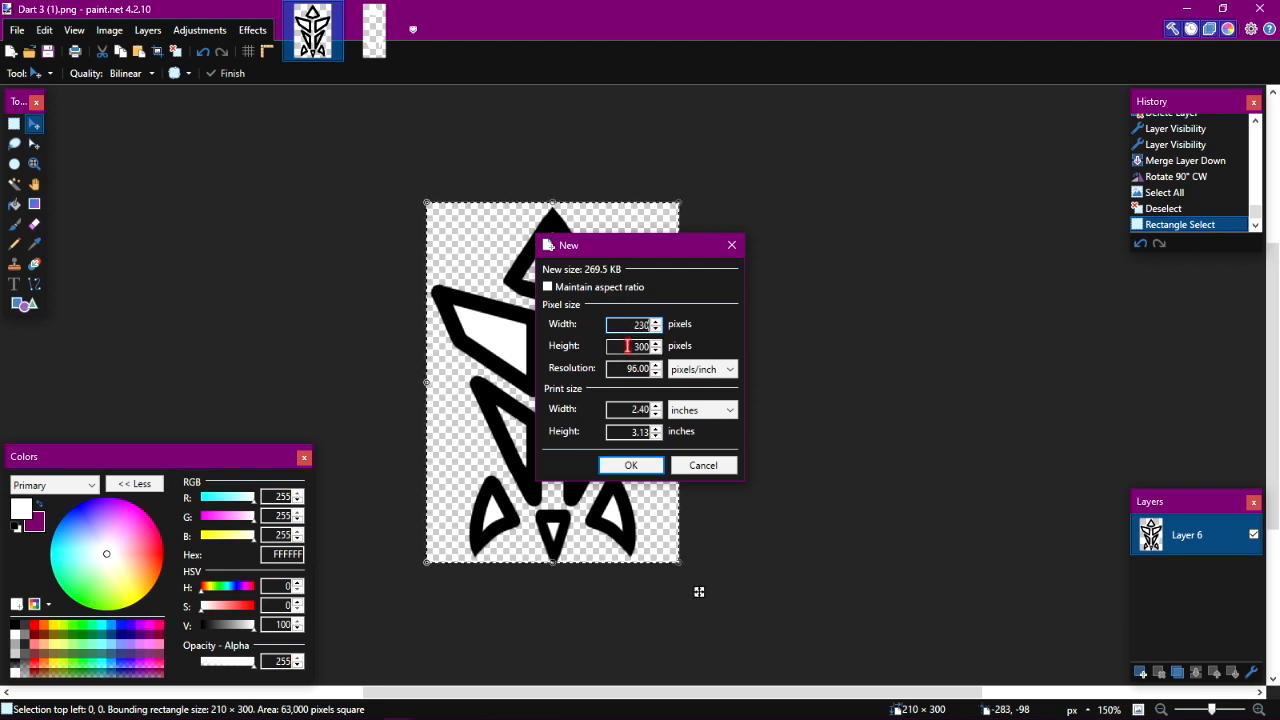
pyautogui.write('320')
pyautogui.press('Return')
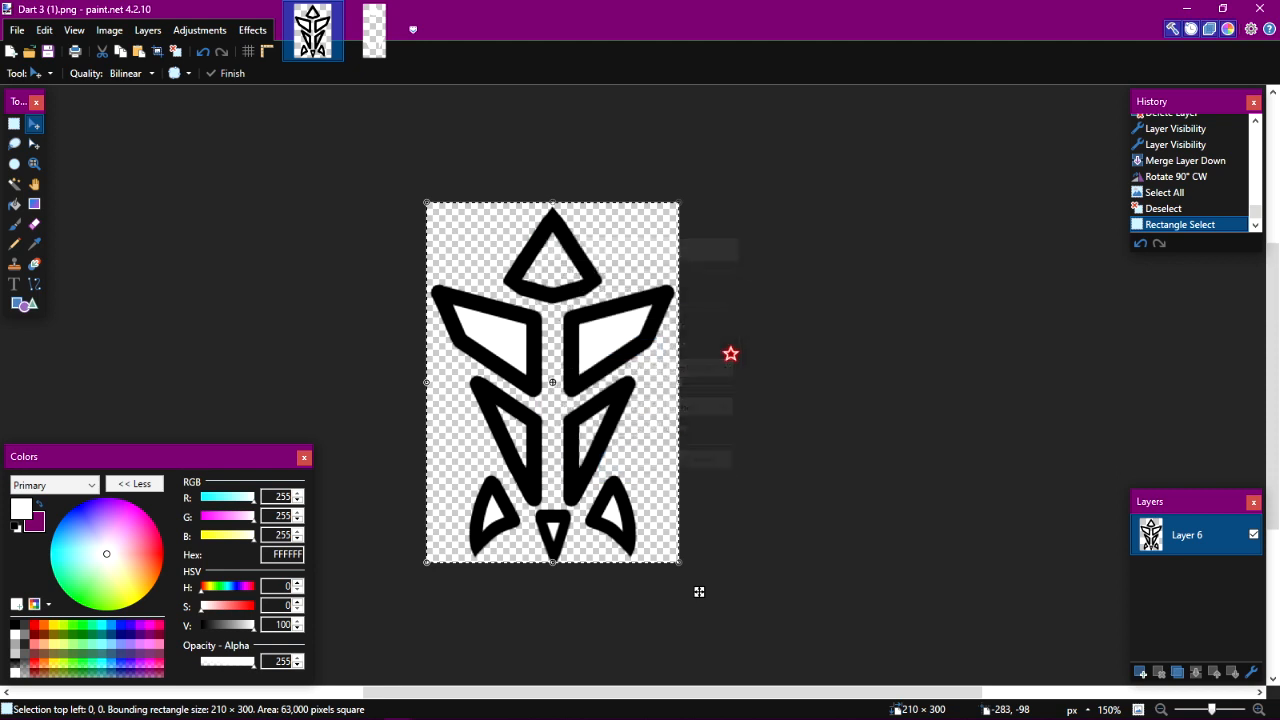
# Erase the new image's white background and fill the whole canvas with the purple secondary colour.
pyautogui.hotkey('ctrl', 'a')
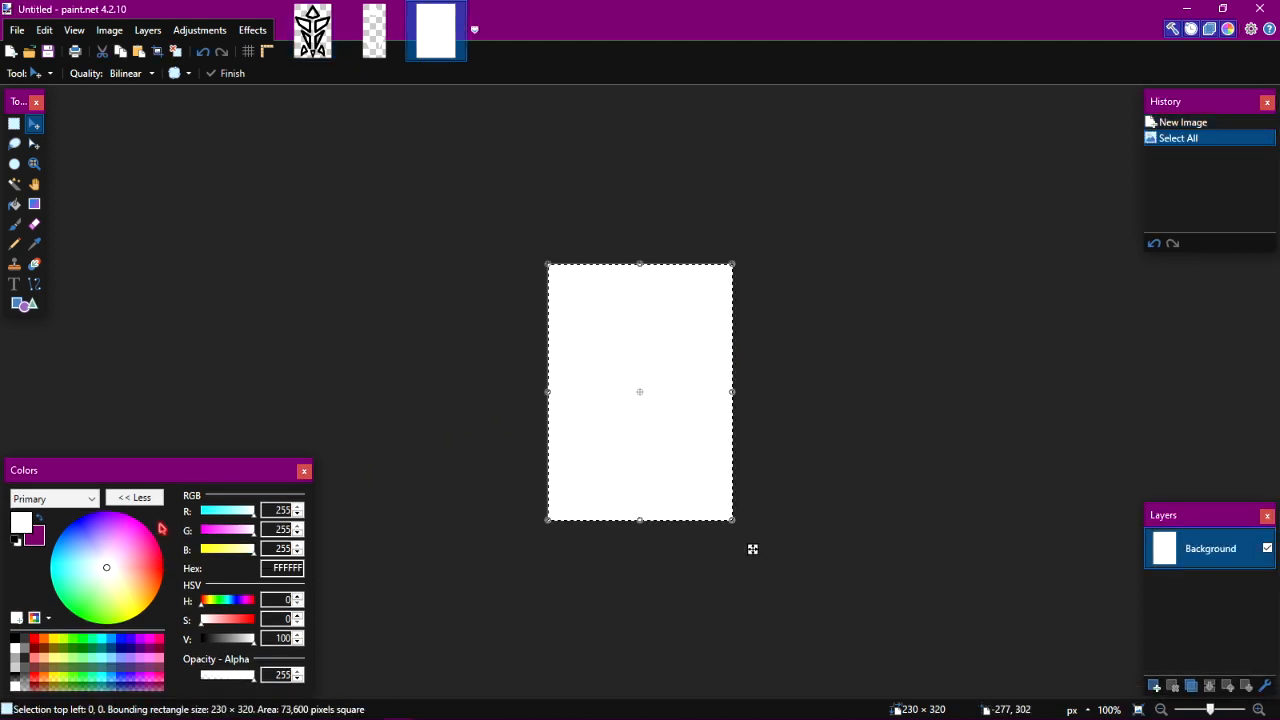
pyautogui.press('Delete')
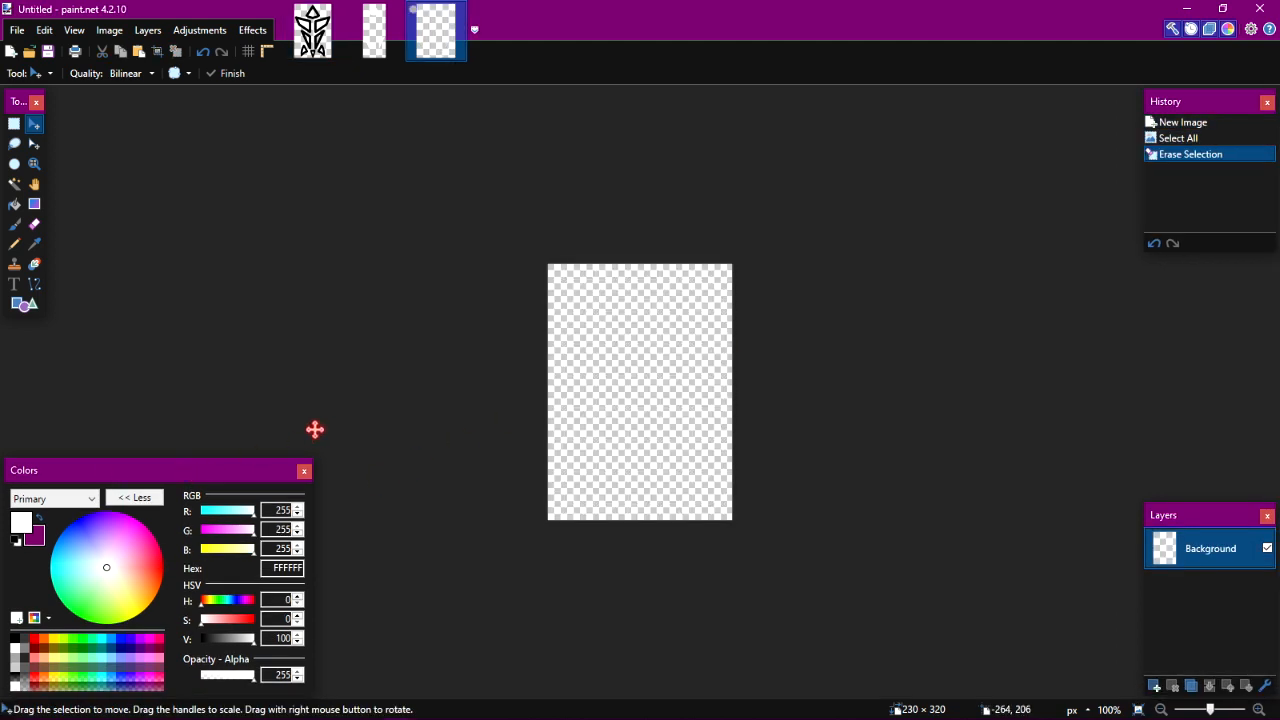
pyautogui.hotkey('ctrl', 'a')
pyautogui.press('BackSpace')
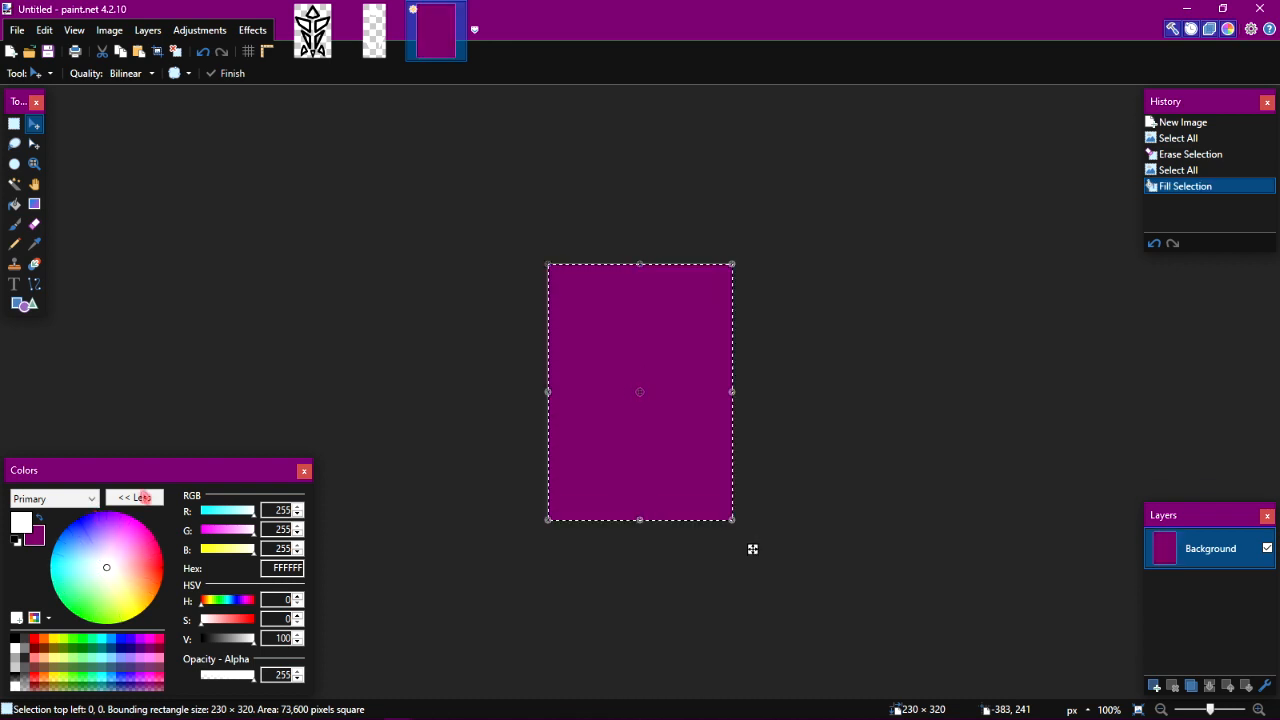
# Add a new layer above the purple background and paste the dart artwork onto it.
pyautogui.click(1154, 686)
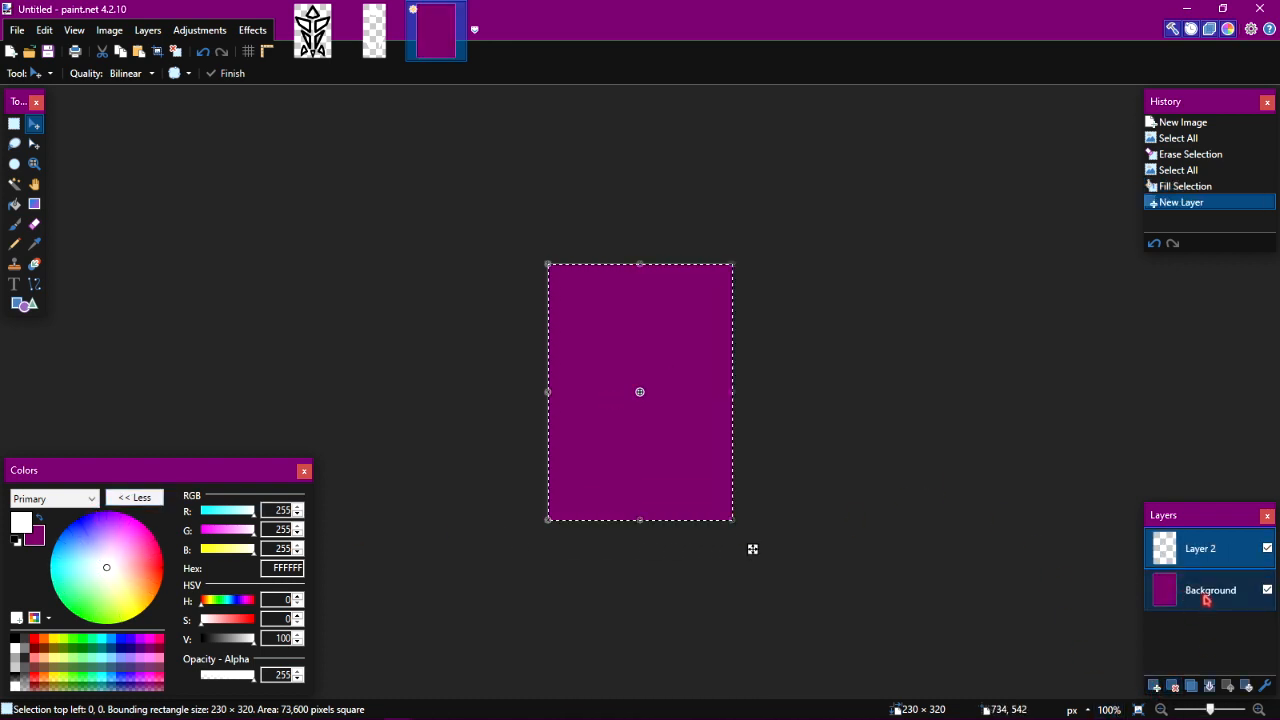
pyautogui.click(1200, 600)
pyautogui.click(1175, 556)
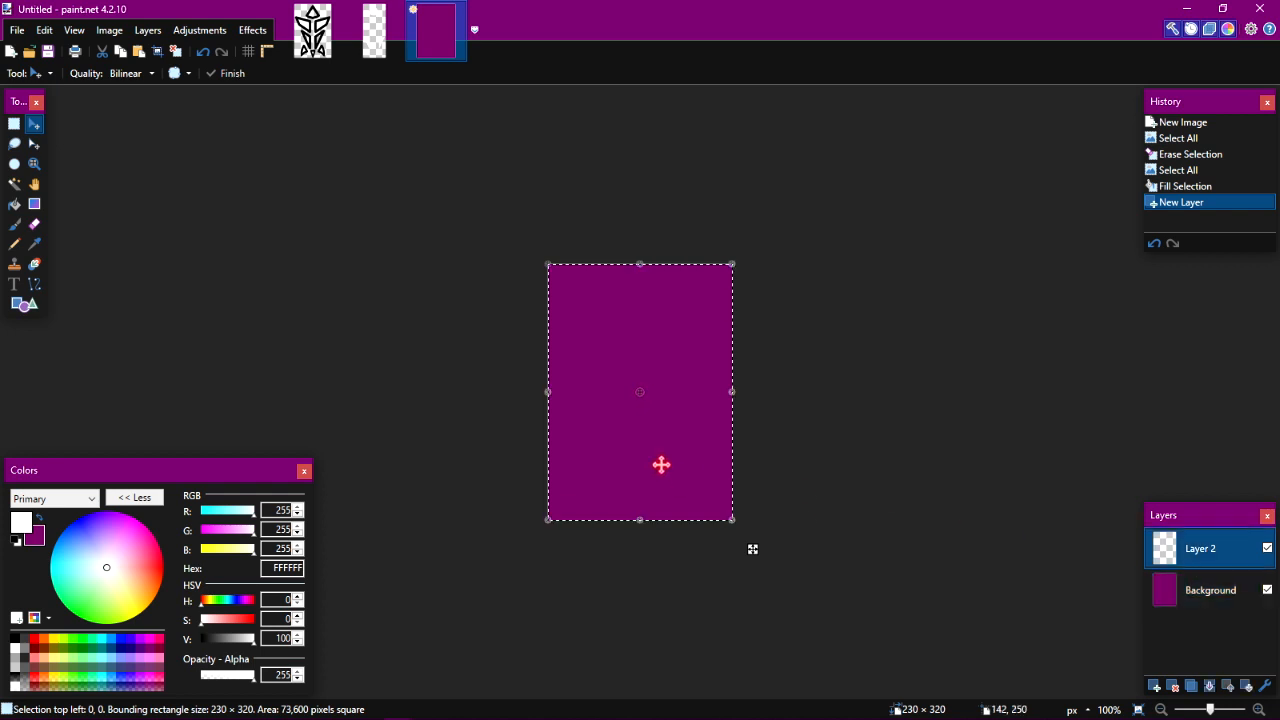
pyautogui.hotkey('ctrl', 'v')
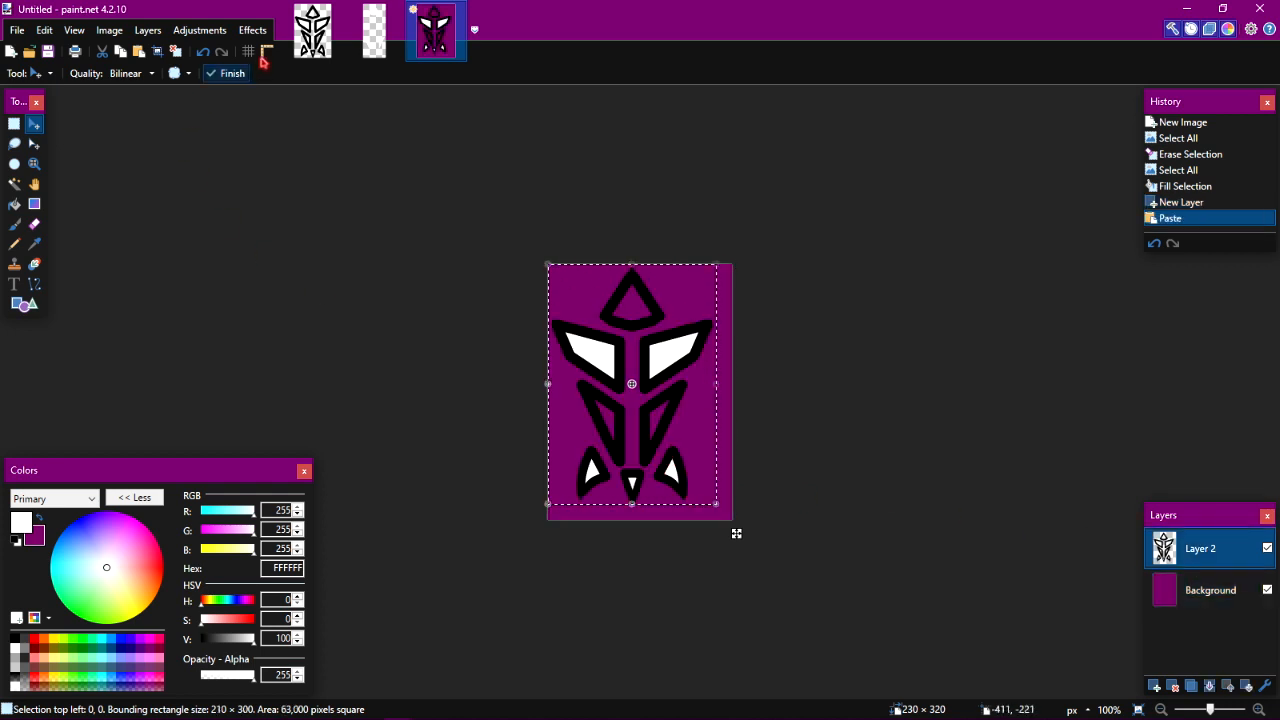
# Center the pasted dart both horizontally and vertically on the whole canvas with the Center Both effect.
pyautogui.hotkey('ctrl', 'a')
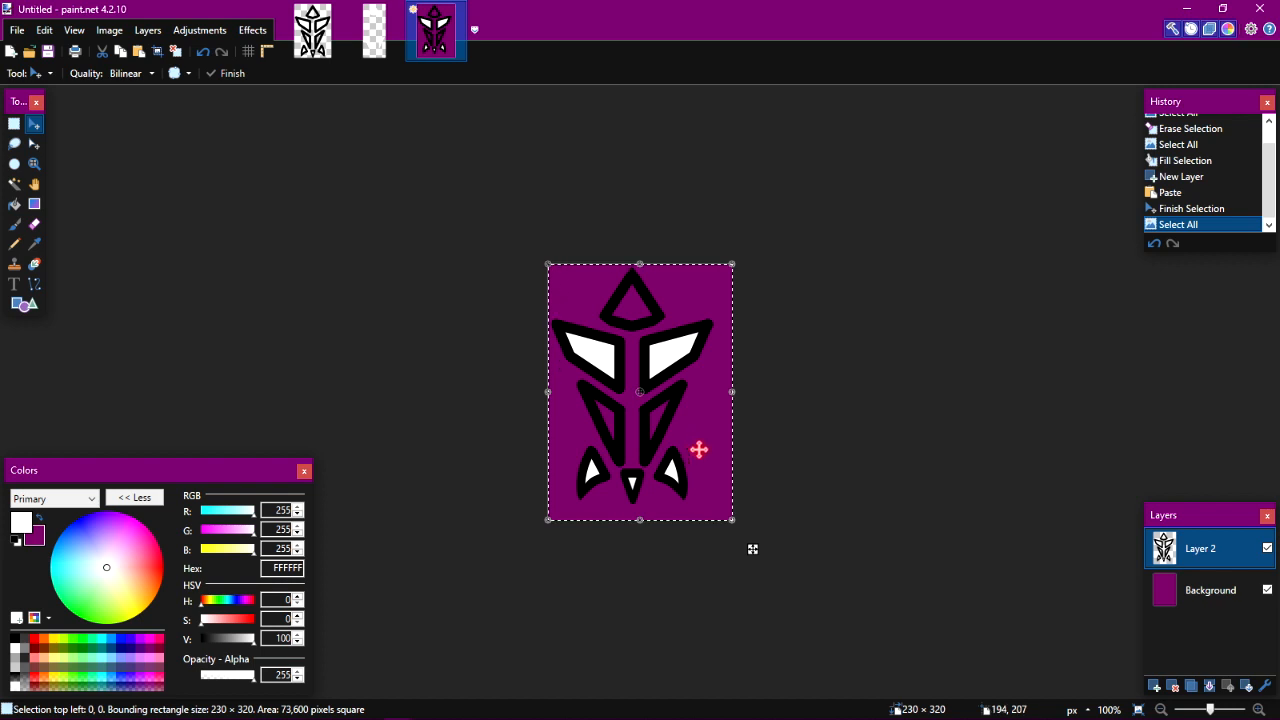
pyautogui.click(262, 34)
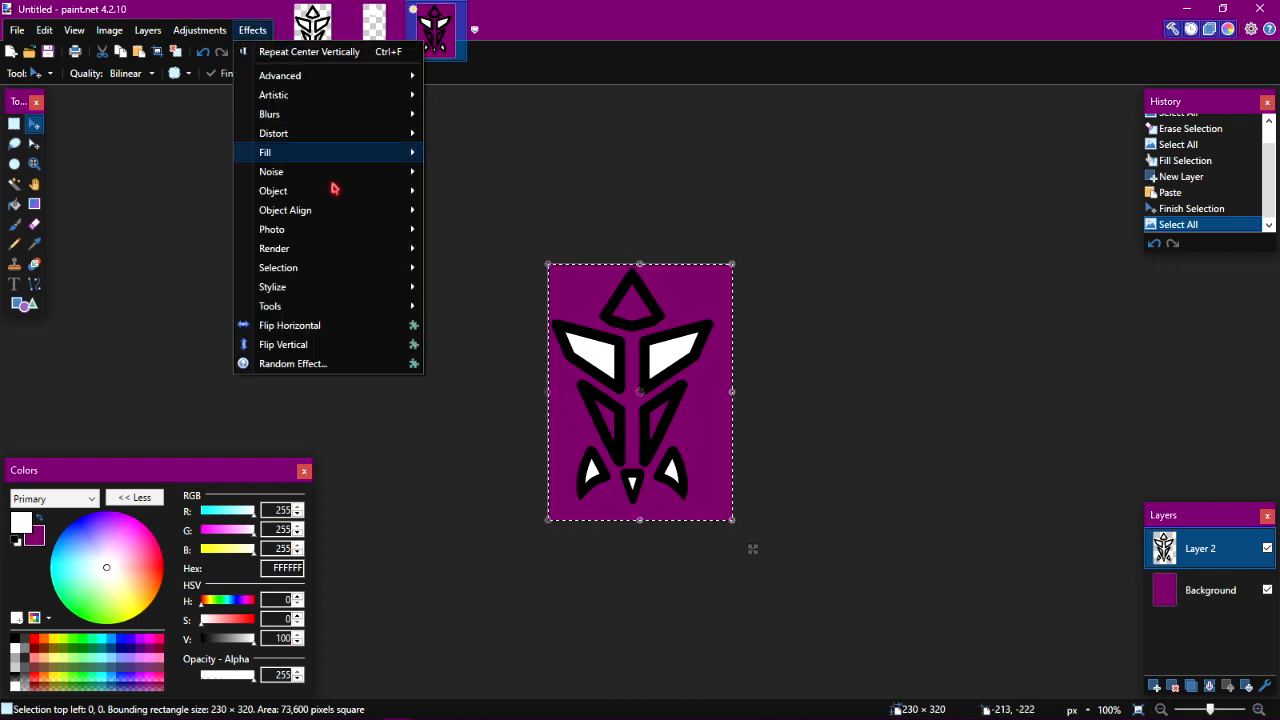
pyautogui.moveTo(335, 218)
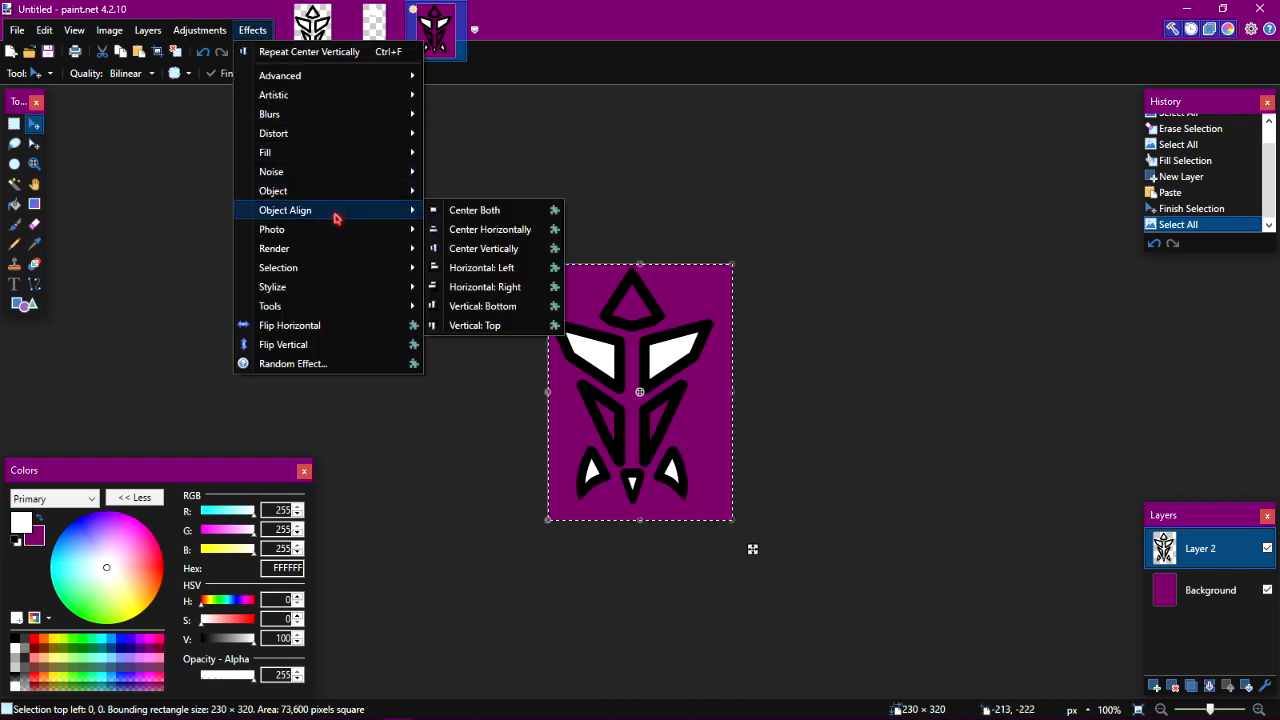
pyautogui.click(466, 210)
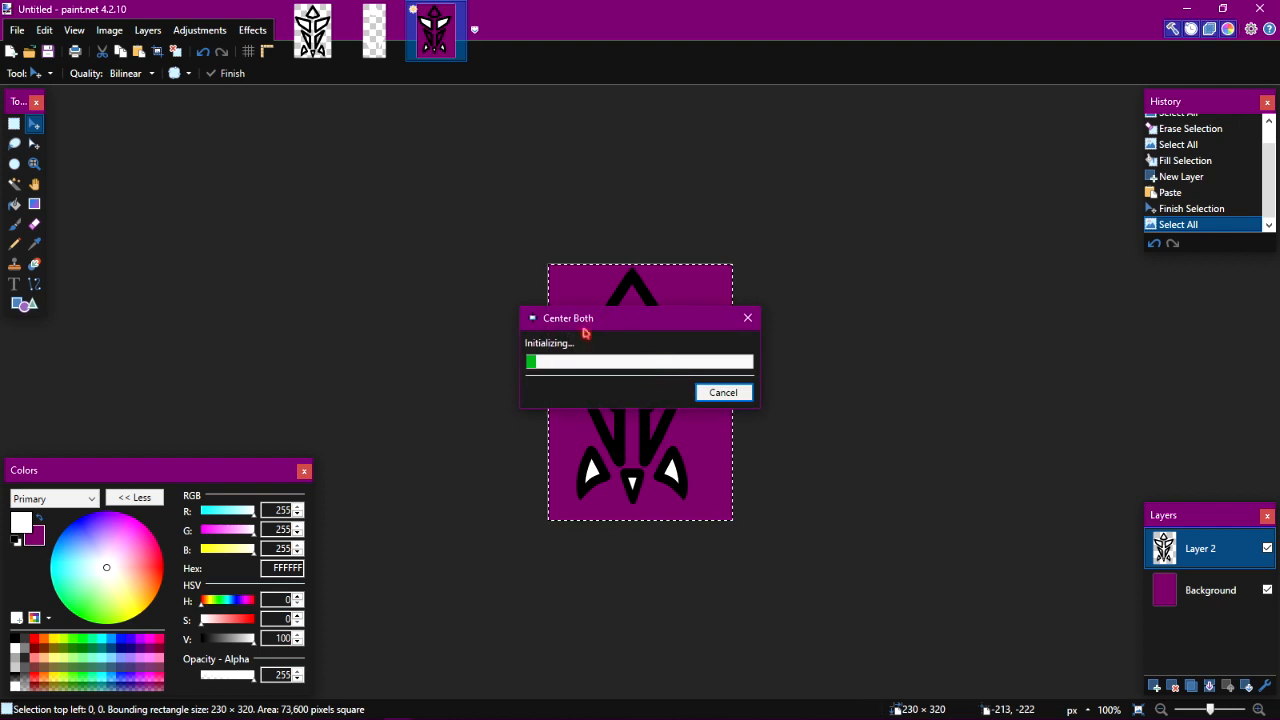
# Select the empty area around the dart's black outlines on Layer 2 with the Magic Wand.
pyautogui.press('z')
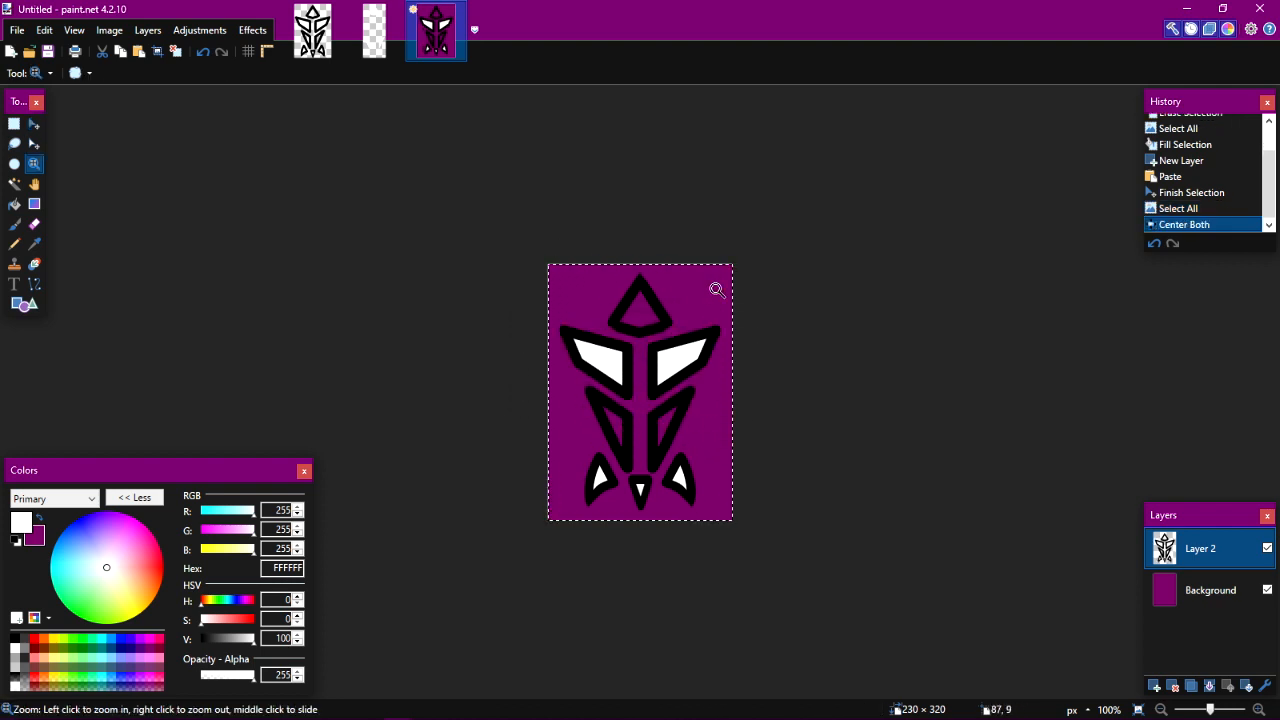
pyautogui.click(625, 360)
pyautogui.click(623, 359)
pyautogui.rightClick(623, 359)
pyautogui.rightClick(623, 359)
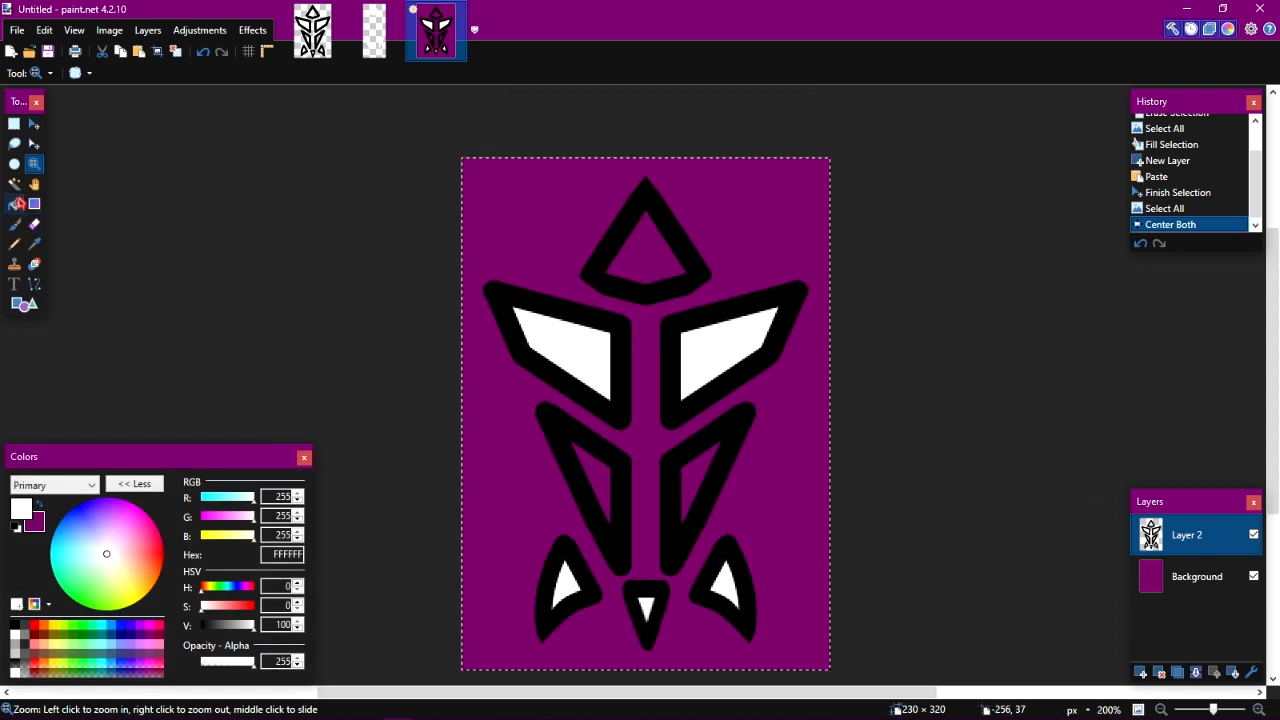
pyautogui.click(15, 186)
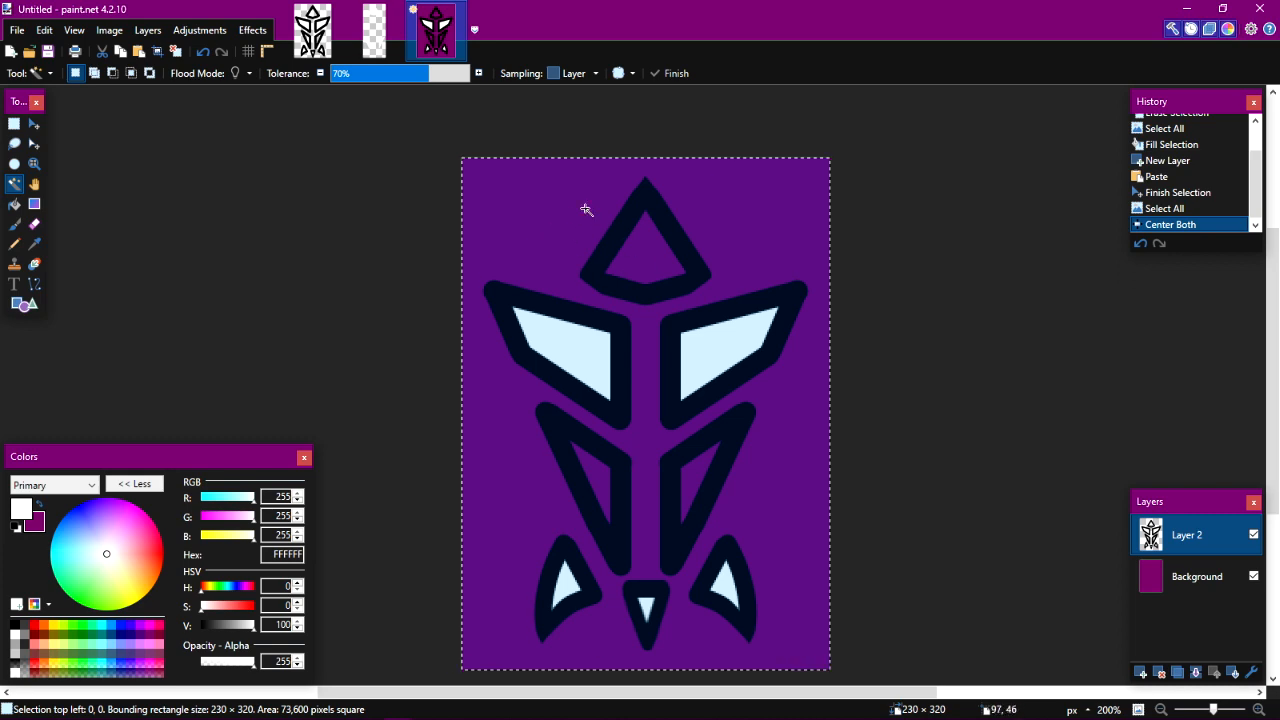
pyautogui.click(552, 214)
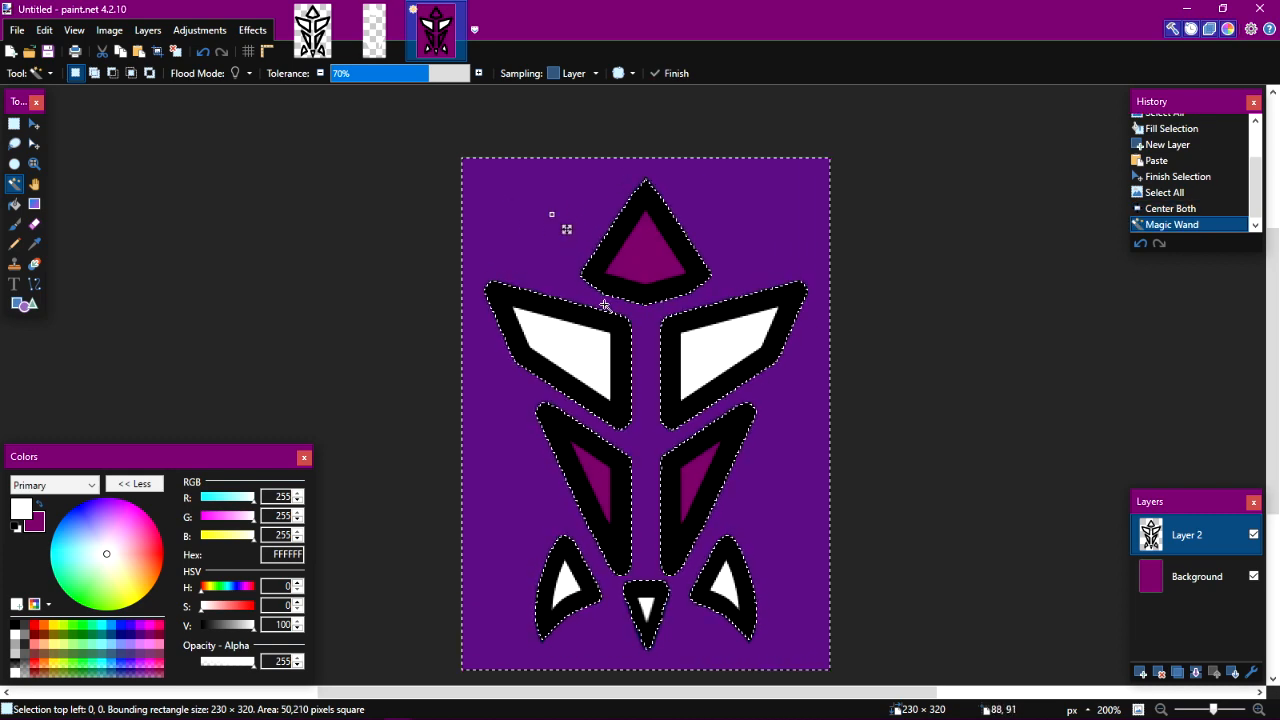
# Try reselecting the empty area around the dart with the Magic Wand at 43% tolerance.
pyautogui.press('z')
pyautogui.moveTo(699, 363); pyautogui.dragTo(626, 290)
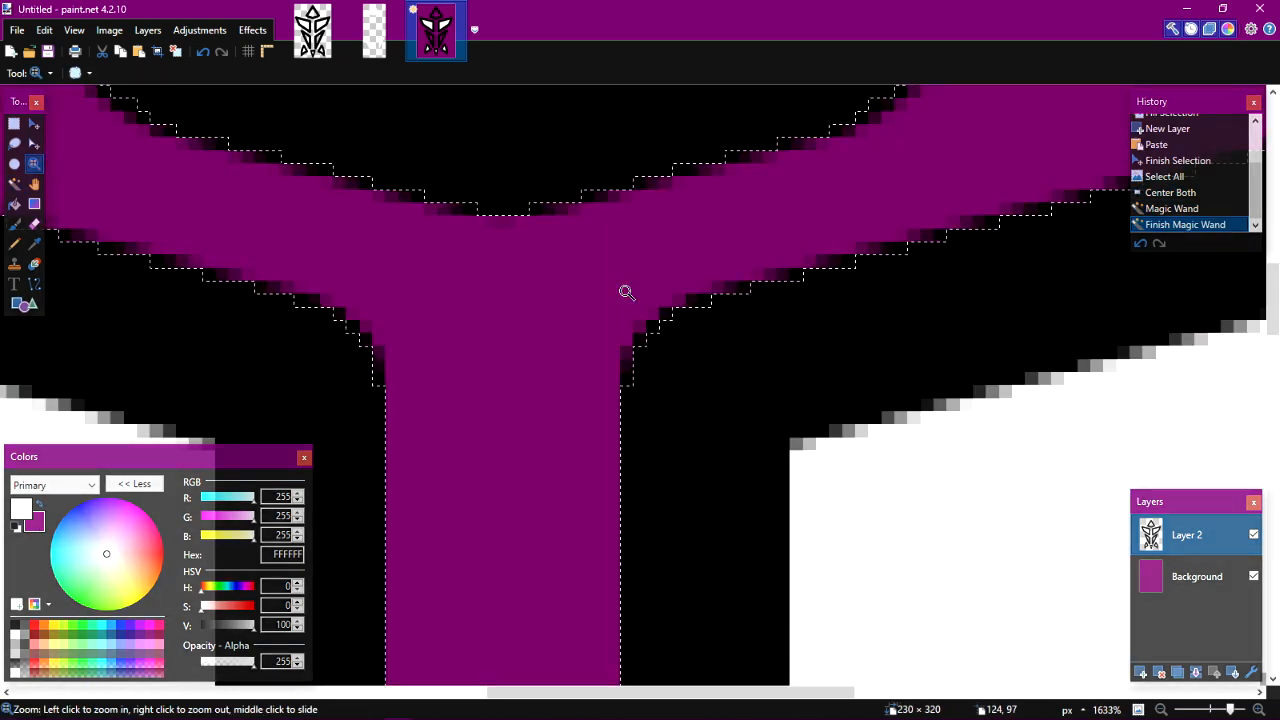
pyautogui.moveTo(538, 293); pyautogui.dragTo(678, 425)
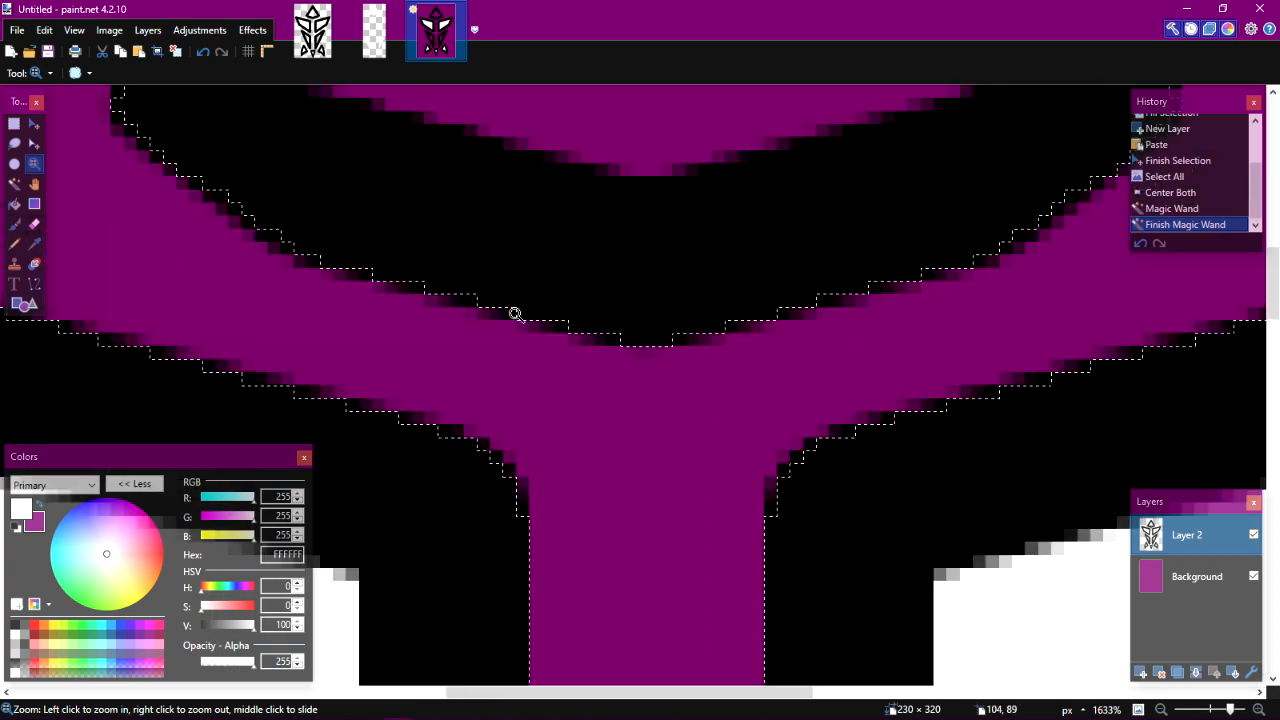
pyautogui.scroll(-7, 514, 314)
pyautogui.scroll(-4, 514, 314)
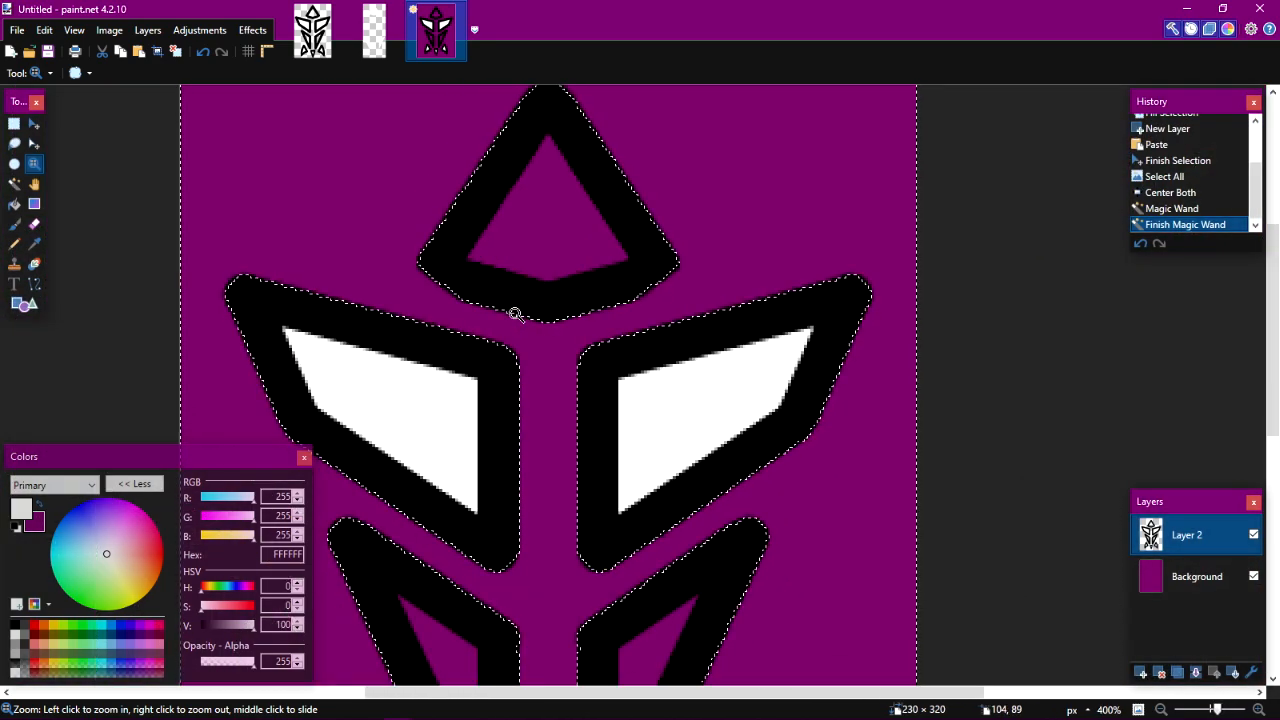
pyautogui.click(14, 183)
pyautogui.click(322, 189)
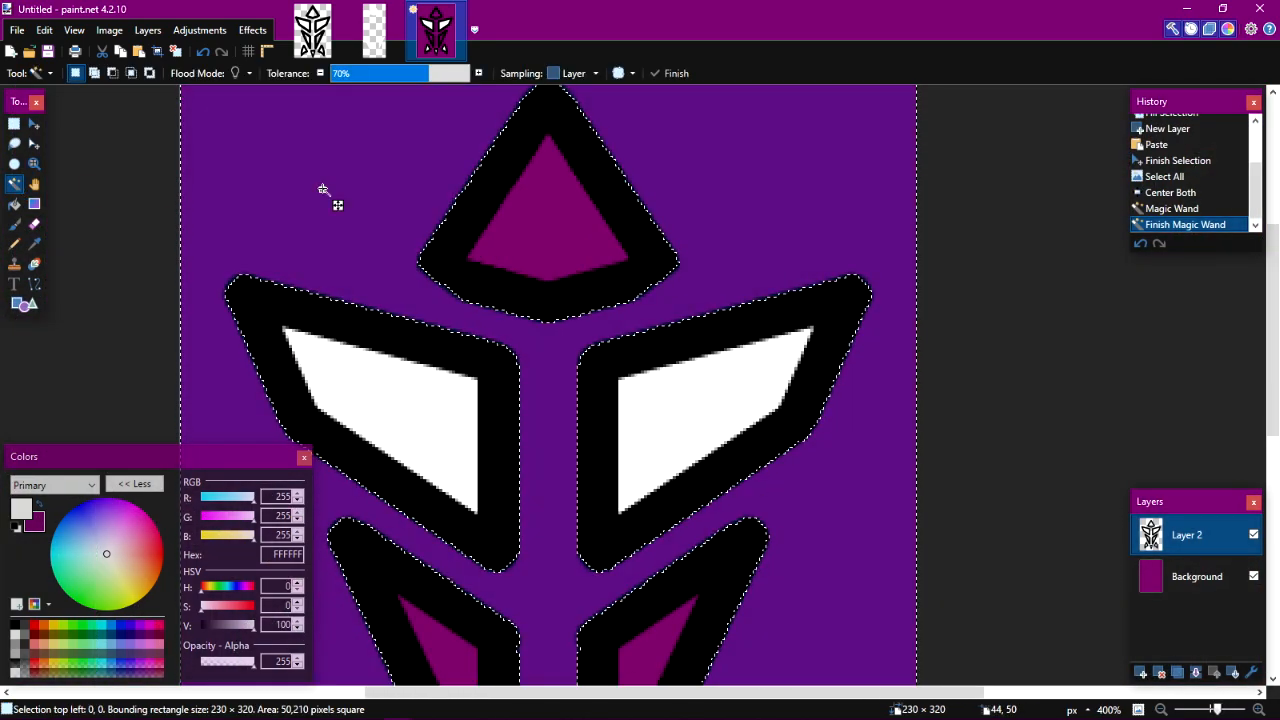
pyautogui.click(413, 78)
pyautogui.moveTo(413, 78); pyautogui.dragTo(391, 78)
pyautogui.click(487, 318)
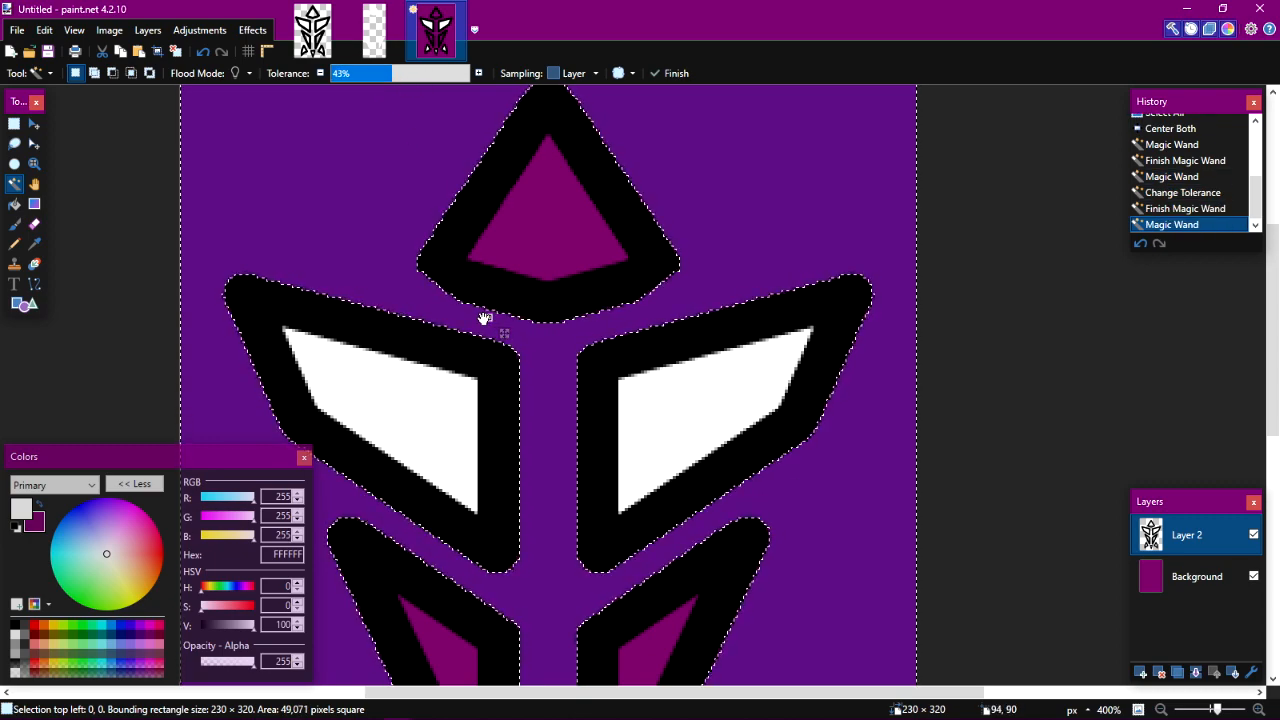
# Reselect the empty area around the dart with the Magic Wand at 70% tolerance.
pyautogui.press('z')
pyautogui.moveTo(481, 315); pyautogui.dragTo(437, 277)
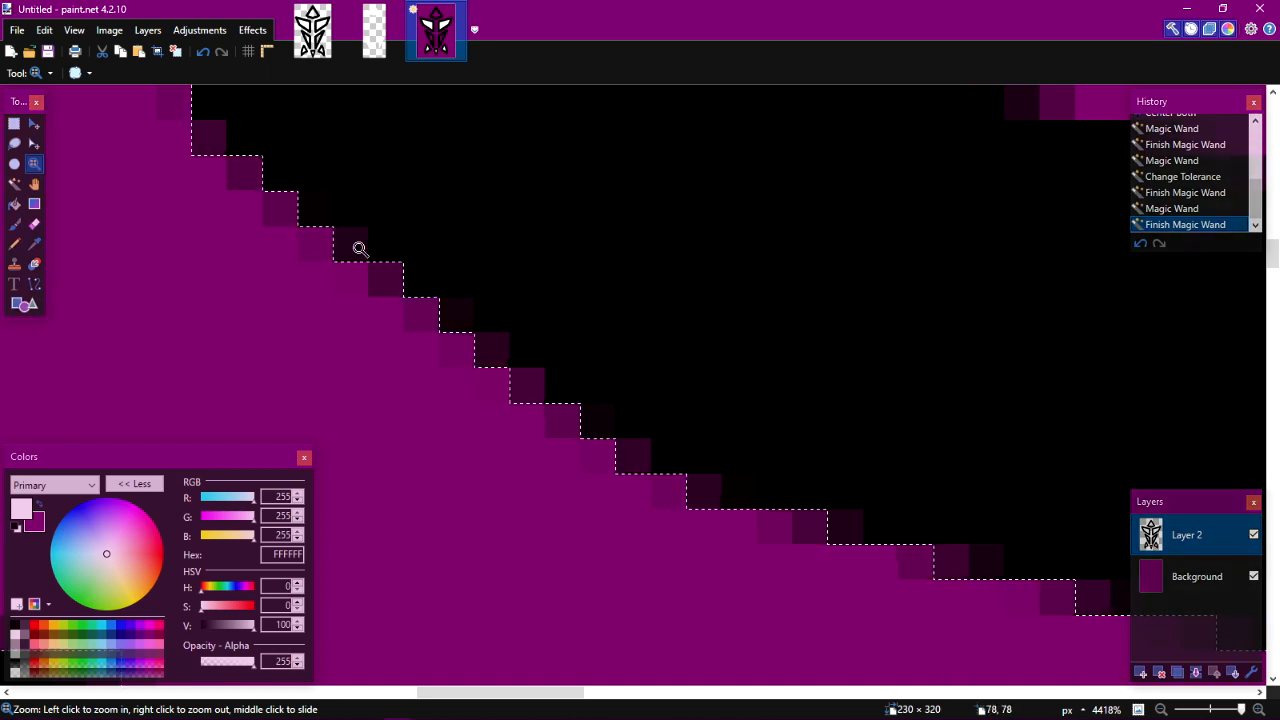
pyautogui.scroll(-7, 359, 248)
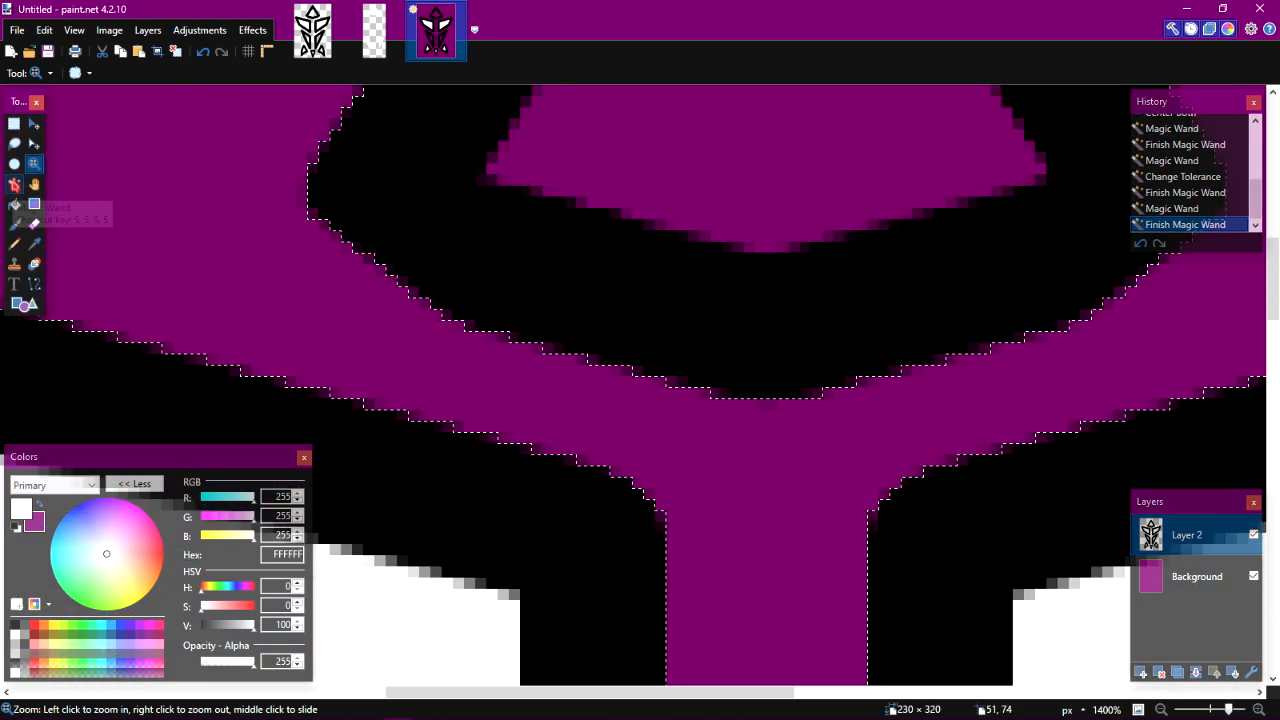
pyautogui.click(14, 184)
pyautogui.click(267, 269)
pyautogui.moveTo(408, 77); pyautogui.dragTo(428, 80)
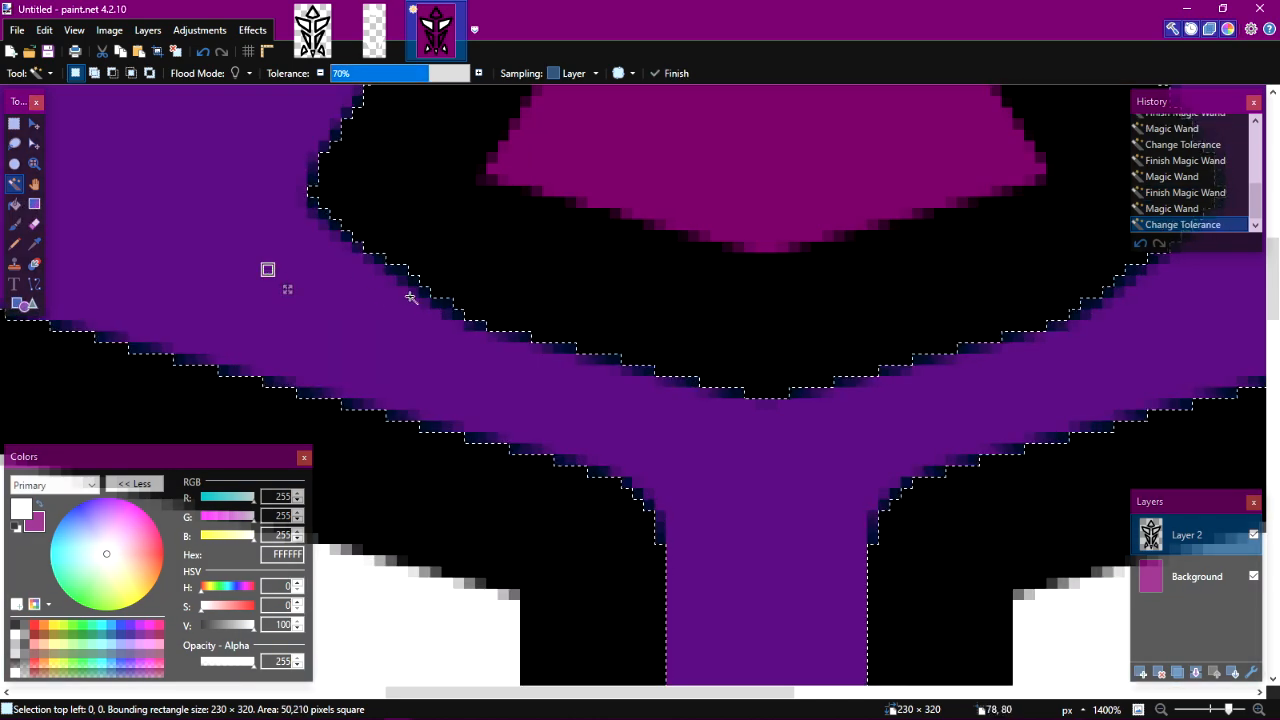
# Examine how closely the selection follows the black outlines of the dart's upper wing shapes.
pyautogui.press('z')
pyautogui.scroll(-8, 477, 323)
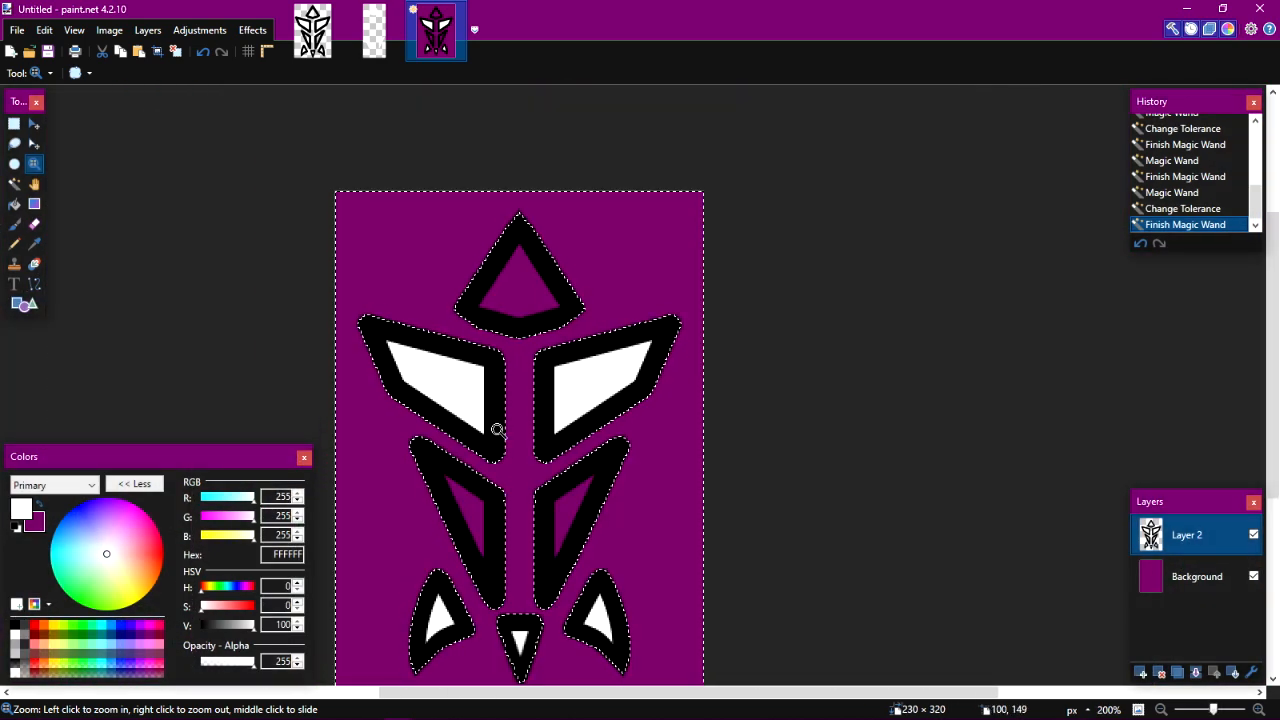
pyautogui.moveTo(497, 429); pyautogui.dragTo(429, 285)
pyautogui.scroll(-1, 428, 285)
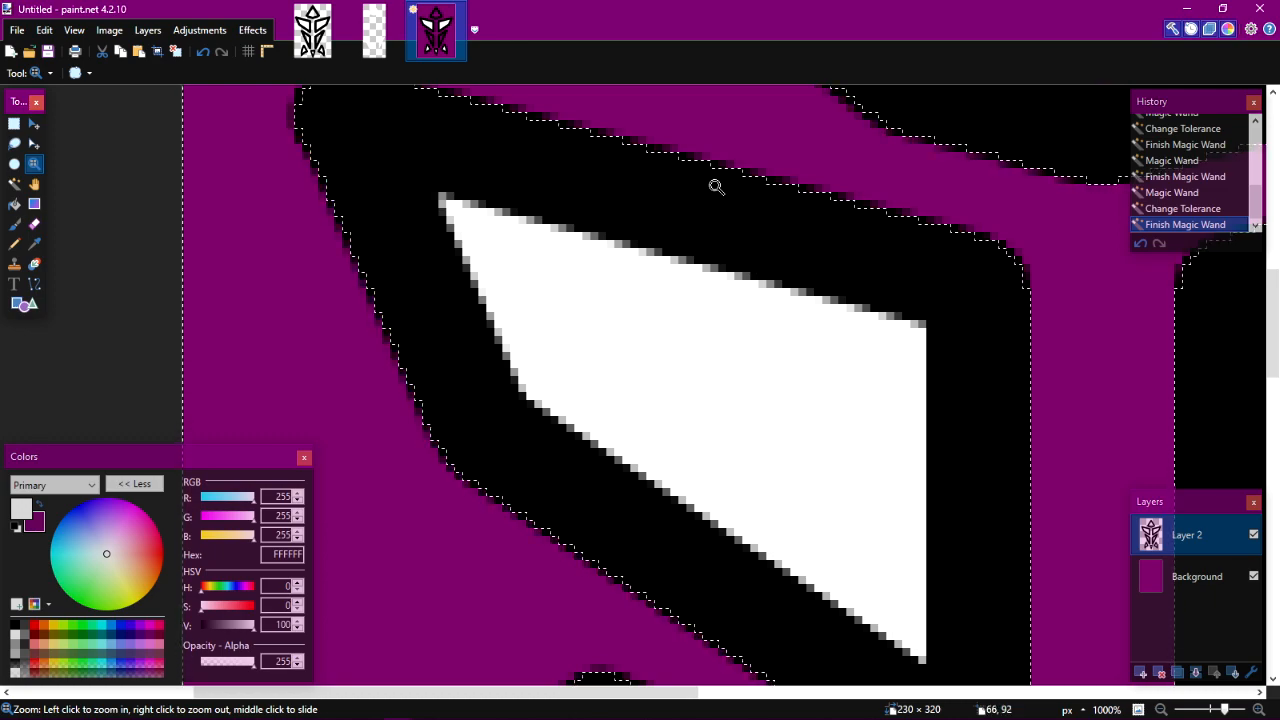
pyautogui.scroll(-4, 721, 316)
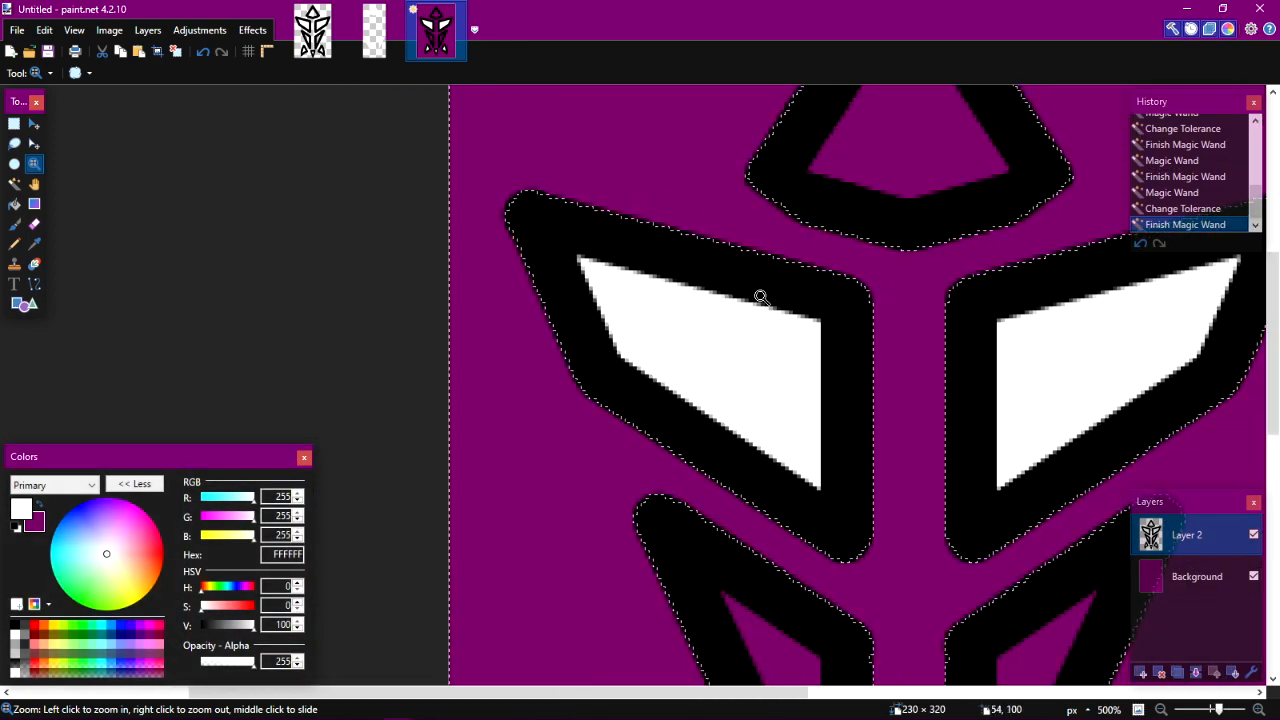
pyautogui.scroll(-1, 752, 296)
pyautogui.moveTo(853, 329); pyautogui.dragTo(662, 327)
pyautogui.scroll(-4, 662, 327)
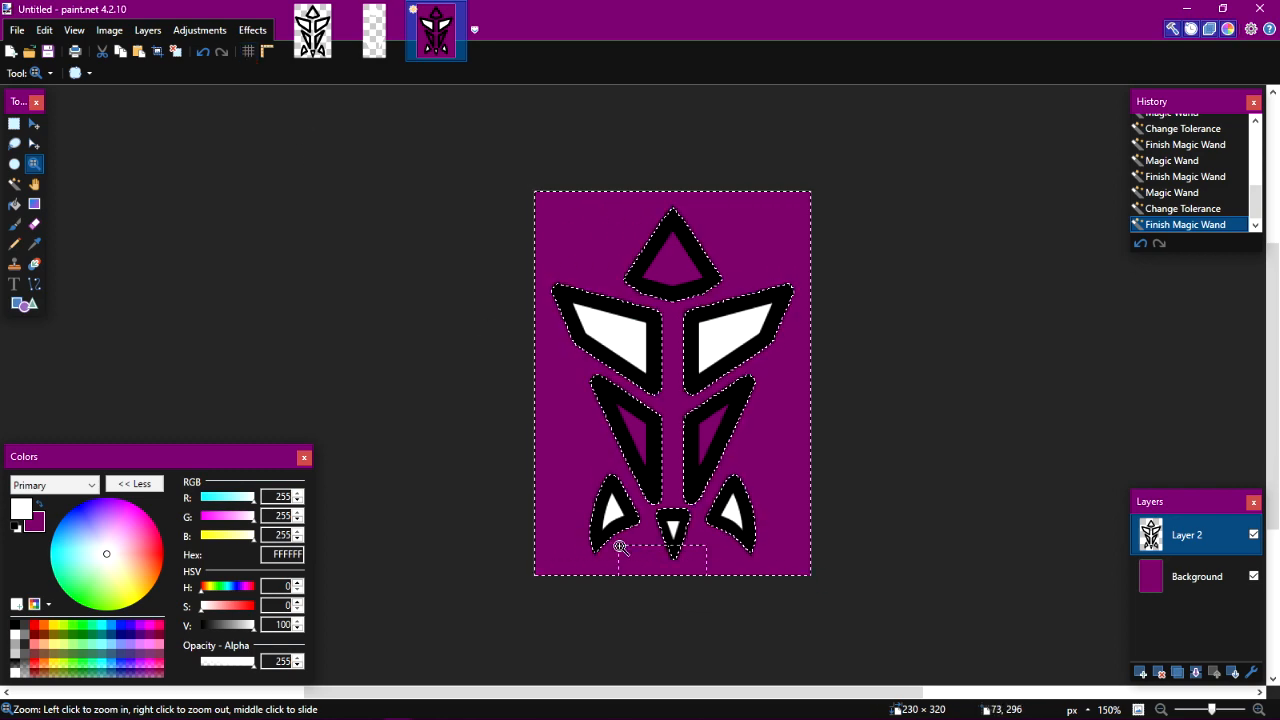
# Try to adjust the selection pixel by pixel along the lower central spike's tip with Rectangle Select, and undo the last two adjustments.
pyautogui.moveTo(620, 547); pyautogui.dragTo(624, 546)
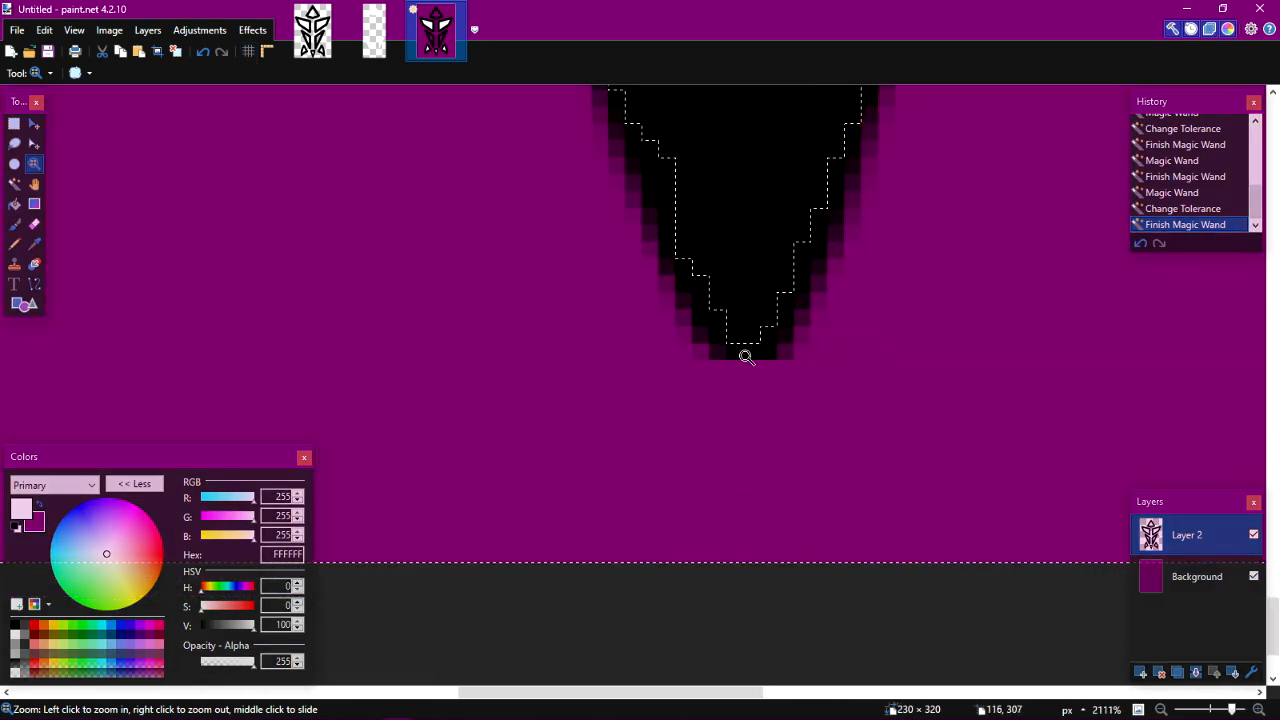
pyautogui.moveTo(714, 280); pyautogui.dragTo(651, 289)
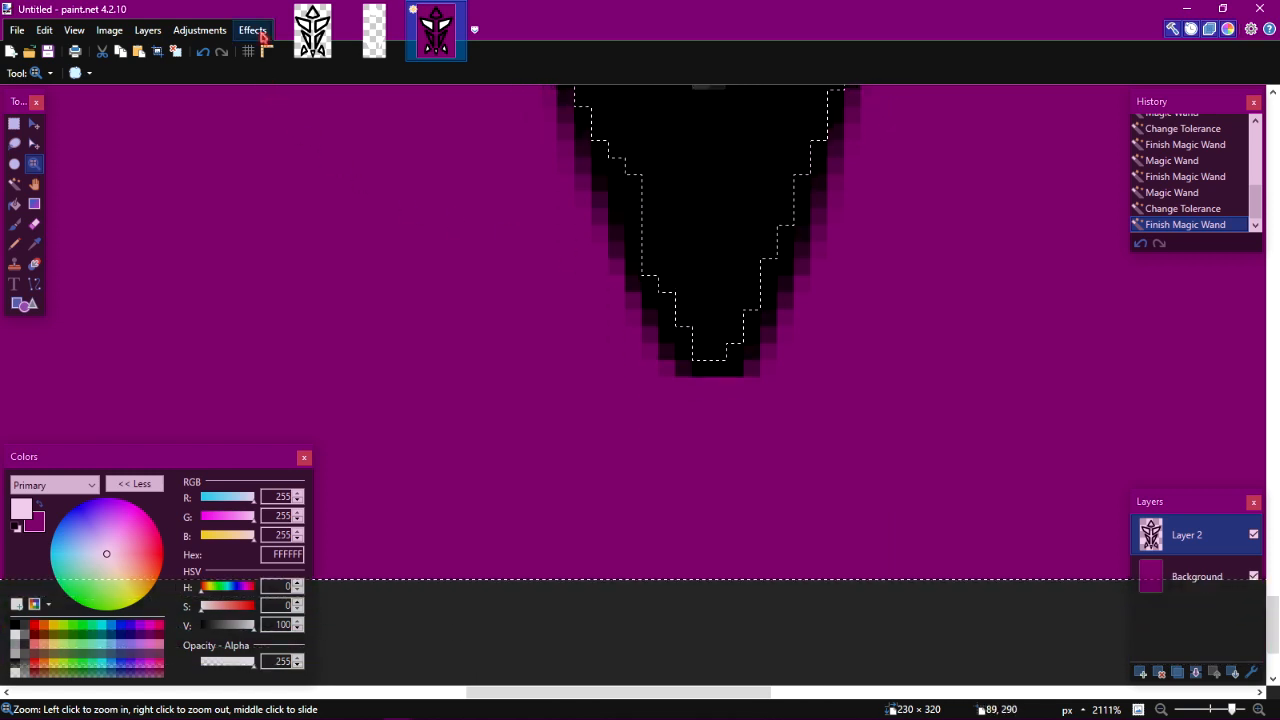
pyautogui.click(14, 123)
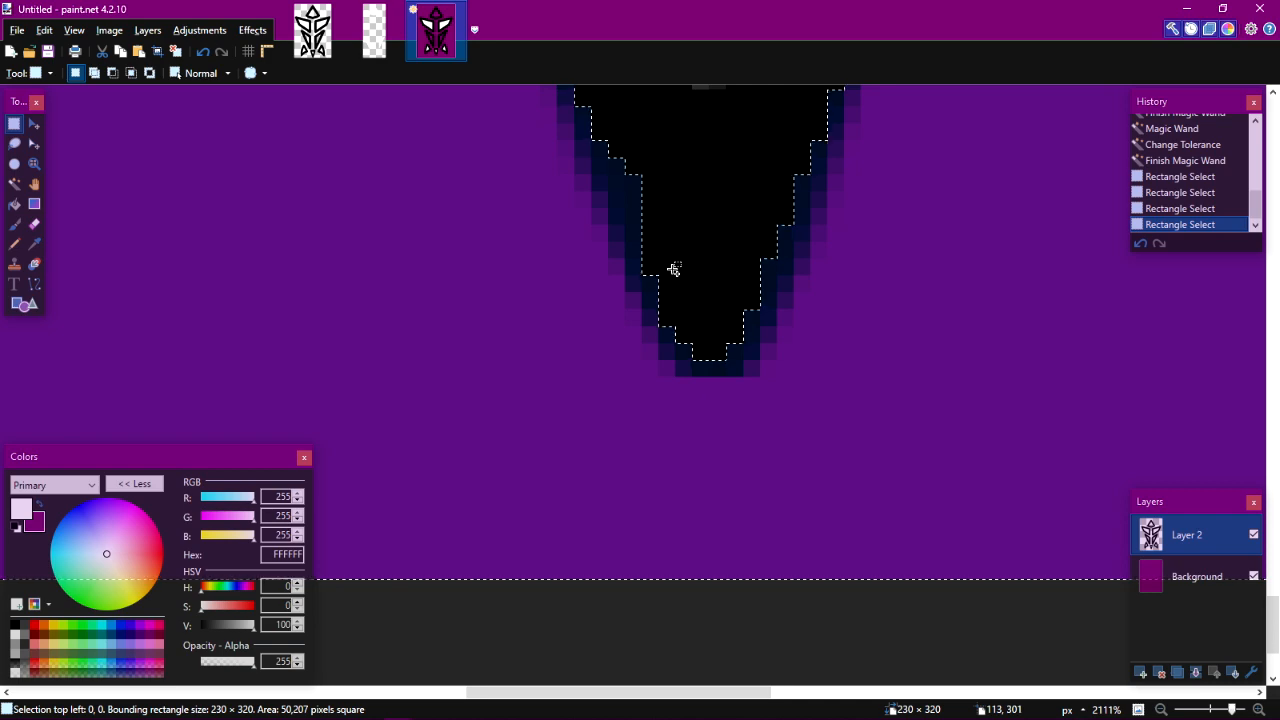
pyautogui.hotkey('ctrl', 'z')
pyautogui.hotkey('ctrl', 'z')
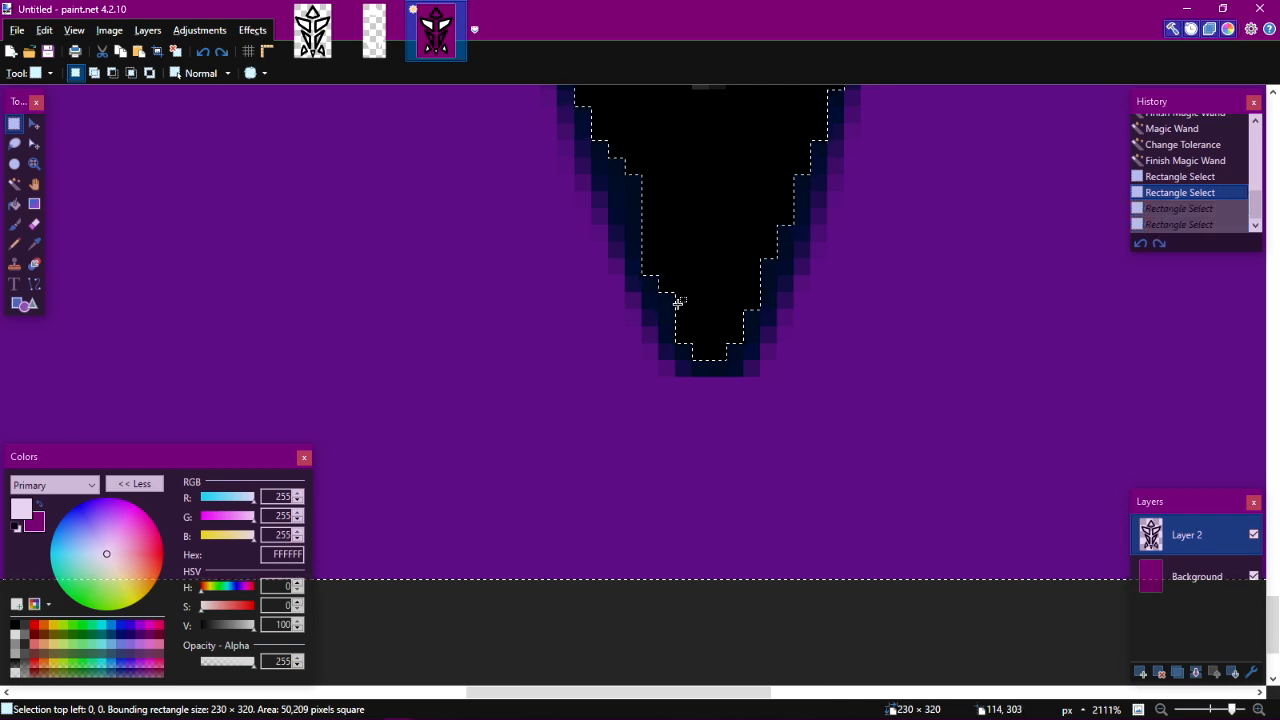
pyautogui.press('z')
pyautogui.scroll(-9, 678, 304)
pyautogui.scroll(-1, 678, 304)
pyautogui.moveTo(690, 289); pyautogui.dragTo(652, 416)
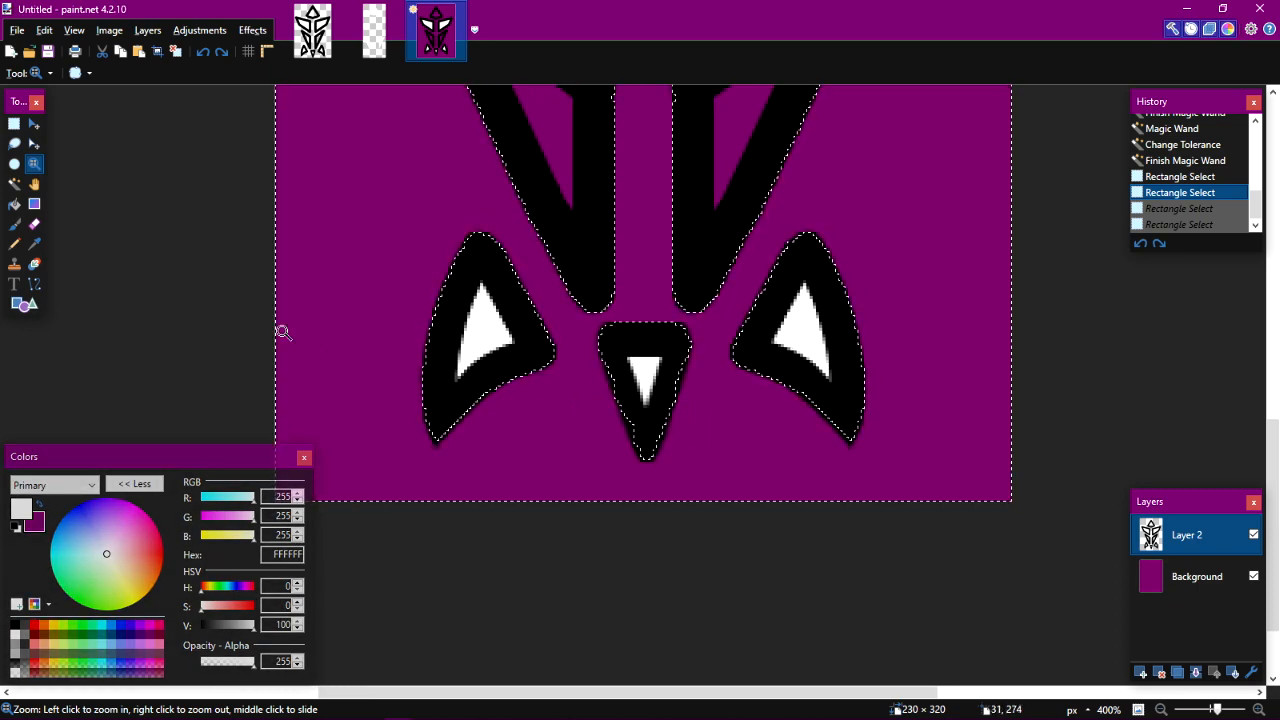
# Reselect the empty area around the dart's black outlines with the Magic Wand at 69% tolerance.
pyautogui.click(22, 184)
pyautogui.click(360, 192)
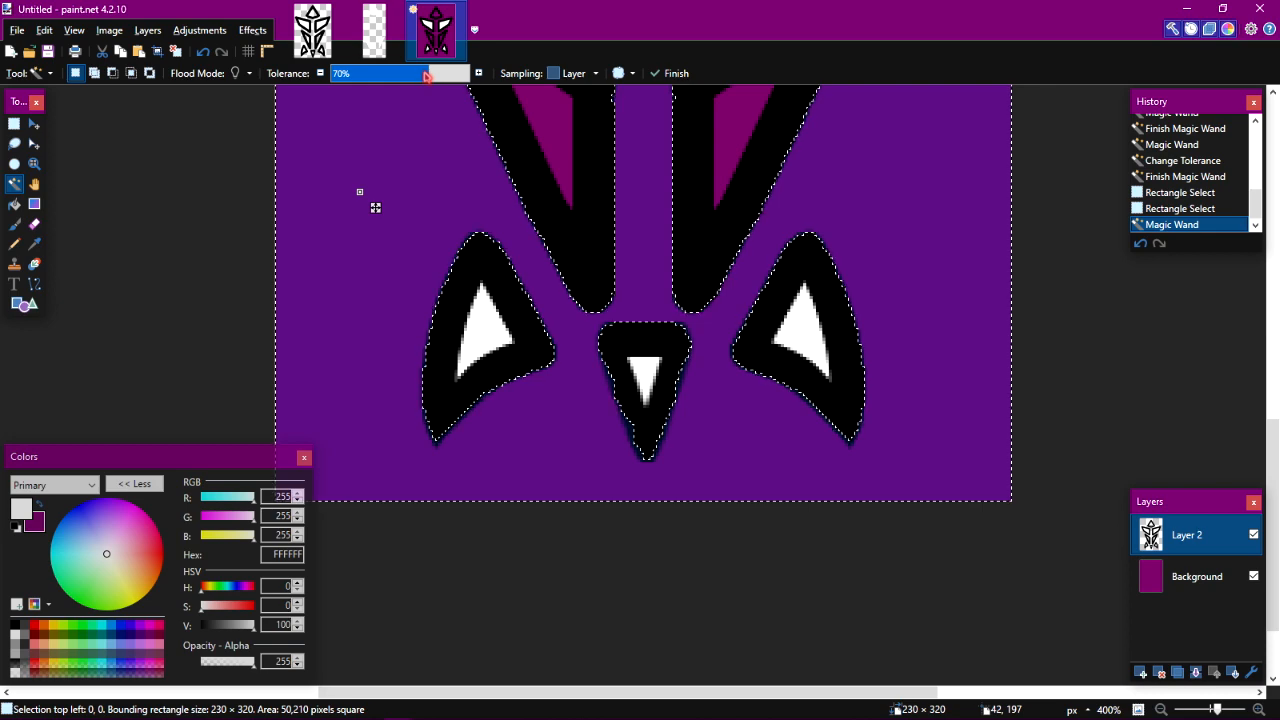
pyautogui.moveTo(427, 75); pyautogui.dragTo(430, 75)
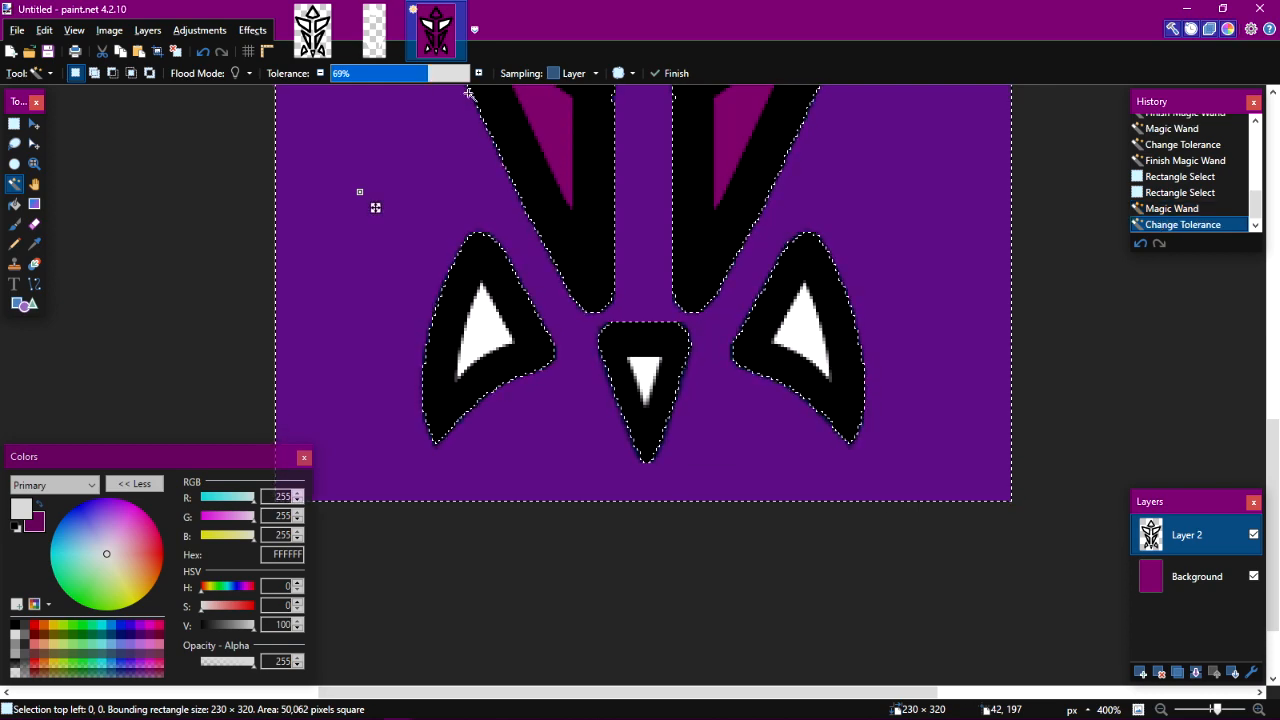
pyautogui.click(652, 425)
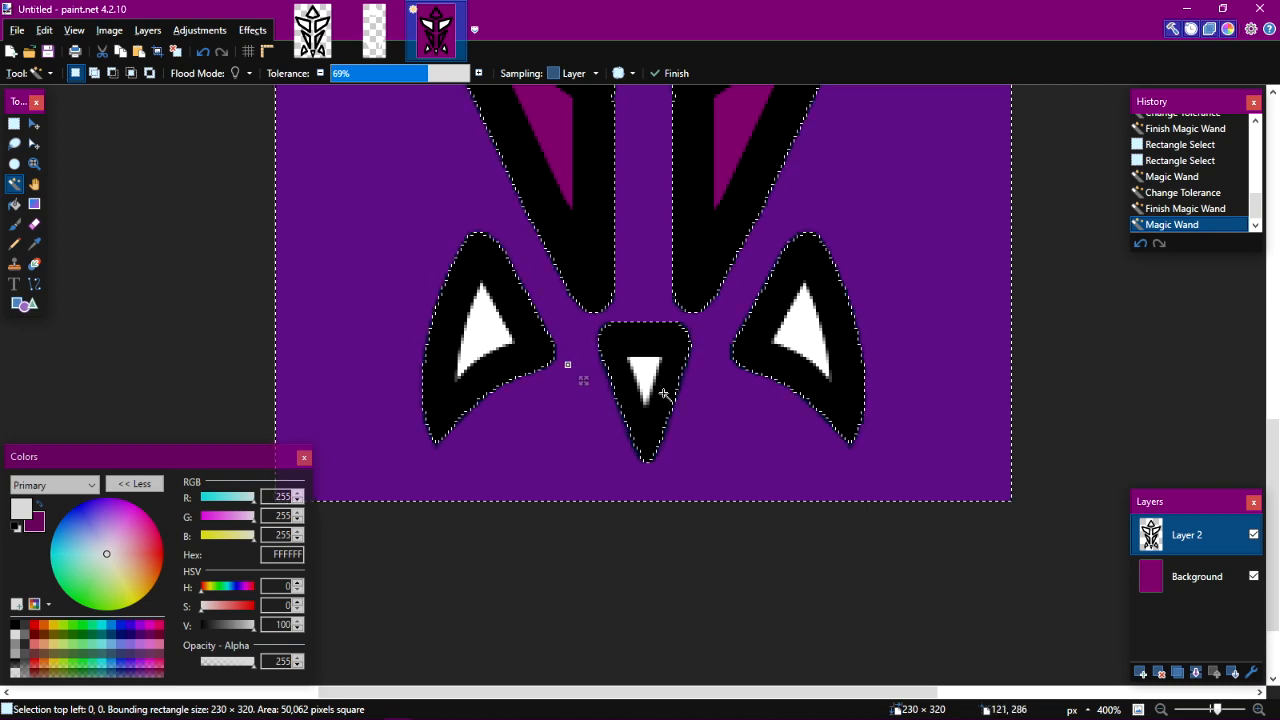
pyautogui.press('z')
pyautogui.scroll(5, 662, 392)
pyautogui.moveTo(665, 414); pyautogui.dragTo(633, 263)
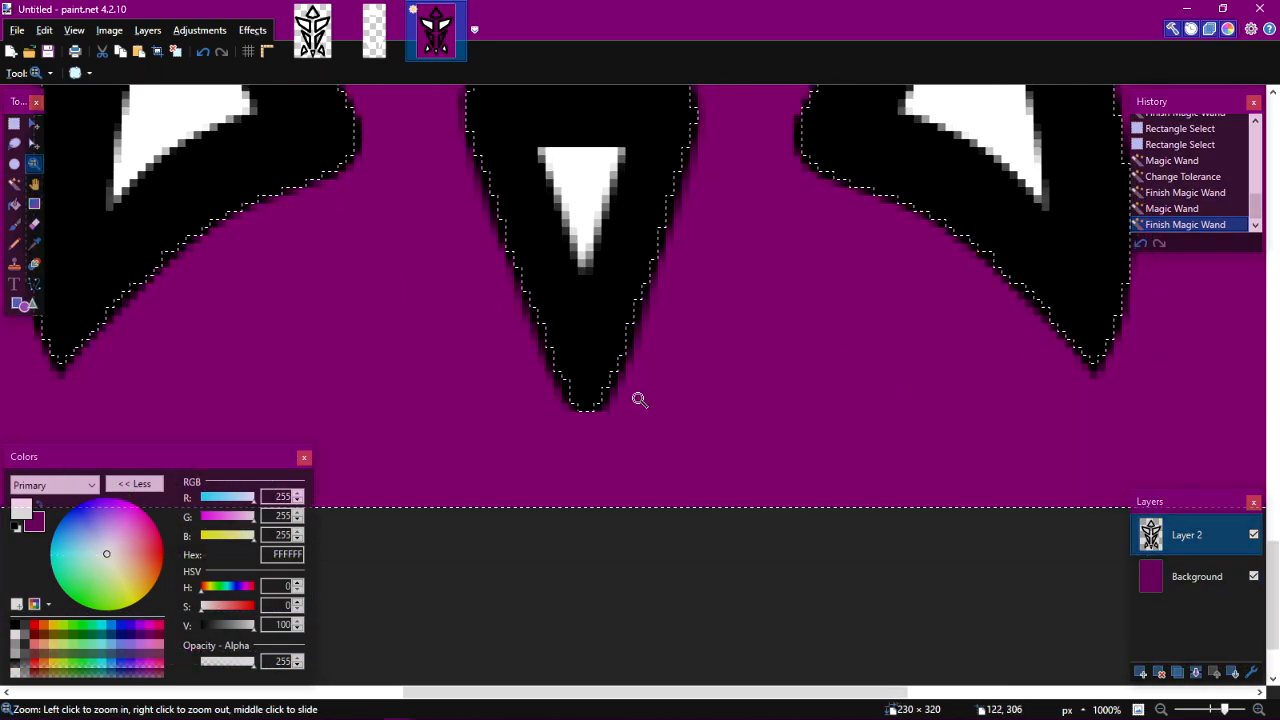
pyautogui.scroll(2, 637, 397)
pyautogui.moveTo(620, 416); pyautogui.dragTo(623, 379)
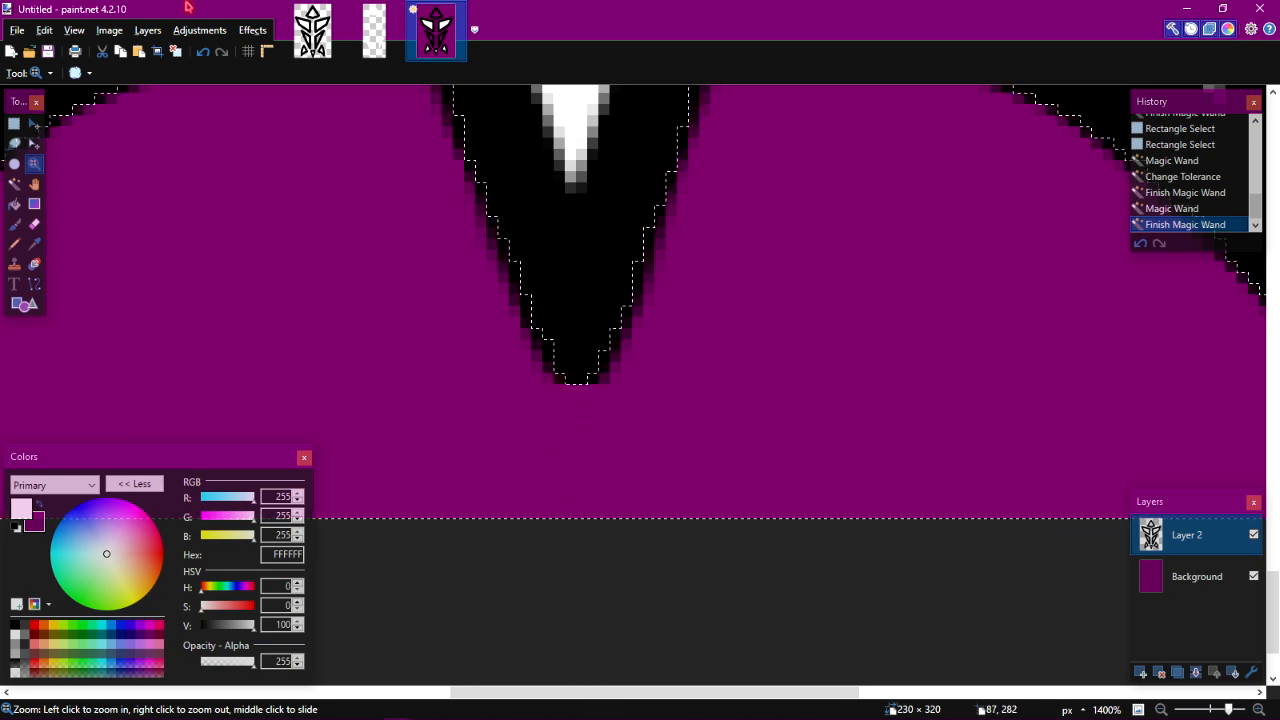
# Apply a white Drop Shadow to the selected area with a Widening Radius of 12 and a Blur Radius of 0.
pyautogui.click(254, 31)
pyautogui.moveTo(343, 190)
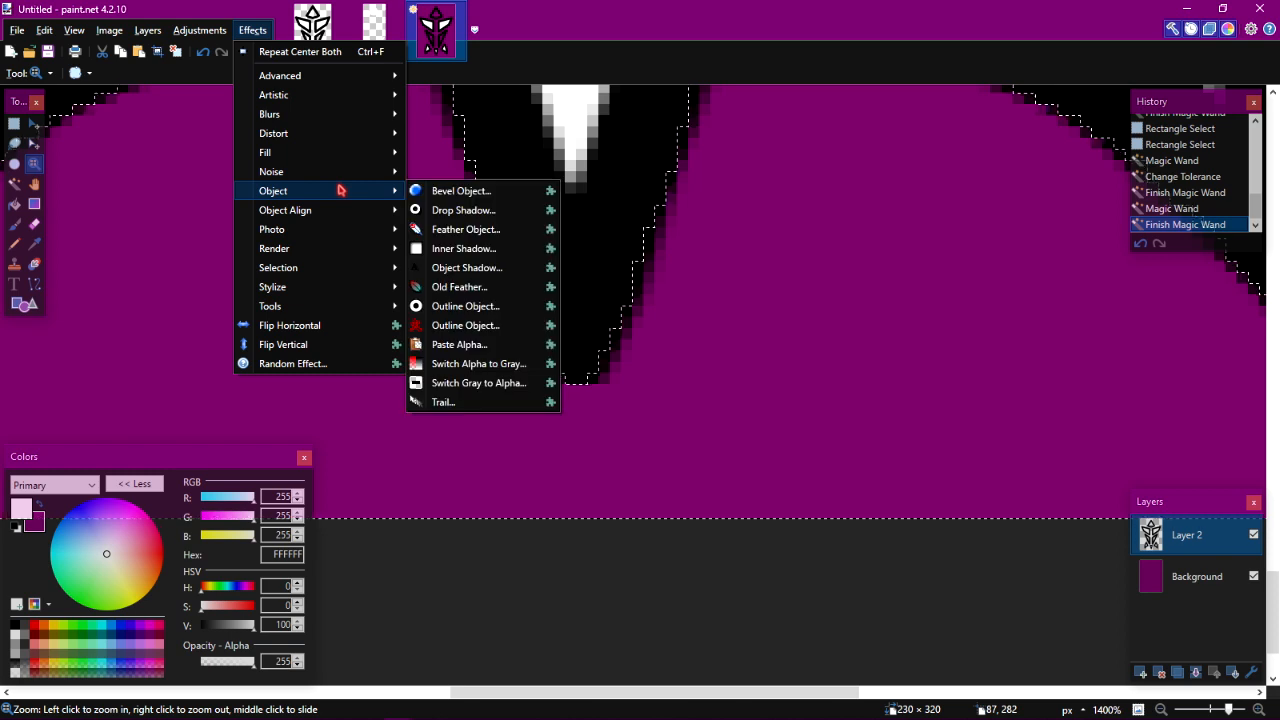
pyautogui.click(456, 209)
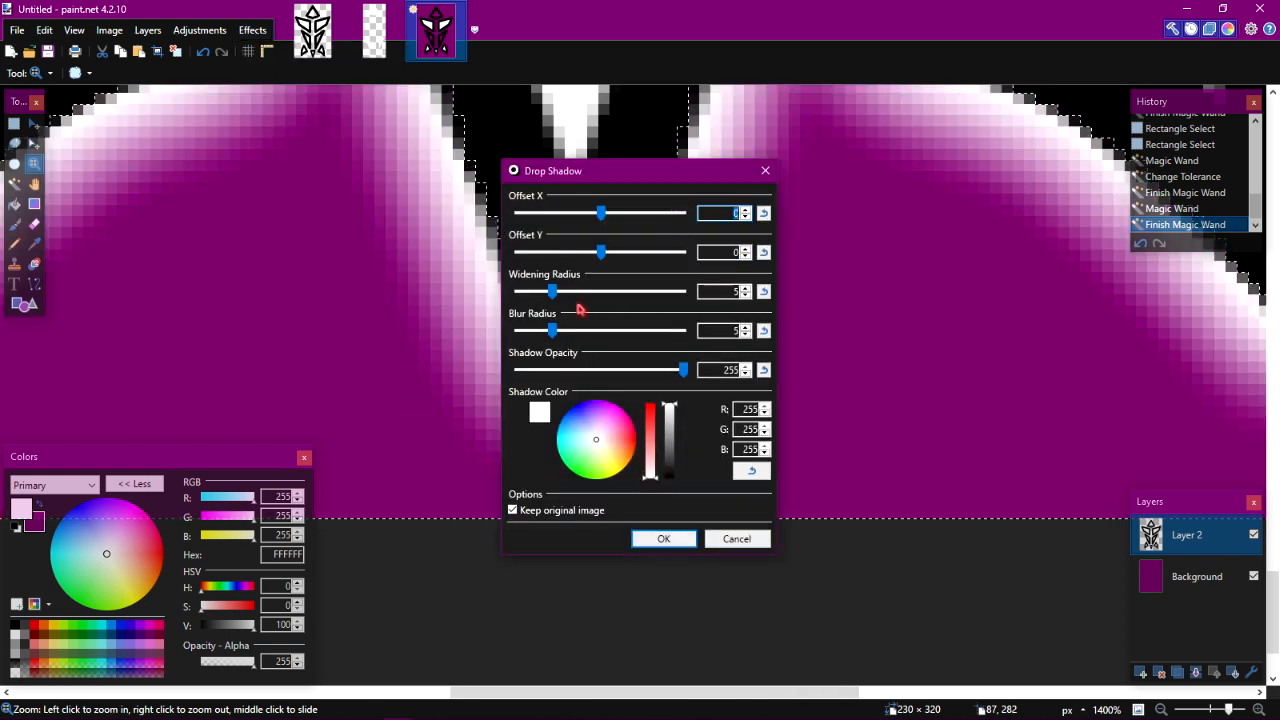
pyautogui.moveTo(552, 333); pyautogui.dragTo(345, 321)
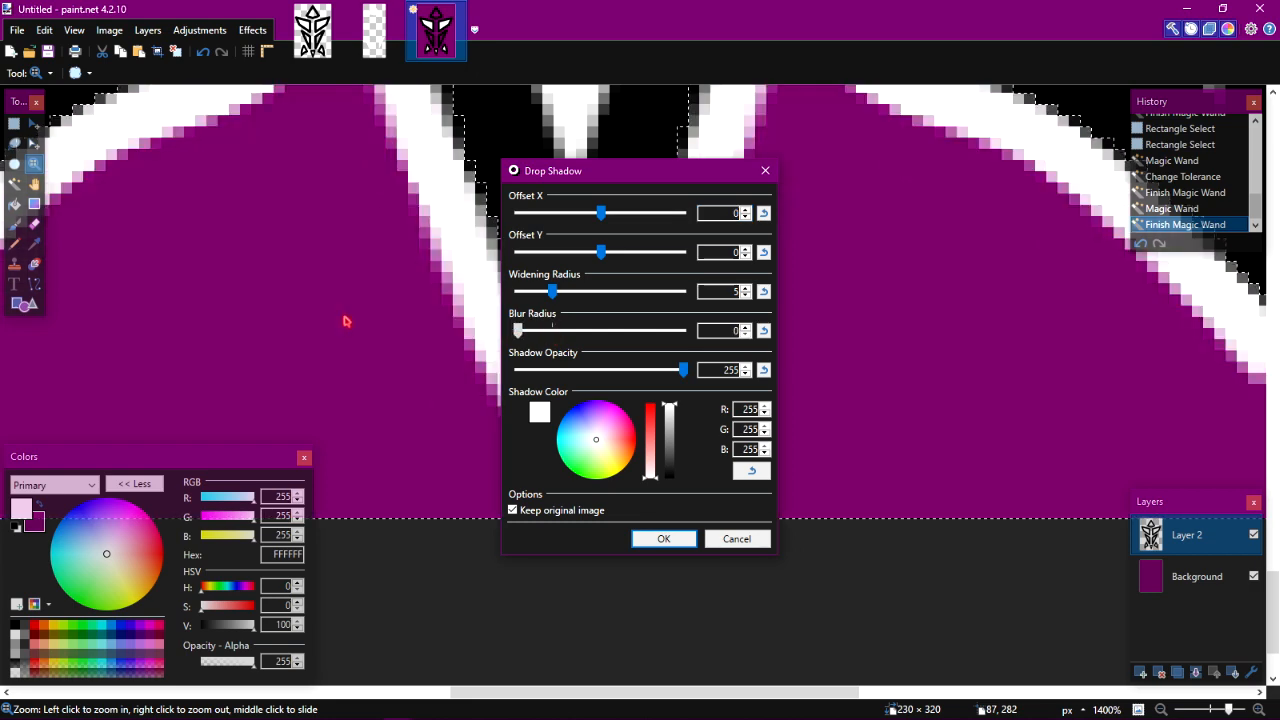
pyautogui.moveTo(609, 172); pyautogui.dragTo(937, 127)
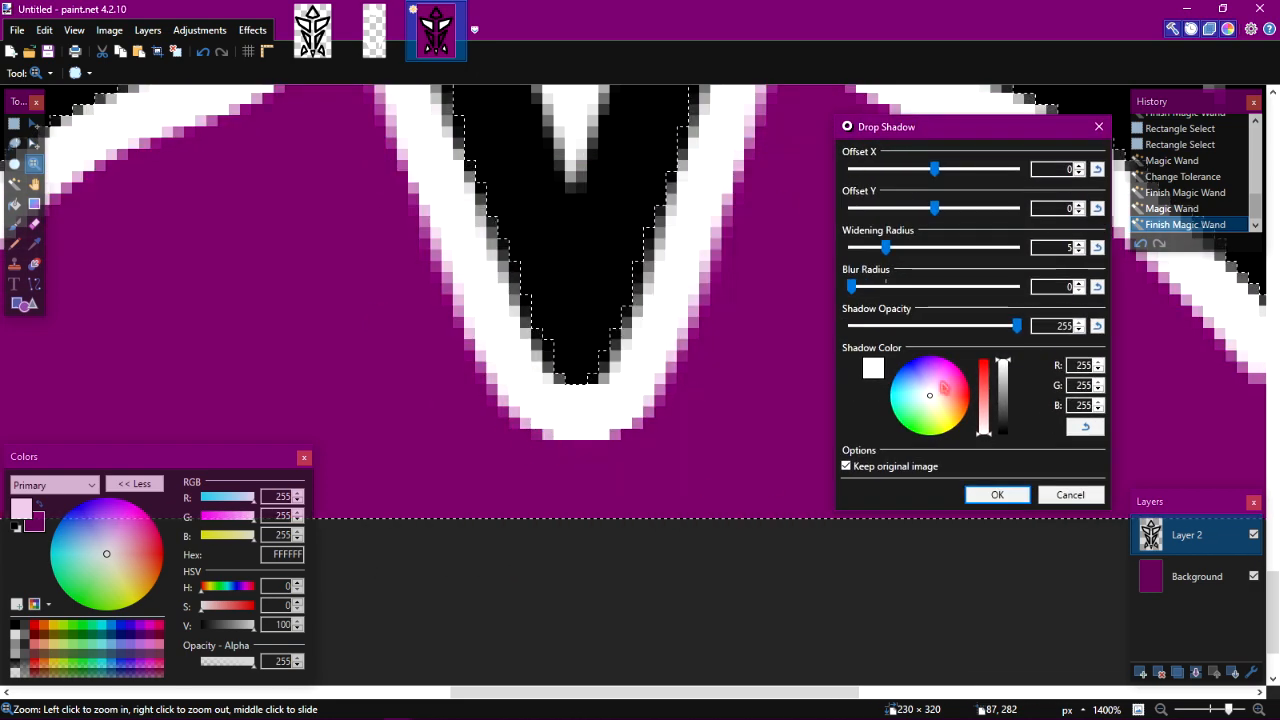
pyautogui.click(1079, 243)
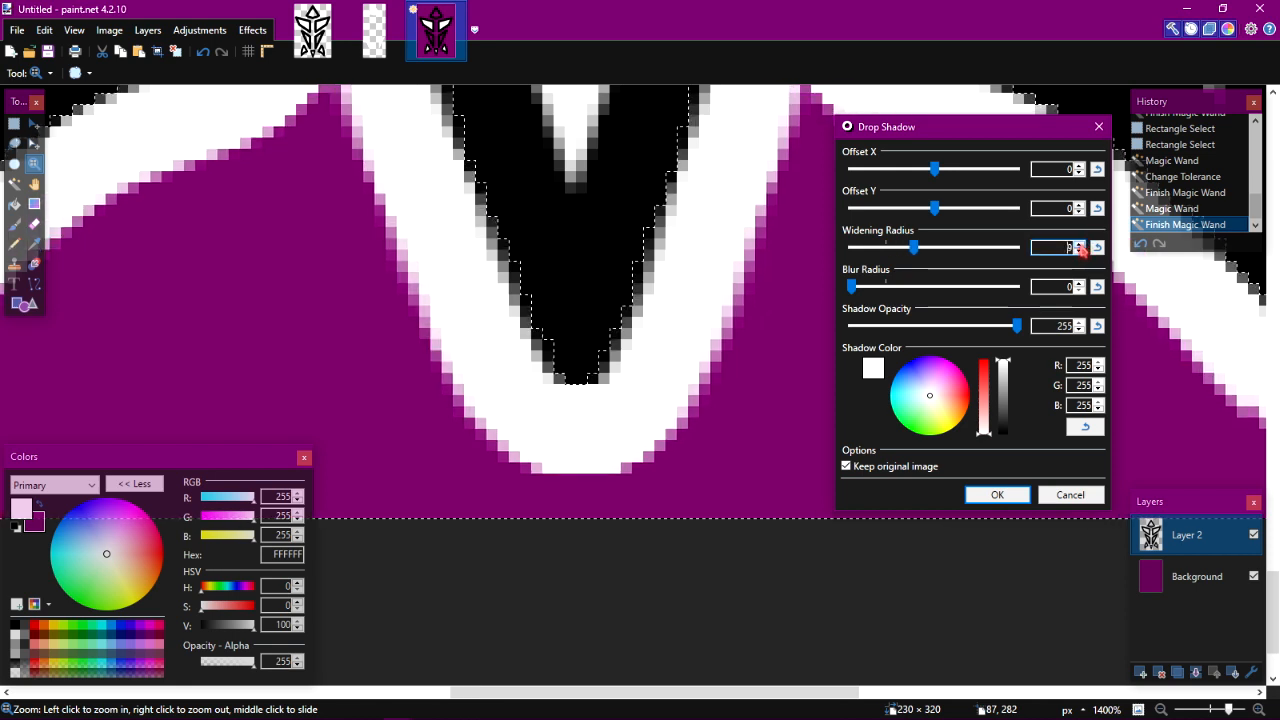
pyautogui.click(1079, 244)
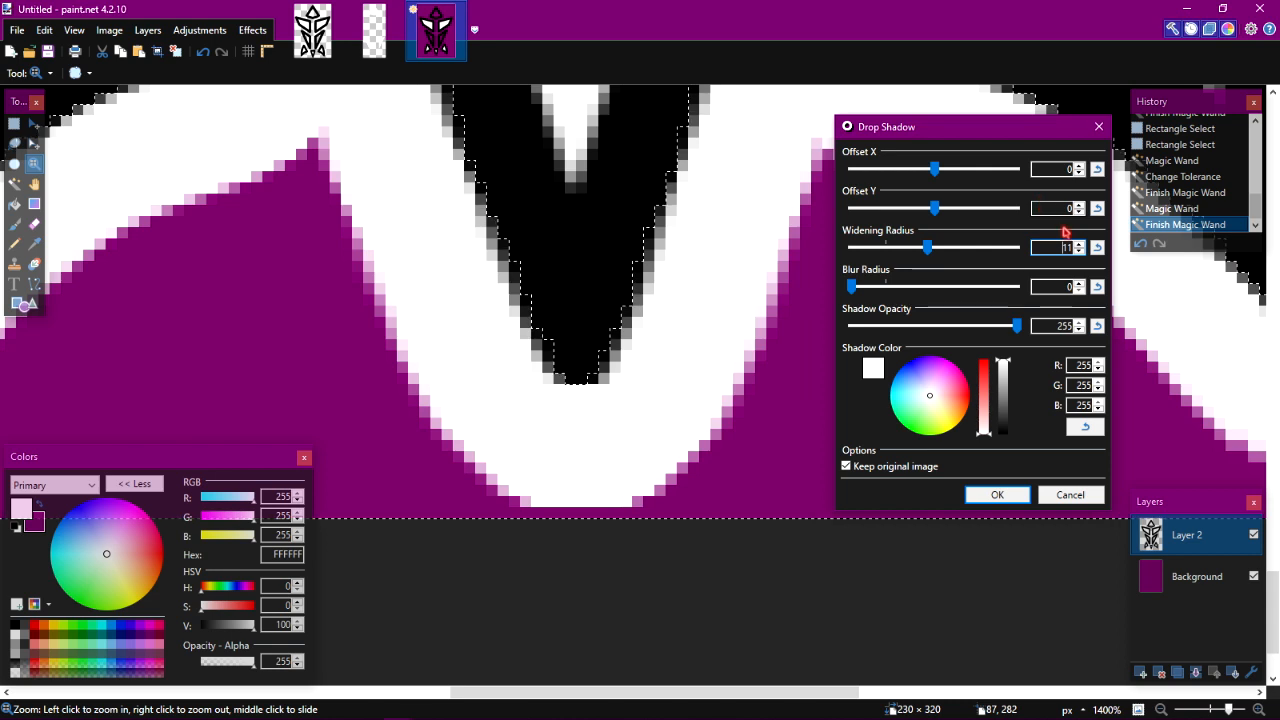
pyautogui.click(1079, 243)
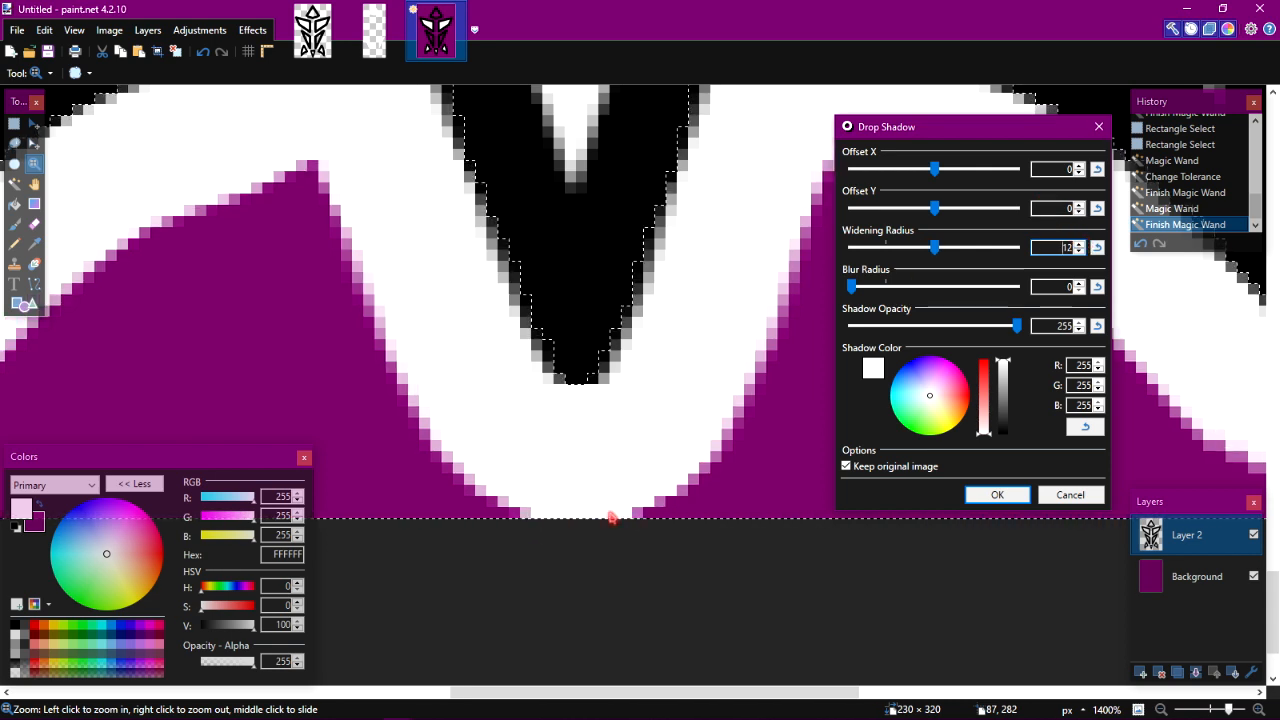
pyautogui.click(996, 496)
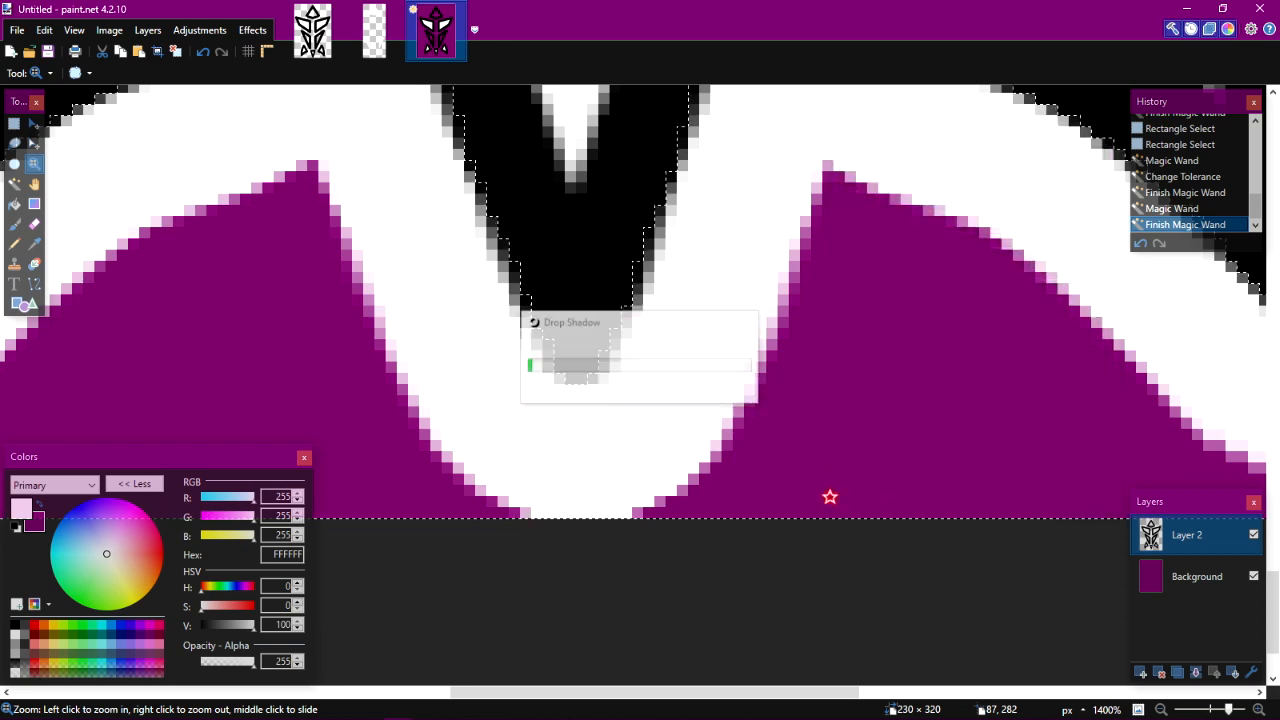
# Compare the dart with and without its white border by undoing and restoring the Drop Shadow.
pyautogui.scroll(-10, 606, 450)
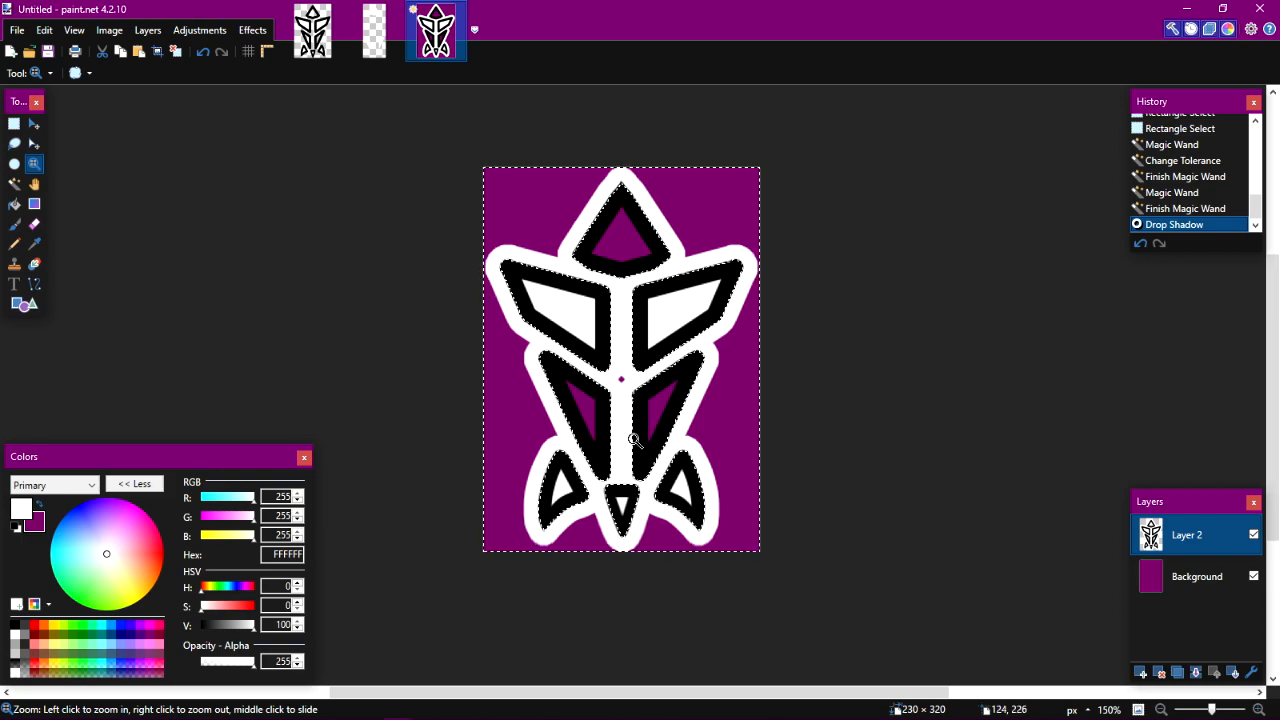
pyautogui.moveTo(642, 413); pyautogui.dragTo(475, 240)
pyautogui.moveTo(660, 508); pyautogui.dragTo(494, 428)
pyautogui.scroll(-4, 494, 428)
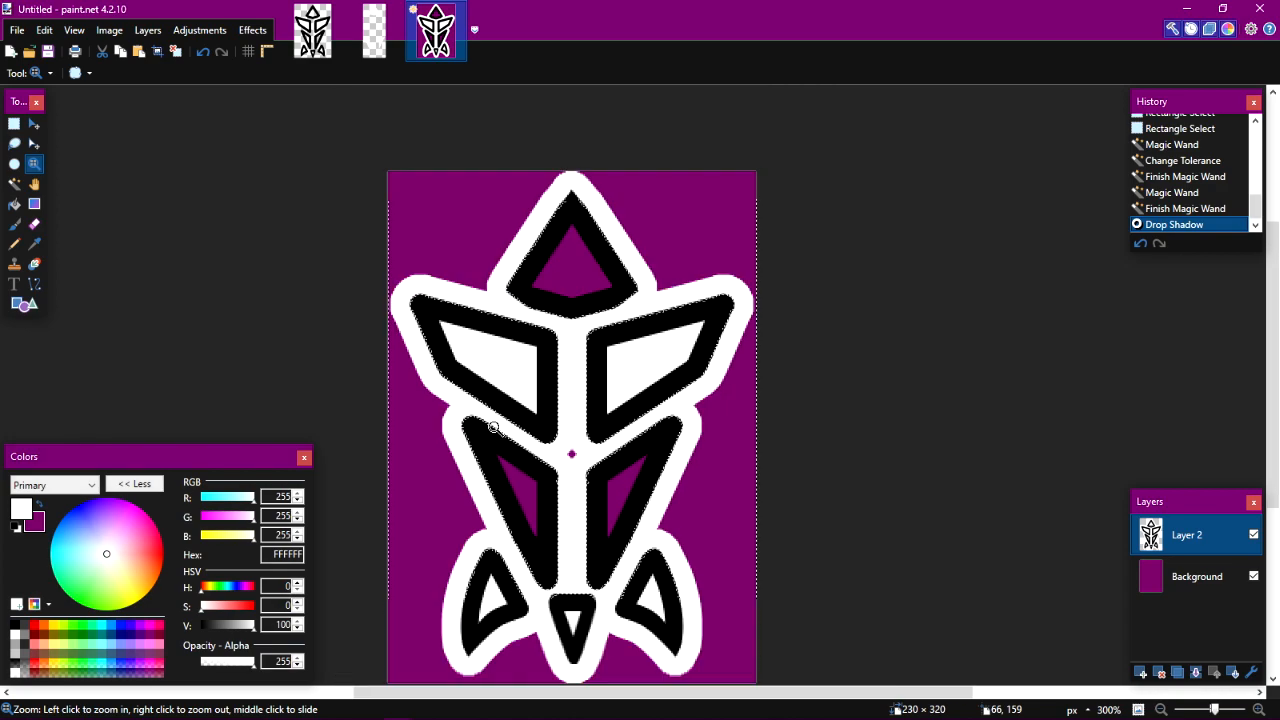
pyautogui.hotkey('ctrl', 'z')
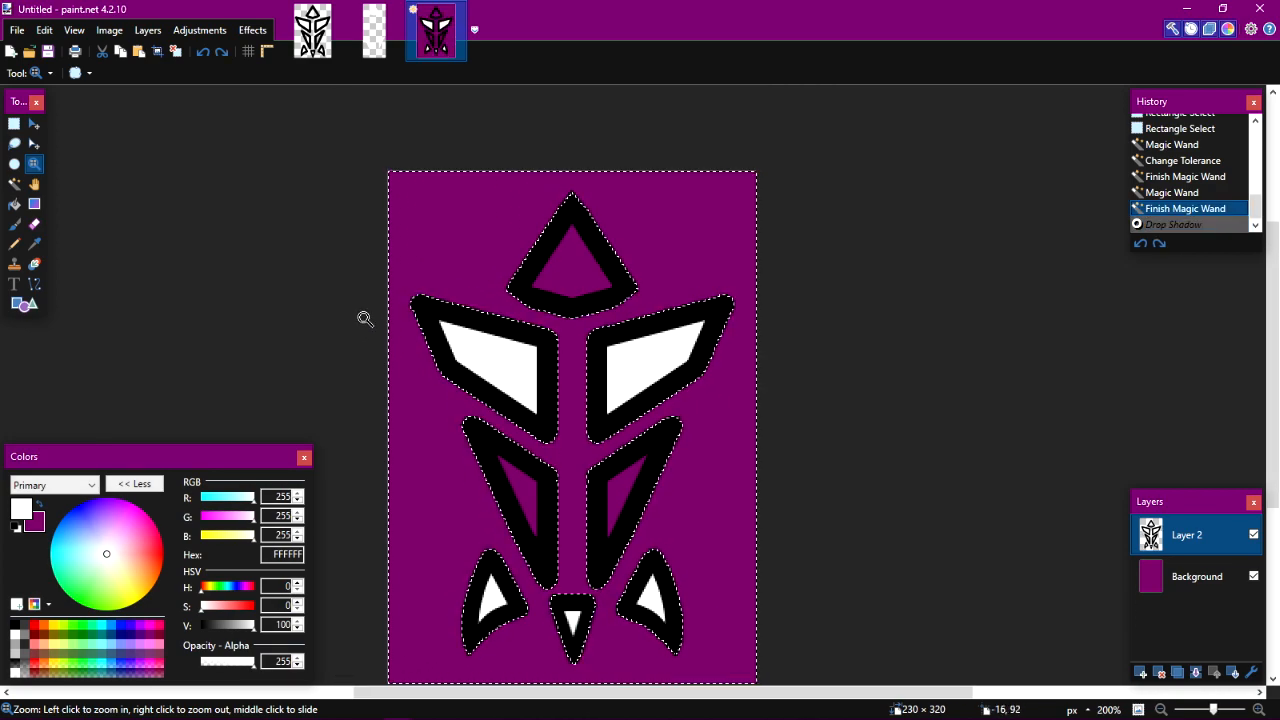
pyautogui.hotkey('ctrl', 'y')
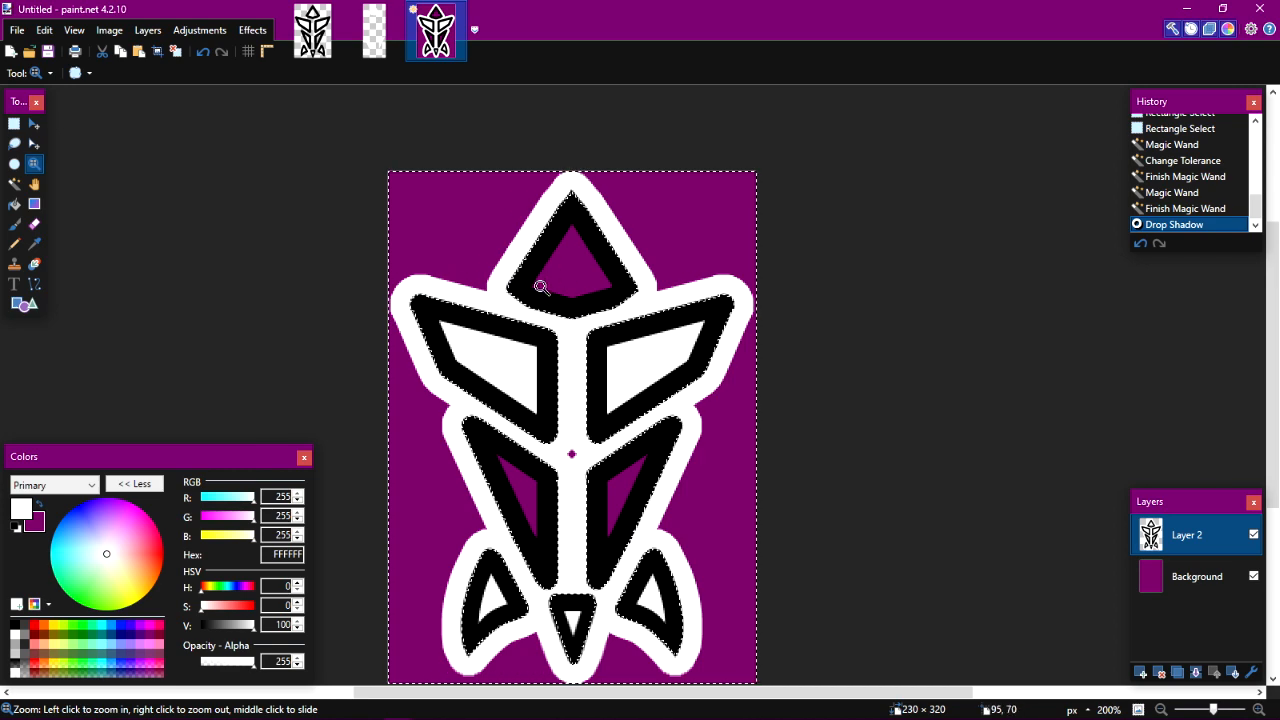
# Erase everything on Layer 2, paste back only the copied area around the black outlines, and select the whole canvas.
pyautogui.hotkey('ctrl', 'a')
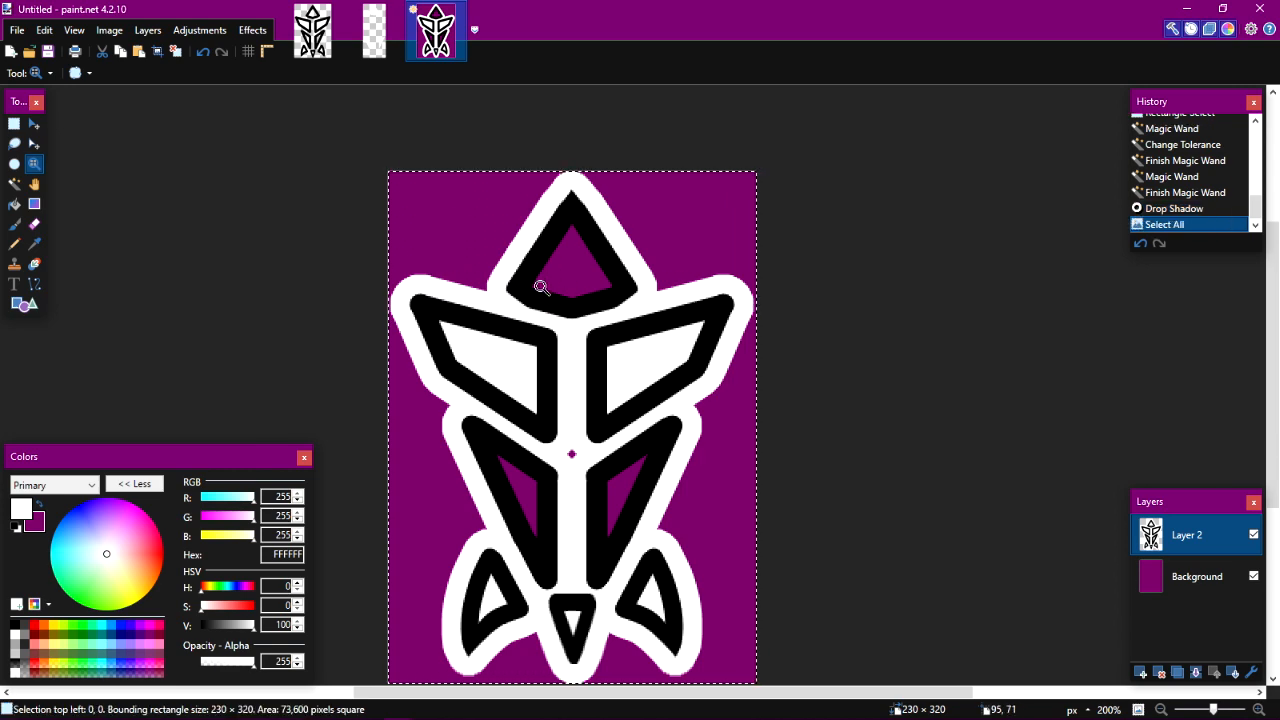
pyautogui.press('Delete')
pyautogui.hotkey('ctrl', 'v')
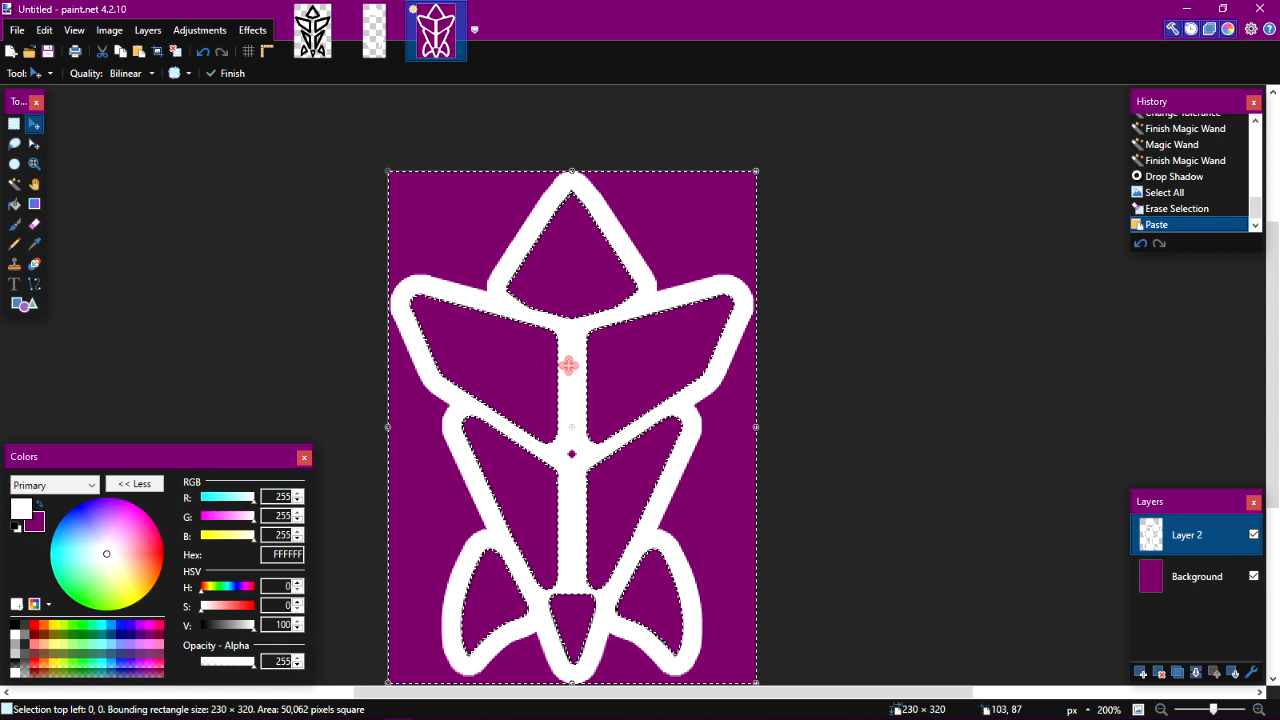
pyautogui.hotkey('ctrl', 'a')
# Turn the dark edge pixels of the pasted border white with a Hue / Saturation adjustment at Lightness 100.
pyautogui.moveTo(660, 420); pyautogui.dragTo(518, 273)
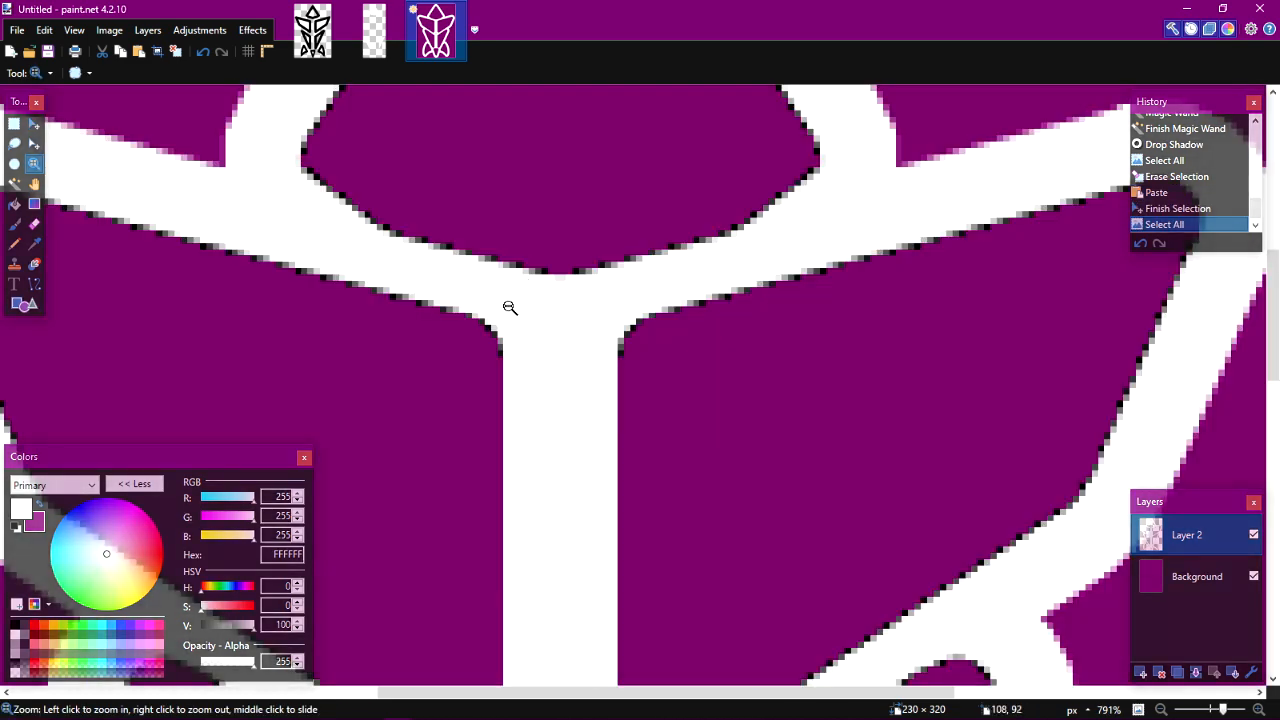
pyautogui.scroll(-7, 511, 311)
pyautogui.moveTo(537, 396); pyautogui.dragTo(621, 356)
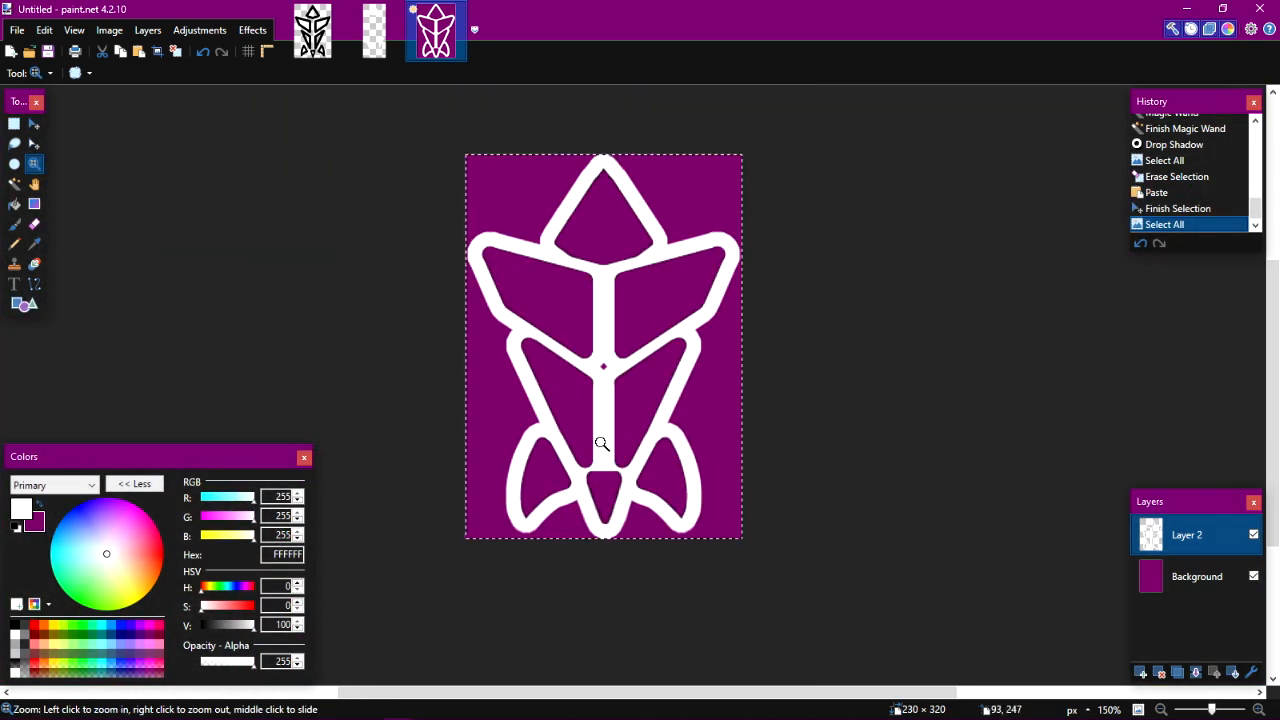
pyautogui.scroll(4, 613, 438)
pyautogui.scroll(4, 584, 404)
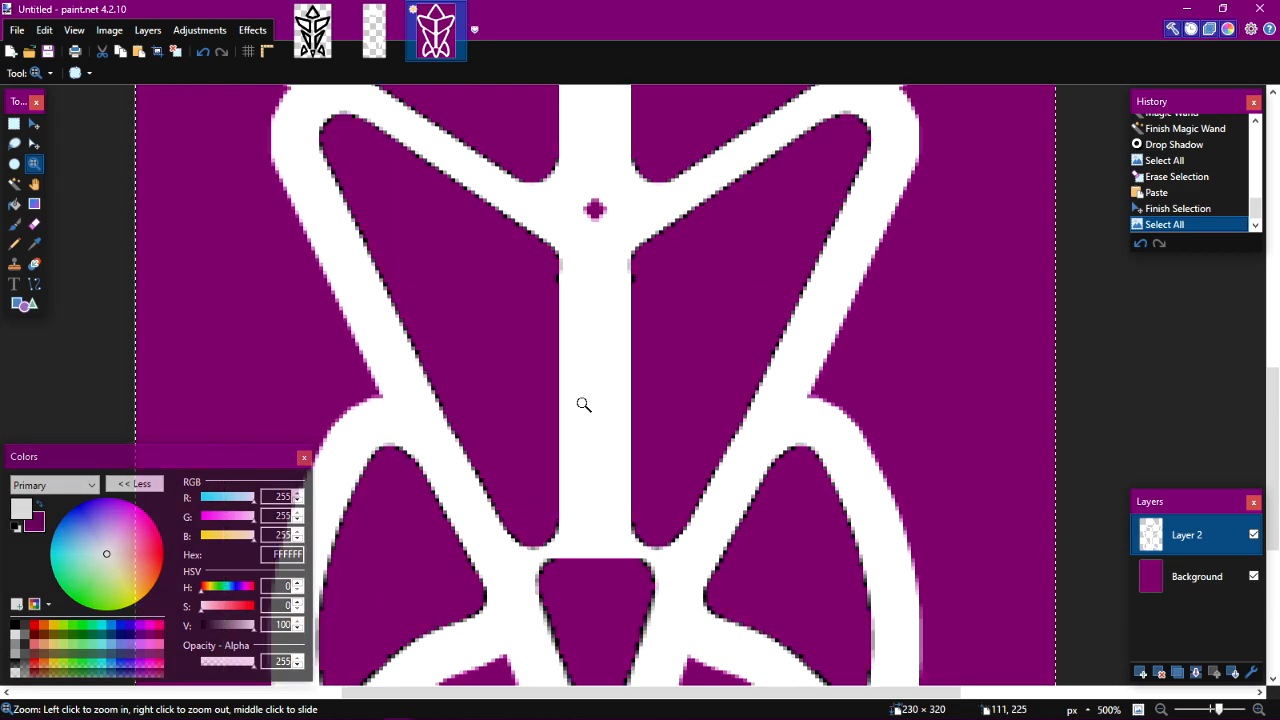
pyautogui.scroll(2, 584, 404)
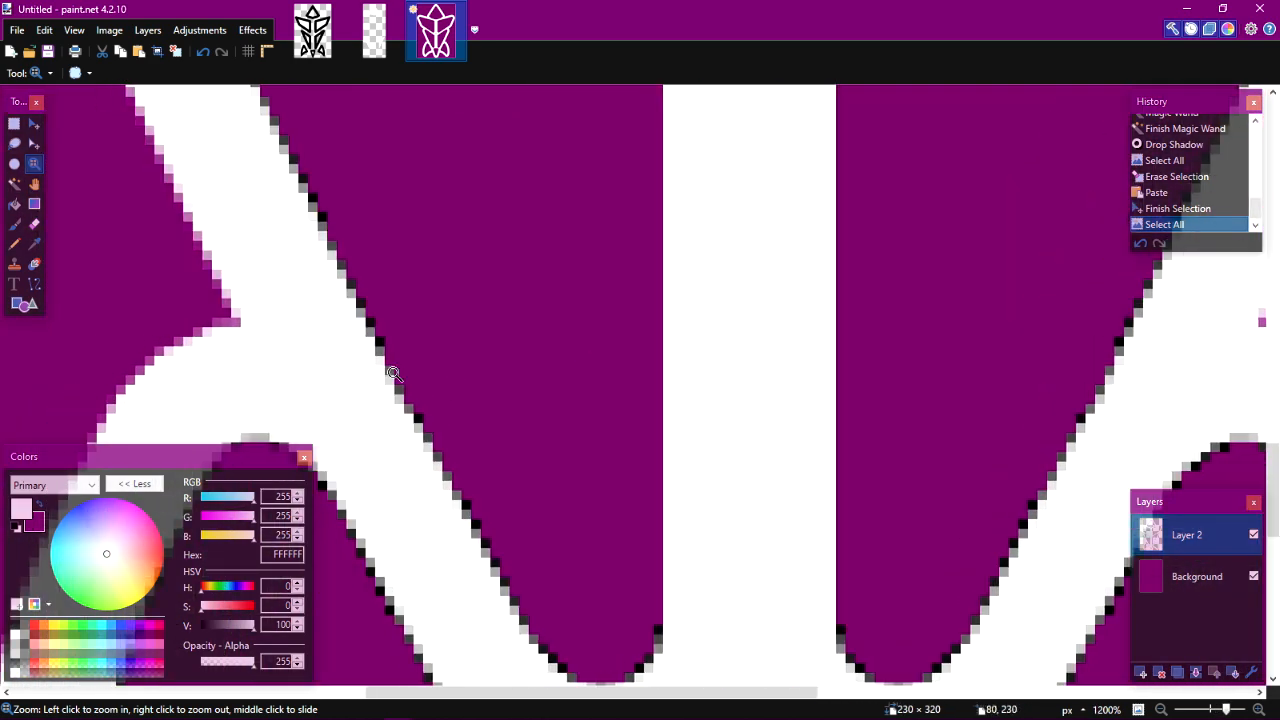
pyautogui.click(200, 29)
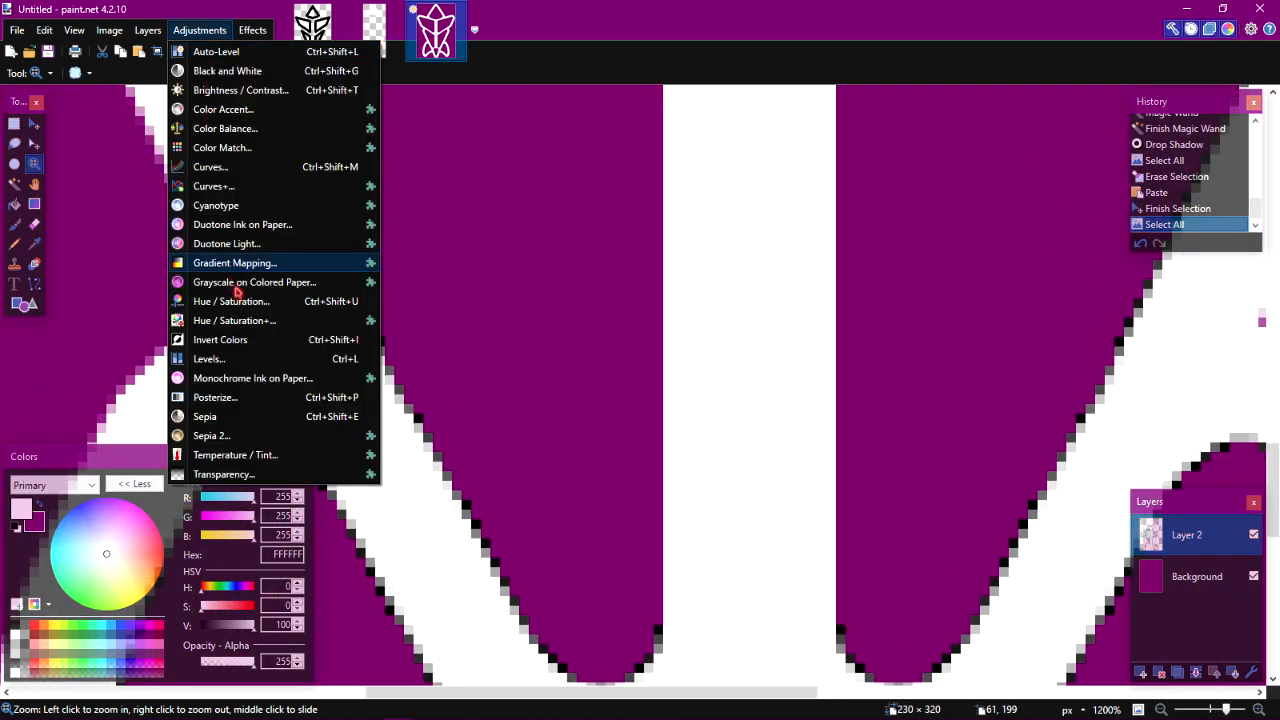
pyautogui.click(248, 297)
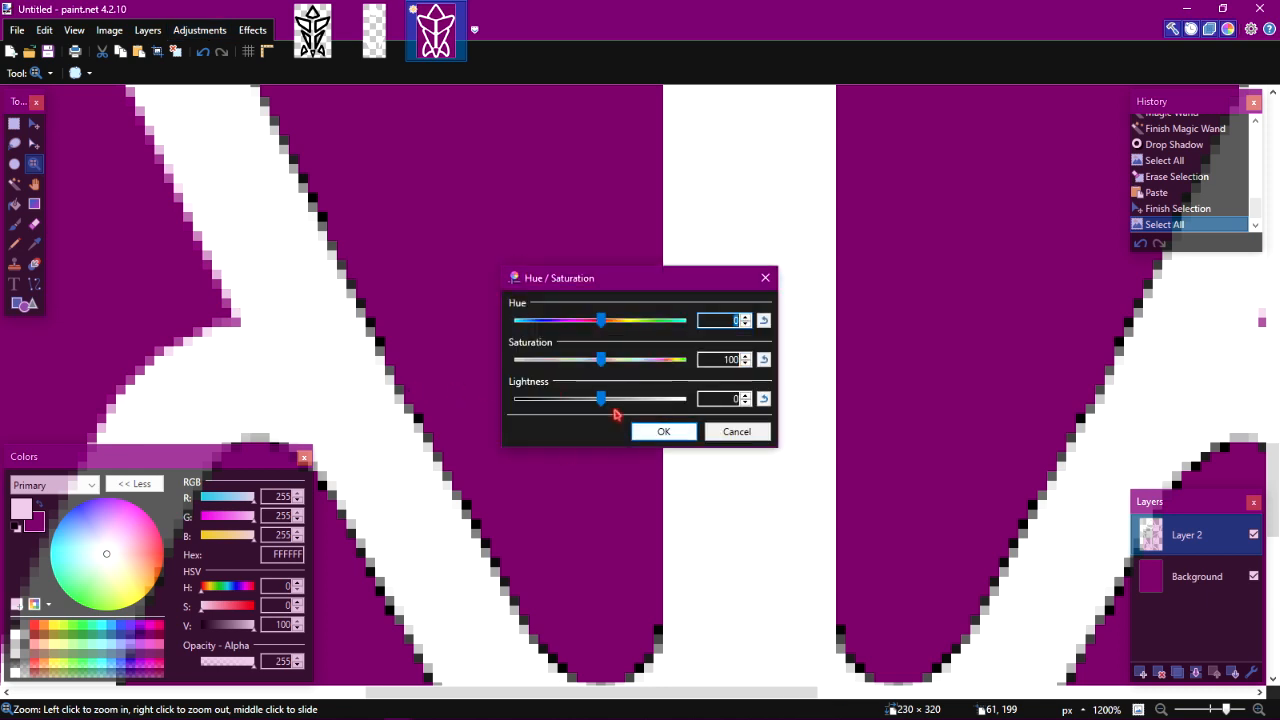
pyautogui.moveTo(602, 398); pyautogui.dragTo(748, 396)
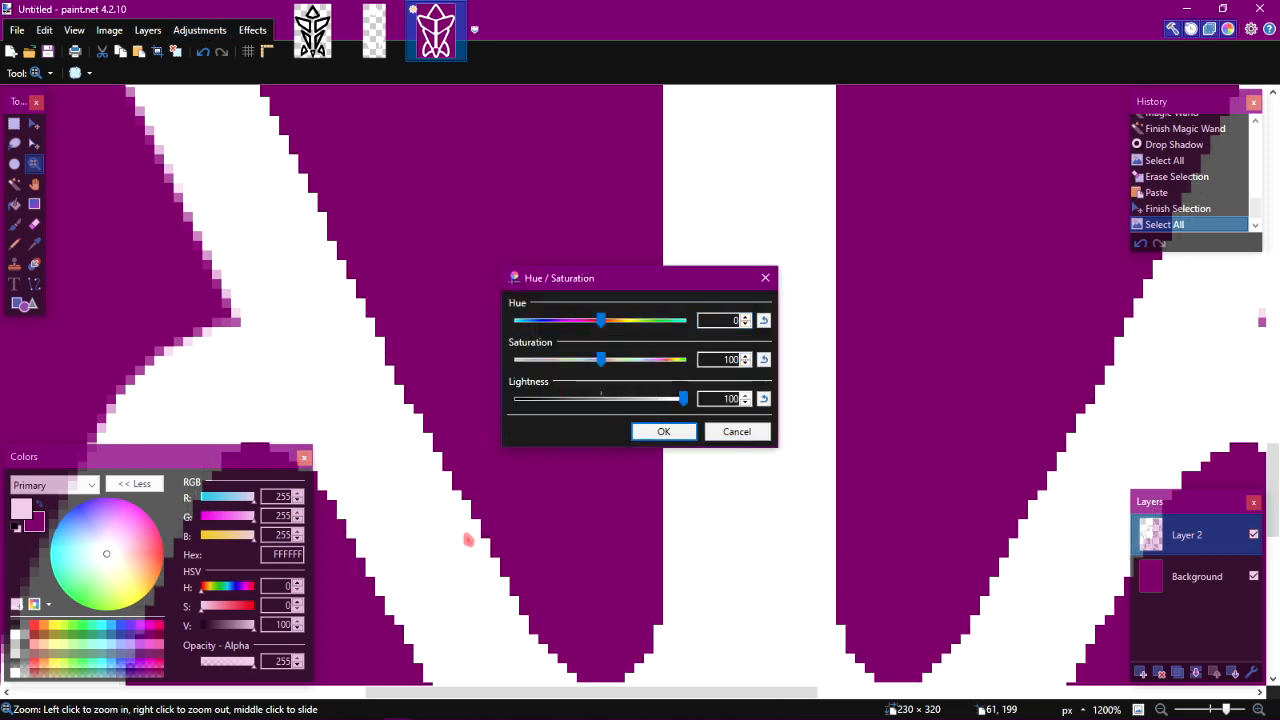
pyautogui.click(664, 432)
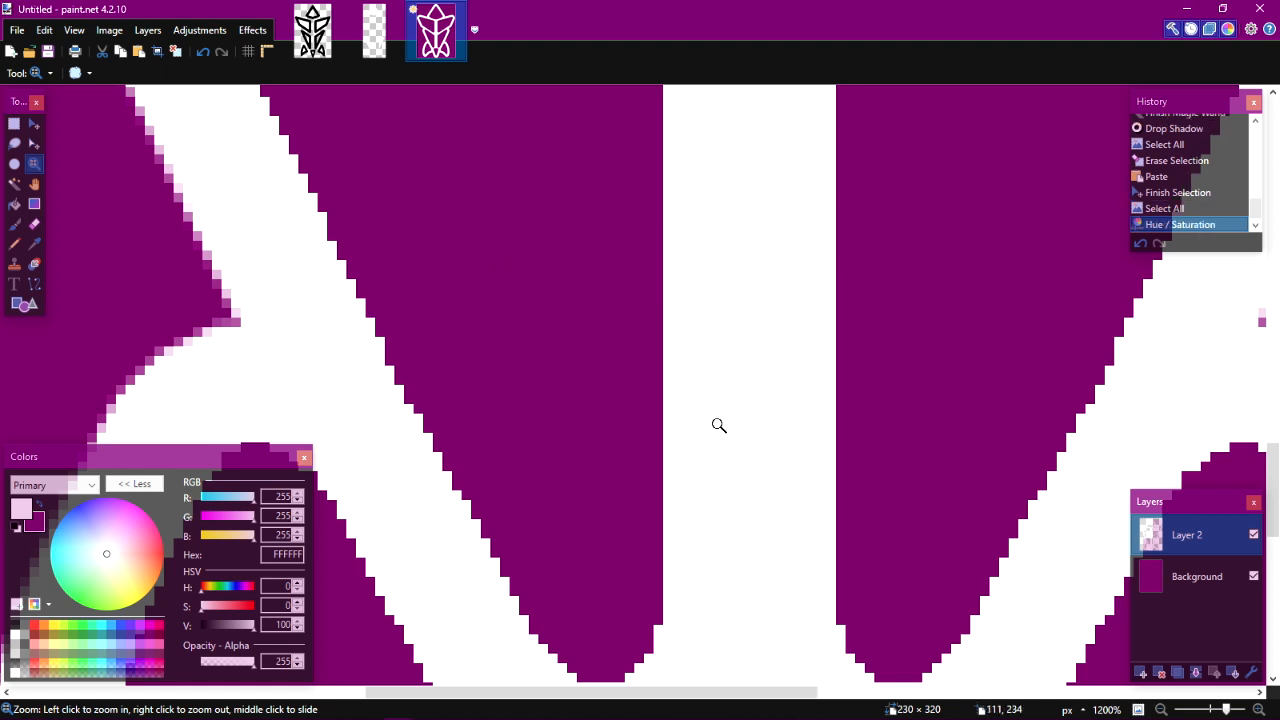
# Select the whole canvas and delete the purple Background layer, leaving Layer 2 on transparency.
pyautogui.hotkey('ctrl', 'a')
pyautogui.rightClick(718, 425)
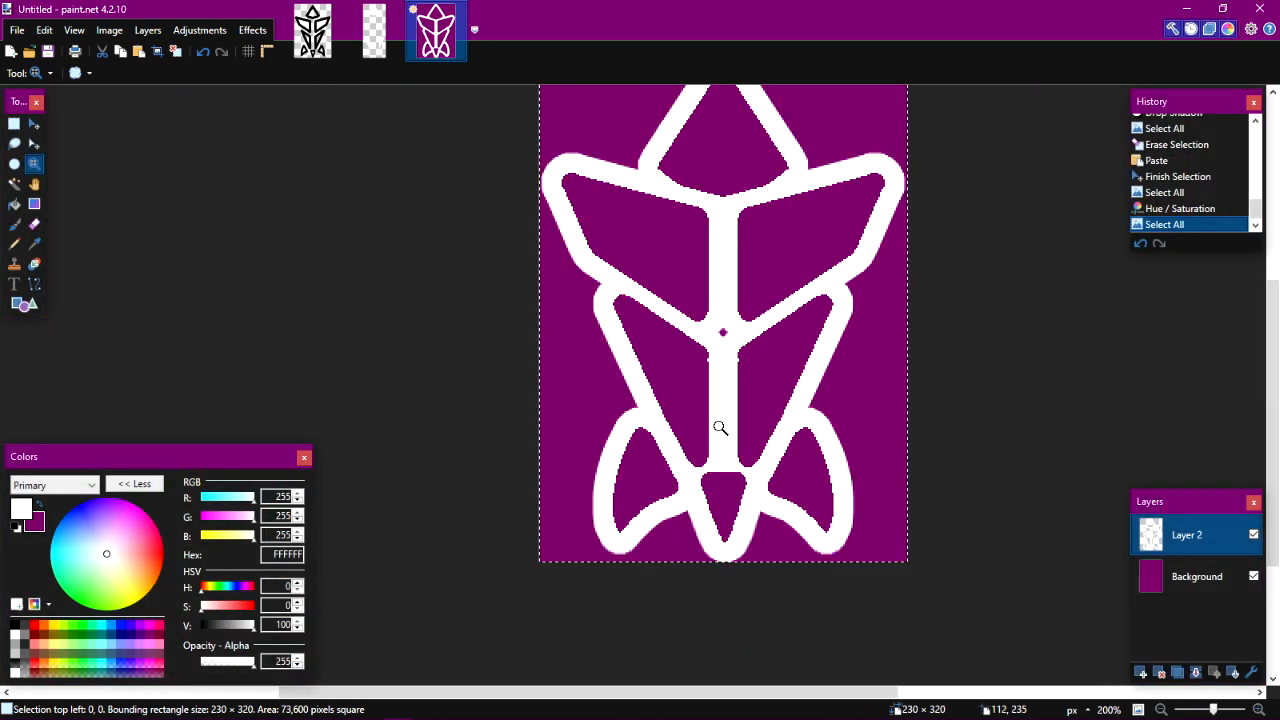
pyautogui.rightClick(720, 428)
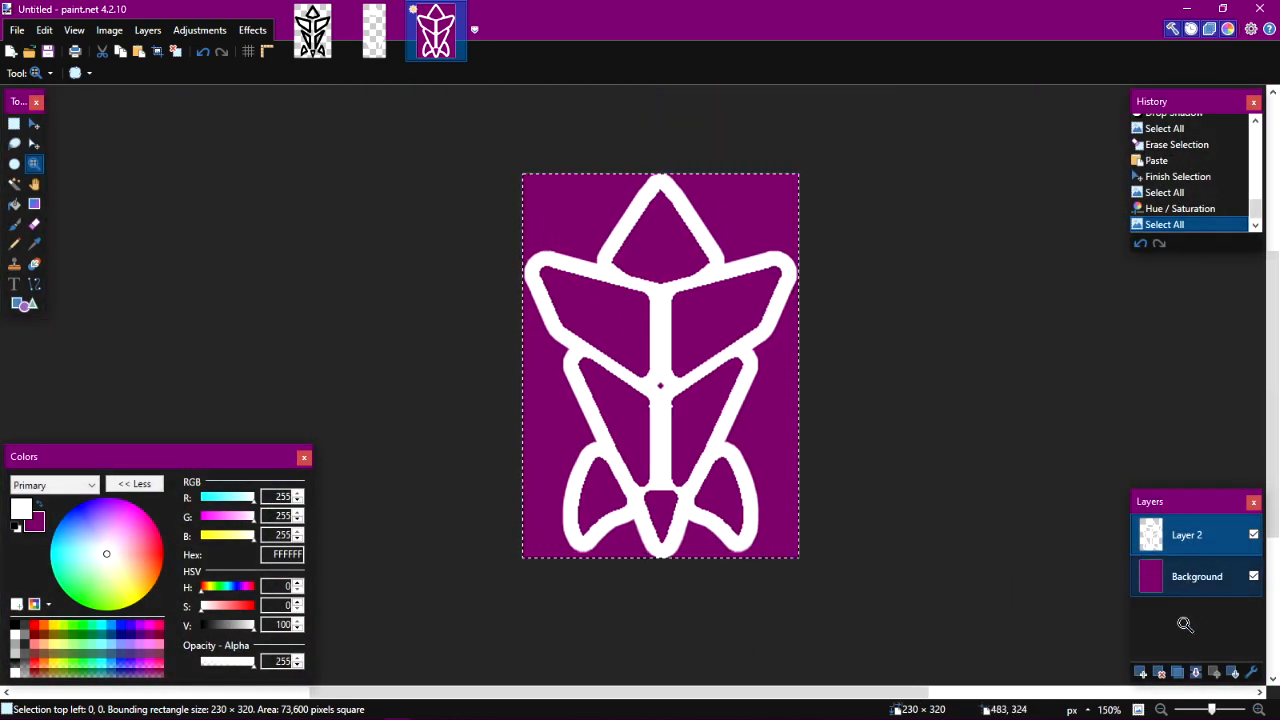
pyautogui.click(1190, 578)
pyautogui.hotkey('ctrl', 'shift', 'Delete')
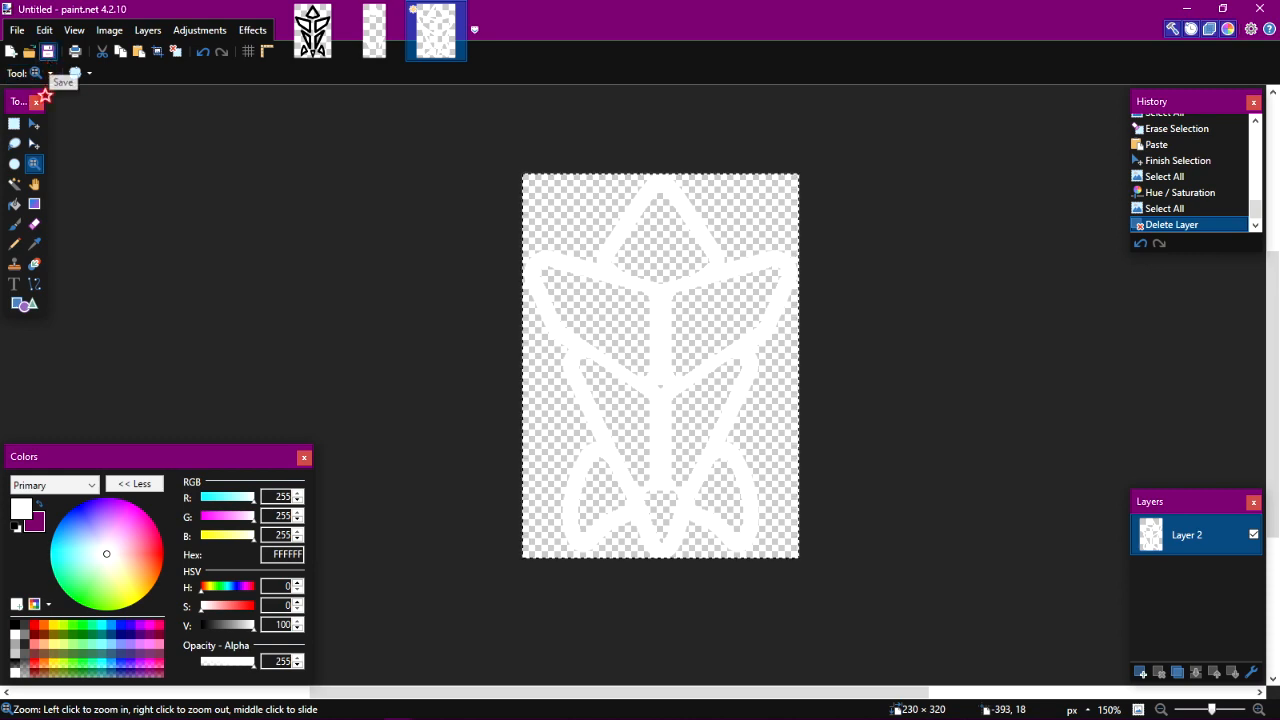
# Save the image as Dart 3 (Glow).png in the Darts folder, using the default PNG settings.
pyautogui.click(47, 52)
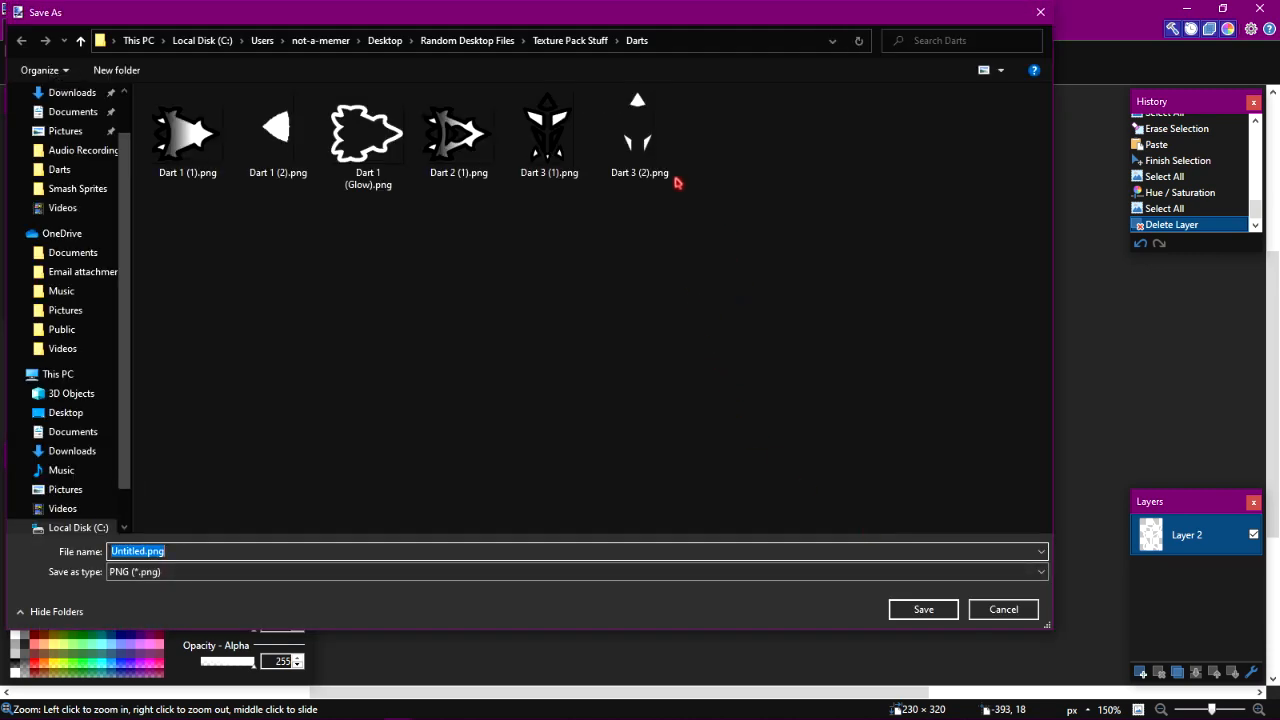
pyautogui.click(665, 160)
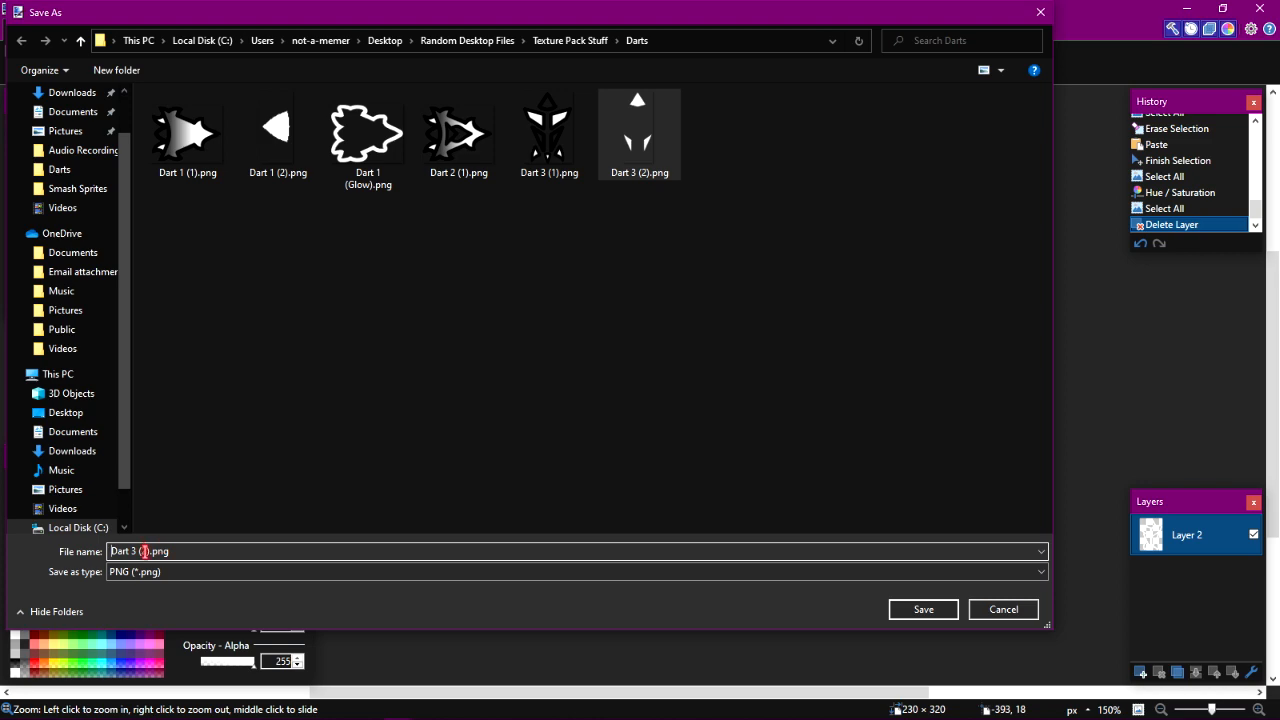
pyautogui.press('BackSpace')
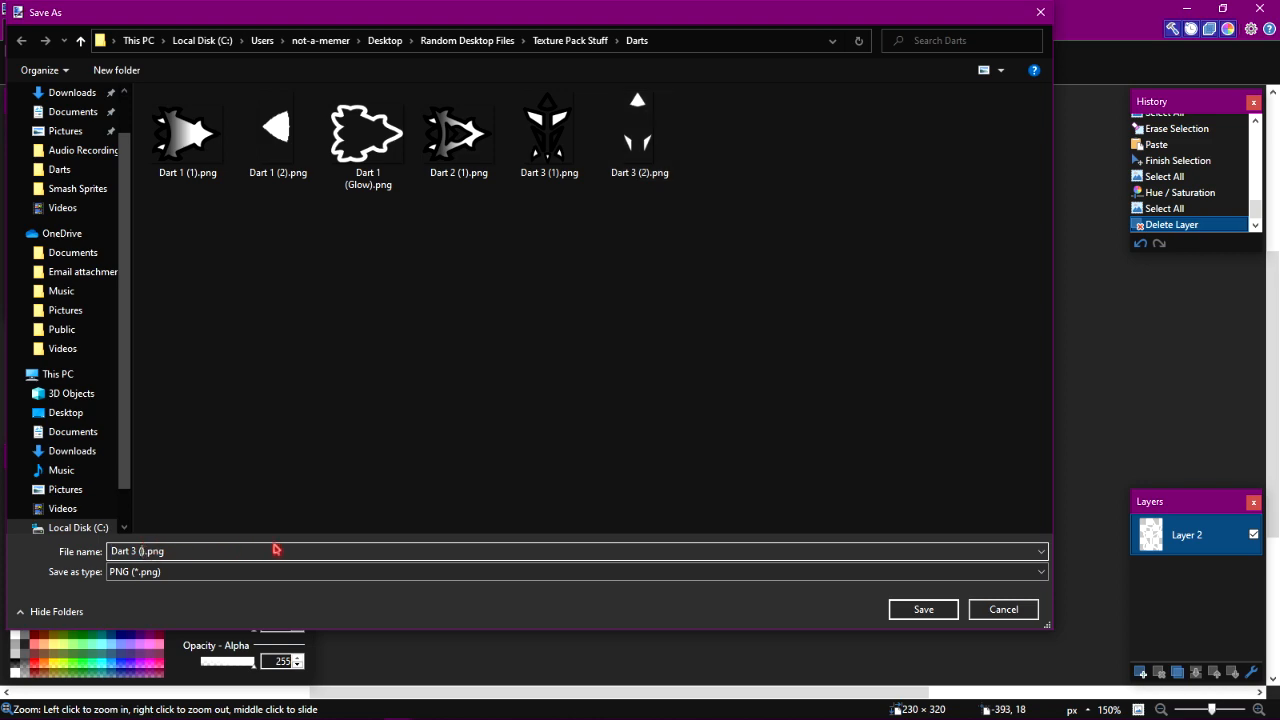
pyautogui.press('Return')
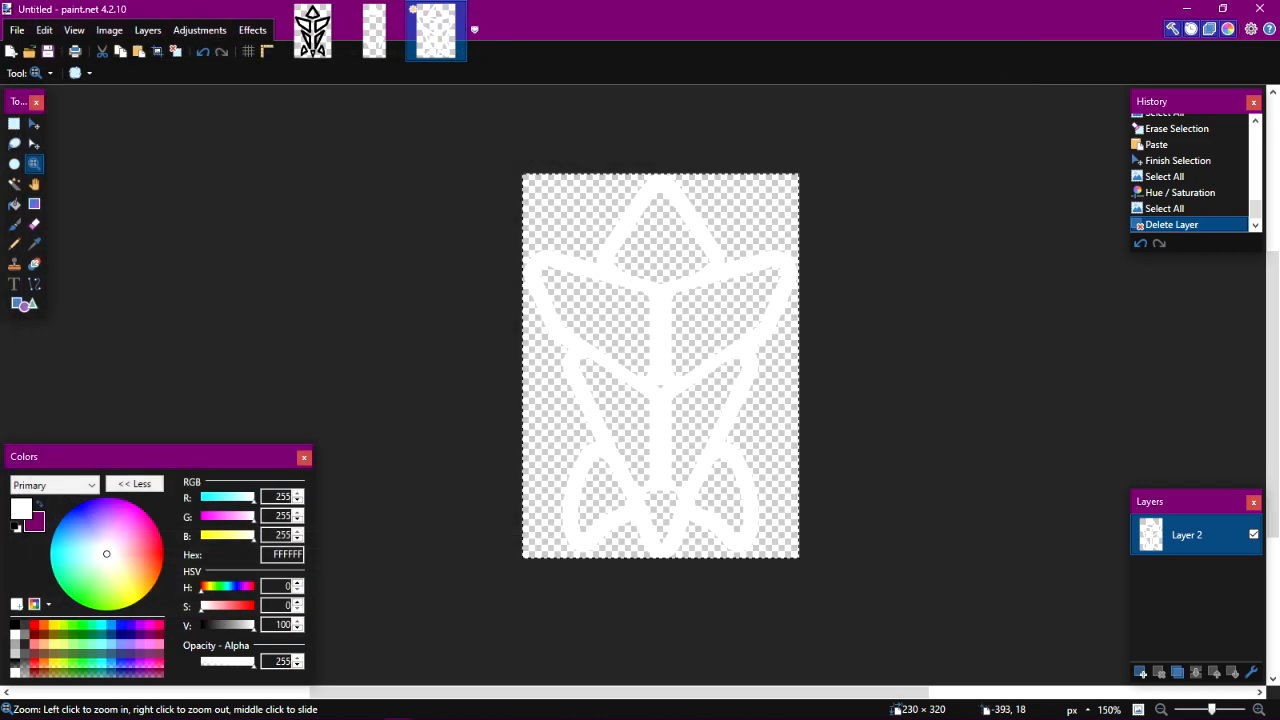
pyautogui.click(674, 499)
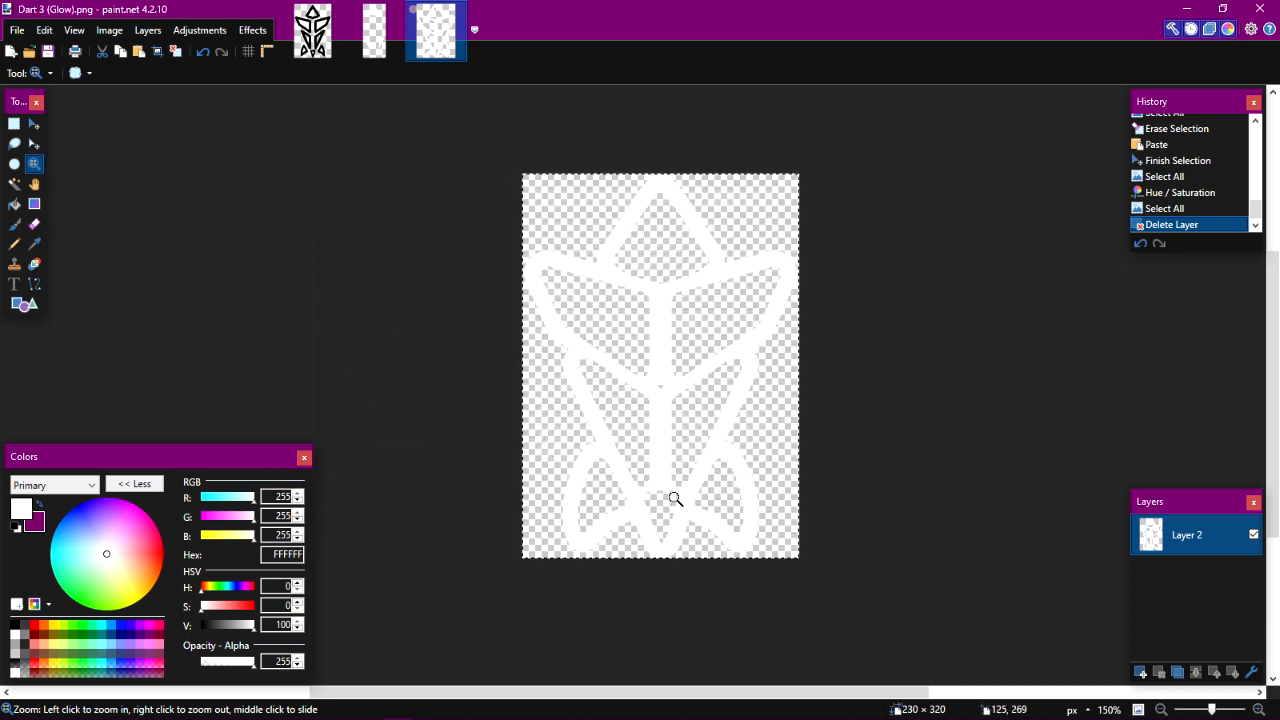
# Switch to Steam and browse Geometry Dash's local files from its properties, closing the folder and the properties window again.
pyautogui.moveTo(398, 702)
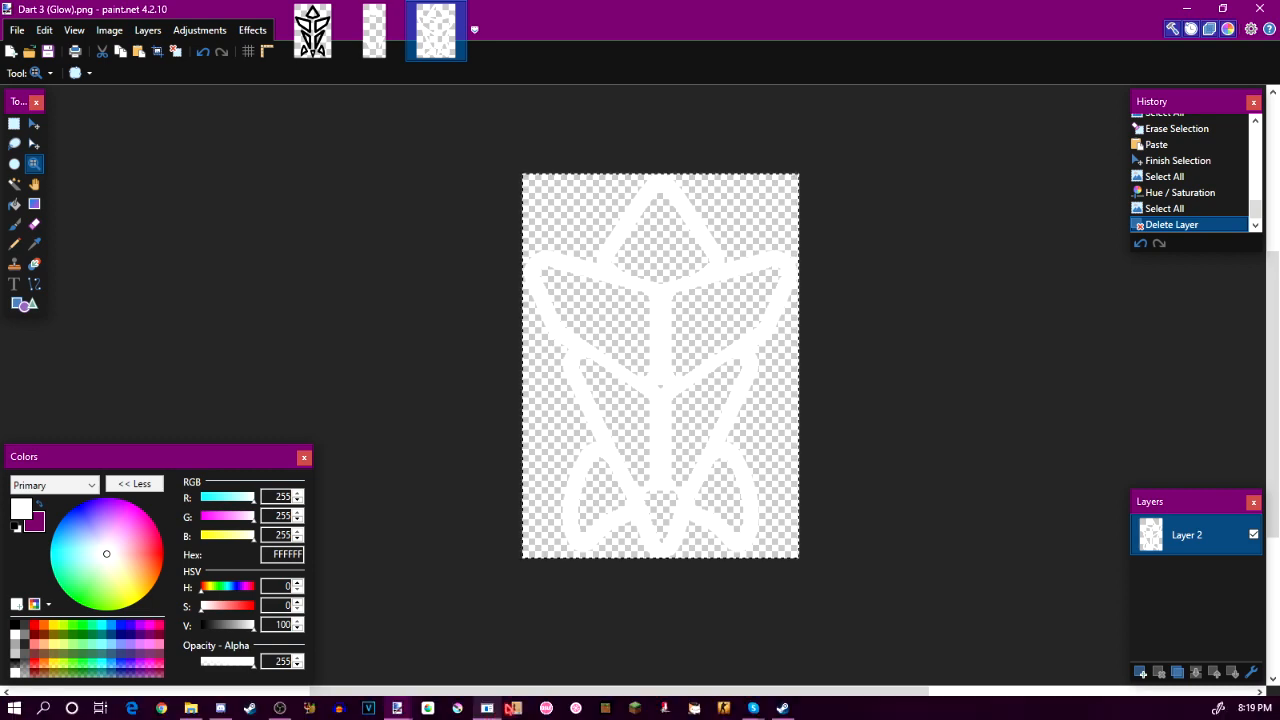
pyautogui.click(779, 709)
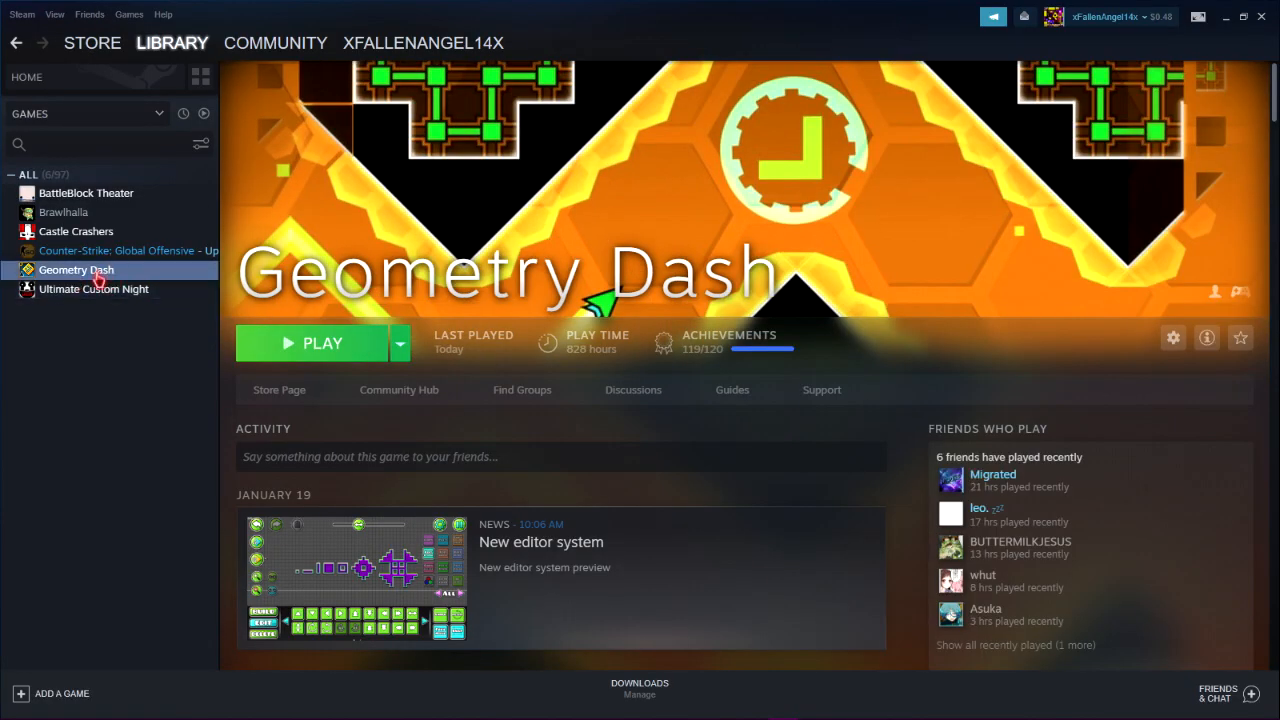
pyautogui.rightClick(99, 282)
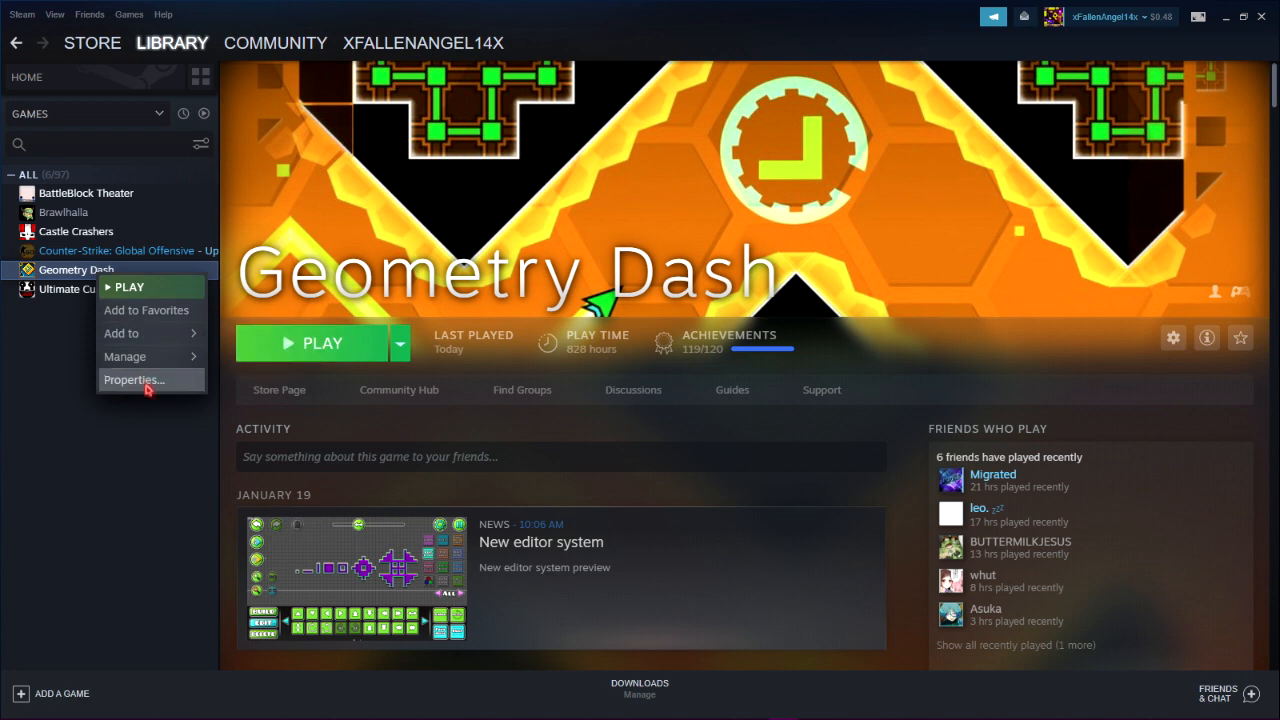
pyautogui.click(150, 382)
pyautogui.click(607, 145)
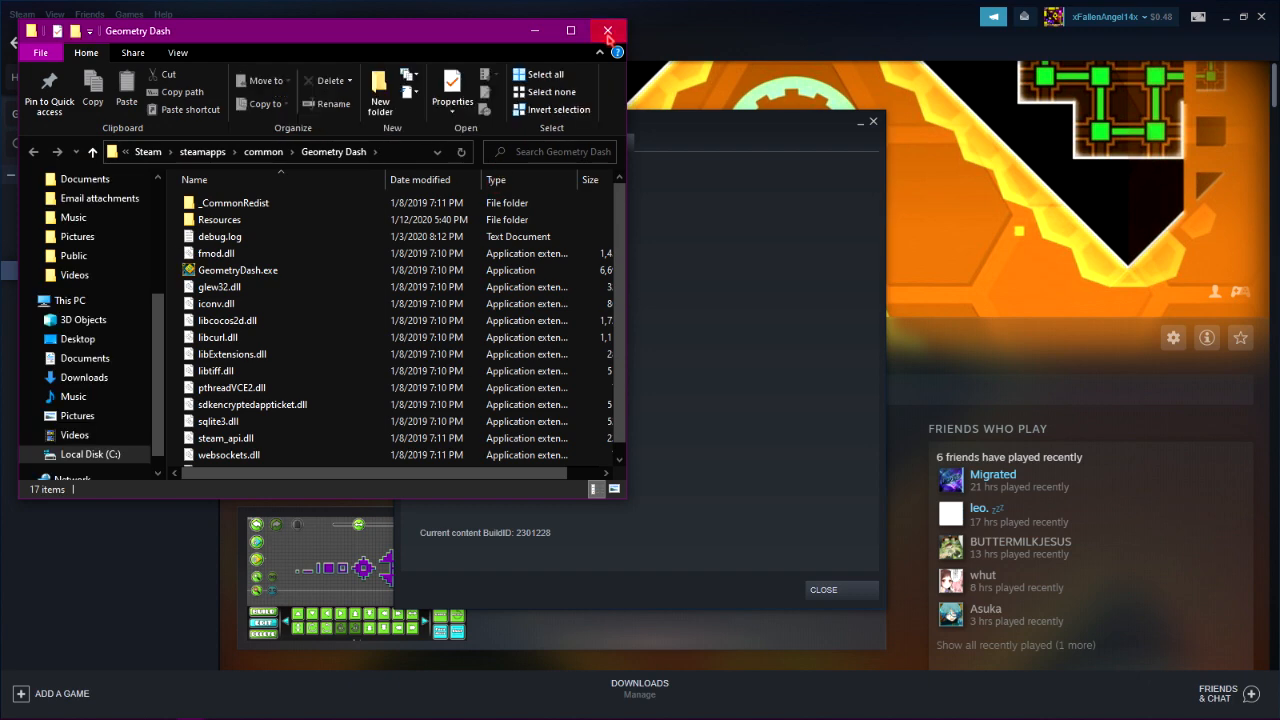
pyautogui.click(607, 31)
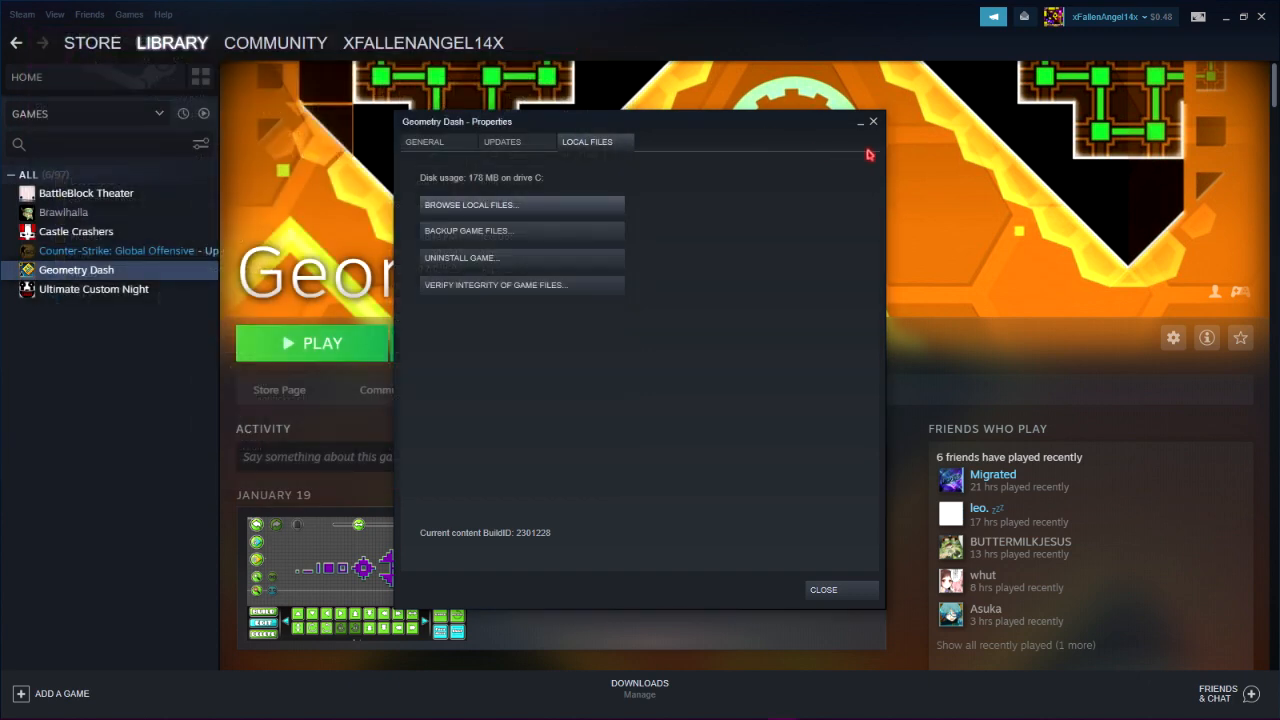
pyautogui.click(873, 122)
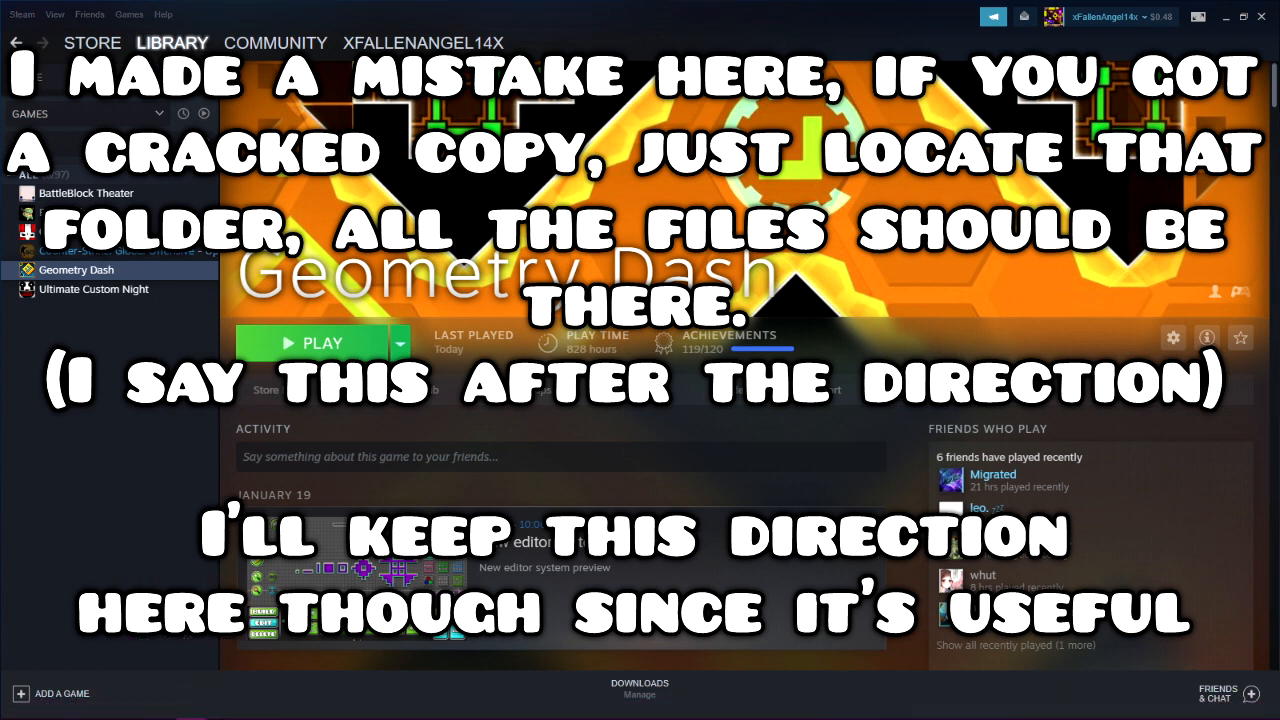
# Open a new File Explorer window and go to Program Files (x86) on Local Disk (C:).
pyautogui.rightClick(191, 707)
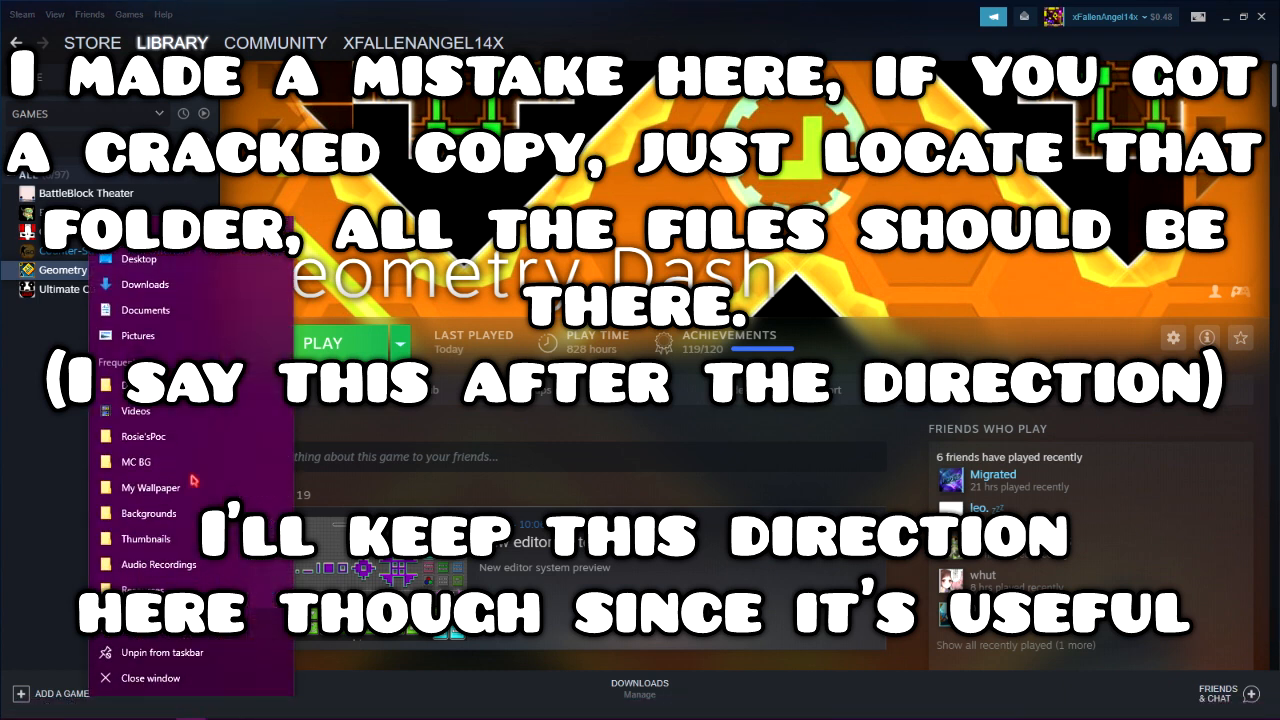
pyautogui.click(168, 628)
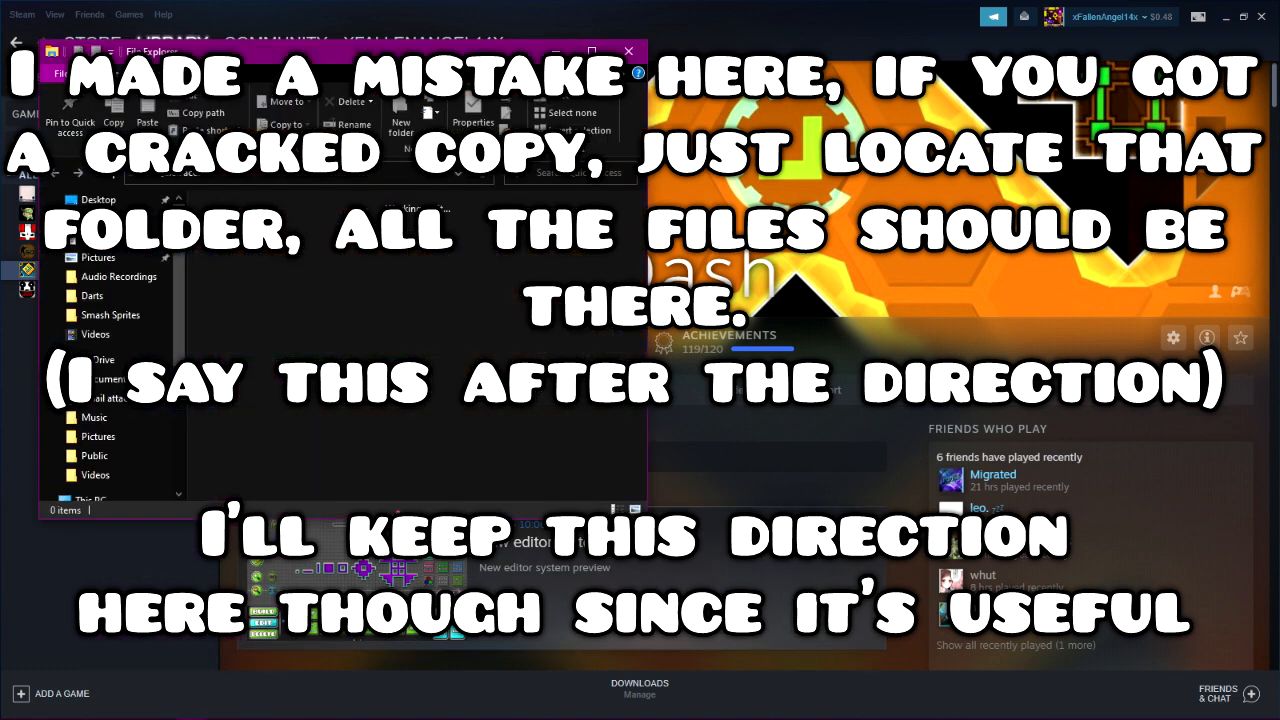
pyautogui.scroll(-2, 116, 330)
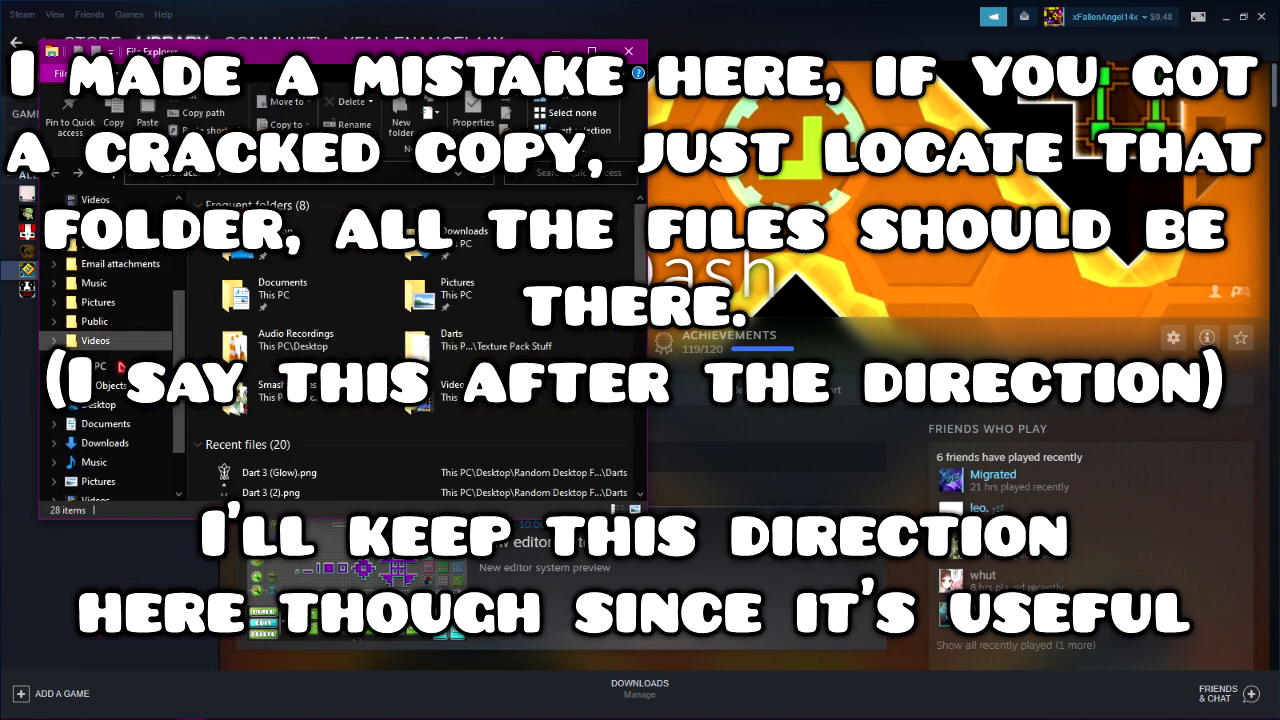
pyautogui.click(106, 370)
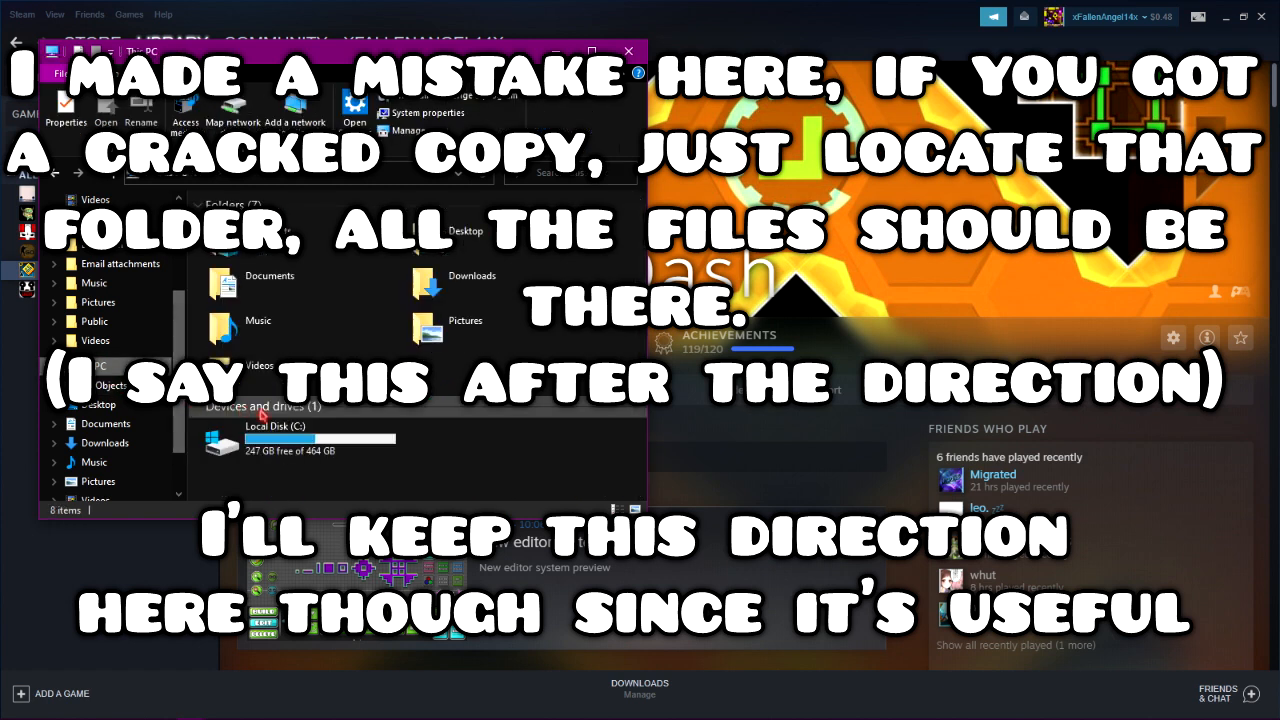
pyautogui.doubleClick(290, 432)
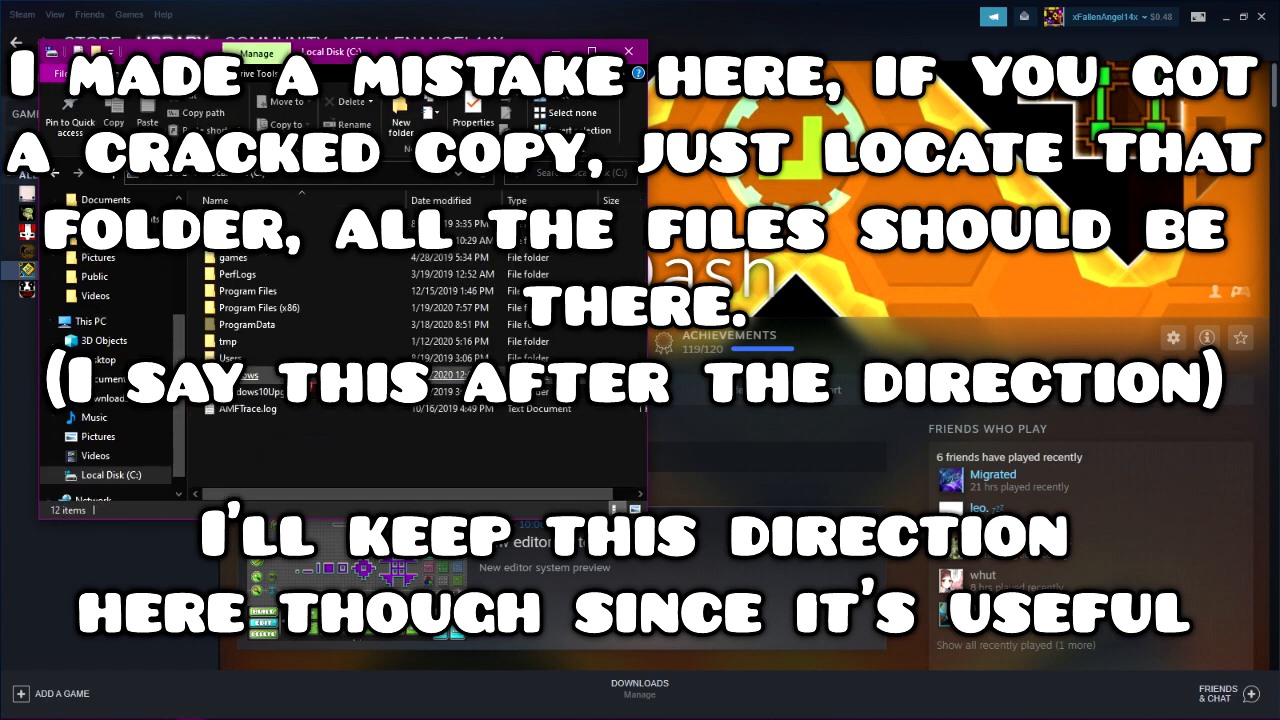
pyautogui.doubleClick(258, 308)
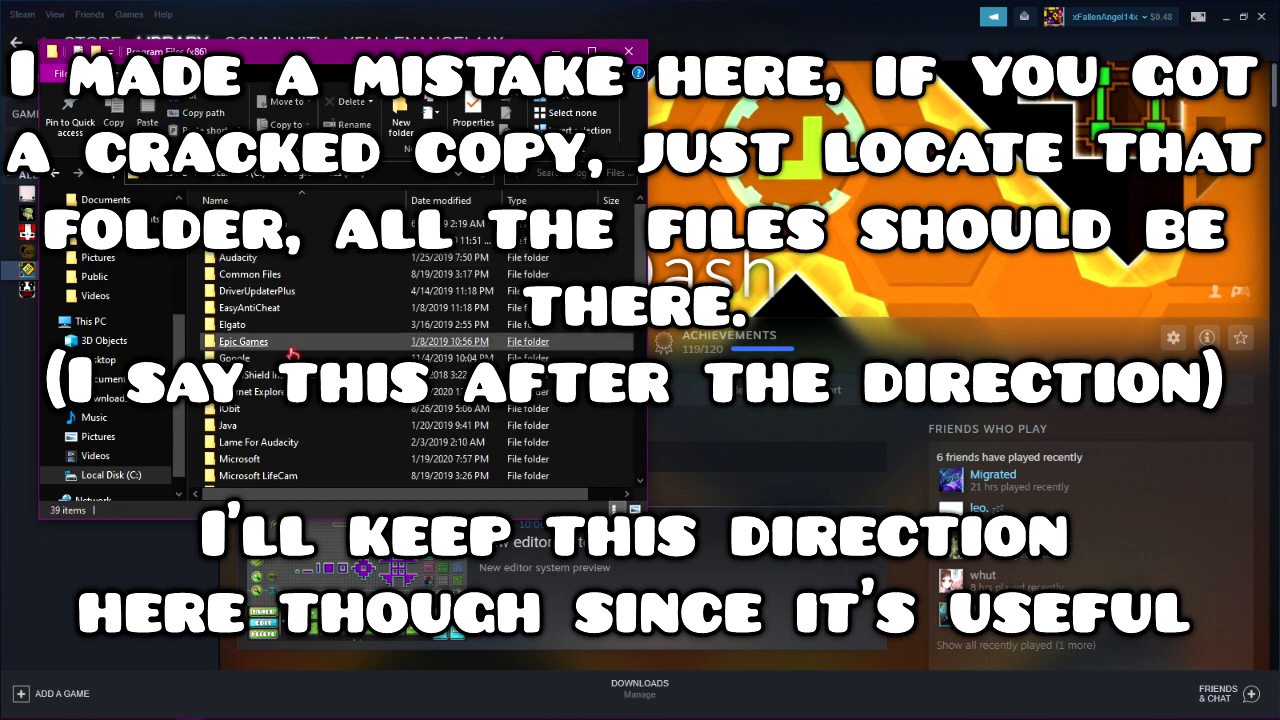
# Navigate through Steam, steamapps, common and Geometry Dash to the game's Resources folder.
pyautogui.scroll(-3, 310, 405)
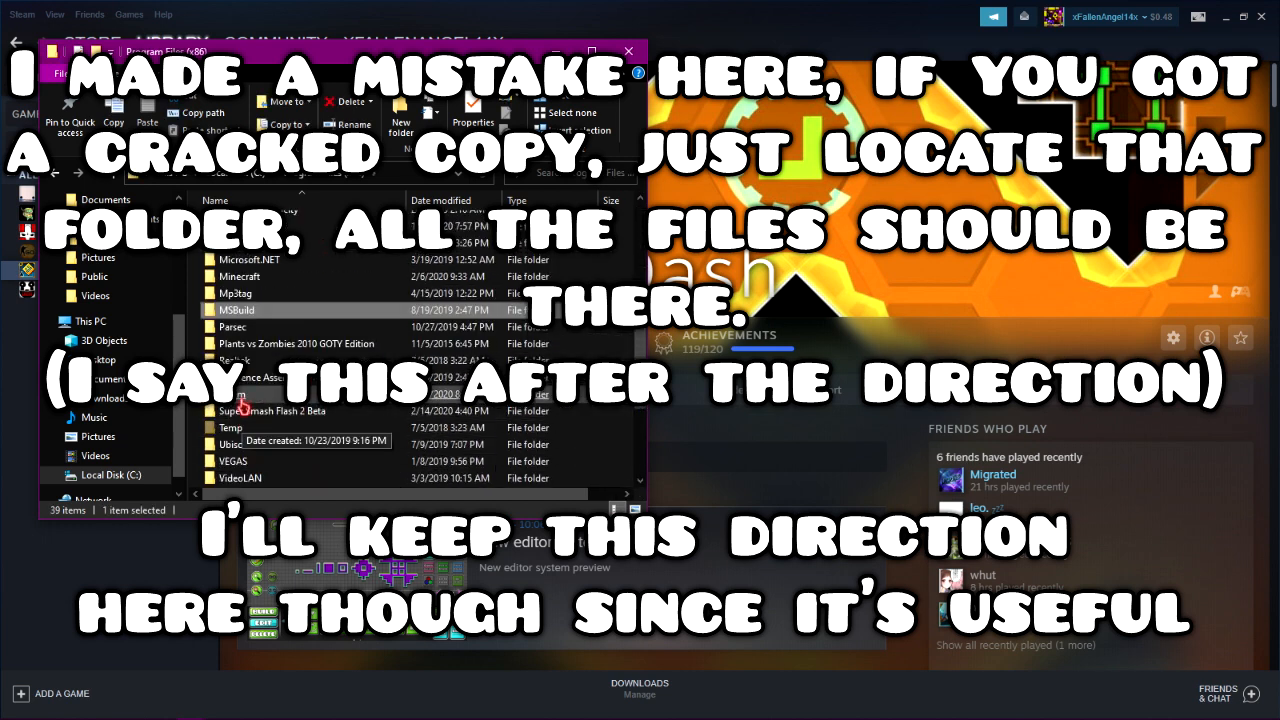
pyautogui.click(240, 398)
pyautogui.doubleClick(240, 398)
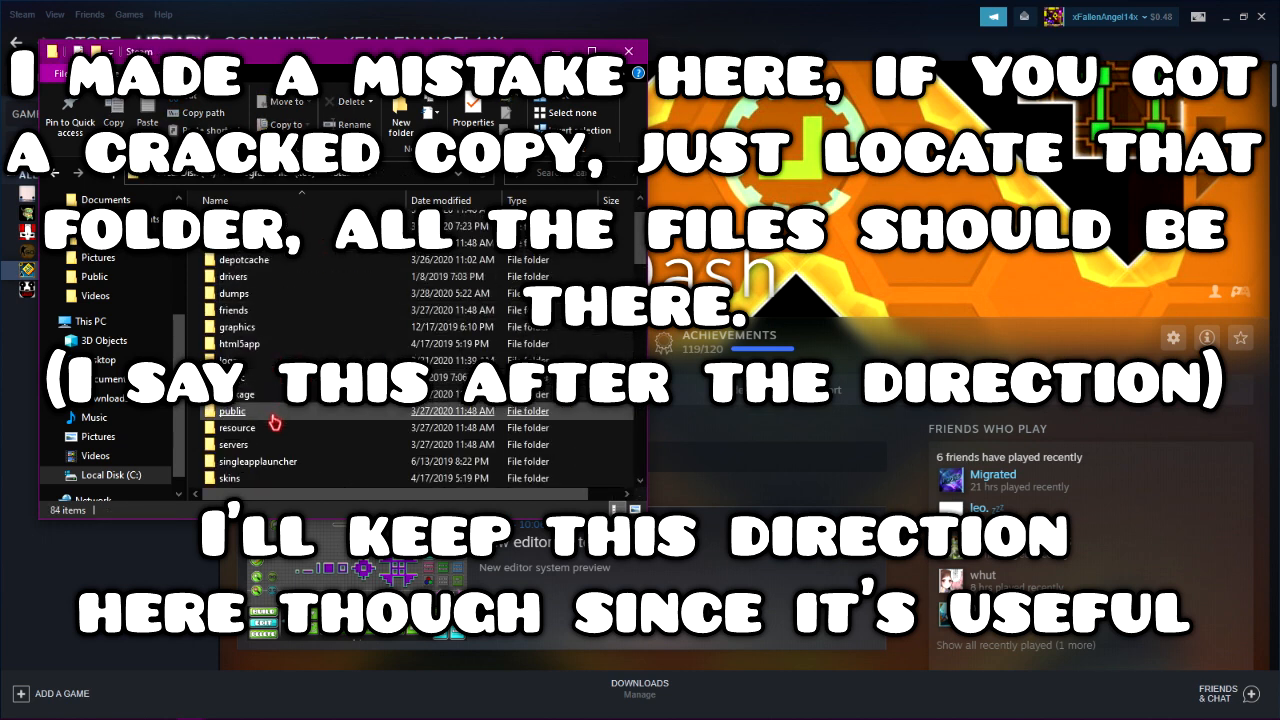
pyautogui.scroll(-1, 270, 455)
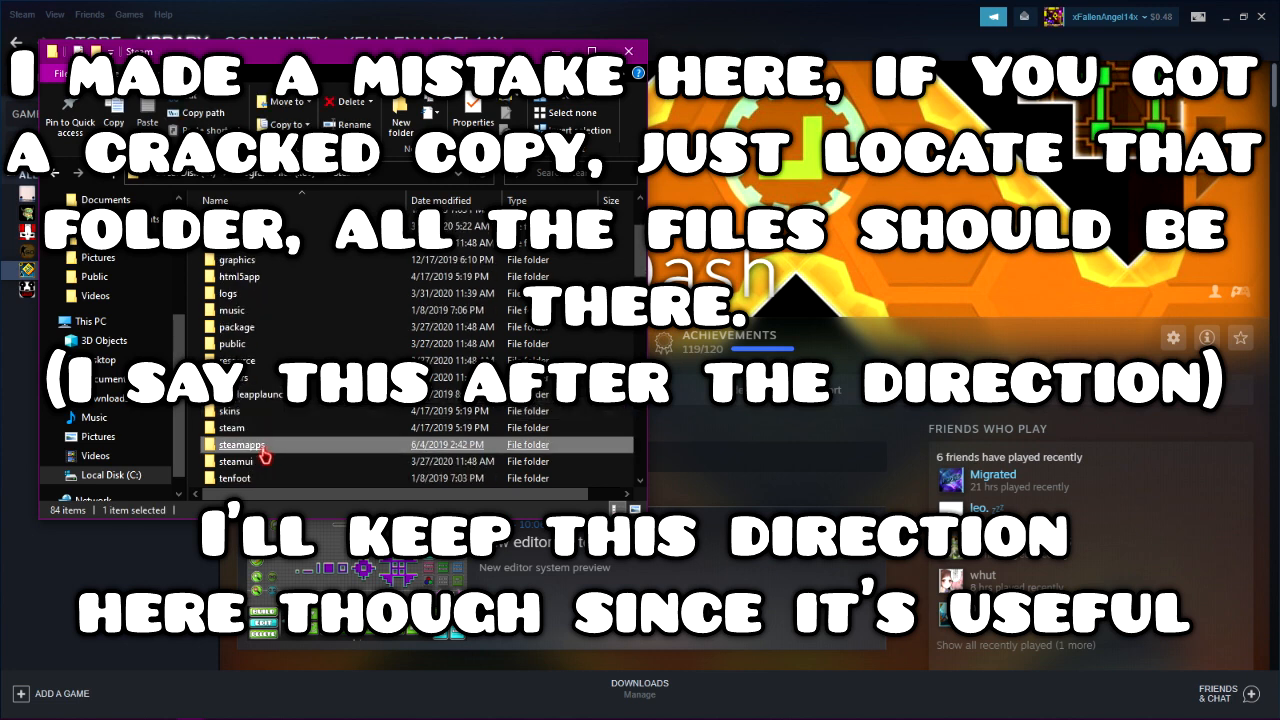
pyautogui.doubleClick(266, 451)
pyautogui.doubleClick(262, 224)
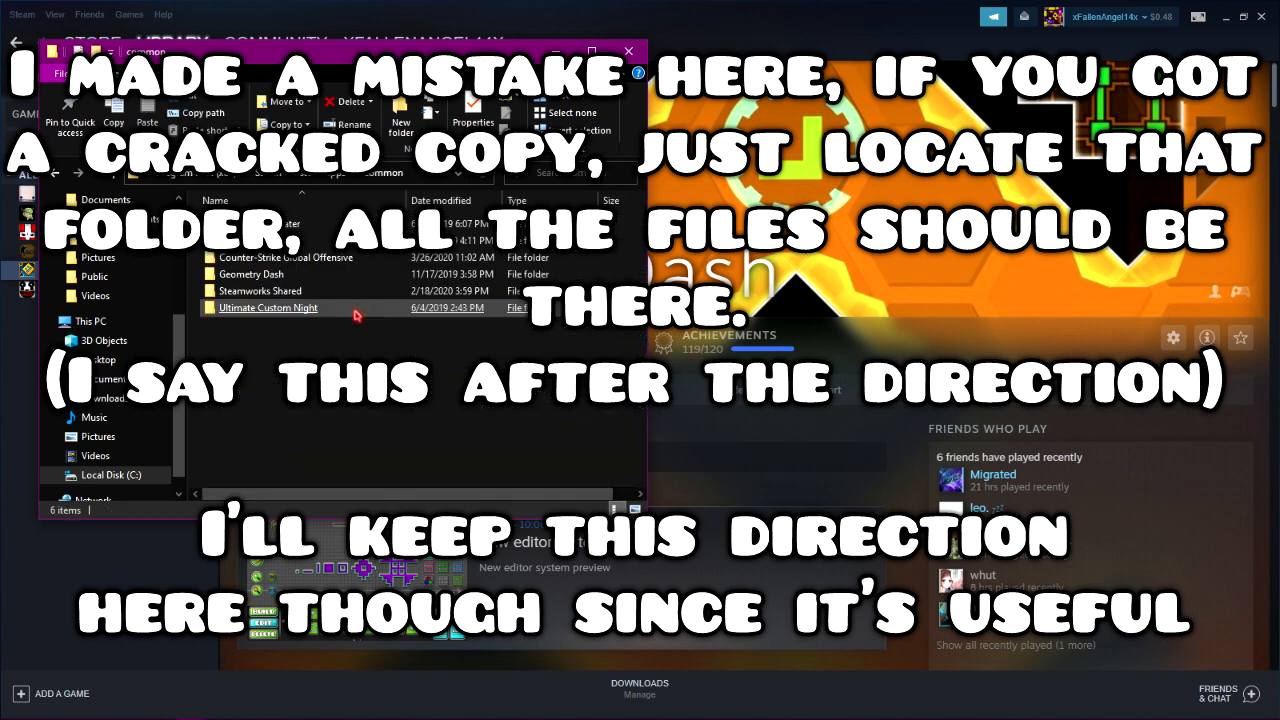
pyautogui.doubleClick(262, 275)
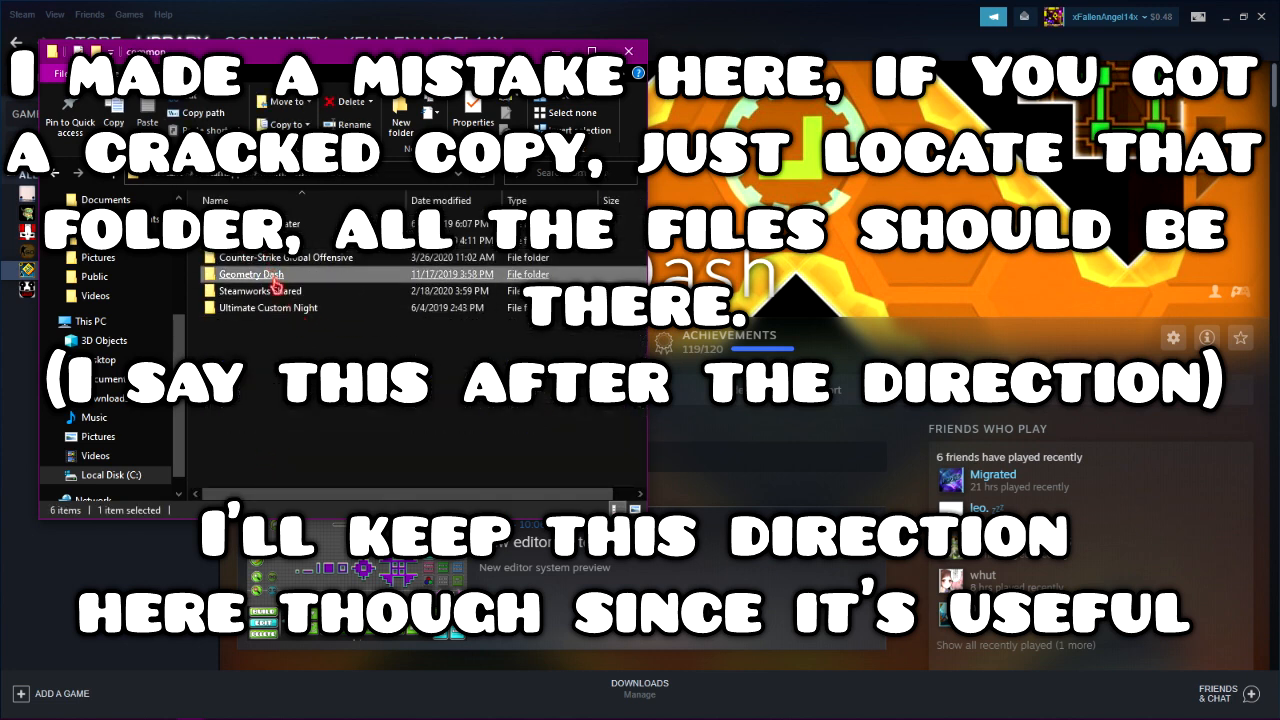
pyautogui.doubleClick(275, 241)
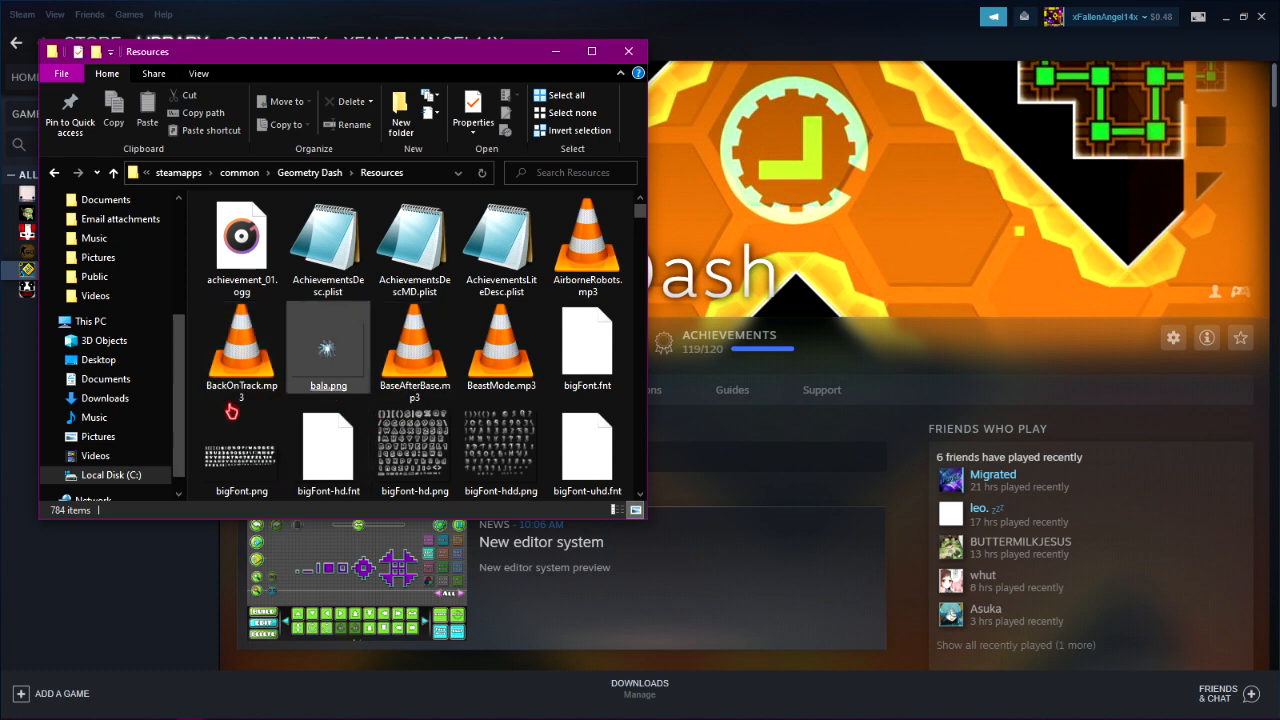
# Look through the Resources folder for the GJ_GameSheetGlow image sheets.
pyautogui.scroll(4, 95, 390)
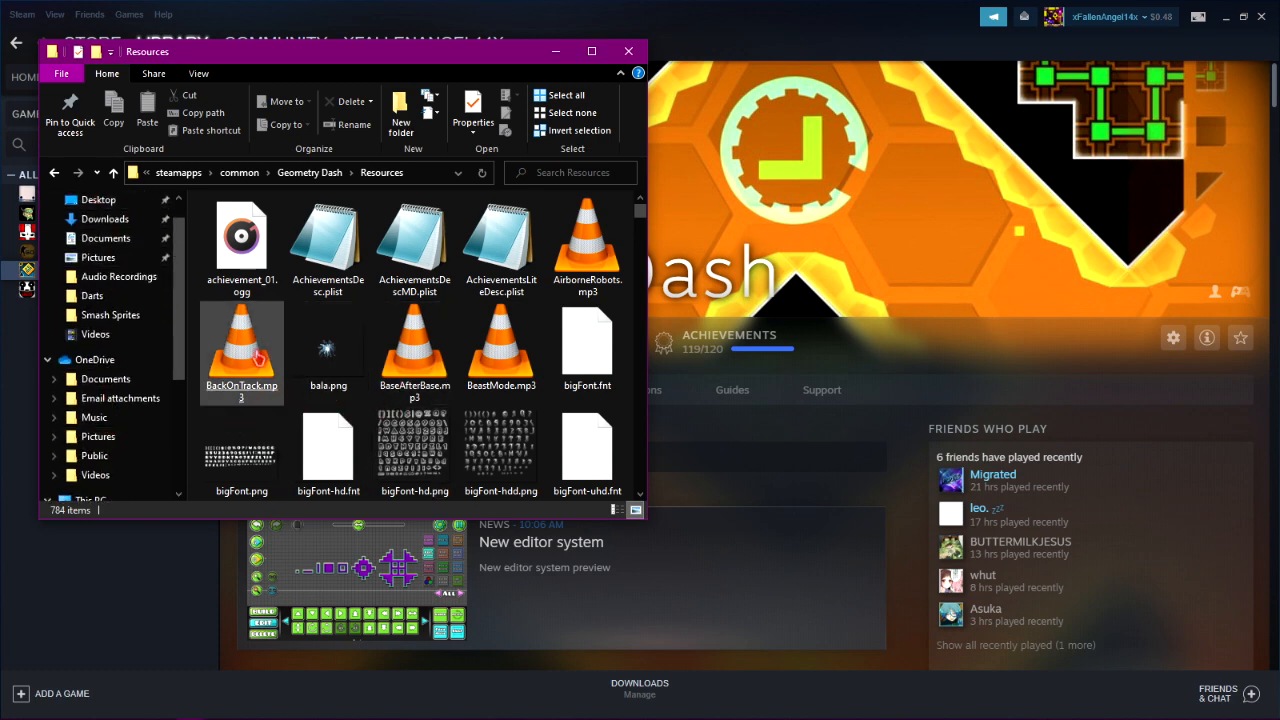
pyautogui.scroll(-8, 470, 400)
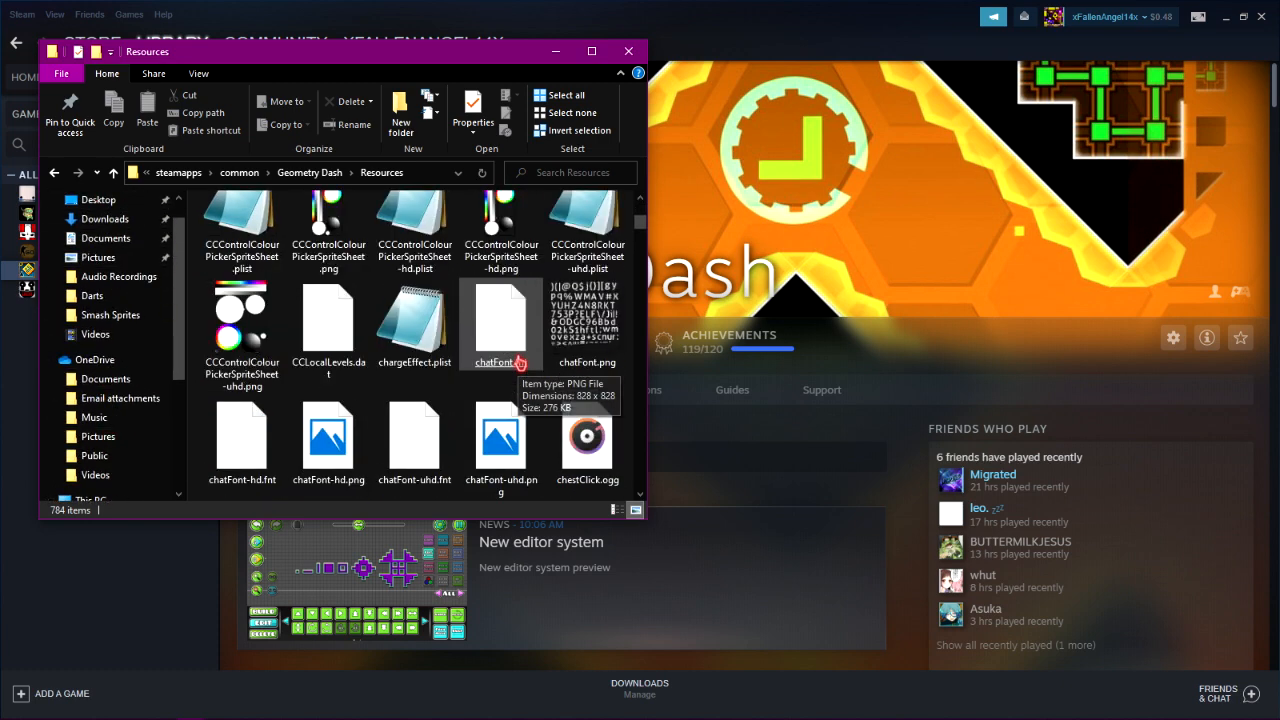
pyautogui.scroll(-1, 519, 364)
pyautogui.click(519, 364)
pyautogui.scroll(-10, 519, 360)
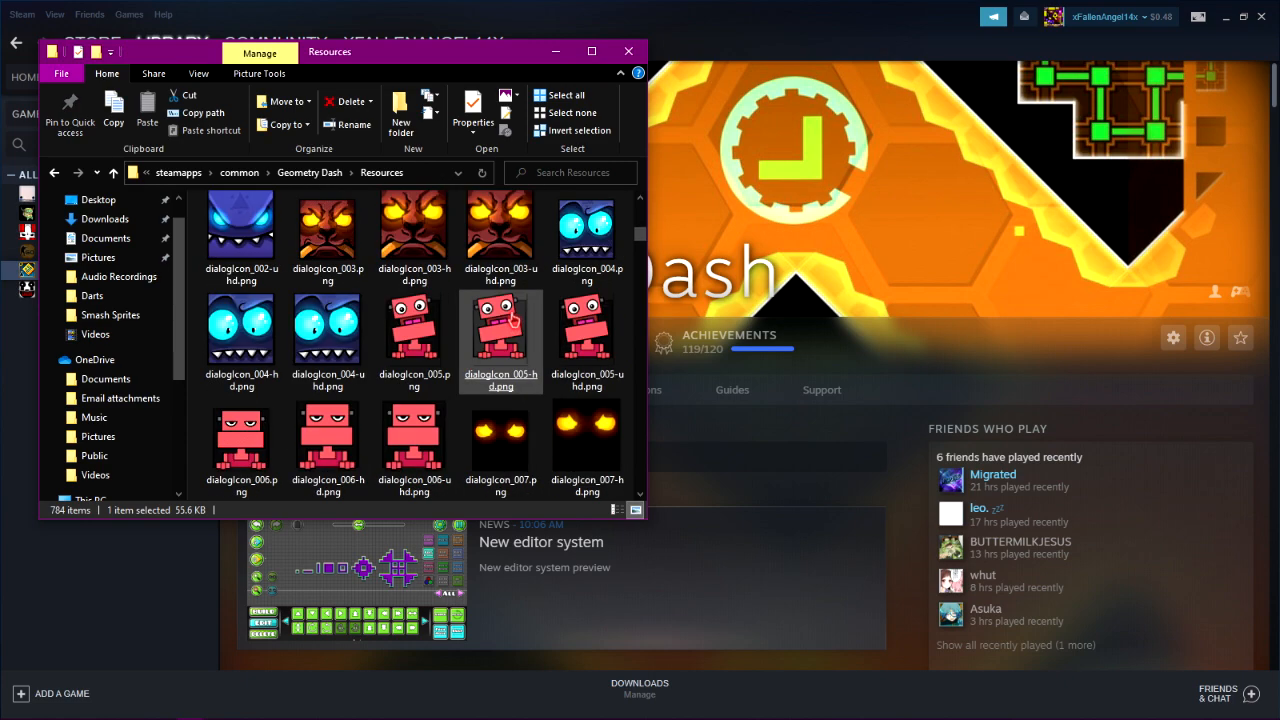
pyautogui.click(527, 338)
pyautogui.scroll(-10, 530, 338)
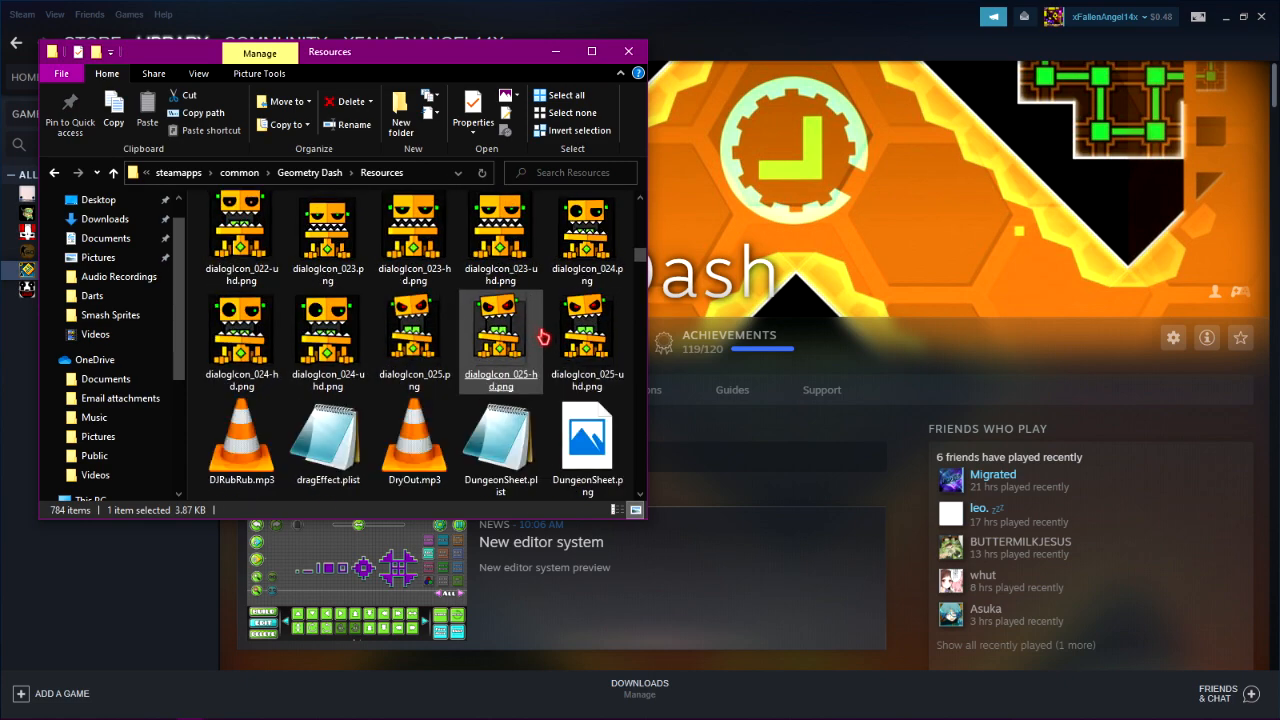
pyautogui.click(540, 336)
pyautogui.scroll(-10, 540, 337)
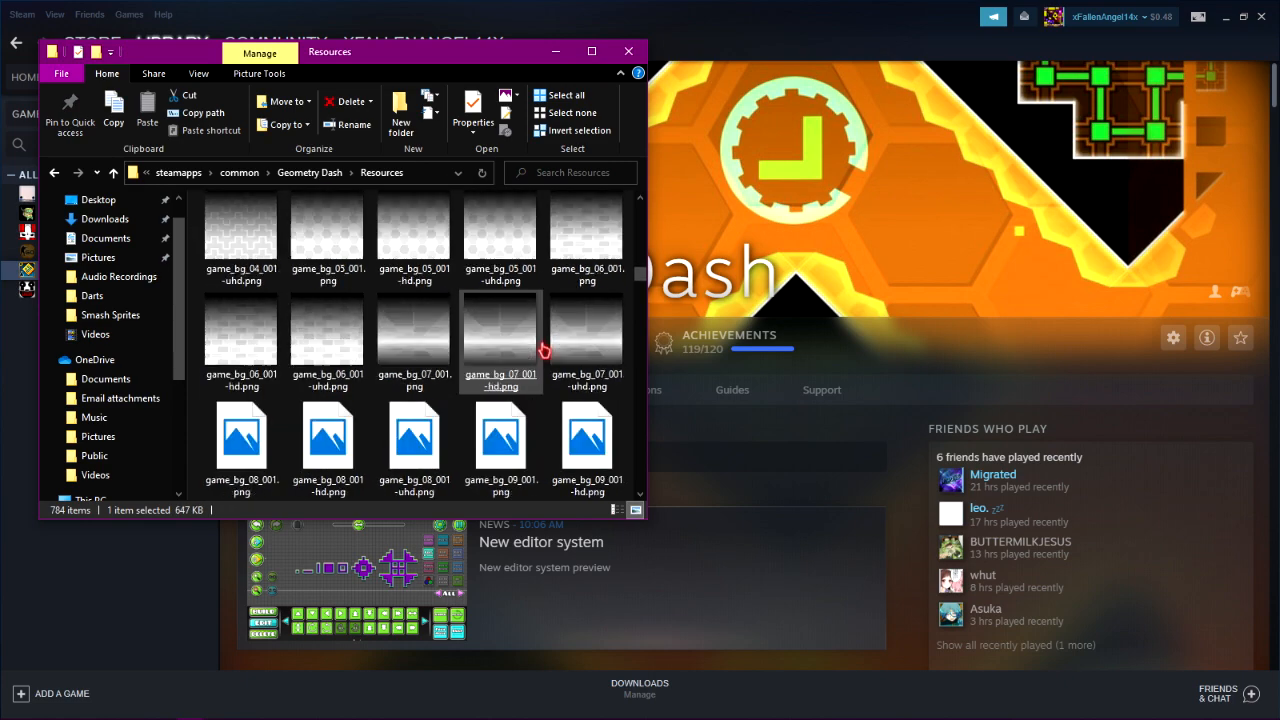
pyautogui.scroll(-10, 531, 368)
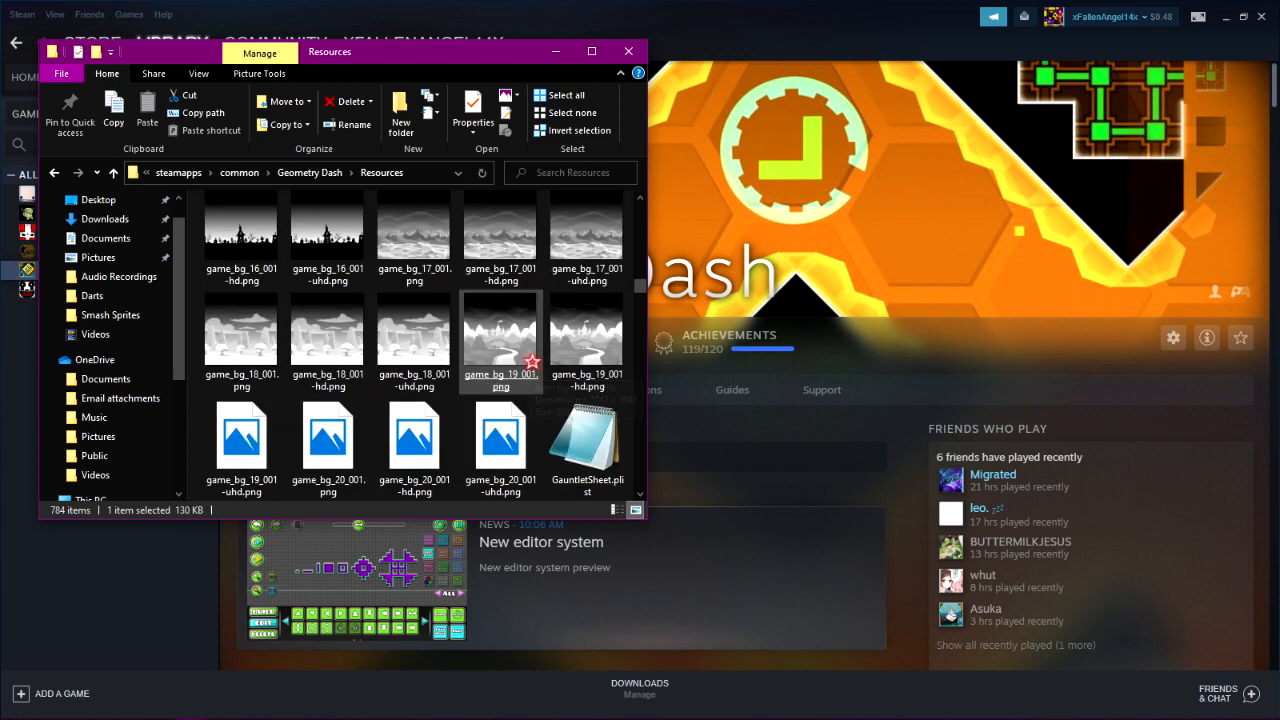
pyautogui.click(536, 367)
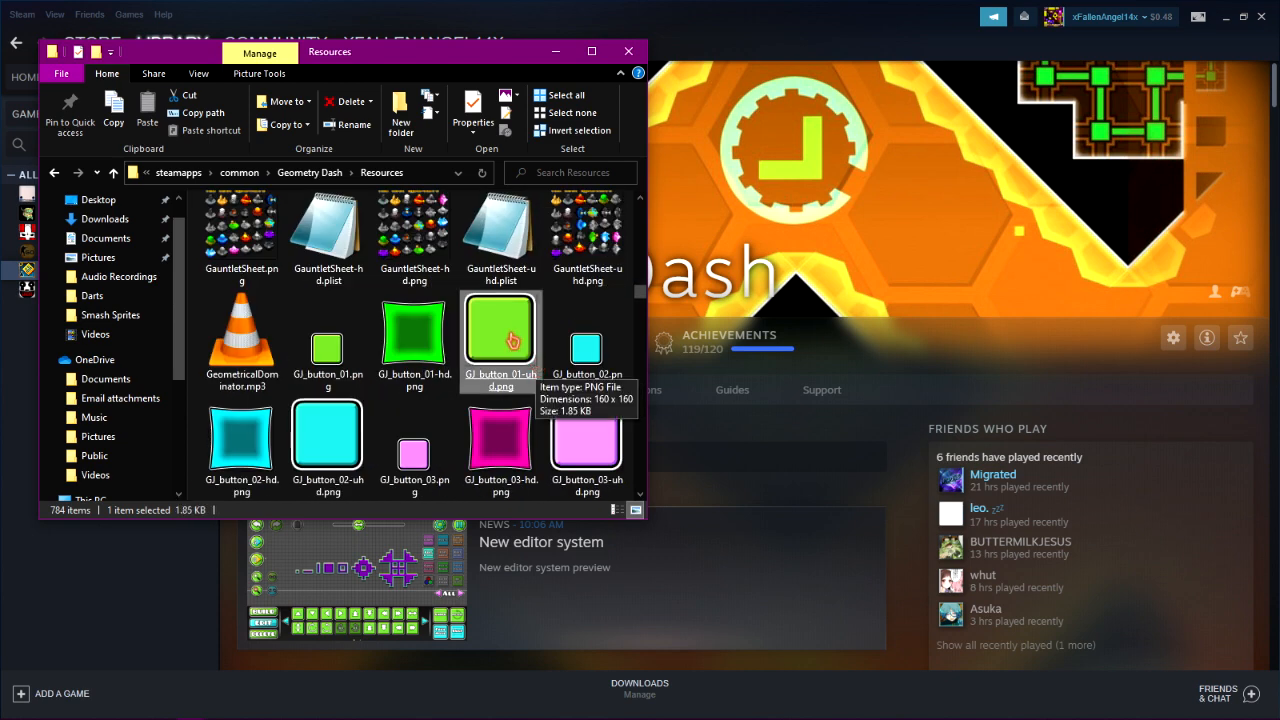
pyautogui.scroll(-10, 511, 341)
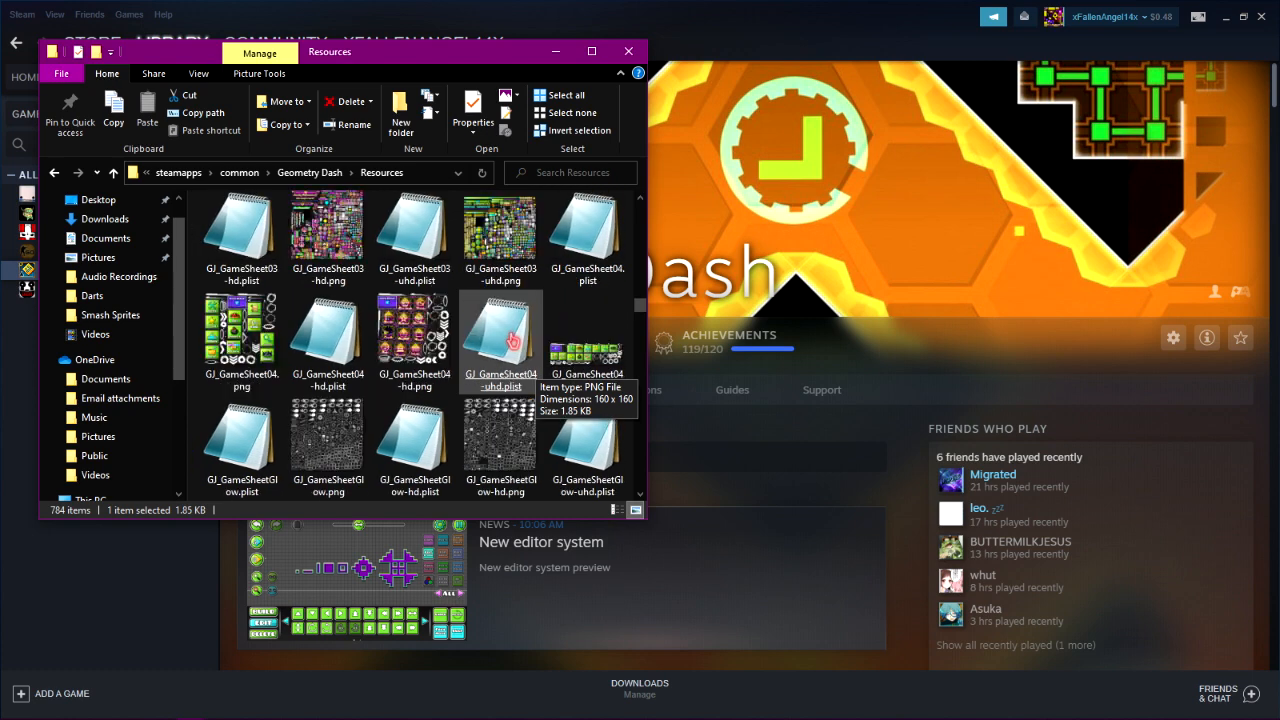
pyautogui.scroll(-1, 511, 341)
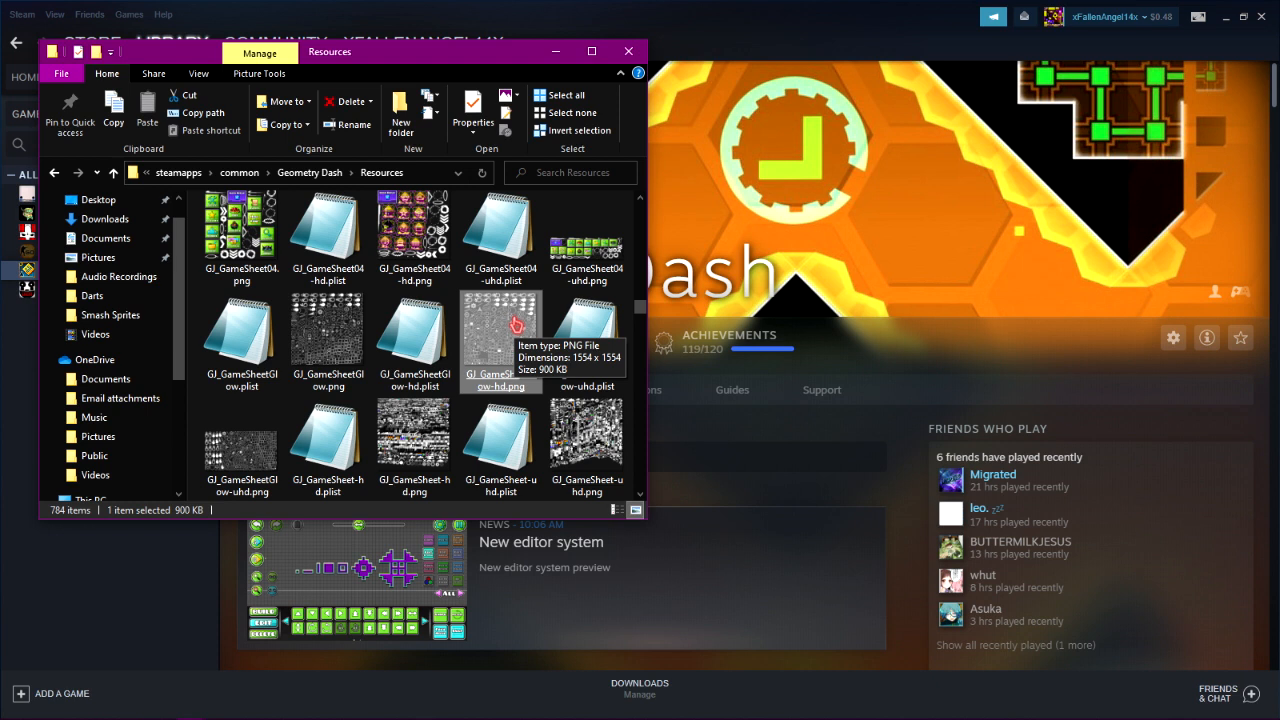
# Copy GJ_GameSheetGlow-hd.png from the Resources folder, then minimize the folder and Steam windows to return to paint.net.
pyautogui.press('Left')
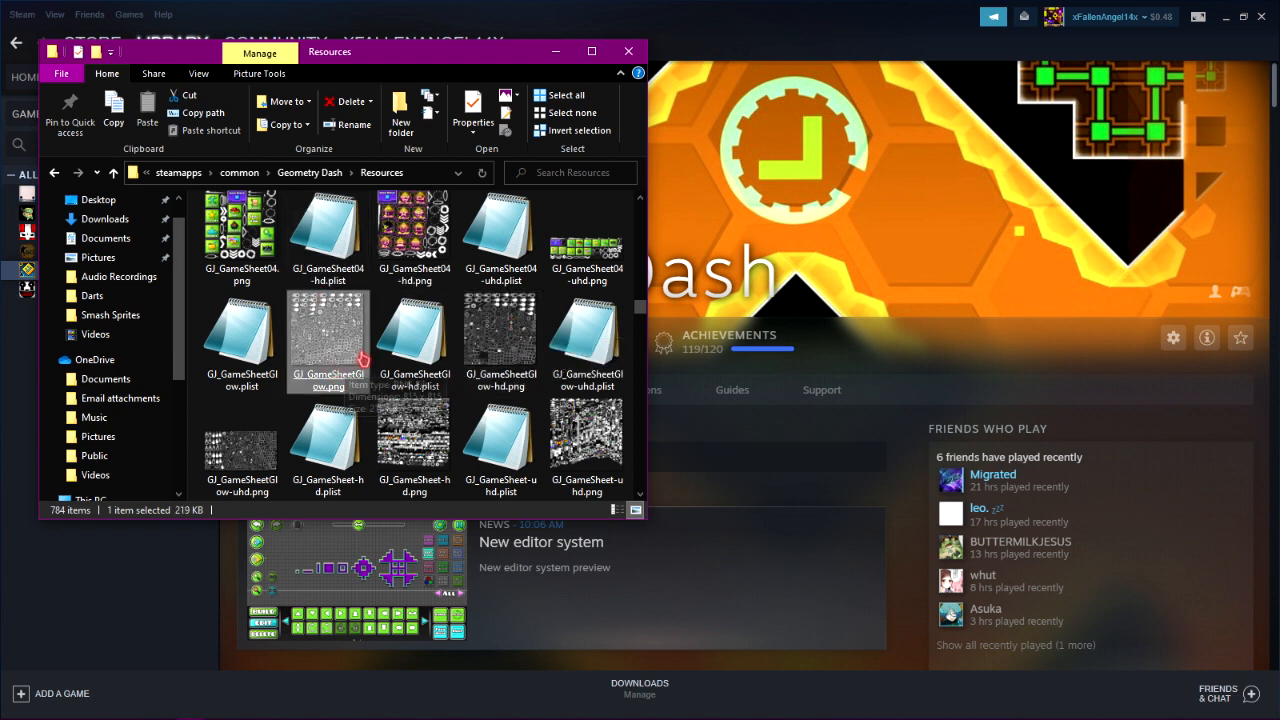
pyautogui.click(517, 354)
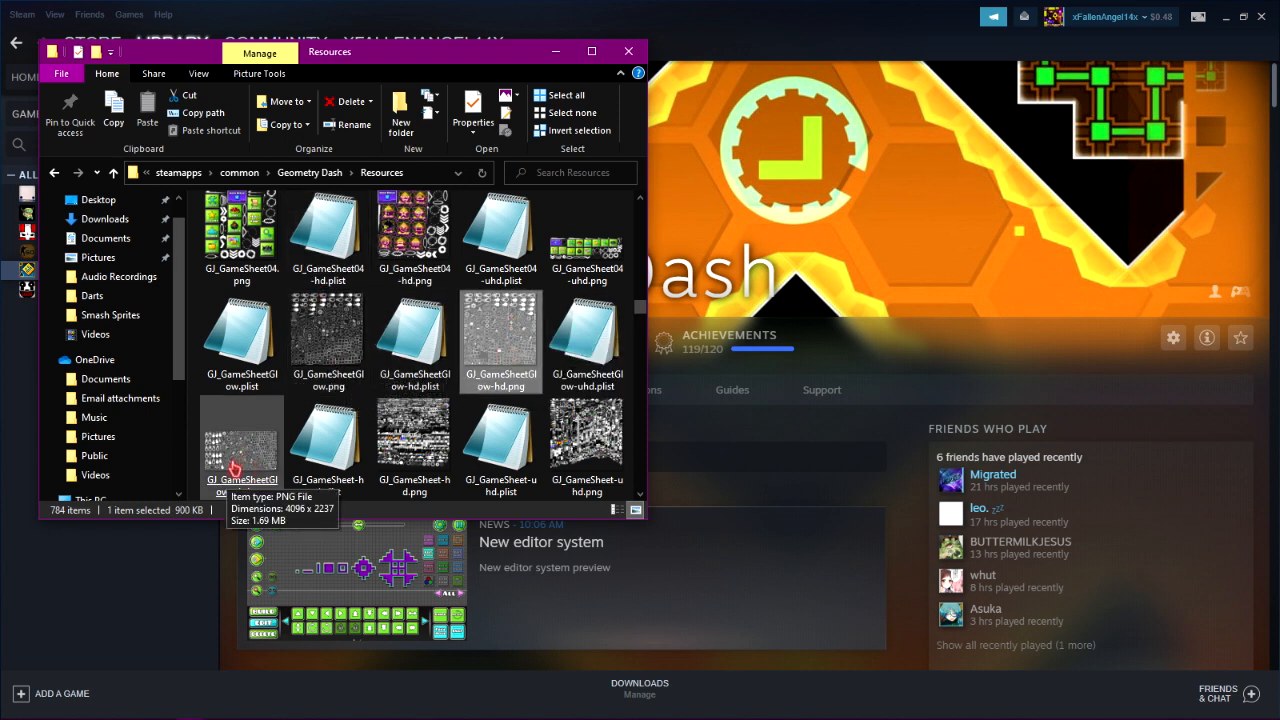
pyautogui.rightClick(494, 368)
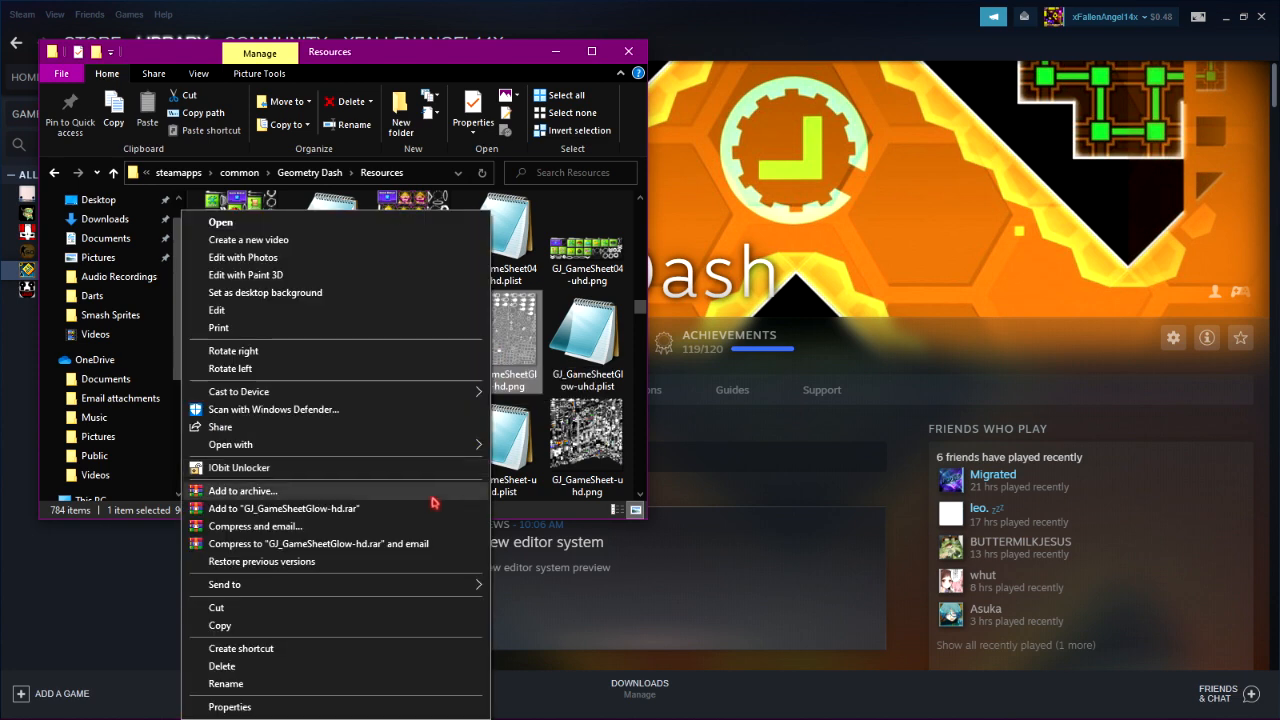
pyautogui.click(266, 626)
pyautogui.click(561, 50)
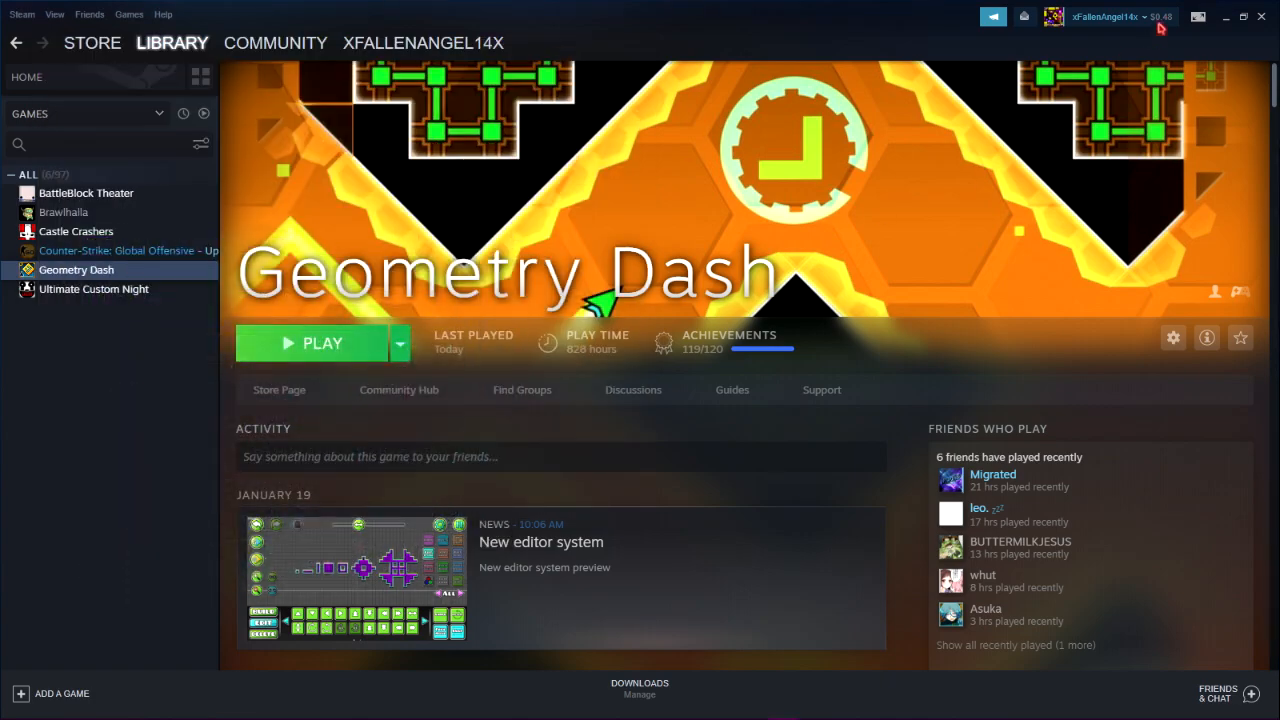
pyautogui.click(1227, 18)
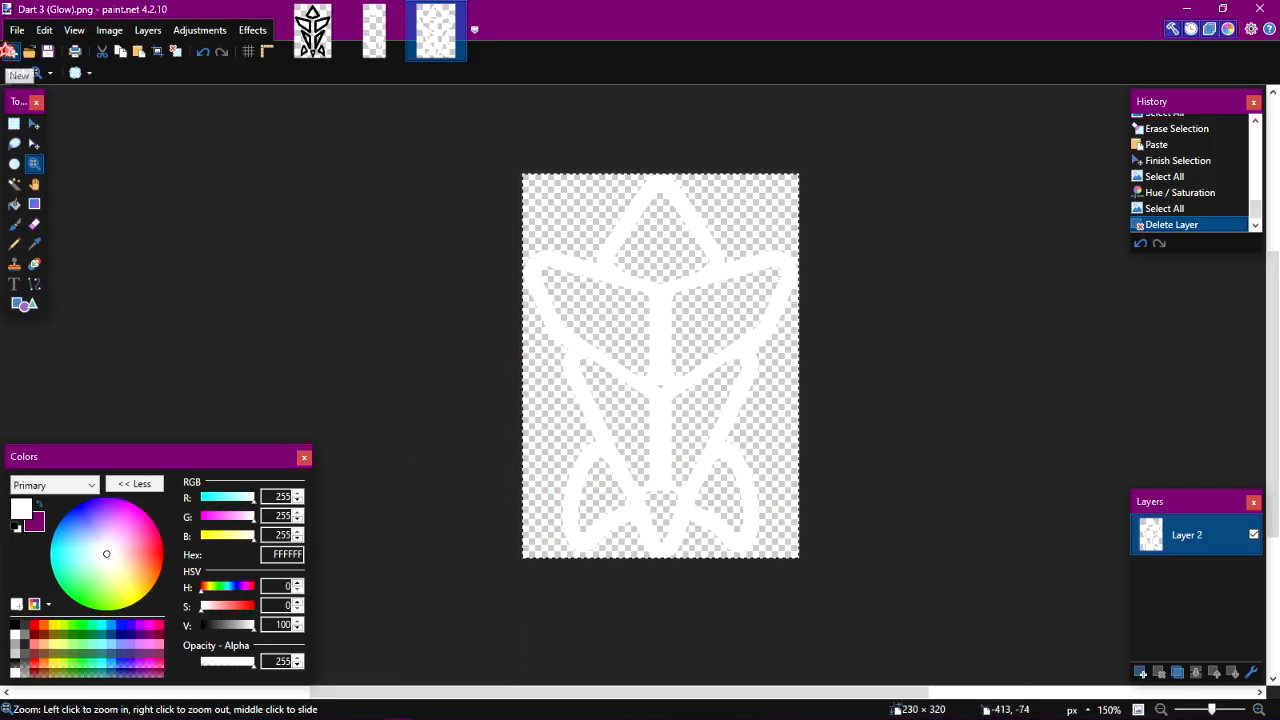
# Create a new 1554 × 1554 pixel image and paste the copied glow sheet into it.
pyautogui.click(8, 50)
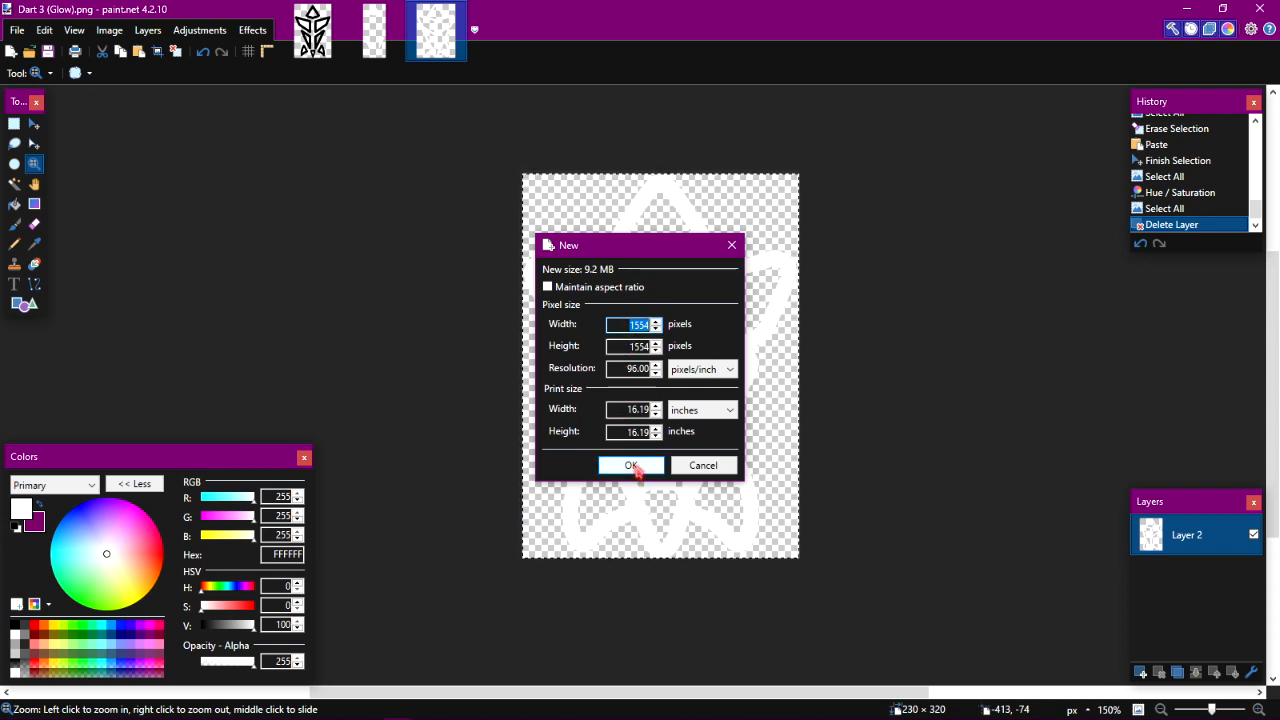
pyautogui.click(634, 467)
pyautogui.hotkey('ctrl', 'v')
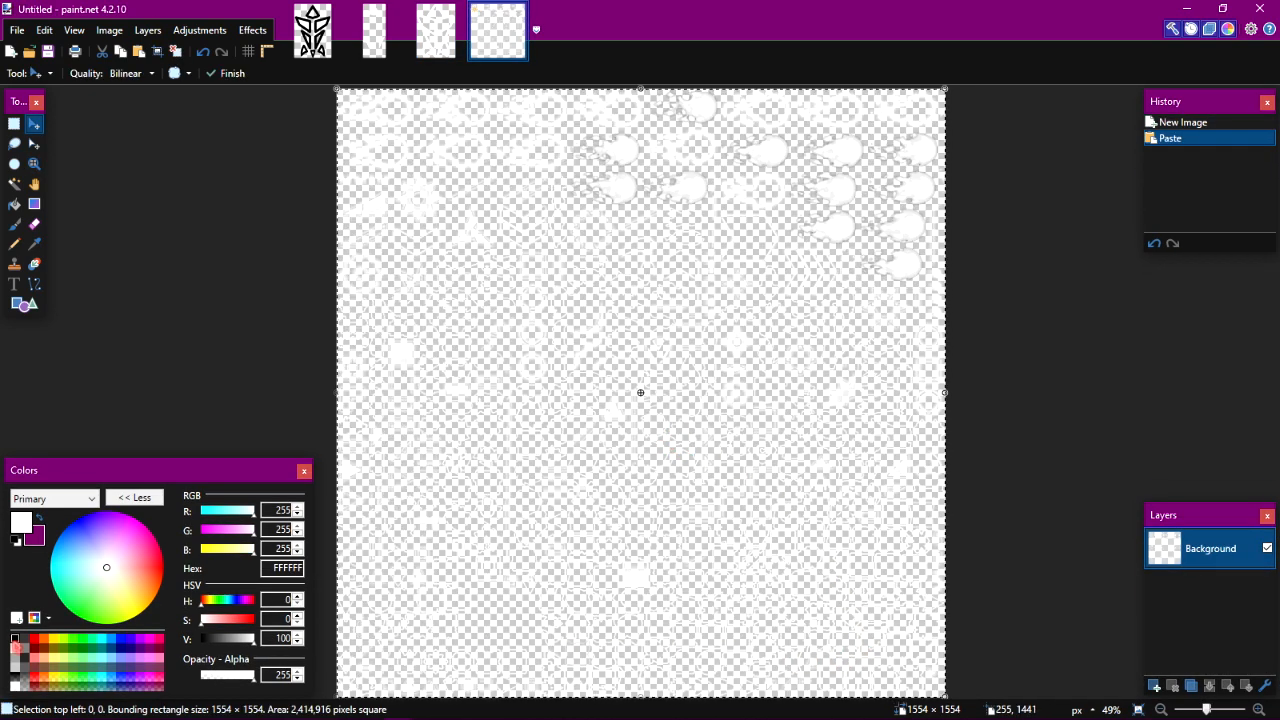
# Set the secondary color to black, fill a new layer beneath the glow sheet with it, and reselect the whole Background layer.
pyautogui.rightClick(15, 641)
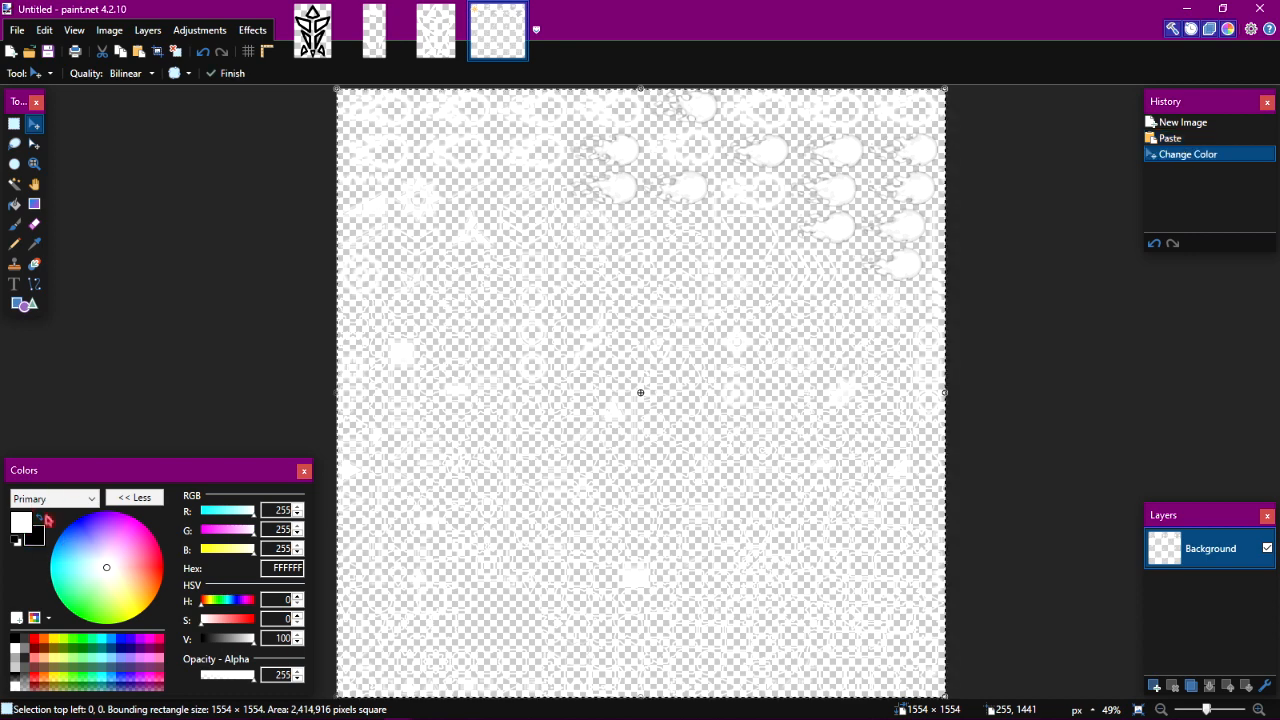
pyautogui.click(1154, 686)
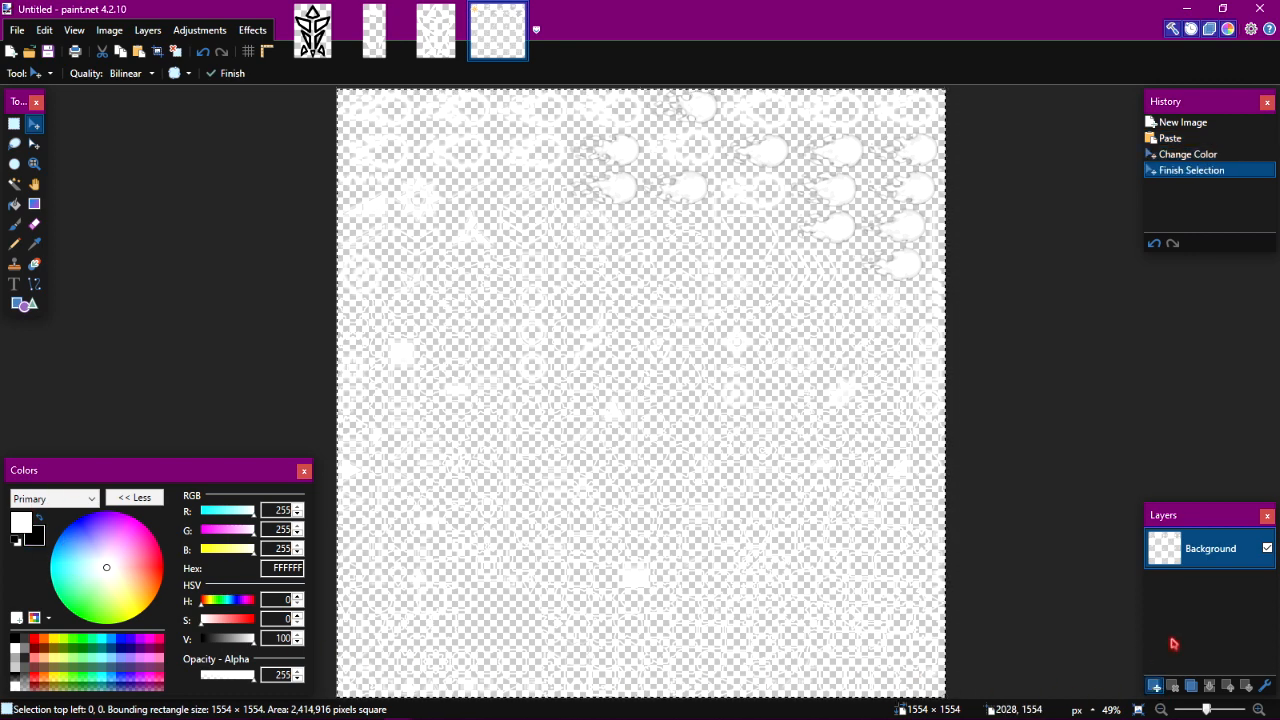
pyautogui.hotkey('ctrl', 'a')
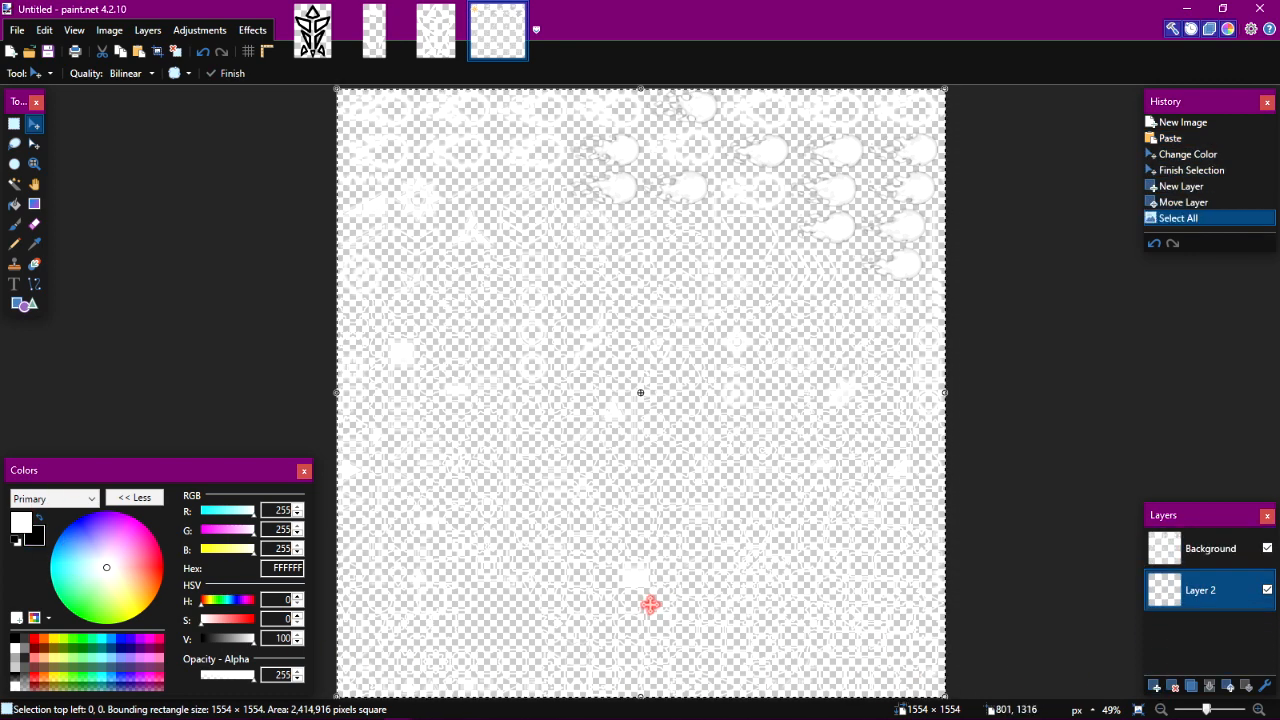
pyautogui.hotkey('shift', 'BackSpace')
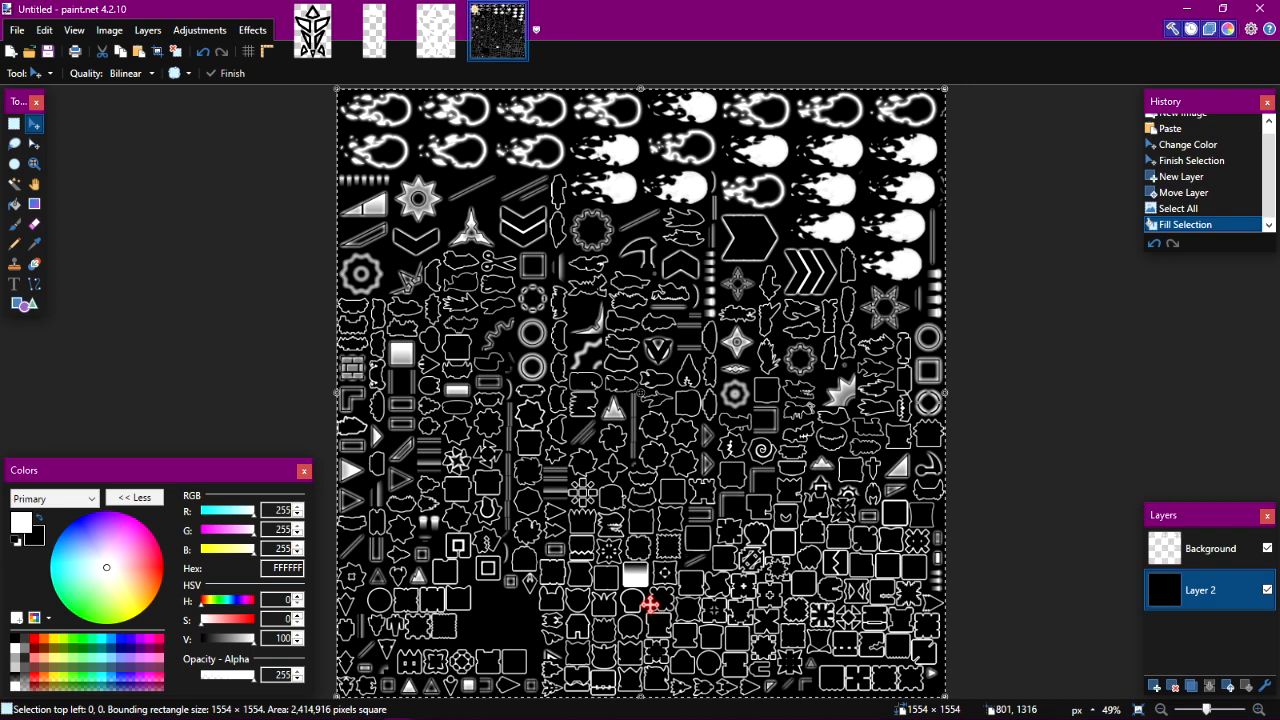
pyautogui.click(1204, 550)
pyautogui.hotkey('ctrl', 'a')
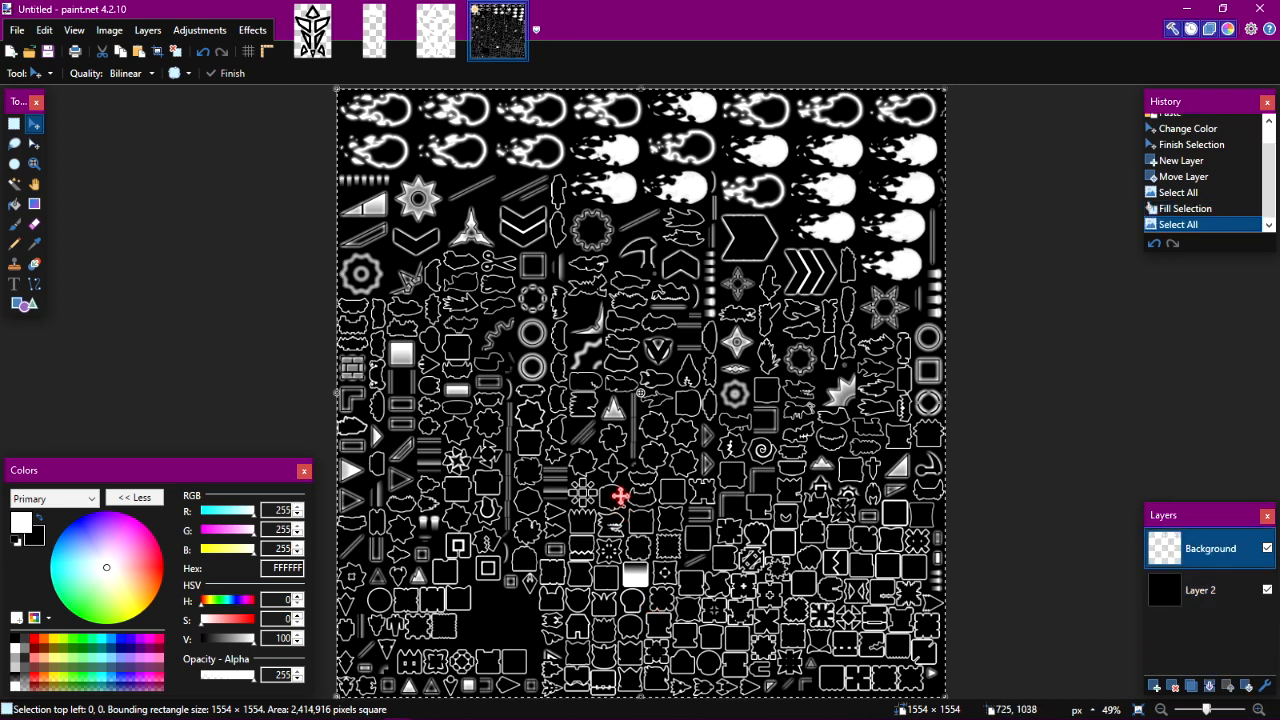
# Examine the glow sheet's icon outlines up close and check the dart 03 glow reference in the Update 2.0 folder.
pyautogui.press('z')
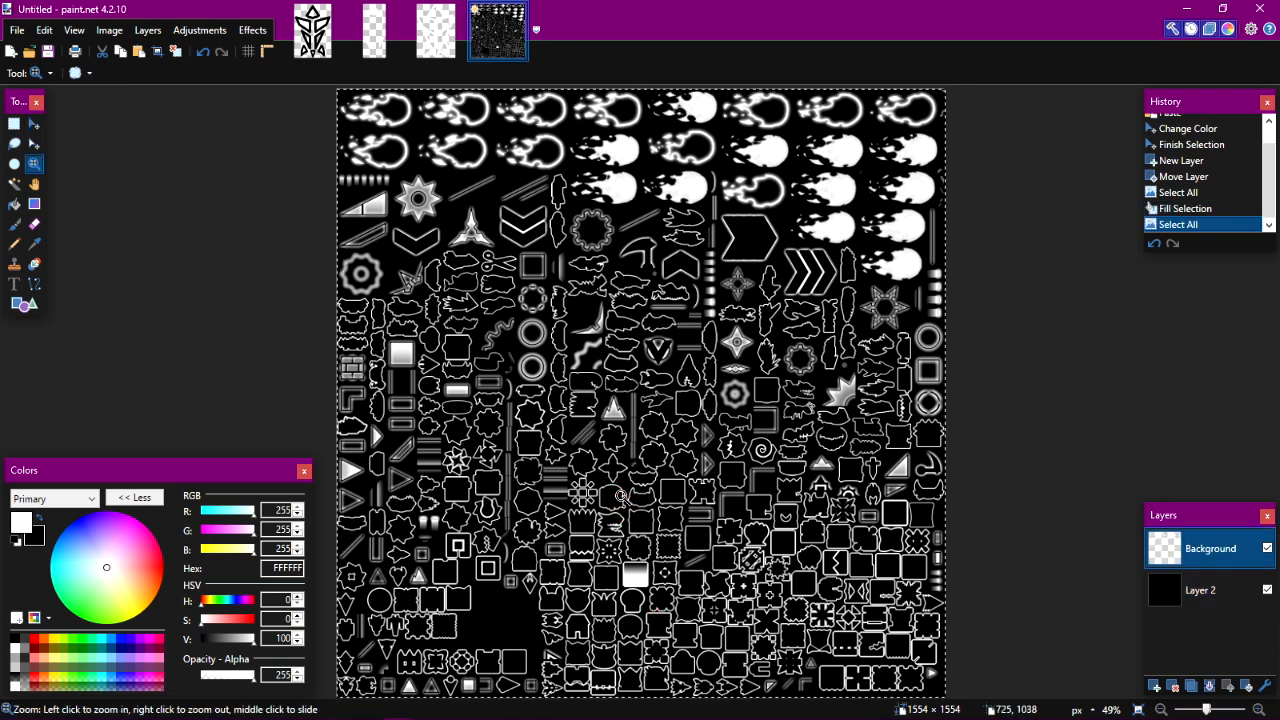
pyautogui.moveTo(329, 357); pyautogui.dragTo(333, 360)
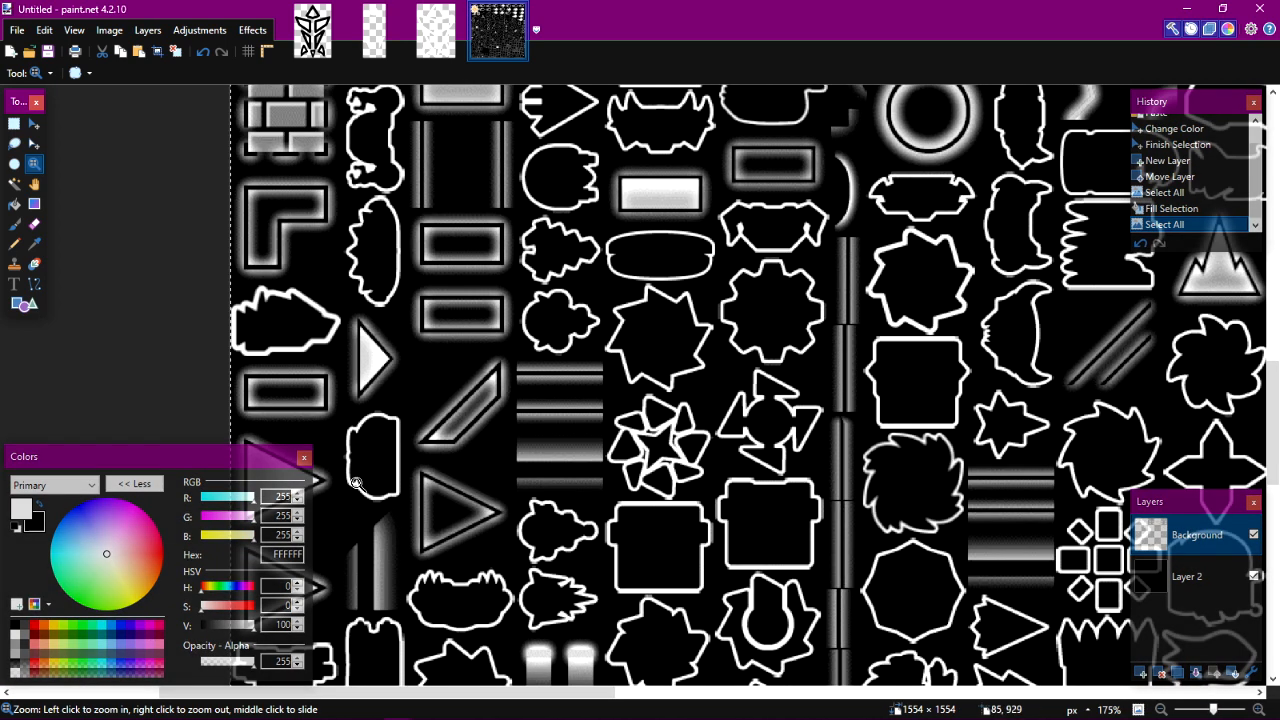
pyautogui.moveTo(204, 716)
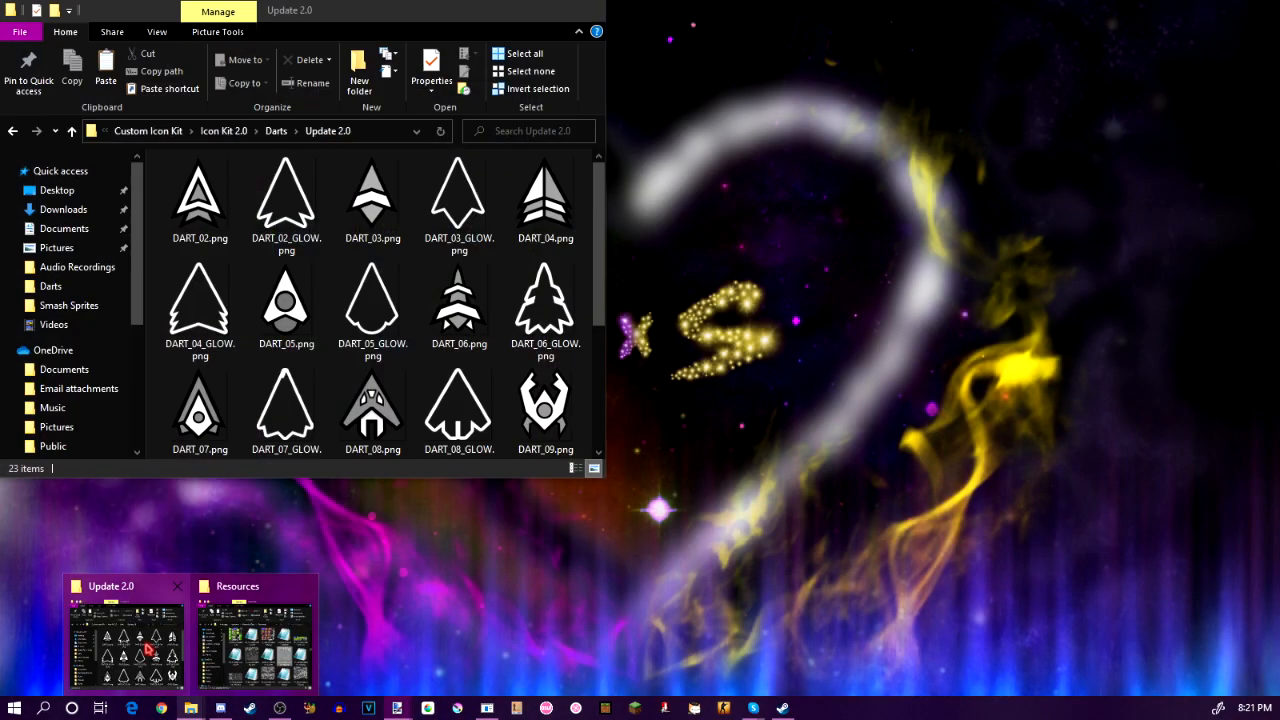
pyautogui.click(185, 591)
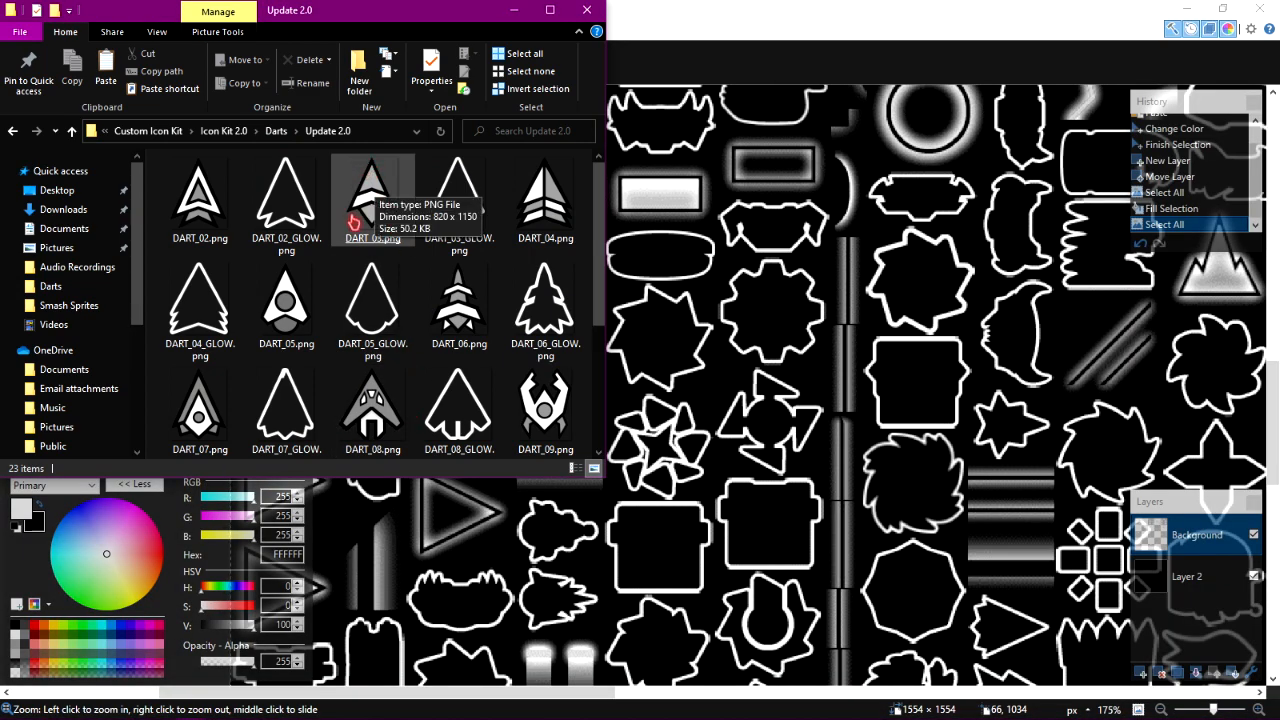
pyautogui.click(518, 11)
# Search the lower part of the glow sheet for the original dart 03 outline and examine its shape and size.
pyautogui.scroll(-6, 603, 428)
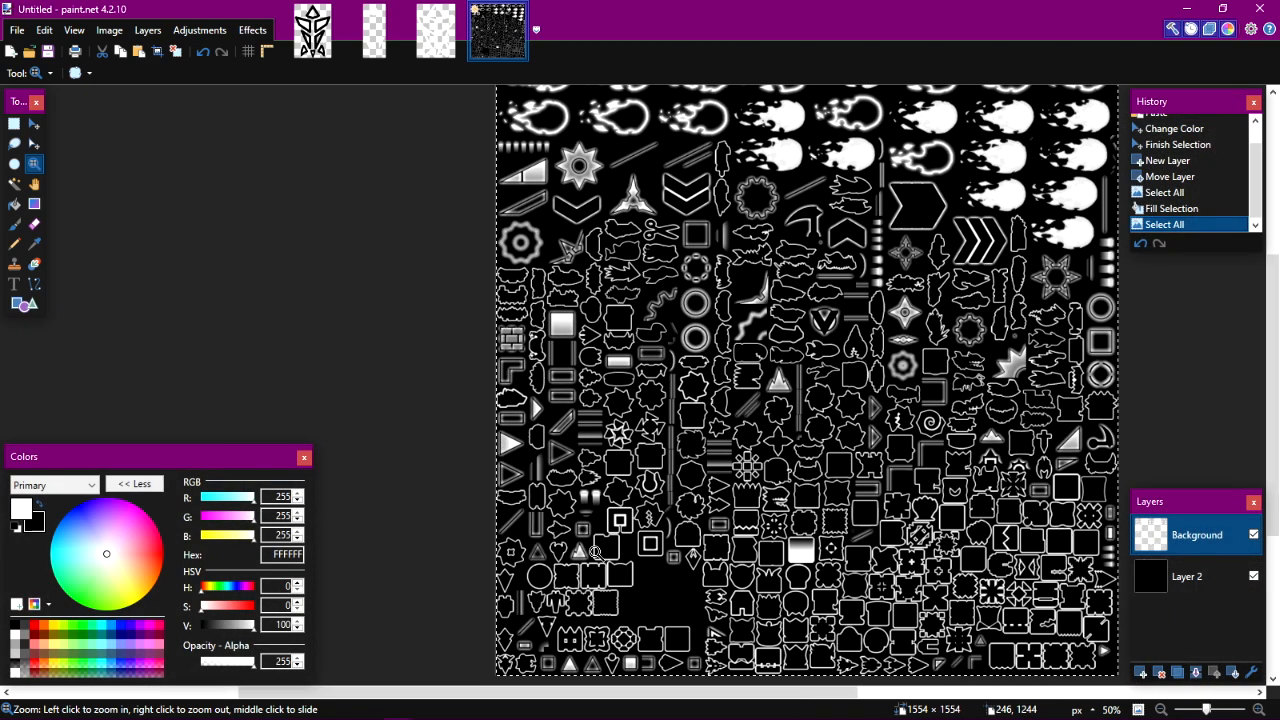
pyautogui.click(595, 551)
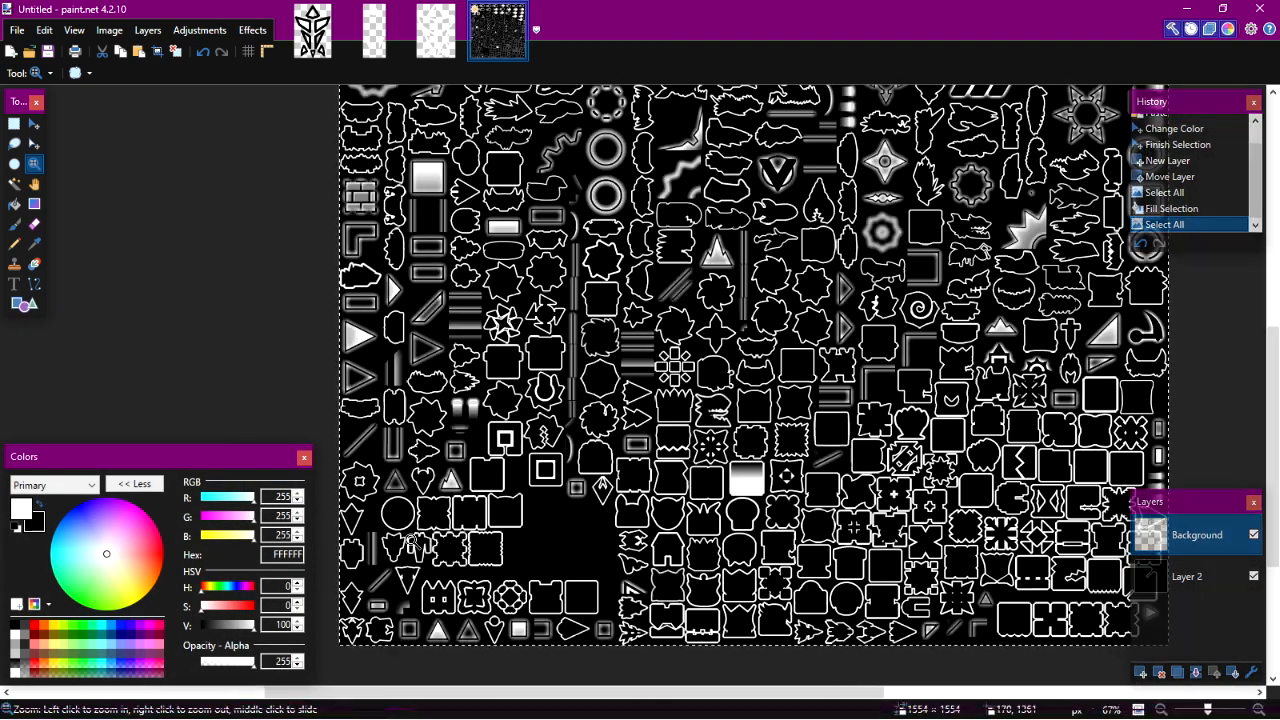
pyautogui.moveTo(411, 541); pyautogui.dragTo(317, 499)
pyautogui.scroll(2, 487, 408)
pyautogui.moveTo(500, 423); pyautogui.dragTo(505, 509)
pyautogui.scroll(-1, 516, 572)
pyautogui.scroll(-7, 517, 574)
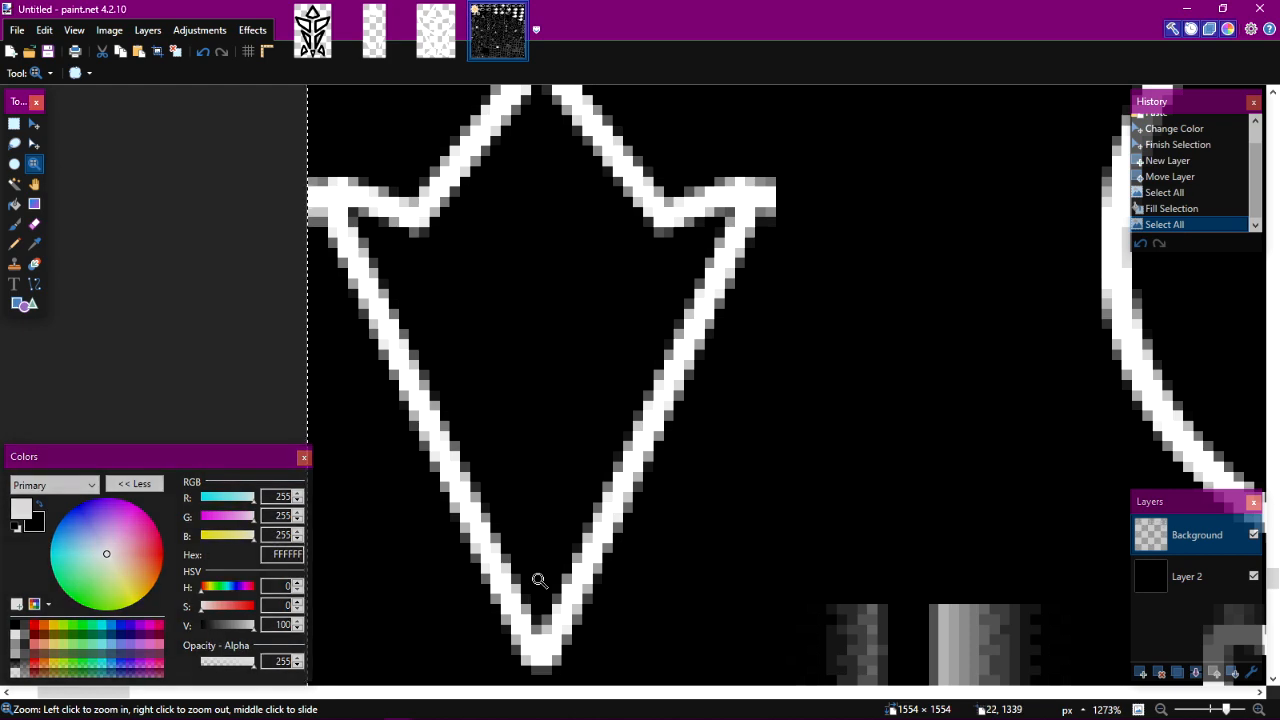
pyautogui.moveTo(572, 465); pyautogui.dragTo(603, 531)
pyautogui.scroll(-2, 604, 527)
pyautogui.scroll(-4, 605, 526)
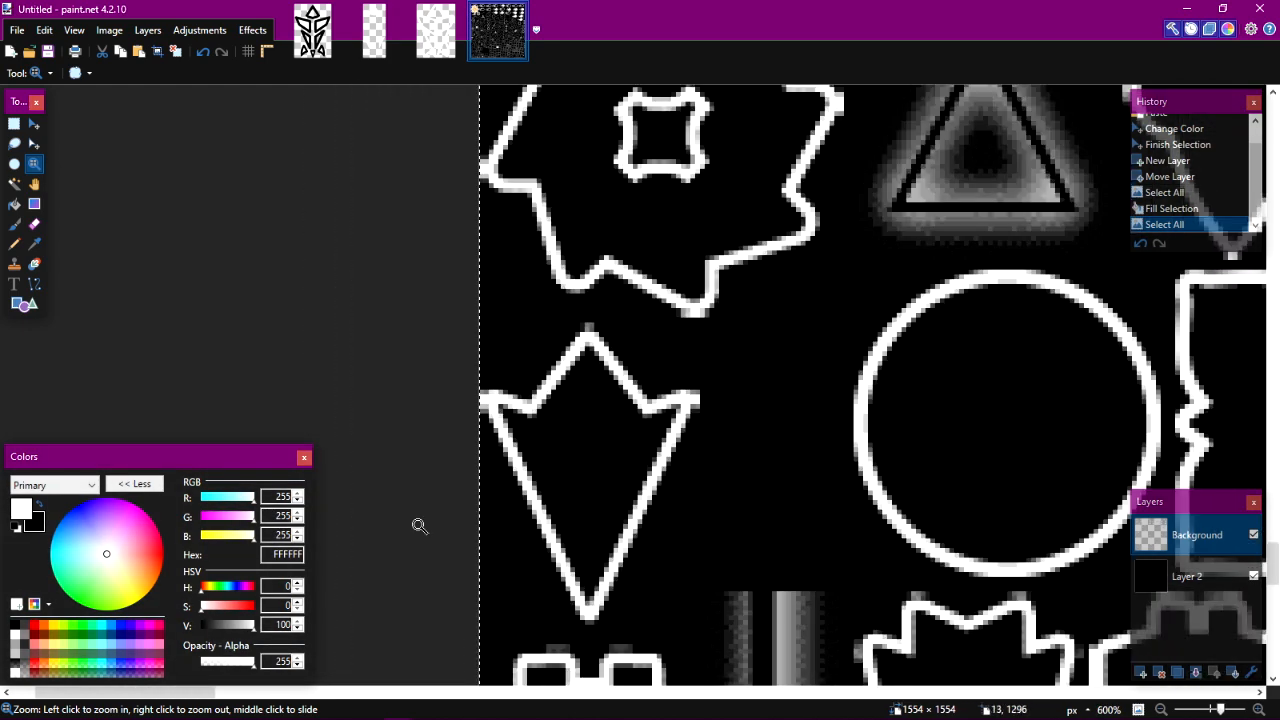
# Try resizing the Dart 3 glow image to 40 × 56 pixels and placing it over the original dart outline in the sheet.
pyautogui.click(447, 42)
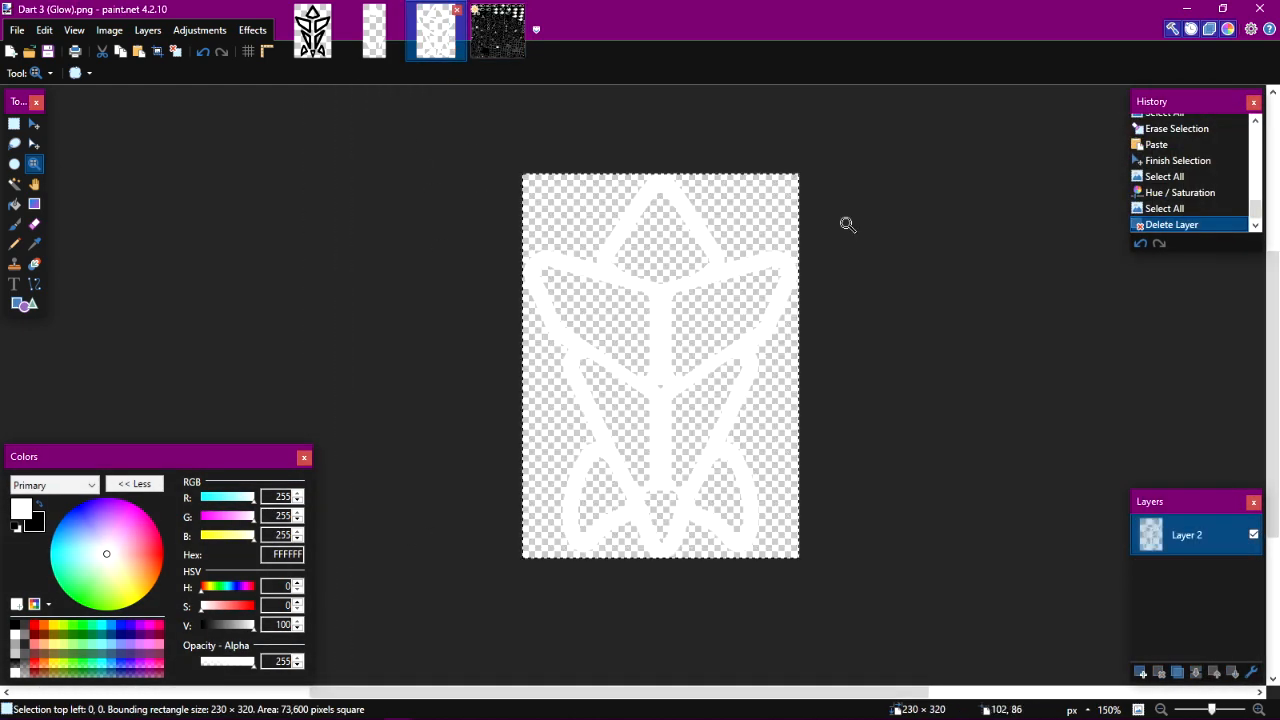
pyautogui.hotkey('ctrl', 'a')
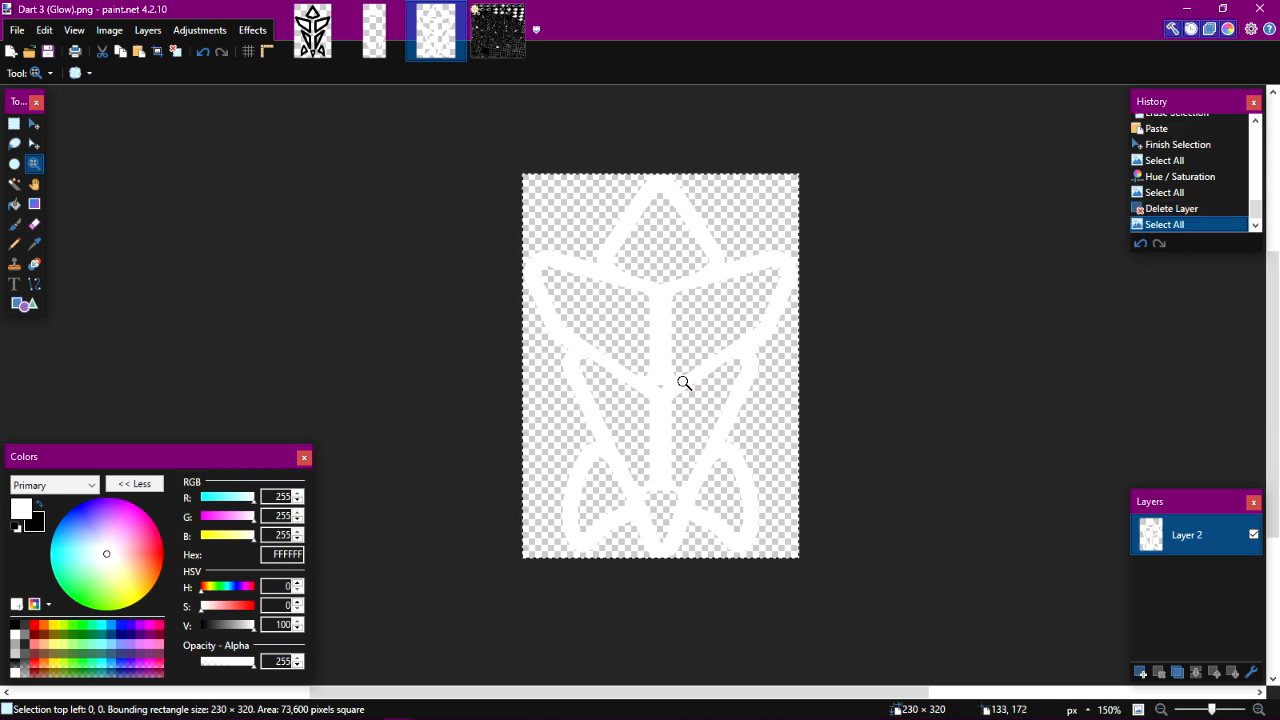
pyautogui.click(110, 33)
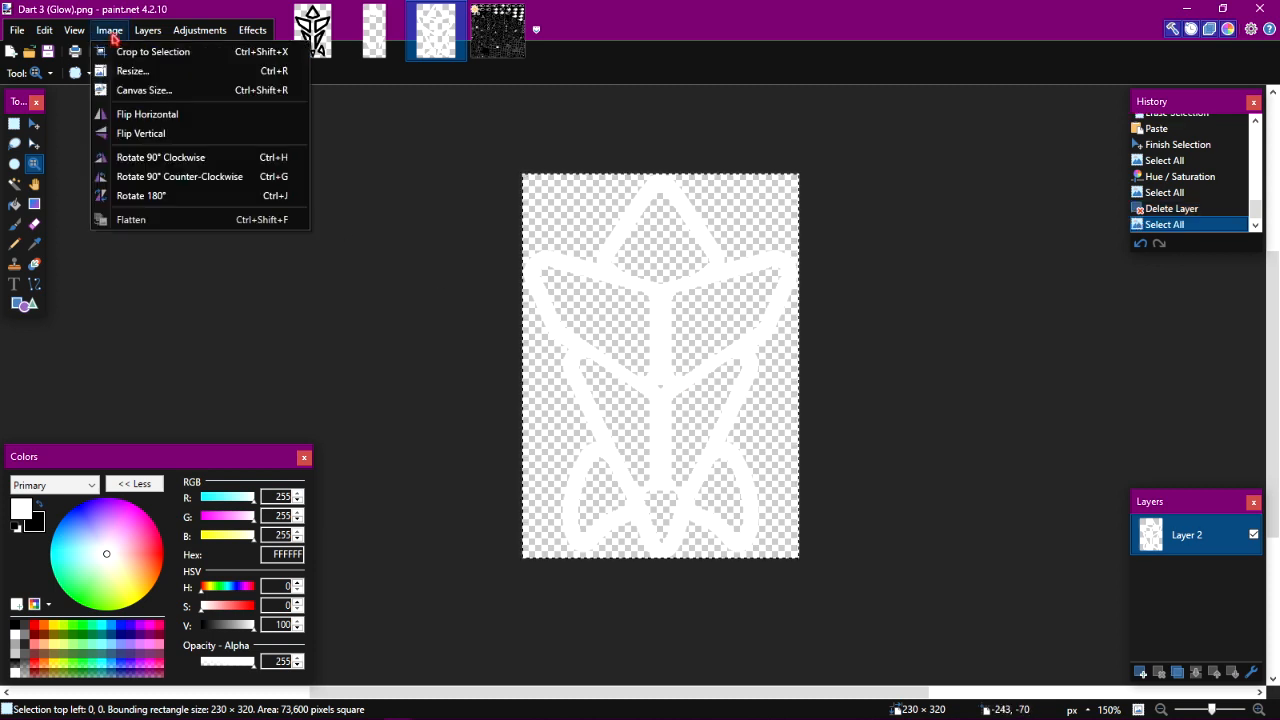
pyautogui.click(125, 71)
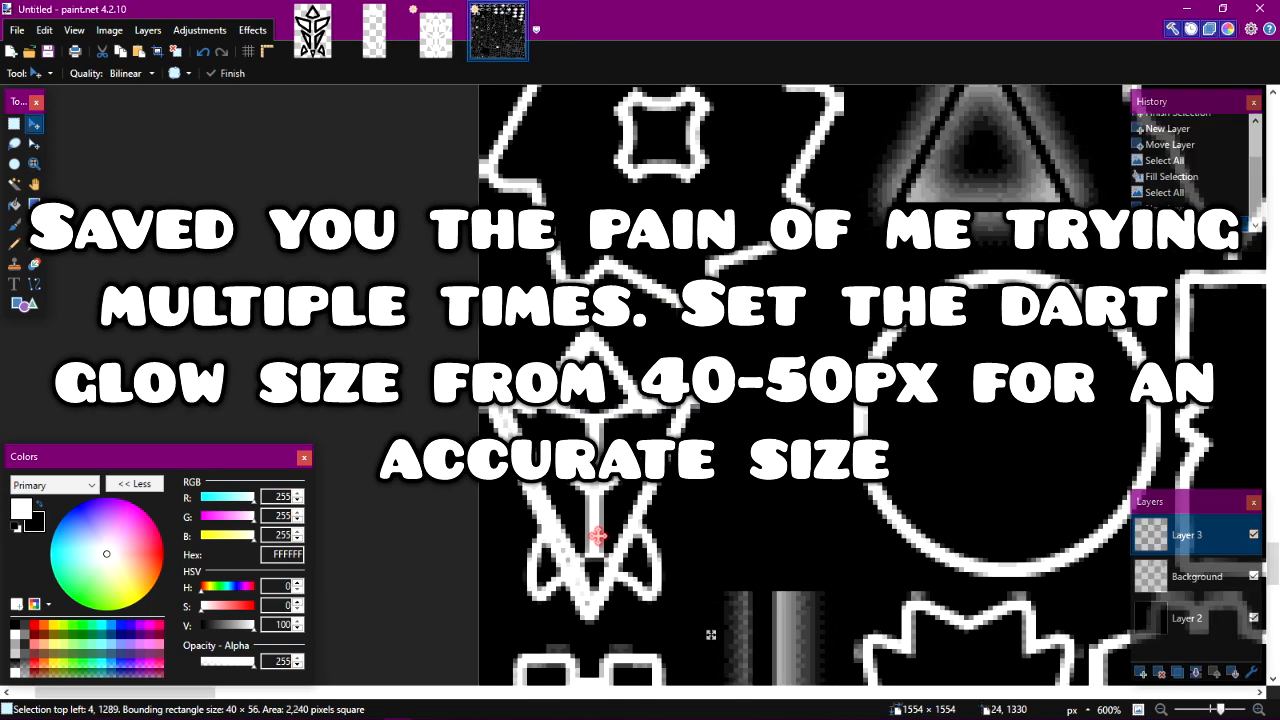
pyautogui.moveTo(711, 634); pyautogui.dragTo(706, 649)
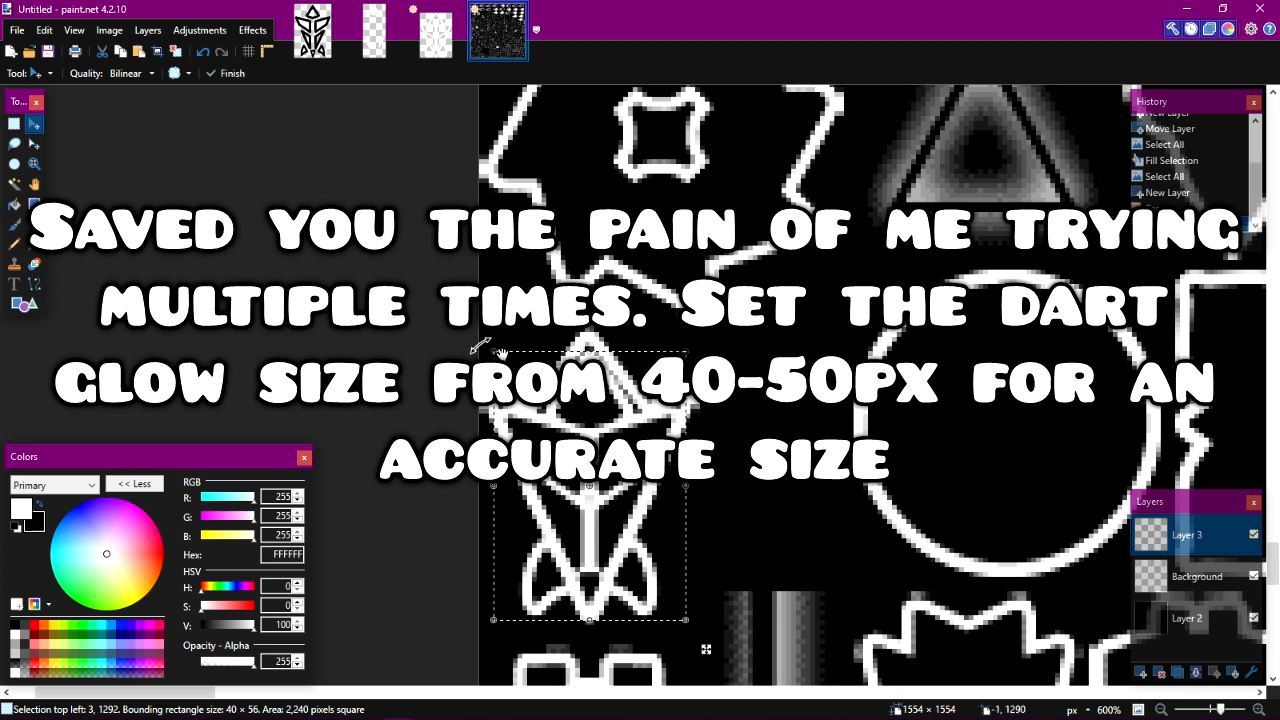
# Undo the 40-pixel glow's placement in the sheet and the resize of the Dart 3 glow image.
pyautogui.hotkey('ctrl', 'z')
pyautogui.hotkey('ctrl', 'z')
pyautogui.click(420, 50)
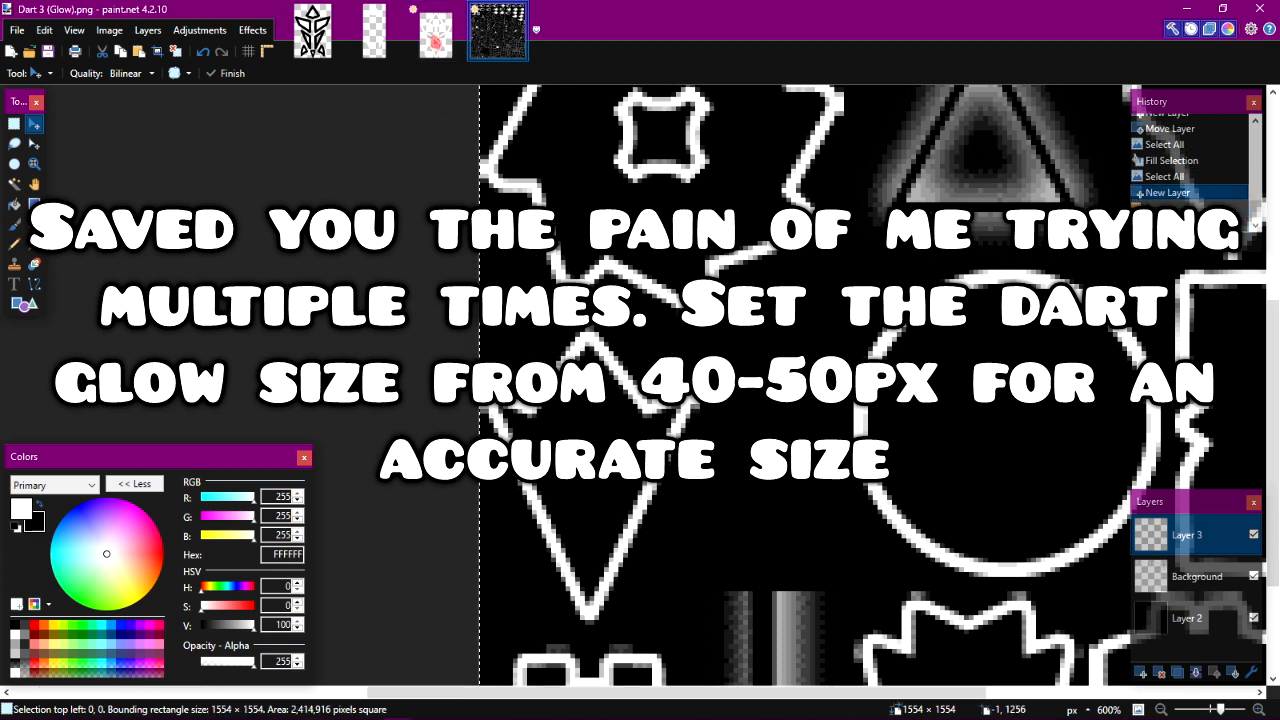
pyautogui.hotkey('ctrl', 'z')
pyautogui.hotkey('ctrl', 'z')
# Resize the Dart 3 glow image to 45 × 63 pixels and paste it into Layer 3 of the glow sheet.
pyautogui.click(140, 36)
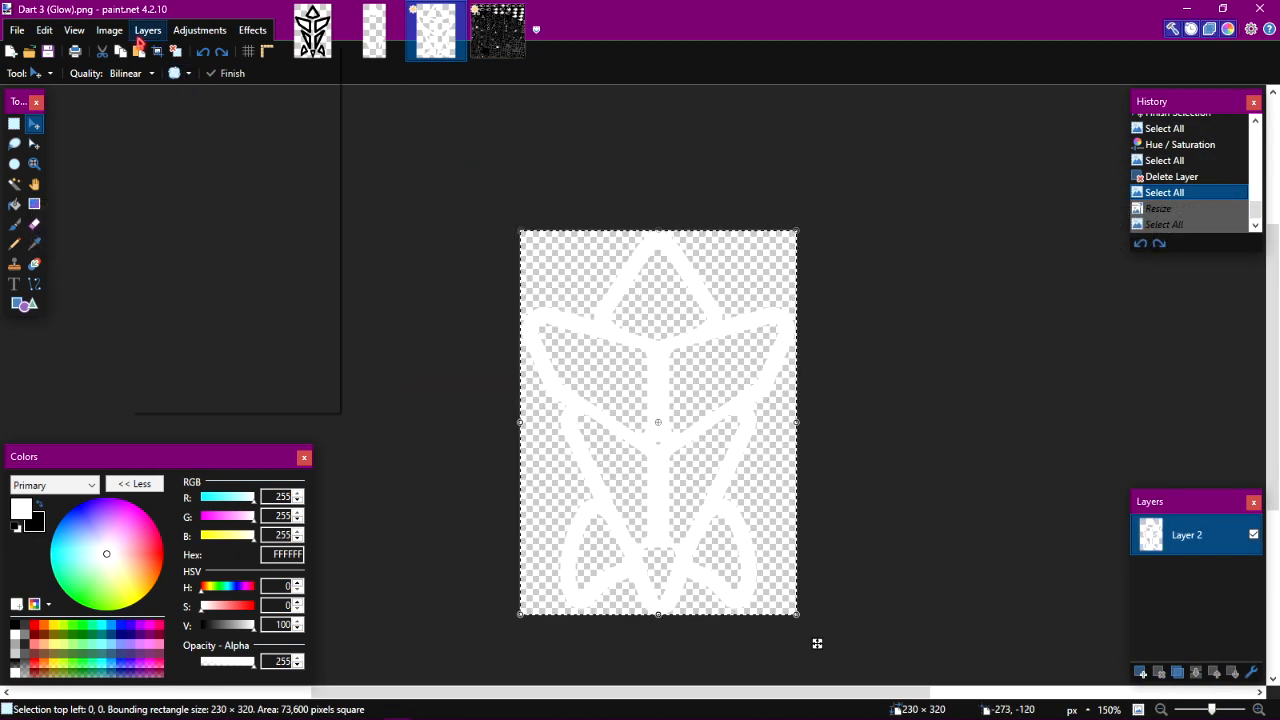
pyautogui.moveTo(93, 35)
pyautogui.click(116, 70)
pyautogui.write('4')
pyautogui.hotkey('ctrl', 'a')
pyautogui.hotkey('ctrl', 'Tab')
pyautogui.hotkey('ctrl', 'shift', 'v')
# Align the pasted glow over the original dart 03 outline and shrink it to 44 × 61 pixels.
pyautogui.moveTo(714, 420); pyautogui.dragTo(715, 649)
pyautogui.moveTo(583, 509); pyautogui.dragTo(586, 509)
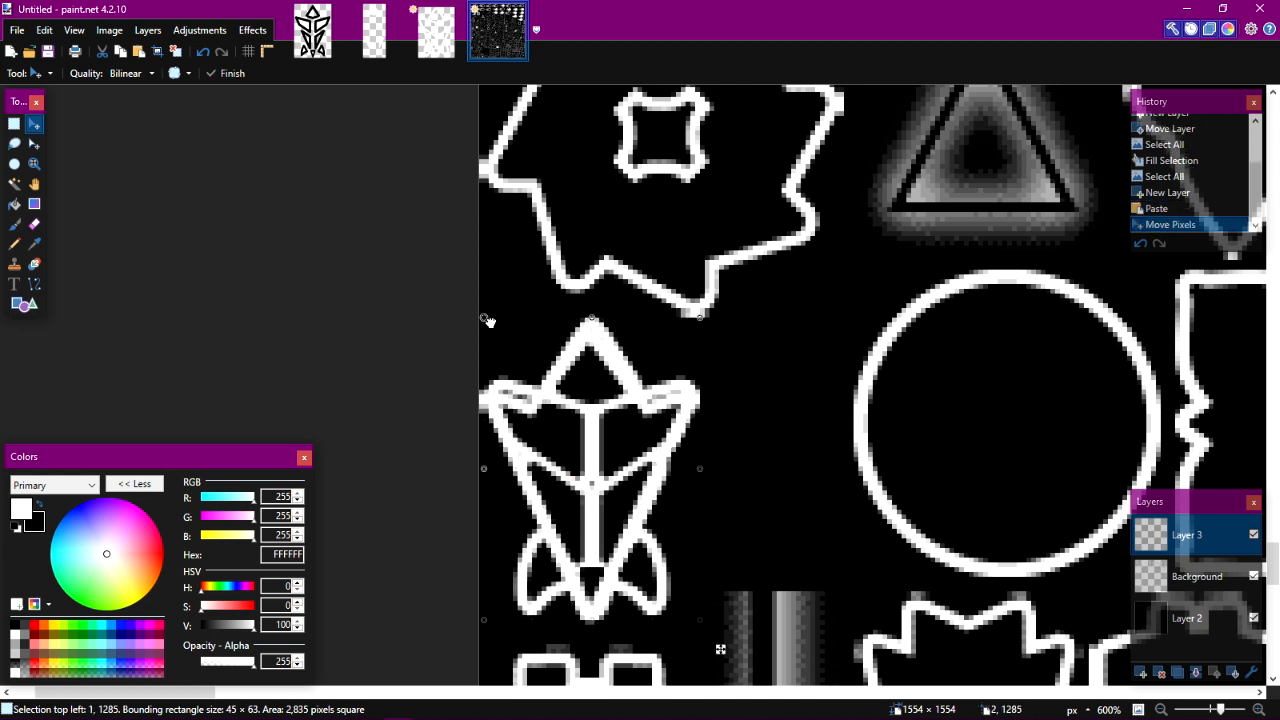
pyautogui.moveTo(482, 320); pyautogui.dragTo(486, 326)
pyautogui.moveTo(594, 423)
pyautogui.mouseDown()
pyautogui.moveTo(589, 449)
pyautogui.moveTo(586, 430)
pyautogui.mouseUp()
pyautogui.moveTo(601, 618)
pyautogui.mouseDown()
pyautogui.moveTo(600, 571)
pyautogui.moveTo(598, 618)
pyautogui.mouseUp()
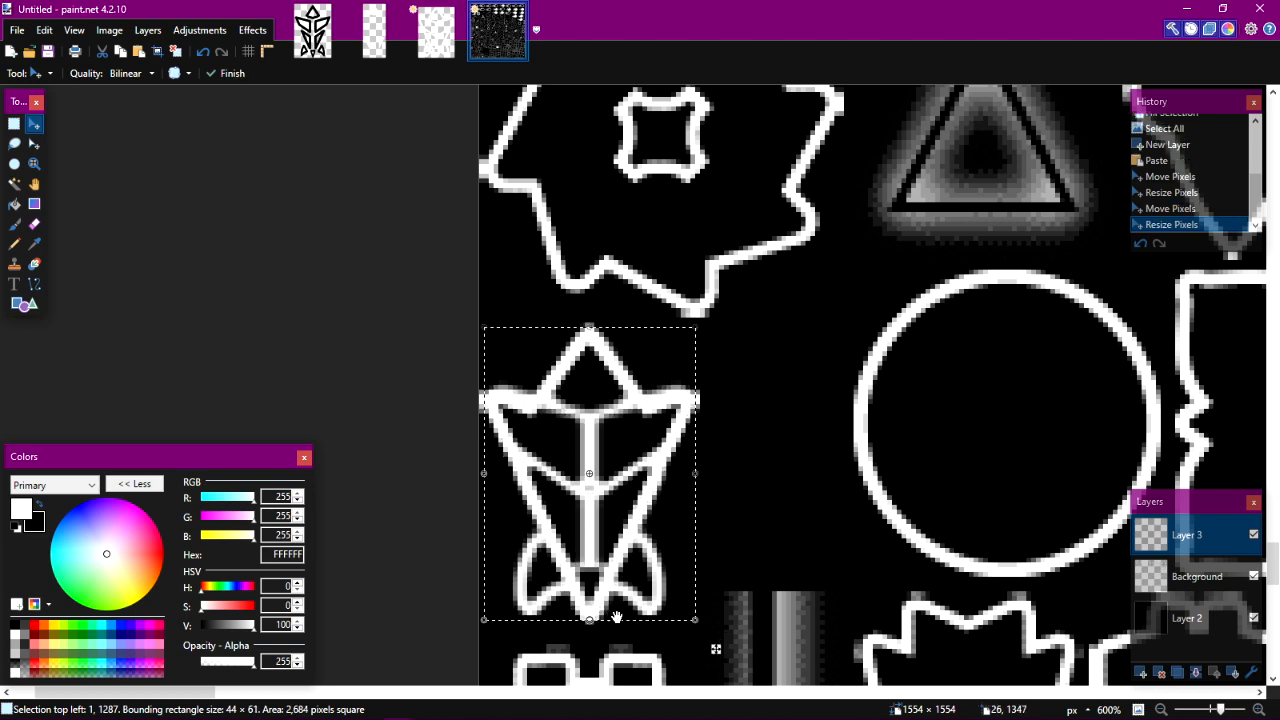
# Compare the custom glow with the original dart outline up close, hiding Layer 3 and showing it again.
pyautogui.press('z')
pyautogui.click(676, 587)
pyautogui.click(712, 393)
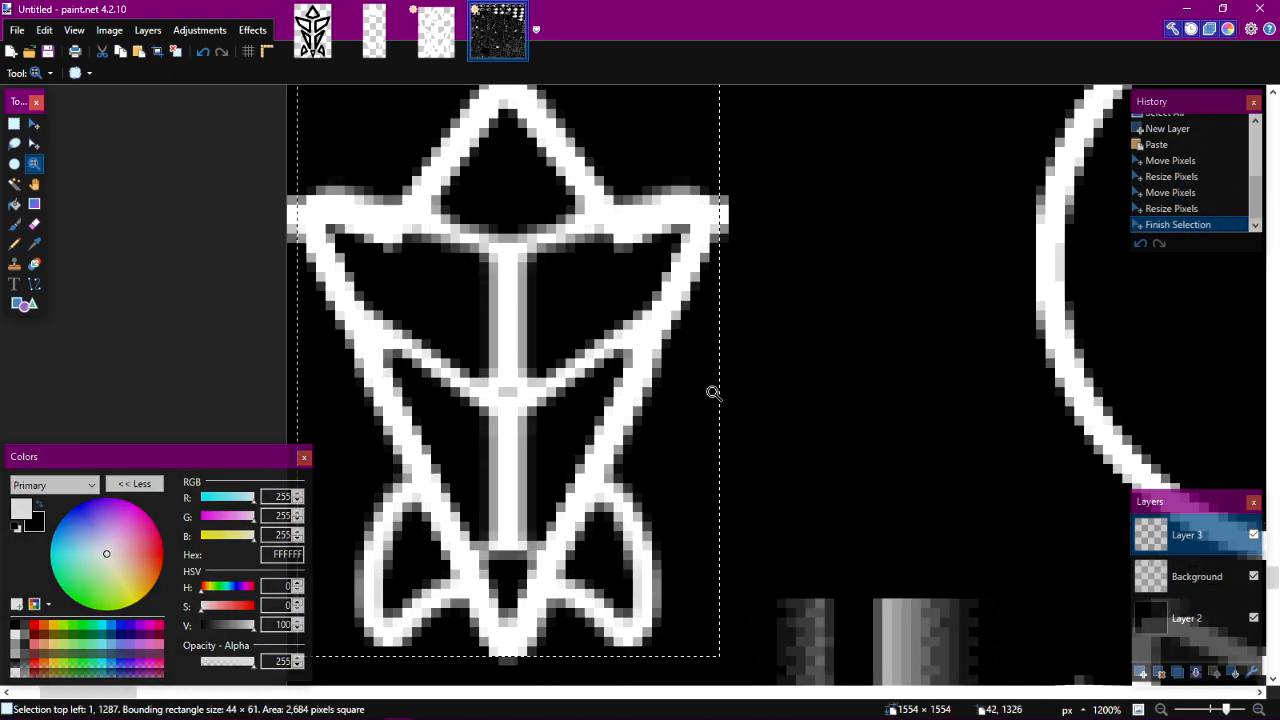
pyautogui.moveTo(465, 385); pyautogui.dragTo(503, 318)
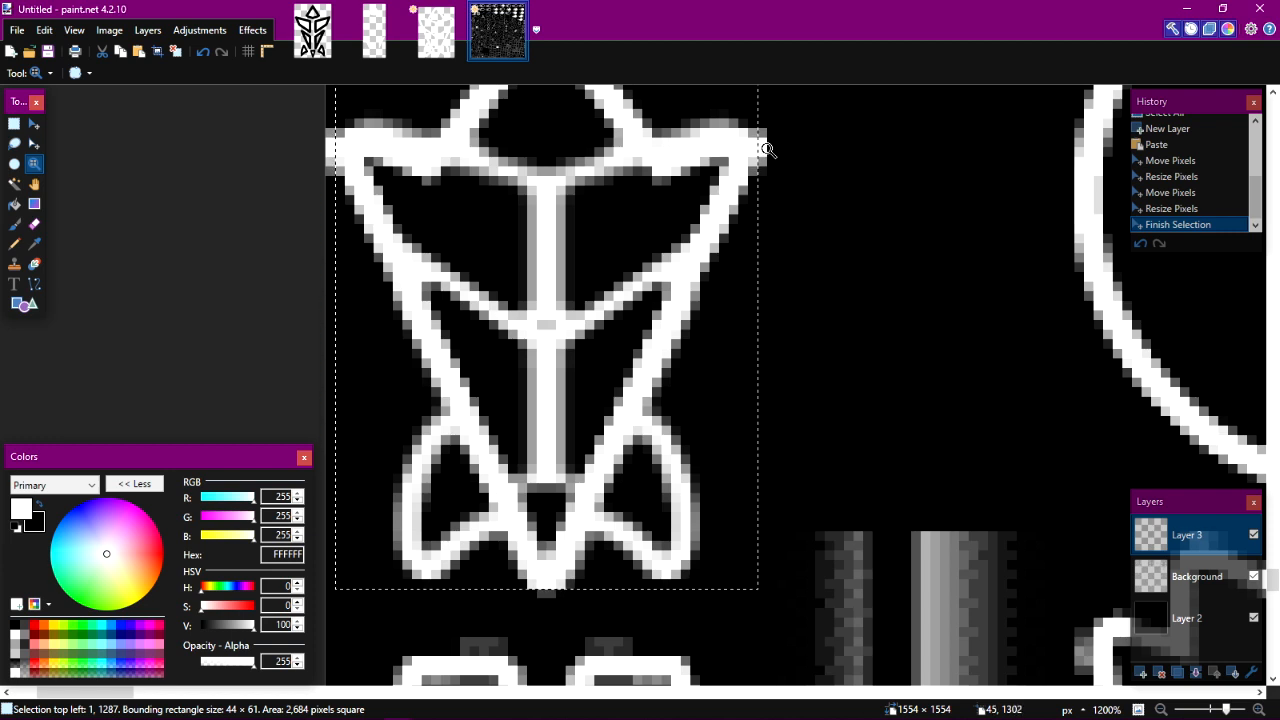
pyautogui.scroll(4, 374, 180)
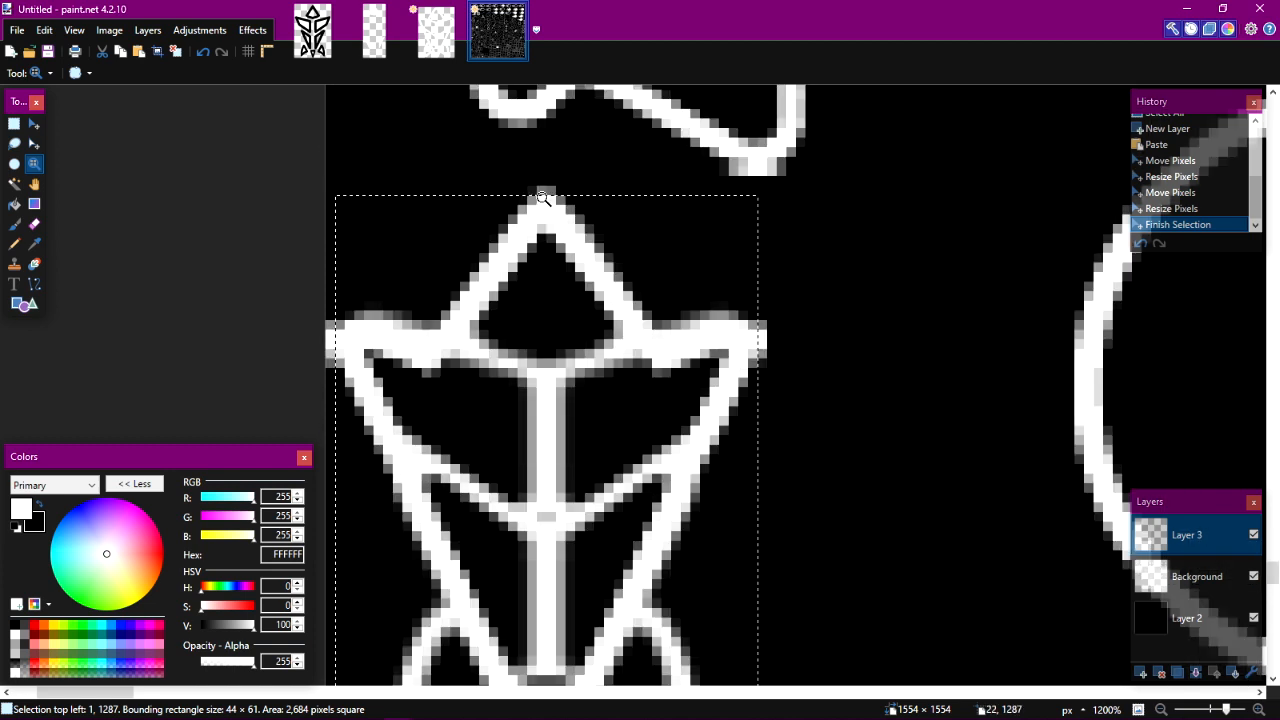
pyautogui.click(1254, 535)
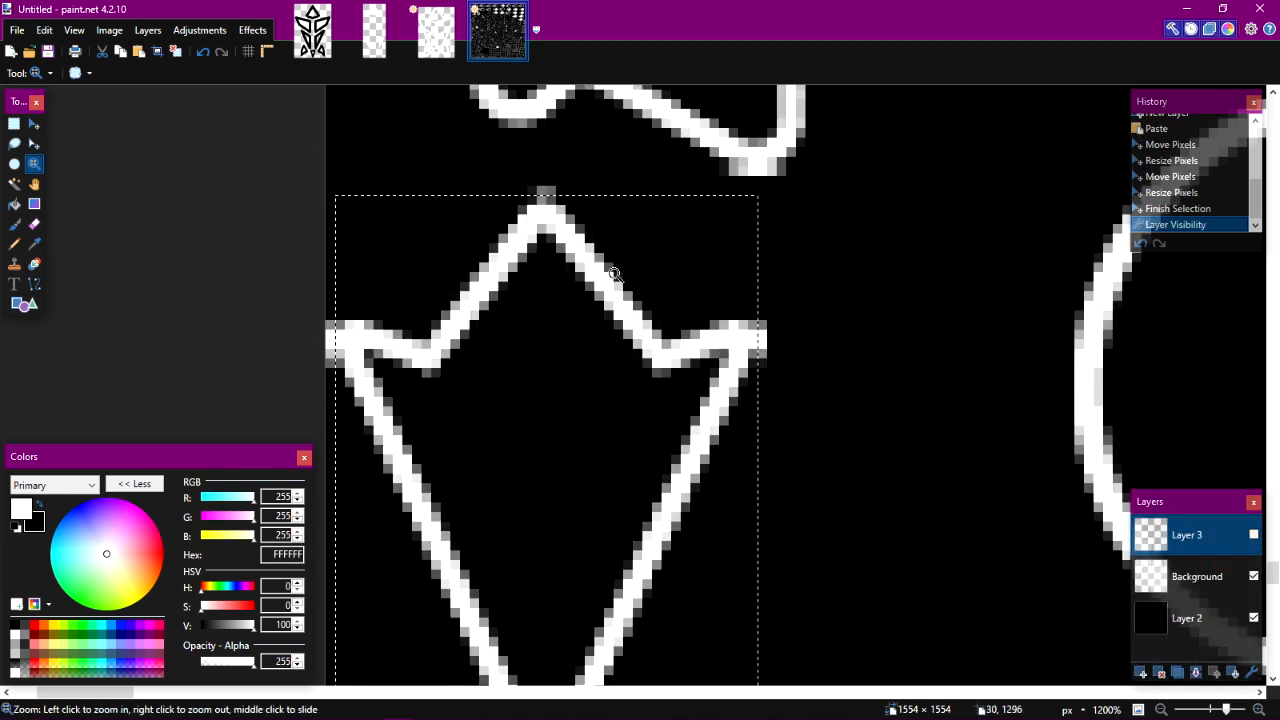
pyautogui.scroll(-4, 420, 414)
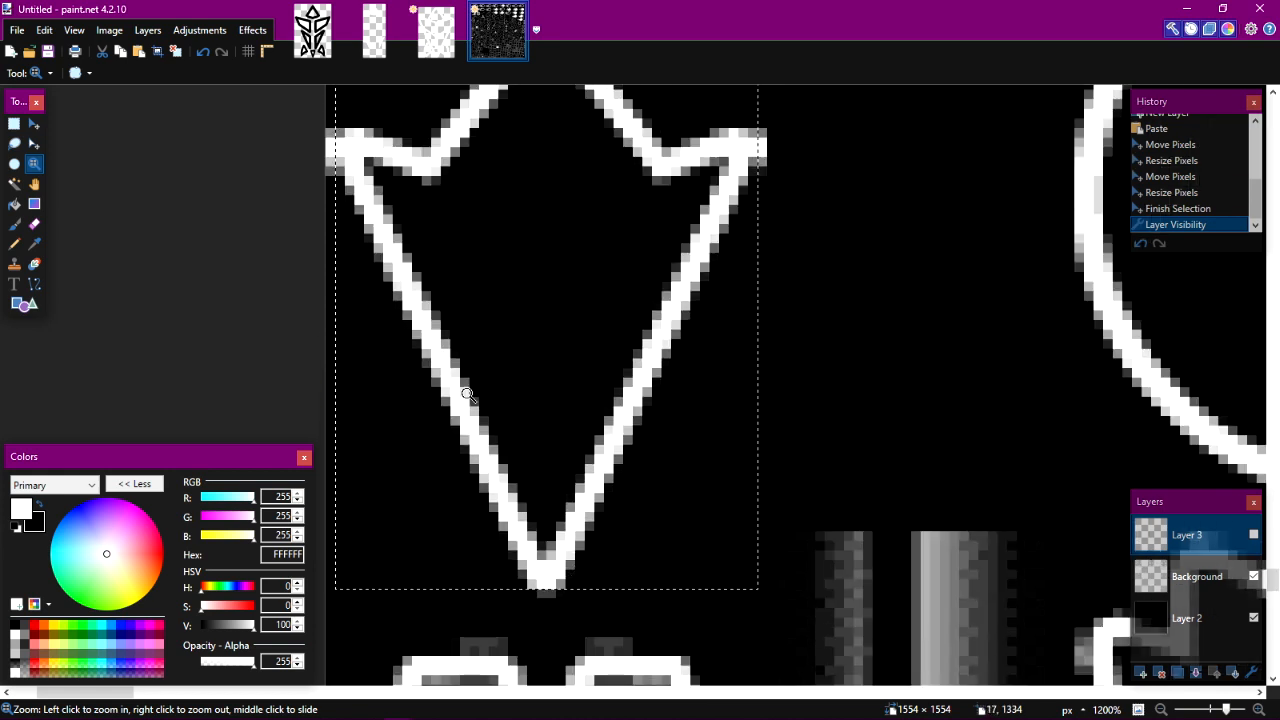
pyautogui.scroll(2, 549, 595)
pyautogui.click(1254, 535)
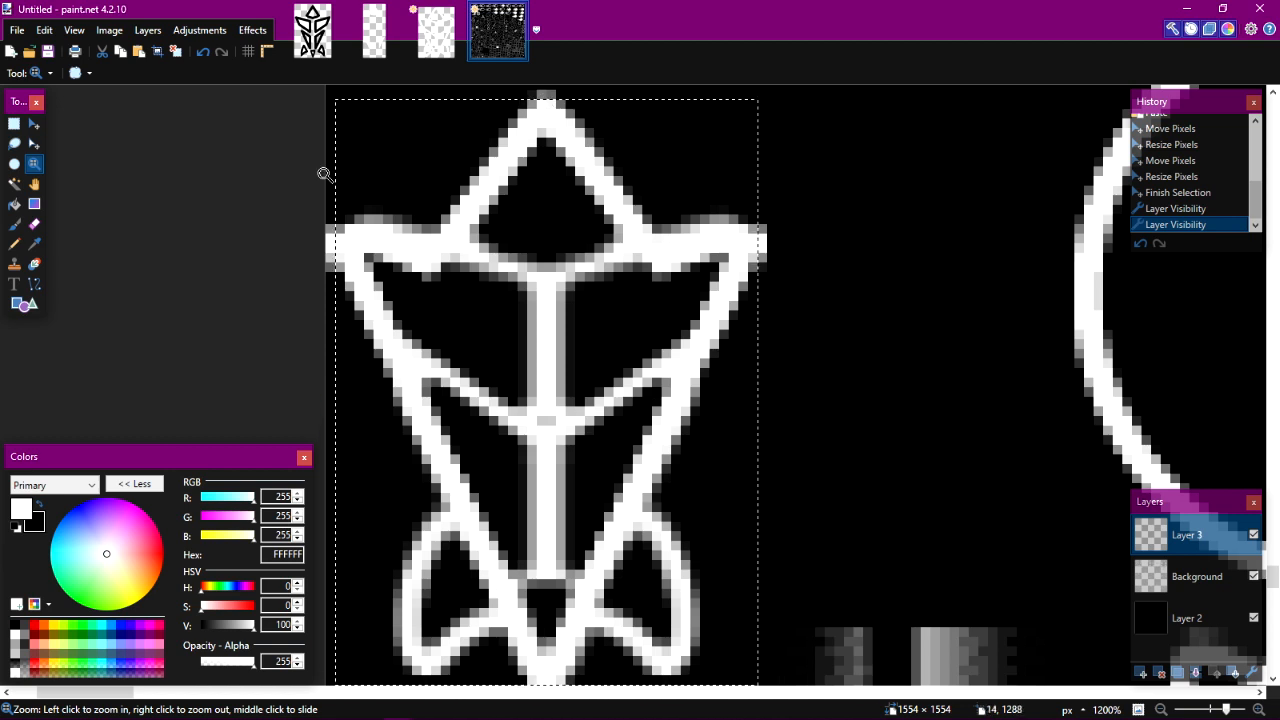
# Erase the original dart 03 outline from the Background layer using a 46 × 63 pixel rectangular selection.
pyautogui.scroll(-1, 366, 380)
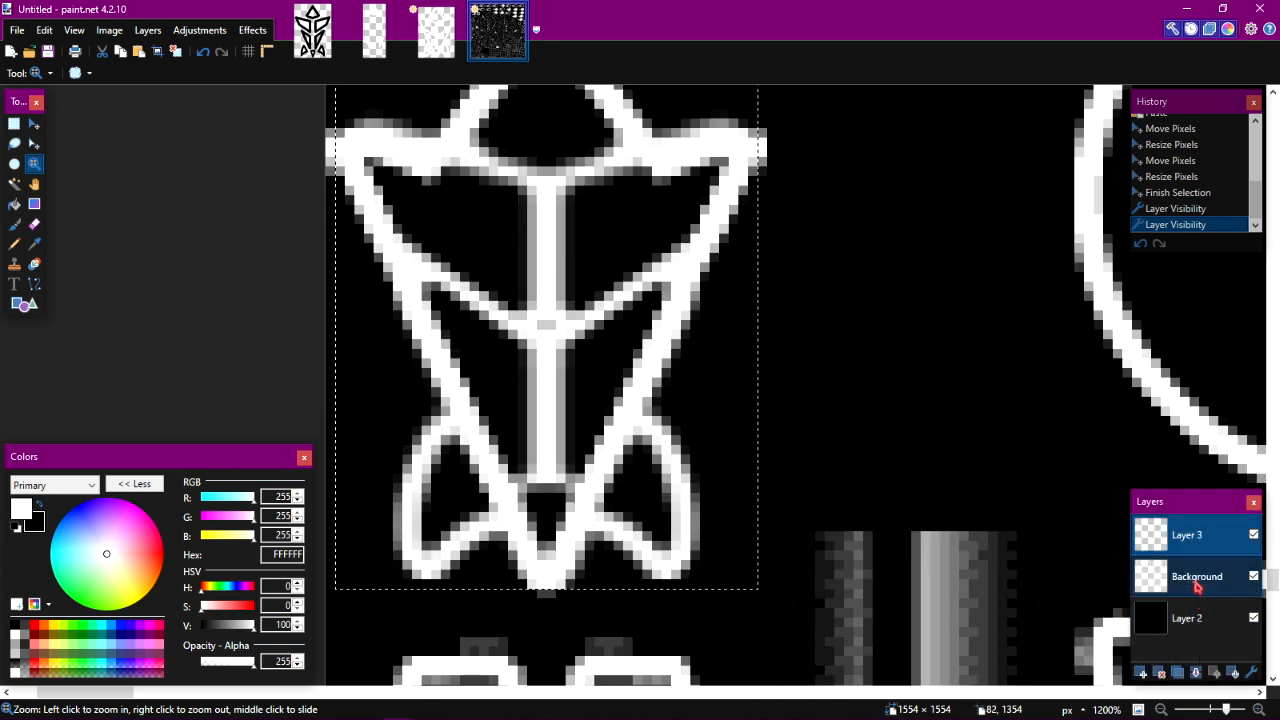
pyautogui.click(1197, 587)
pyautogui.click(14, 124)
pyautogui.scroll(2, 371, 320)
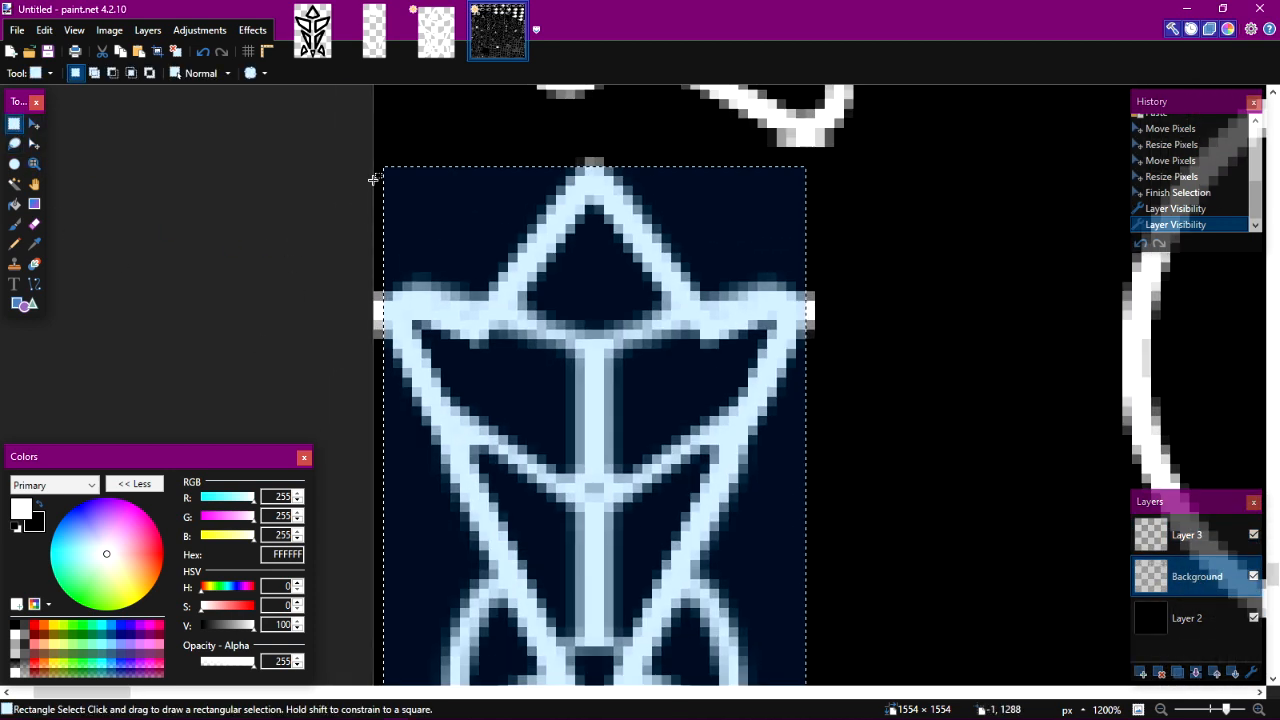
pyautogui.moveTo(380, 163); pyautogui.dragTo(810, 587)
pyautogui.scroll(-6, 760, 560)
pyautogui.scroll(3, 799, 305)
pyautogui.scroll(-3, 801, 309)
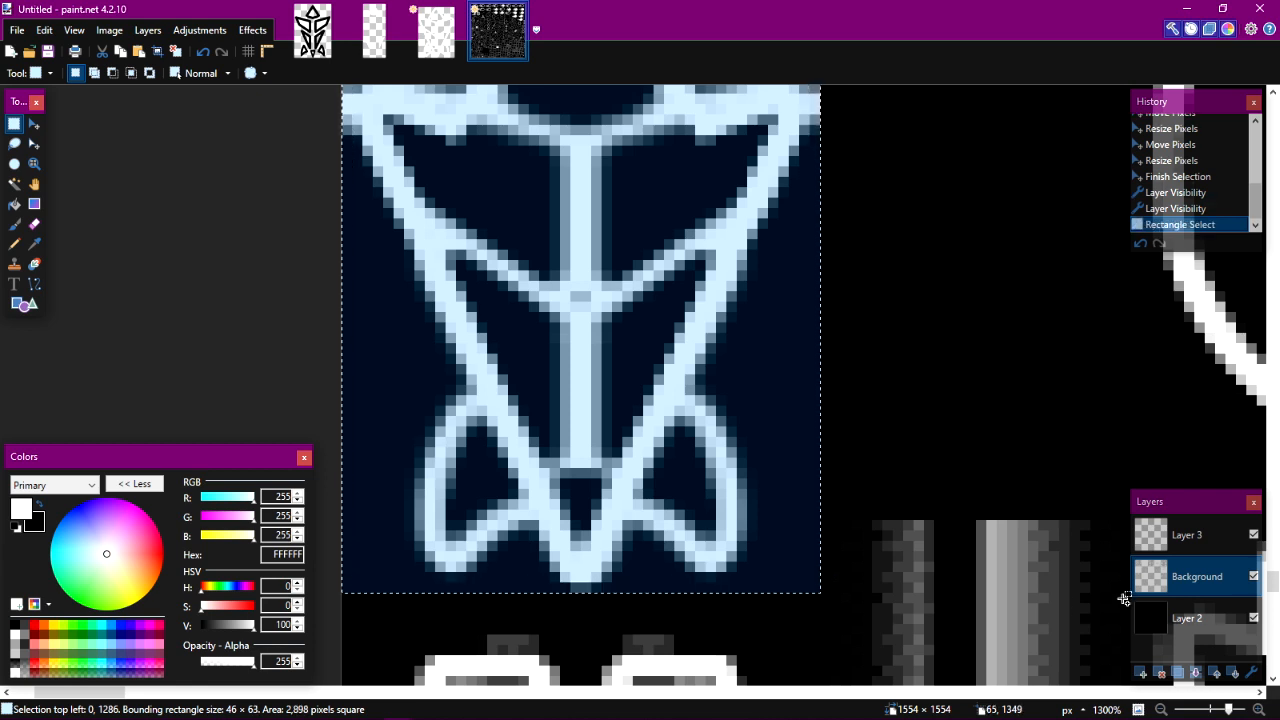
pyautogui.press('Delete')
# Delete the black Layer 2 from the glow sheet and select the whole image.
pyautogui.hotkey('ctrl', 'a')
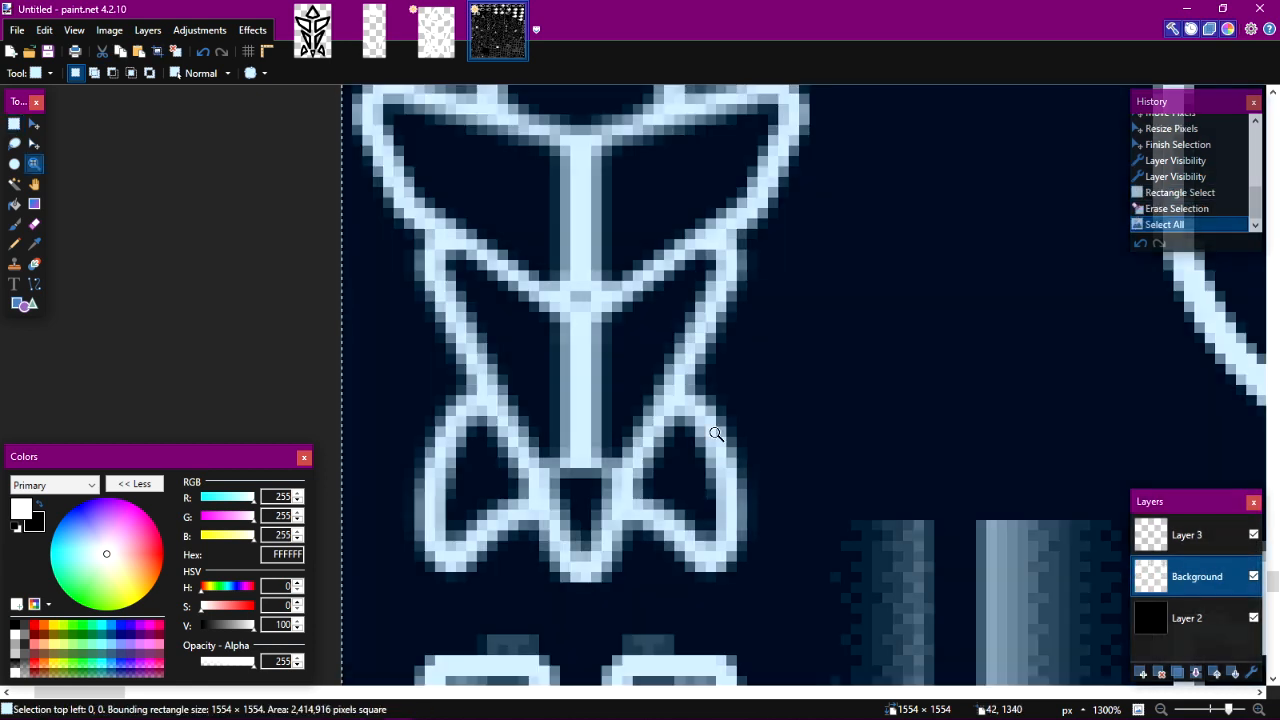
pyautogui.press('z')
pyautogui.scroll(-12, 719, 449)
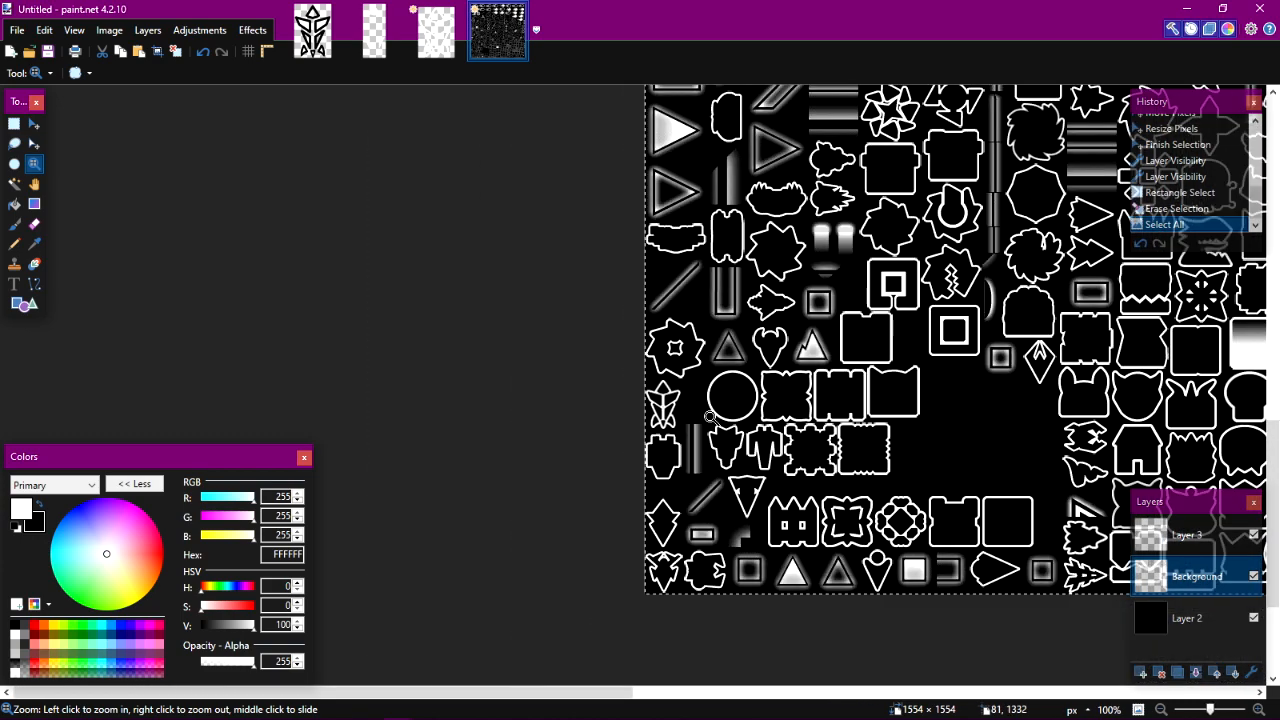
pyautogui.scroll(-2, 709, 416)
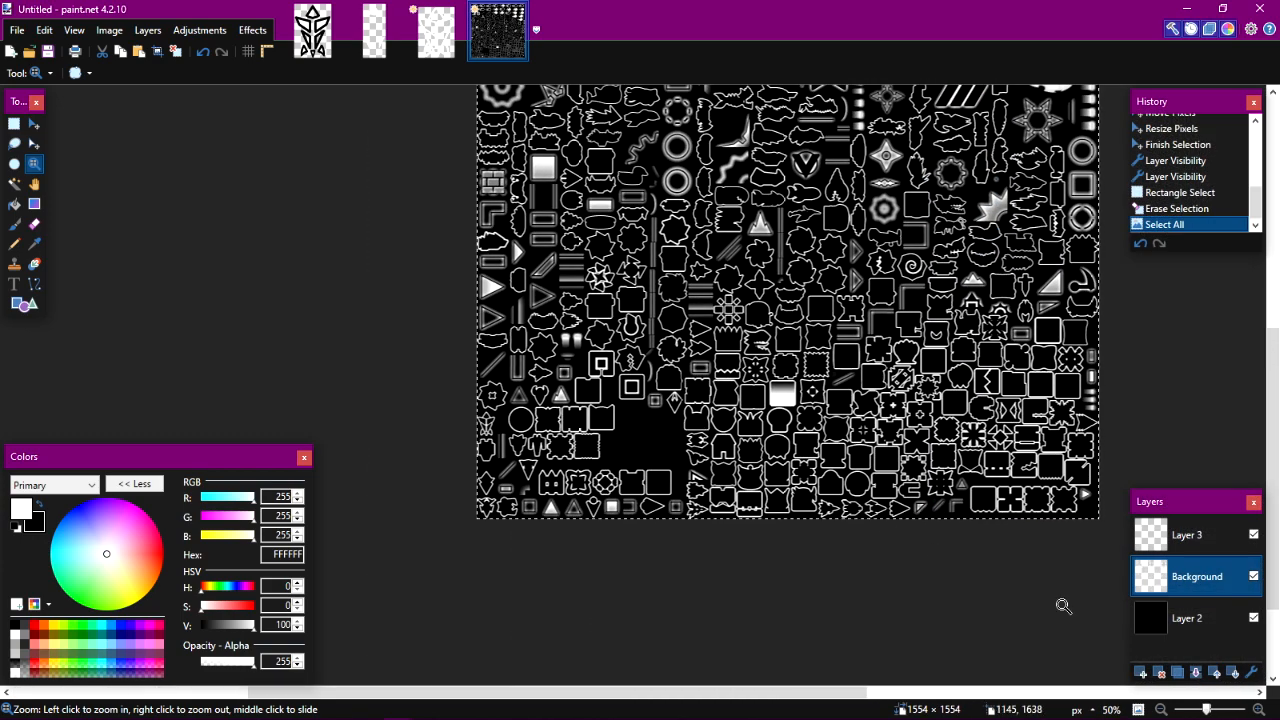
pyautogui.click(1180, 620)
pyautogui.click(1160, 674)
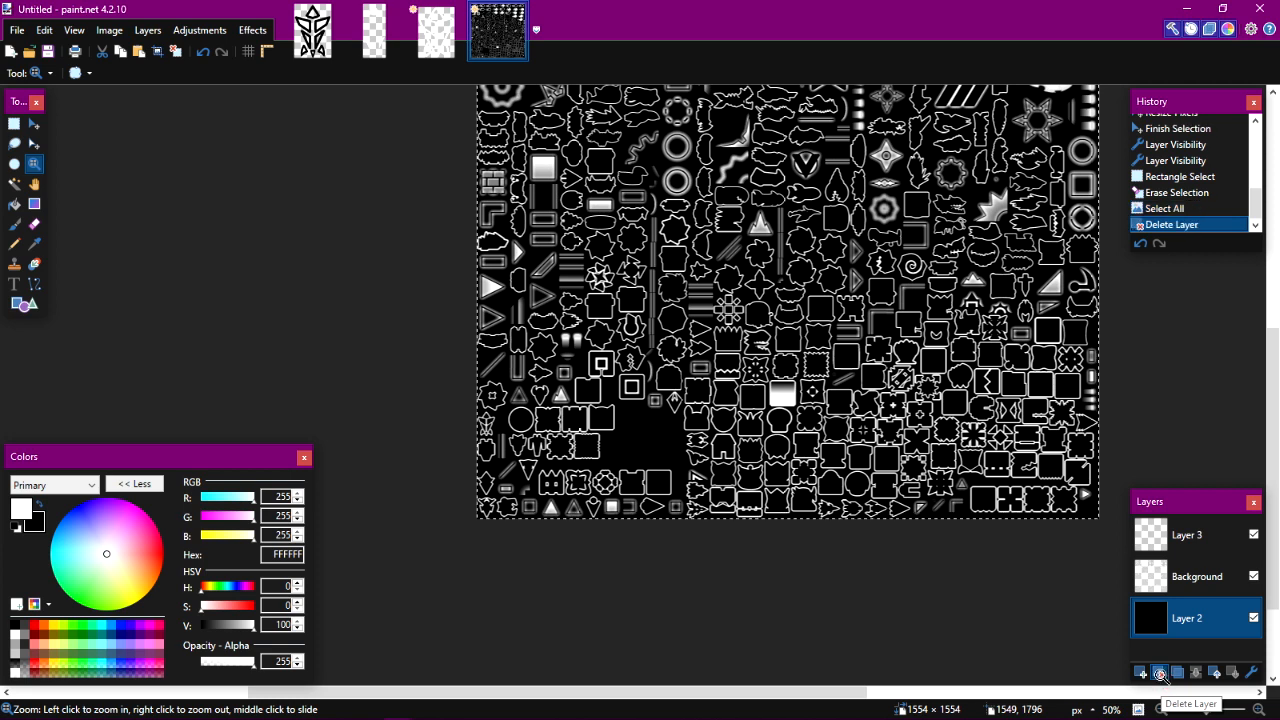
pyautogui.hotkey('ctrl', 'a')
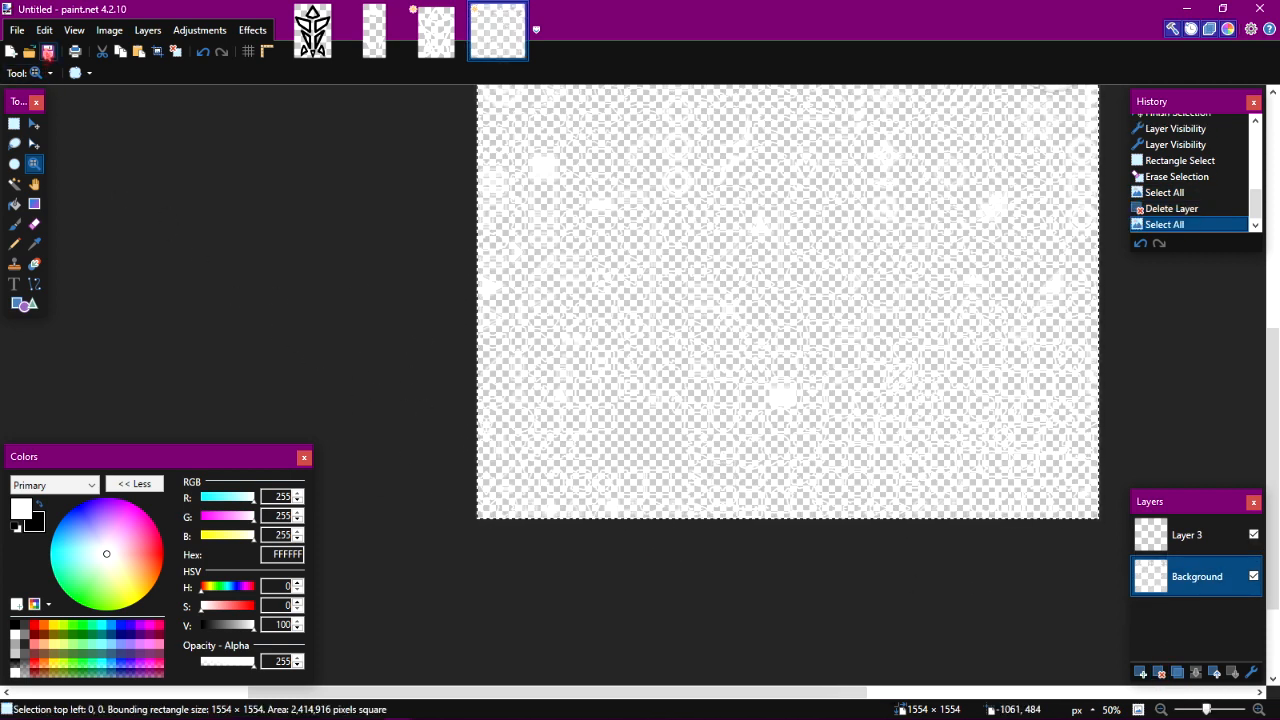
# Start saving the glow sheet into Geometry Dash's Resources folder with PNG as the file type.
pyautogui.click(48, 53)
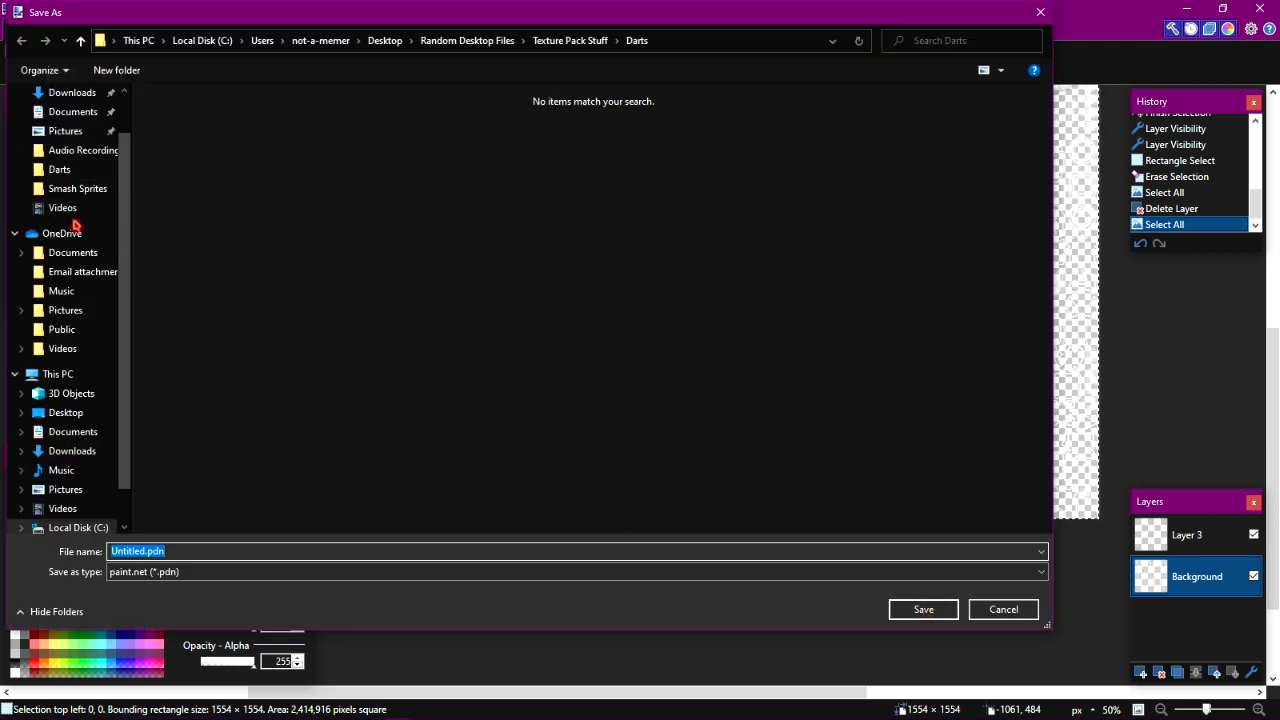
pyautogui.scroll(-1, 73, 222)
pyautogui.click(80, 489)
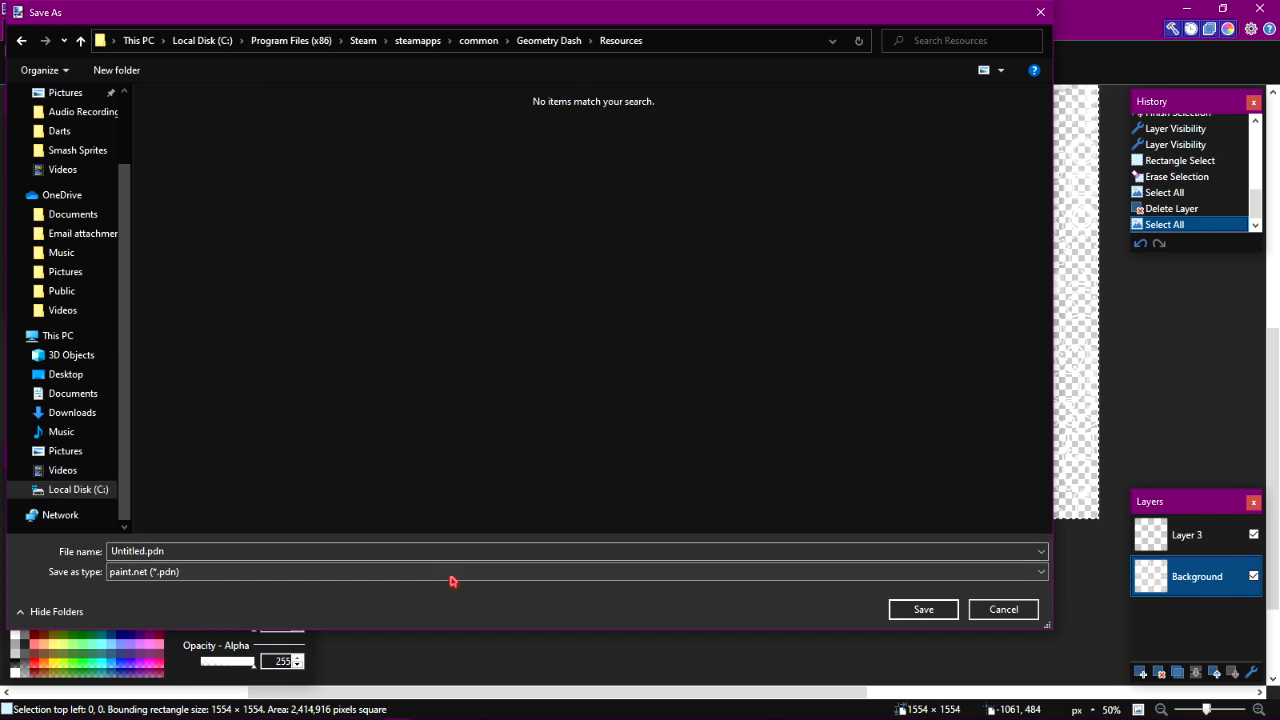
pyautogui.click(447, 575)
pyautogui.click(367, 608)
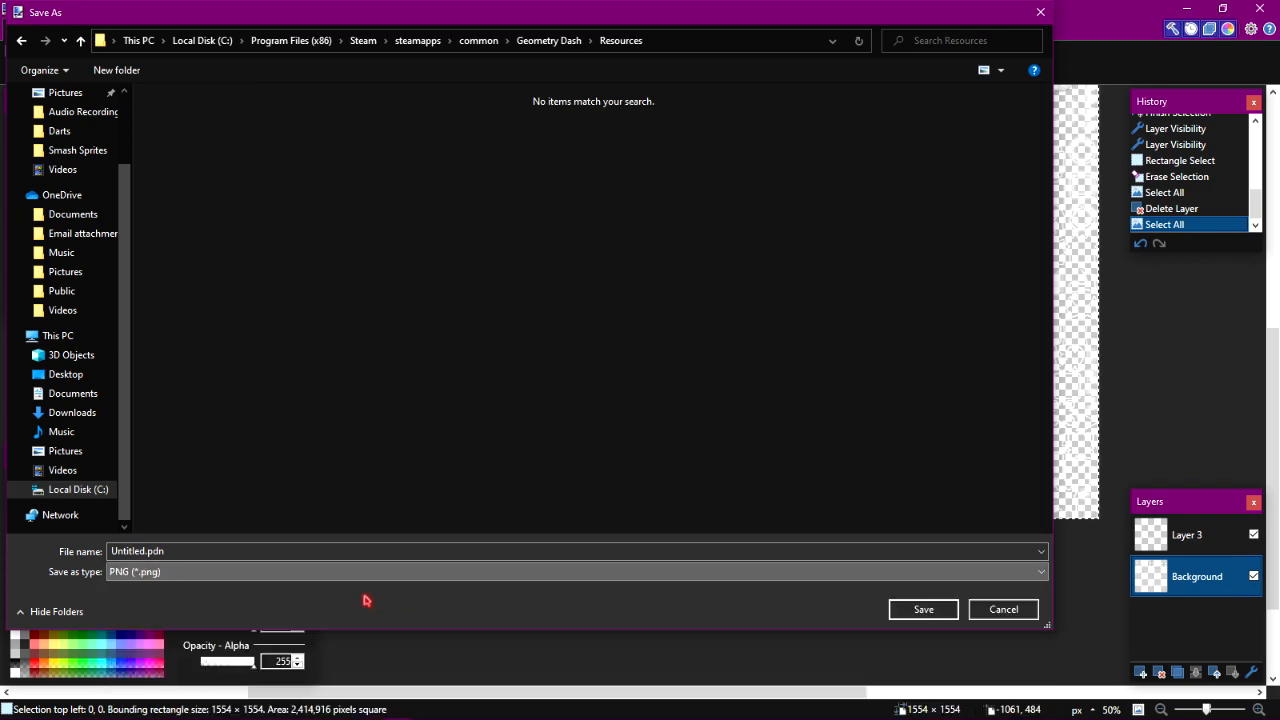
pyautogui.scroll(-1, 906, 352)
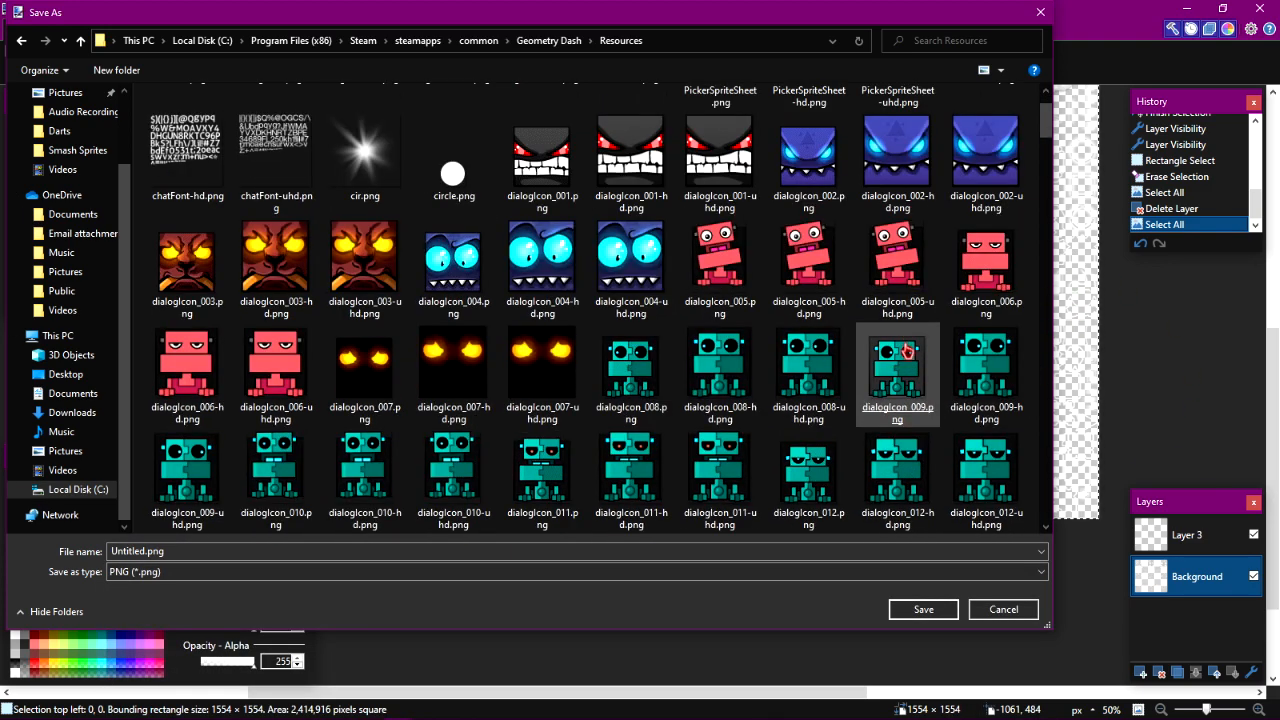
# Overwrite GJ_GameSheetGlow-hd.png with the edited sheet, keeping the auto-detected bit depth and flattening the image.
pyautogui.scroll(-15, 906, 352)
pyautogui.scroll(-6, 869, 290)
pyautogui.scroll(3, 863, 323)
pyautogui.click(859, 328)
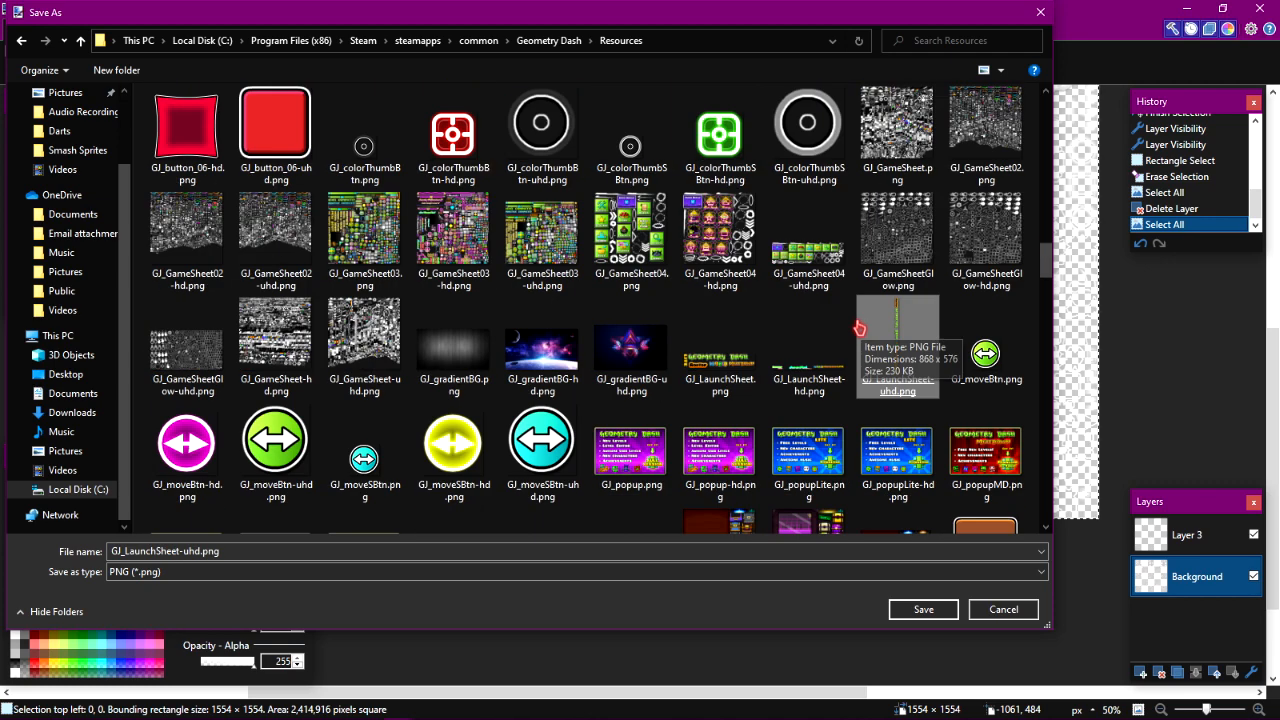
pyautogui.click(973, 270)
pyautogui.doubleClick(973, 270)
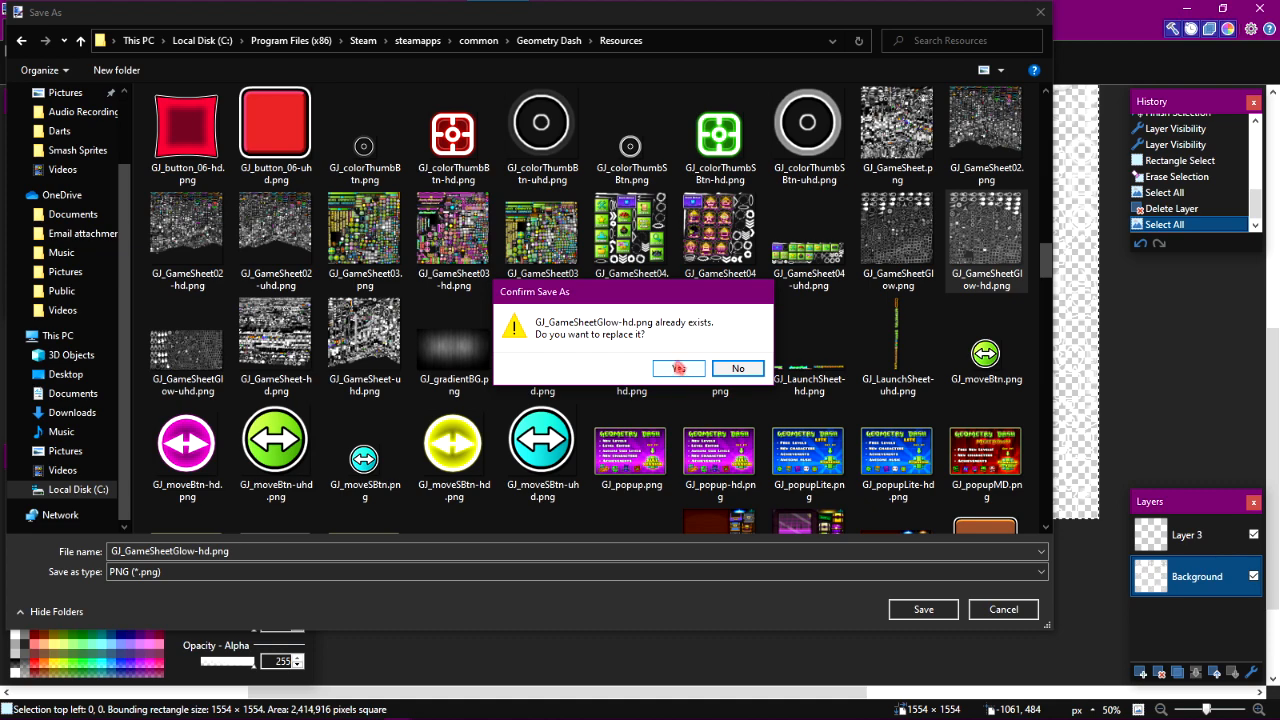
pyautogui.click(678, 368)
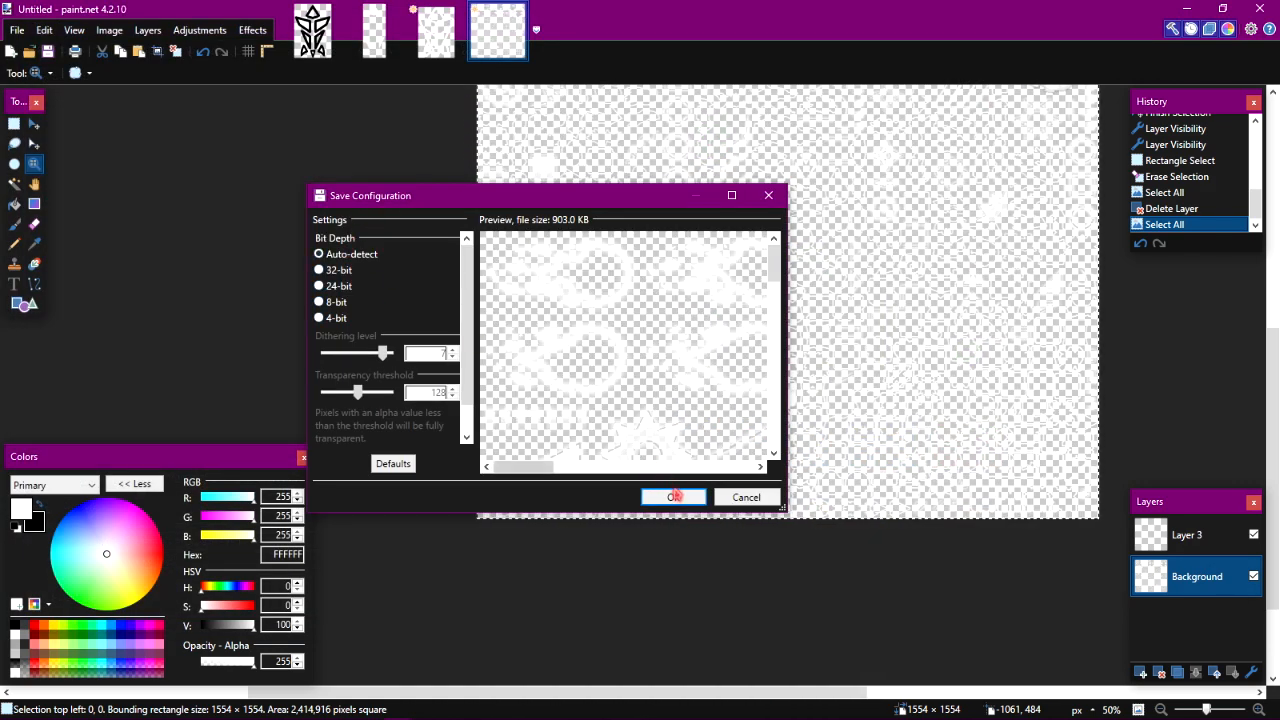
pyautogui.click(673, 498)
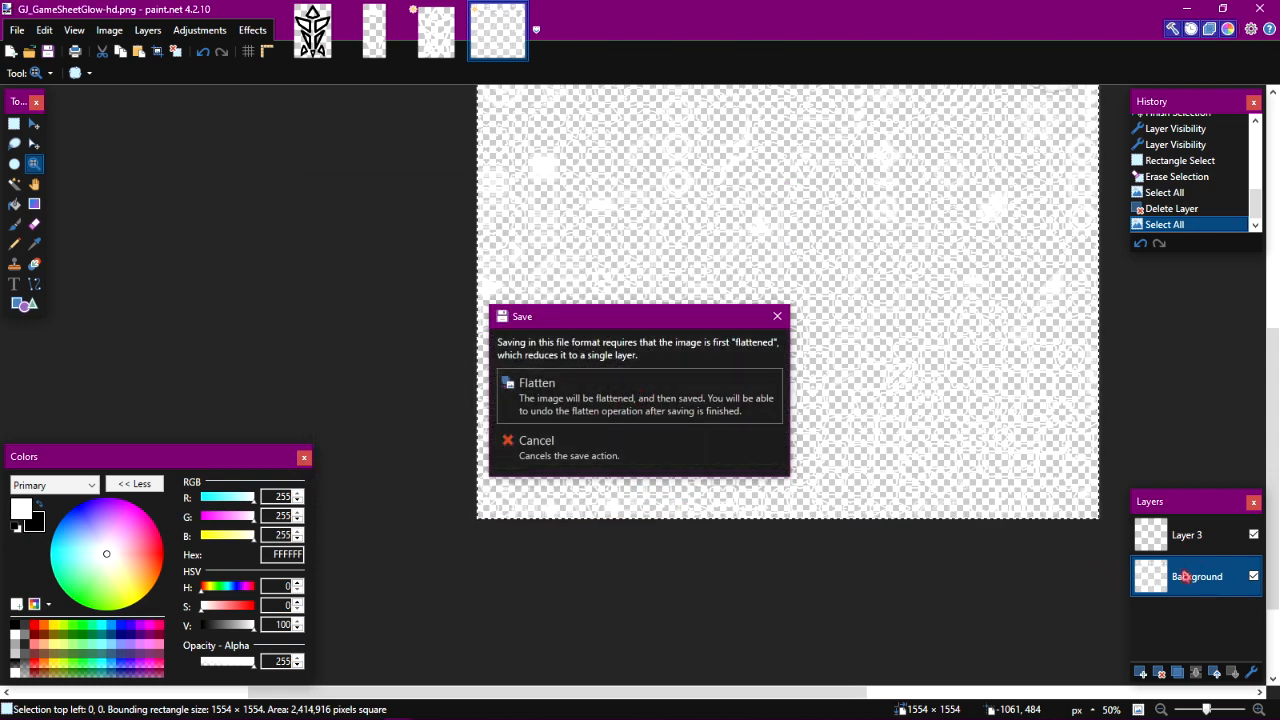
pyautogui.click(640, 390)
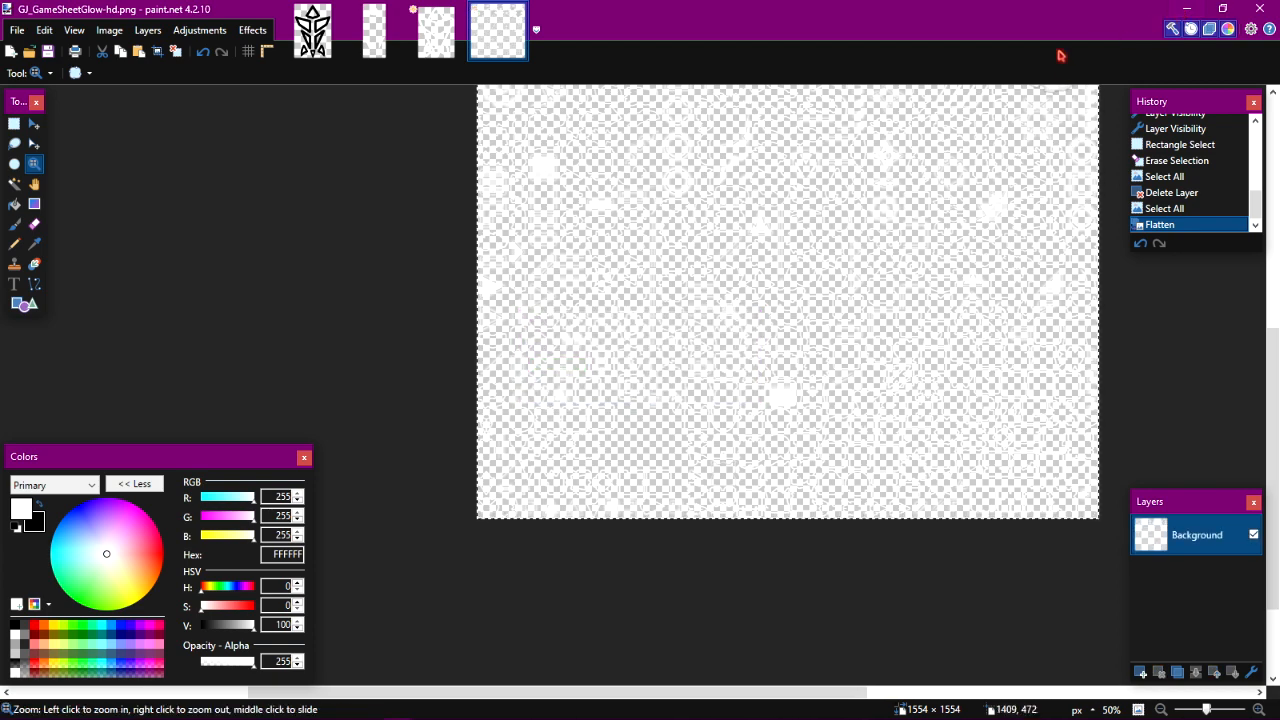
# Switch to Geometry Dash and open the icon customization screen to examine the custom dart in the game.
pyautogui.moveTo(519, 431); pyautogui.dragTo(445, 577)
pyautogui.scroll(-1, 452, 460)
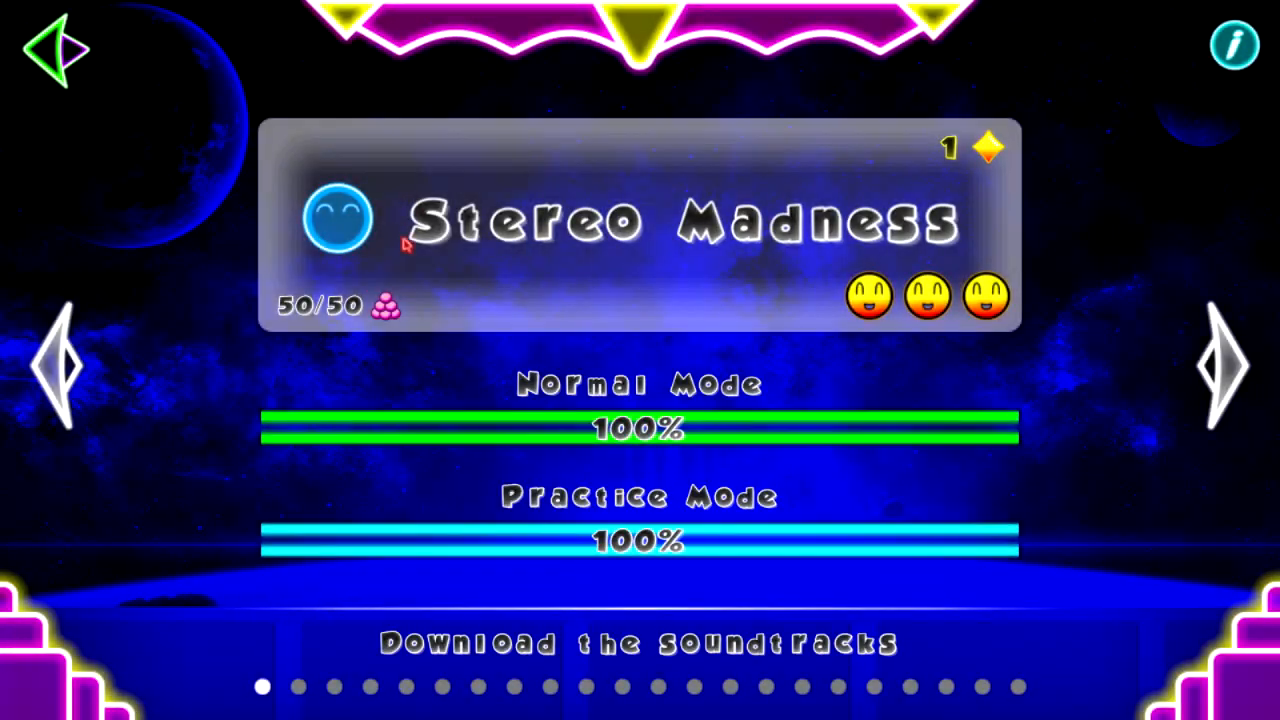
pyautogui.press('Escape')
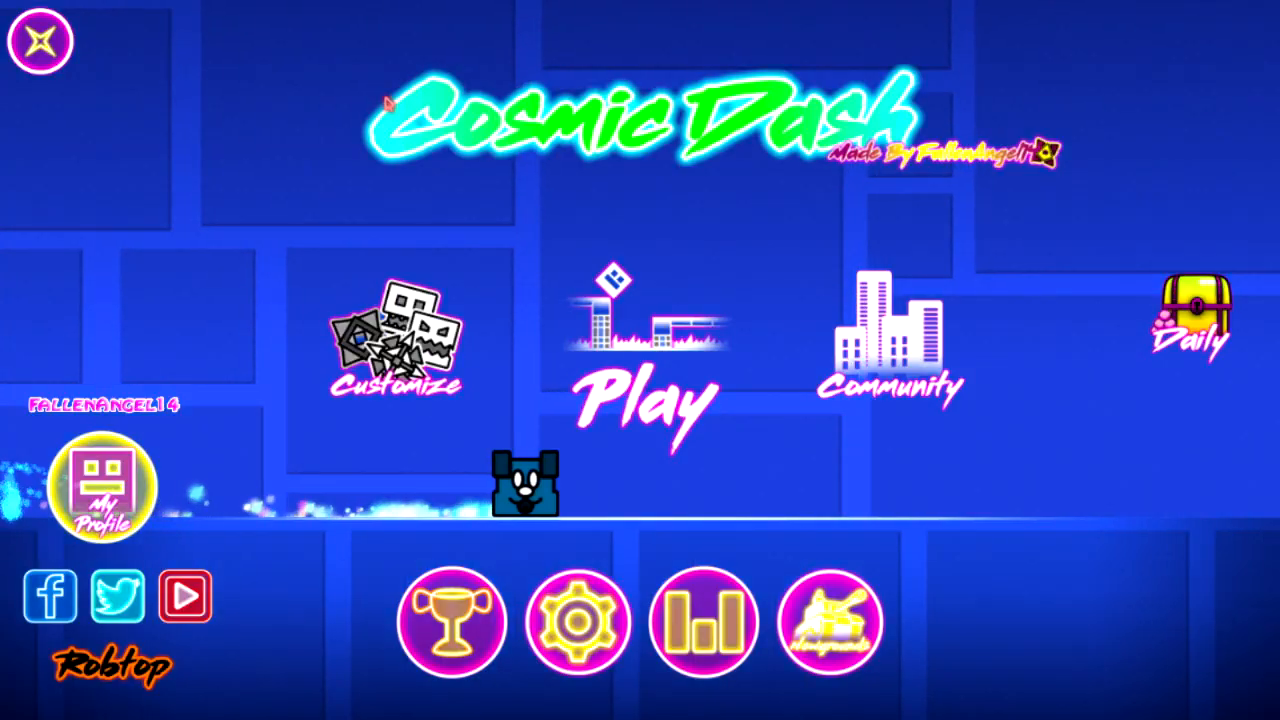
pyautogui.click(357, 346)
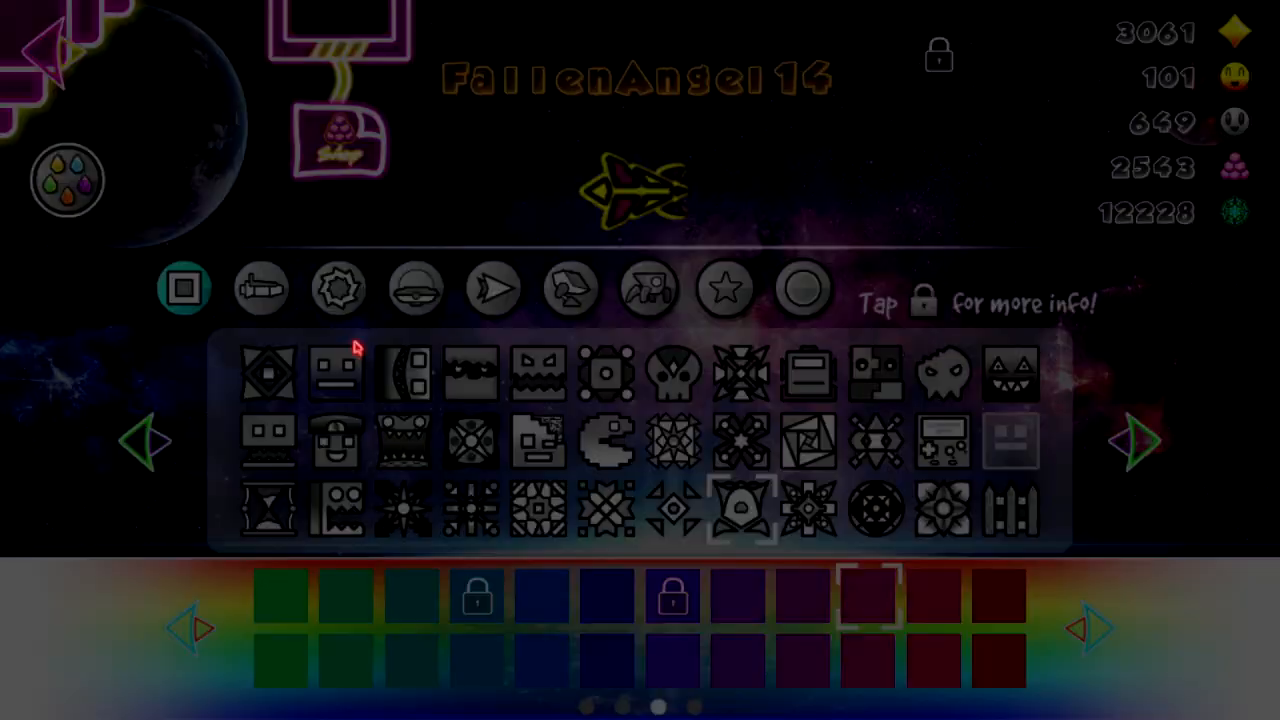
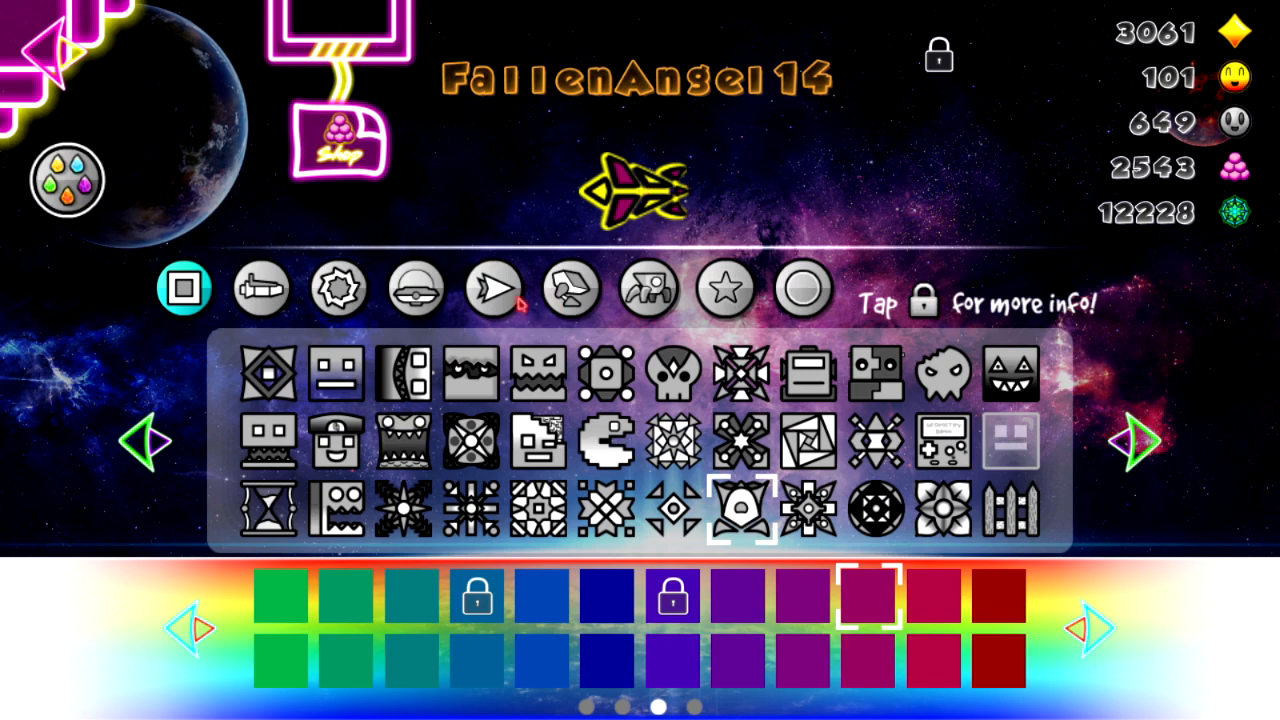
# Leave the icon customization screen and quit Geometry Dash.
pyautogui.press('Escape')
pyautogui.press('Escape')
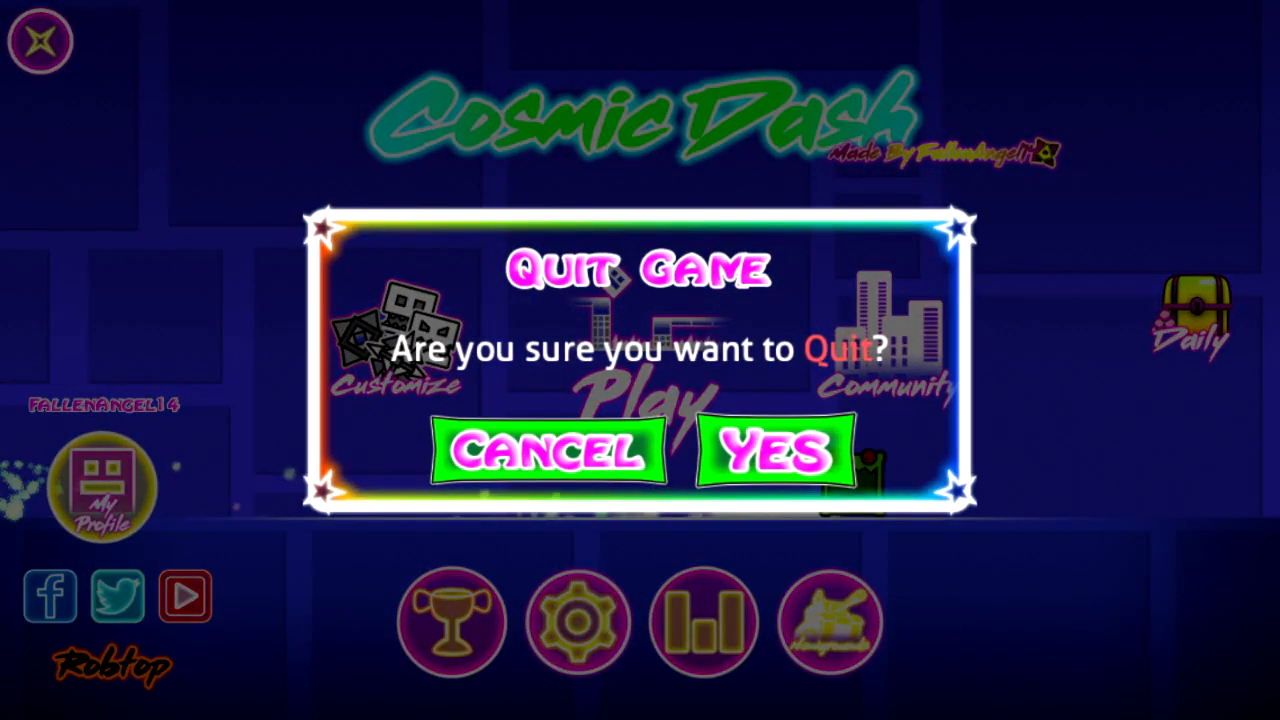
pyautogui.click(776, 452)
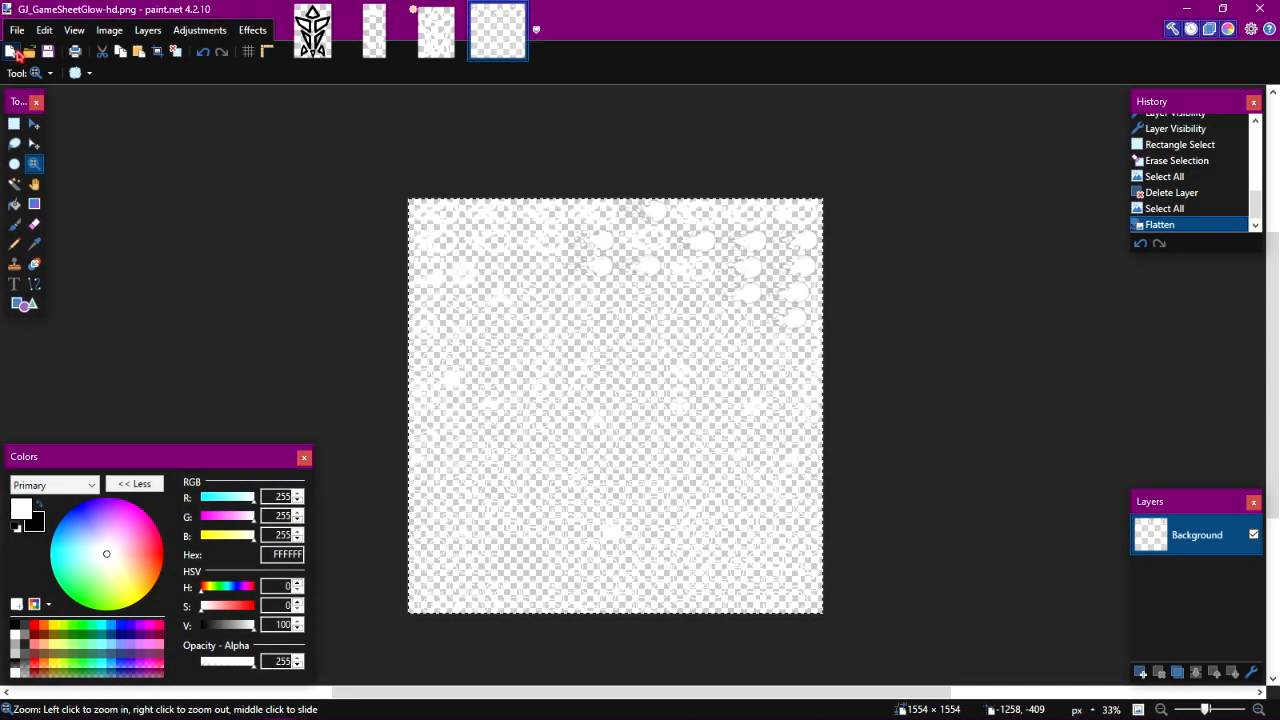
# Switch to paint.net, create a new 1920 × 1080 pixel image and fill it with black.
pyautogui.click(12, 52)
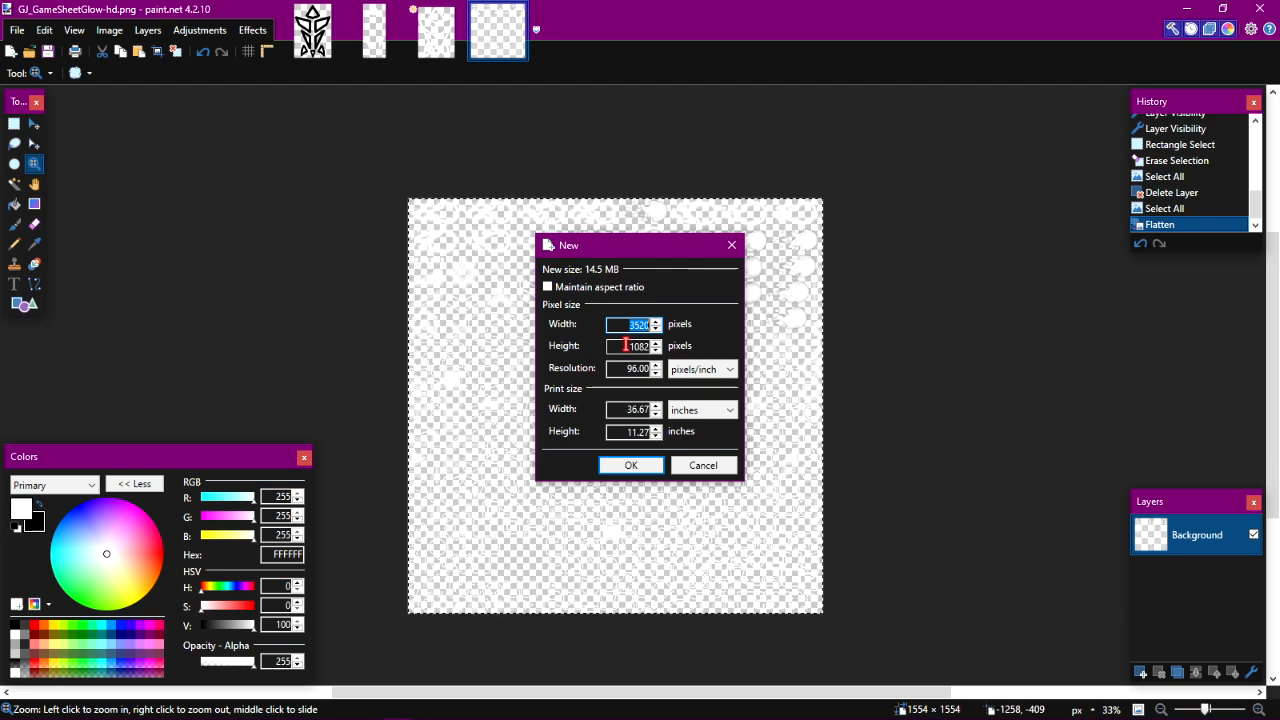
pyautogui.write('1920')
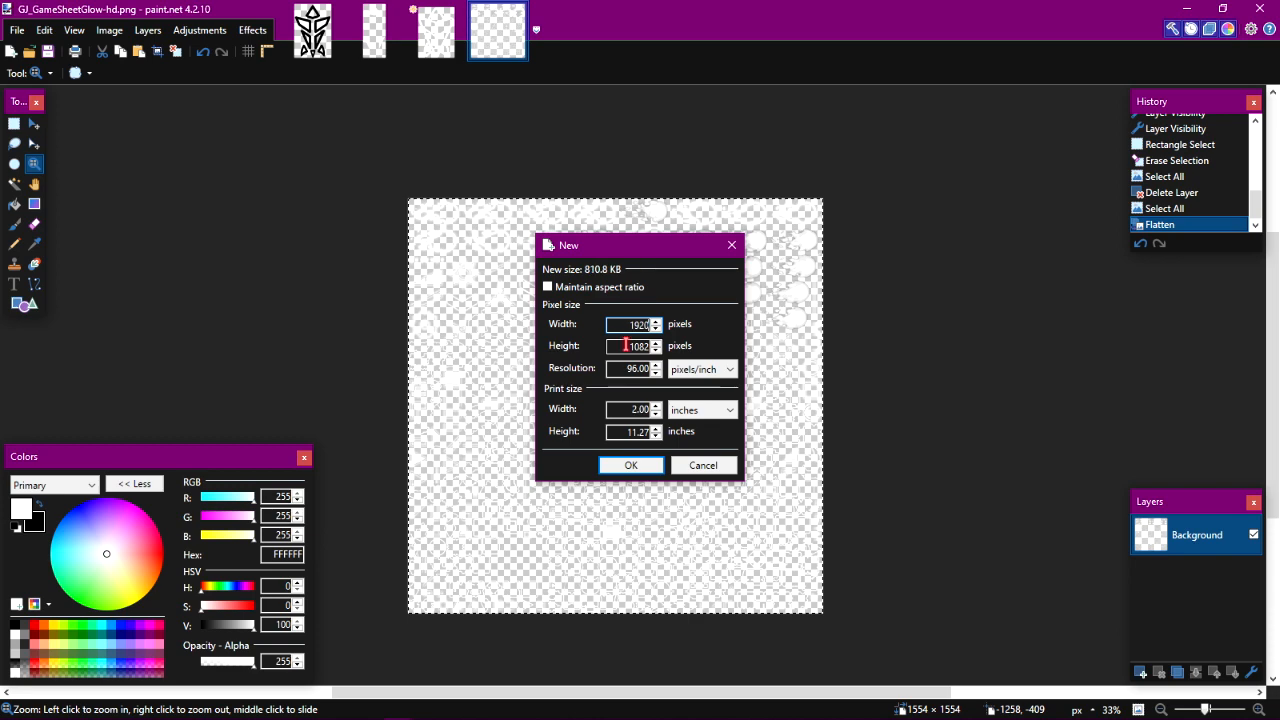
pyautogui.click(655, 350)
pyautogui.click(655, 350)
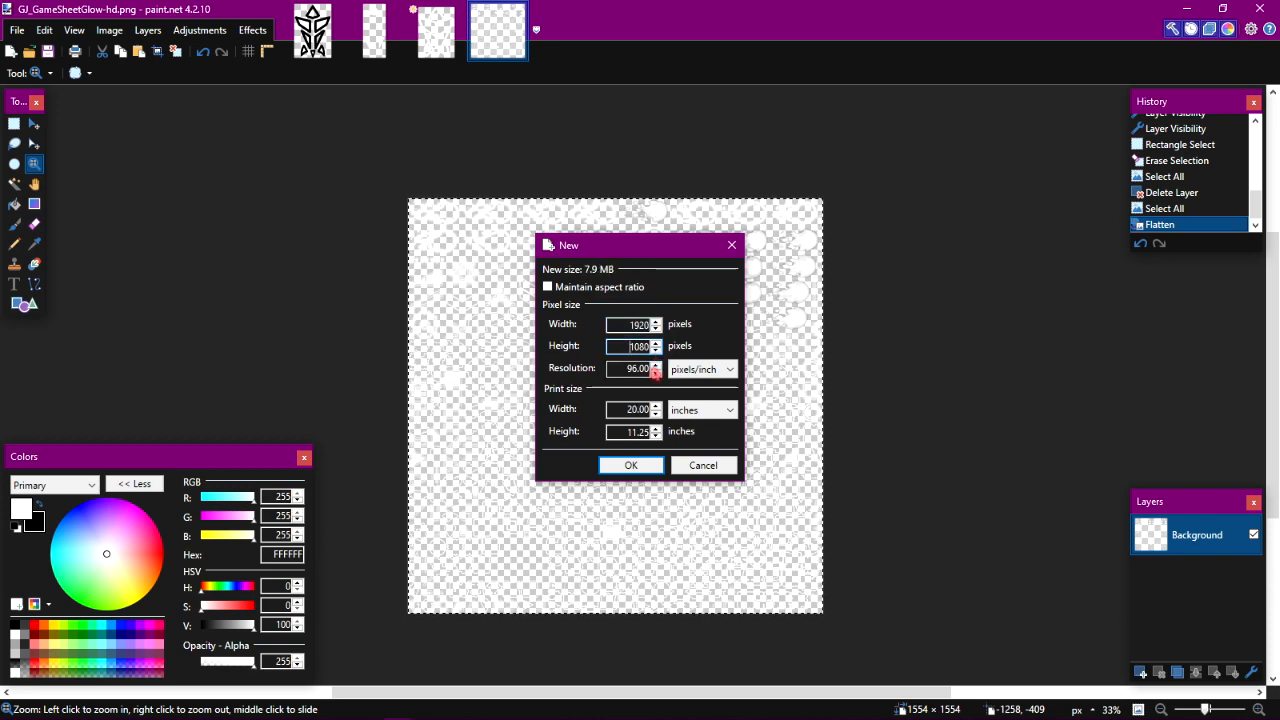
pyautogui.click(631, 464)
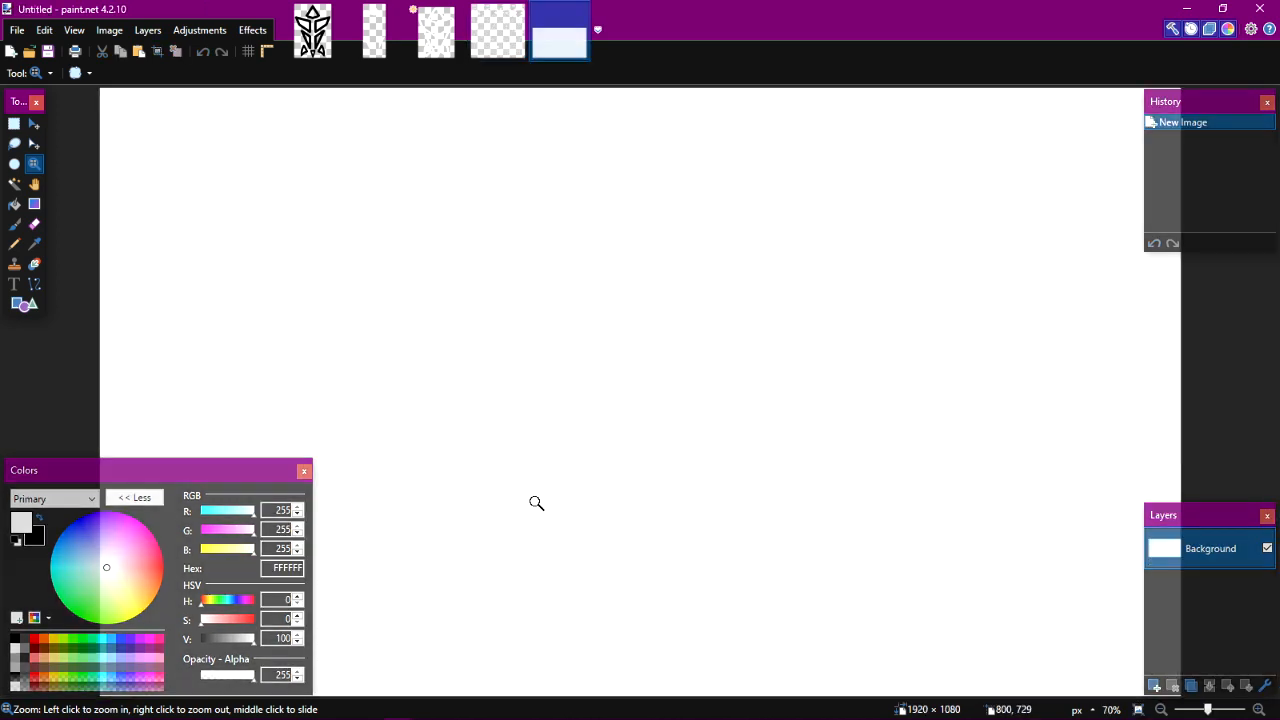
pyautogui.hotkey('ctrl', 'a')
pyautogui.hotkey('shift', 'BackSpace')
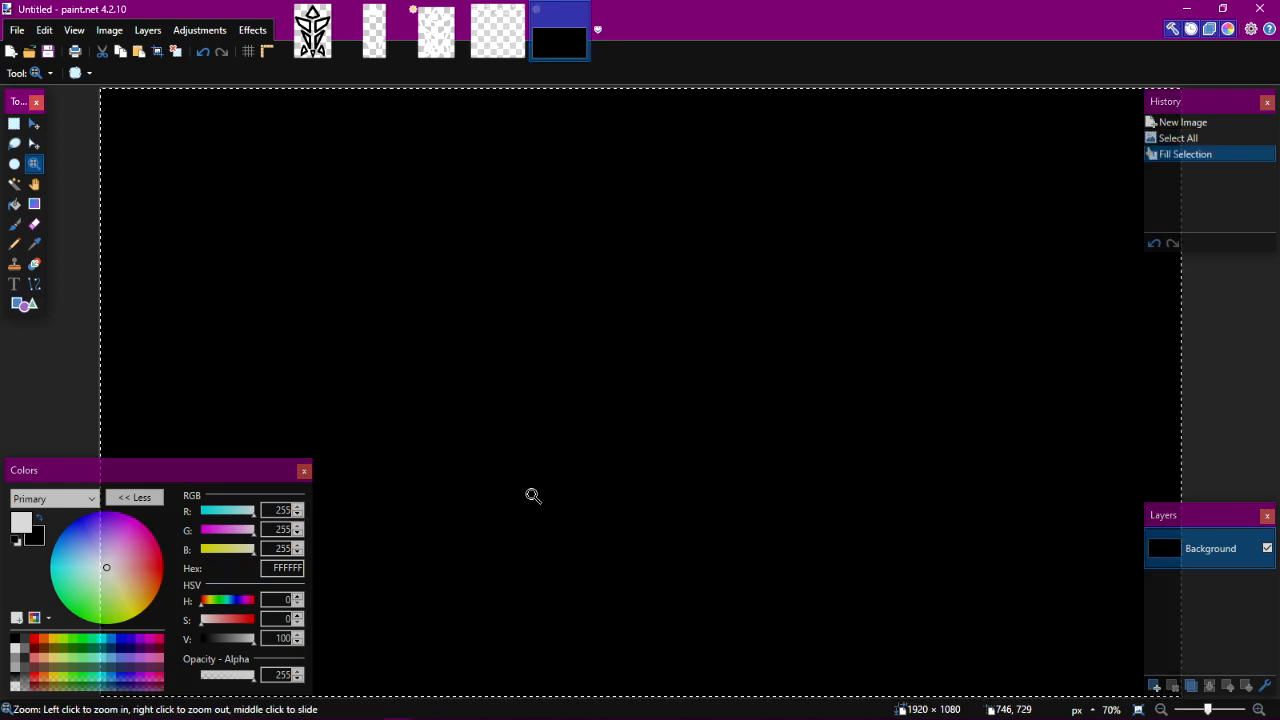
# Add a new layer and paste the game screenshot into it, keeping the canvas size.
pyautogui.click(1154, 685)
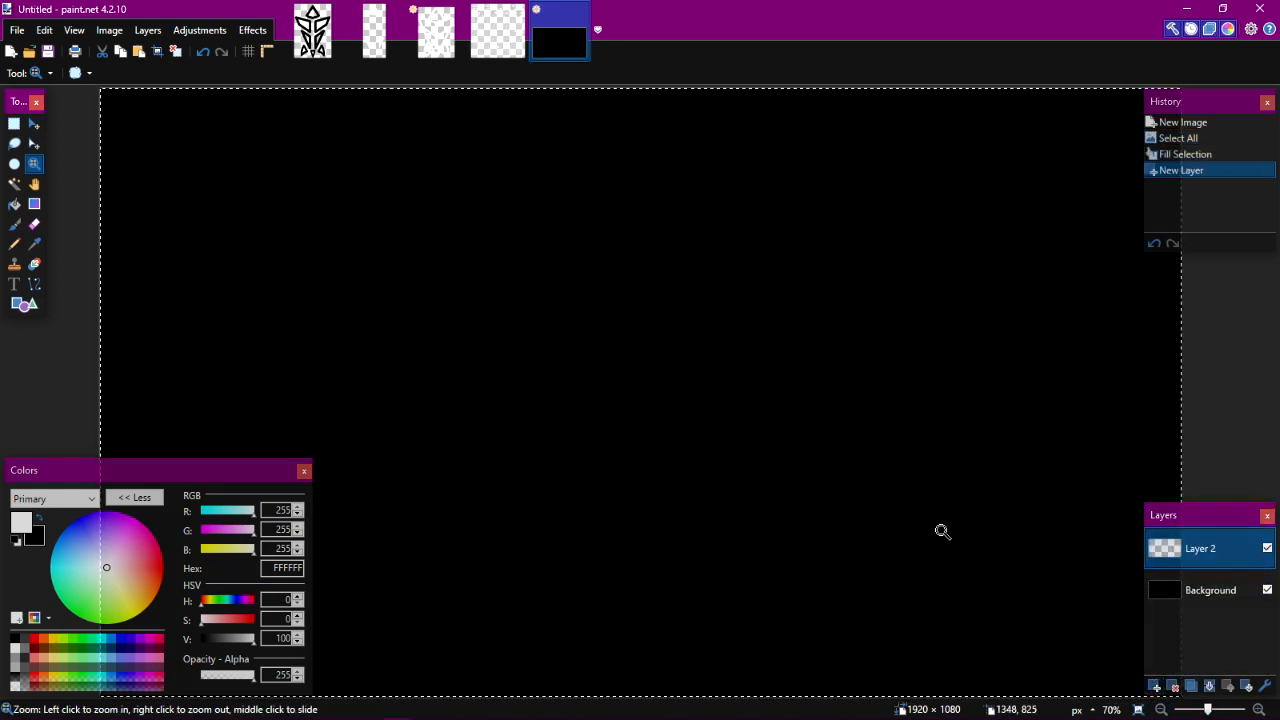
pyautogui.hotkey('ctrl', 'v')
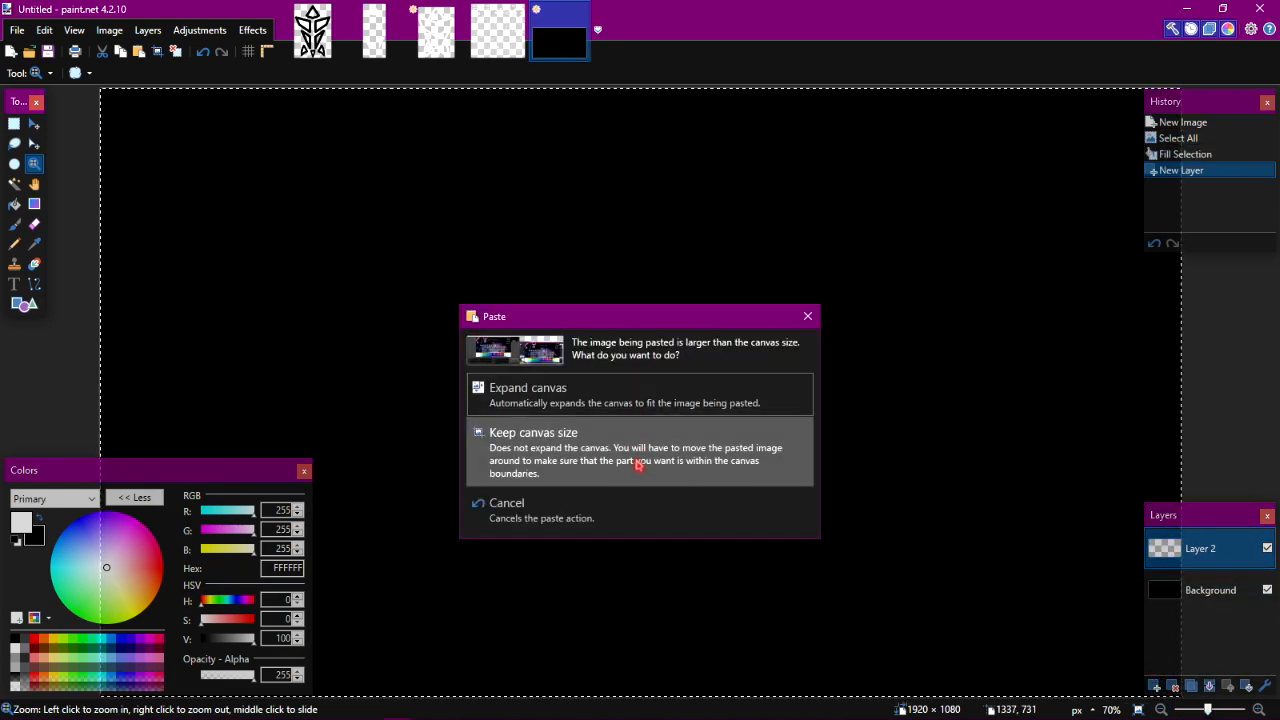
pyautogui.click(610, 452)
pyautogui.press('z')
pyautogui.scroll(-3, 642, 466)
pyautogui.scroll(5, 678, 402)
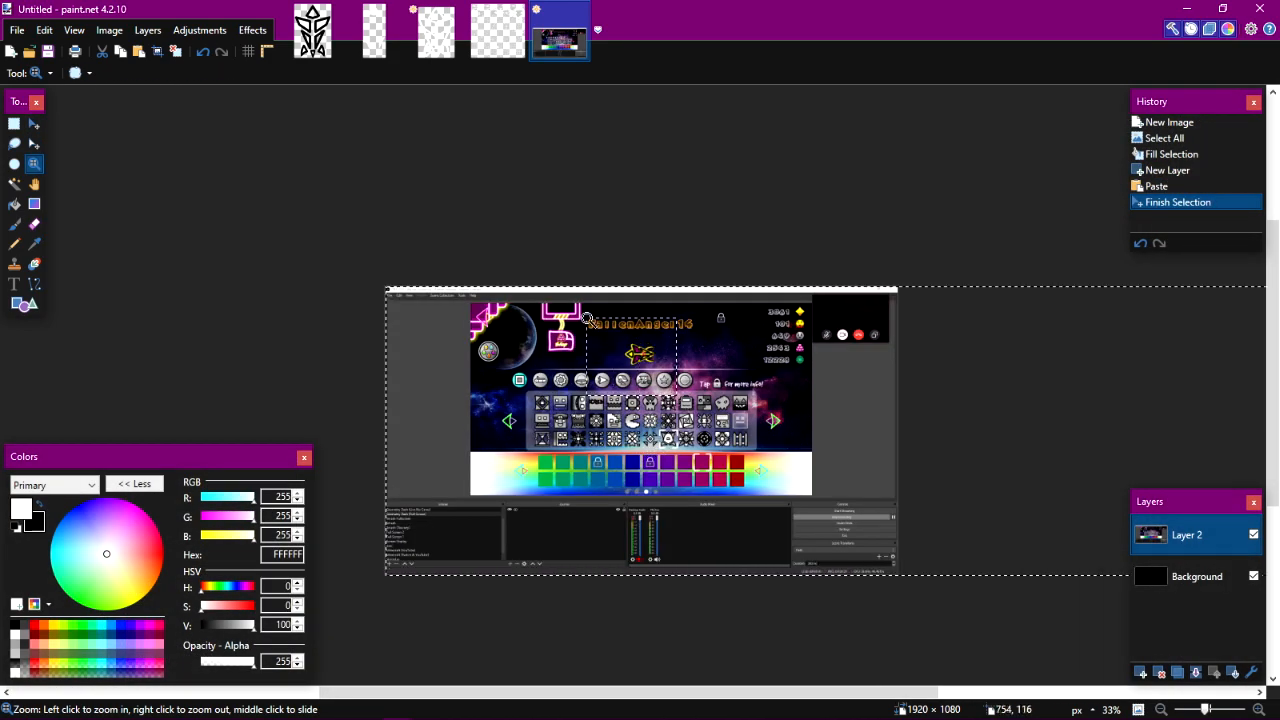
# Reposition the pasted screenshot on the canvas and examine its dart icon up close.
pyautogui.scroll(-2, 607, 362)
pyautogui.scroll(-3, 607, 362)
pyautogui.press('m')
pyautogui.moveTo(549, 369); pyautogui.dragTo(793, 434)
pyautogui.moveTo(565, 388); pyautogui.dragTo(520, 354)
pyautogui.press('z')
pyautogui.moveTo(810, 378); pyautogui.dragTo(583, 311)
pyautogui.scroll(6, 711, 357)
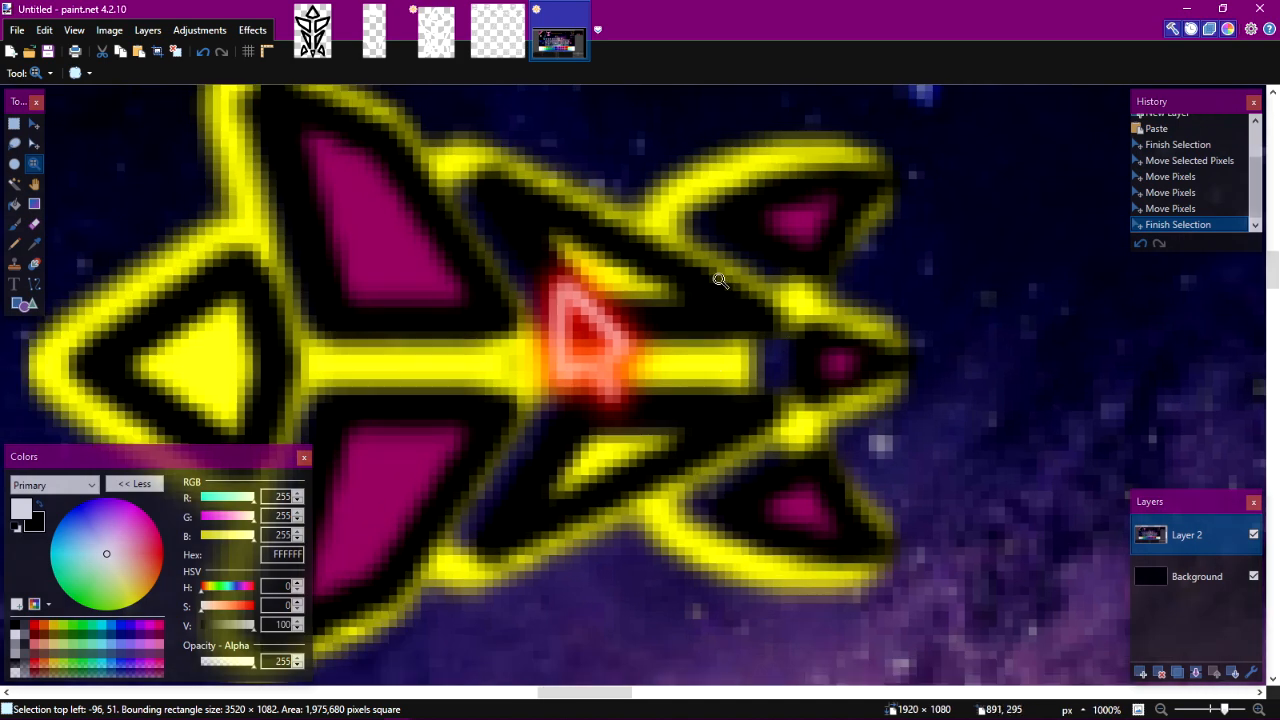
# Compare the dart in the screenshot with the Dart 3 (1).png artwork.
pyautogui.click(312, 31)
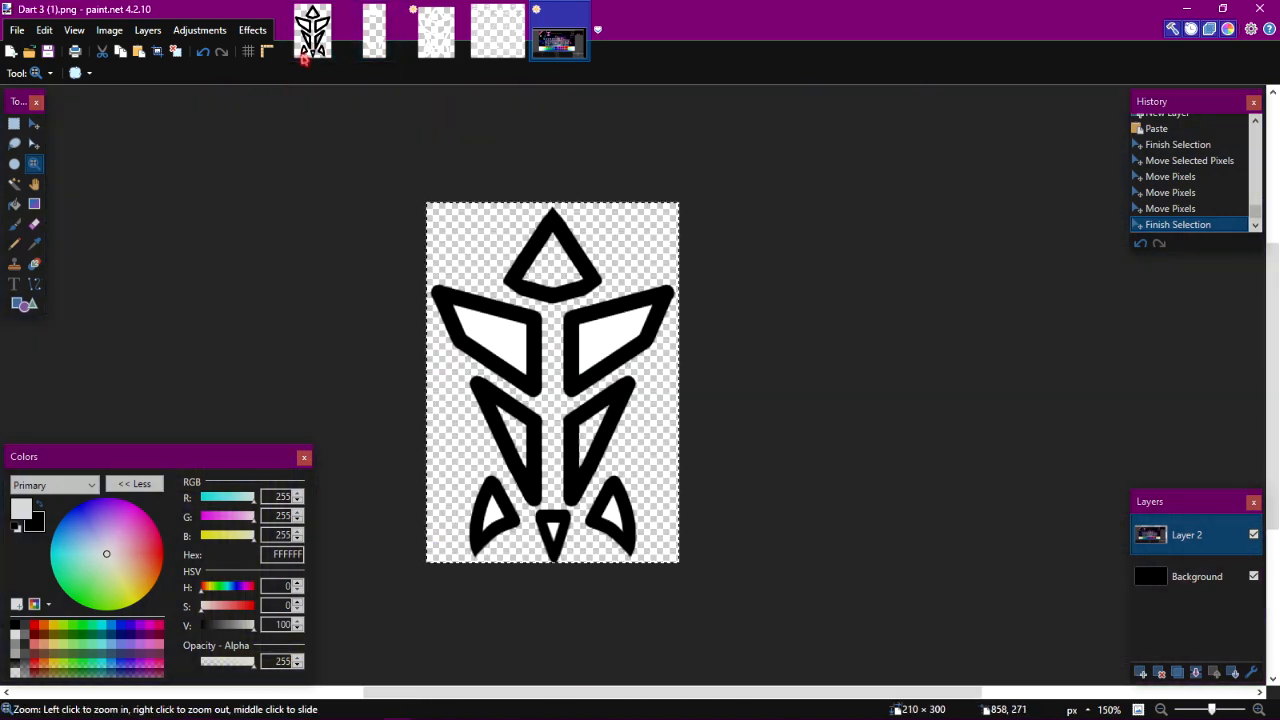
pyautogui.press('m')
pyautogui.click(536, 47)
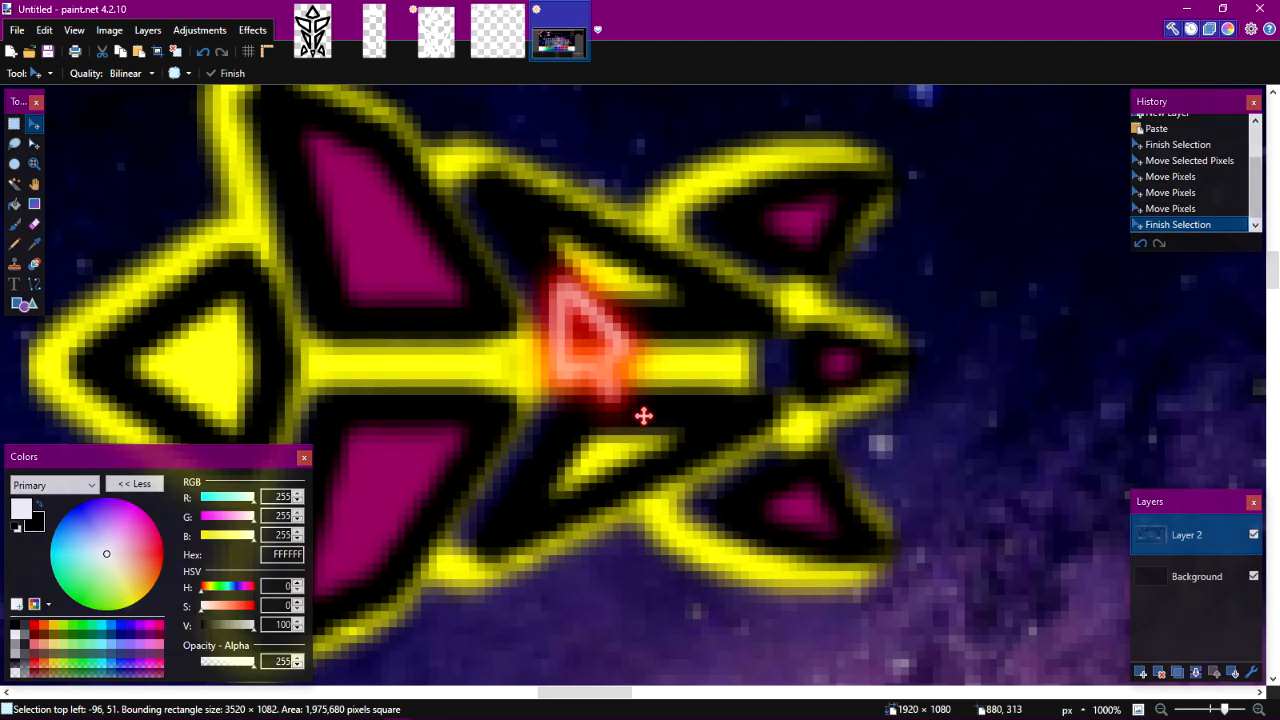
pyautogui.moveTo(524, 426); pyautogui.dragTo(644, 424)
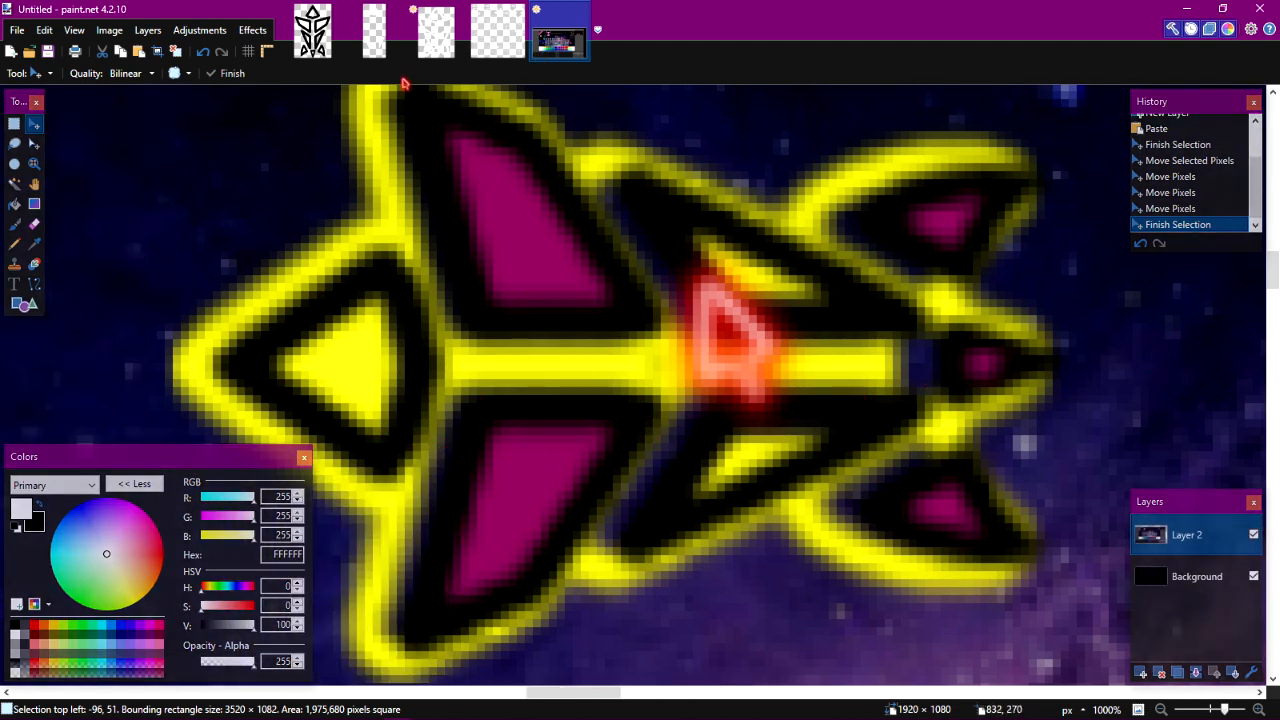
# Squash the Dart 3 (1).png artwork slightly in height from its lower edge, keeping the canvas size, and save the image.
pyautogui.click(312, 35)
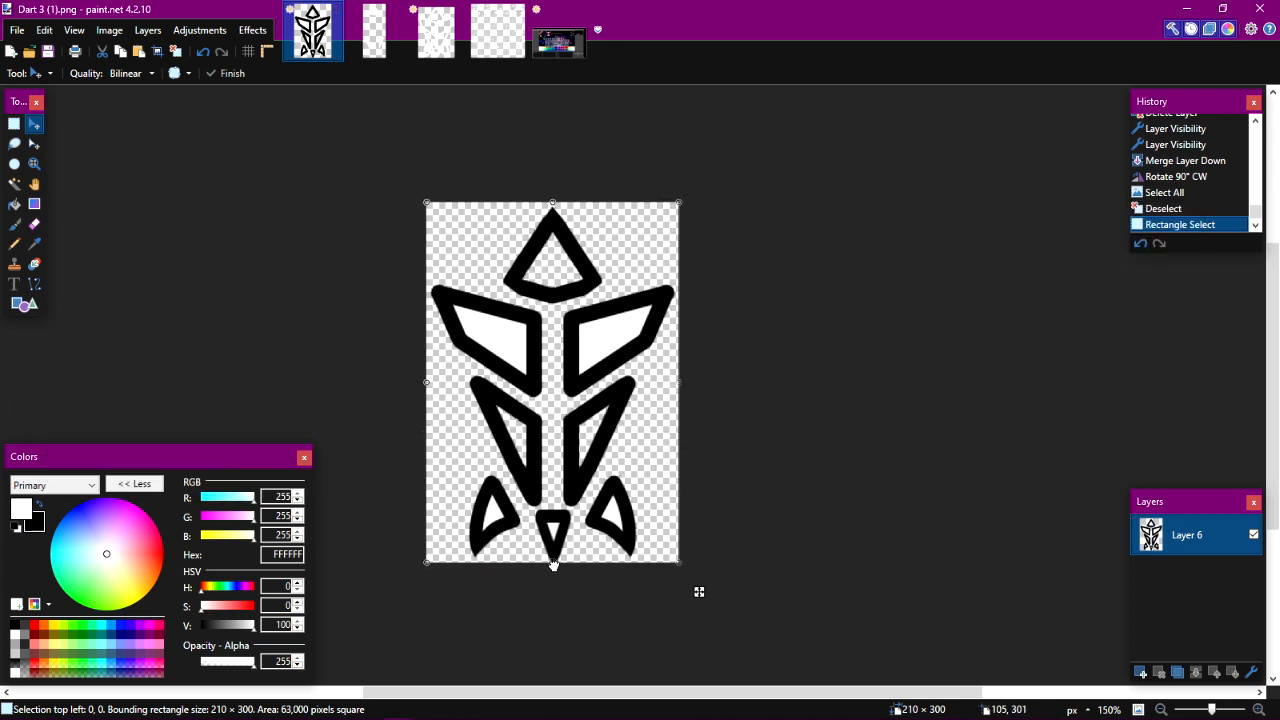
pyautogui.moveTo(553, 563); pyautogui.dragTo(553, 547)
pyautogui.hotkey('ctrl', 'a')
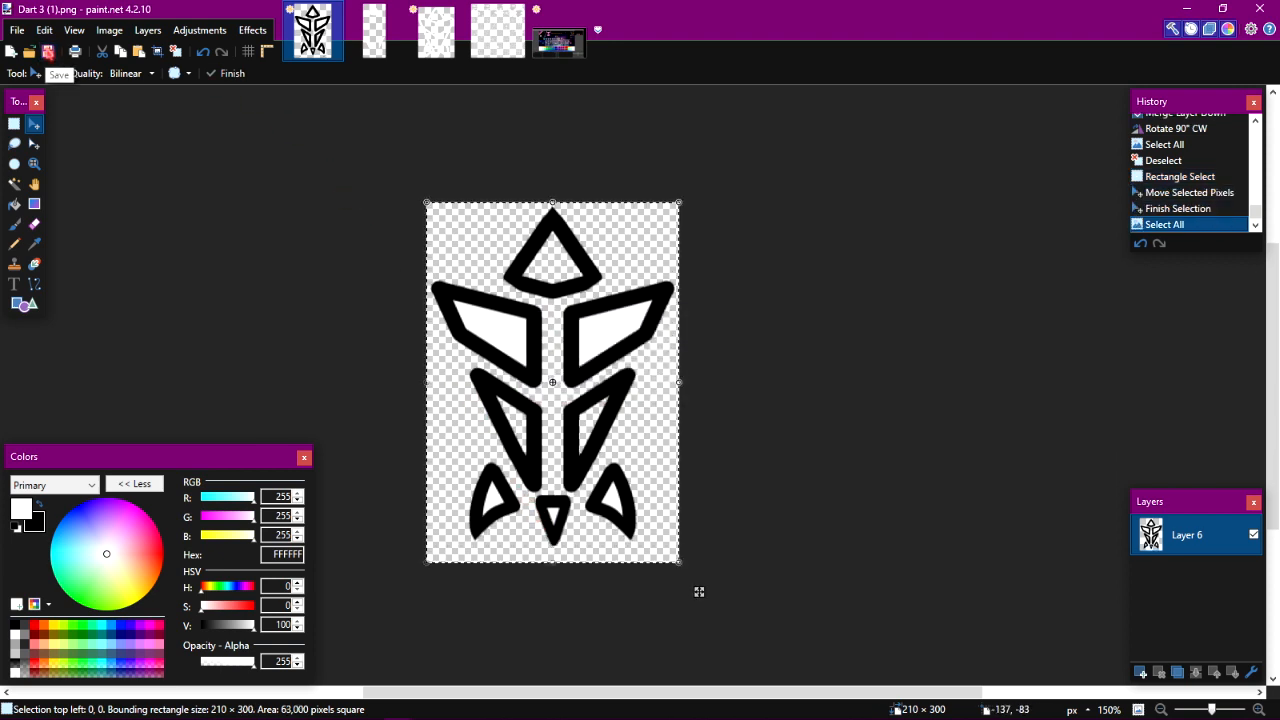
# Squash the Dart 3 (2).png artwork slightly in height from its lower edge and save the image.
pyautogui.click(374, 30)
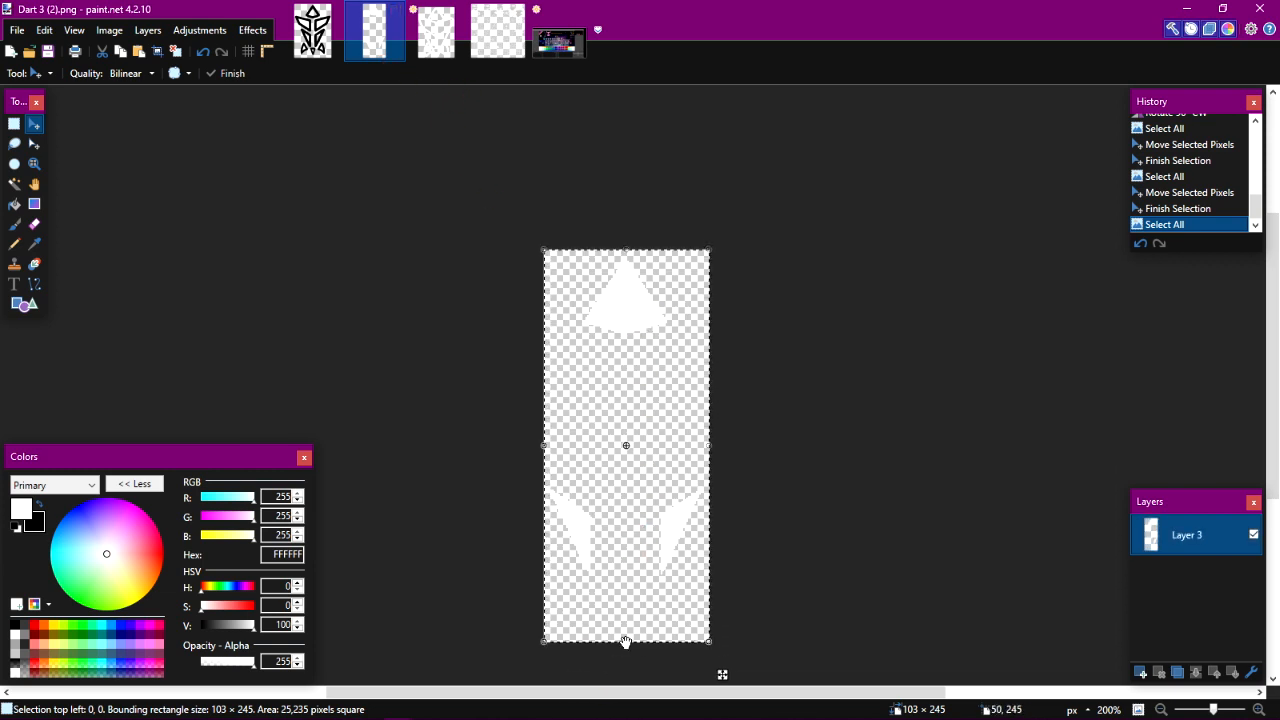
pyautogui.moveTo(626, 642); pyautogui.dragTo(625, 625)
pyautogui.hotkey('ctrl', 'z')
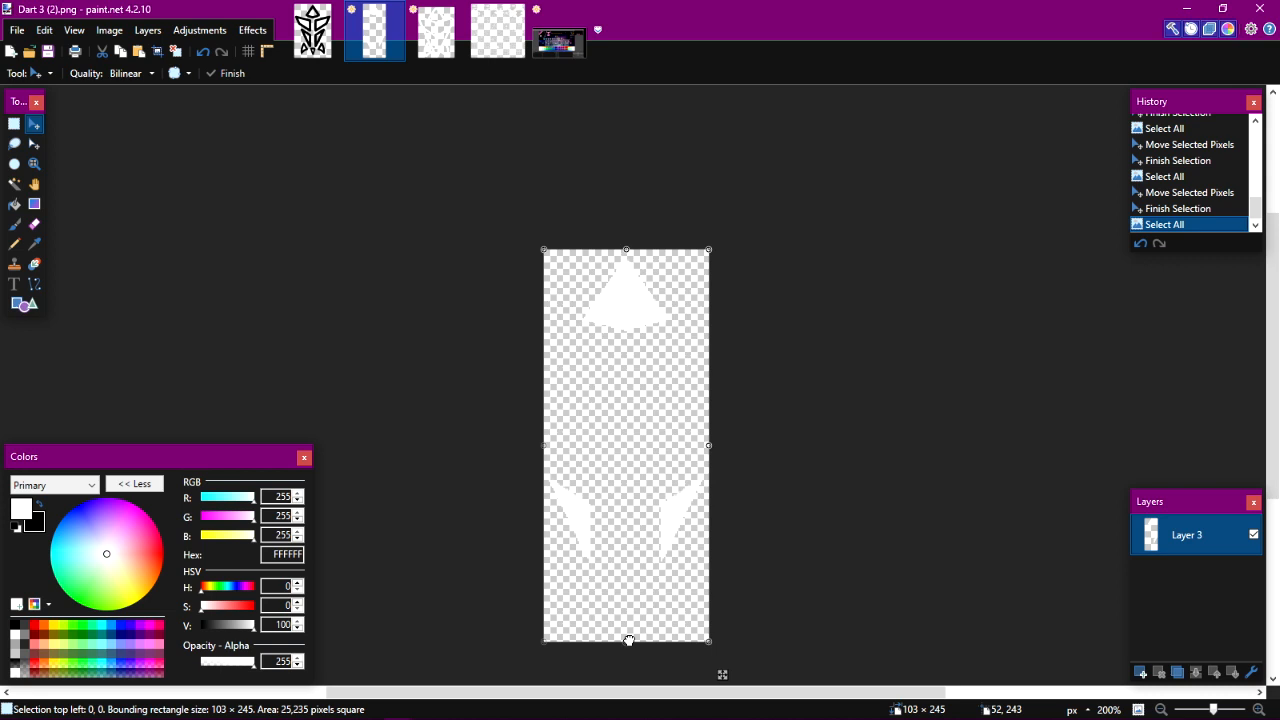
pyautogui.click(628, 640)
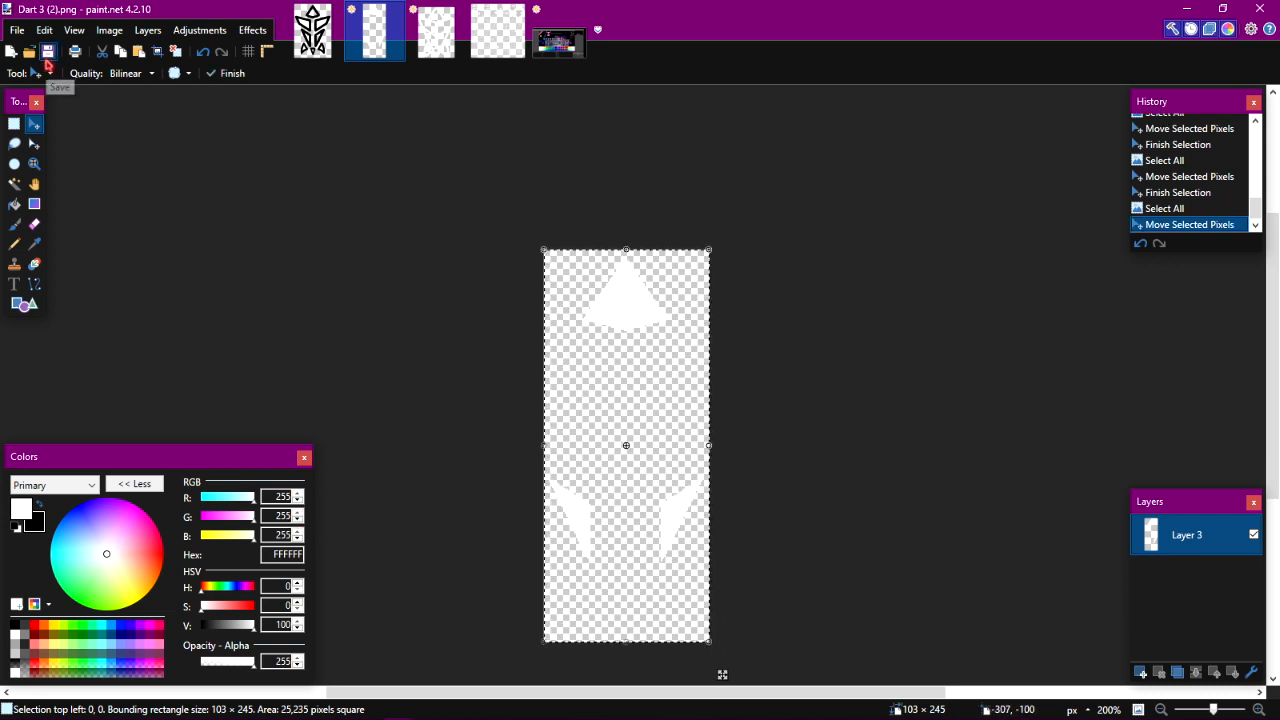
pyautogui.click(47, 52)
# Switch to Geometry Dash Texture Editor and import Dart 3 (1).png into the 001.png object of dart_03.
pyautogui.moveTo(540, 715)
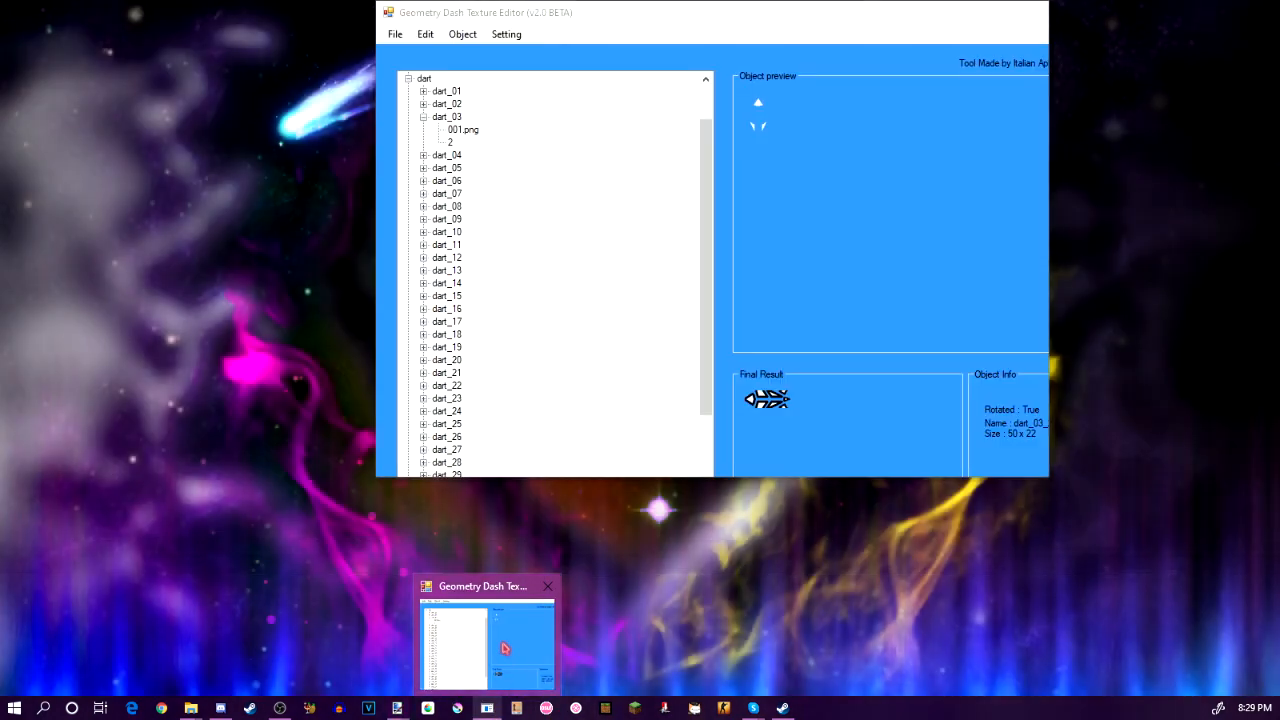
pyautogui.click(495, 640)
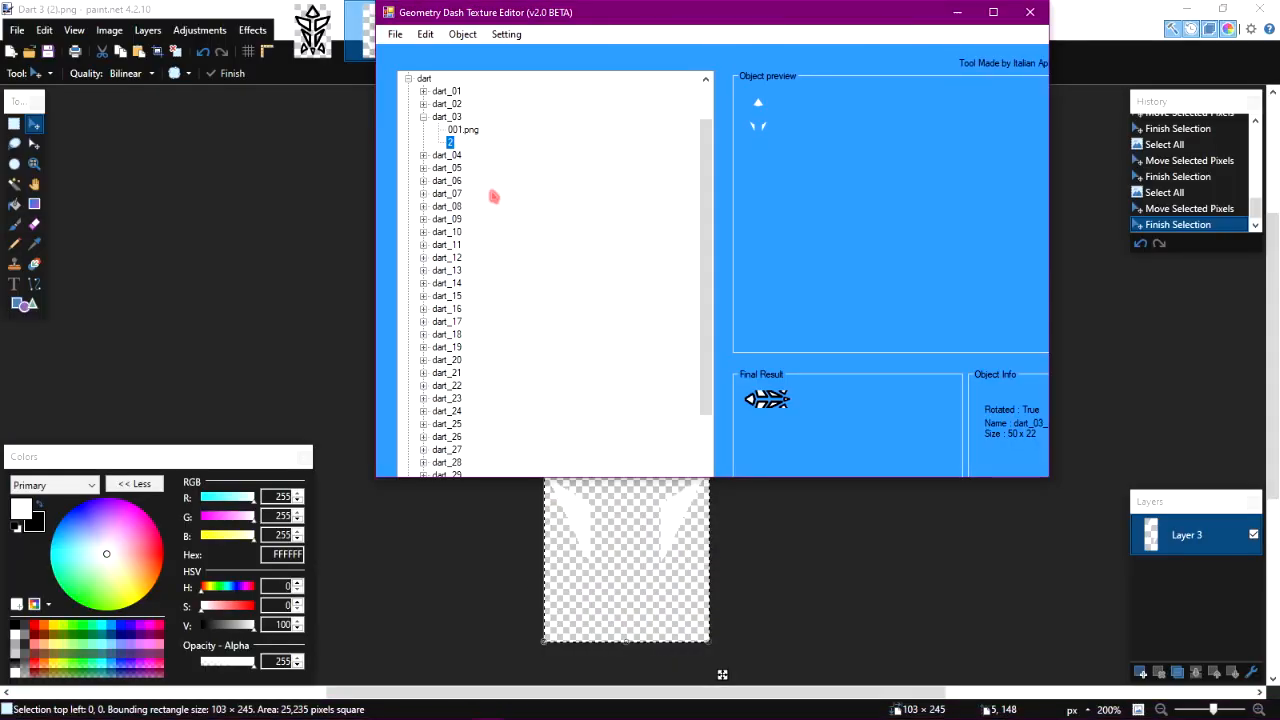
pyautogui.click(455, 38)
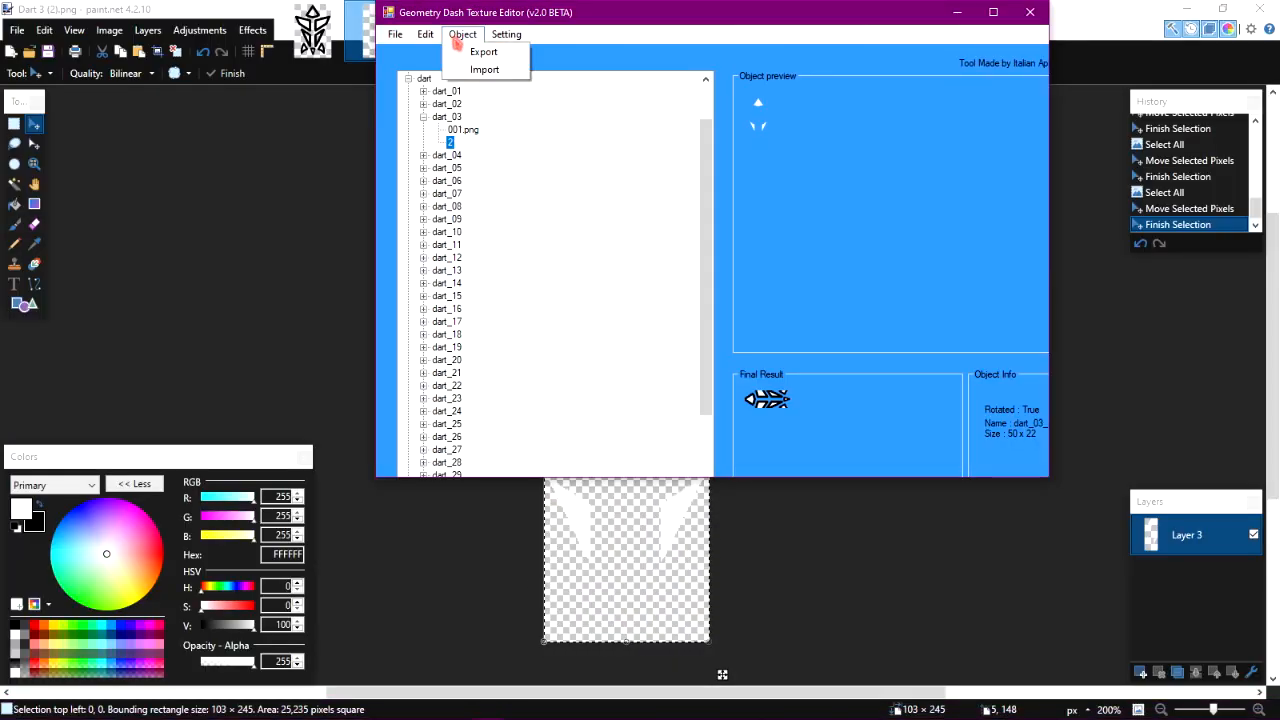
pyautogui.click(463, 130)
pyautogui.click(463, 34)
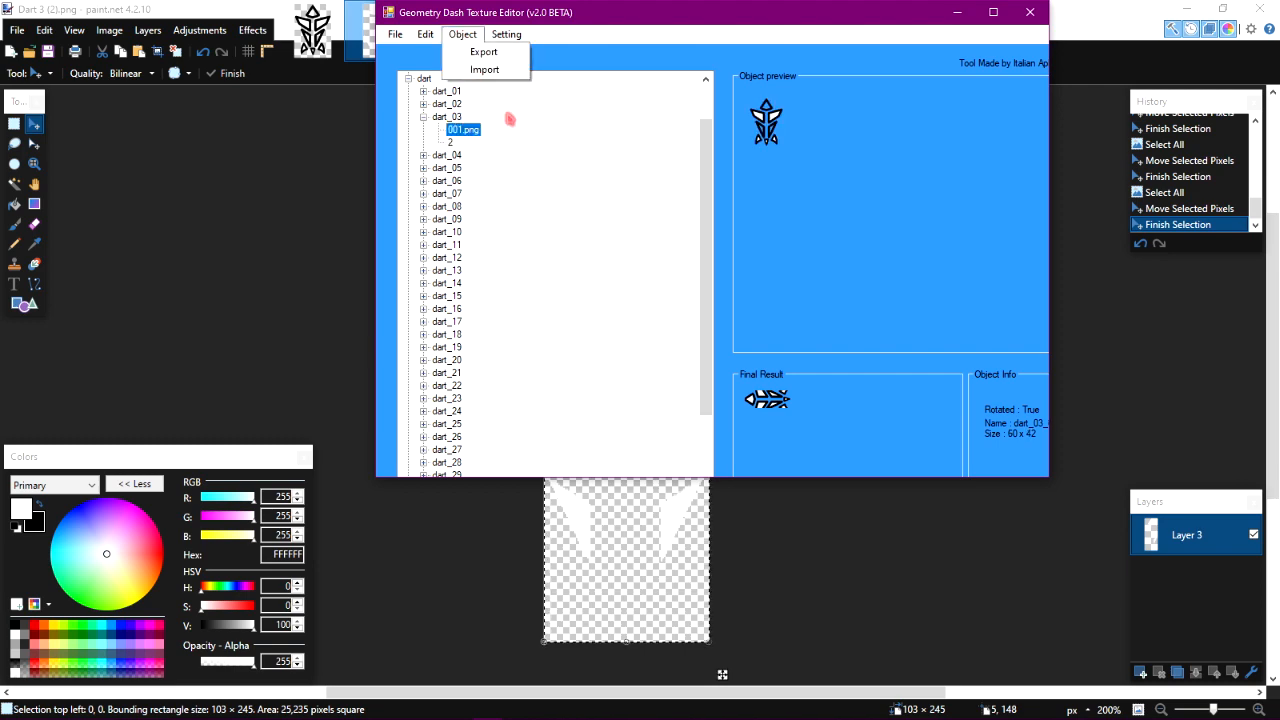
pyautogui.click(491, 72)
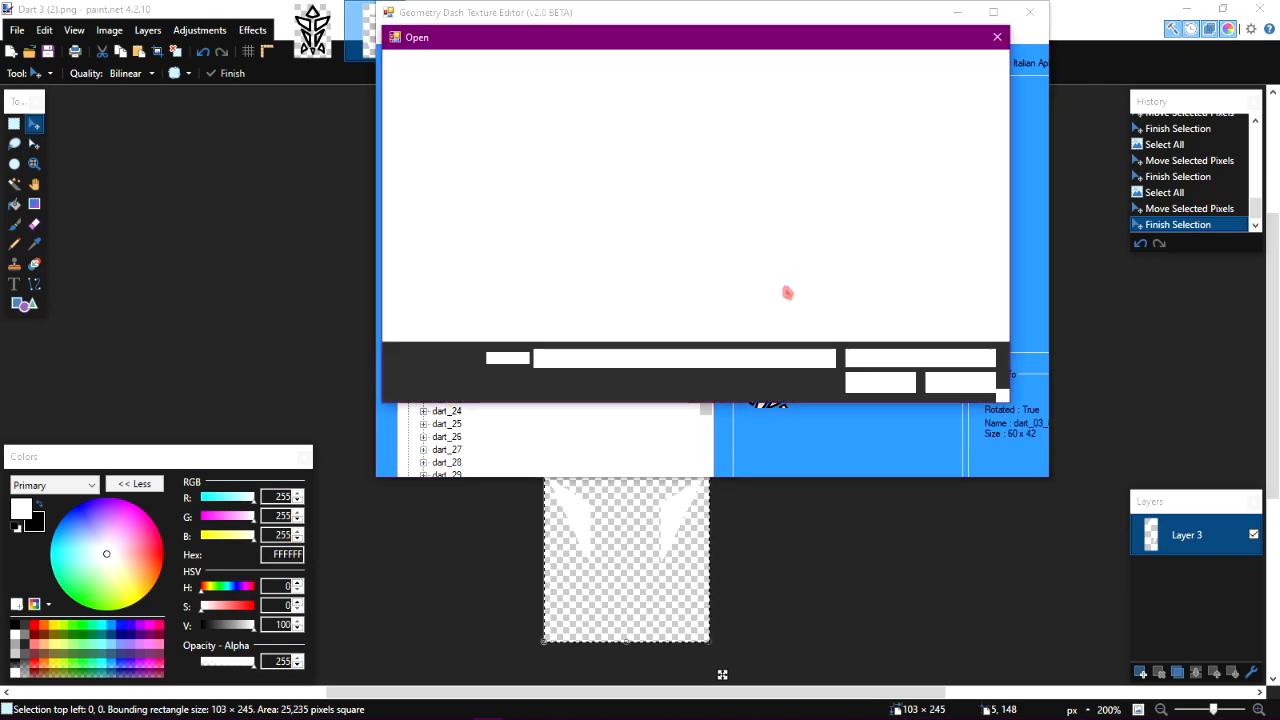
pyautogui.doubleClick(946, 200)
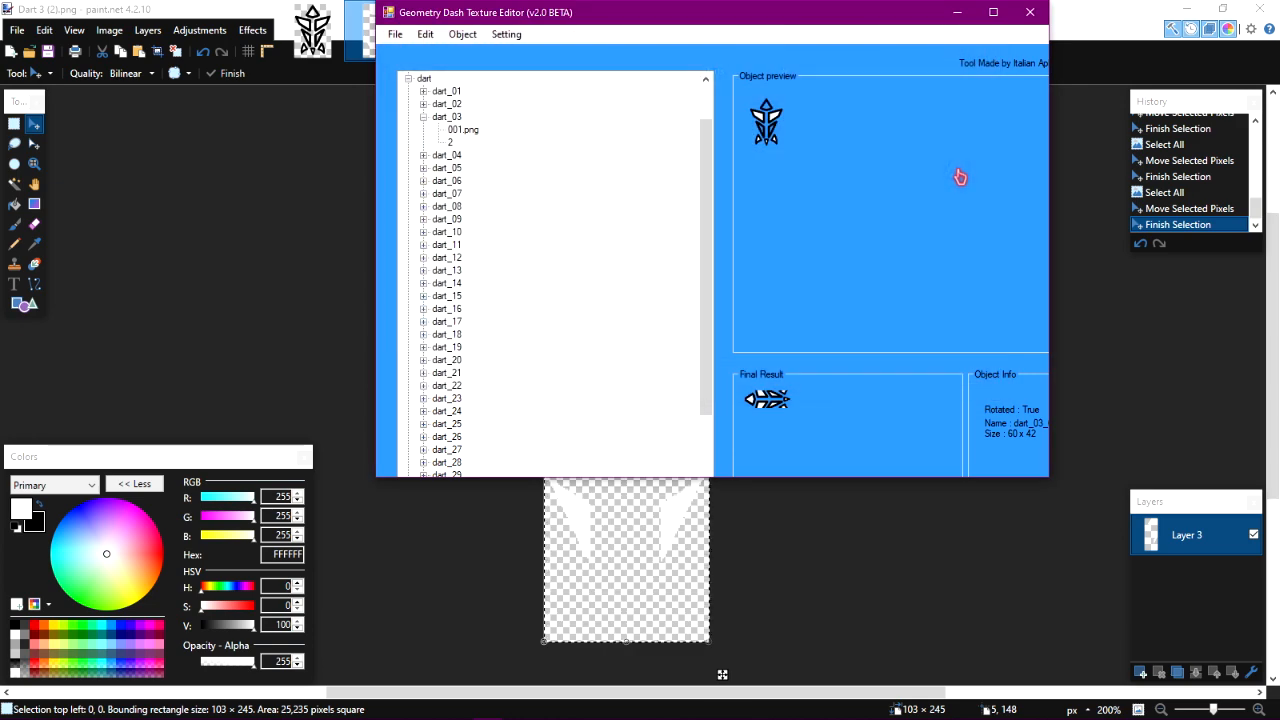
pyautogui.click(648, 418)
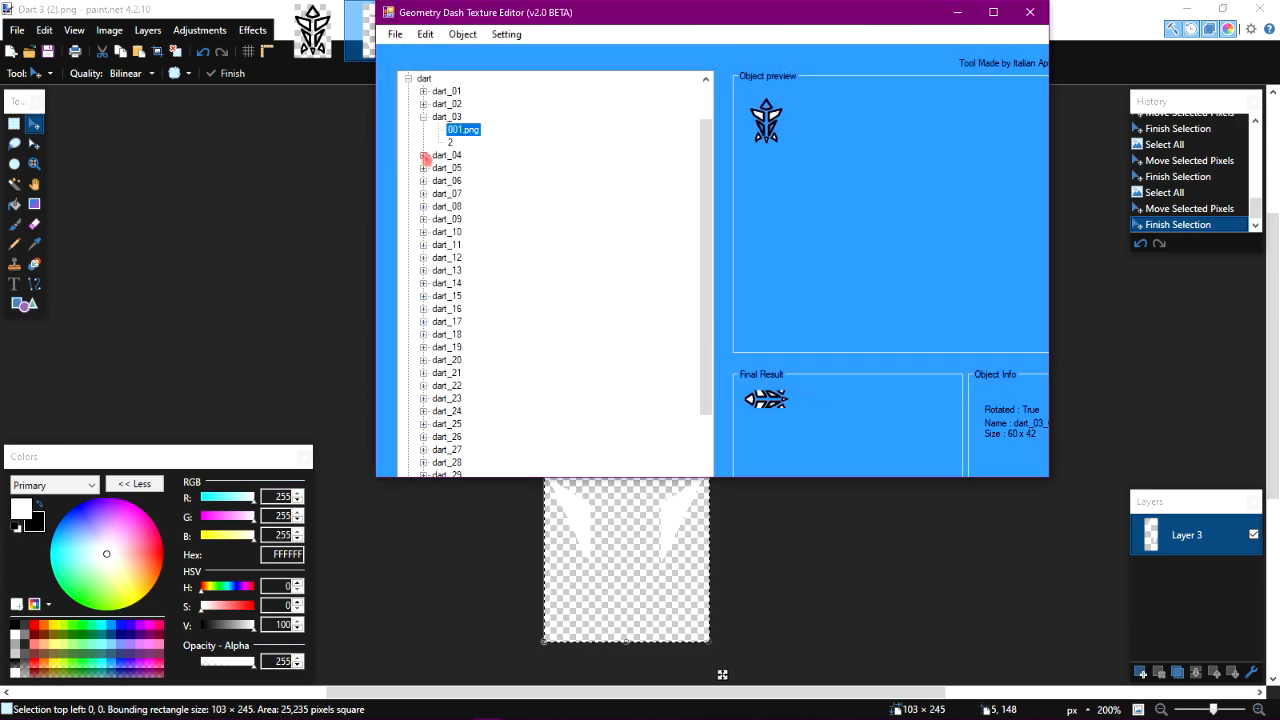
# Import Dart 3 (2).png into object 2 of dart_03.
pyautogui.click(450, 142)
pyautogui.click(463, 34)
pyautogui.click(495, 74)
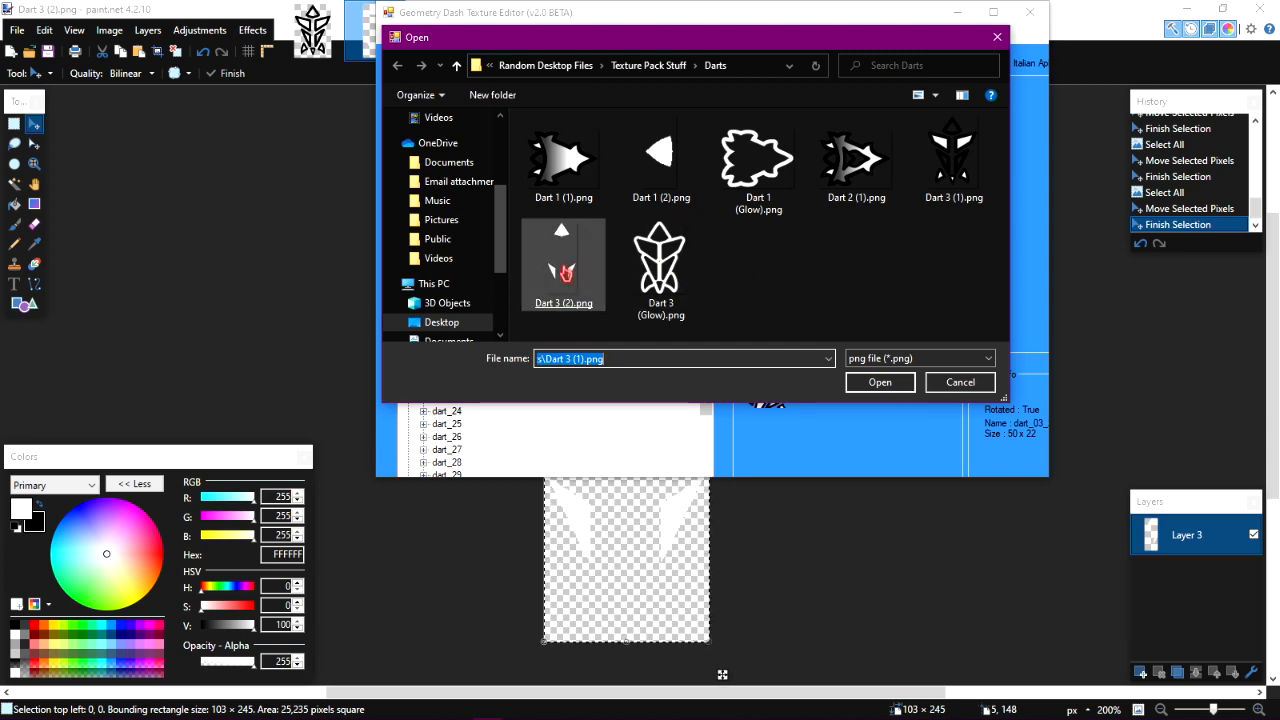
pyautogui.doubleClick(562, 272)
pyautogui.click(650, 417)
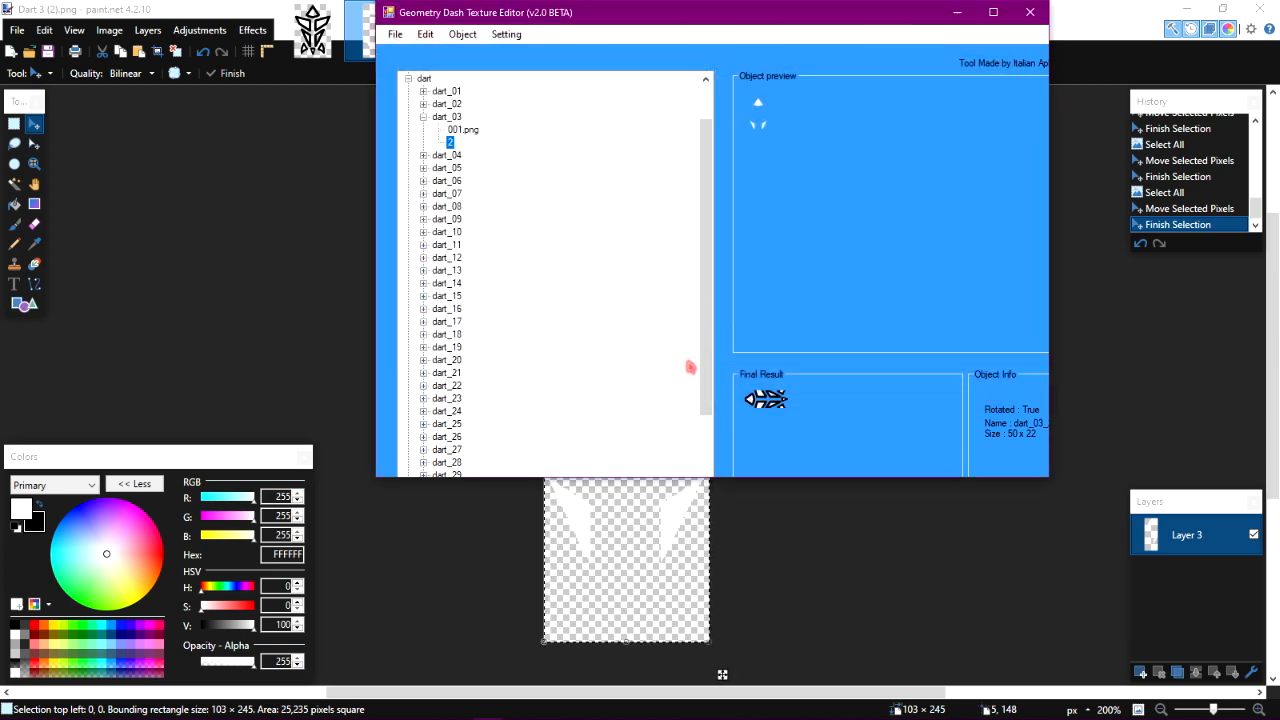
# Save the edited texture sheet and minimise the texture editor.
pyautogui.click(395, 34)
pyautogui.click(419, 88)
pyautogui.click(642, 420)
pyautogui.click(956, 14)
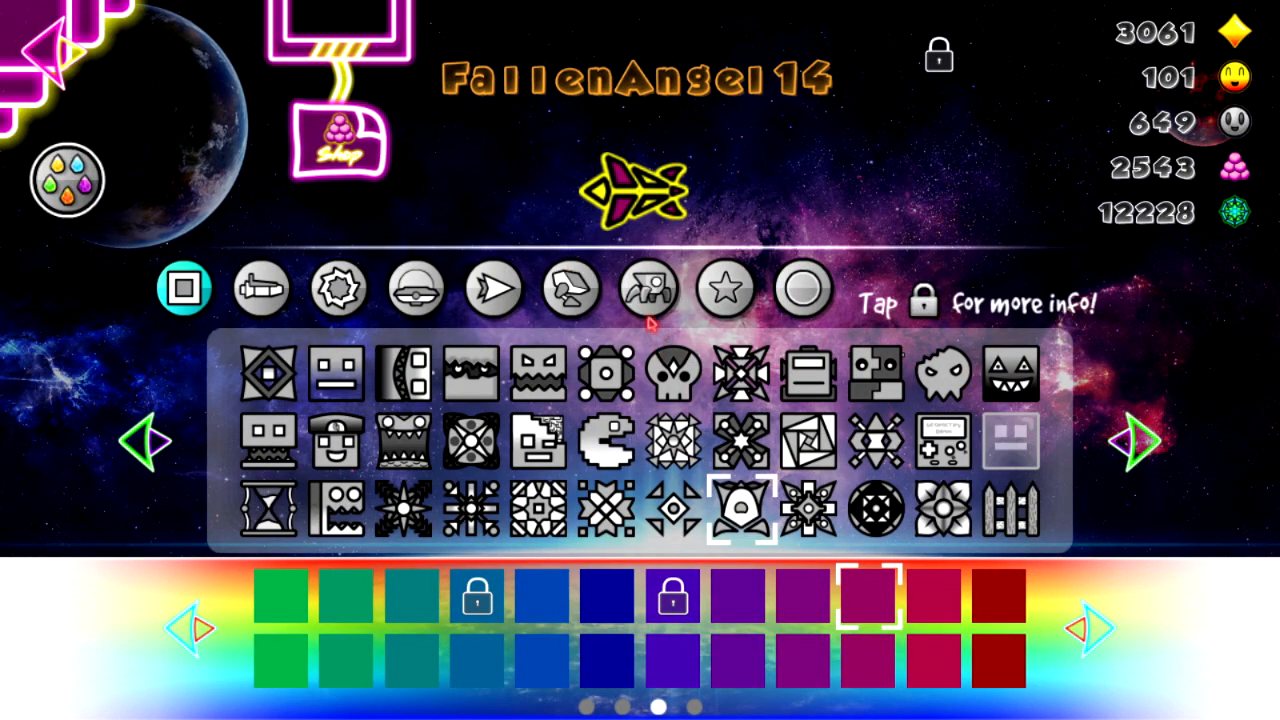
# Check the finished dart among the dart icons in Geometry Dash and return to the main menu.
pyautogui.click(494, 302)
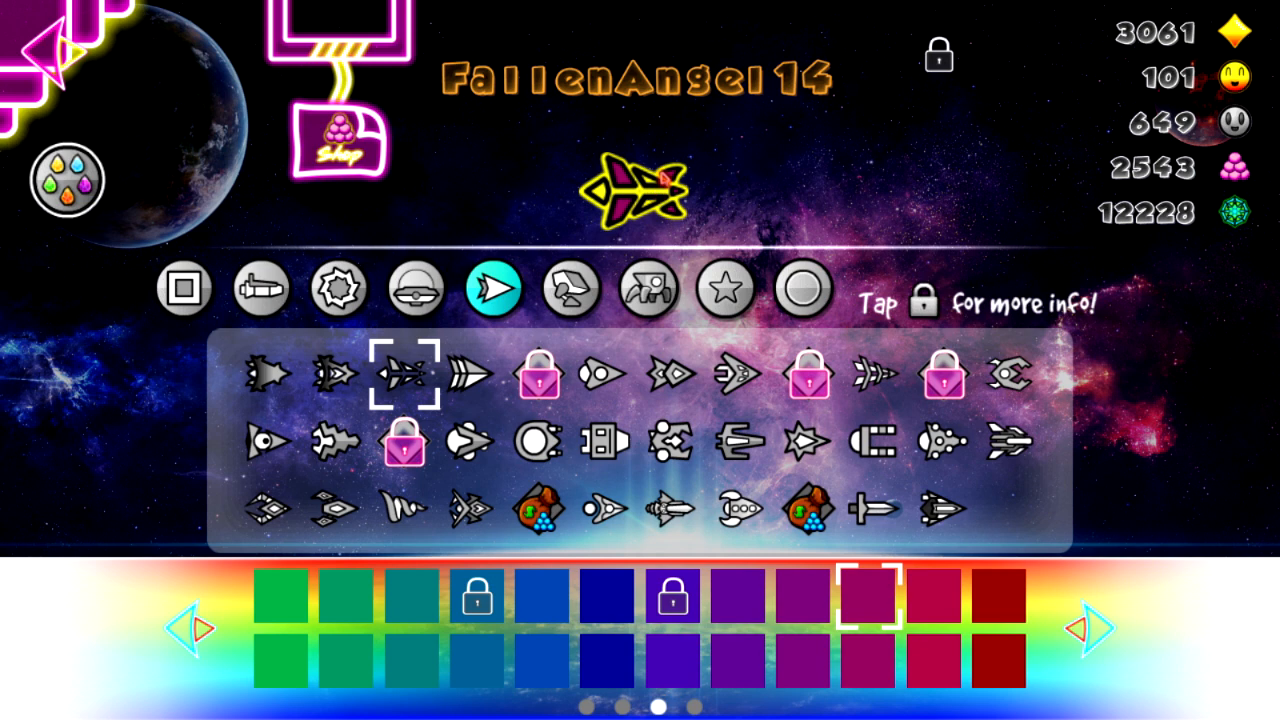
pyautogui.click(172, 318)
pyautogui.click(724, 508)
pyautogui.click(20, 52)
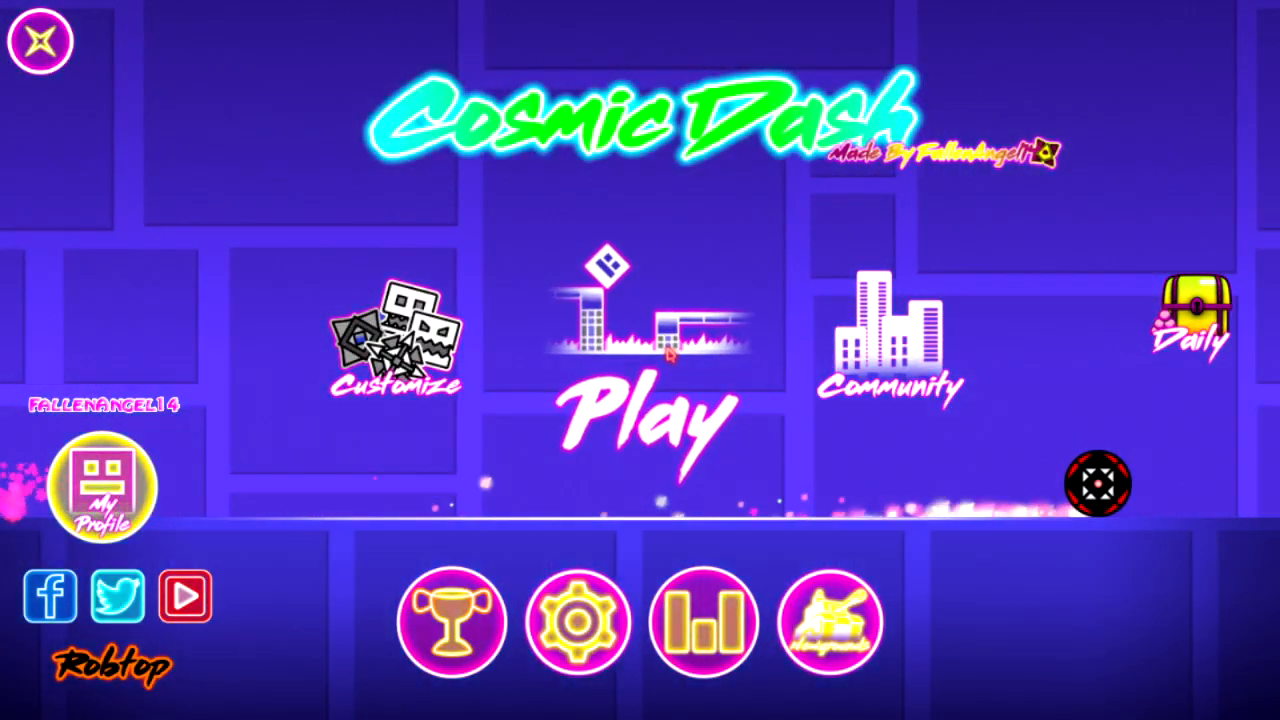
# Find Blast Processing among the main levels and start it in normal mode to test the icons.
pyautogui.click(668, 355)
pyautogui.click(103, 374)
pyautogui.click(100, 374)
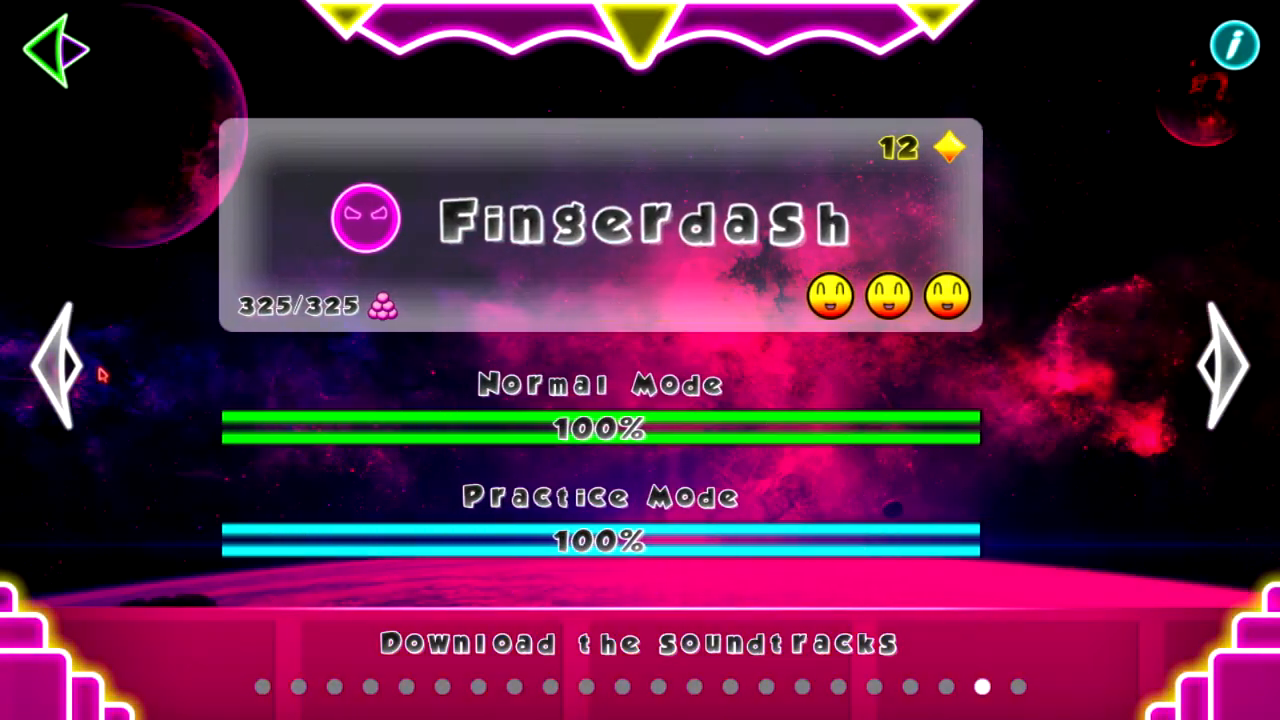
pyautogui.click(100, 374)
pyautogui.click(52, 390)
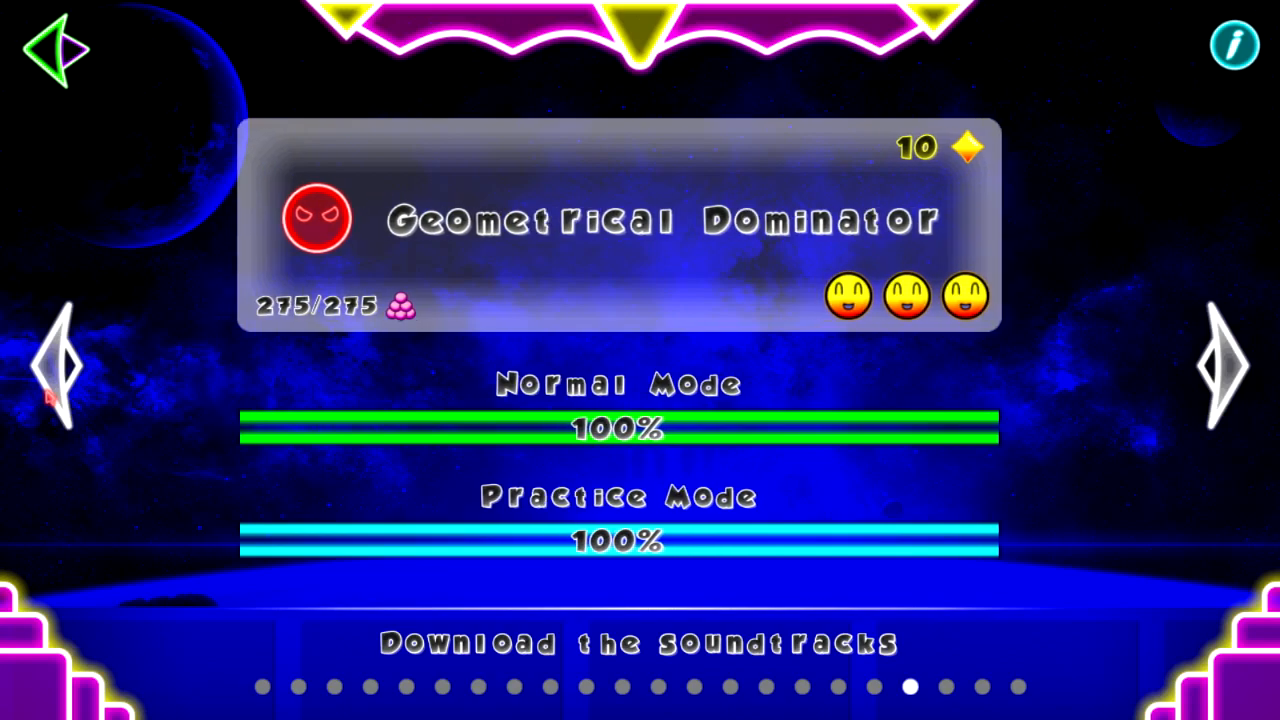
pyautogui.click(52, 390)
pyautogui.click(52, 390)
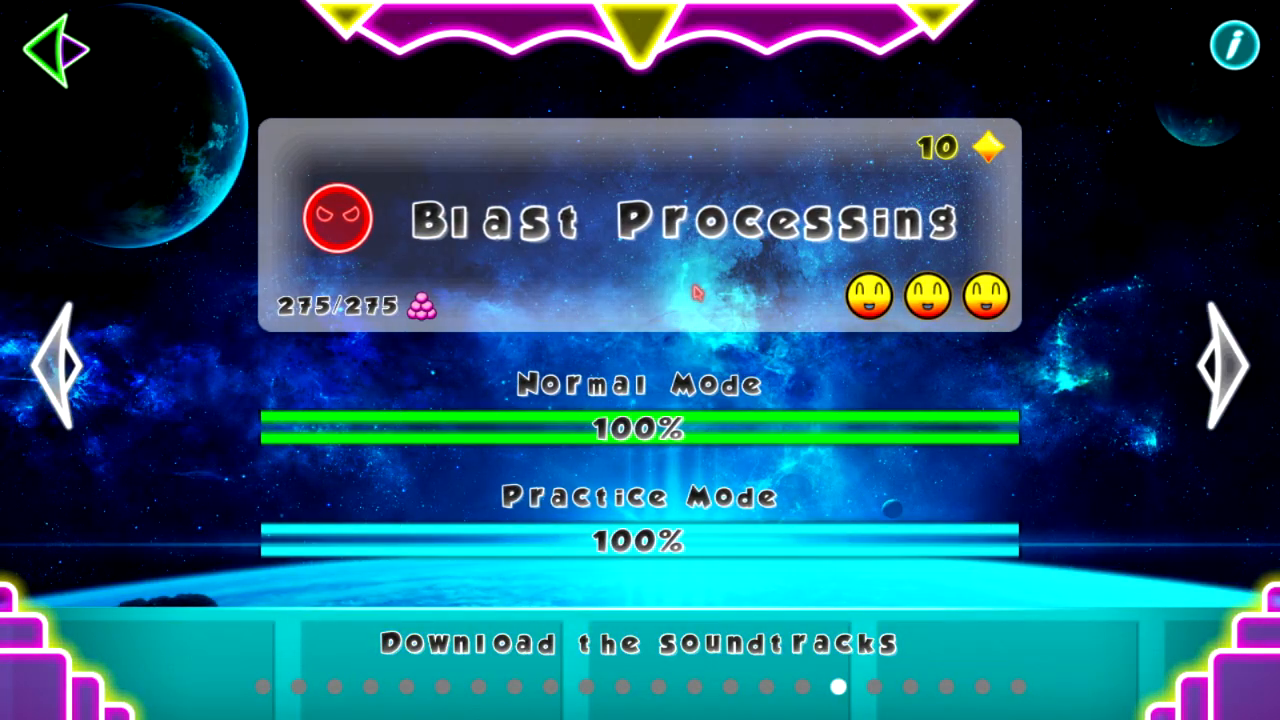
pyautogui.press('space')
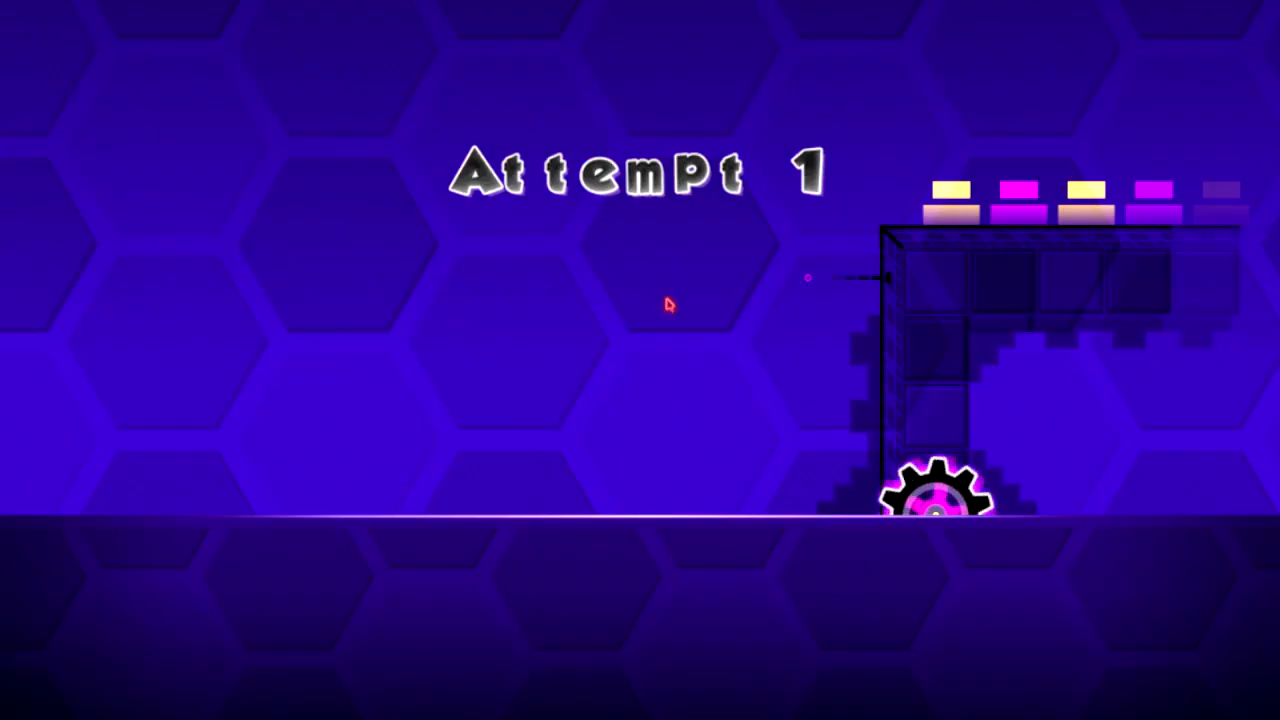
pyautogui.press('Escape')
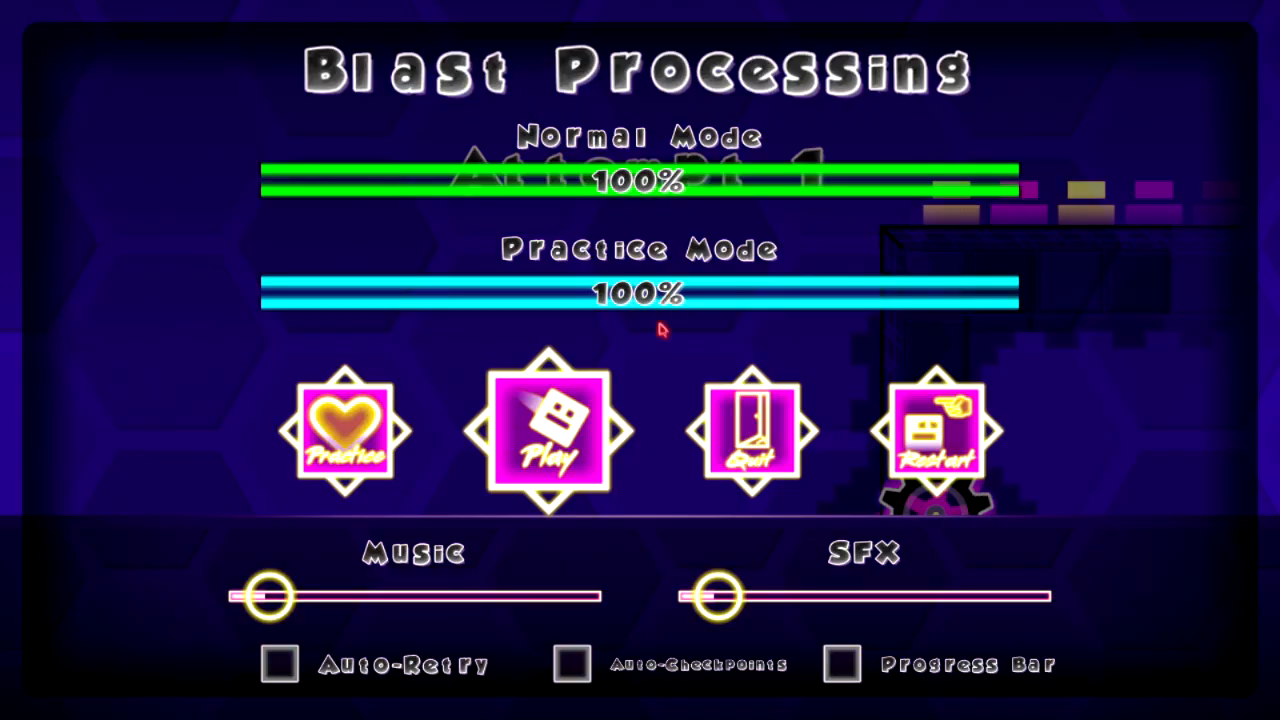
pyautogui.click(580, 434)
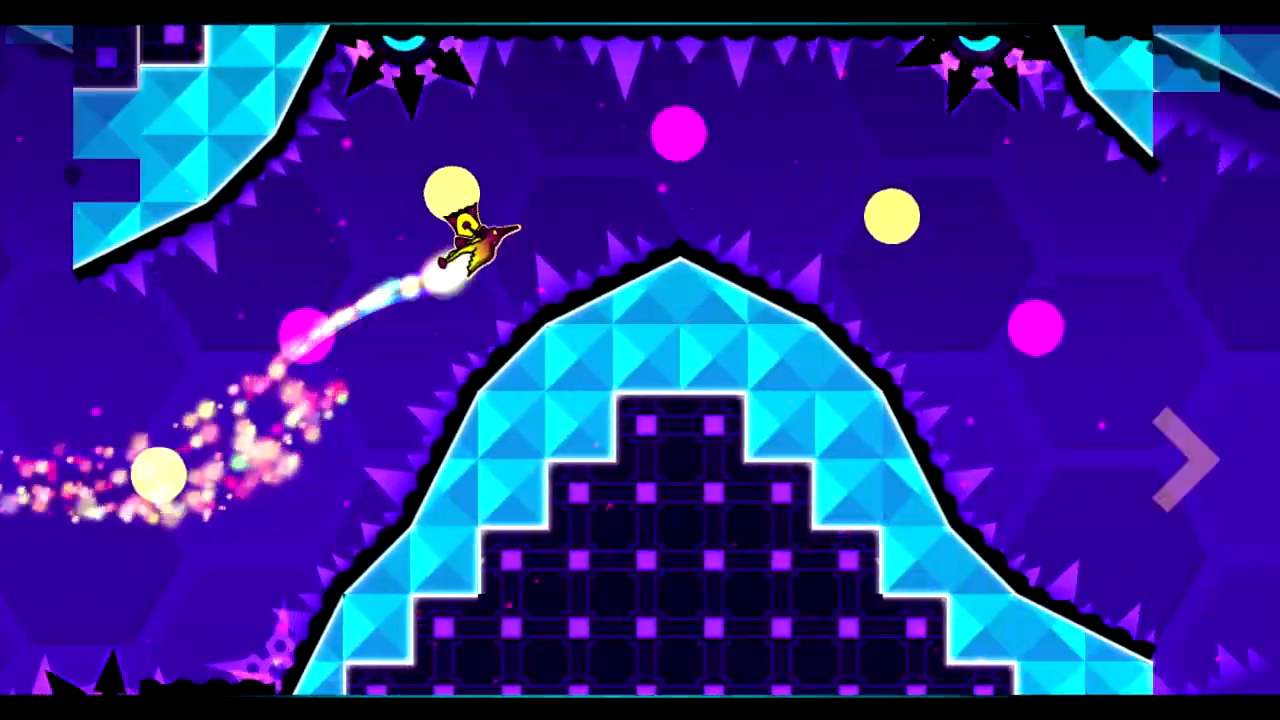
pyautogui.press('space')
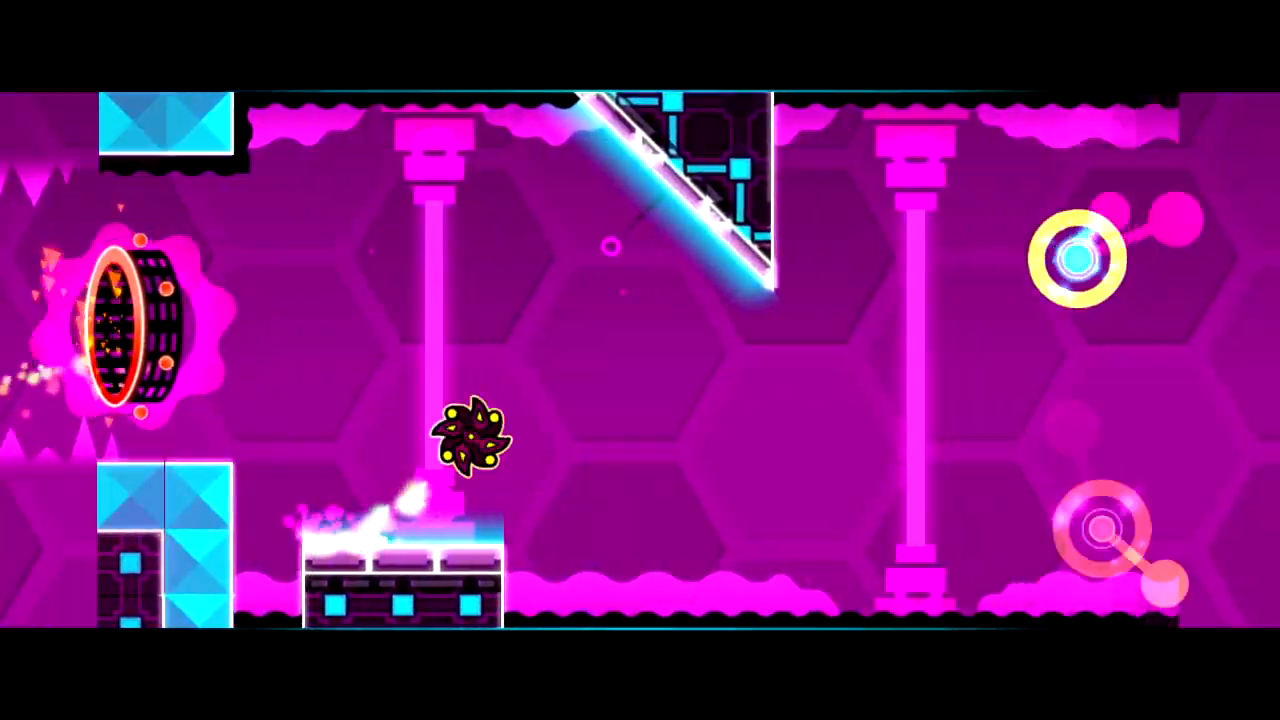
pyautogui.press('space')
pyautogui.press('space')
pyautogui.press('space')
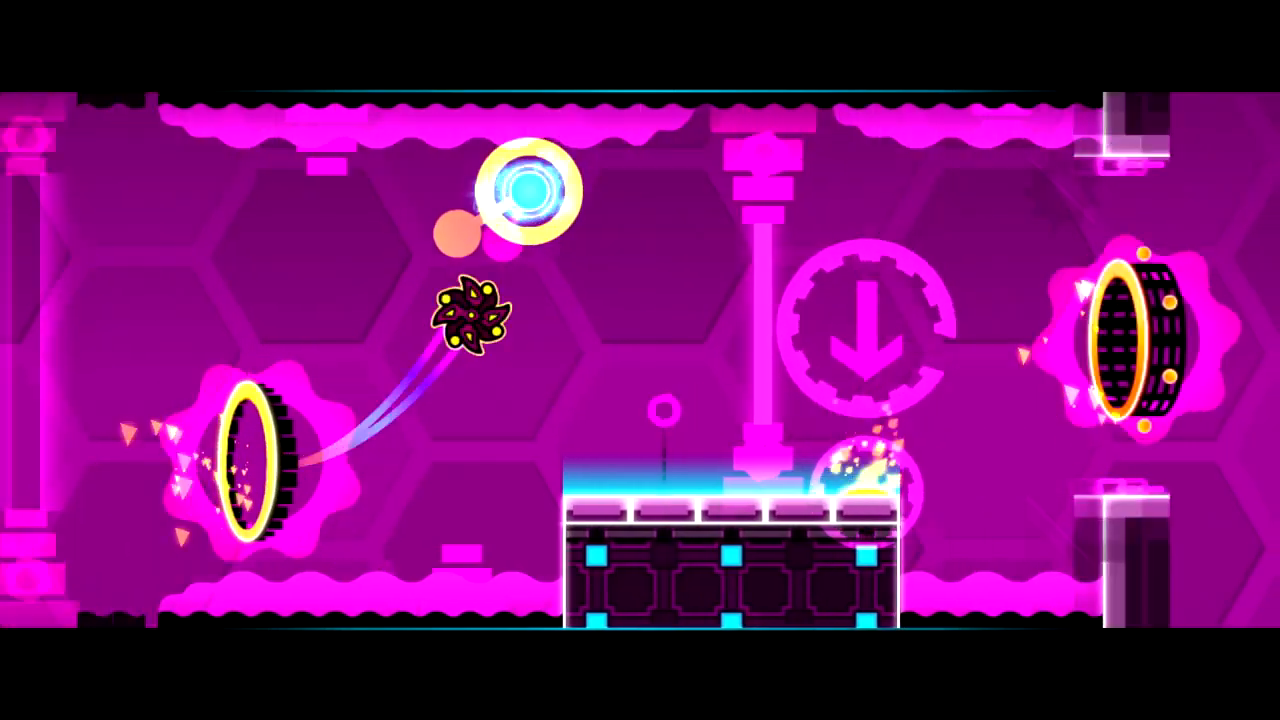
pyautogui.press('space')
pyautogui.press('space')
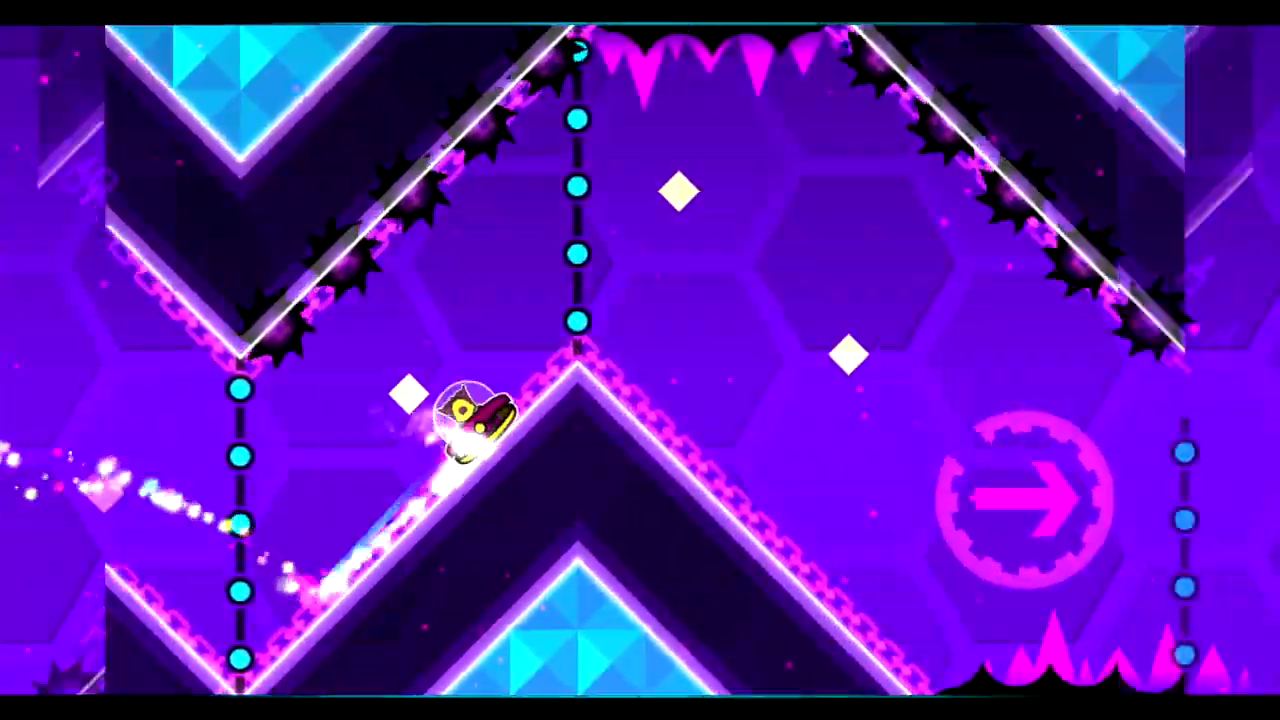
pyautogui.press('space')
pyautogui.press('space')
pyautogui.press('space')
pyautogui.press('space')
pyautogui.press('space')
pyautogui.press('space')
pyautogui.press('space')
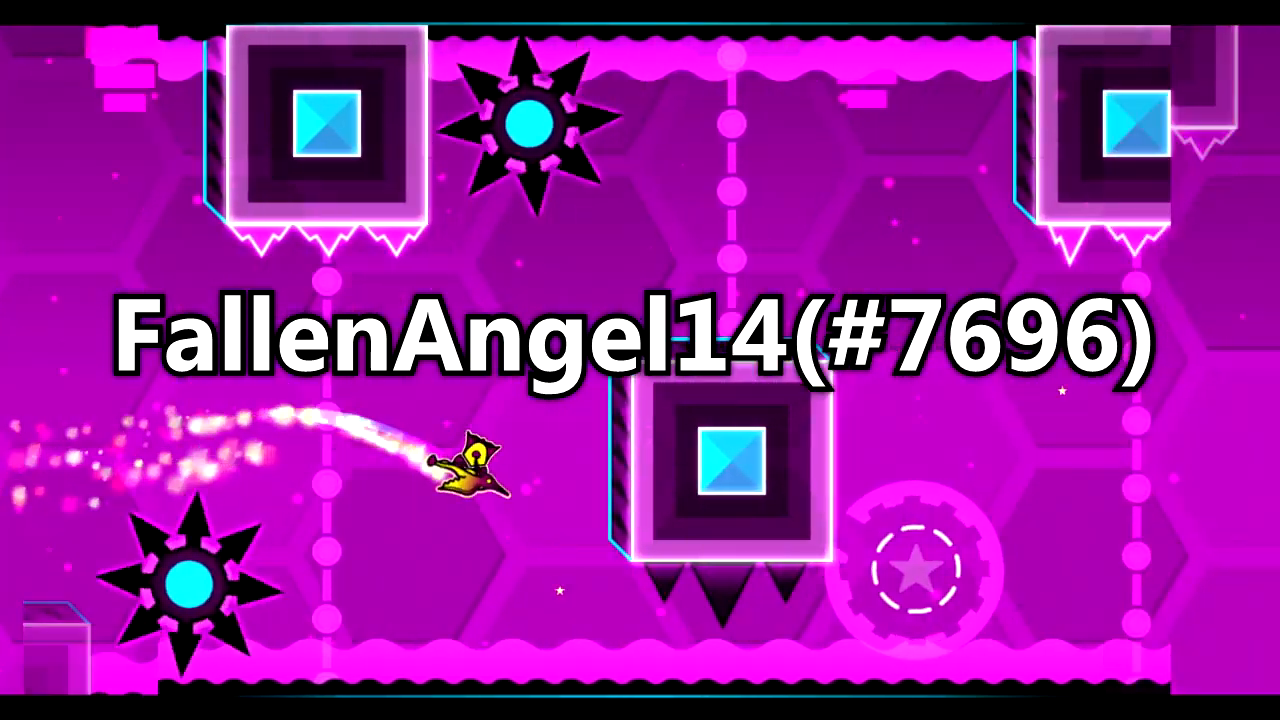